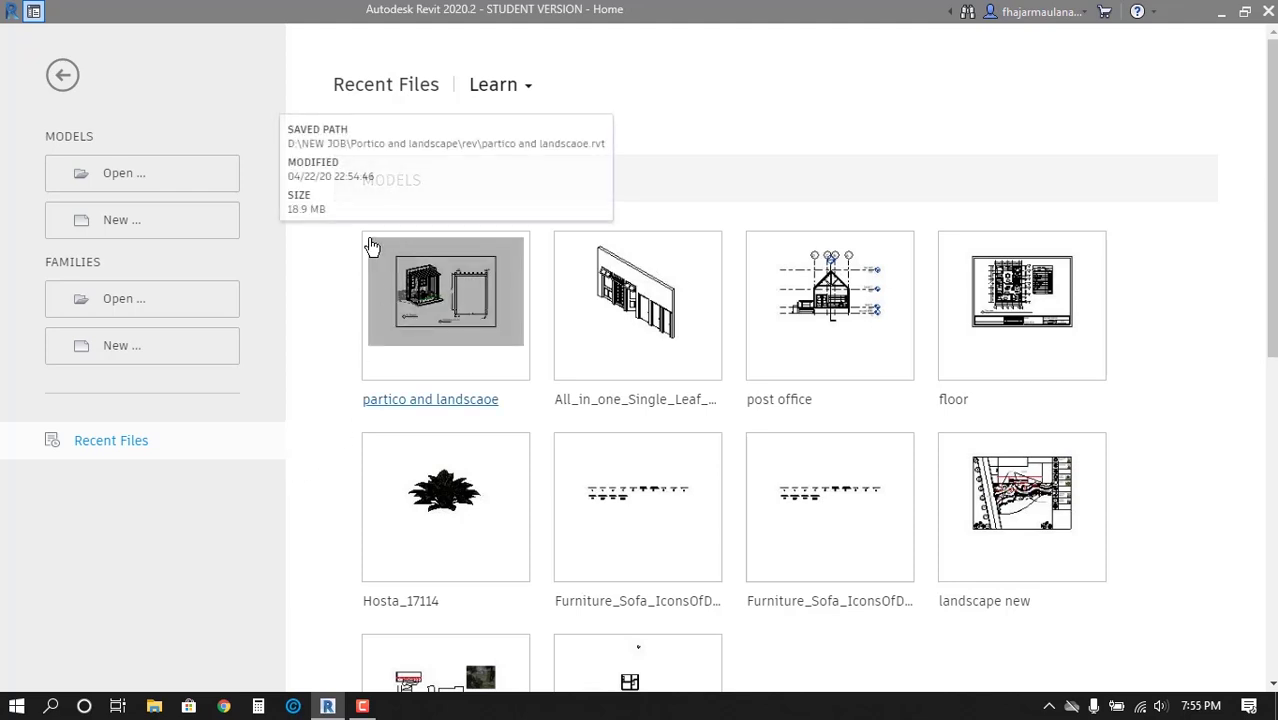
Create a new project based on the Architectural Template
left_click(163, 223)
left_click(606, 213)
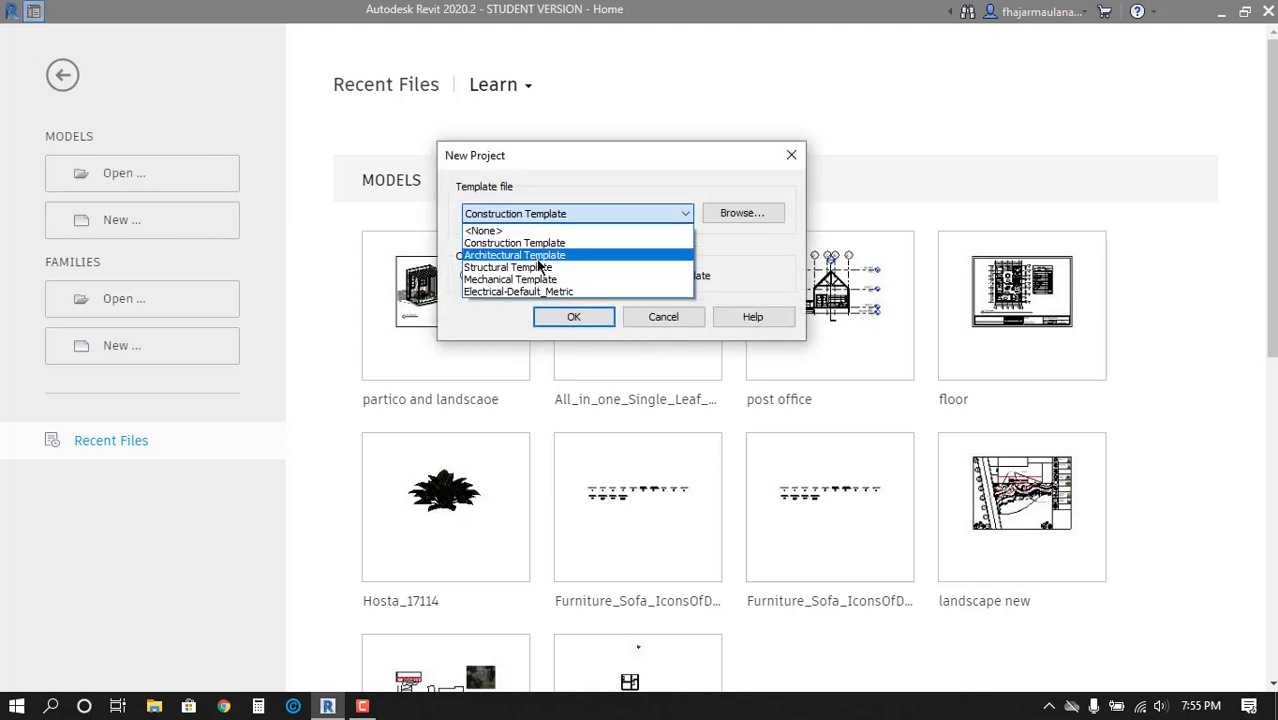
left_click(539, 256)
left_click_drag(541, 155, 489, 153)
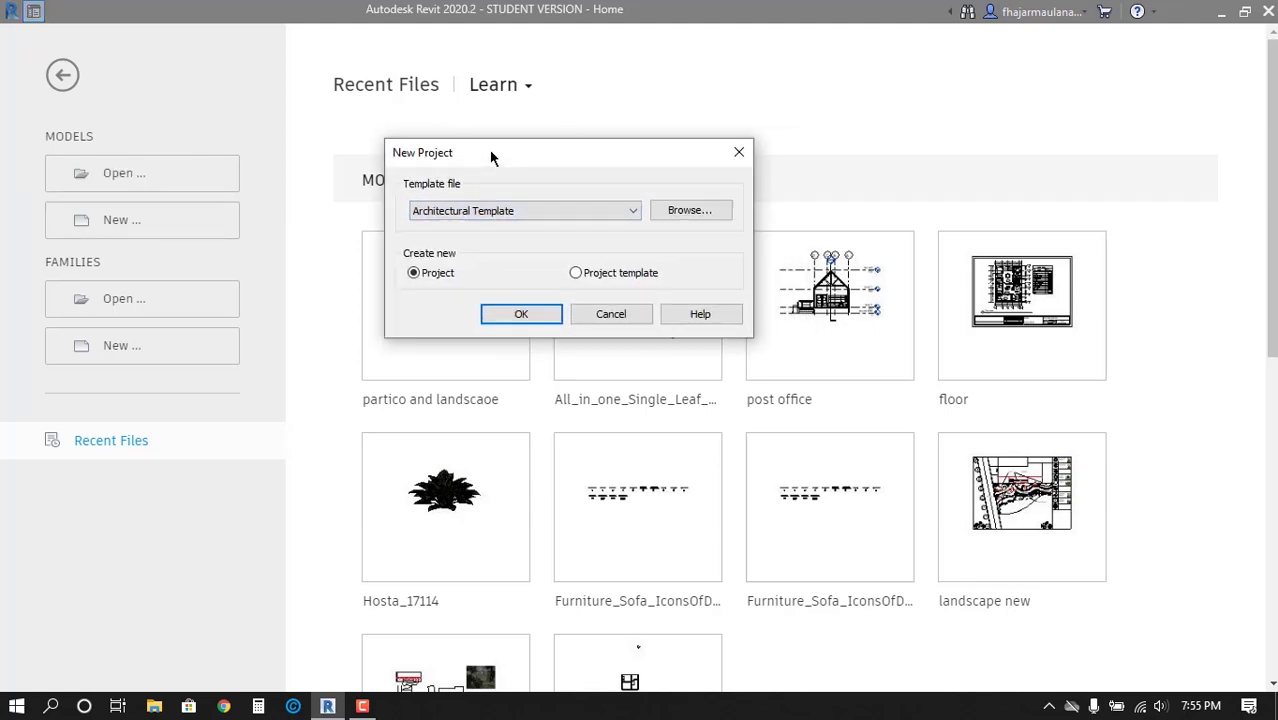
left_click(520, 311)
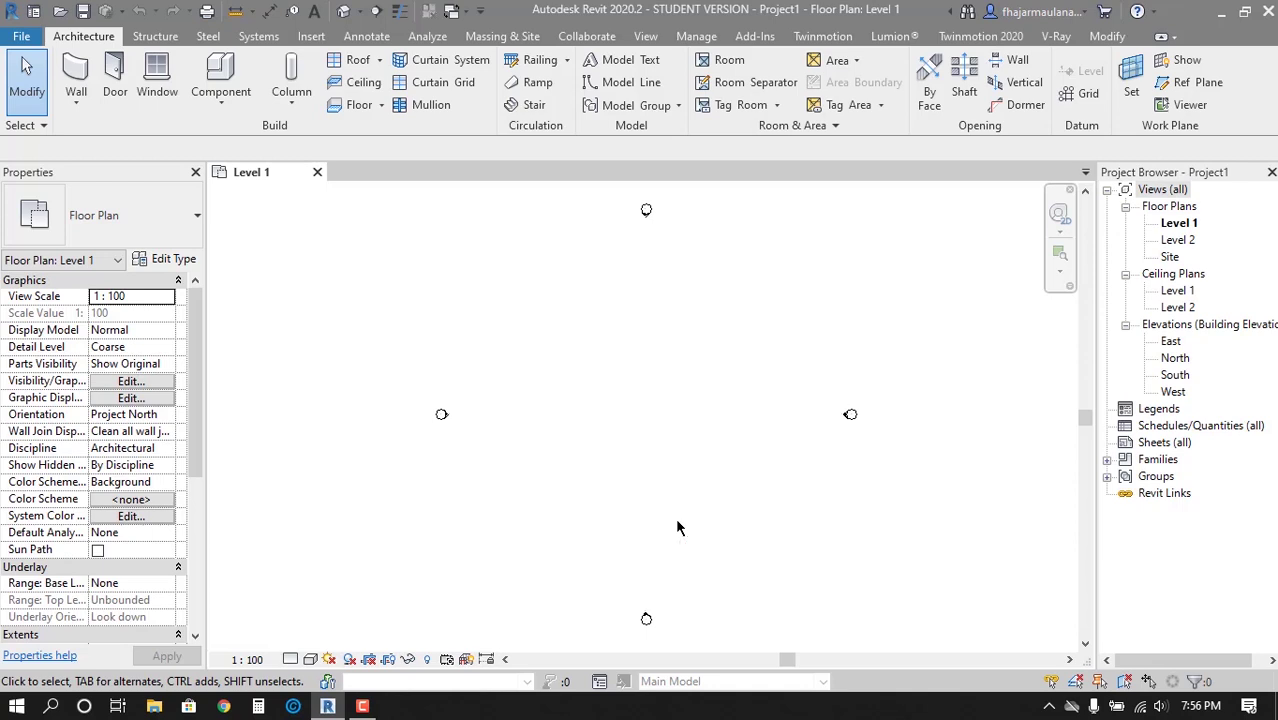
Start the Wall tool and bring up the wall type list
left_click(77, 75)
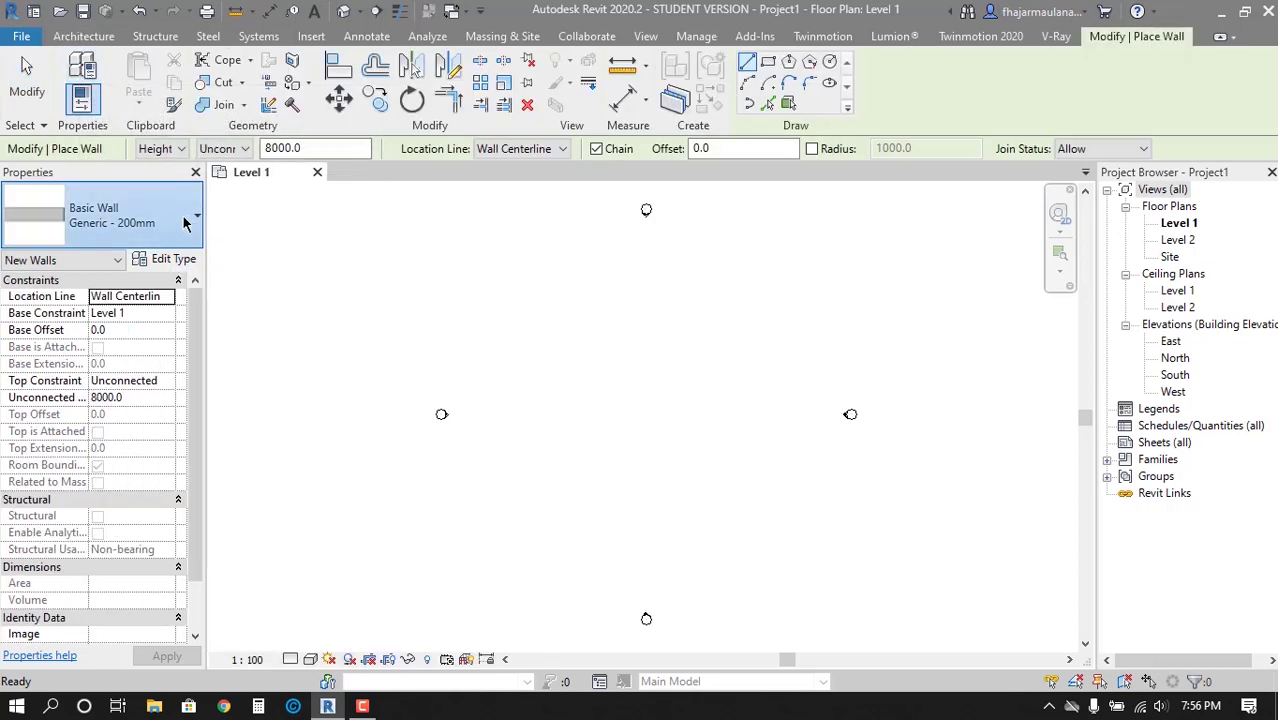
left_click(184, 224)
left_click(160, 219)
left_click(168, 207)
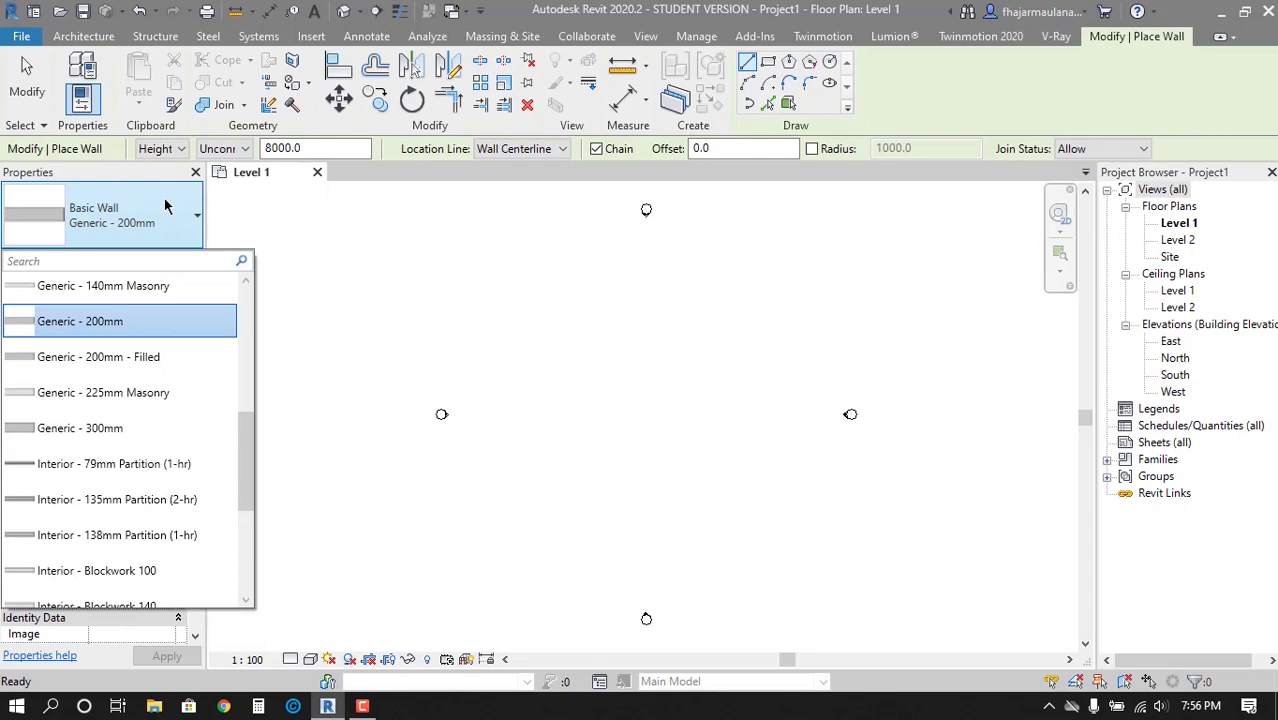
left_click(390, 232)
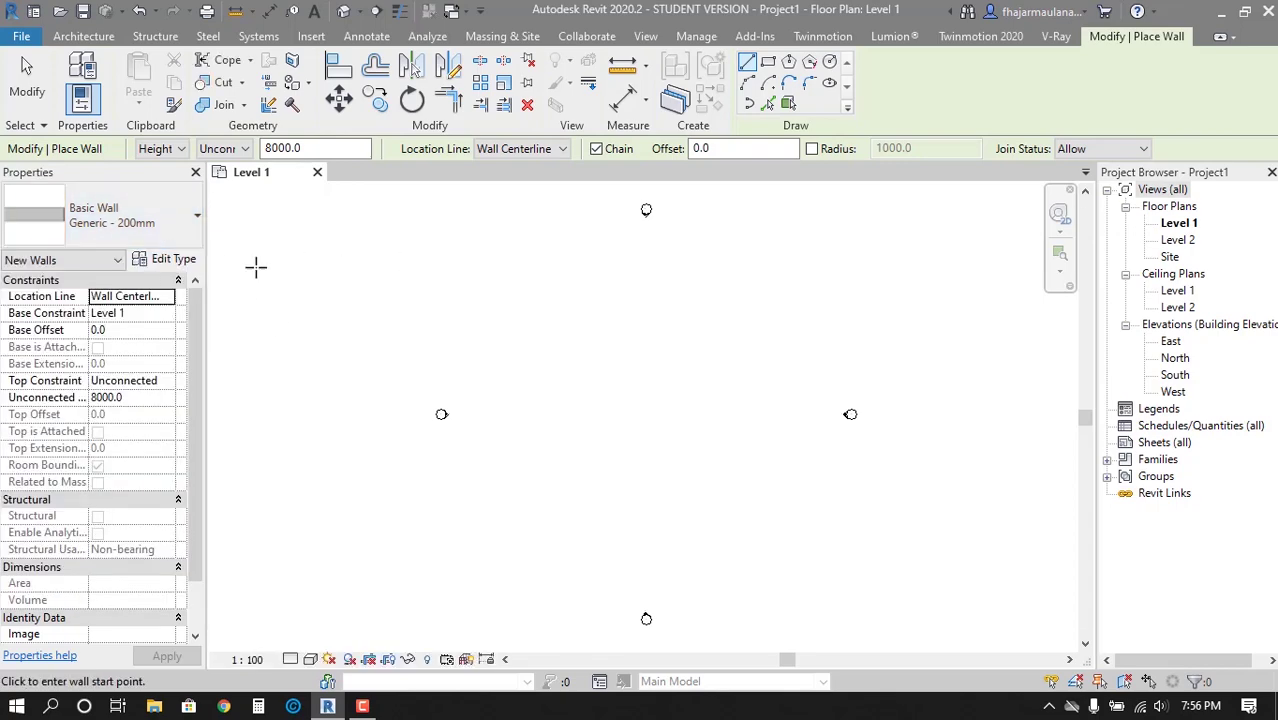
left_click(157, 220)
Browse the wall types, keep Generic - 200mm, and frame the plan view
scroll(150, 380, "up", 5)
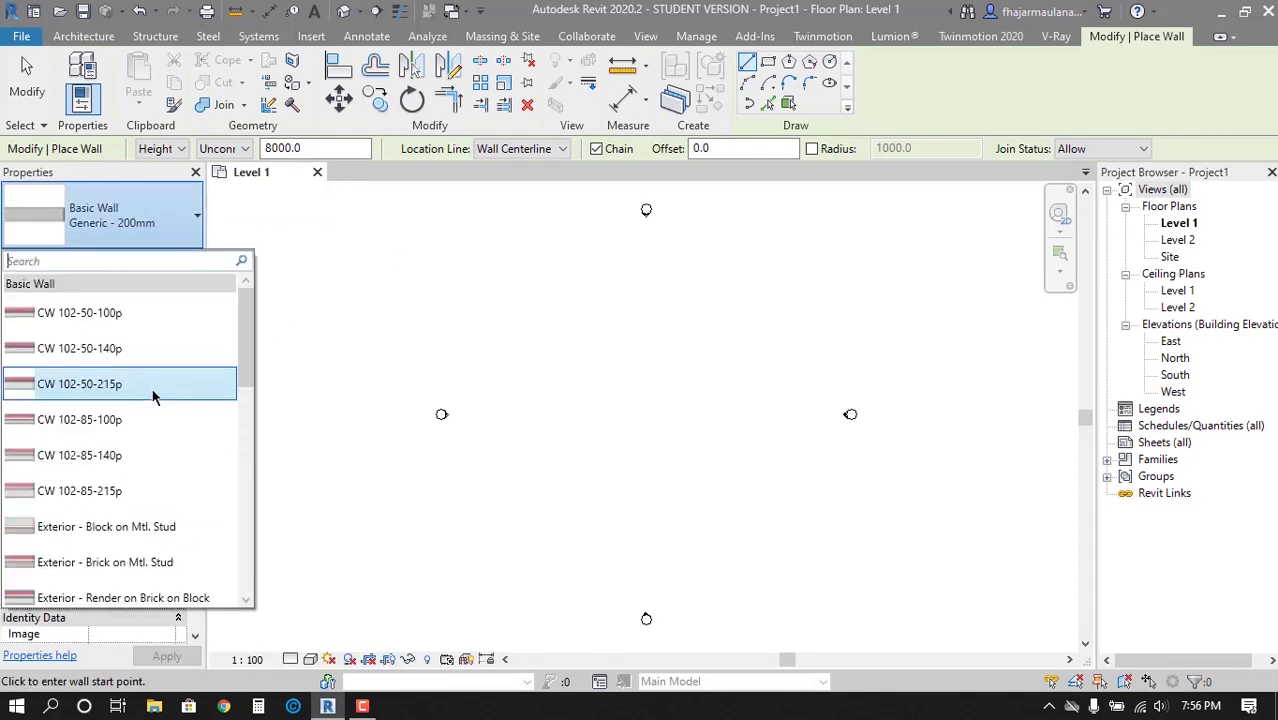
scroll(136, 394, "down", 1)
scroll(134, 402, "down", 3)
scroll(130, 440, "down", 2)
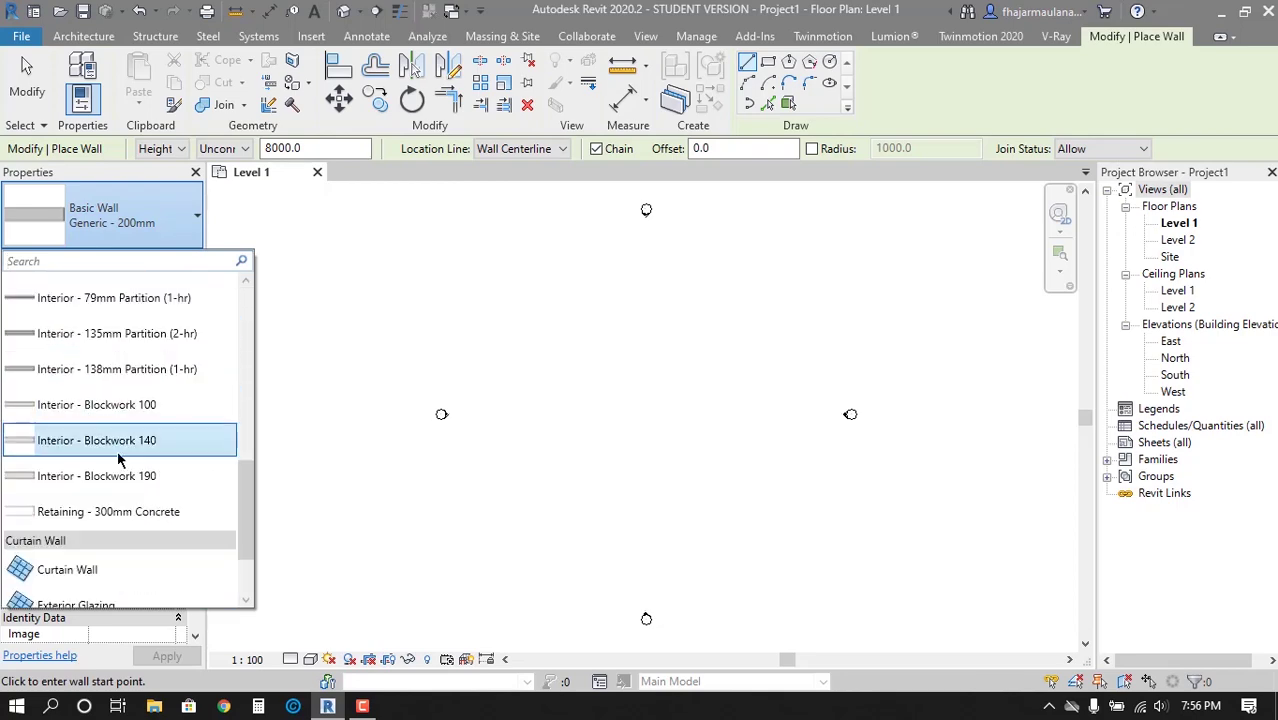
scroll(117, 459, "up", 2)
scroll(117, 459, "up", 4)
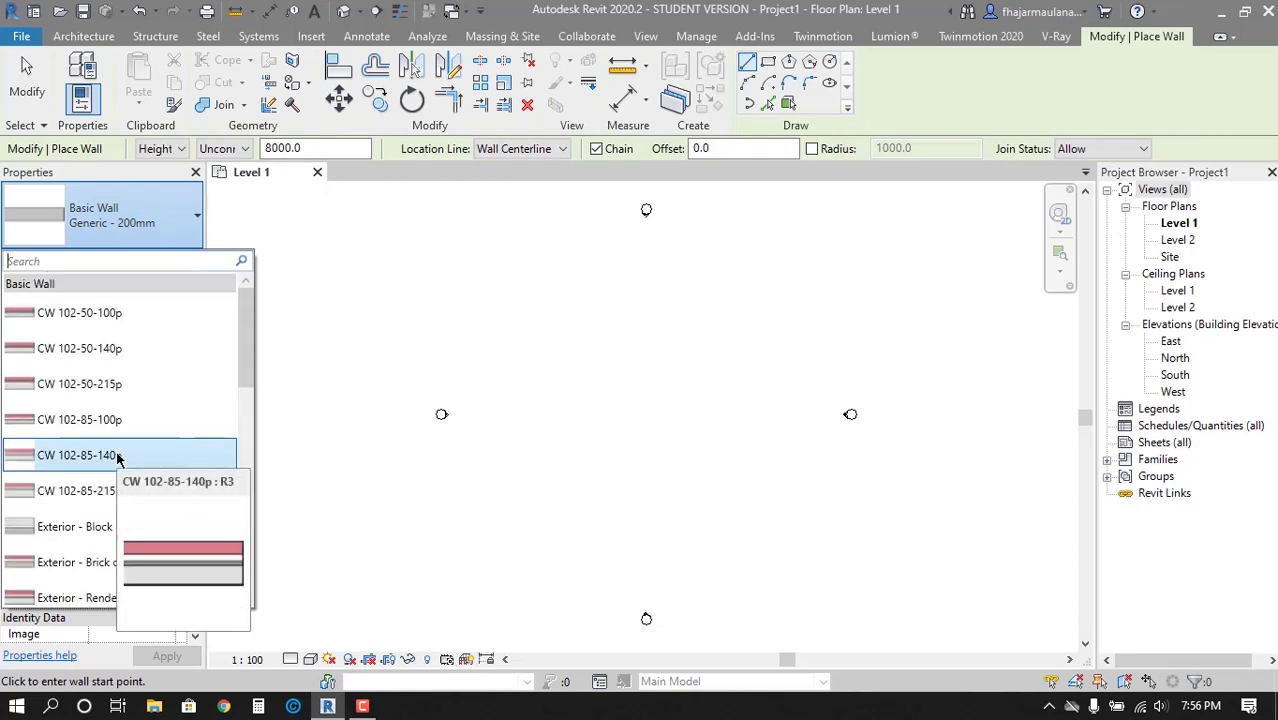
scroll(125, 330, "down", 3)
scroll(140, 380, "down", 2)
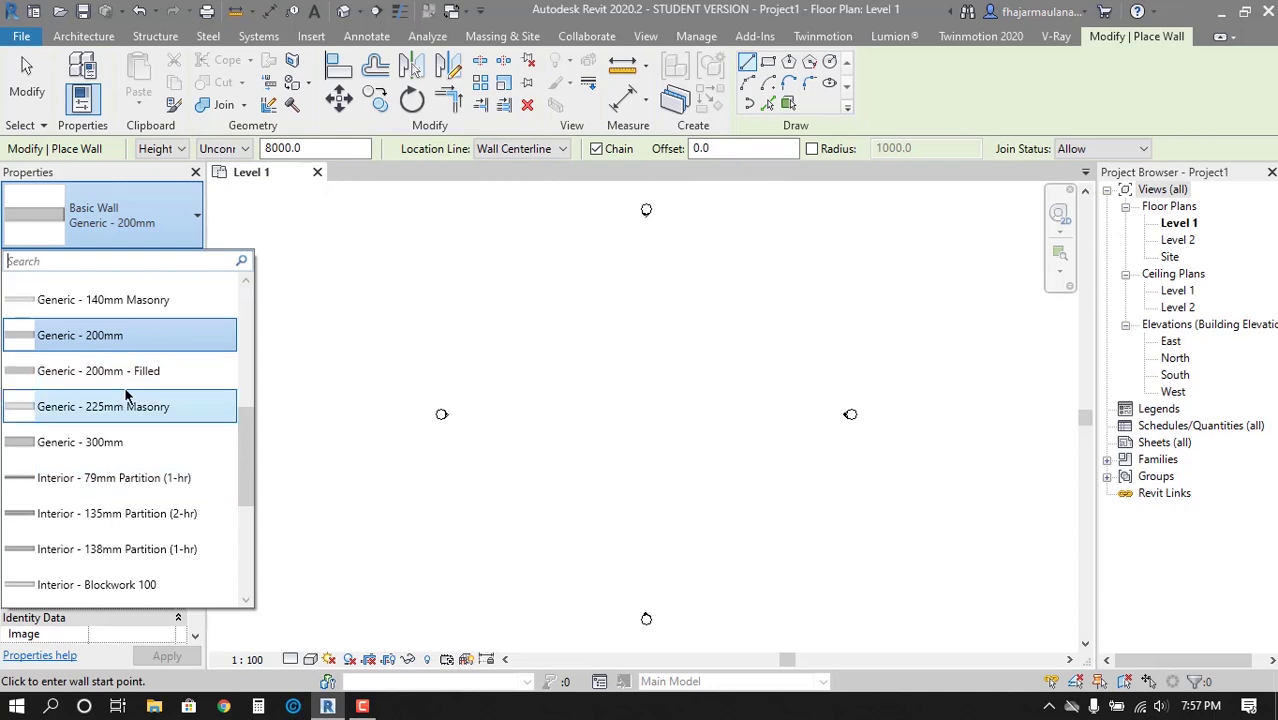
left_click(108, 339)
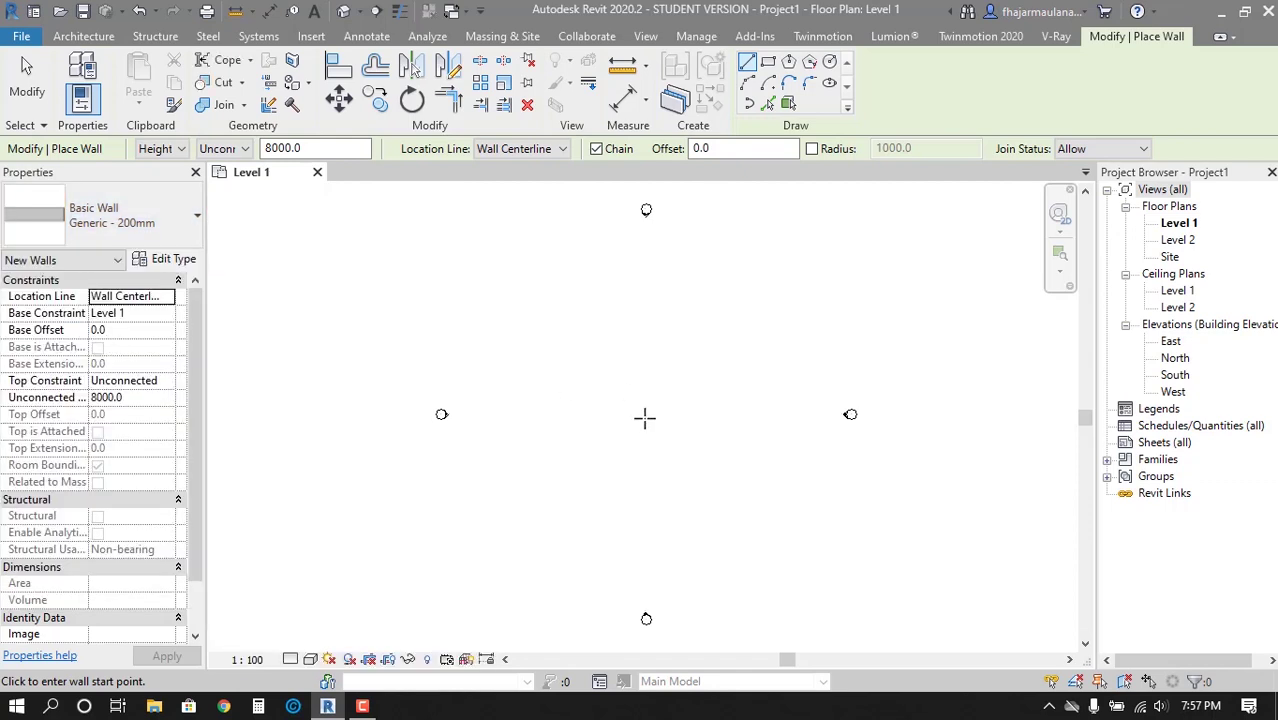
scroll(644, 418, "up", 2)
middle_click_drag(614, 412, 573, 418)
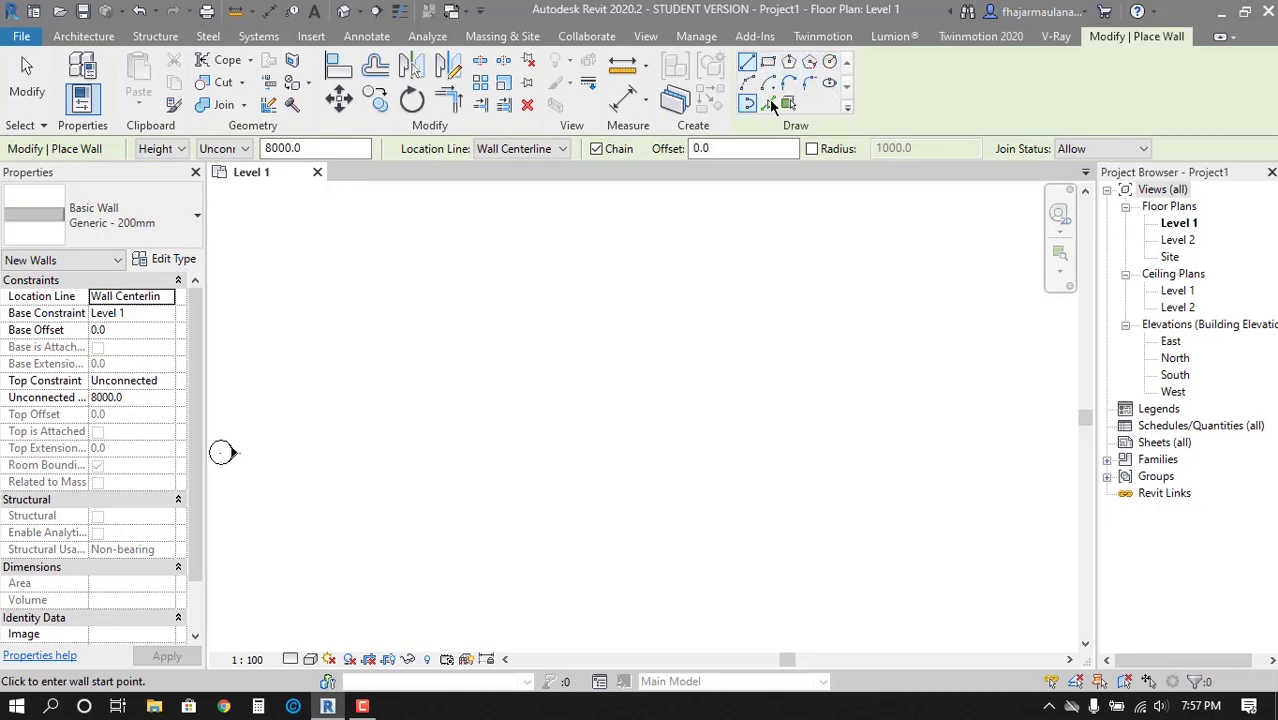
Draw a straight horizontal wall and a rectangle of walls below it
left_click(522, 376)
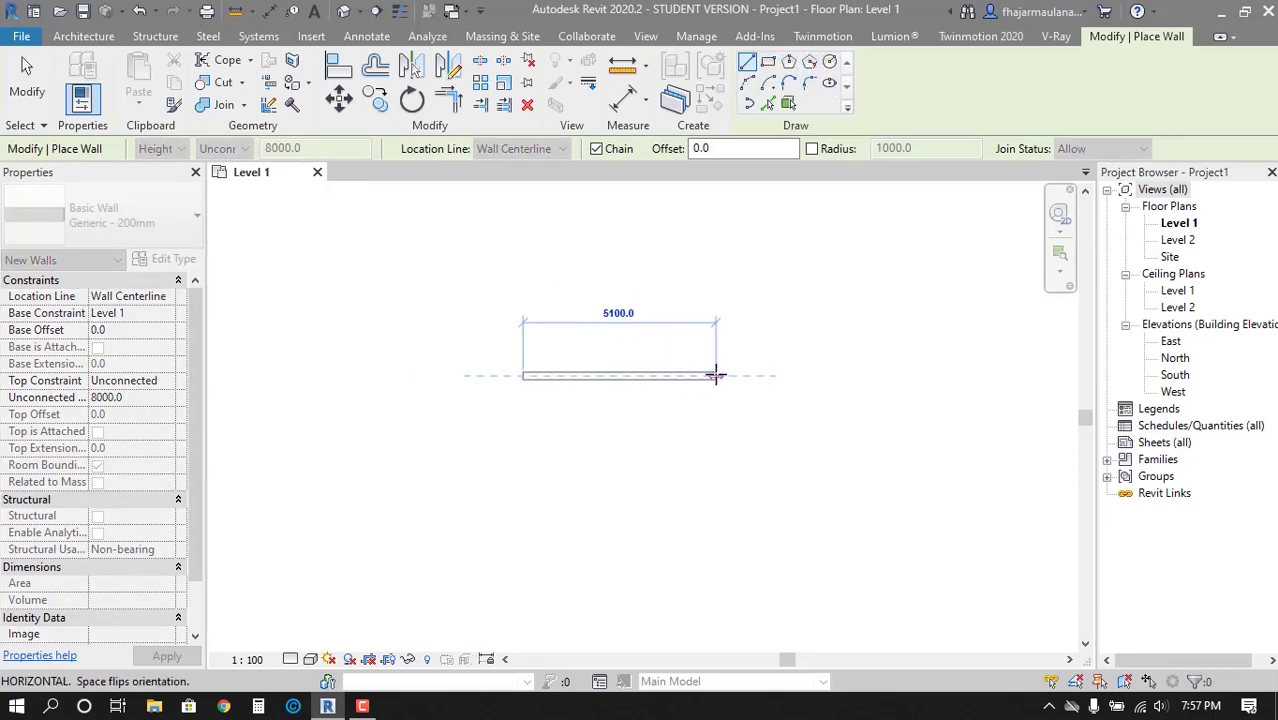
left_click(704, 376)
left_click(768, 62)
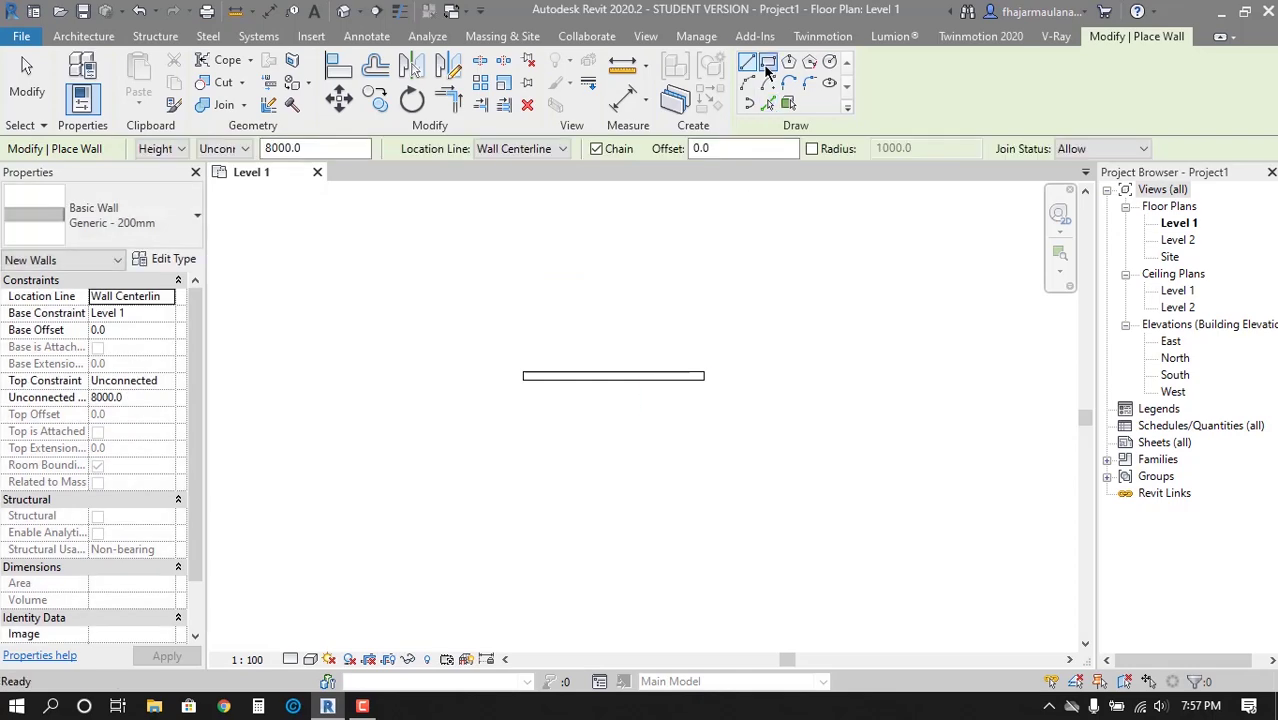
left_click(559, 452)
left_click(703, 567)
scroll(784, 470, "up", 2)
Draw two hexagonal walls with the inscribed polygon option
left_click(788, 62)
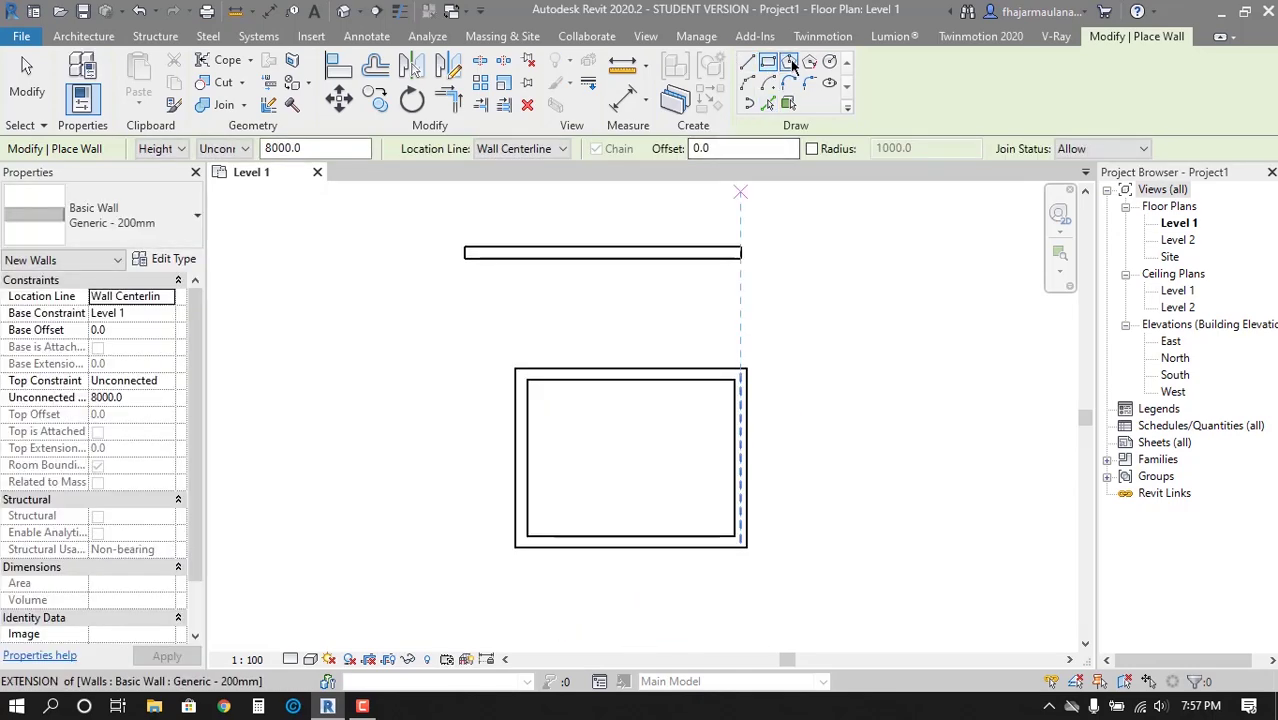
left_click(822, 314)
left_click(903, 362)
middle_click_drag(935, 422, 793, 443)
left_click(861, 363)
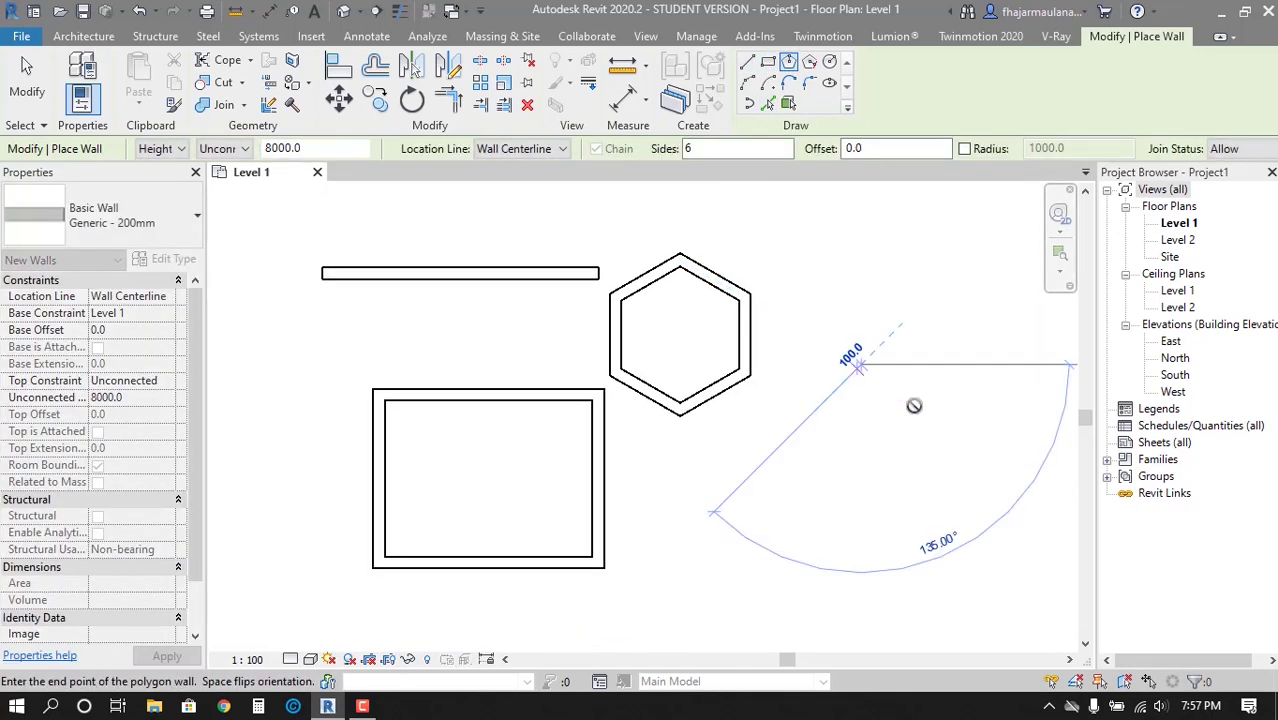
left_click(929, 428)
Delete the rectangle and both hexagons, leaving only the straight wall
key("Escape")
key("Escape")
key("Tab")
left_click(603, 470)
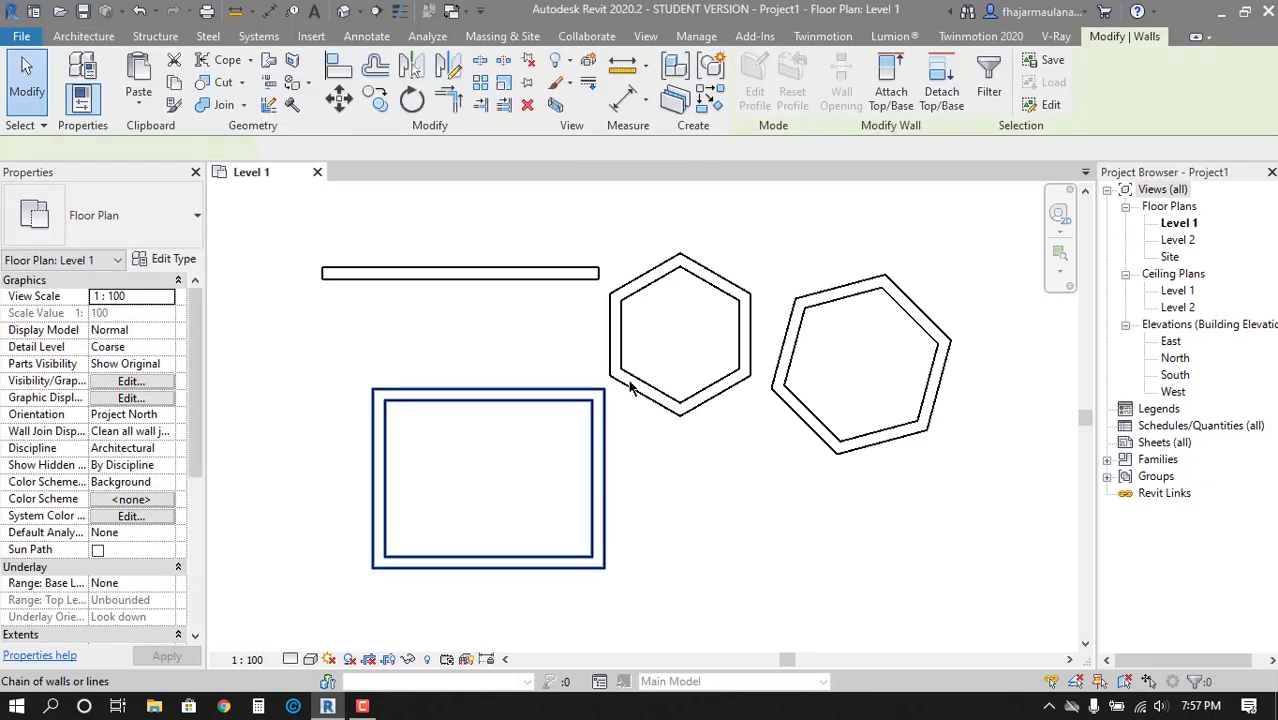
key("Delete")
key("Tab")
left_click(735, 392)
key("Delete")
left_click(785, 400)
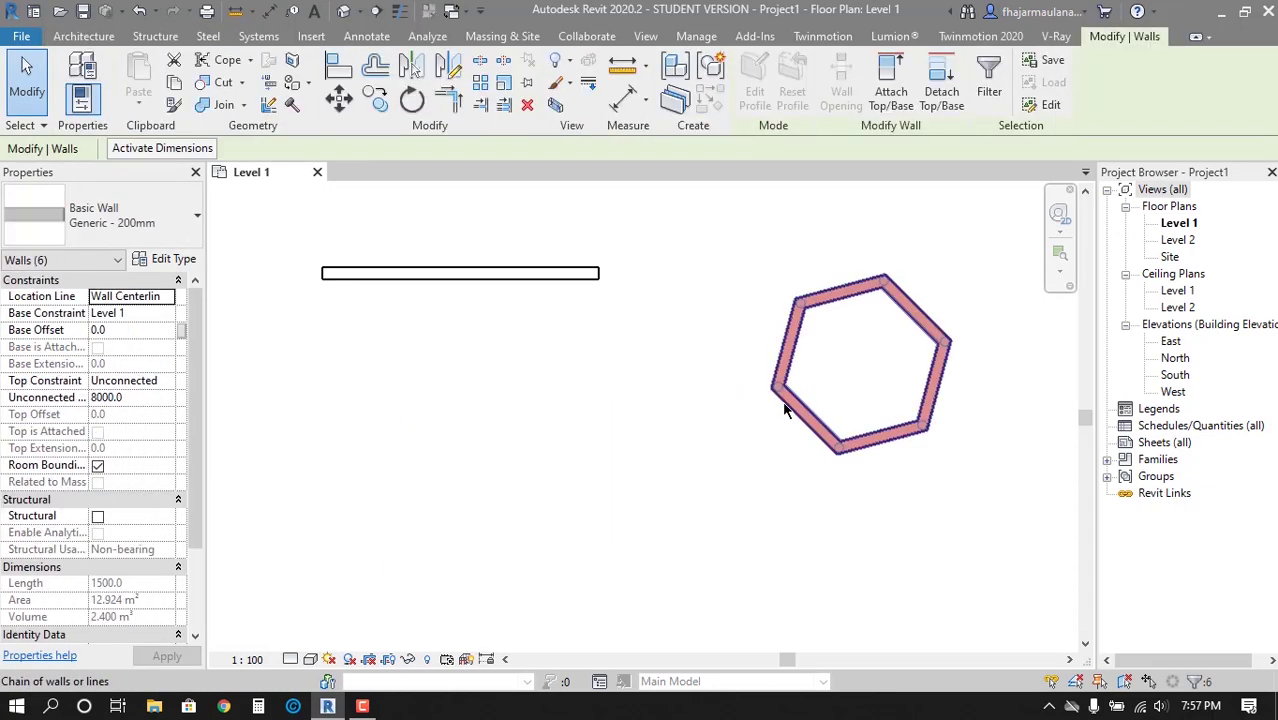
key("Delete")
Select the remaining 4800 straight wall, centre it in view, and restart walls with WA
left_click(505, 274)
scroll(478, 352, "up", 2)
mouse_move(478, 352)
middle_mouse_down()
mouse_move(582, 397)
mouse_move(567, 413)
middle_mouse_up()
key("w")
key("a")
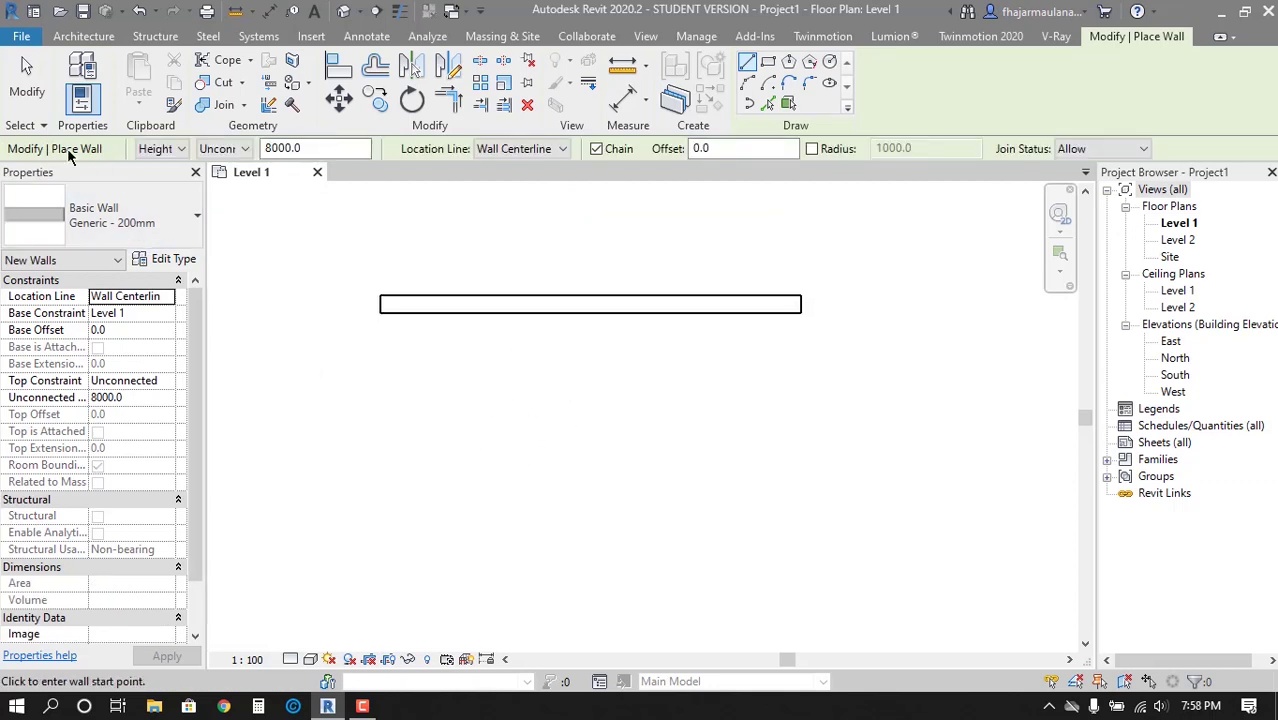
left_click(731, 146)
left_click(177, 151)
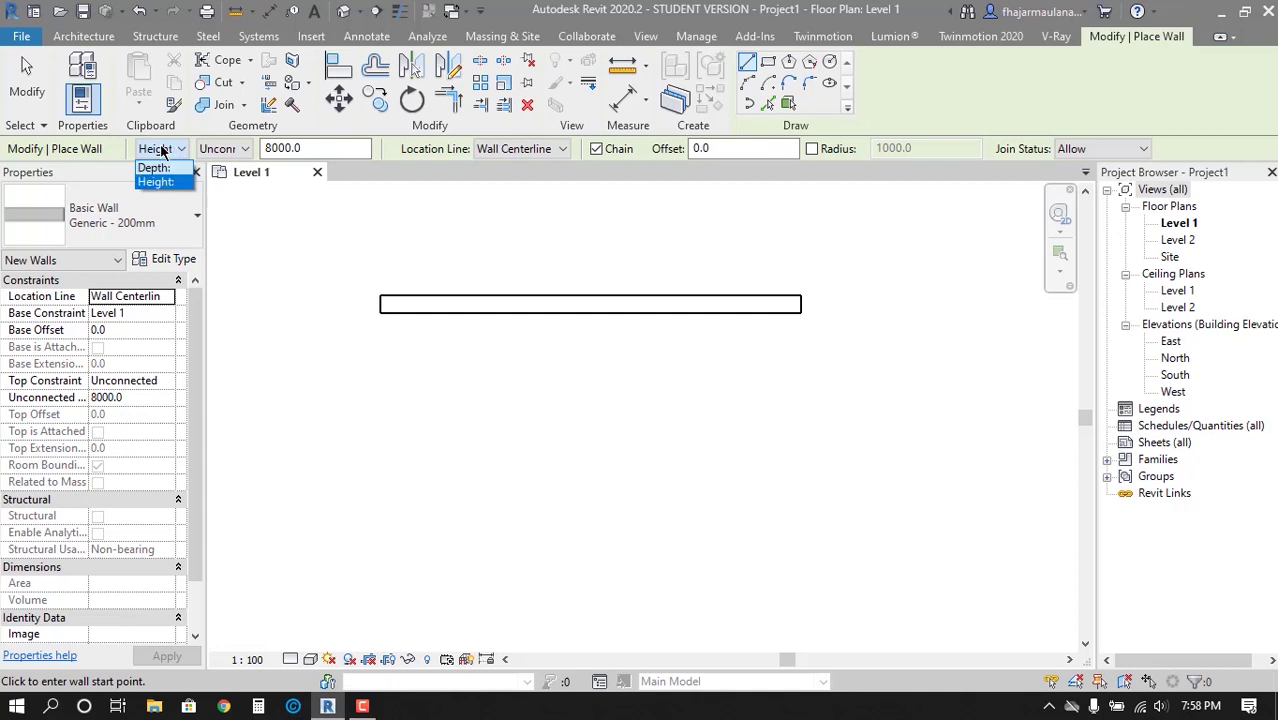
left_click(110, 163)
left_click(216, 152)
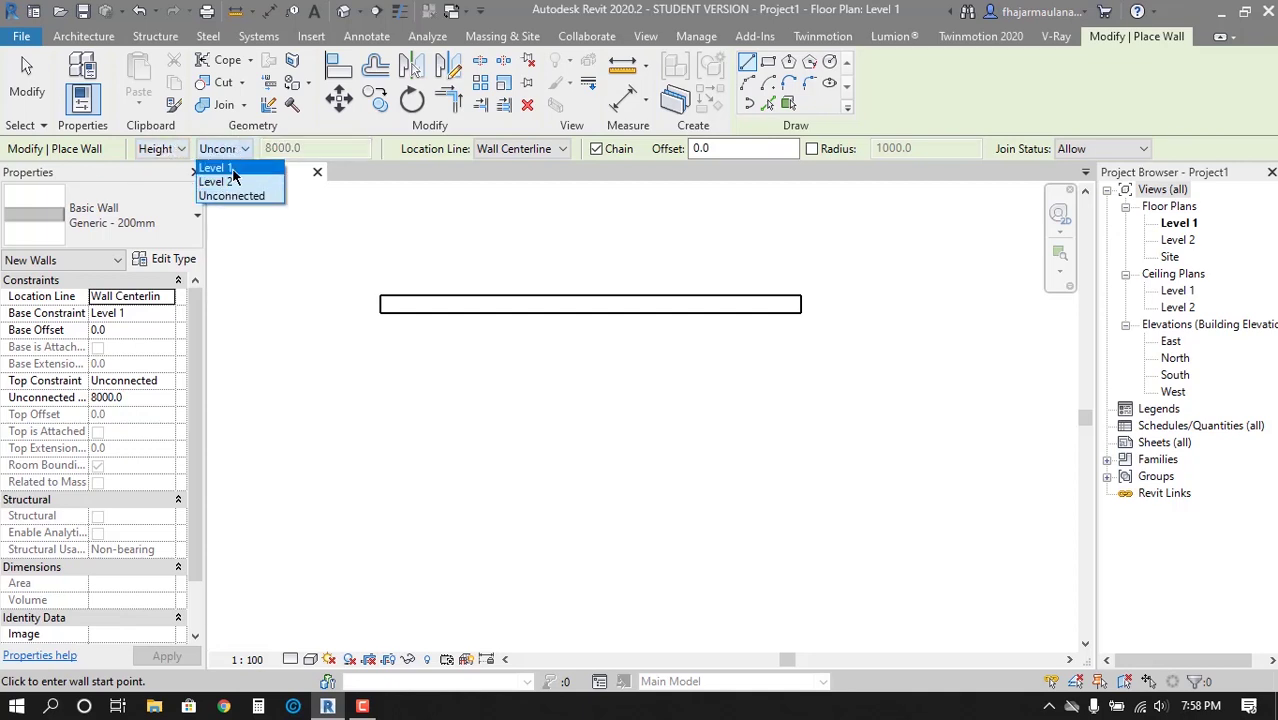
left_click(296, 155)
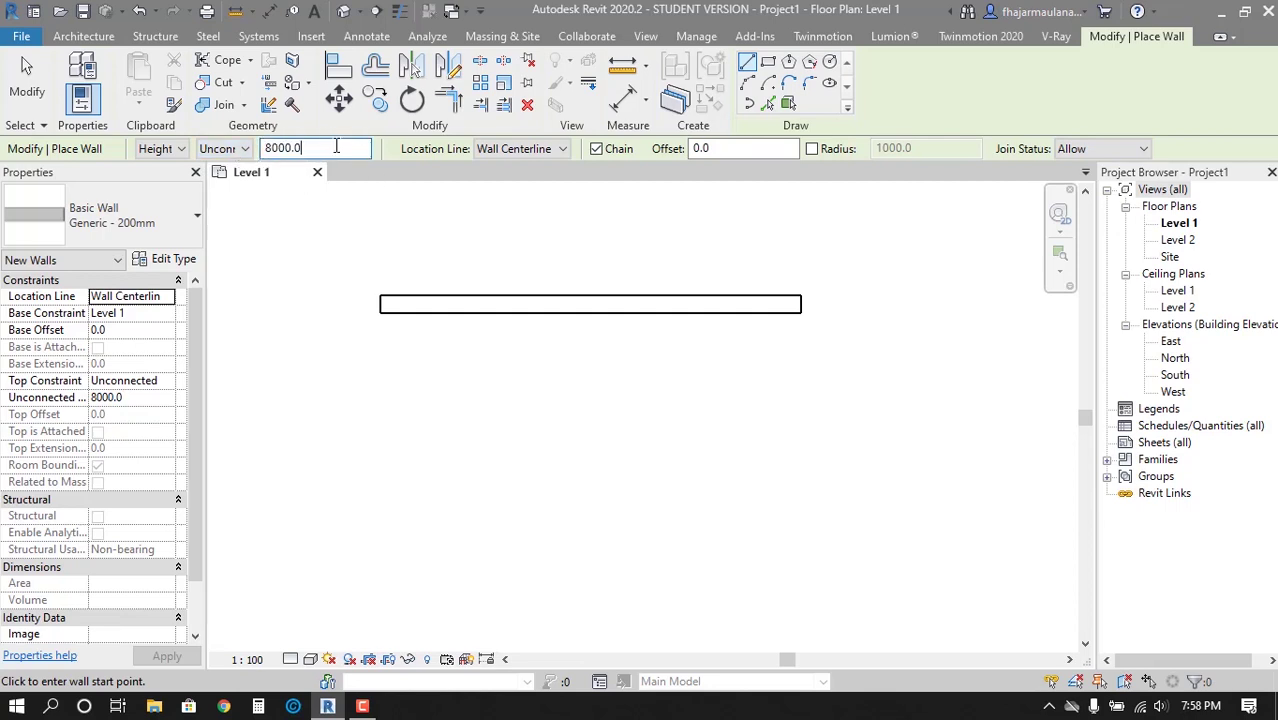
left_click(519, 149)
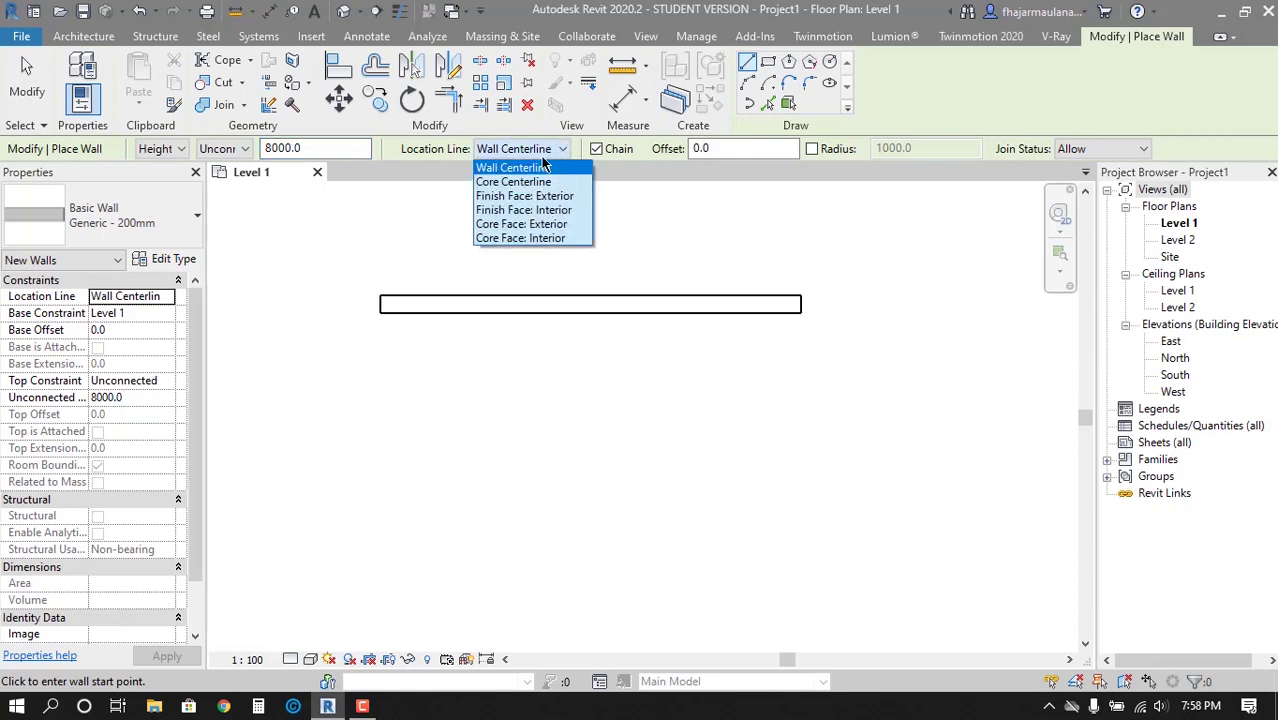
left_click(530, 170)
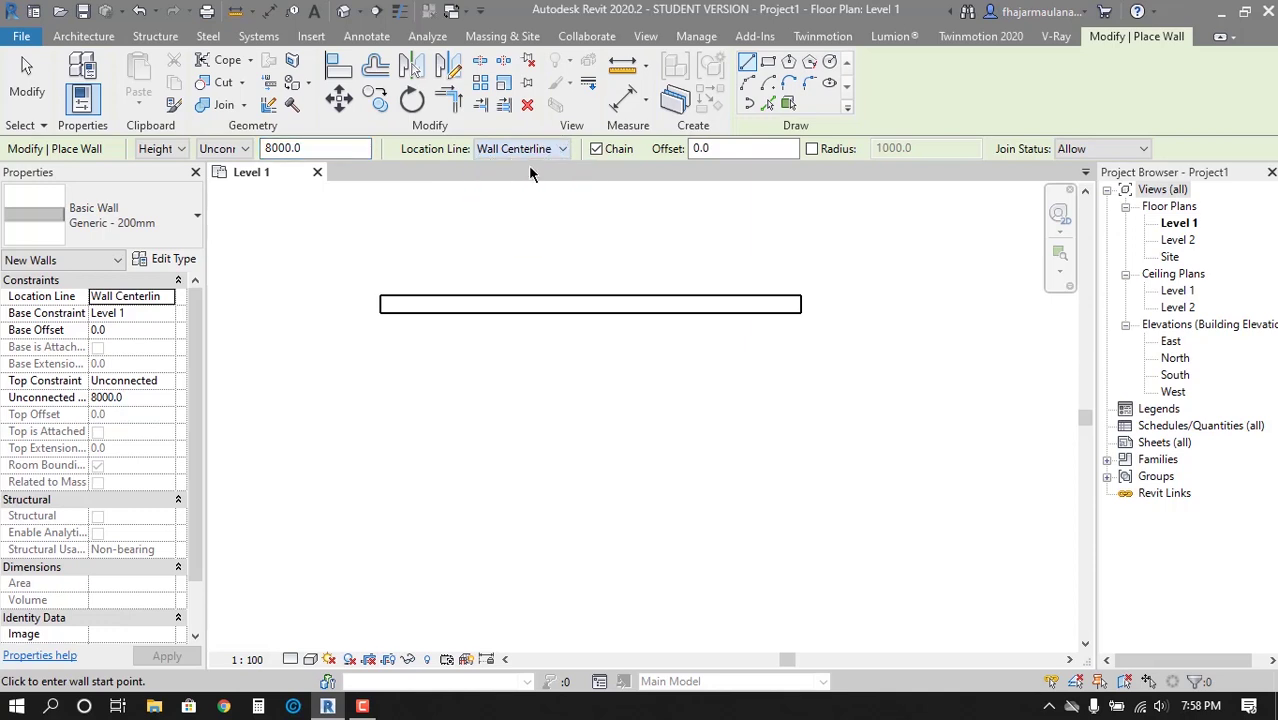
Draw a rectangular room of walls
left_click(767, 62)
left_click(485, 435)
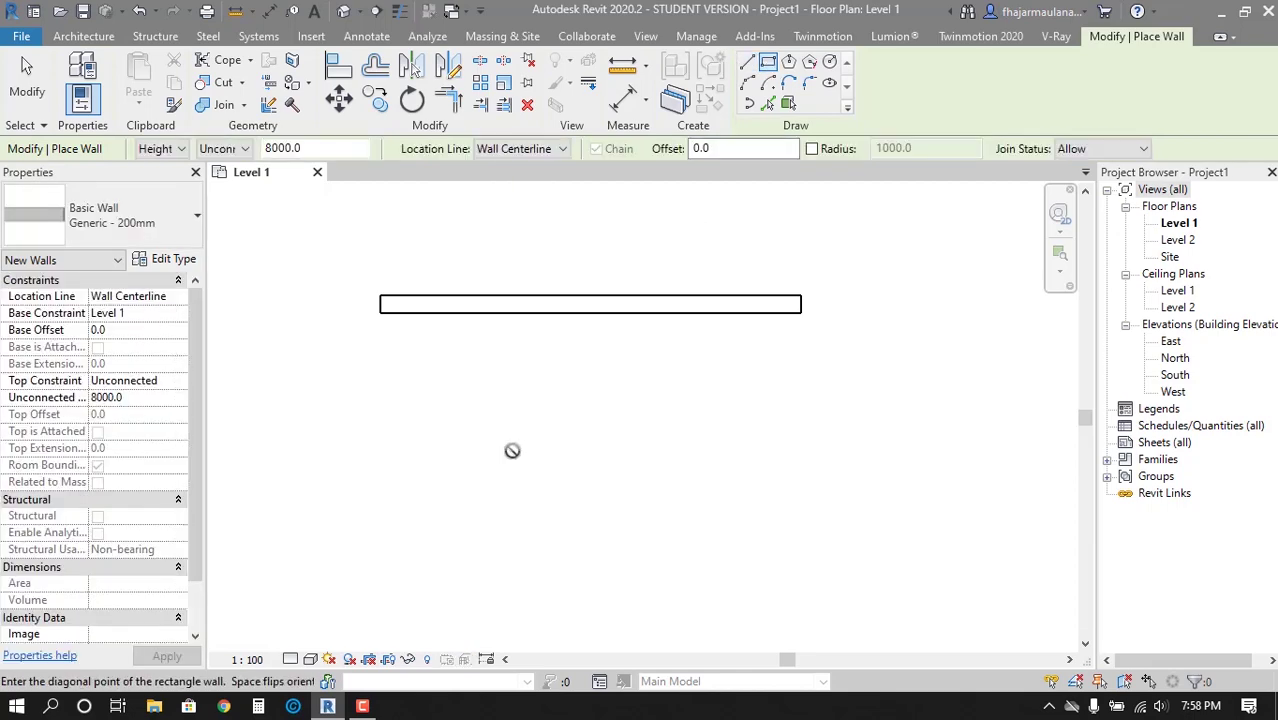
left_click(645, 598)
scroll(490, 515, "up", 3)
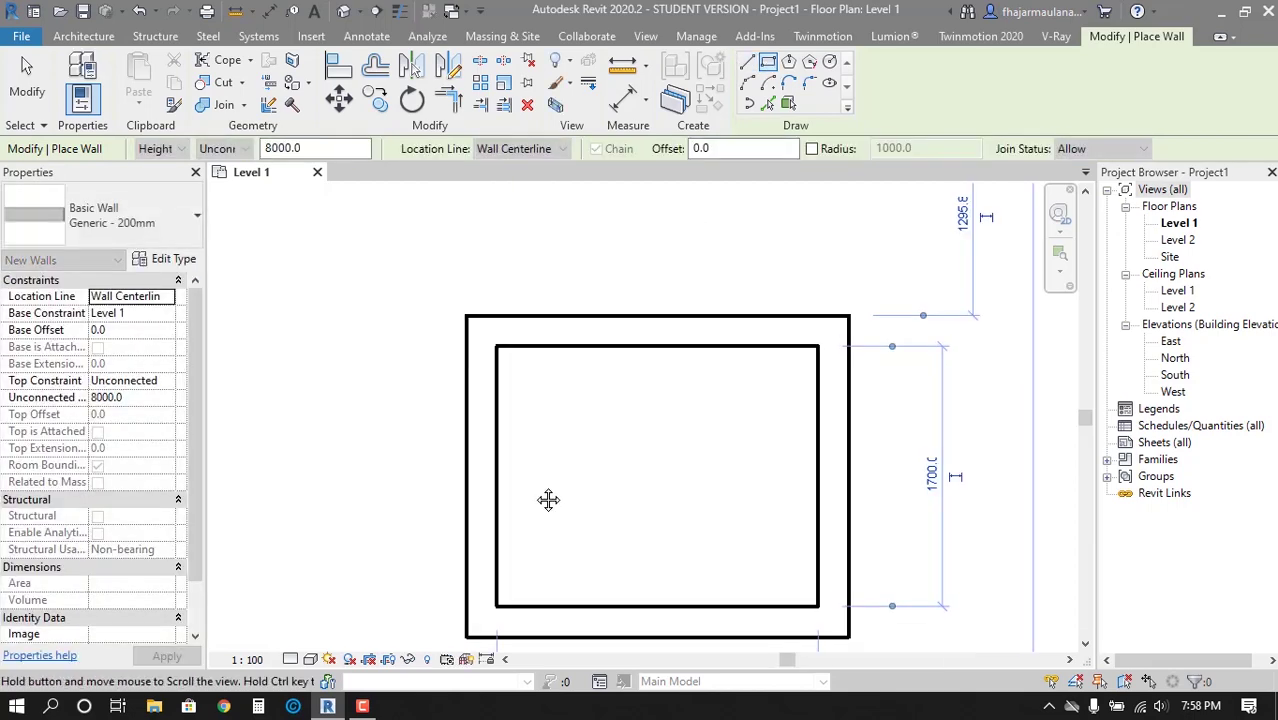
Add a straight vertical wall to the left of the rectangle
left_click(747, 63)
scroll(408, 337, "up", 1)
scroll(533, 286, "up", 2)
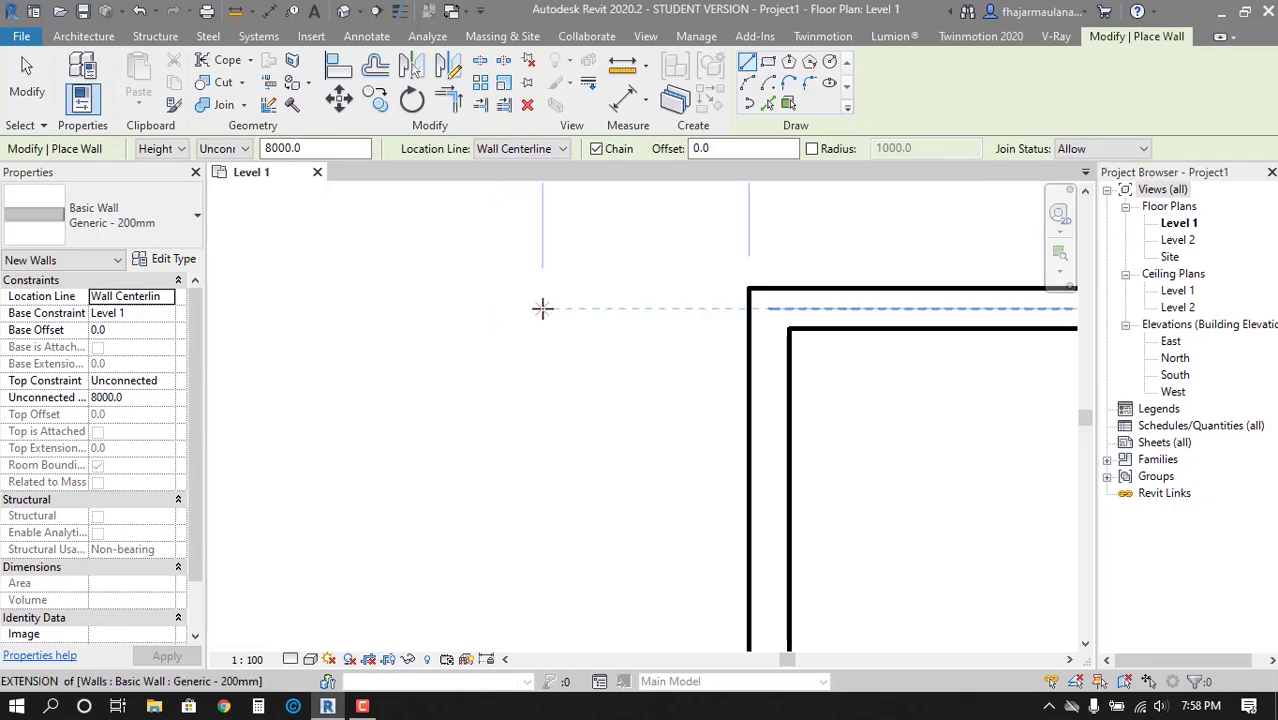
left_click(542, 309)
scroll(541, 588, "down", 1)
left_click(579, 529)
key("Escape")
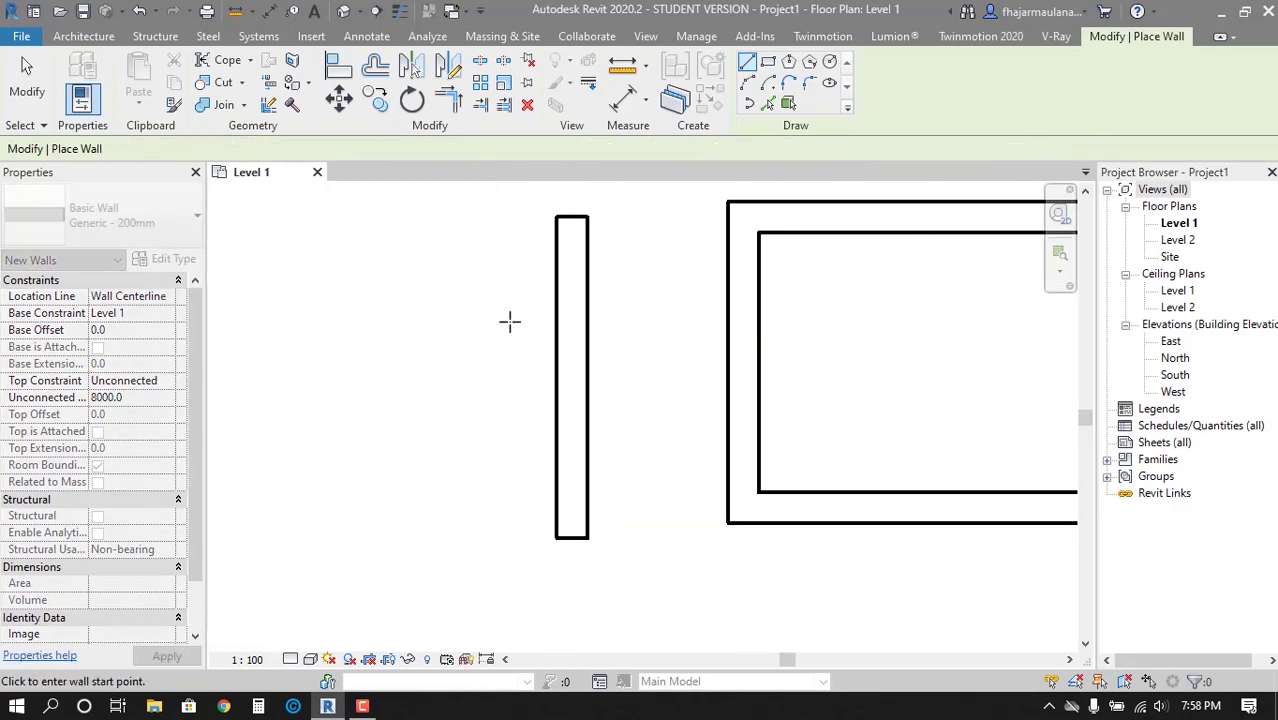
Draw a vertical wall about 2100 long with Location Line set to Core Centerline
scroll(505, 300, "up", 1)
left_click(540, 148)
left_click(513, 180)
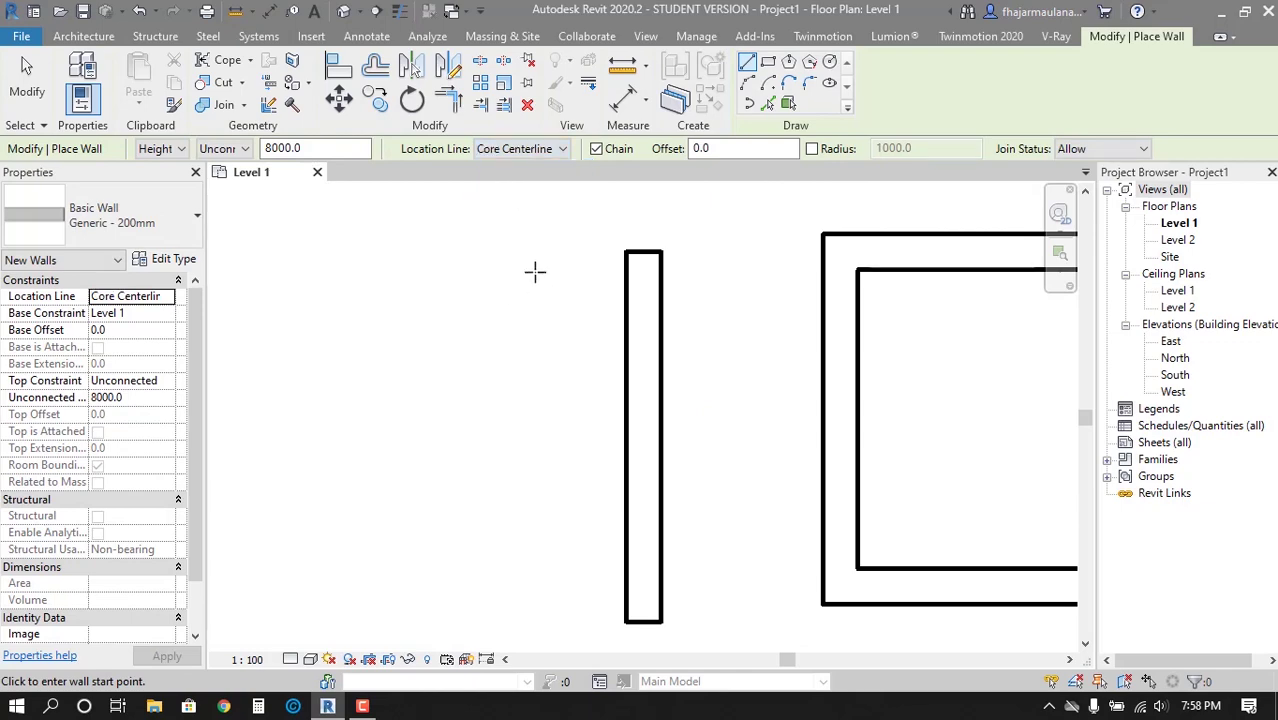
left_click(537, 252)
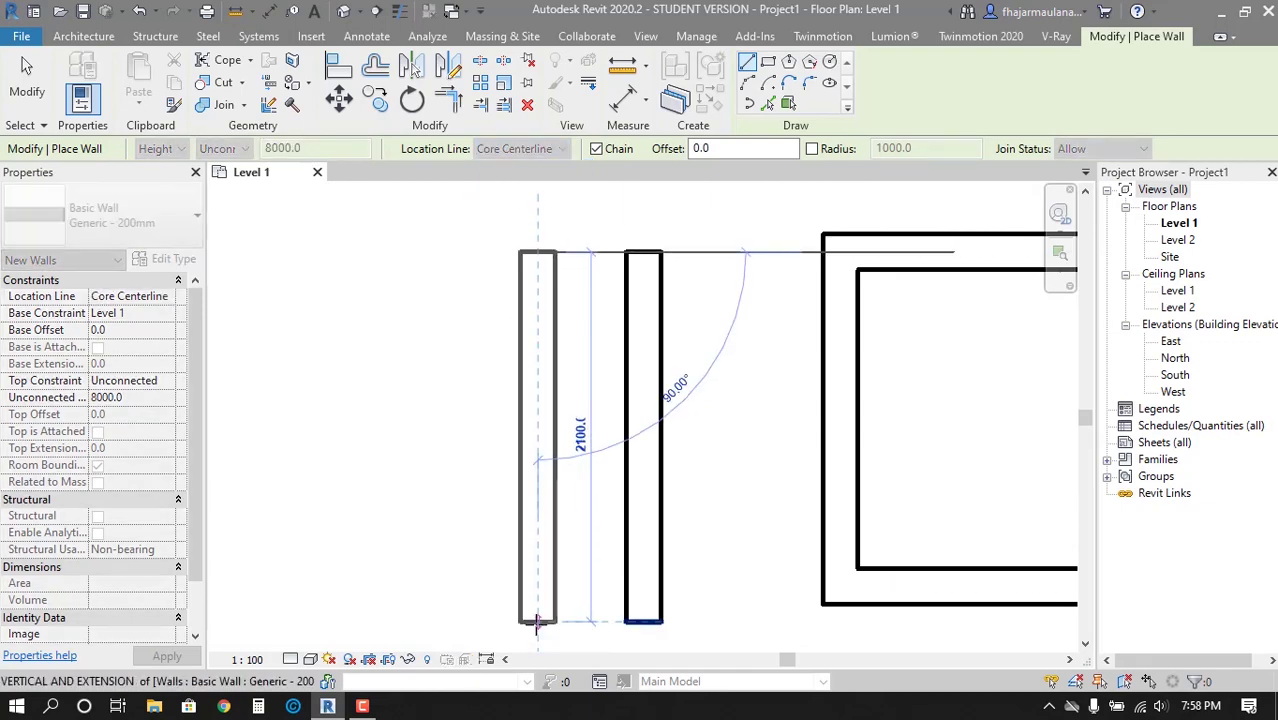
left_click(535, 621)
key("Escape")
middle_click_drag(543, 415, 601, 420)
Draw a closed 700 by 800 wall outline with Location Line set to Finish Face: Exterior
left_click(540, 148)
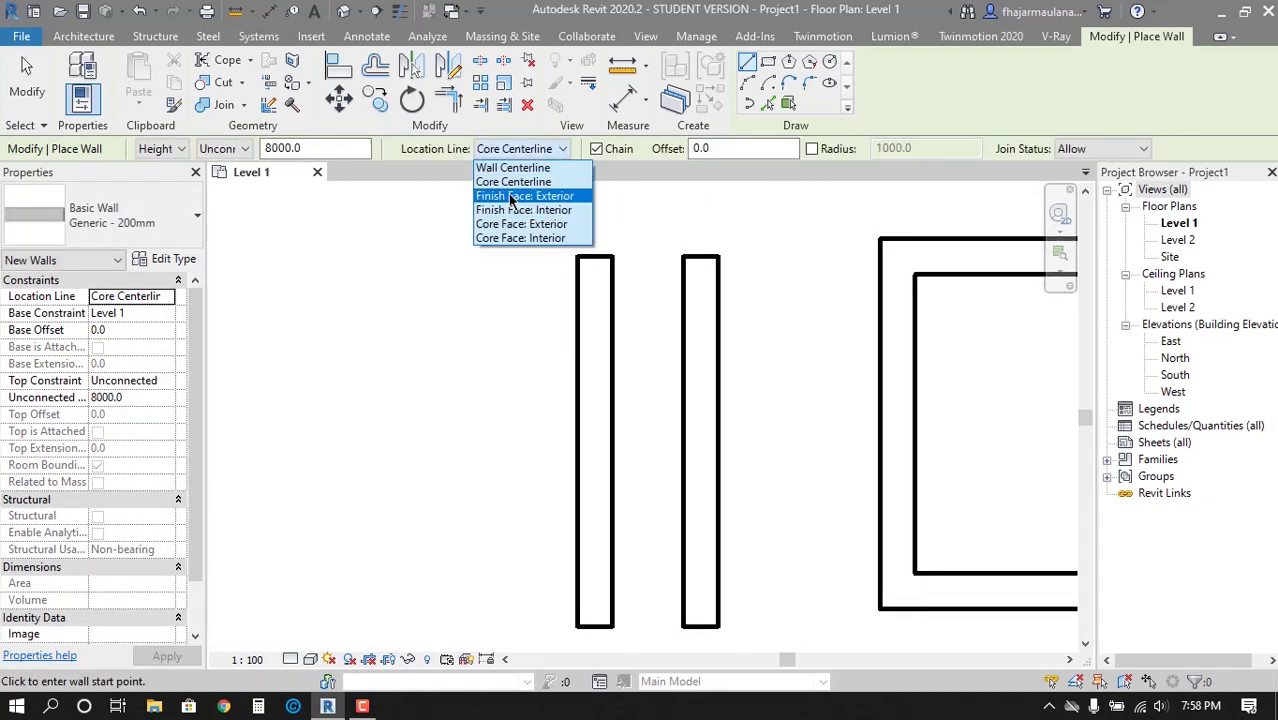
left_click(524, 196)
middle_click_drag(374, 305, 479, 305)
left_click(479, 307)
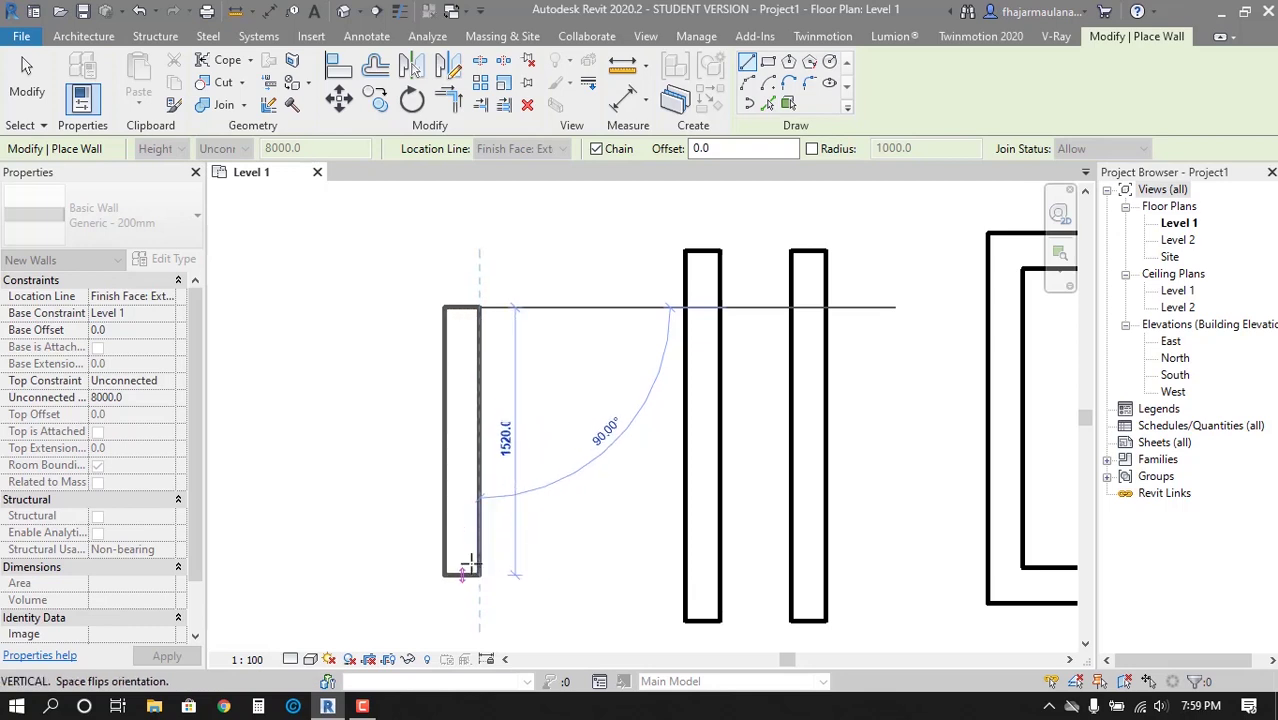
left_click(480, 585)
left_click(604, 580)
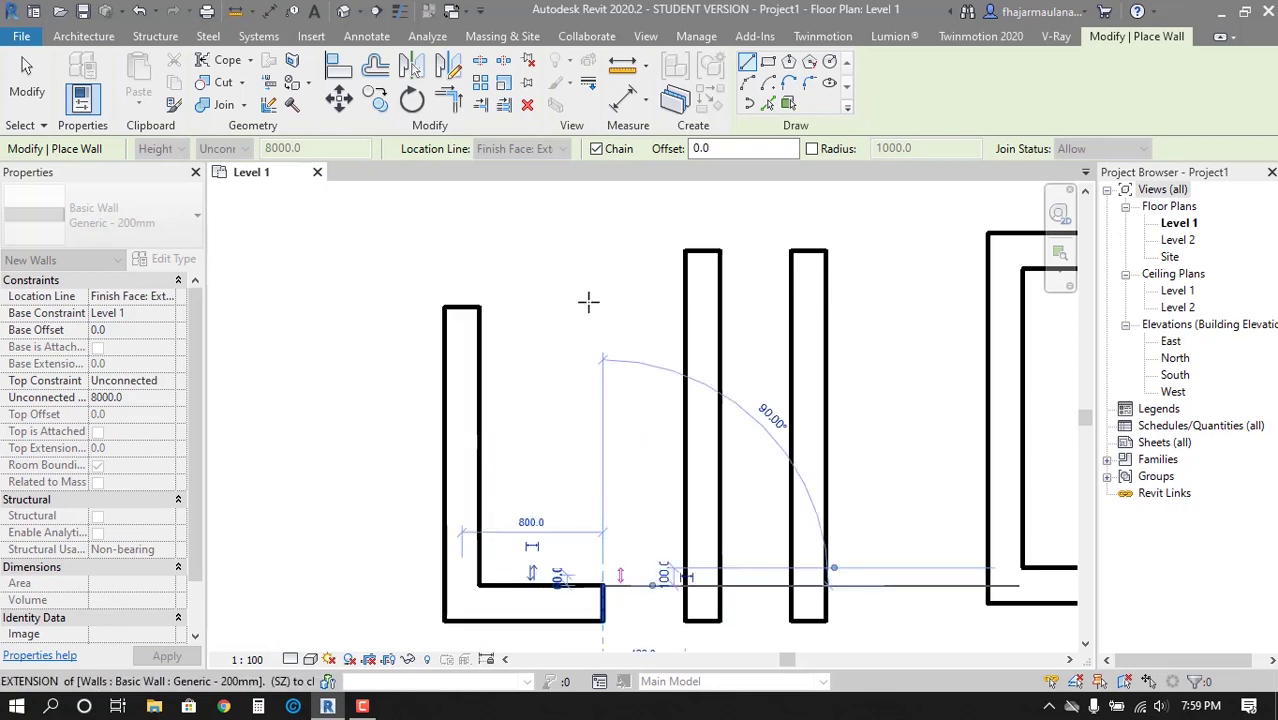
left_click(604, 293)
left_click(462, 294)
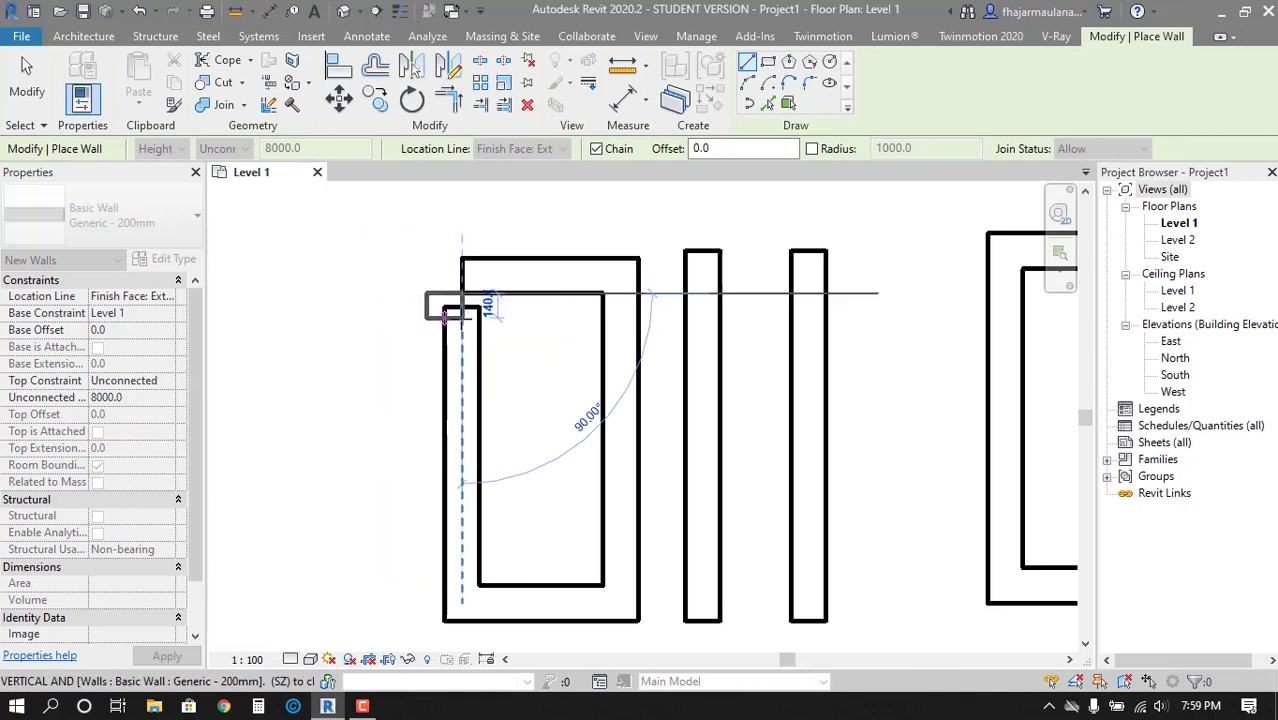
key("Escape")
key("Escape")
Pan out and window-select every wall in the plan
scroll(460, 380, "down", 3)
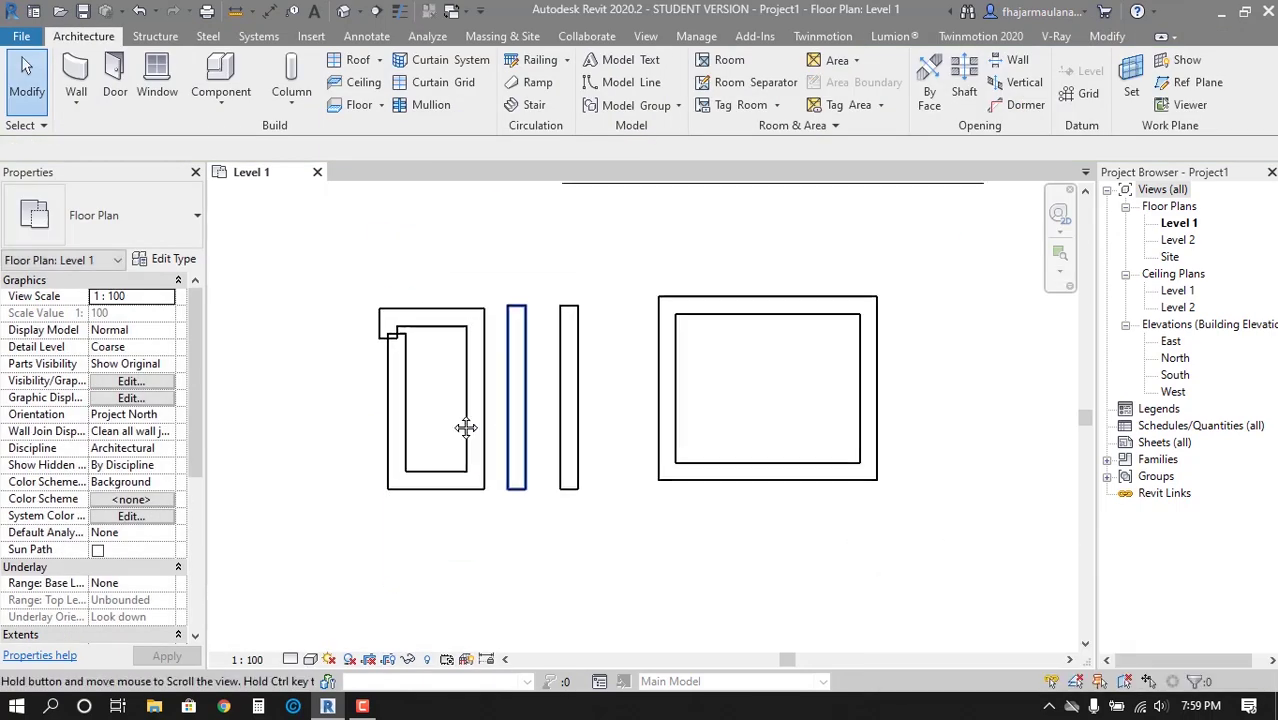
middle_click_drag(870, 380, 659, 368)
scroll(588, 470, "down", 2)
scroll(354, 359, "down", 2)
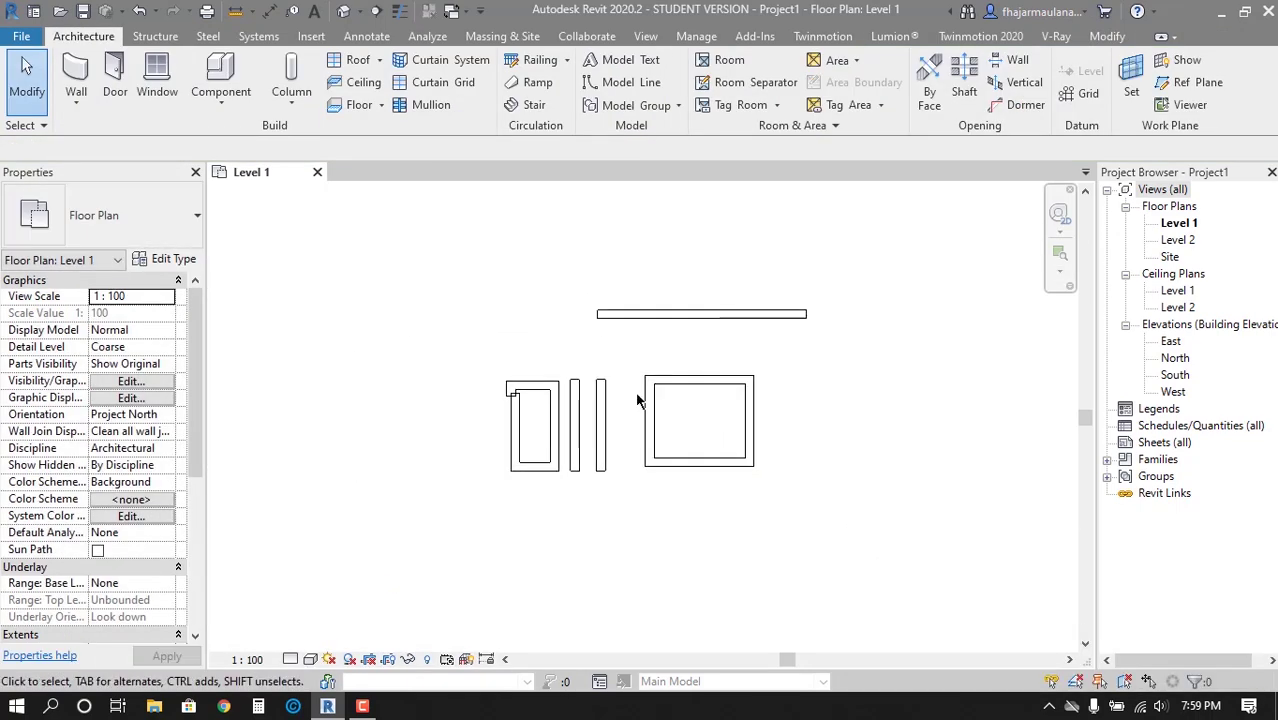
left_click_drag(434, 278, 880, 530)
Delete the selected walls, then open the South elevation and zoom to the level lines
key("Delete")
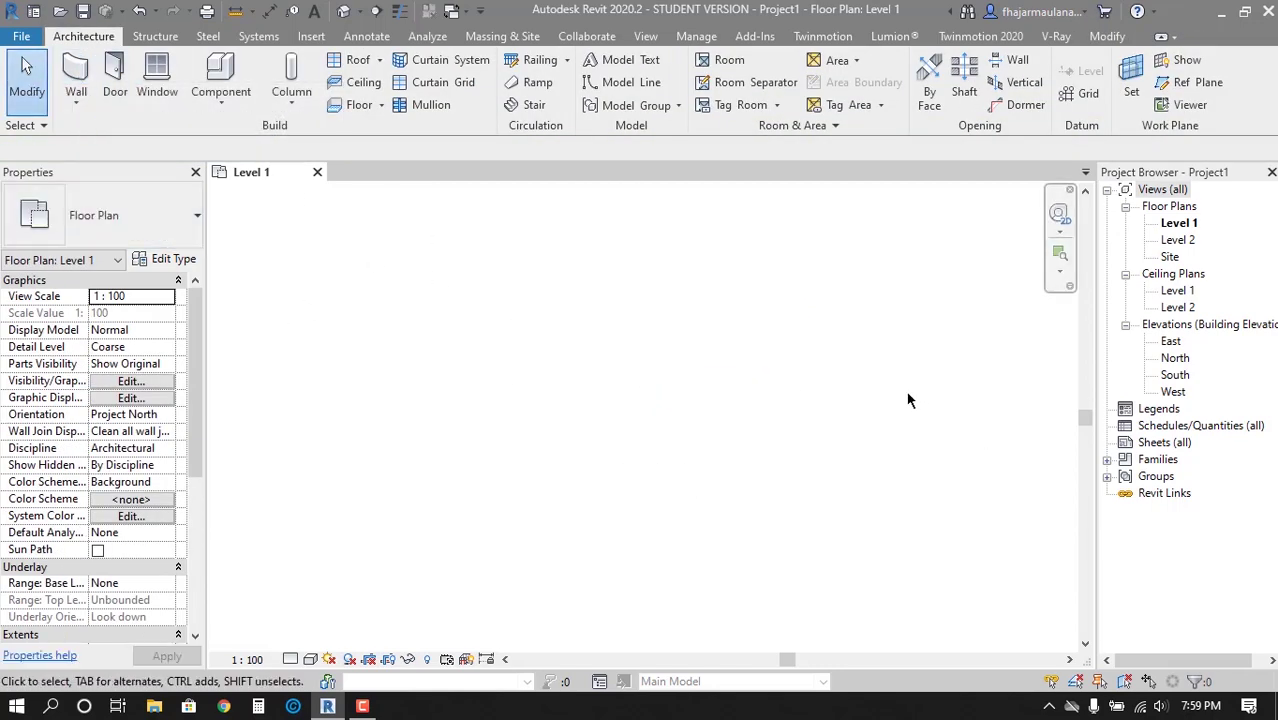
double_click(1175, 375)
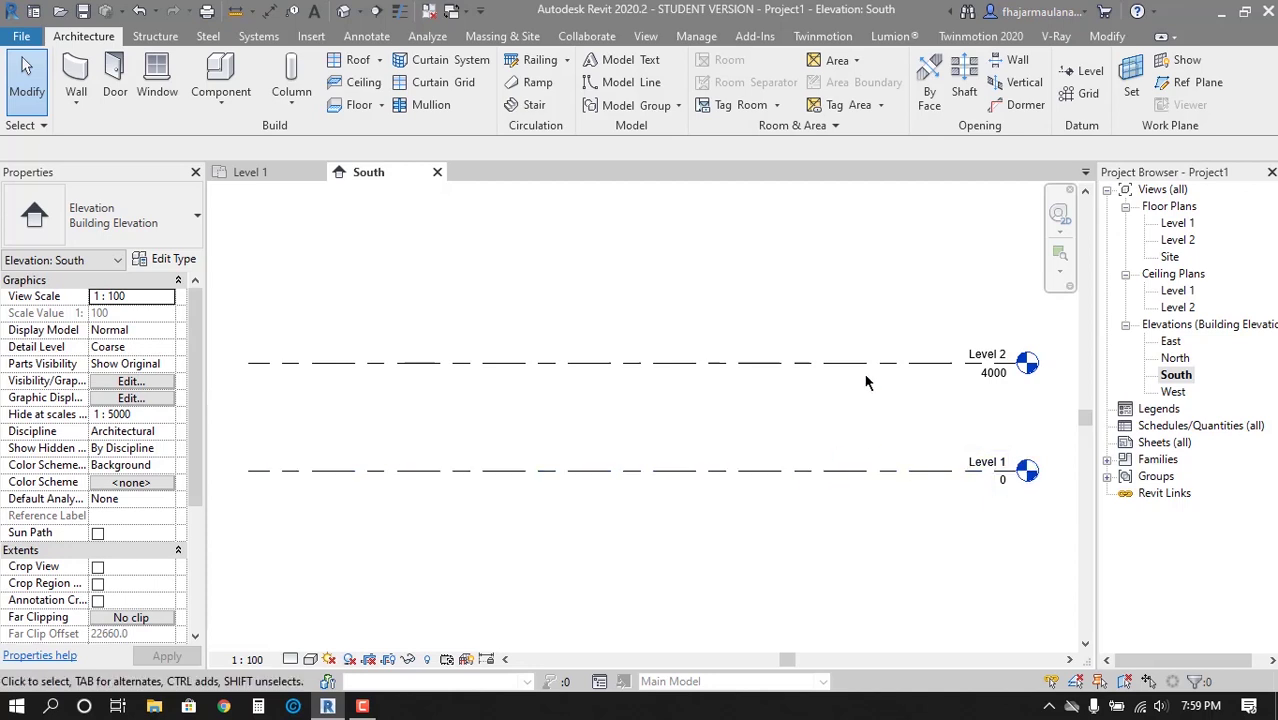
scroll(737, 403, "up", 2)
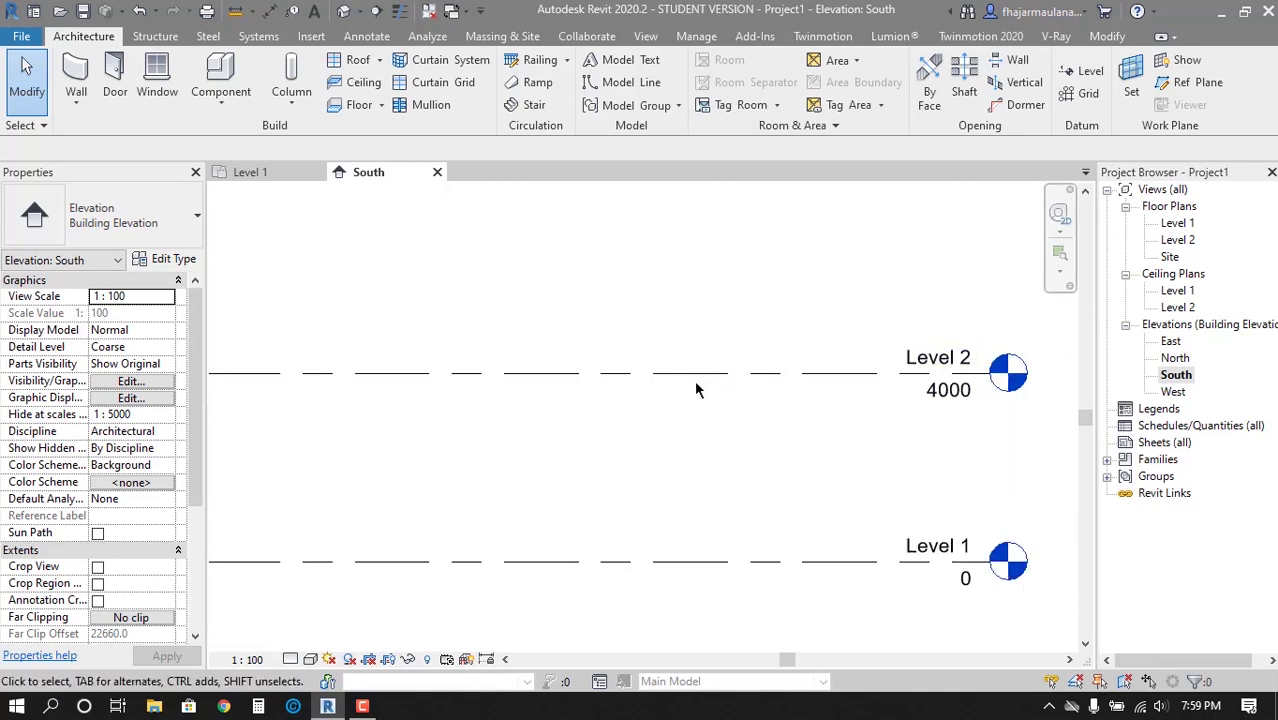
scroll(585, 427, "down", 2)
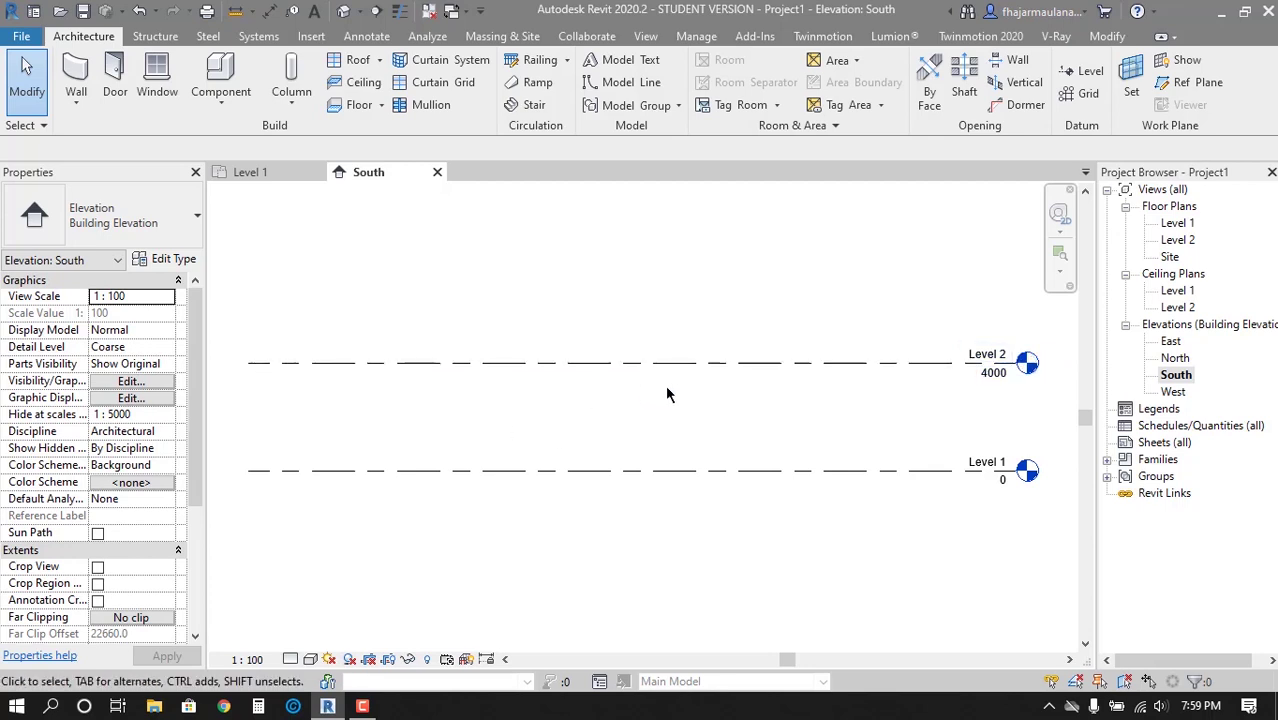
scroll(911, 361, "up", 2)
Set the project Length units to centimetres in Project Units (UN)
left_click(513, 409)
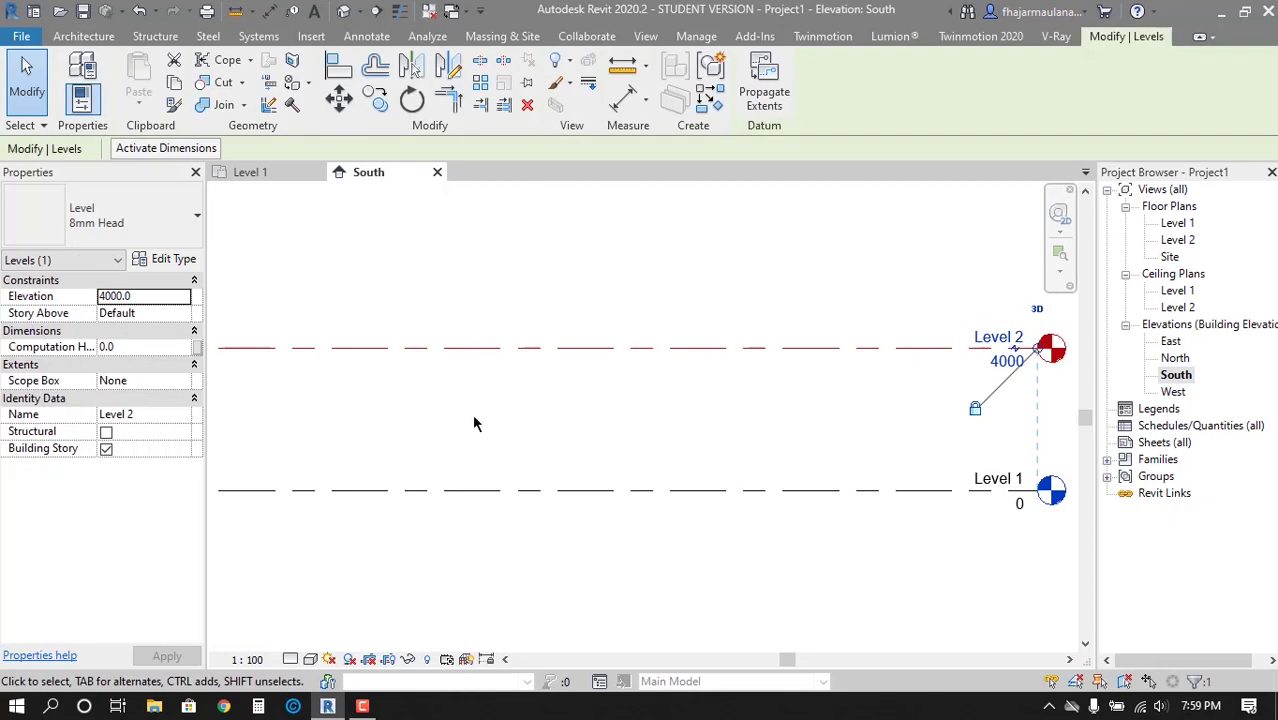
left_click(633, 434)
key("u")
key("n")
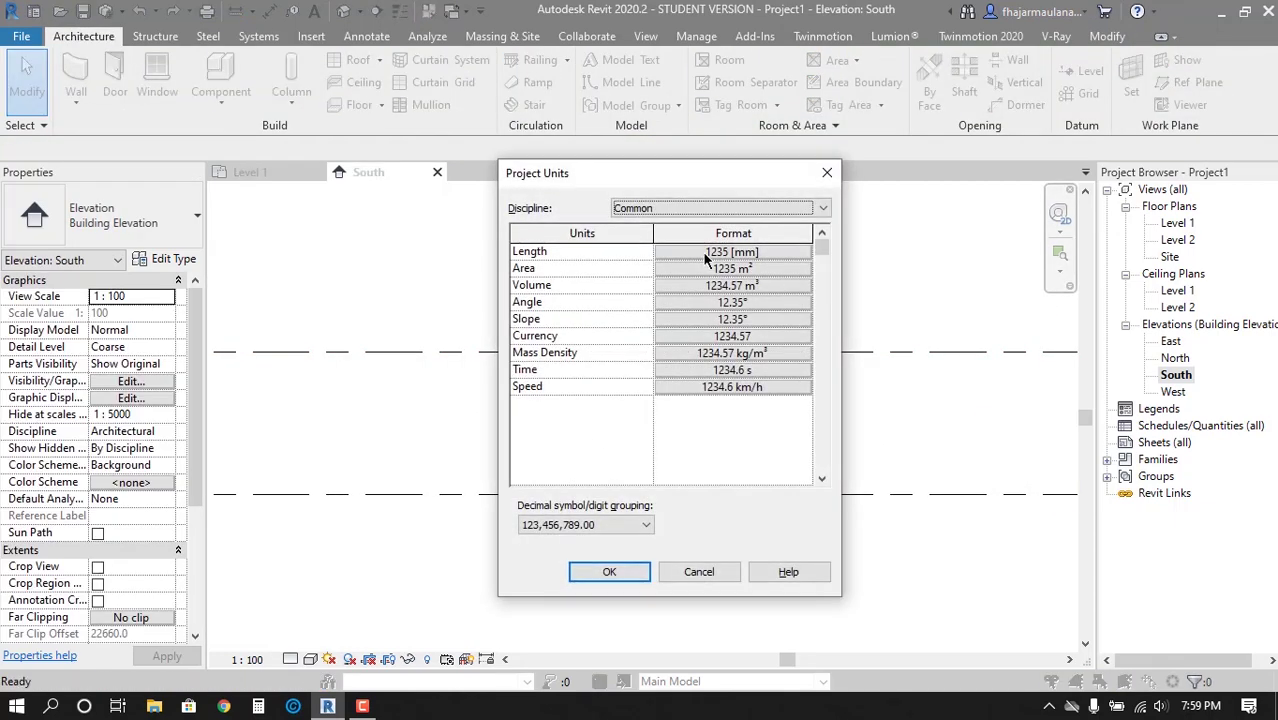
left_click(732, 252)
left_click(700, 245)
left_click(640, 344)
left_click(635, 478)
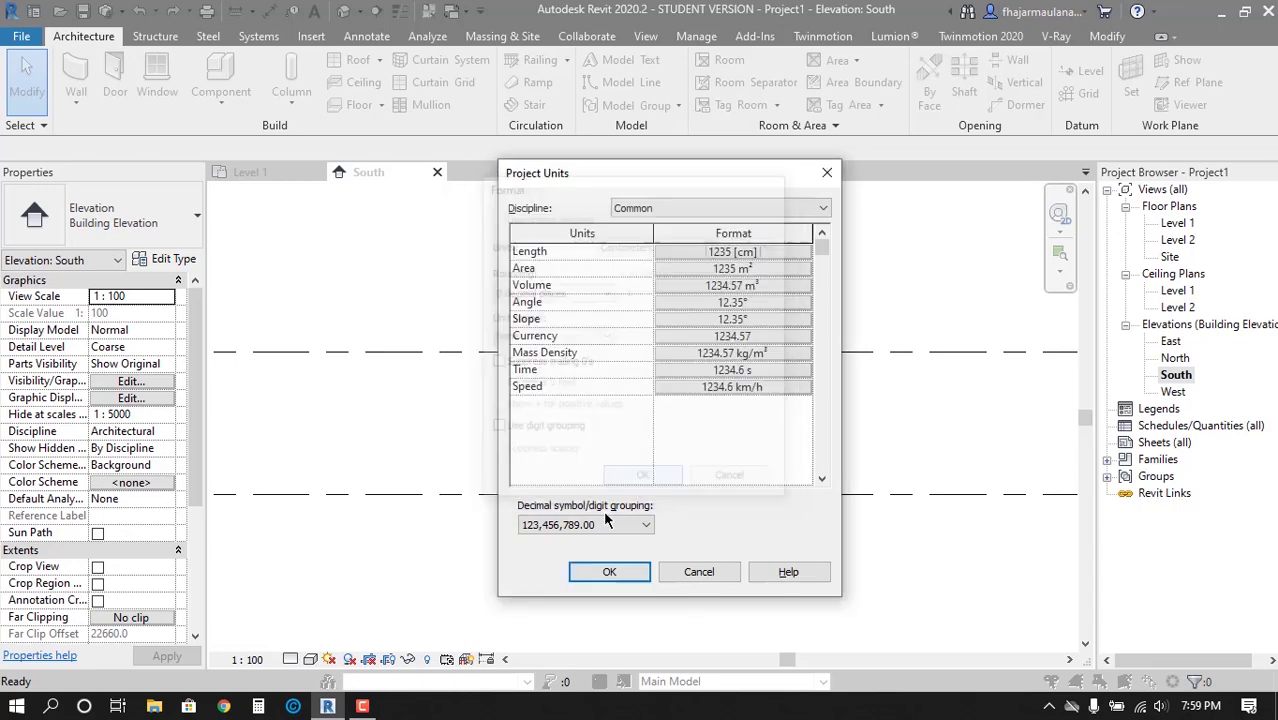
left_click(605, 566)
Set Level 2's height to 320 above Level 1
left_click(679, 392)
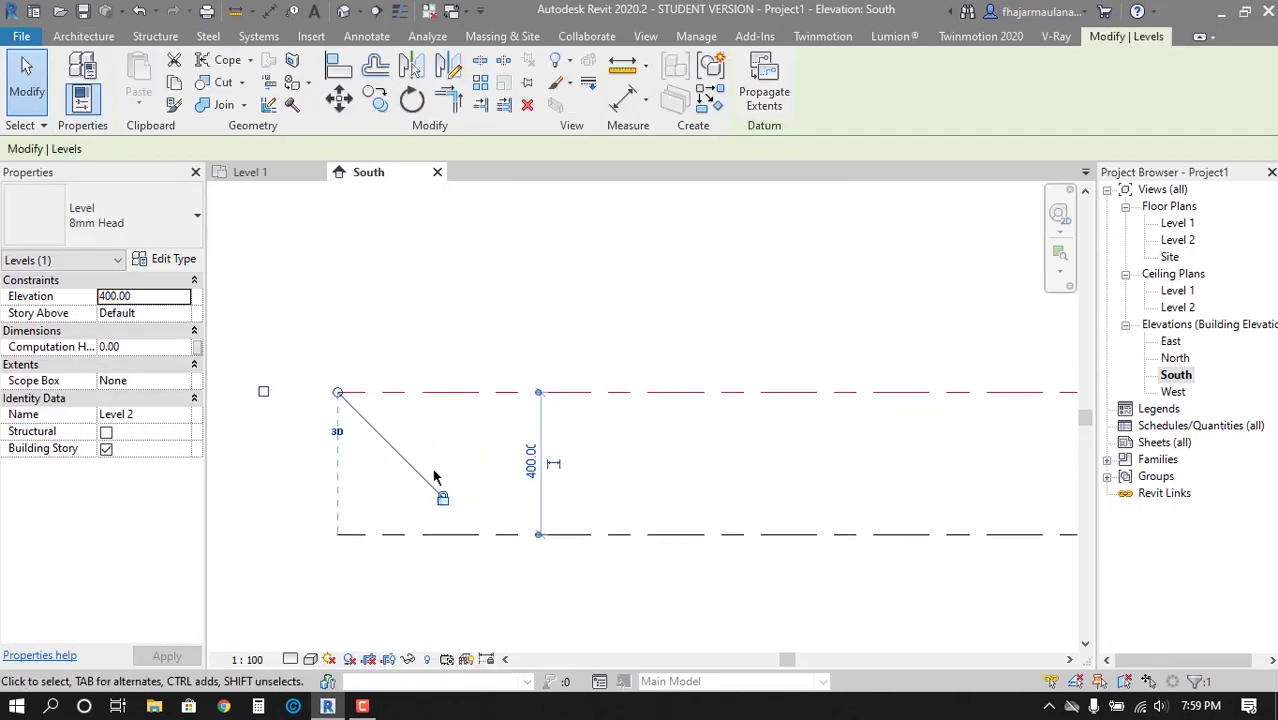
left_click(531, 457)
type("320")
key("Return")
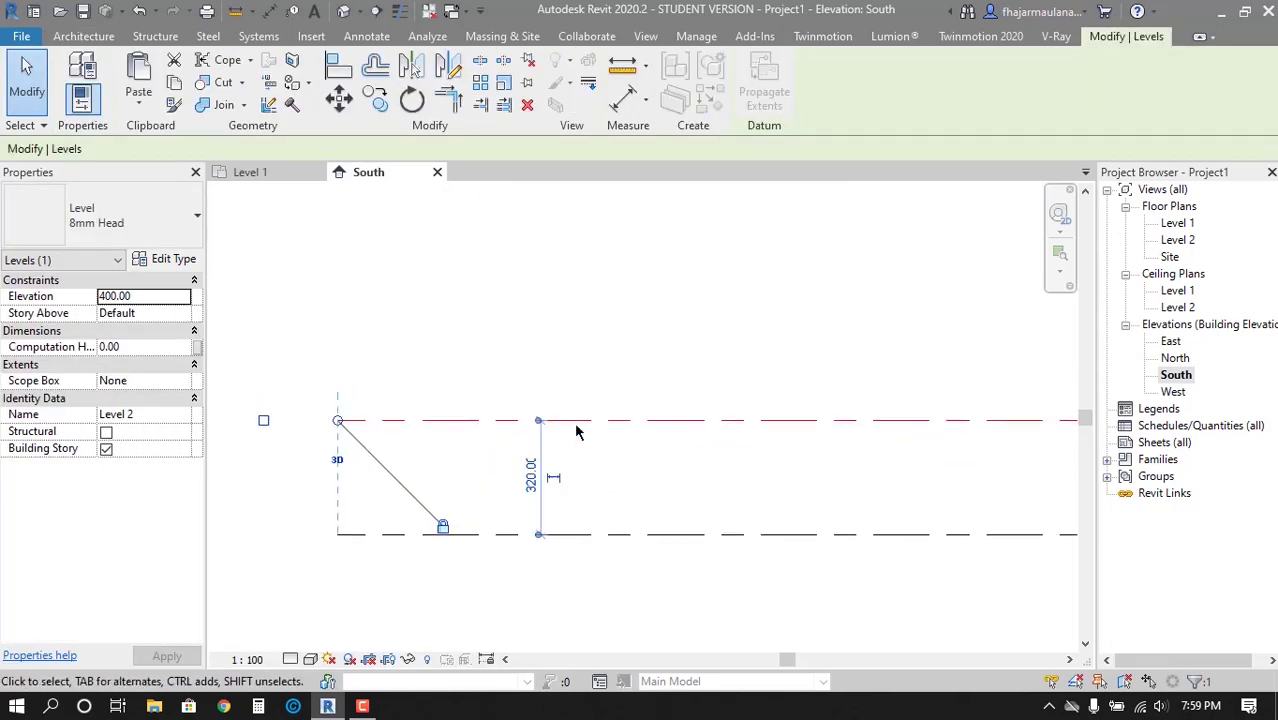
left_click(713, 507)
double_click(1168, 224)
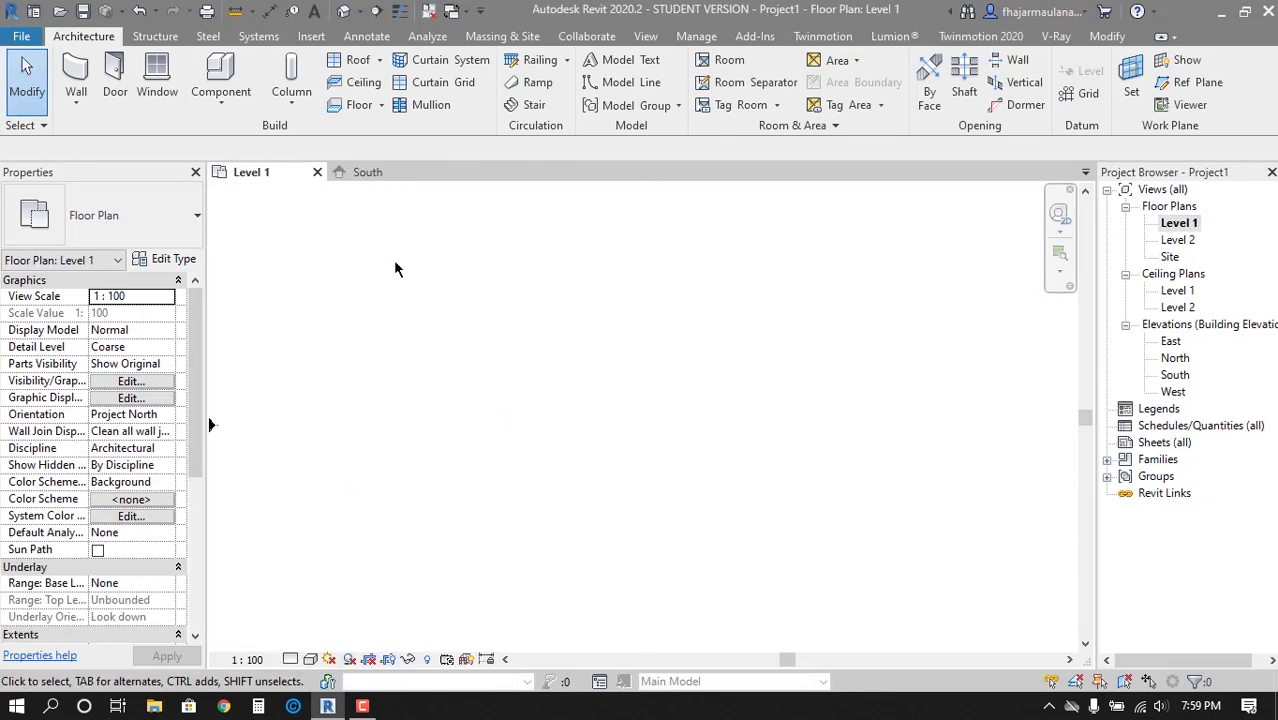
Draw a rectangular wall enclosure about 570 by 450
key("w")
key("a")
key("Escape")
key("Escape")
left_click(76, 72)
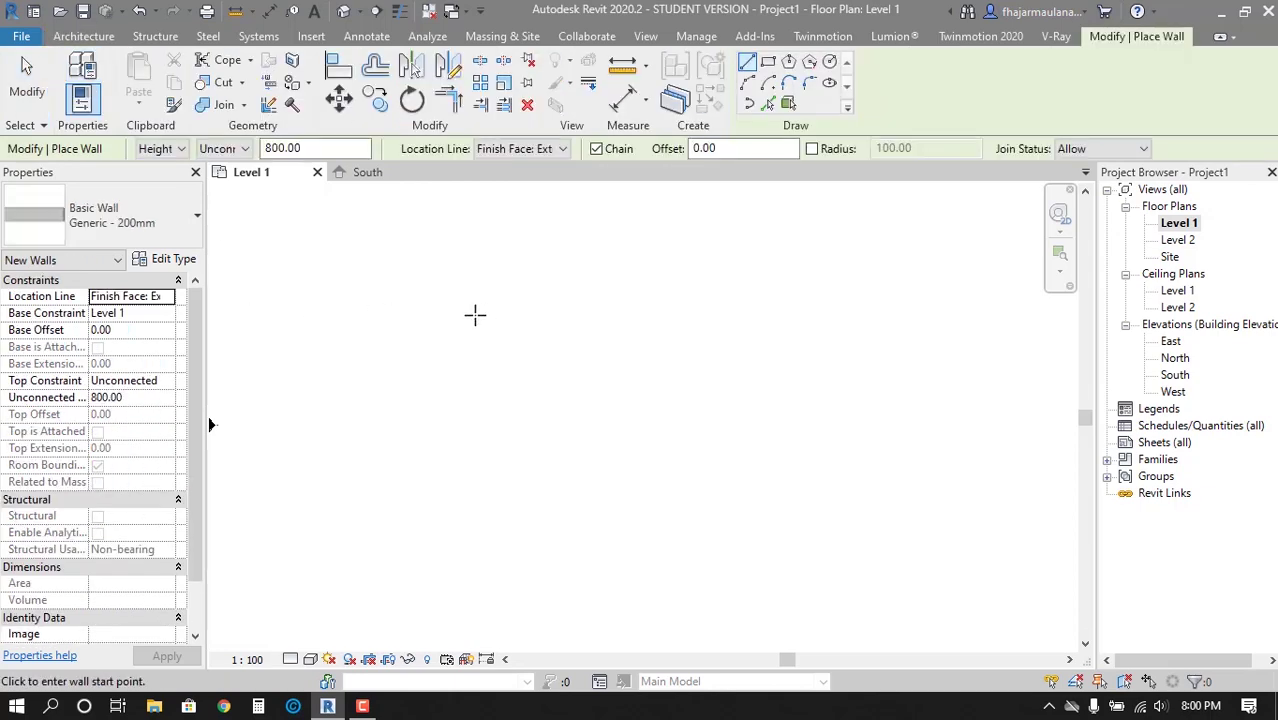
left_click(768, 62)
left_click(547, 362)
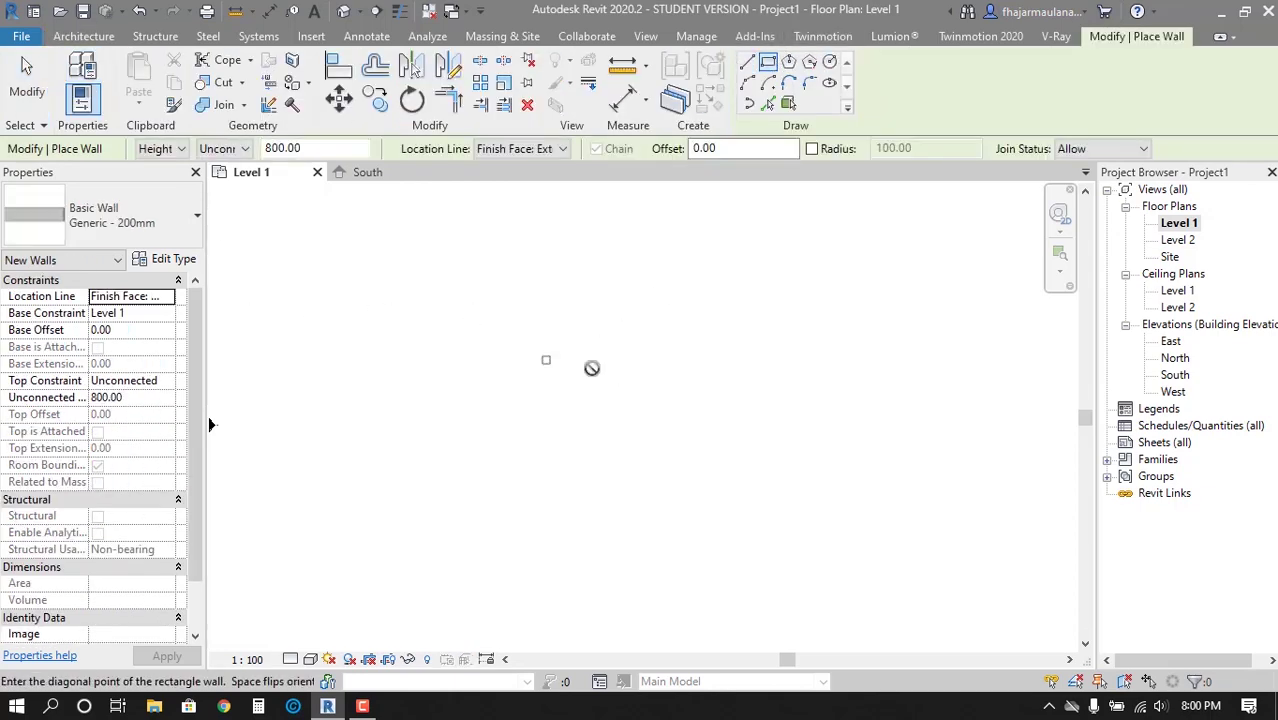
left_click(657, 449)
Add a second rectangular enclosure about 230 by 400 to its right
scroll(654, 420, "up", 4)
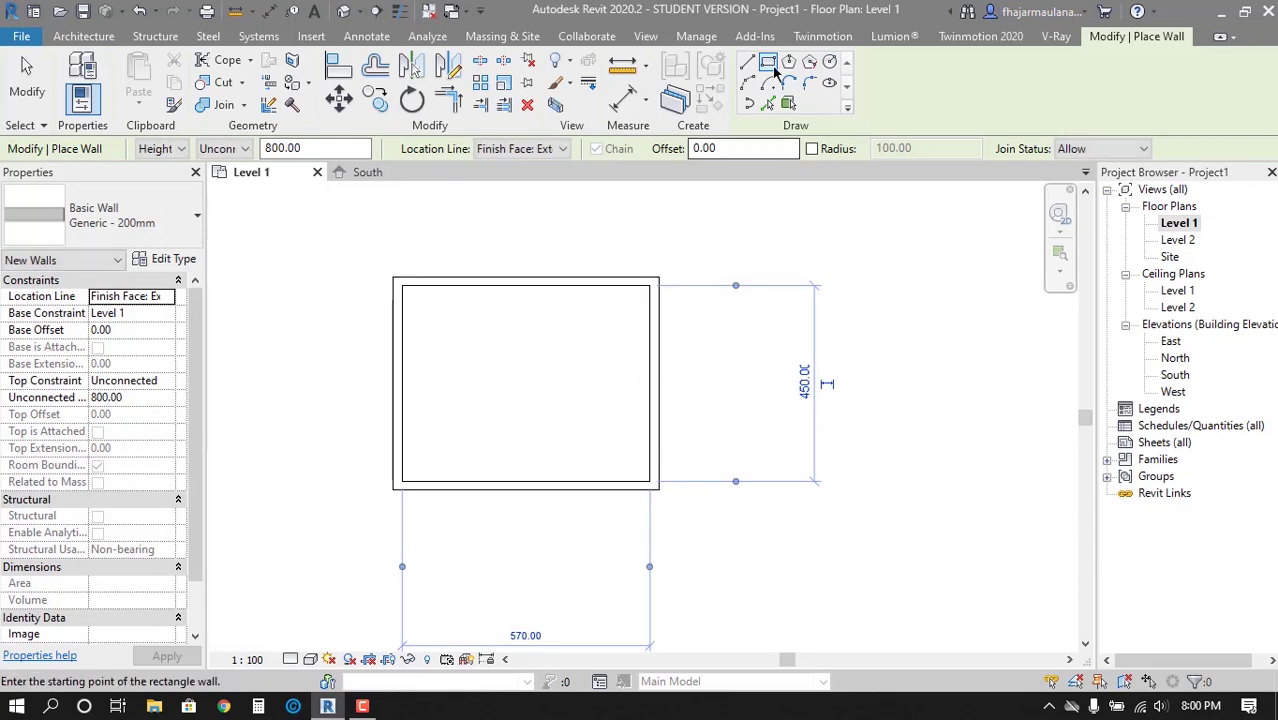
left_click(862, 298)
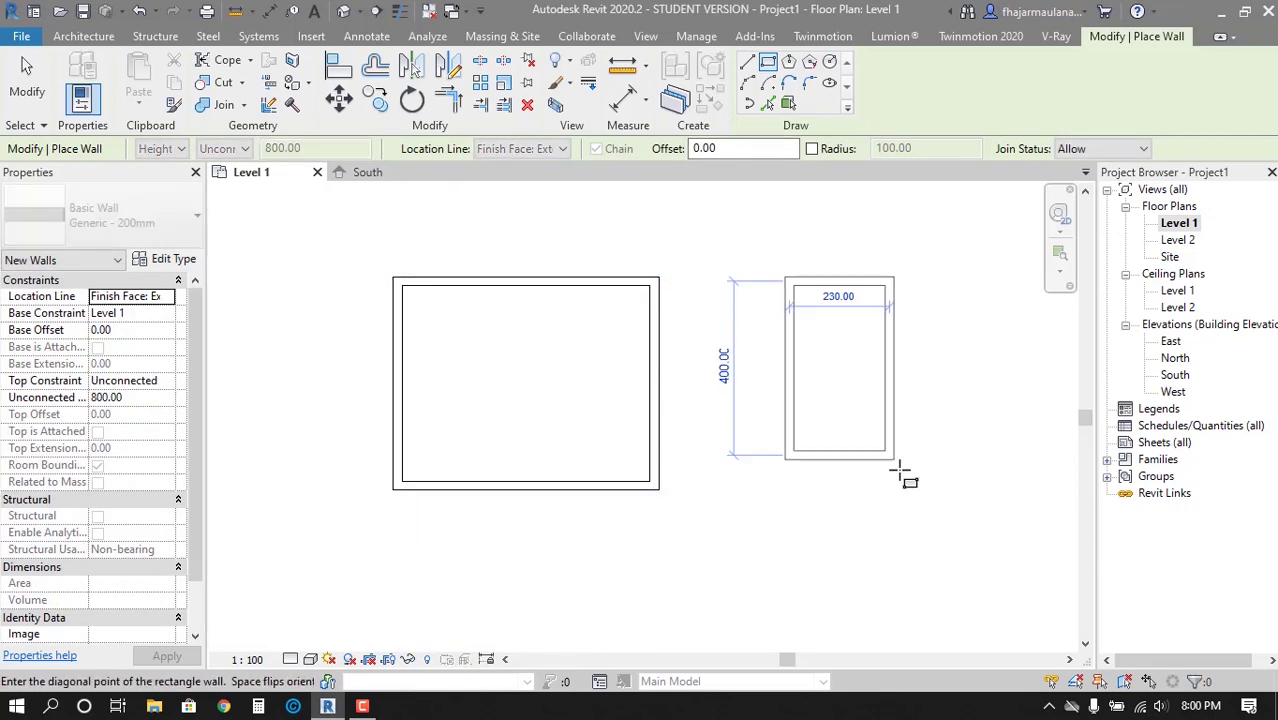
left_click(941, 492)
key("Escape")
key("Escape")
scroll(700, 520, "up", 1)
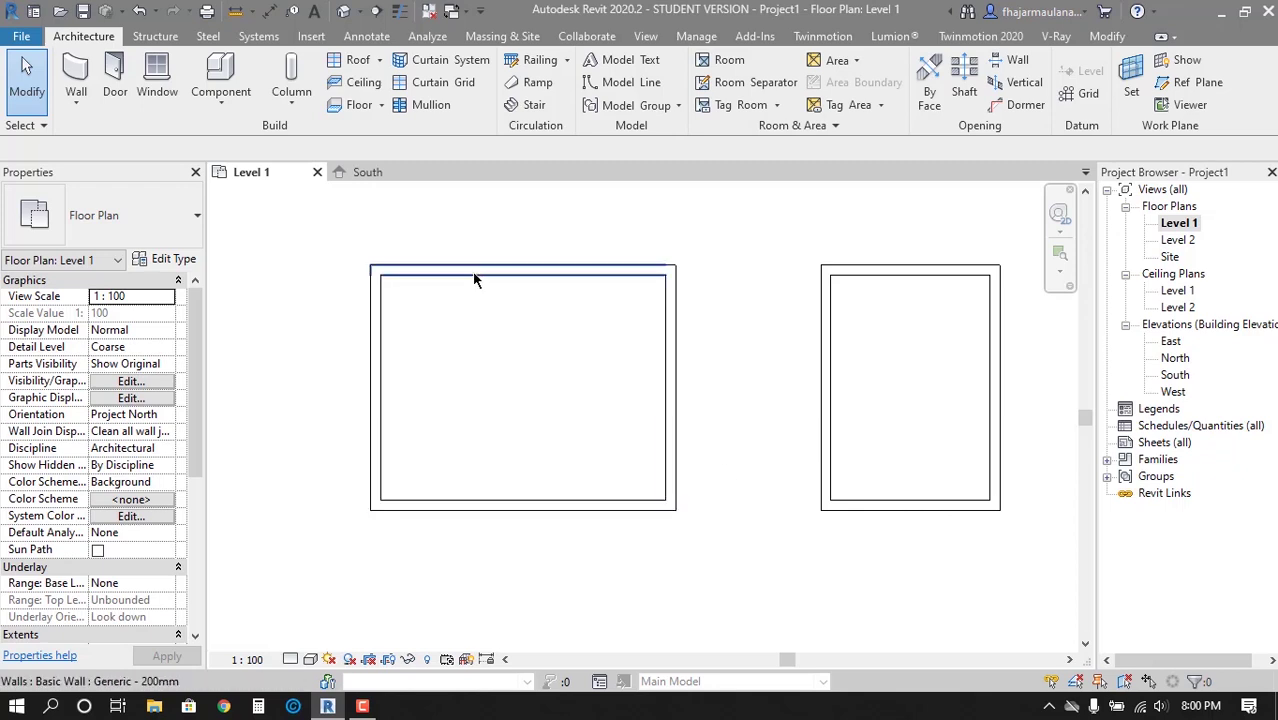
Set the larger rectangle's four walls' Top Constraint to Up to level: Level 2
key("Tab")
left_click(474, 279)
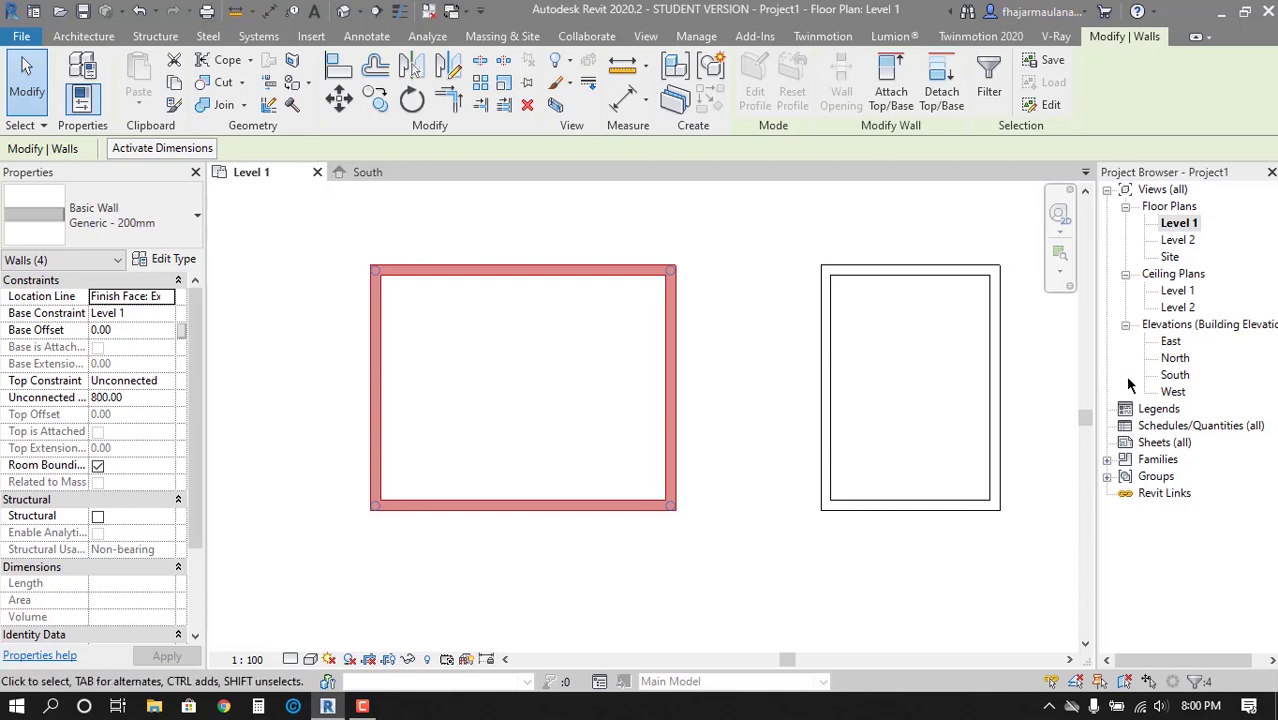
left_click(150, 381)
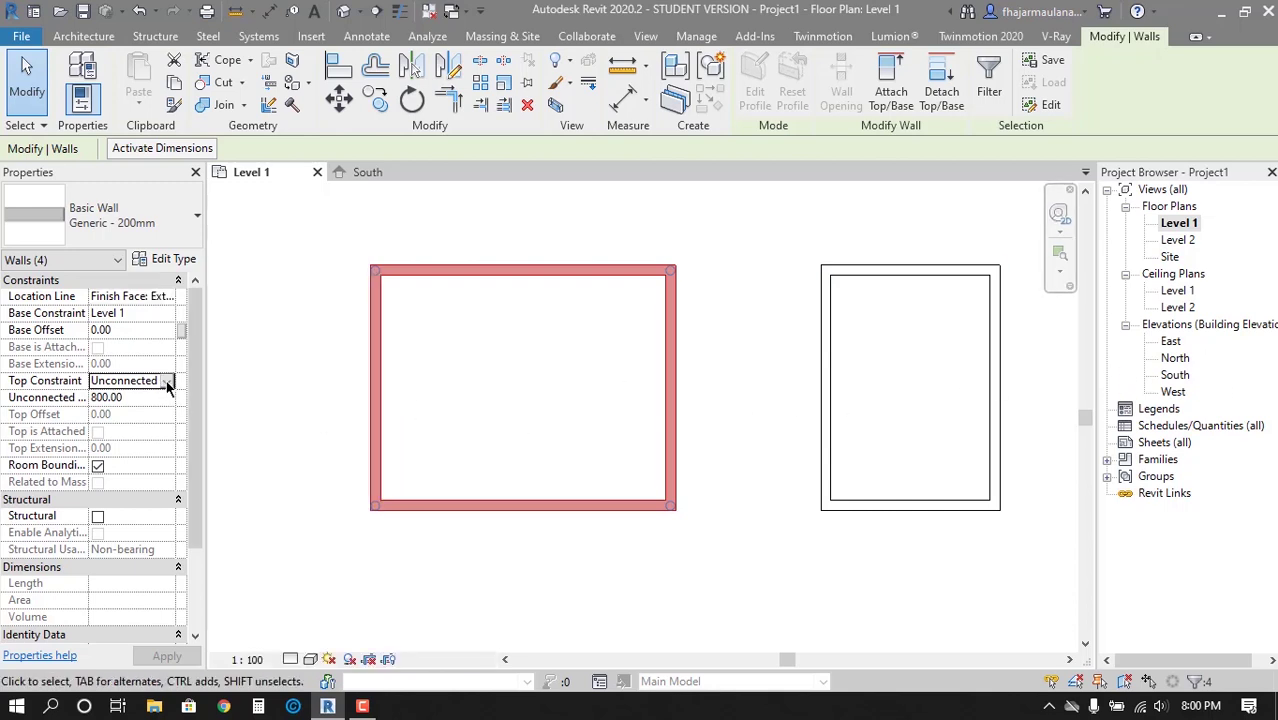
left_click(166, 381)
left_click(158, 426)
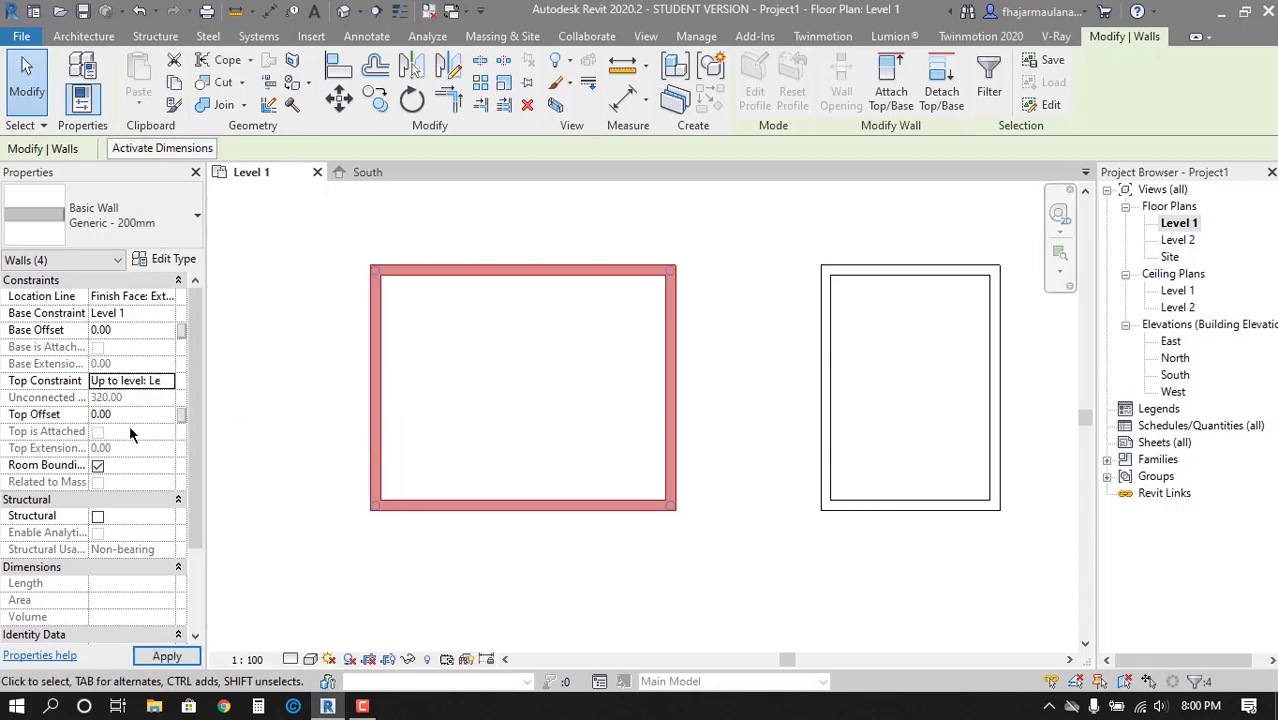
double_click(1175, 375)
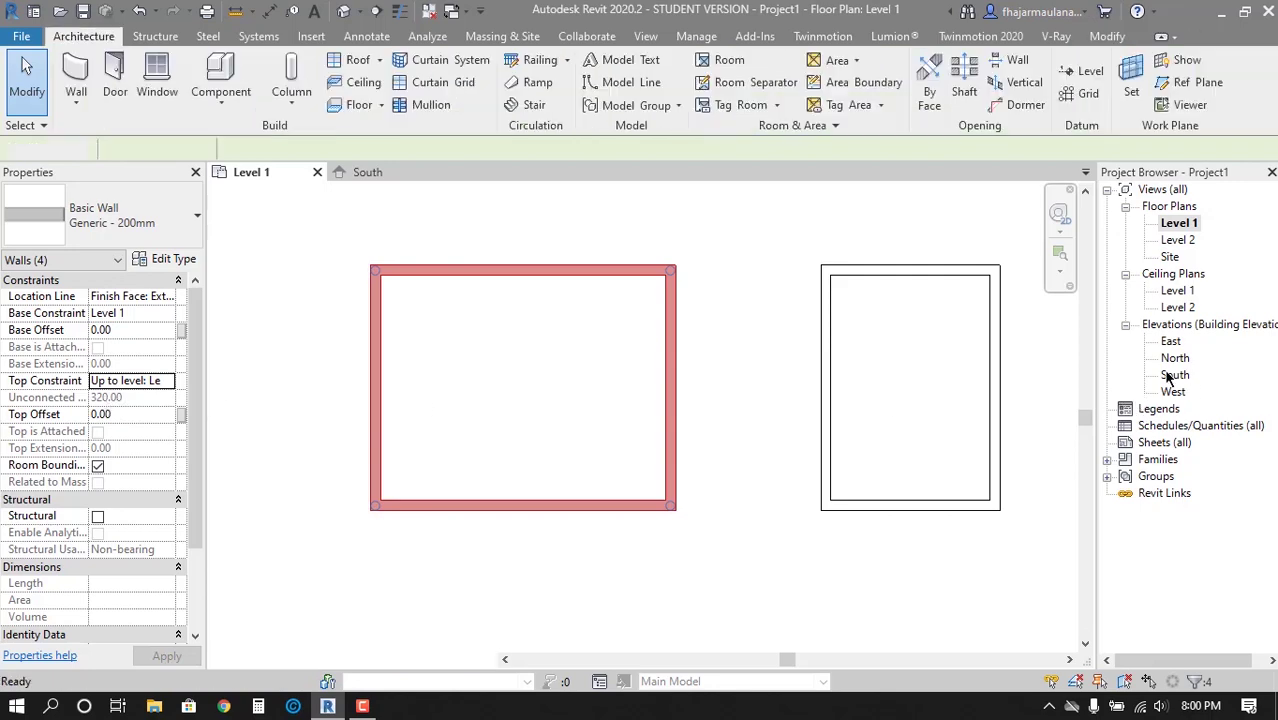
Pan and zoom the South elevation to show both wall boxes and the level lines
left_click(833, 398)
scroll(713, 457, "down", 1)
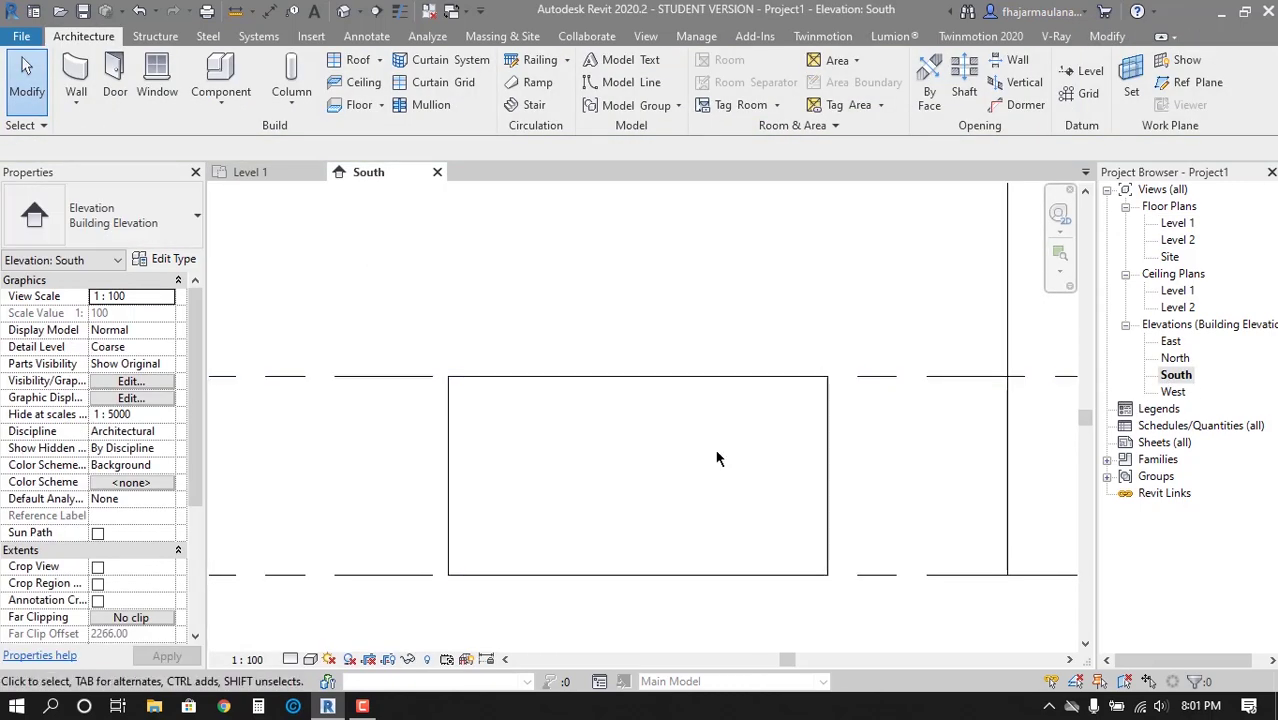
scroll(639, 471, "up", 2)
scroll(627, 471, "down", 2)
scroll(516, 484, "up", 1)
scroll(516, 484, "down", 2)
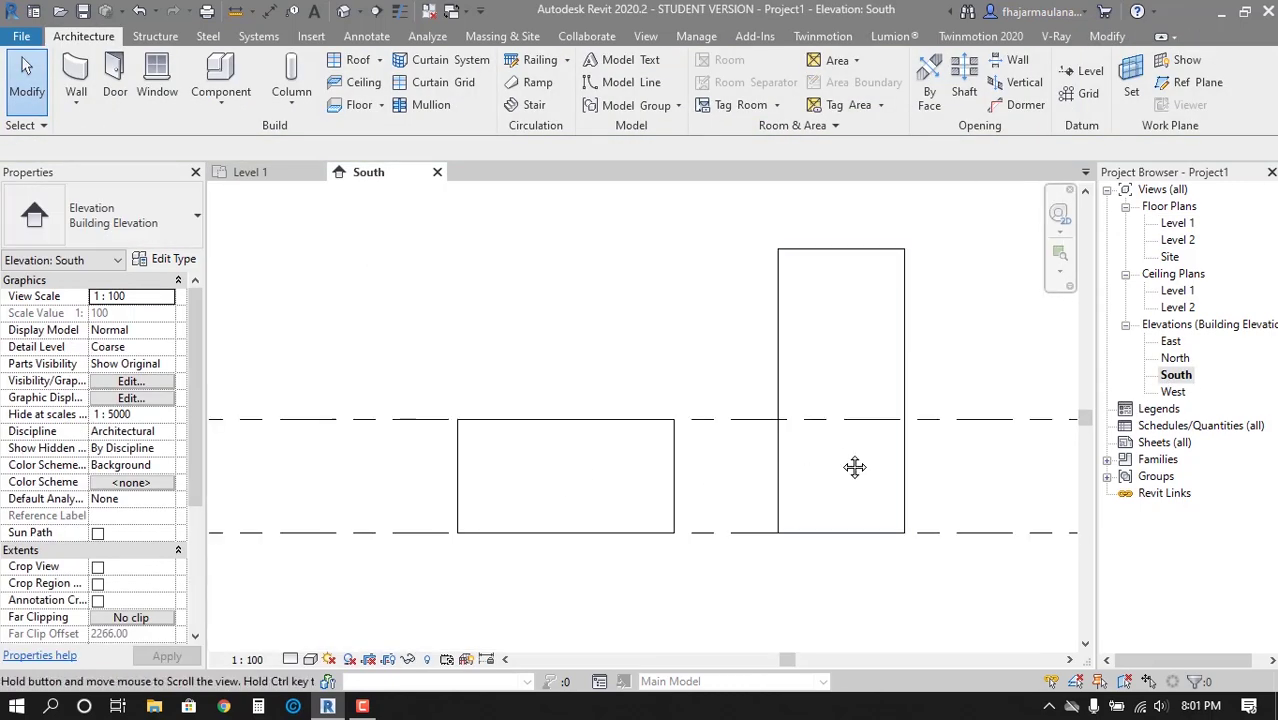
middle_click_drag(853, 465, 874, 408)
scroll(359, 436, "up", 1)
middle_click_drag(359, 436, 435, 373)
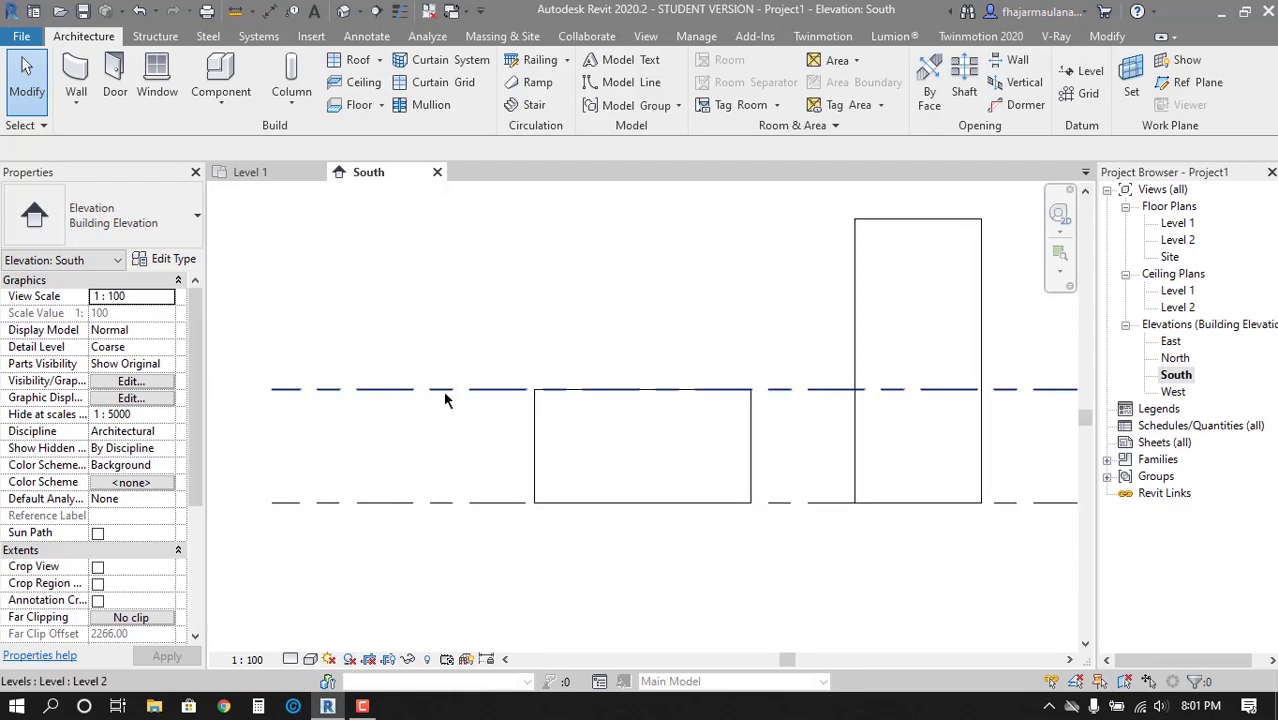
Select and deselect a level line, then recentre the elevation on the walls
left_click(441, 389)
scroll(740, 420, "up", 2)
left_click(790, 382)
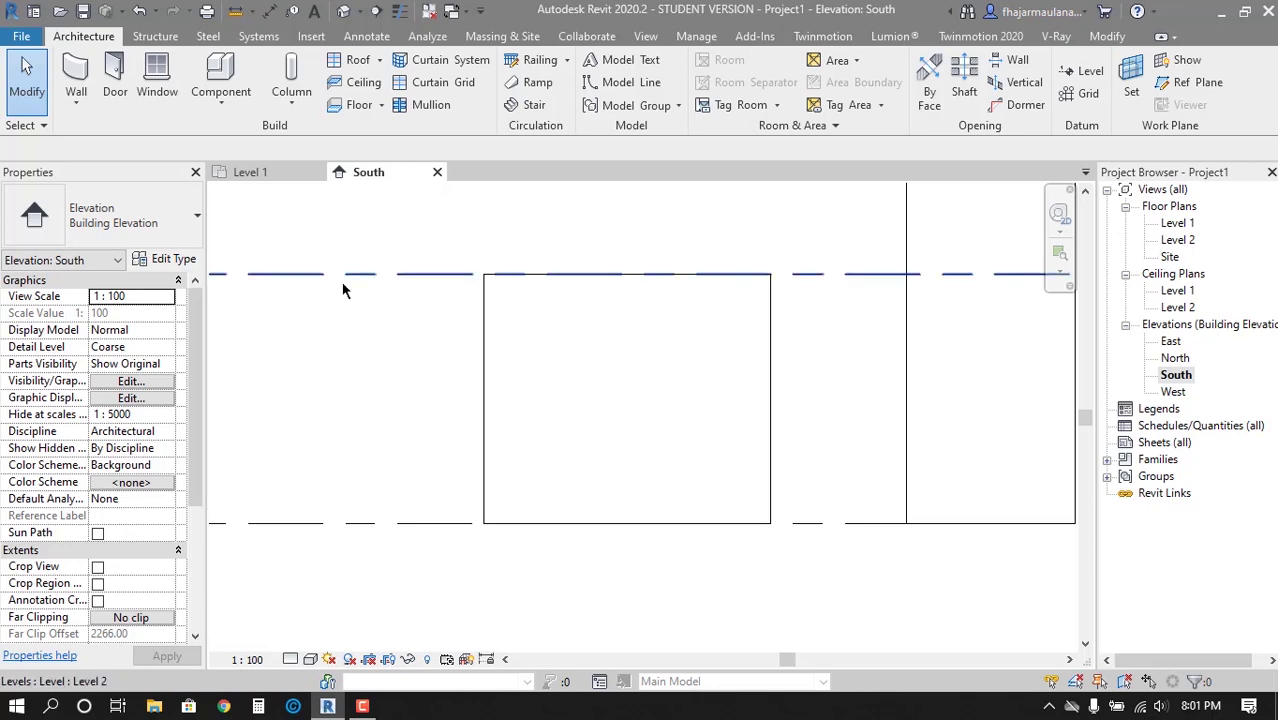
middle_click_drag(379, 285, 405, 335)
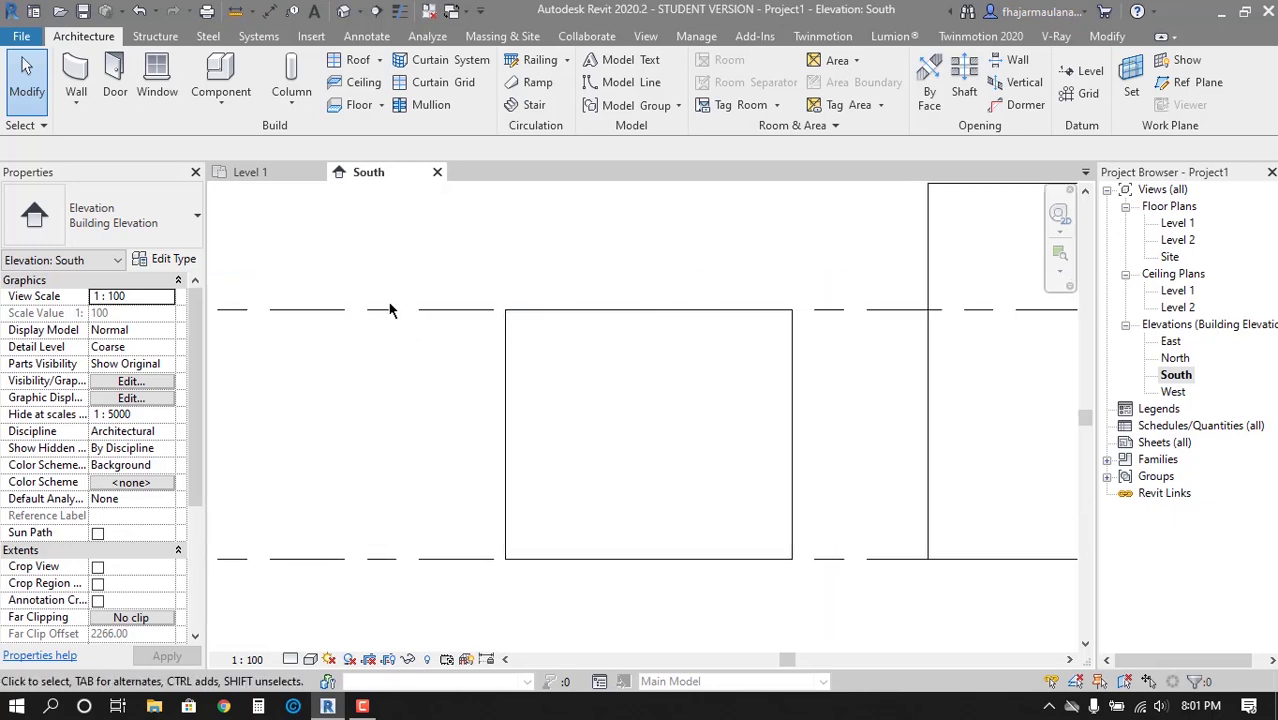
scroll(422, 321, "down", 3)
scroll(422, 321, "up", 2)
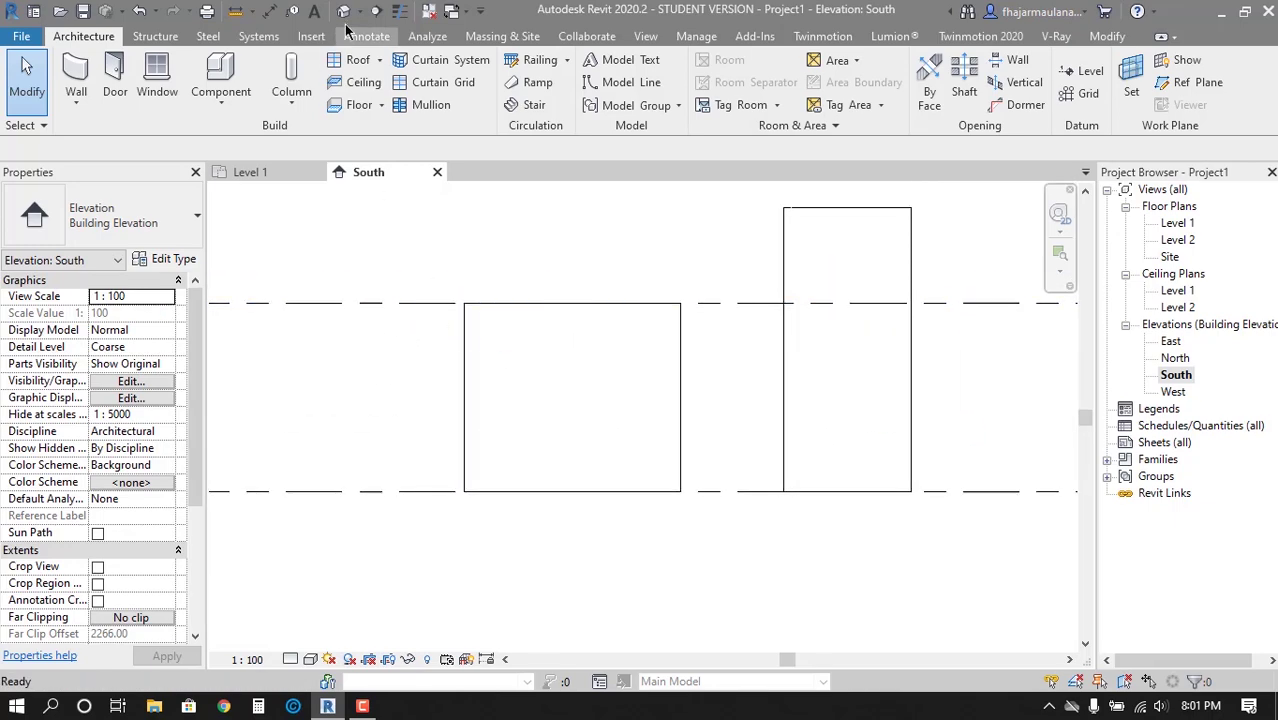
On the Level 1 plan, set the right box's two side walls to 400 unconnected height
double_click(1178, 223)
scroll(490, 429, "down", 3)
scroll(522, 488, "up", 3)
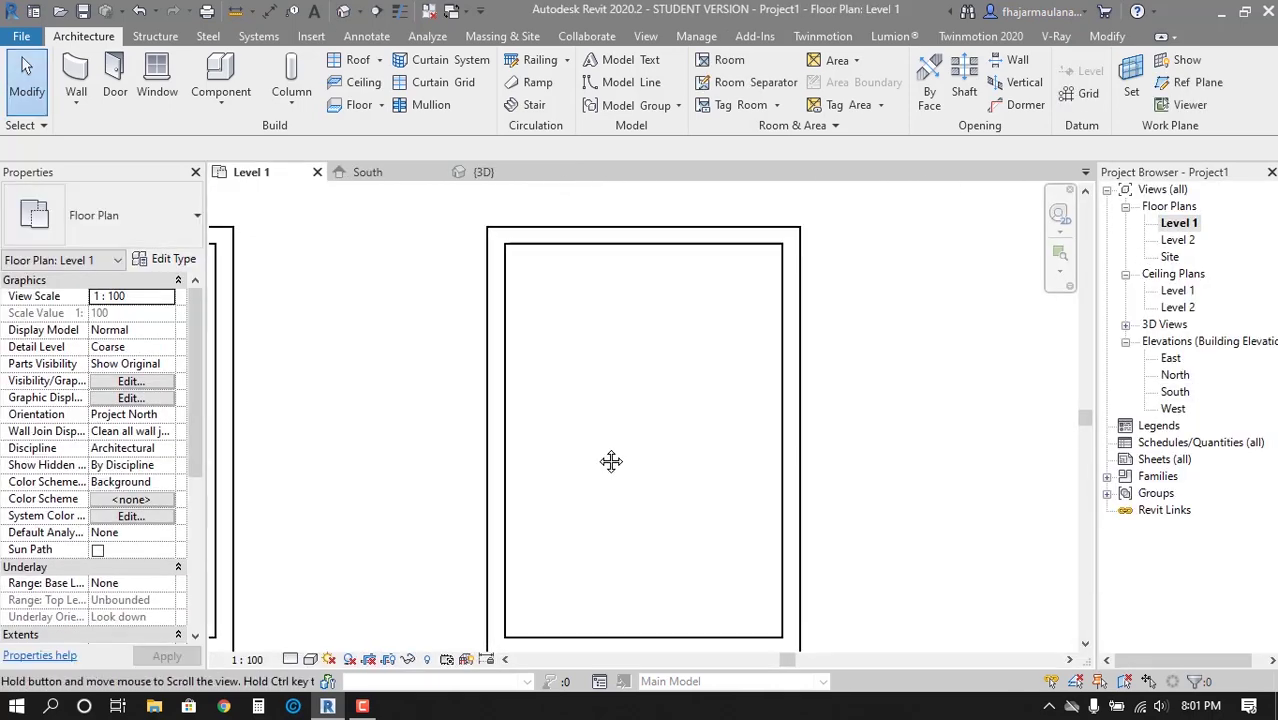
middle_click_drag(608, 459, 599, 408)
scroll(564, 394, "down", 2)
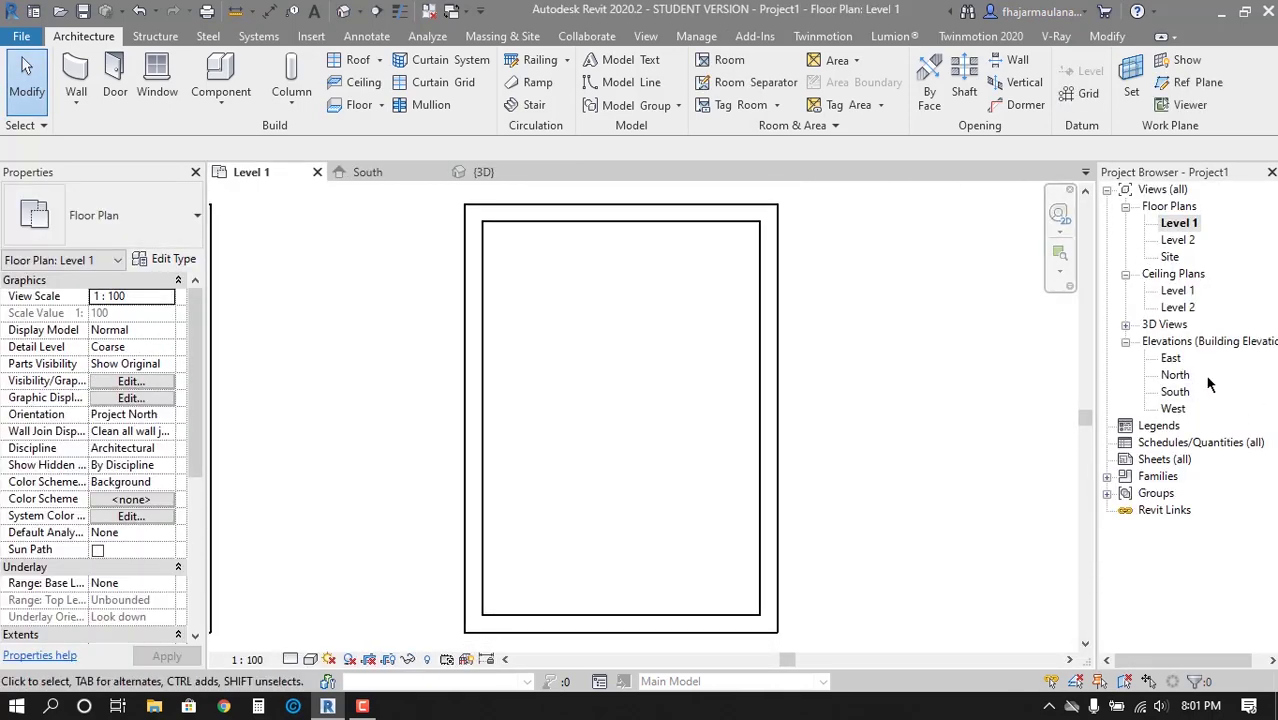
left_click(503, 358)
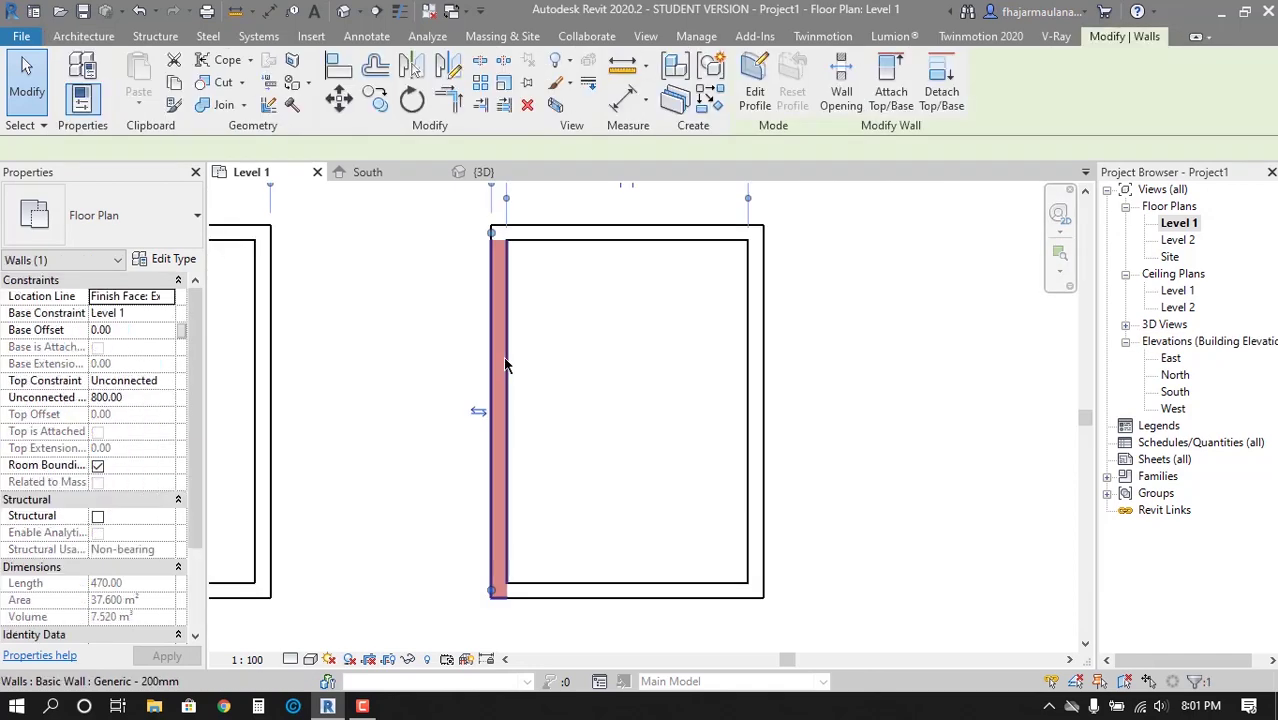
left_click(756, 377, "ctrl")
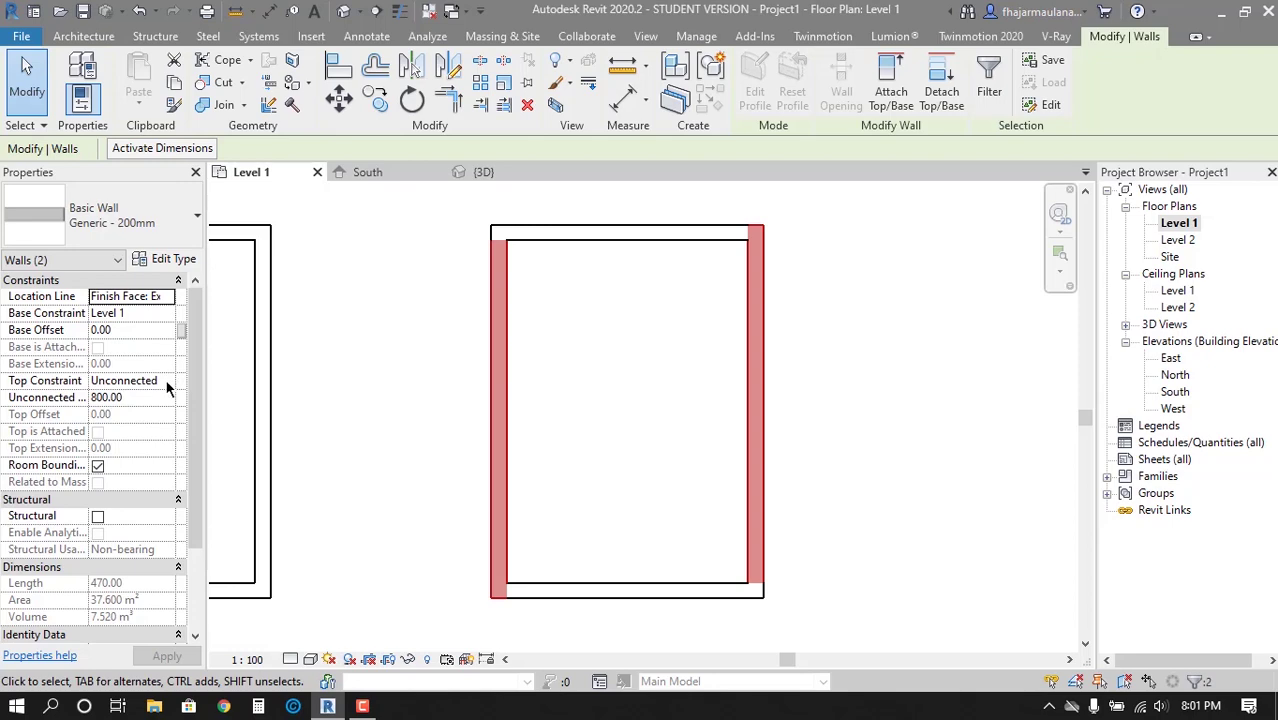
left_click(130, 397)
type("400")
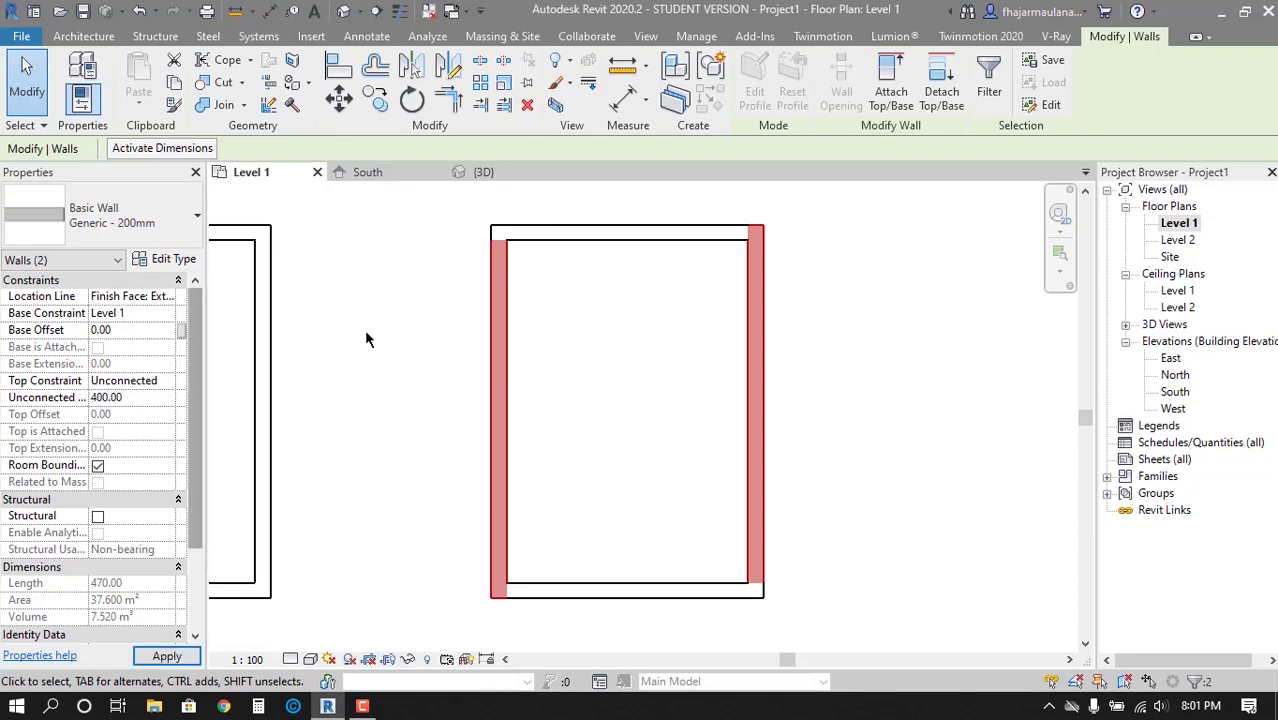
Set the box's top and bottom walls to 100 unconnected height
left_click(431, 334)
left_click(625, 232)
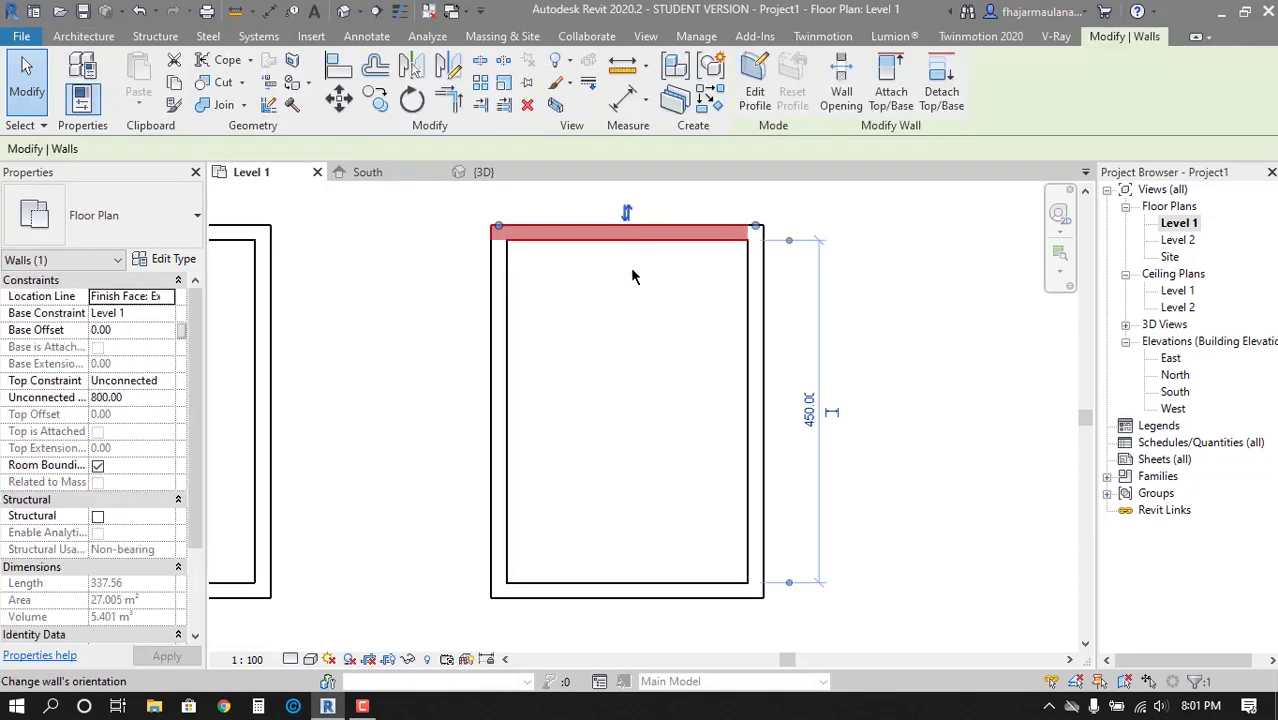
left_click(628, 591, "ctrl")
left_click(133, 401)
type("100")
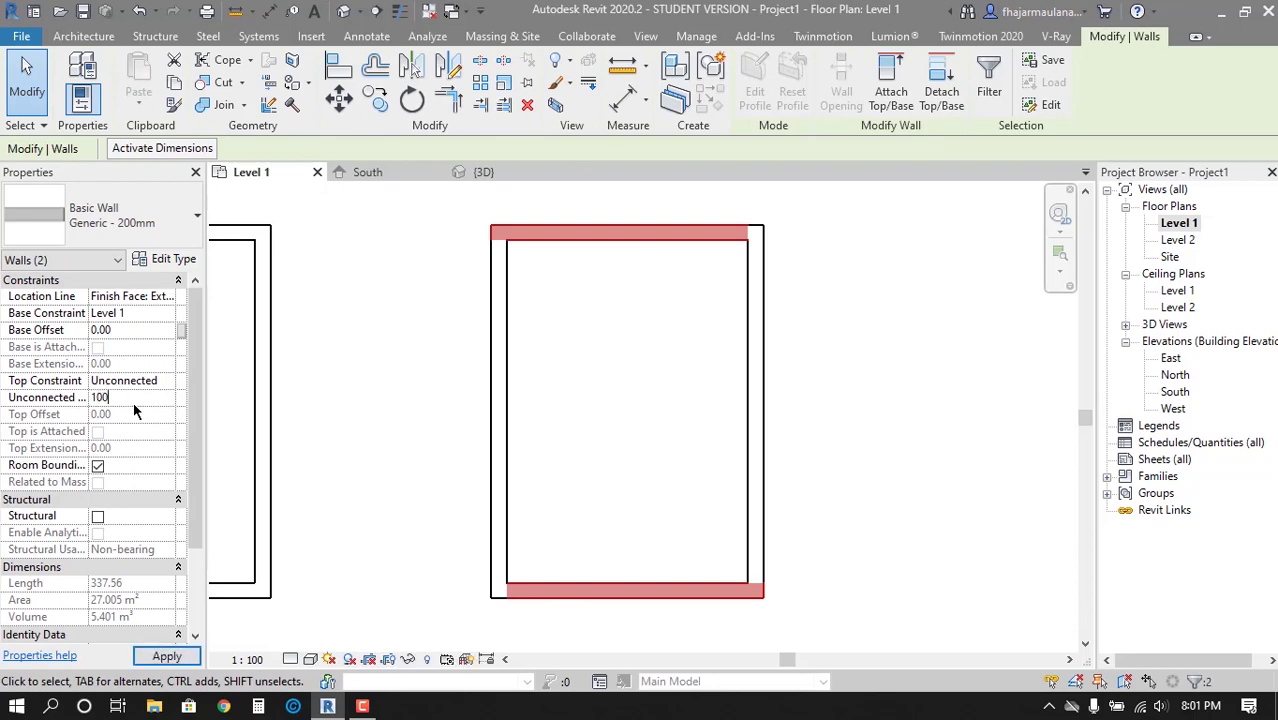
key("Return")
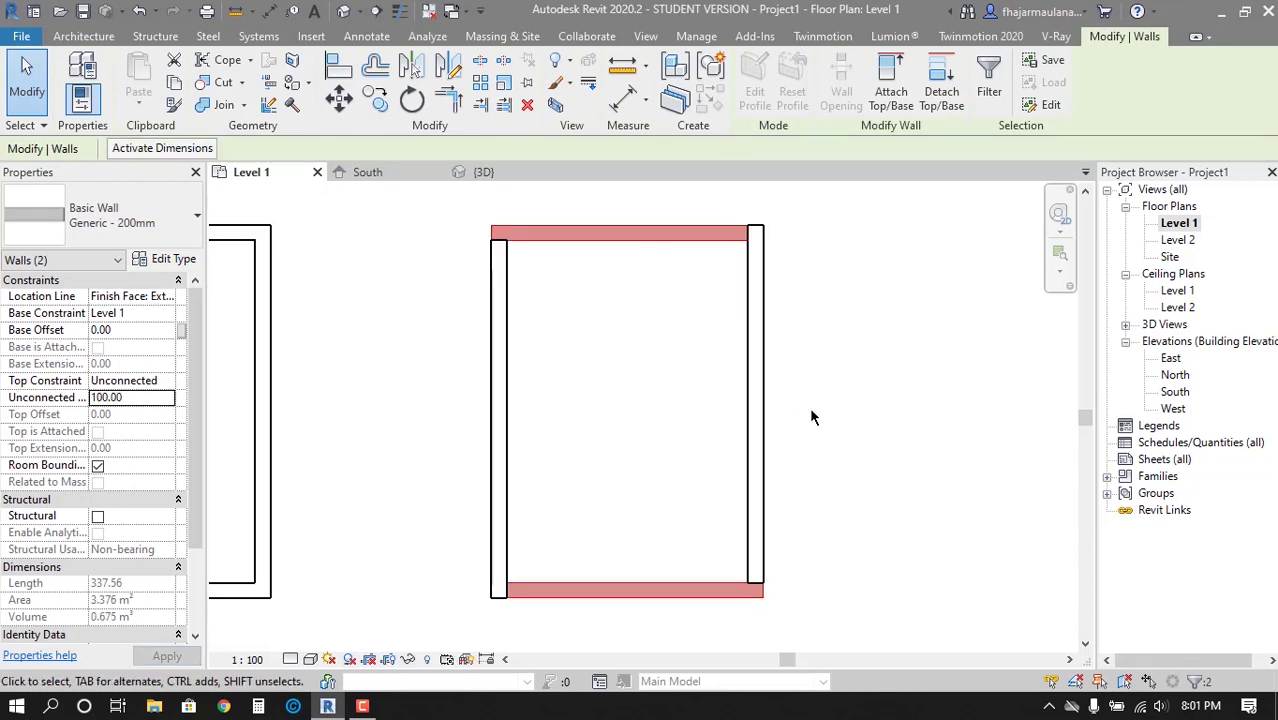
In the 3D view, raise the small box's front wall to 200 unconnected height
left_click(811, 350)
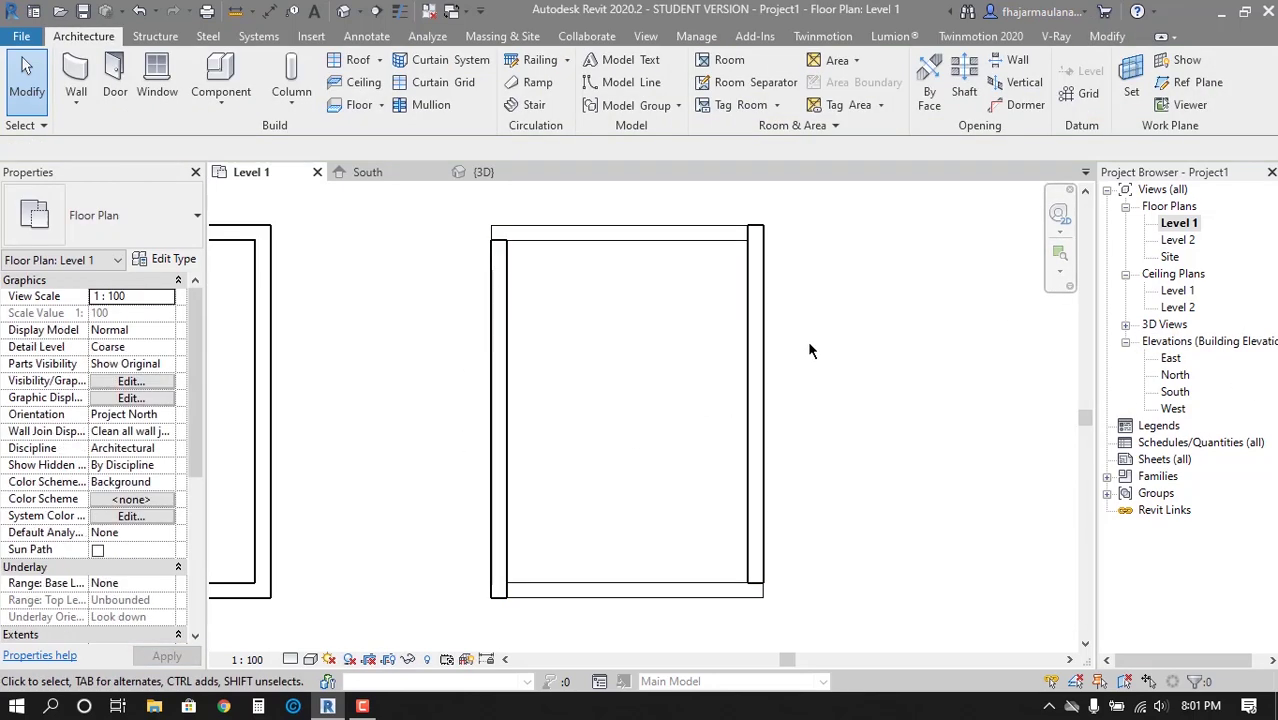
left_click(343, 11)
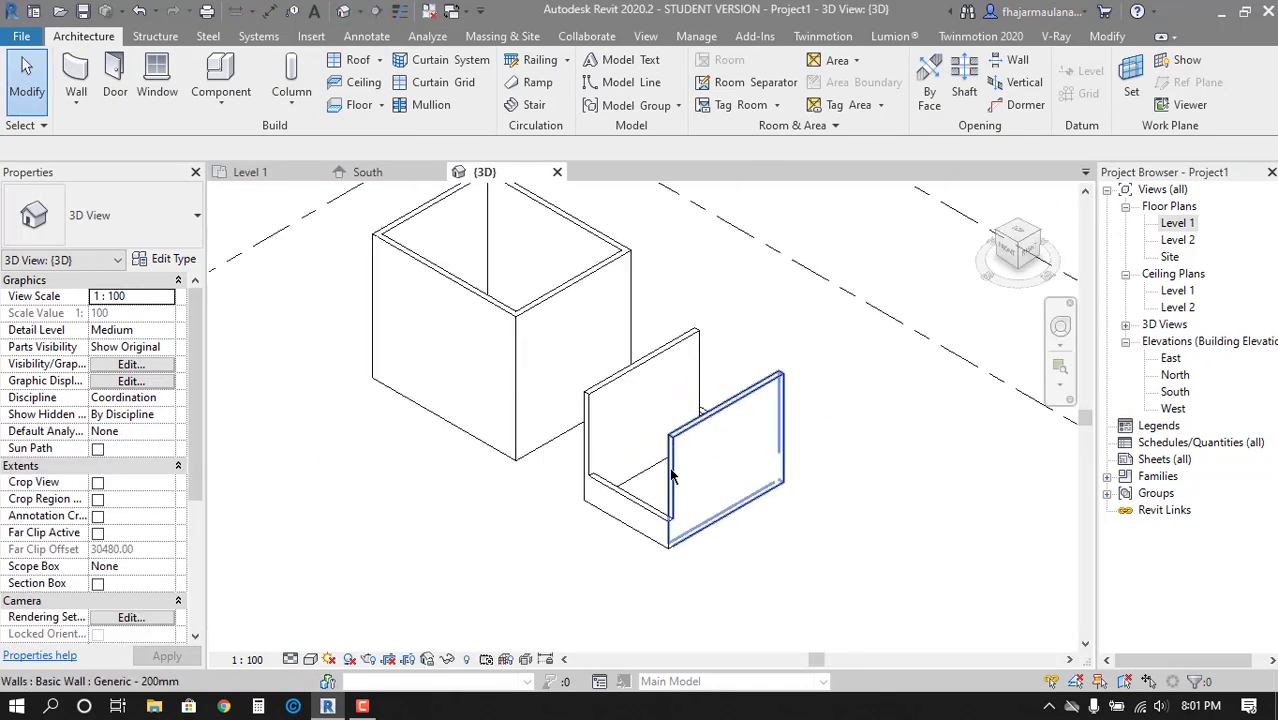
mouse_move(672, 477)
middle_mouse_down("shift")
mouse_move(707, 466)
mouse_move(727, 509)
mouse_move(665, 560)
middle_mouse_up("shift")
left_click(665, 560)
left_click(150, 398)
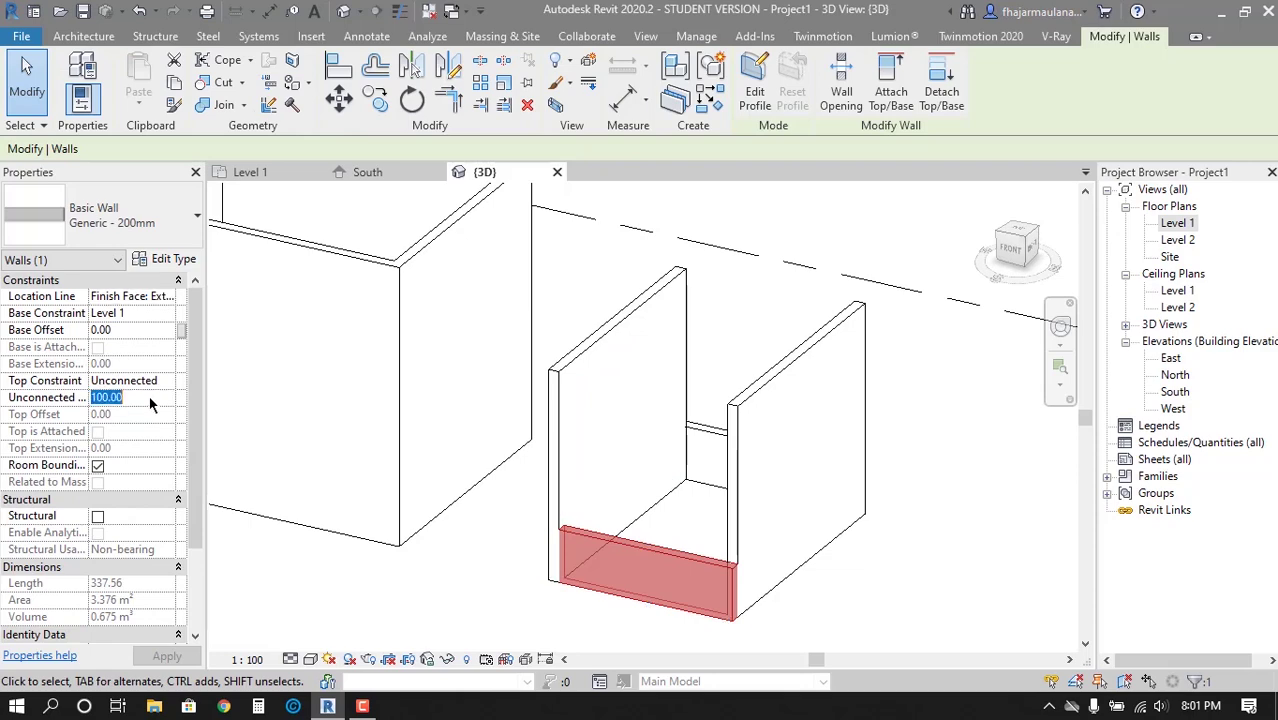
type("200")
key("Return")
key("Escape")
Raise the small box's back wall to 200 as well, then reopen the Level 1 plan
left_click(716, 433)
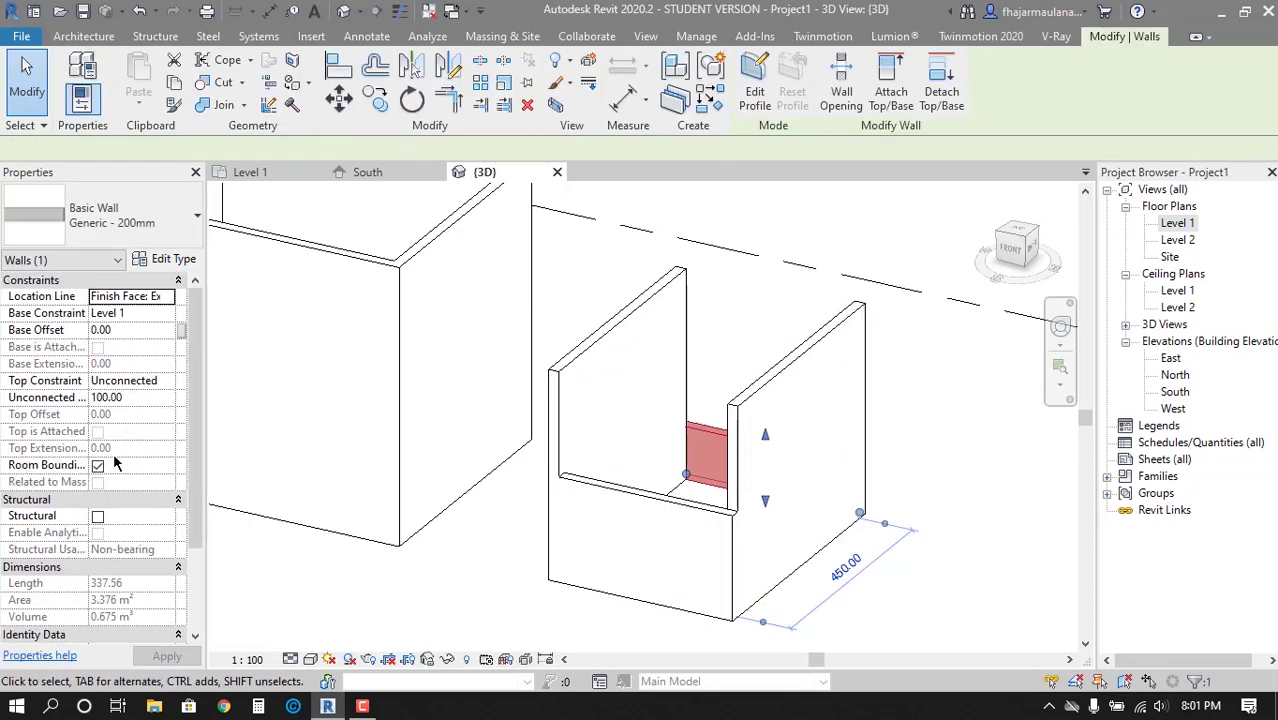
left_click(141, 398)
type("200")
key("Return")
key("Escape")
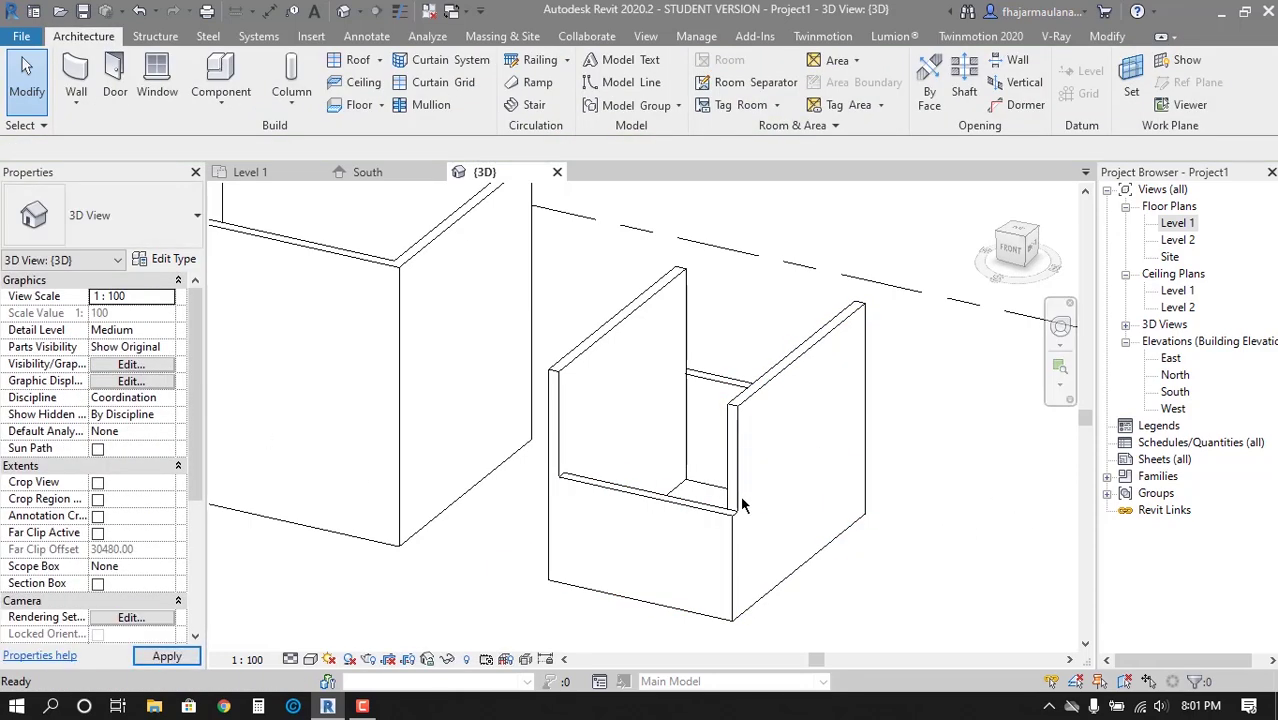
middle_click_drag(790, 497, 697, 425, "shift")
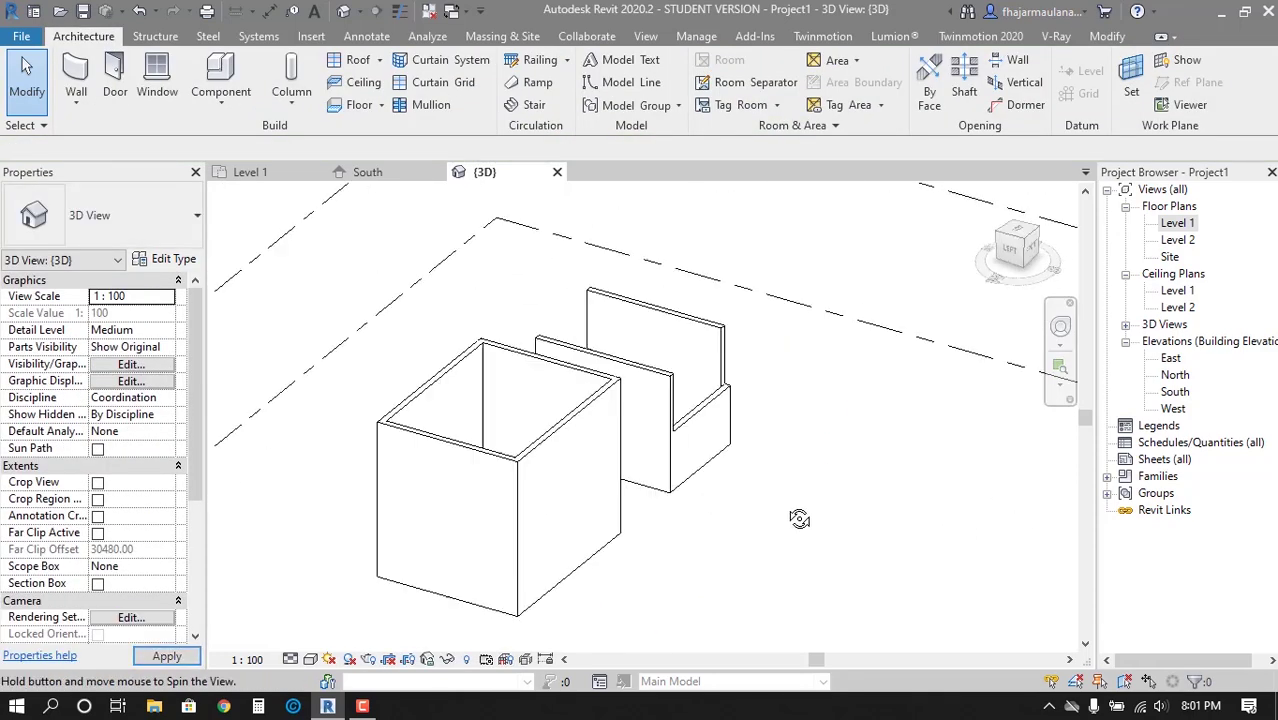
double_click(1177, 223)
Window-select both wall rectangles on Level 1 and delete them all
left_click_drag(413, 318, 836, 525)
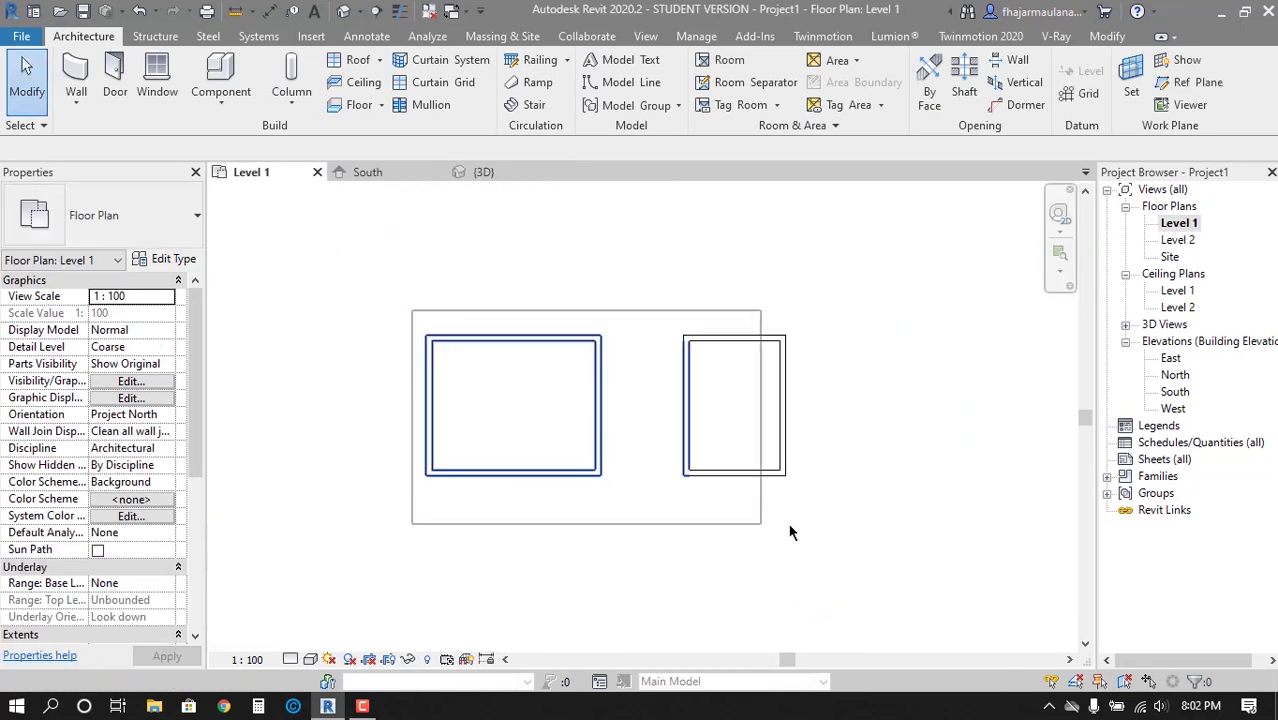
key("Delete")
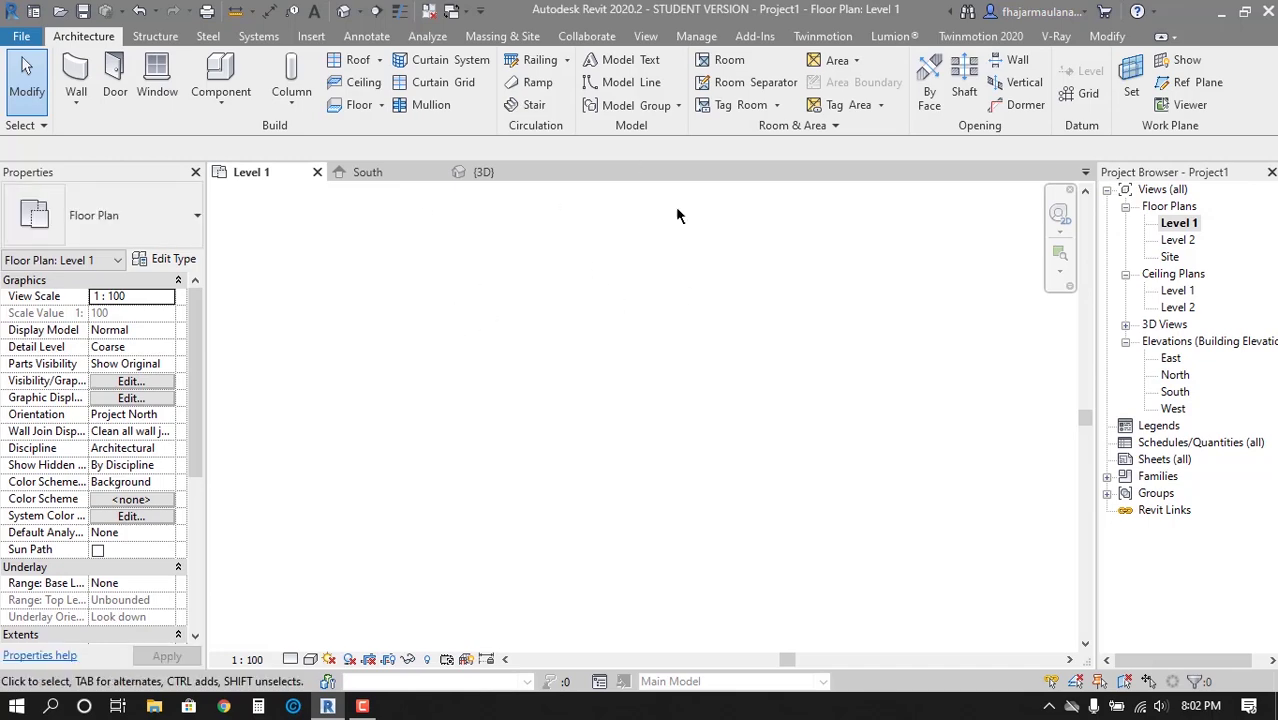
Draw a 390 by 450 detail-line rectangle on the Level 1 plan
left_click(372, 40)
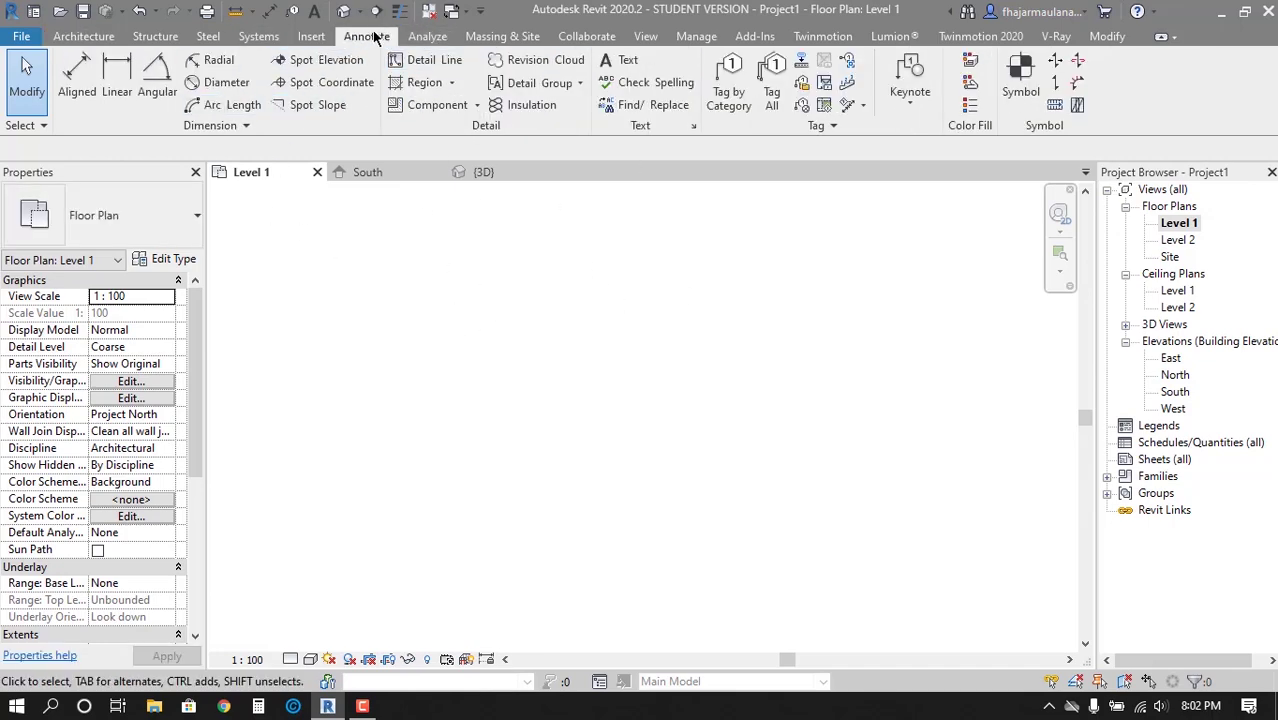
left_click(440, 62)
left_click(768, 62)
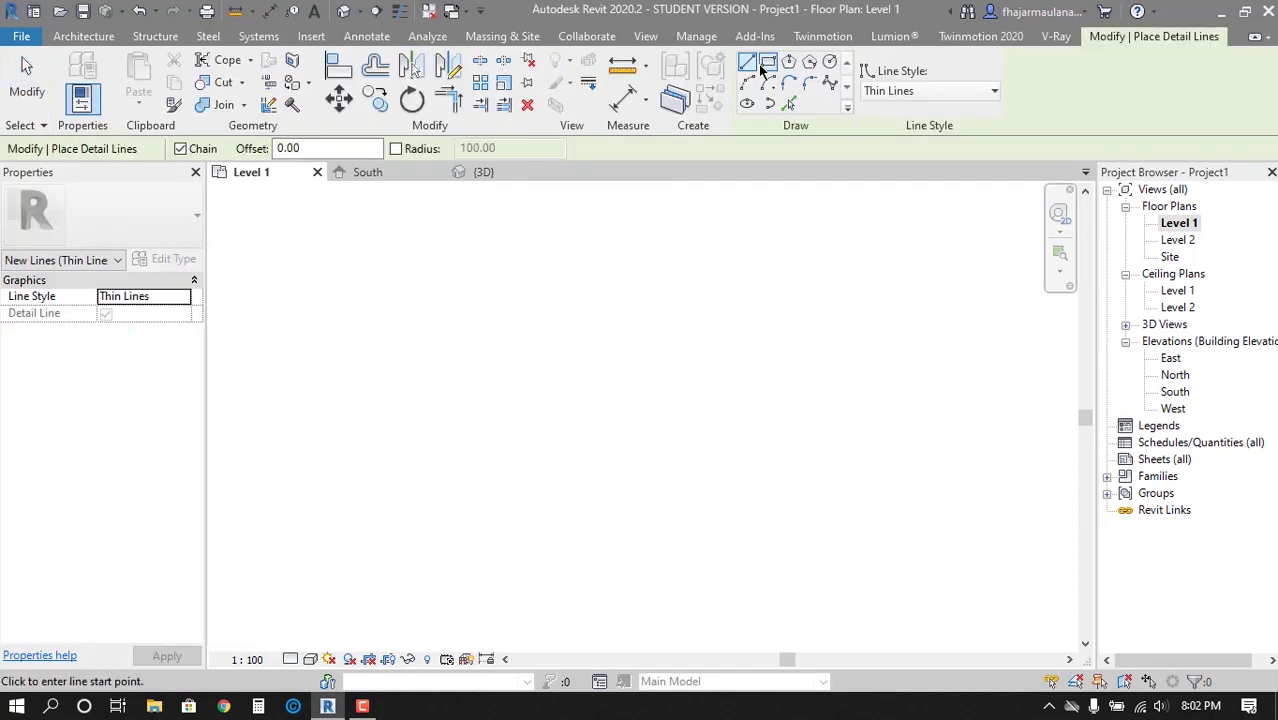
left_click(574, 341)
left_click(722, 512)
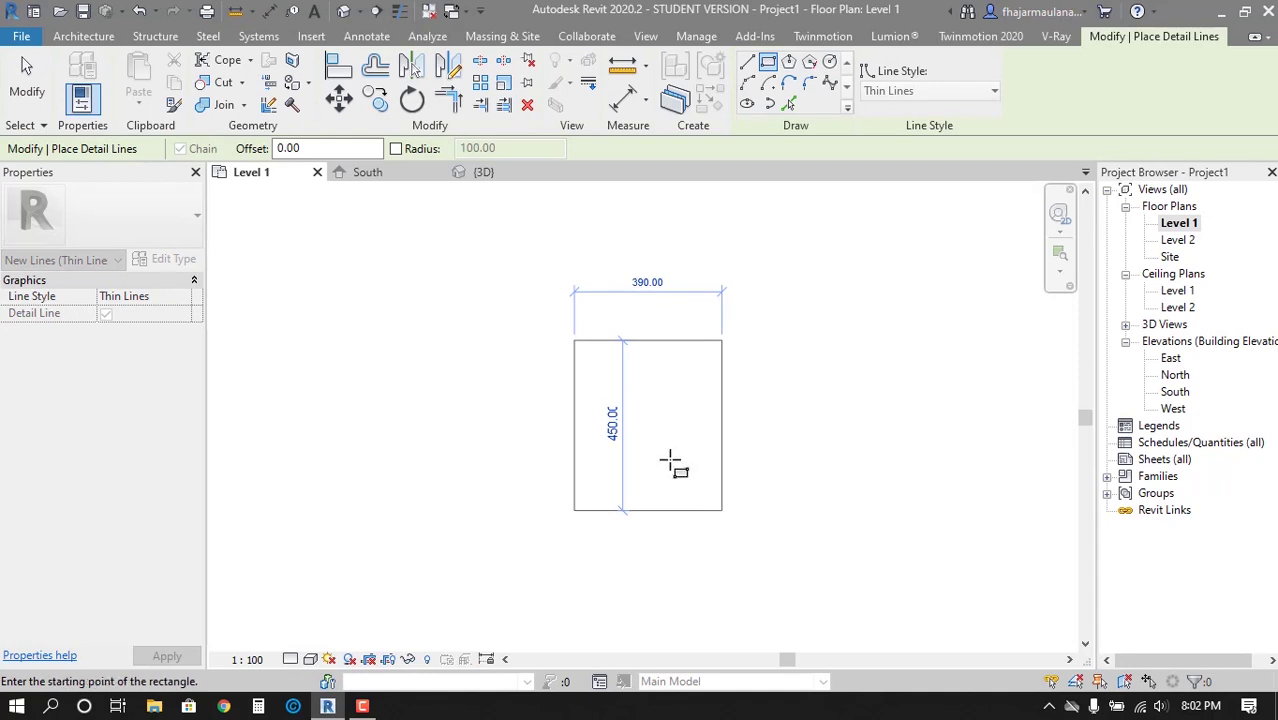
scroll(710, 480, "up", 2)
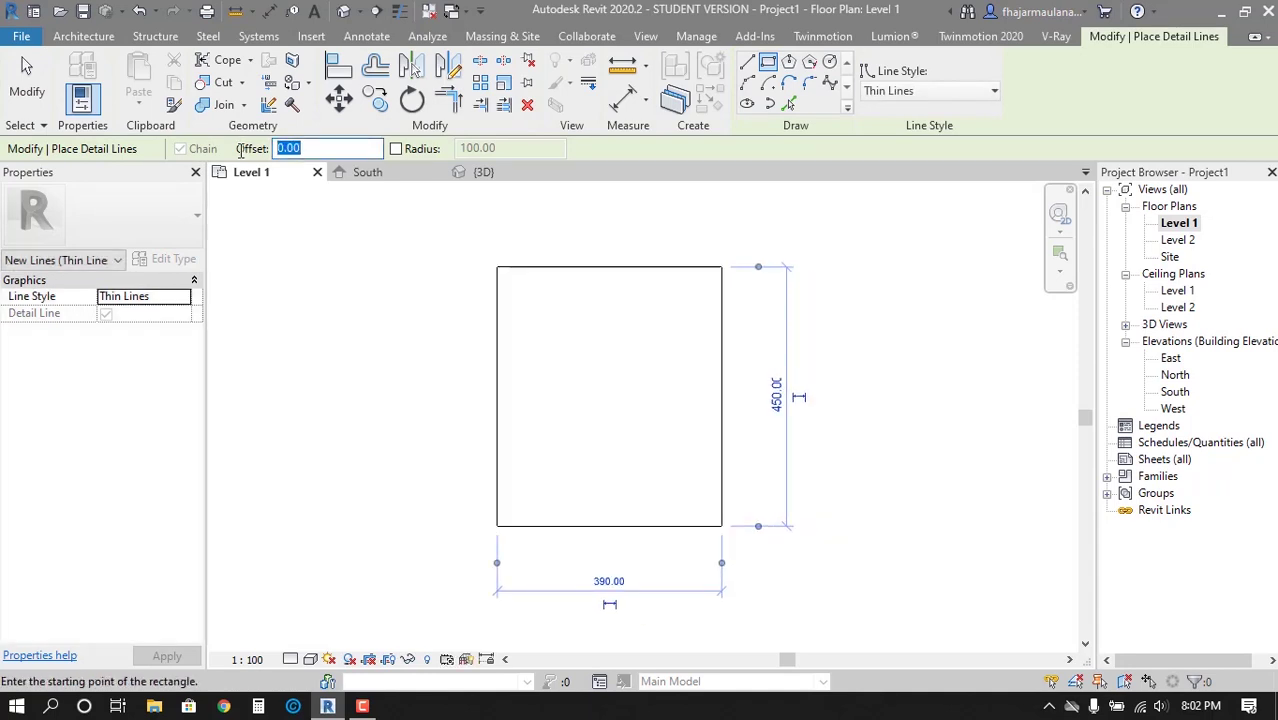
Add a second detail-line rectangle offset 15 inside the first
type("15")
left_click(497, 267)
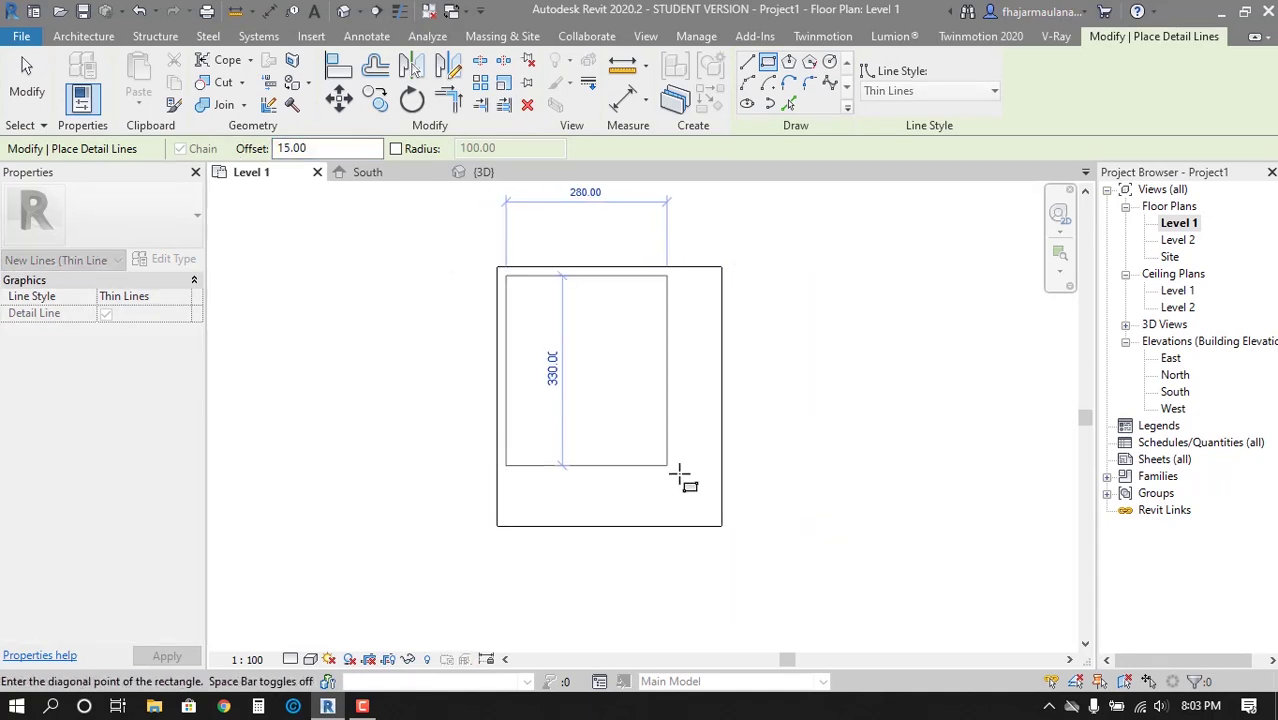
left_click(722, 527)
scroll(630, 450, "up", 2)
key("Escape")
key("Escape")
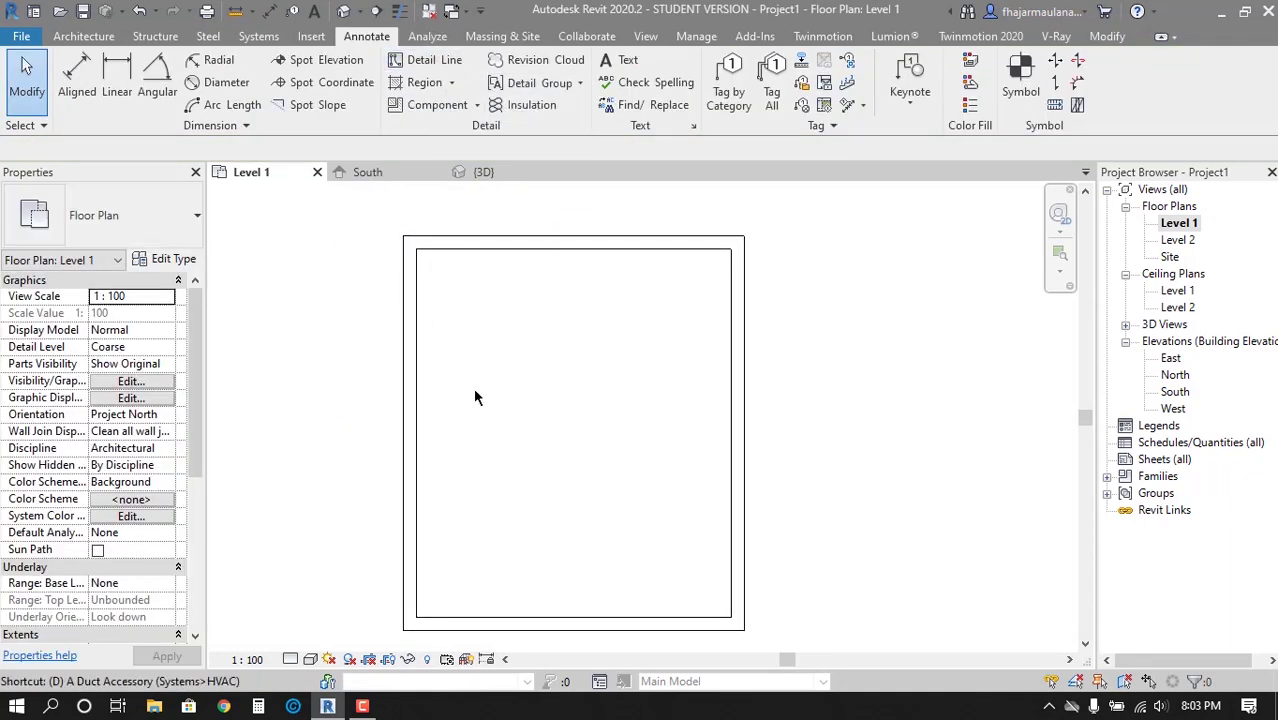
Draw the upper-left room's L-shaped detail-line partition from the top edge
key("d")
key("l")
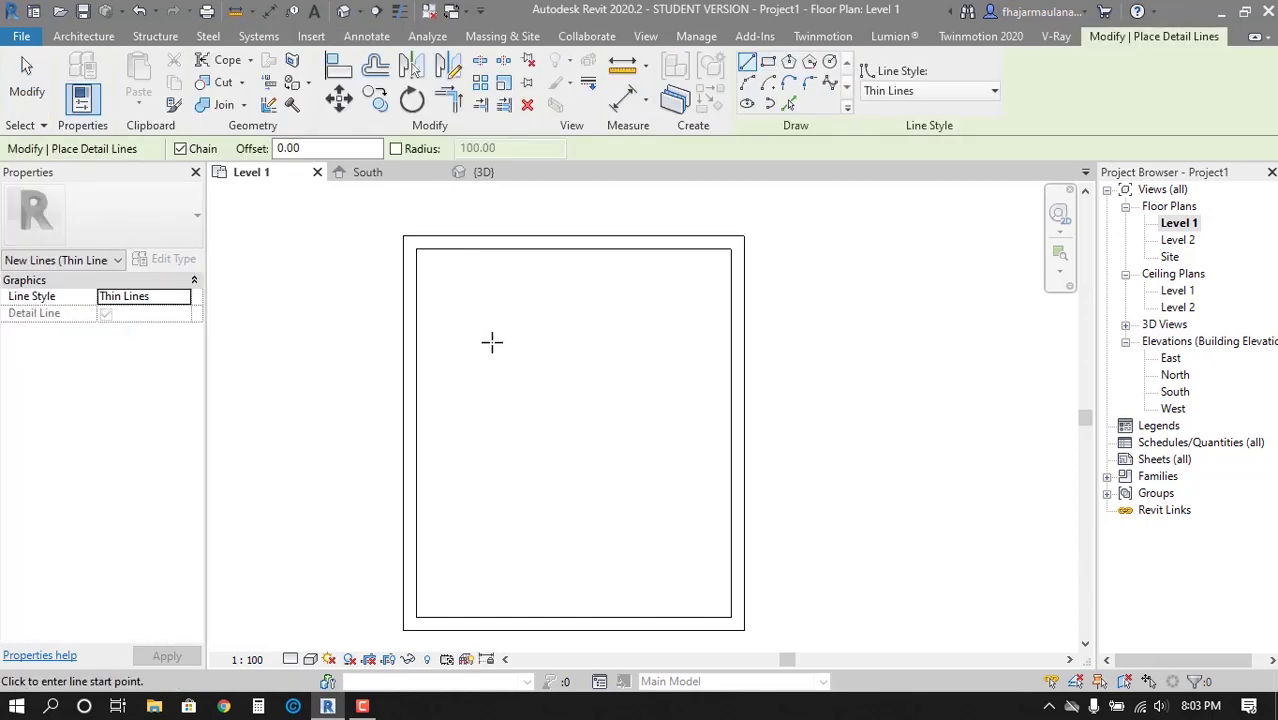
key("Escape")
key("Escape")
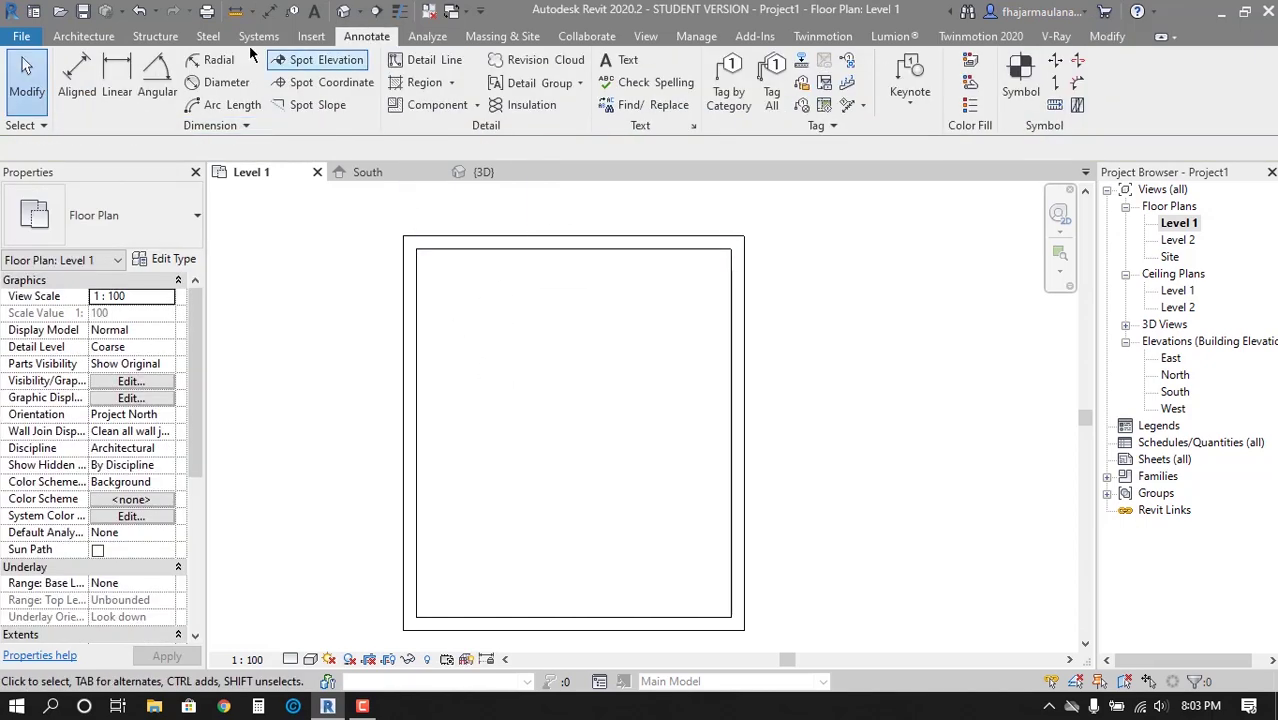
left_click(428, 60)
left_click(556, 250)
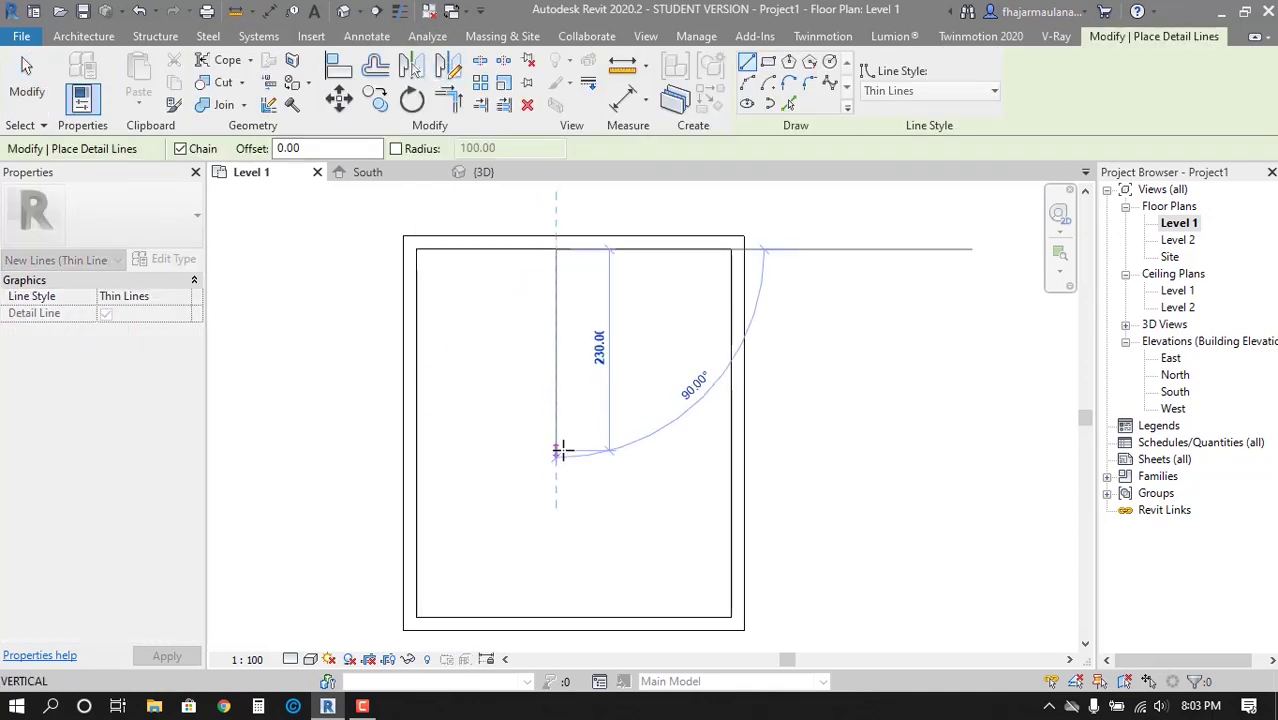
left_click(556, 450)
left_click(416, 450)
key("Escape")
Draw the lower-right room's L-shaped partition and move its horizontal line upward
middle_click_drag(663, 625, 637, 585)
left_click(634, 577)
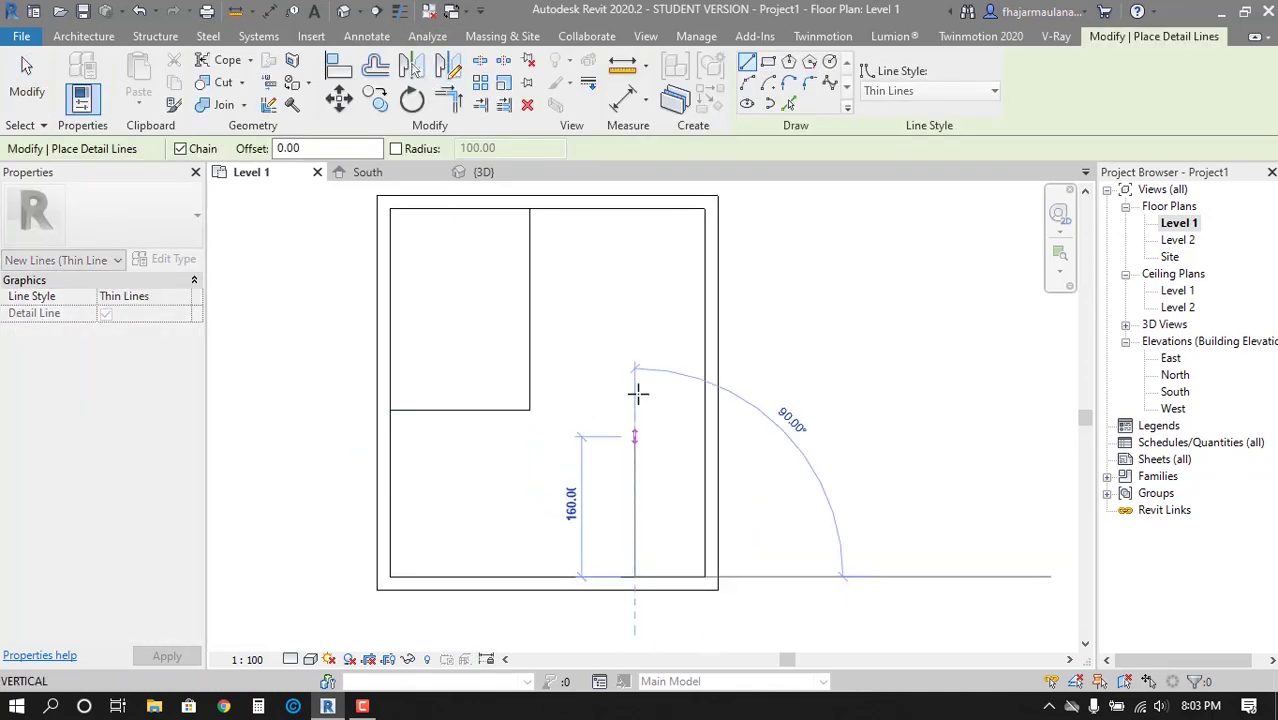
left_click(634, 428)
left_click(705, 428)
key("Escape")
key("Escape")
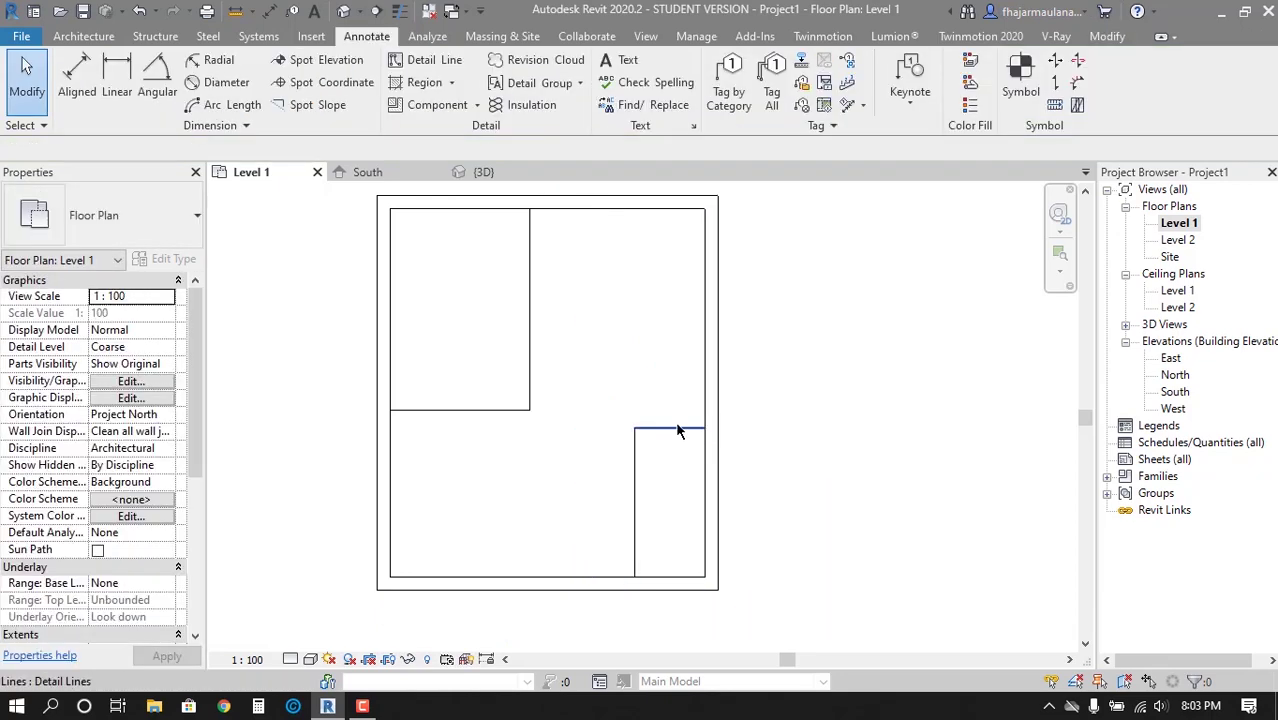
left_click(678, 428)
left_click_drag(678, 428, 634, 410)
key("Escape")
Double all four partition lines with Pick Lines offset copies 10 apart
left_click(531, 400)
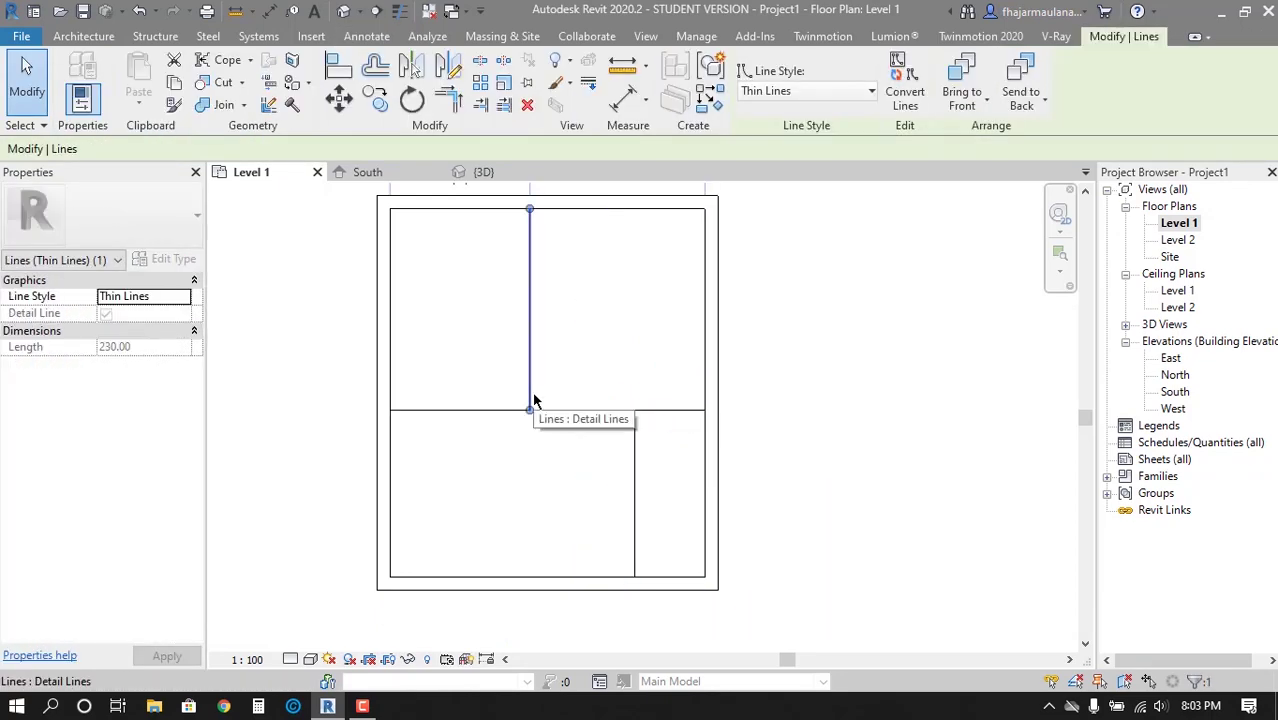
left_click(676, 98)
left_click(788, 104)
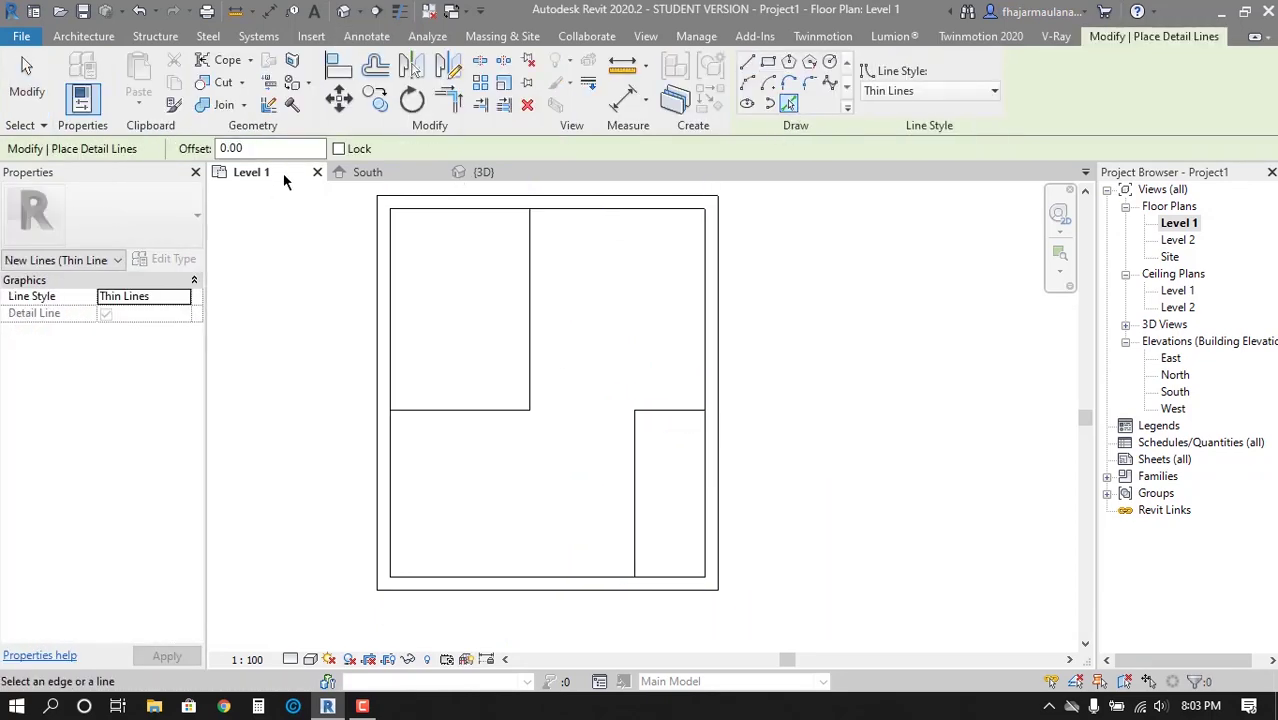
left_click(225, 148)
type("0")
left_click(529, 290)
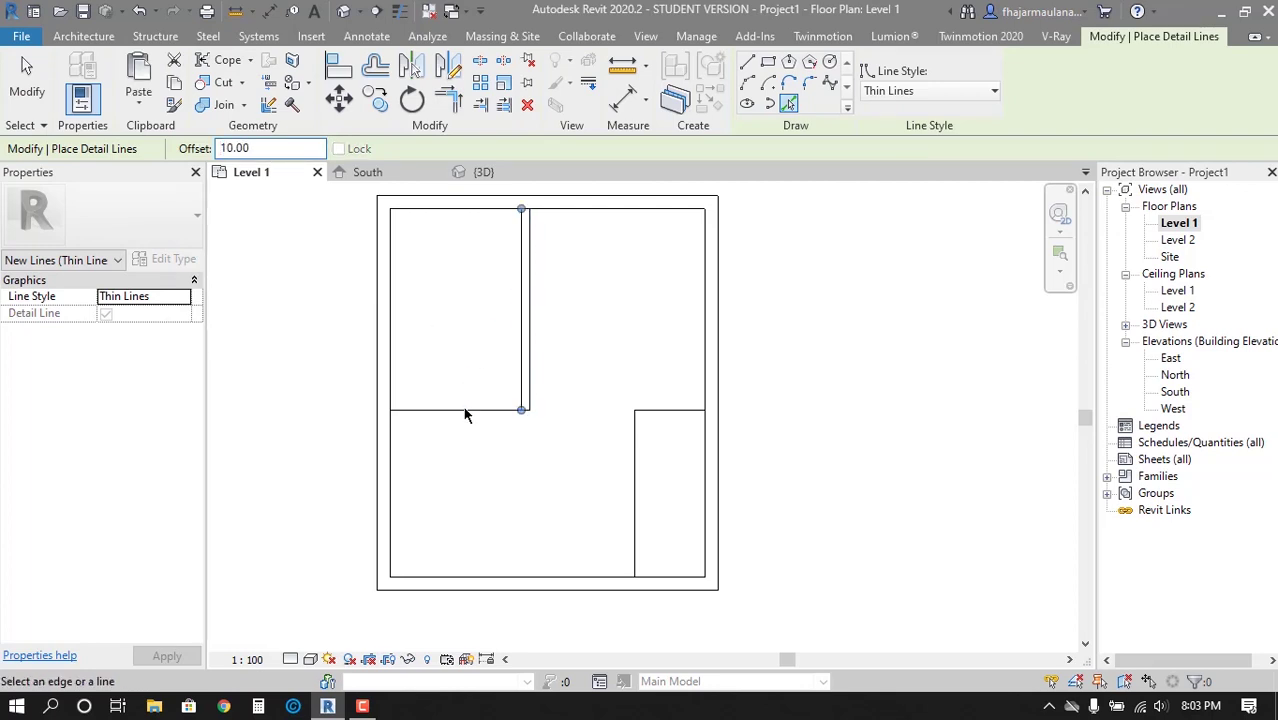
left_click(463, 410)
left_click(638, 460)
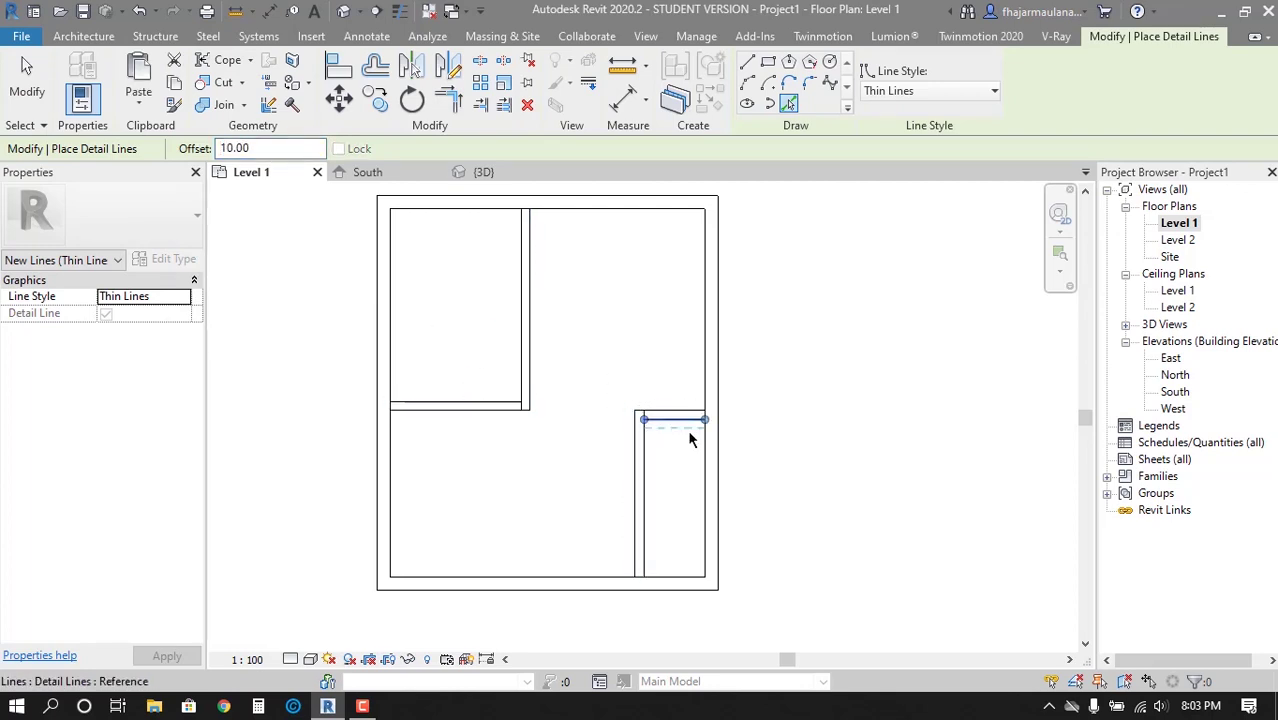
left_click(690, 440)
key("Escape")
key("Escape")
Clean up the partition corners with Trim/Extend (TR)
scroll(537, 467, "up", 3)
key("t")
key("r")
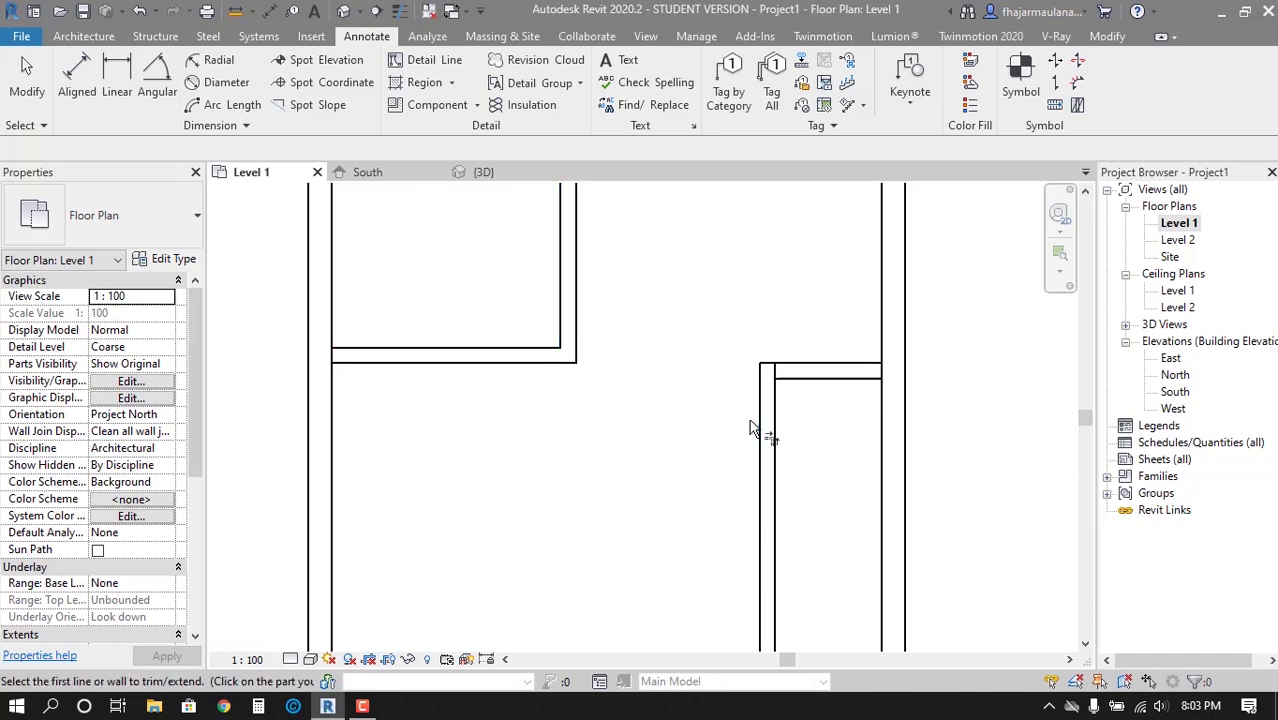
scroll(800, 385, "down", 3)
key("Escape")
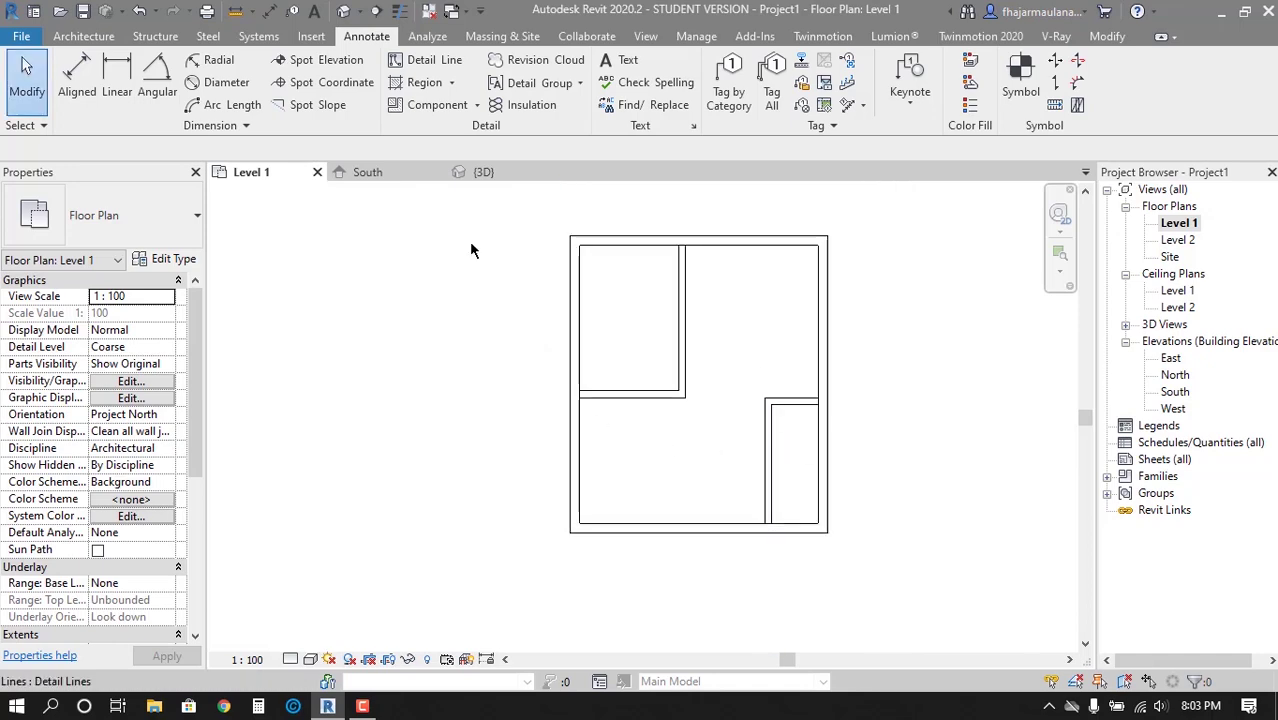
middle_click_drag(631, 330, 531, 349)
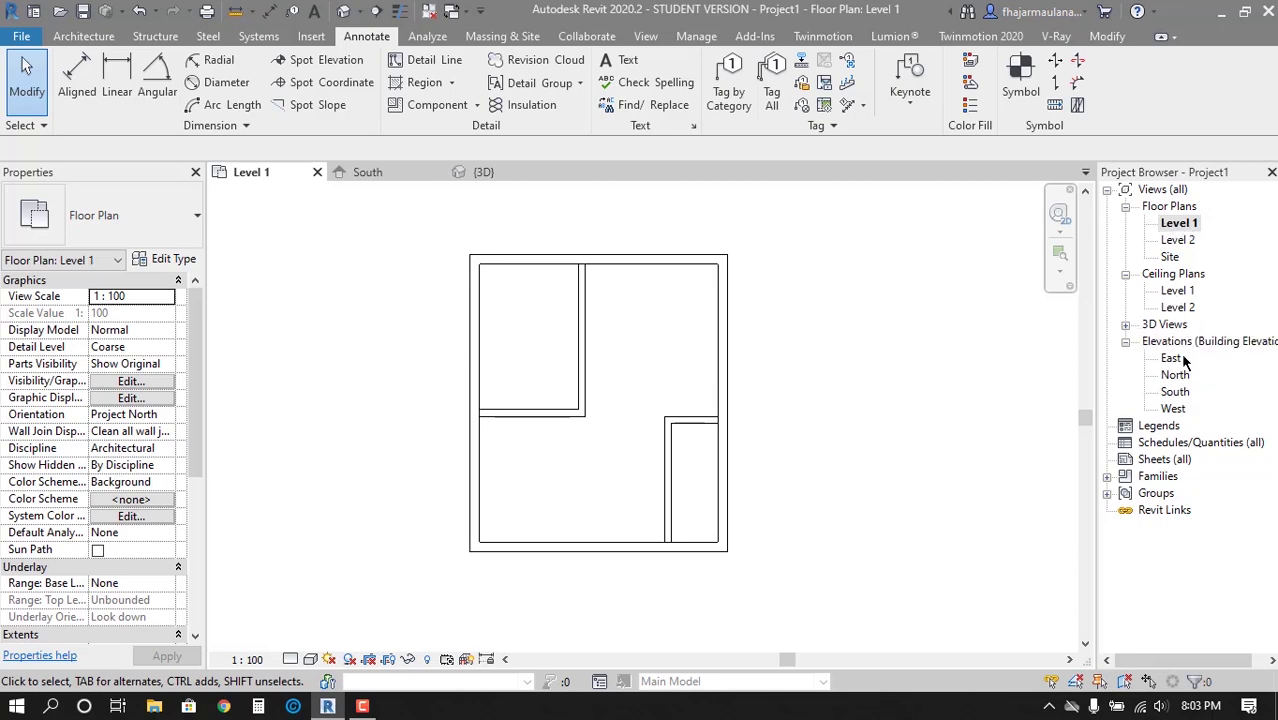
scroll(541, 390, "up", 1)
scroll(496, 295, "down", 3)
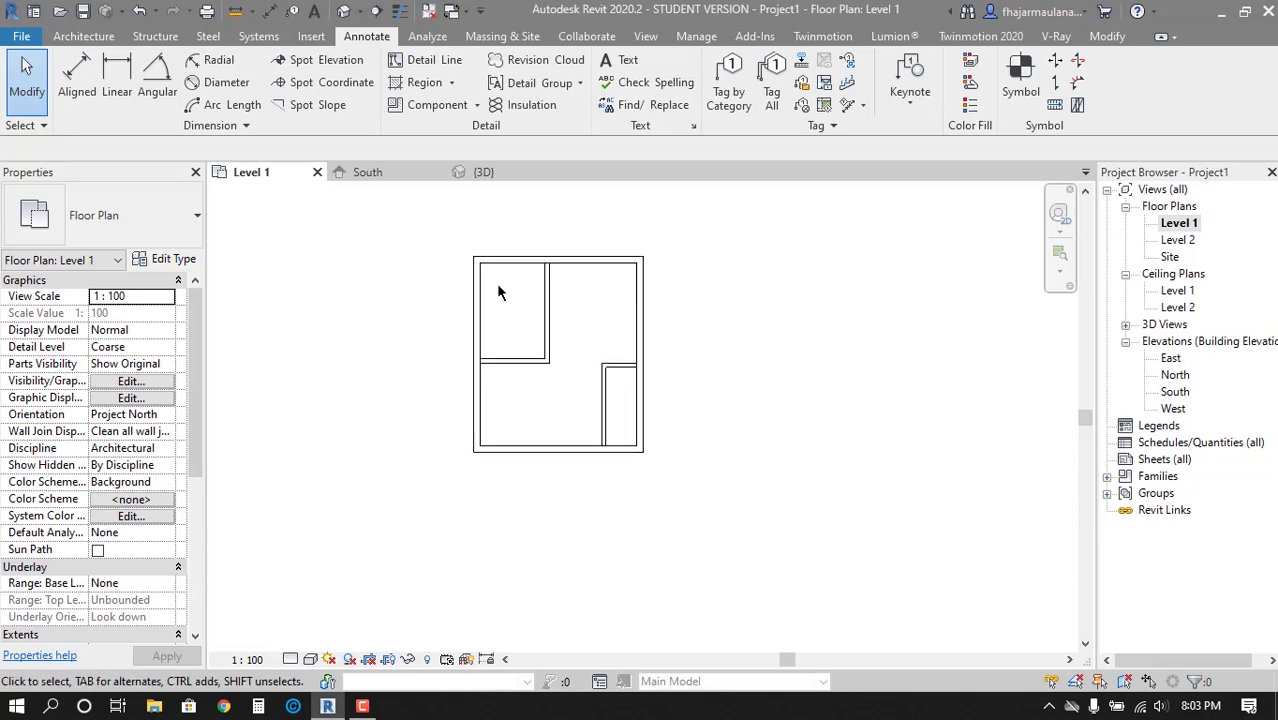
scroll(499, 290, "up", 3)
left_click(428, 12)
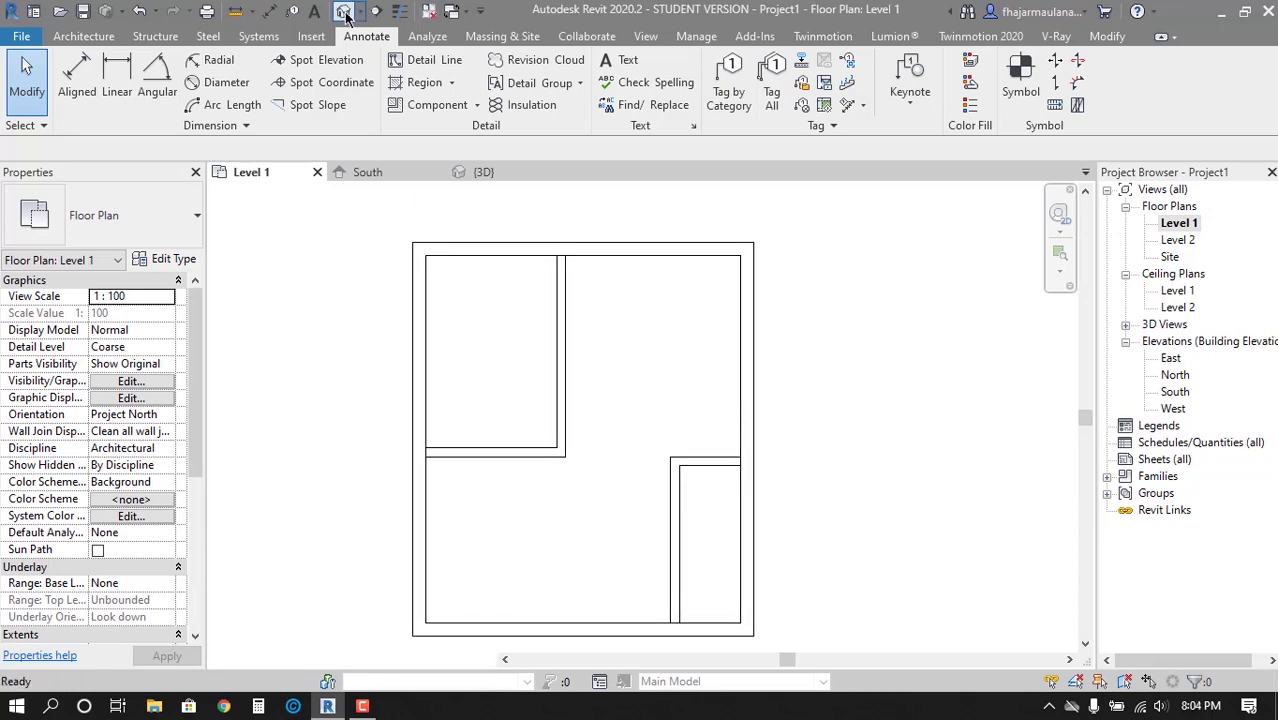
mouse_move(624, 479)
middle_mouse_down("shift")
mouse_move(650, 477)
mouse_move(542, 465)
mouse_move(650, 502)
mouse_move(605, 516)
middle_mouse_up("shift")
double_click(1178, 223)
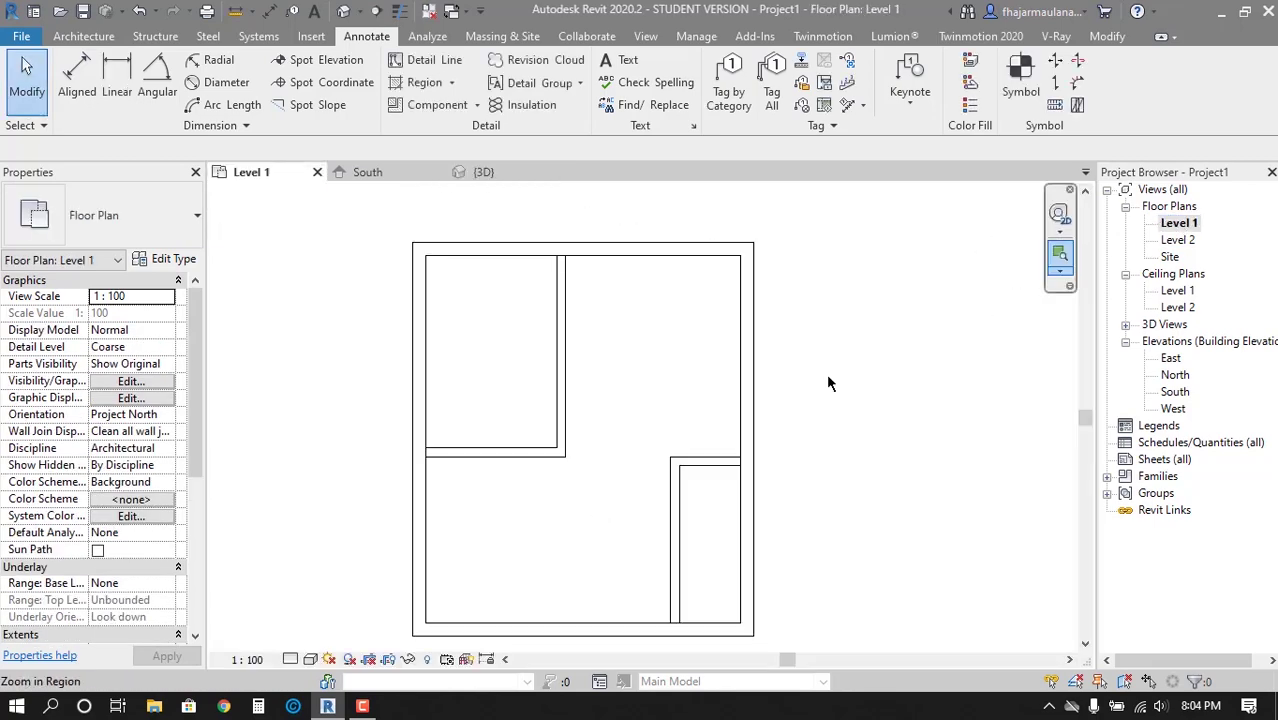
scroll(605, 408, "down", 2)
scroll(442, 394, "up", 4)
scroll(552, 467, "down", 4)
middle_click_drag(552, 467, 527, 447)
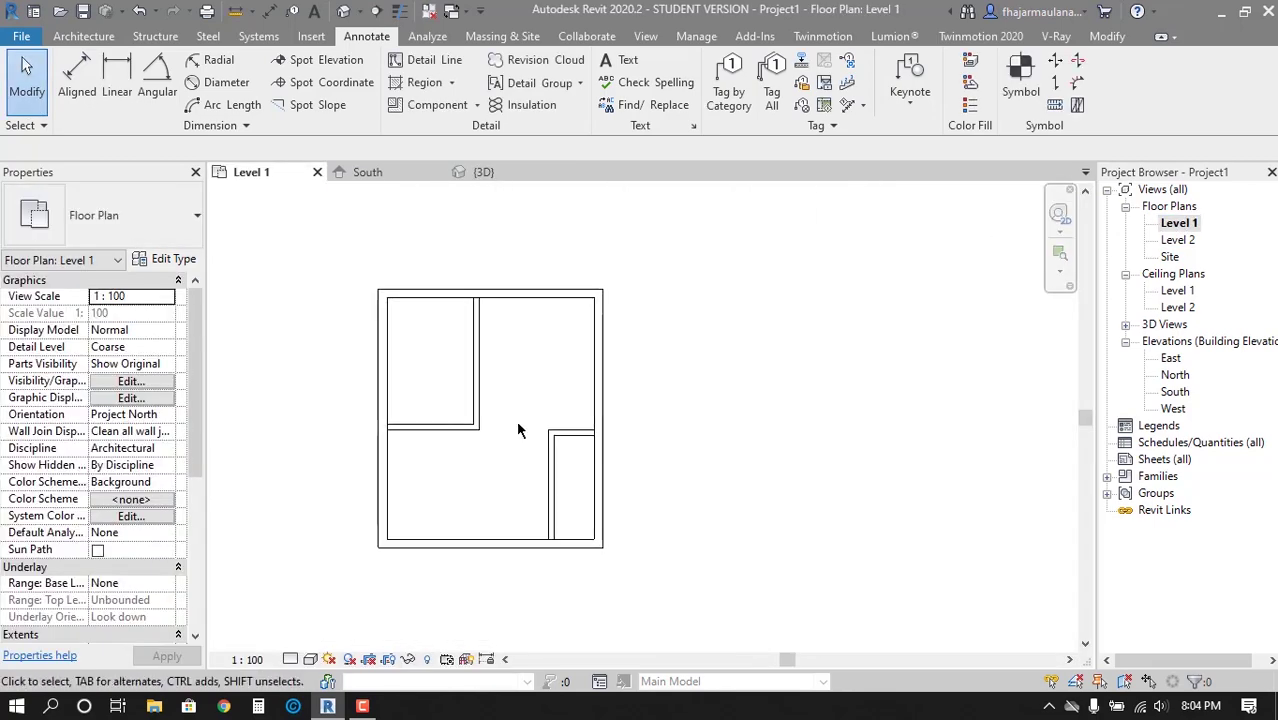
scroll(506, 393, "up", 1)
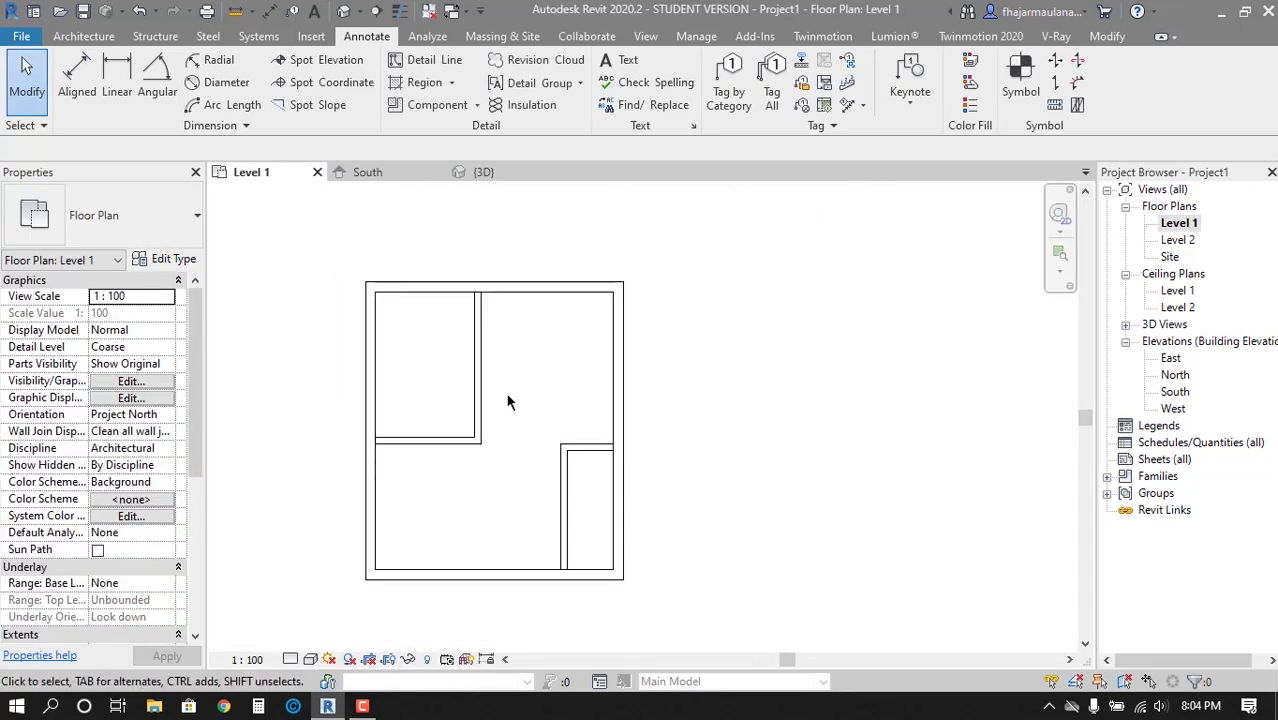
Draw an outer model-line rectangle beside the existing detail-line plan
key("l")
key("i")
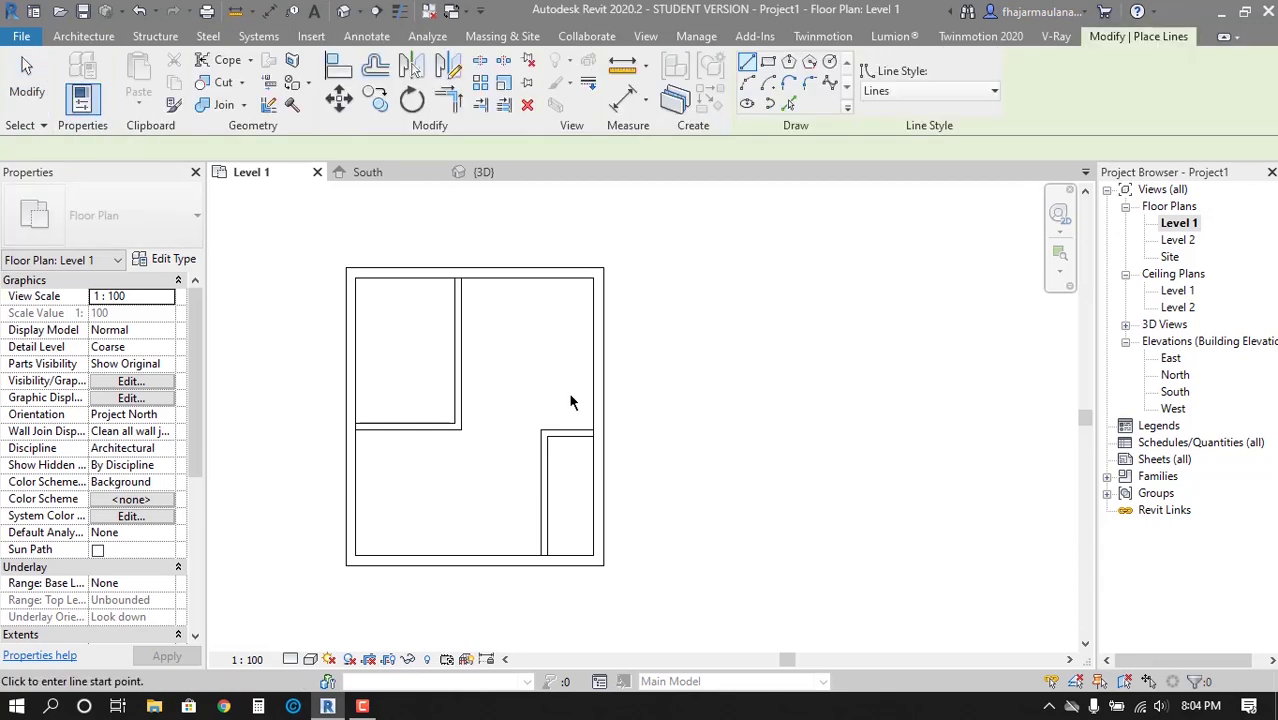
scroll(719, 456, "up", 1)
left_click(767, 62)
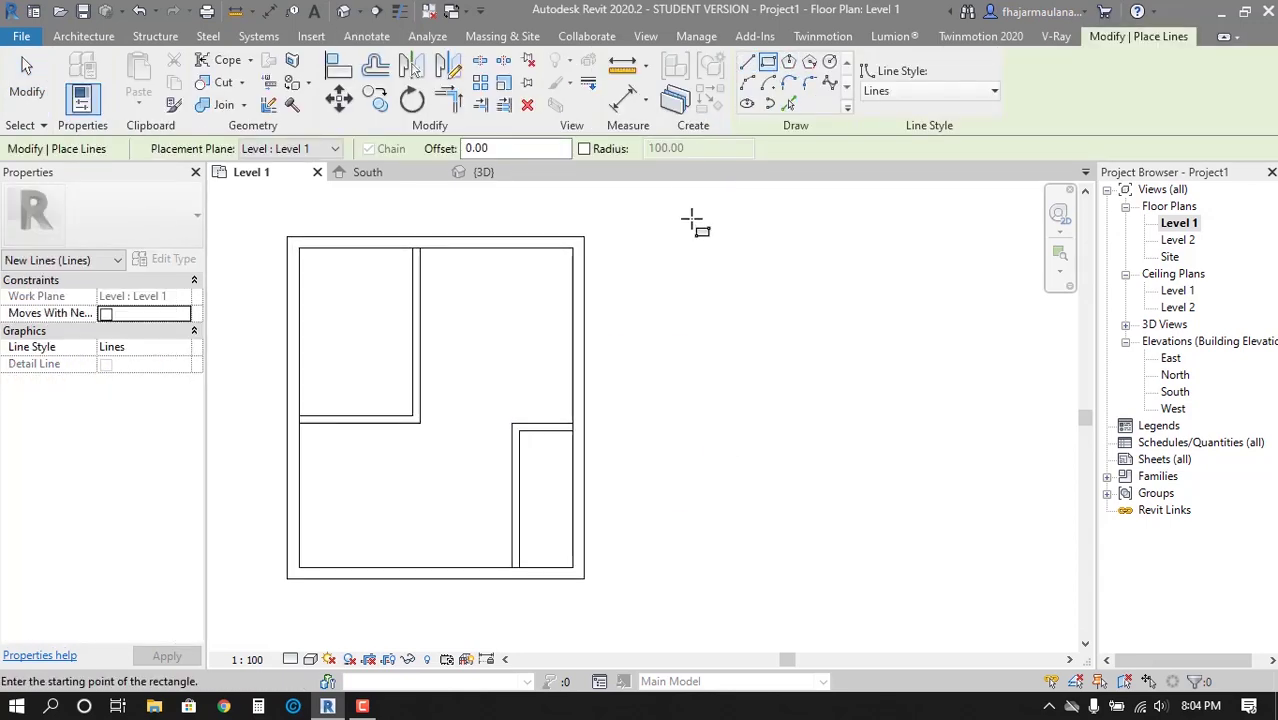
left_click(708, 235)
key("Escape")
key("Escape")
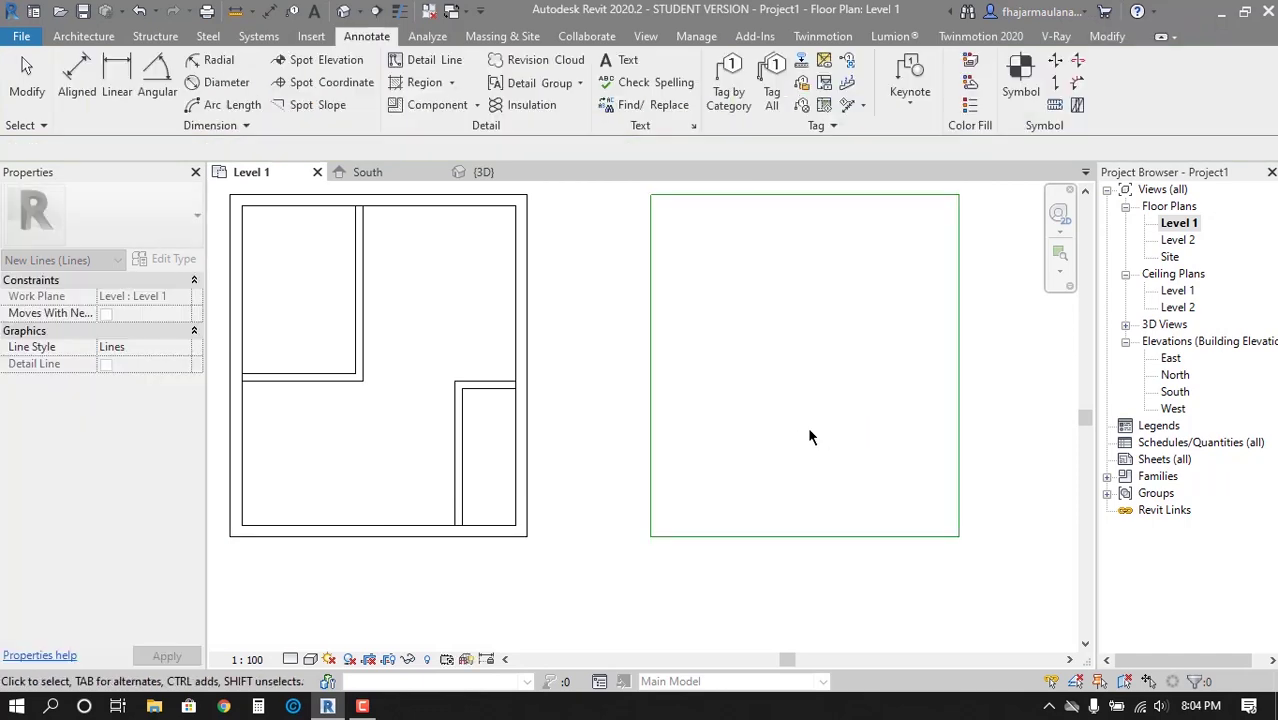
Draw a model-line rectangle offset 15 inside the outer one
key("l")
key("i")
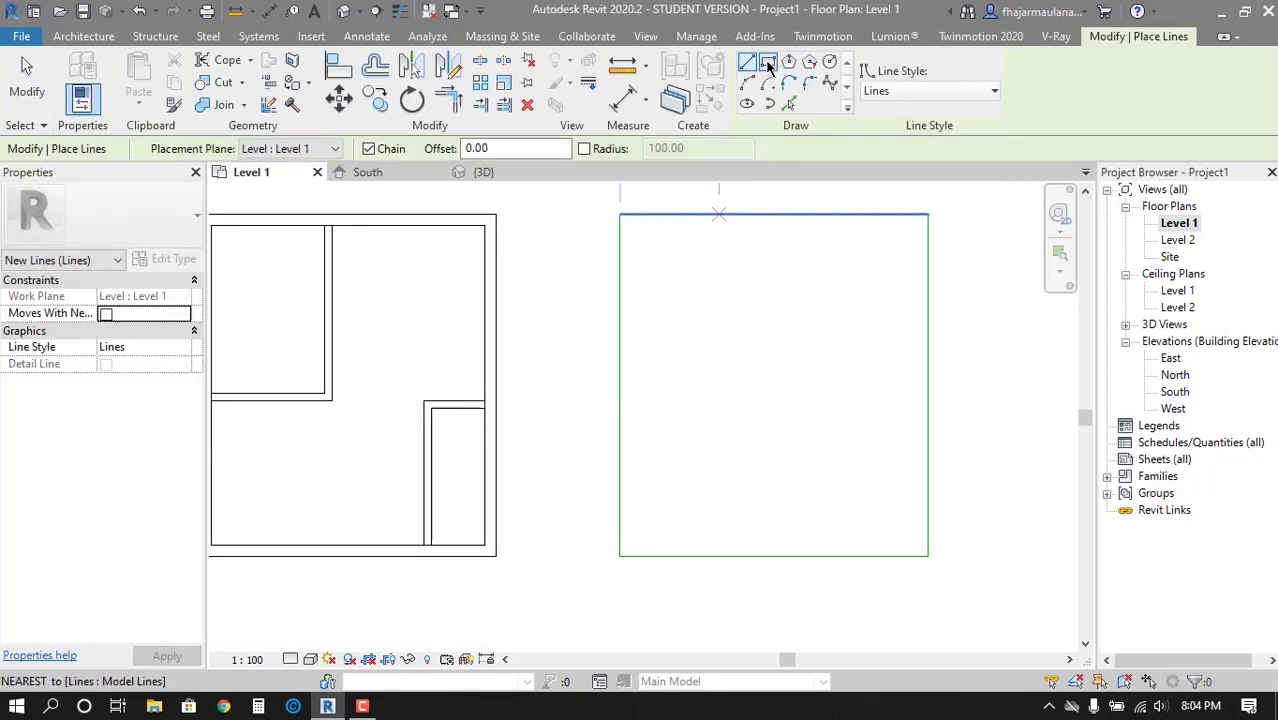
left_click(768, 64)
type("15")
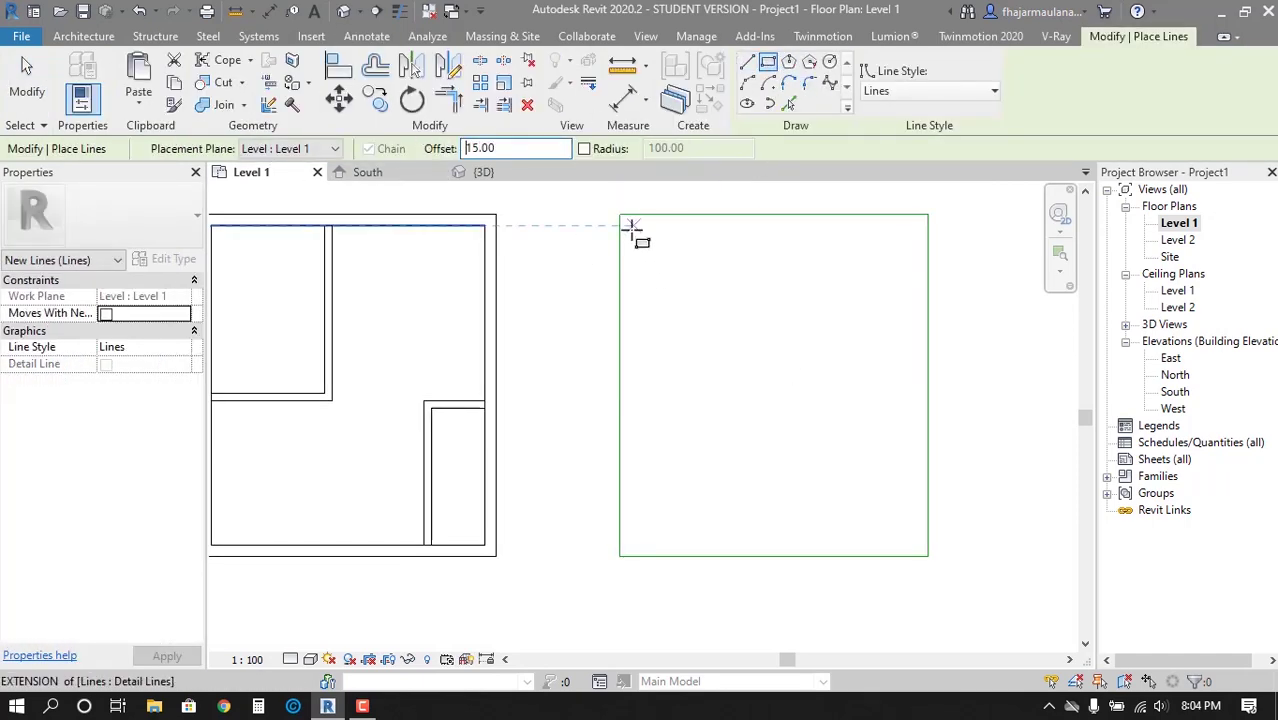
left_click(621, 215)
left_click(927, 555)
key("Escape")
key("Escape")
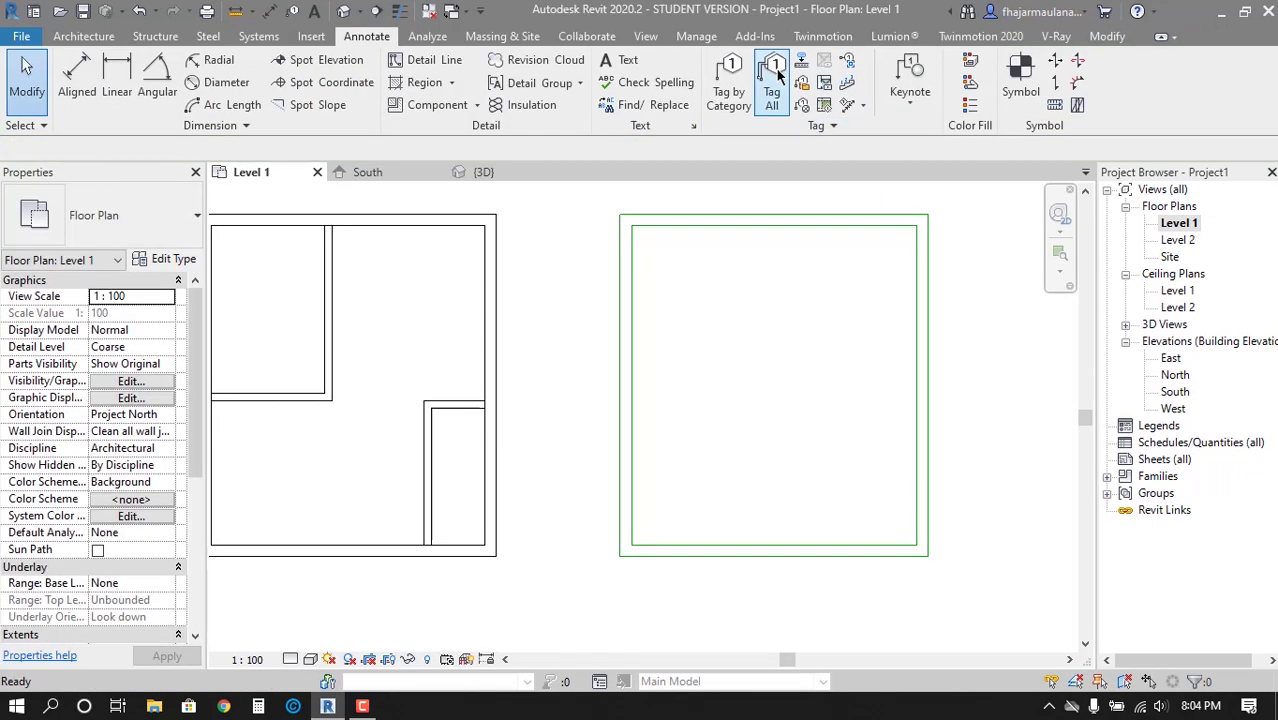
Draw the upper-left and lower-right room partitions as model lines, the lower one 100 high
key("l")
key("i")
left_click(749, 68)
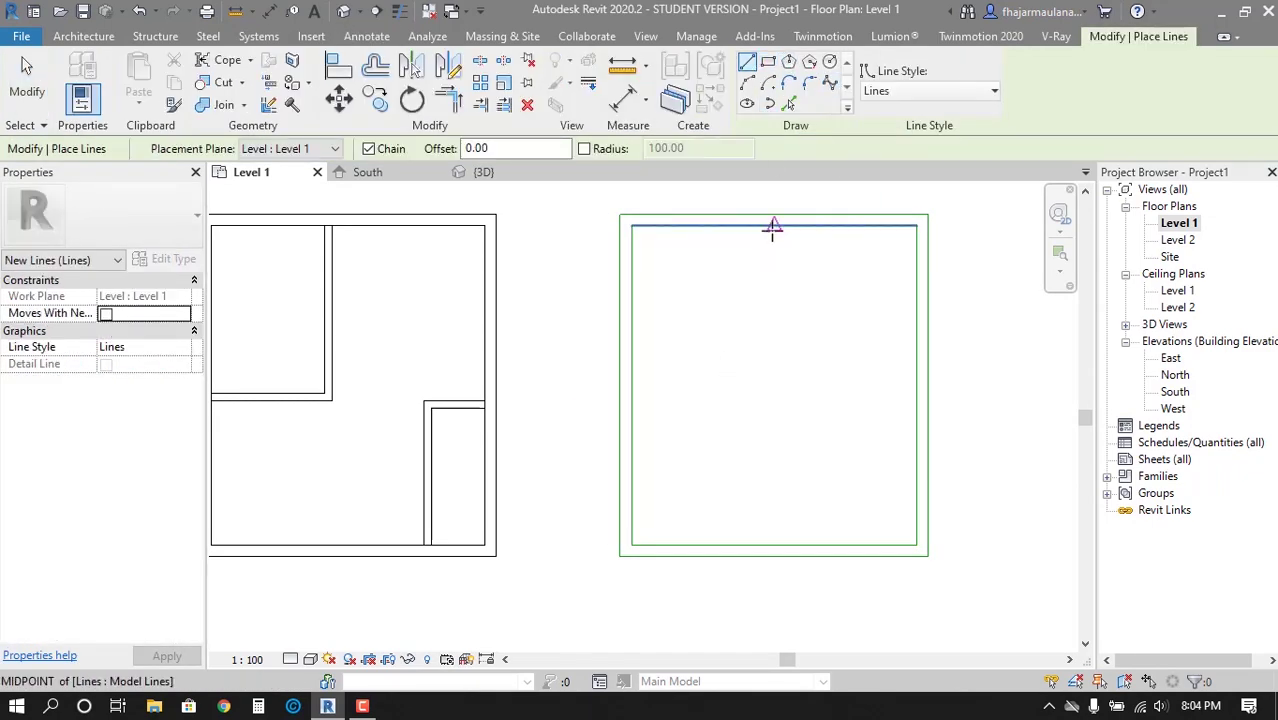
left_click(772, 228)
left_click(773, 378)
left_click(631, 378)
key("Escape")
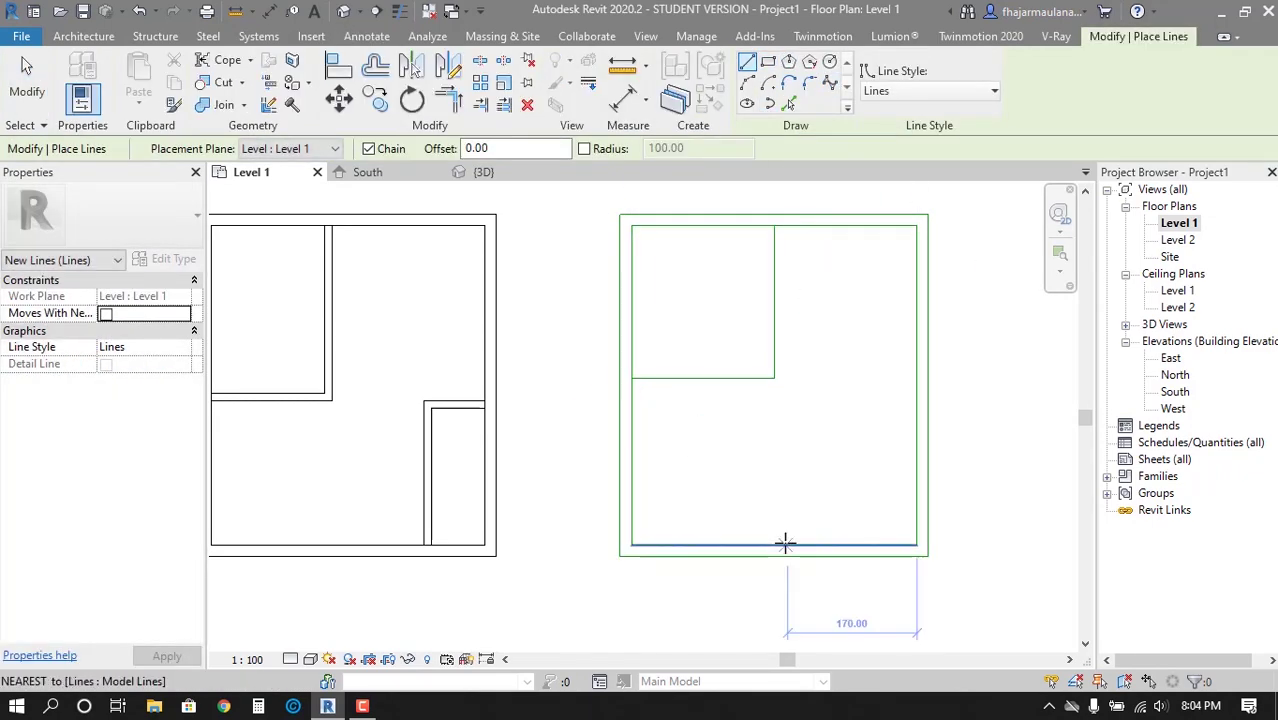
left_click(786, 545)
left_click(787, 469)
left_click(917, 469)
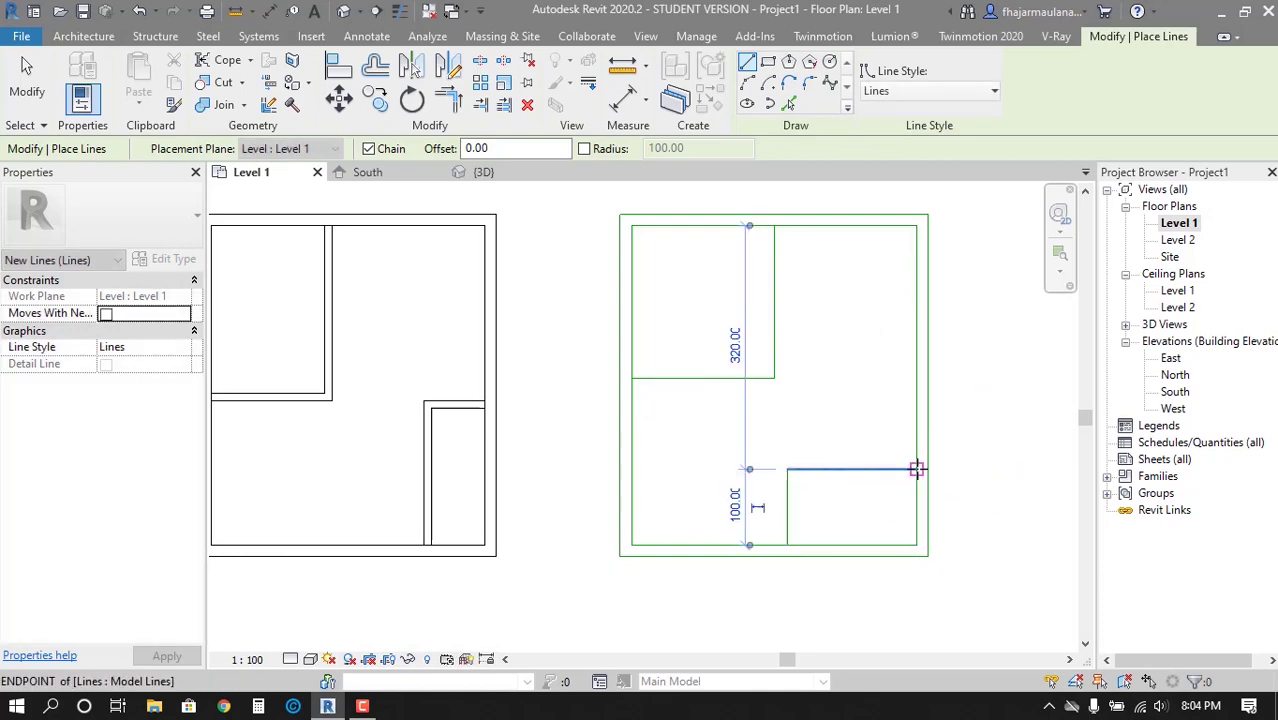
key("Escape")
key("Escape")
Offset-copy the partition lines with Pick Lines to double them
key("l")
key("i")
left_click(789, 103)
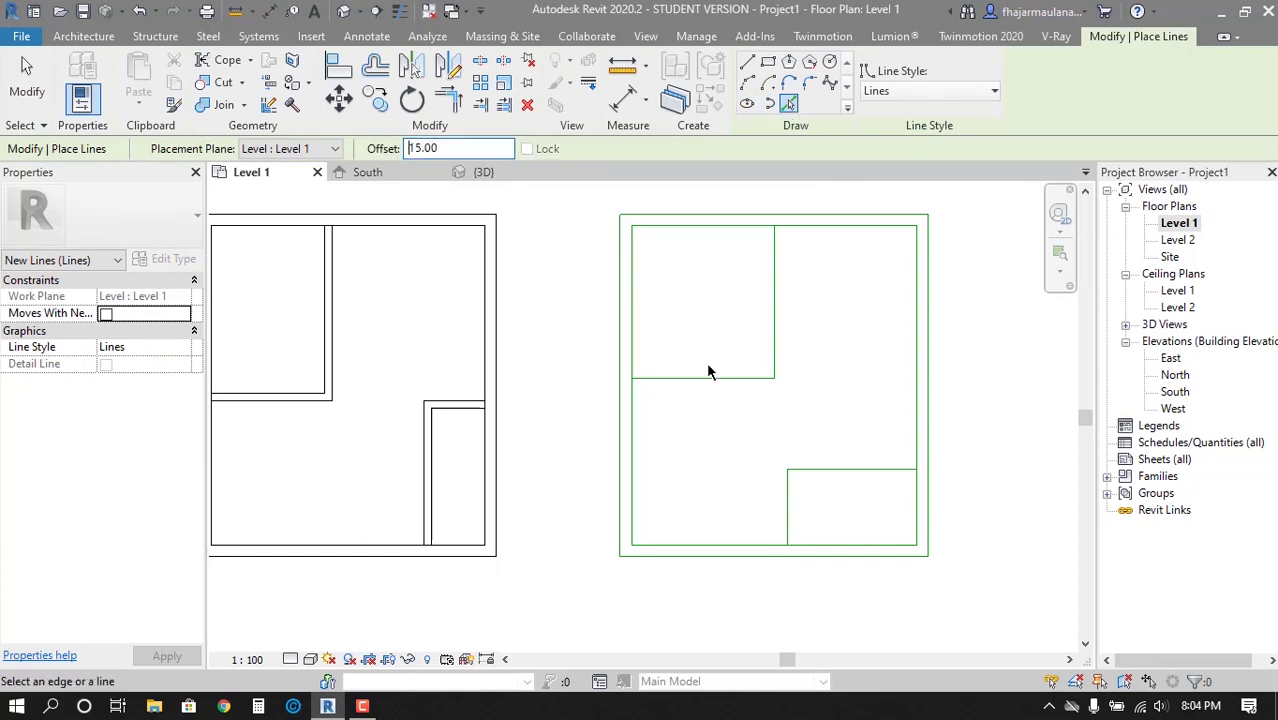
left_click(700, 378)
left_click(774, 300)
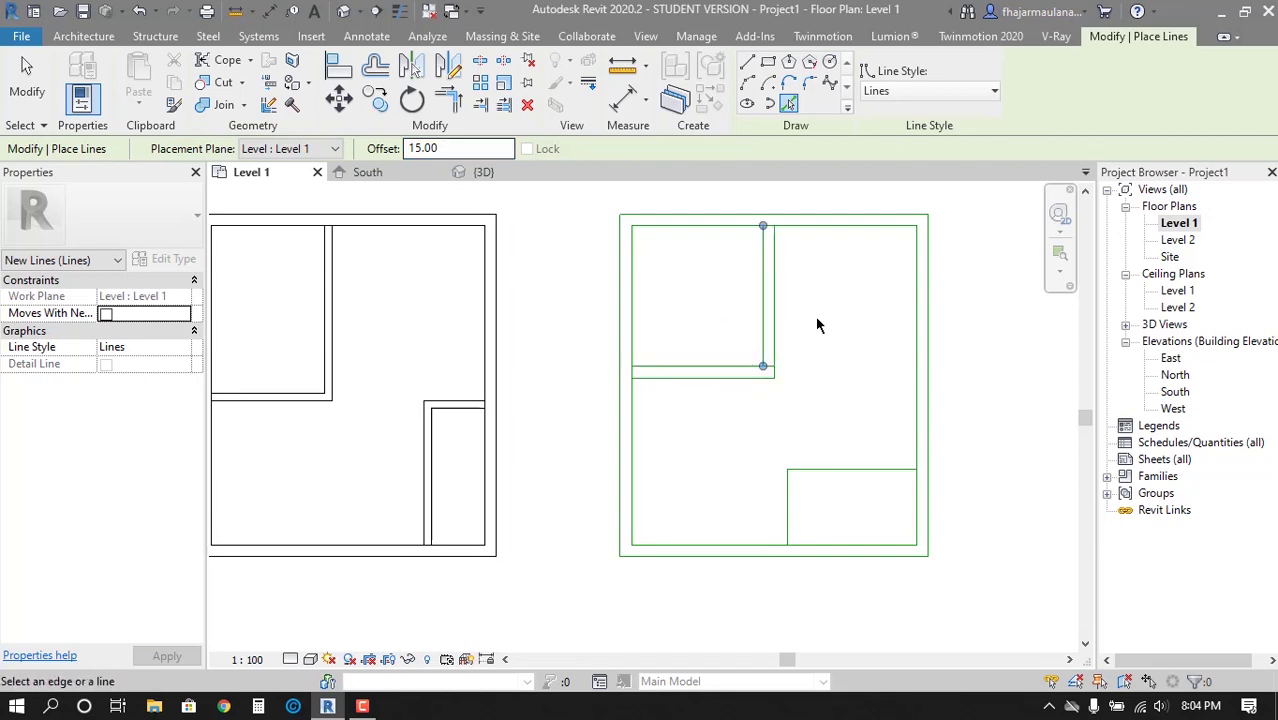
left_click(795, 514)
Finish the model lines, frame both plans, and inspect the model in 3D
key("Escape")
key("Escape")
scroll(756, 457, "down", 3)
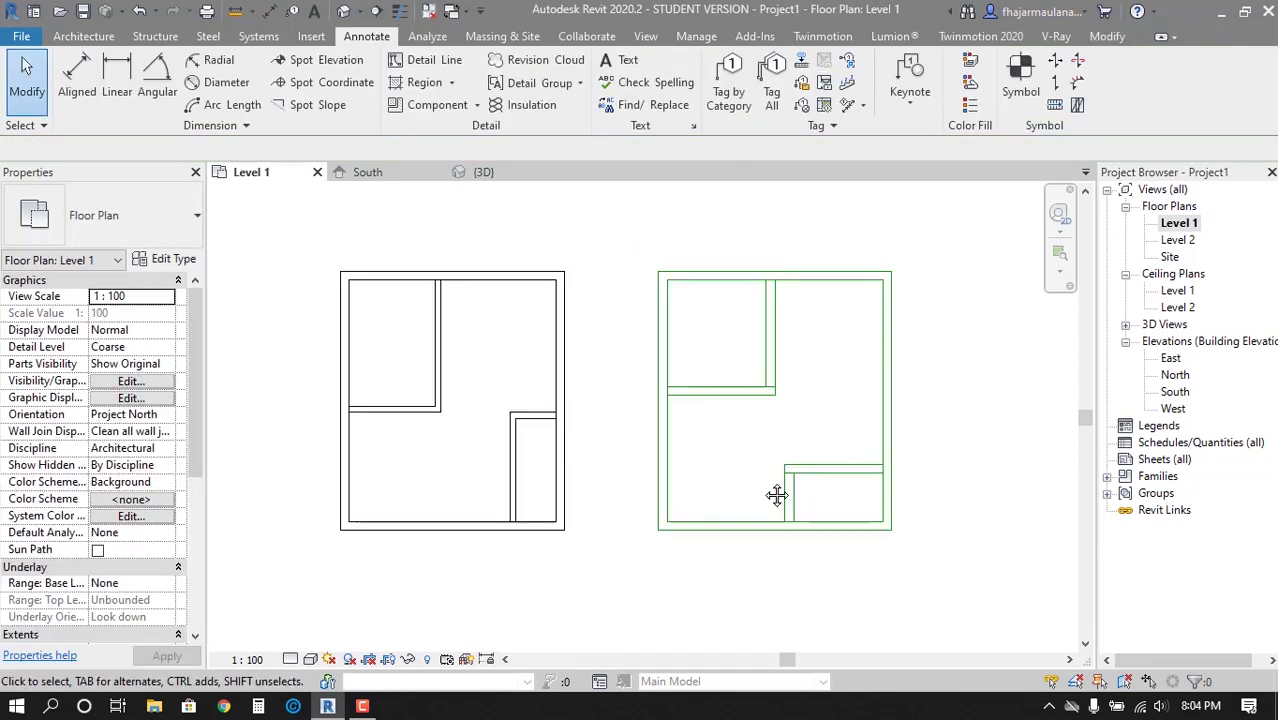
scroll(526, 483, "up", 3)
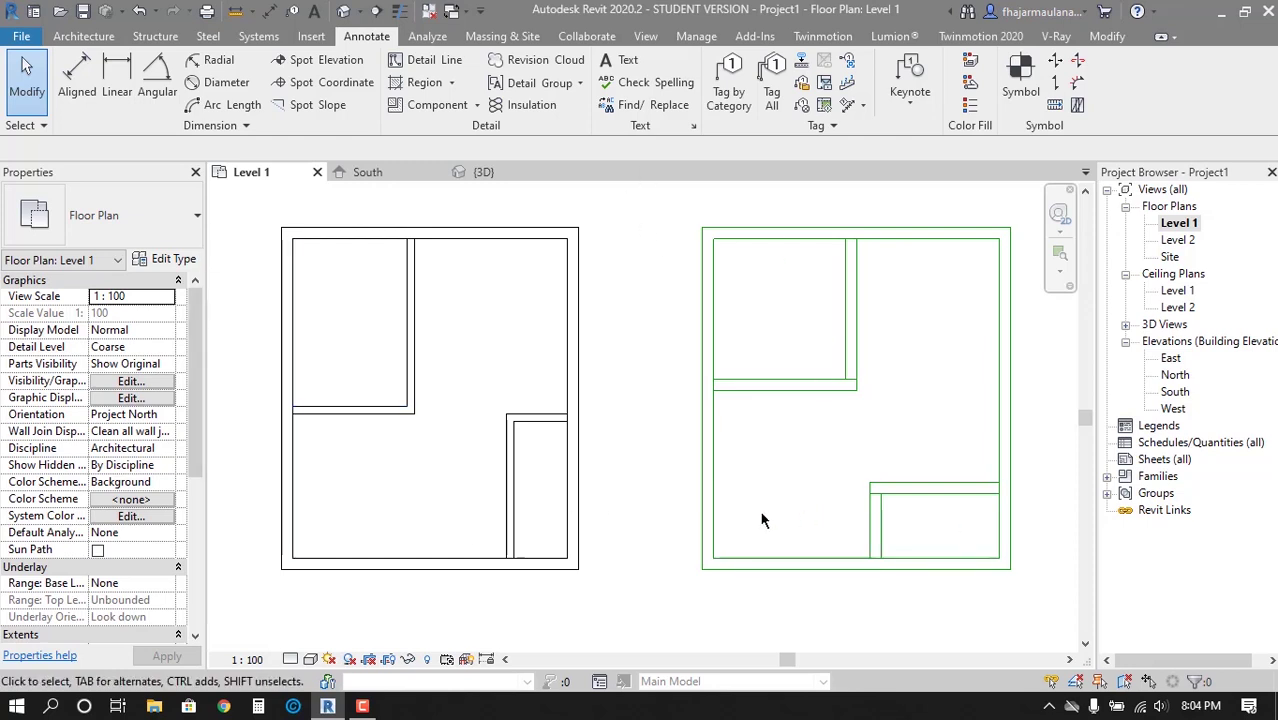
scroll(456, 477, "down", 2)
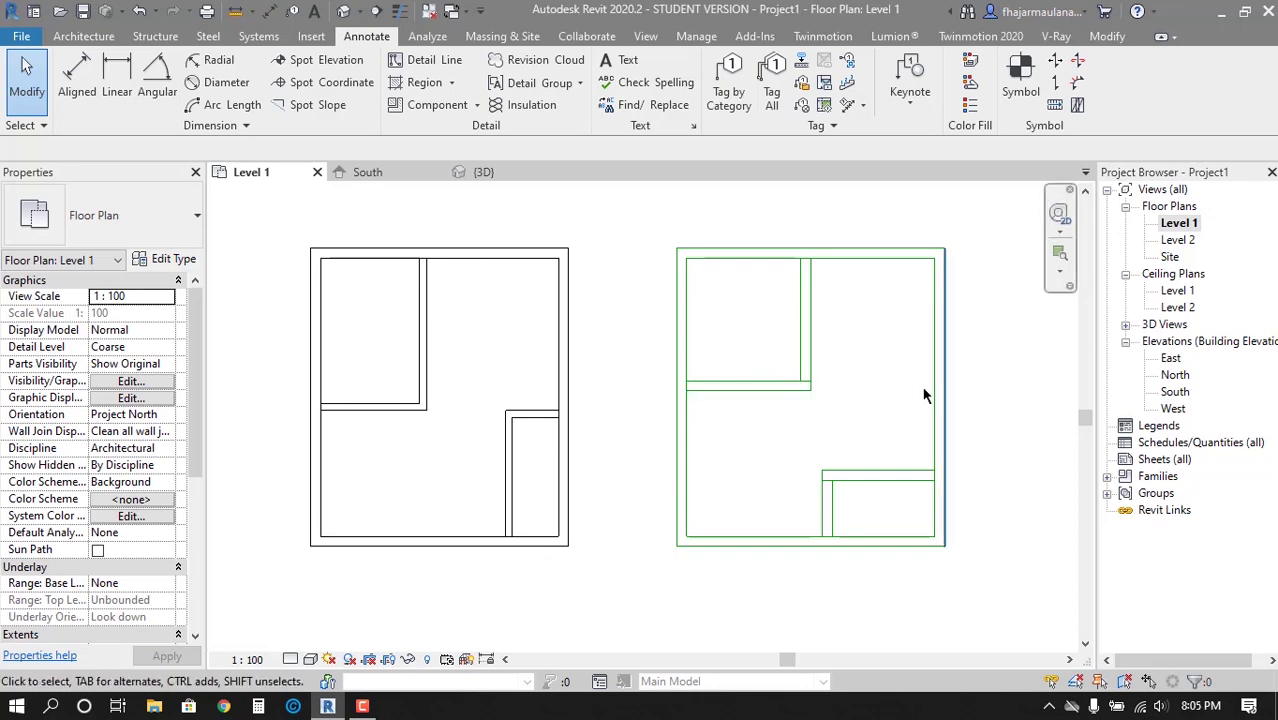
middle_click_drag(775, 382, 703, 385)
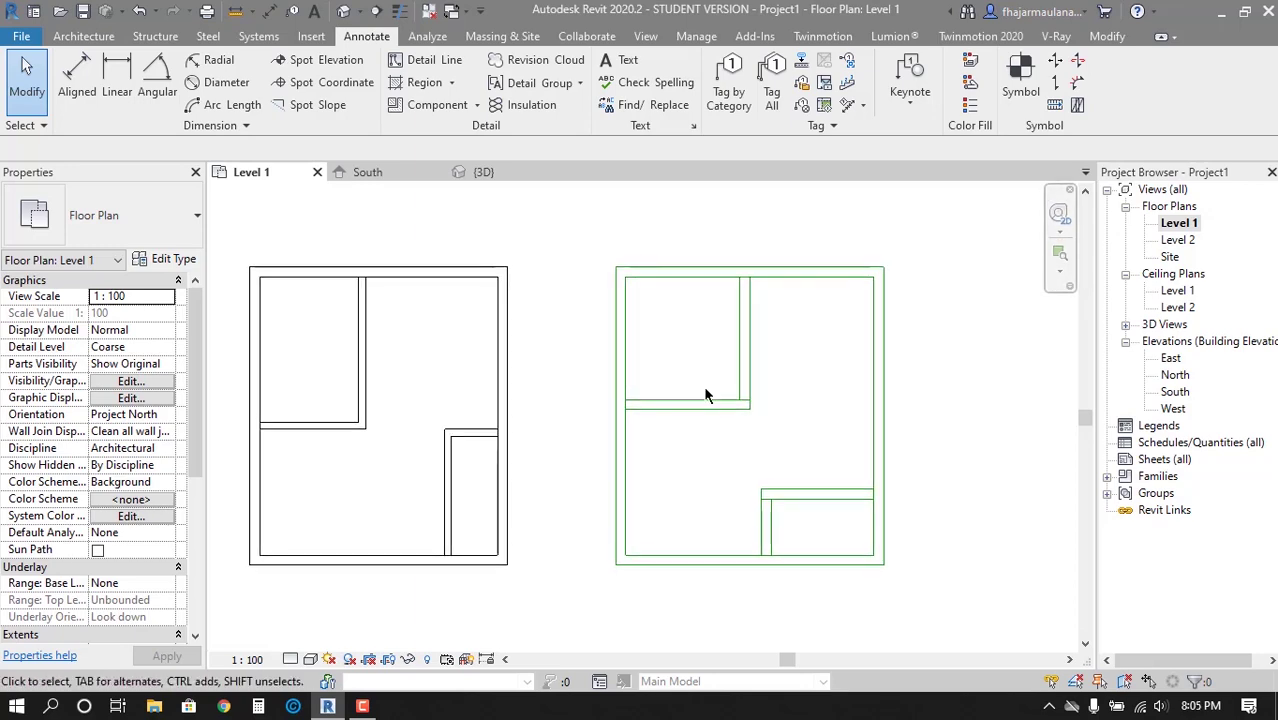
left_click(344, 12)
mouse_move(645, 488)
middle_mouse_down("shift")
mouse_move(742, 491)
mouse_move(612, 582)
mouse_move(756, 551)
mouse_move(800, 520)
mouse_move(709, 484)
middle_mouse_up("shift")
scroll(651, 474, "up", 2)
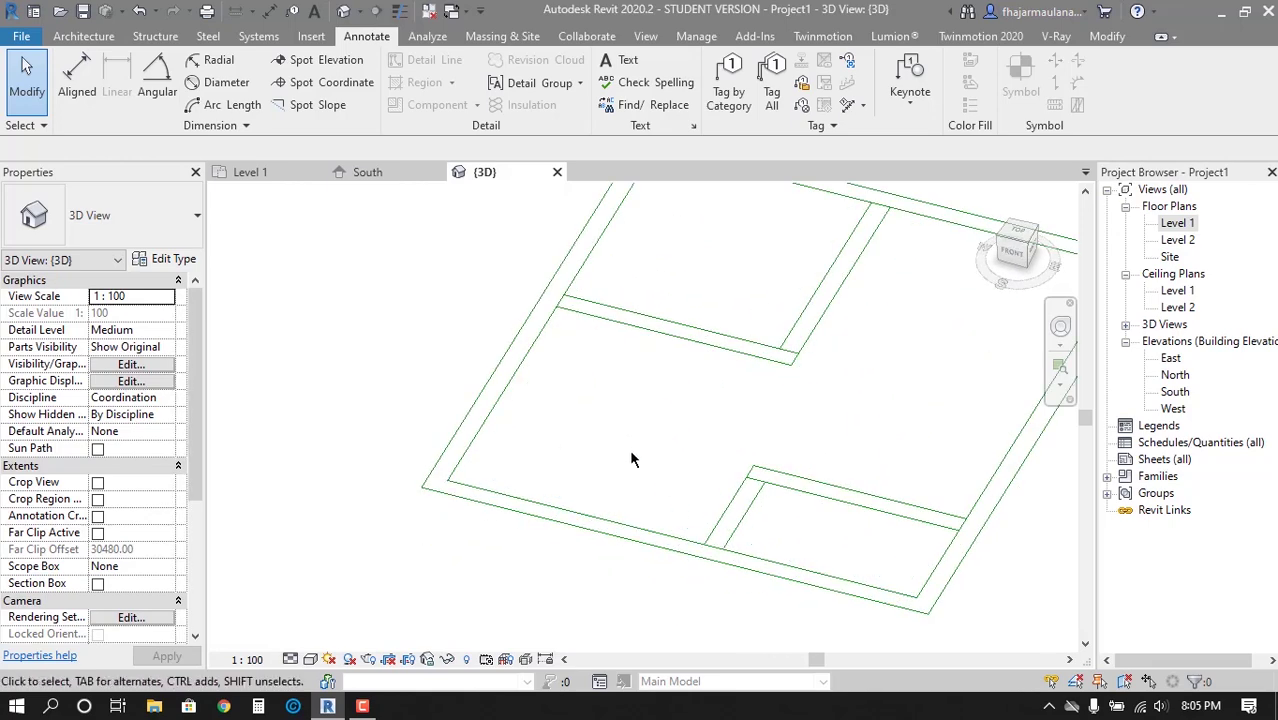
scroll(551, 449, "up", 2)
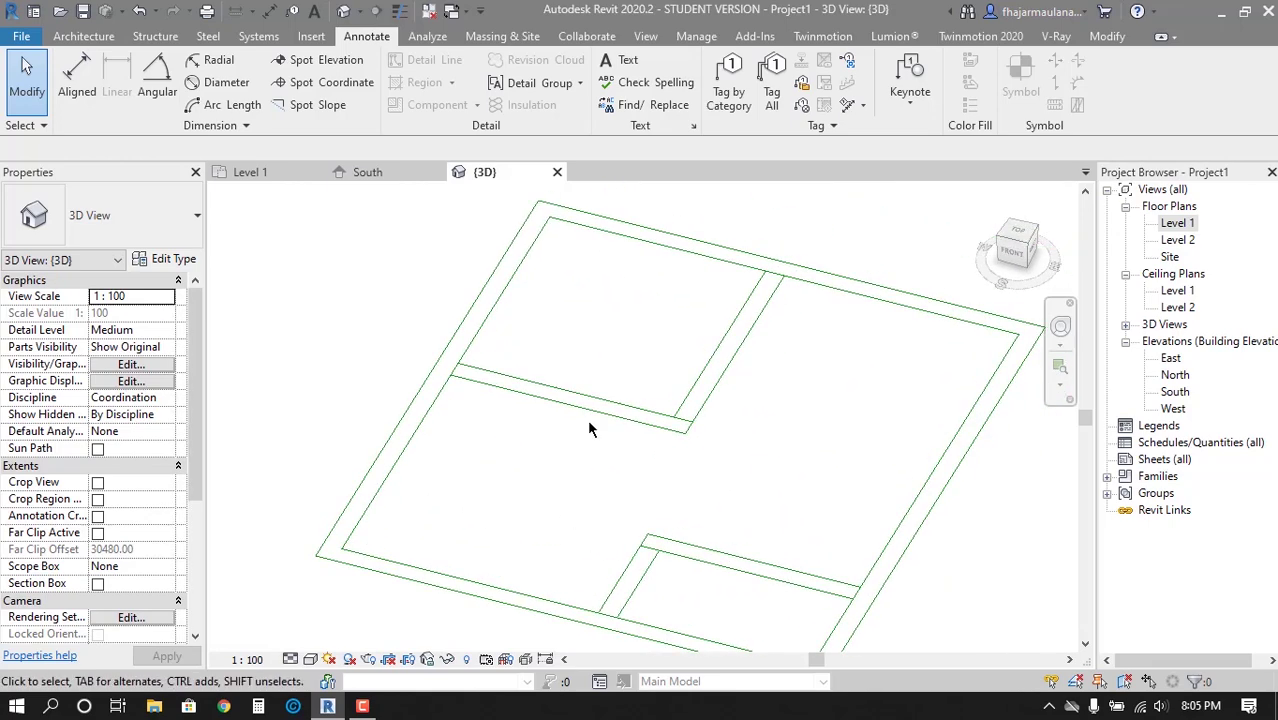
Back on Level 1, start Model Line, browse the line styles list, then cancel
double_click(1177, 224)
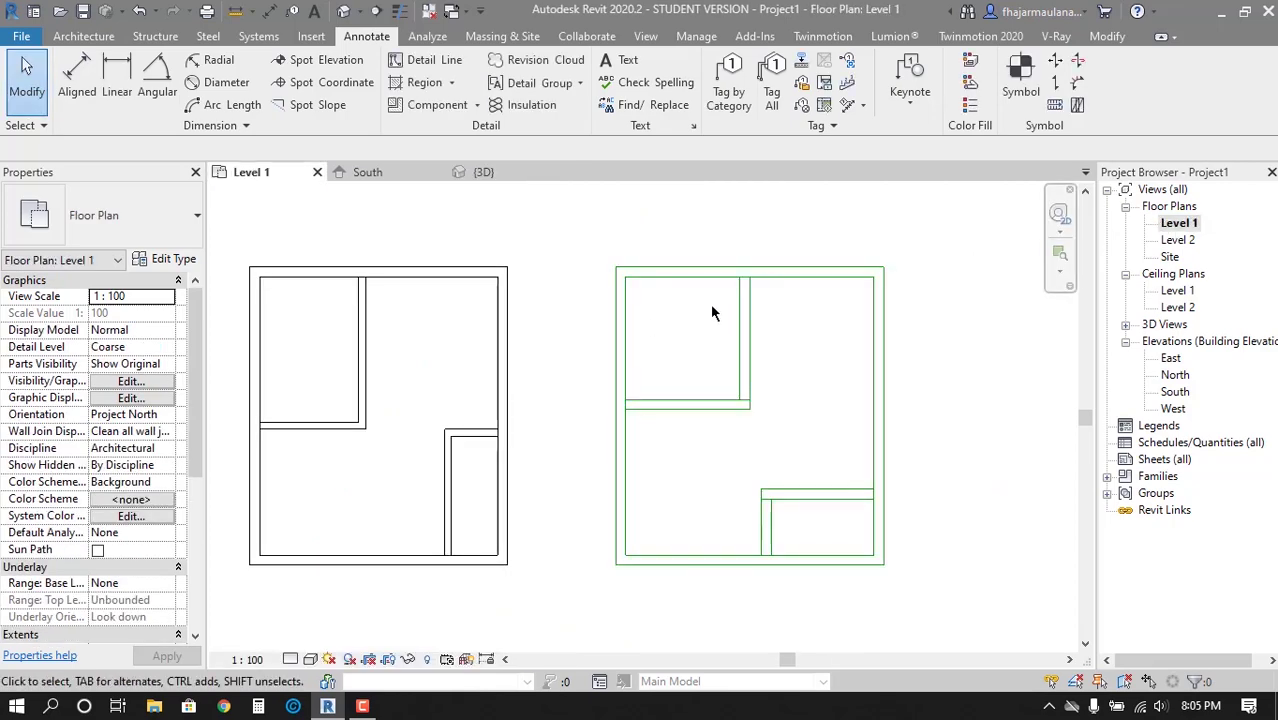
key("l")
key("i")
left_click(882, 92)
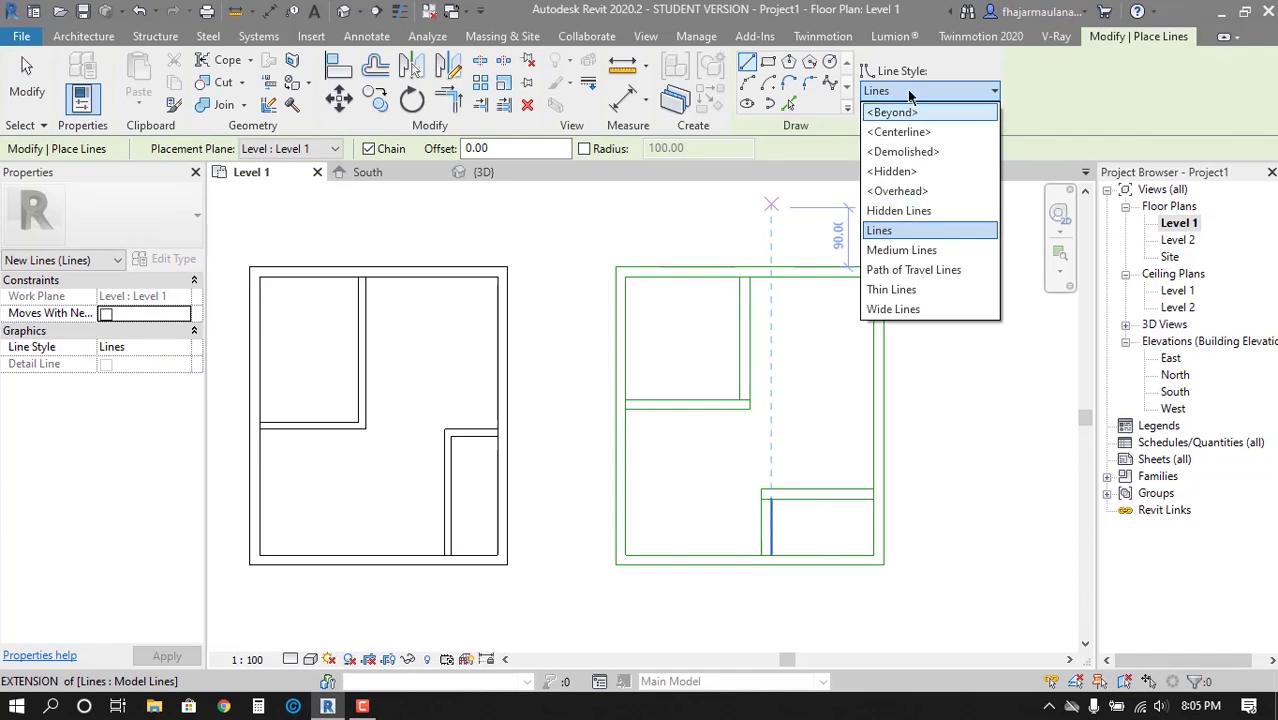
key("Escape")
key("Escape")
Recheck the 3D view, then on Level 1 window-select the right-hand plan's lines
scroll(617, 345, "up", 2)
middle_click_drag(616, 343, 619, 447)
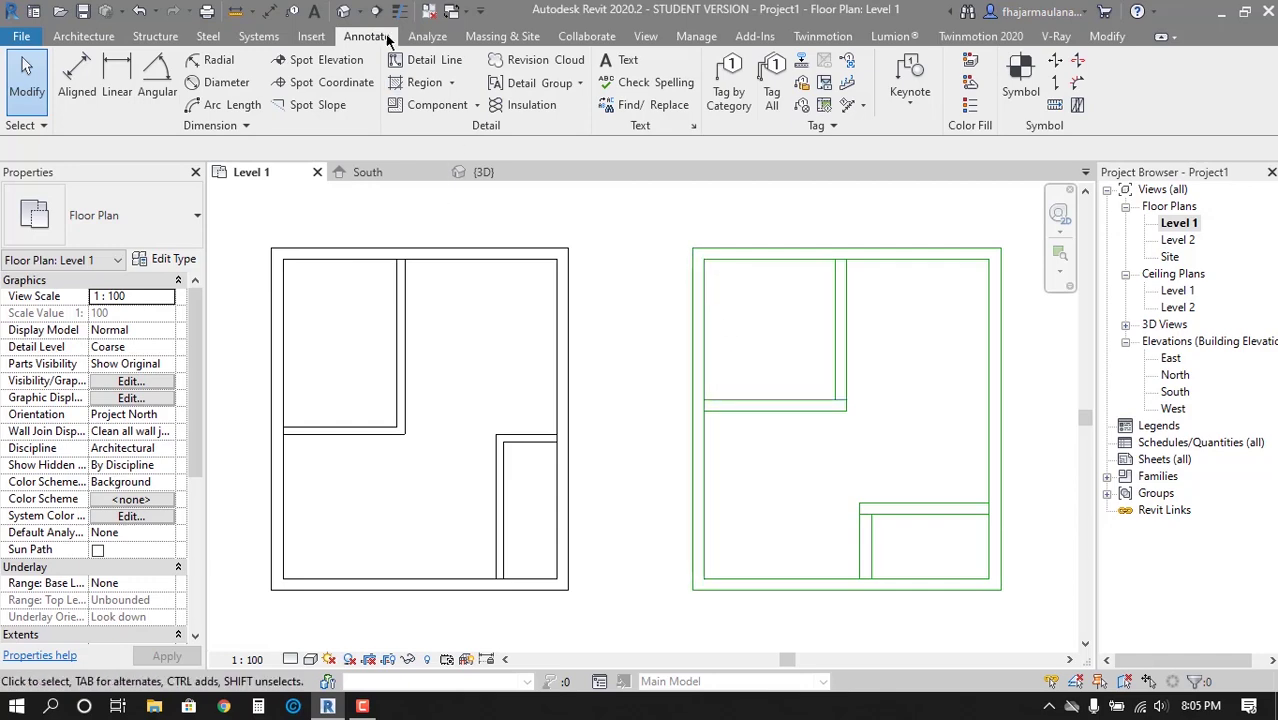
left_click(343, 11)
scroll(667, 500, "up", 2)
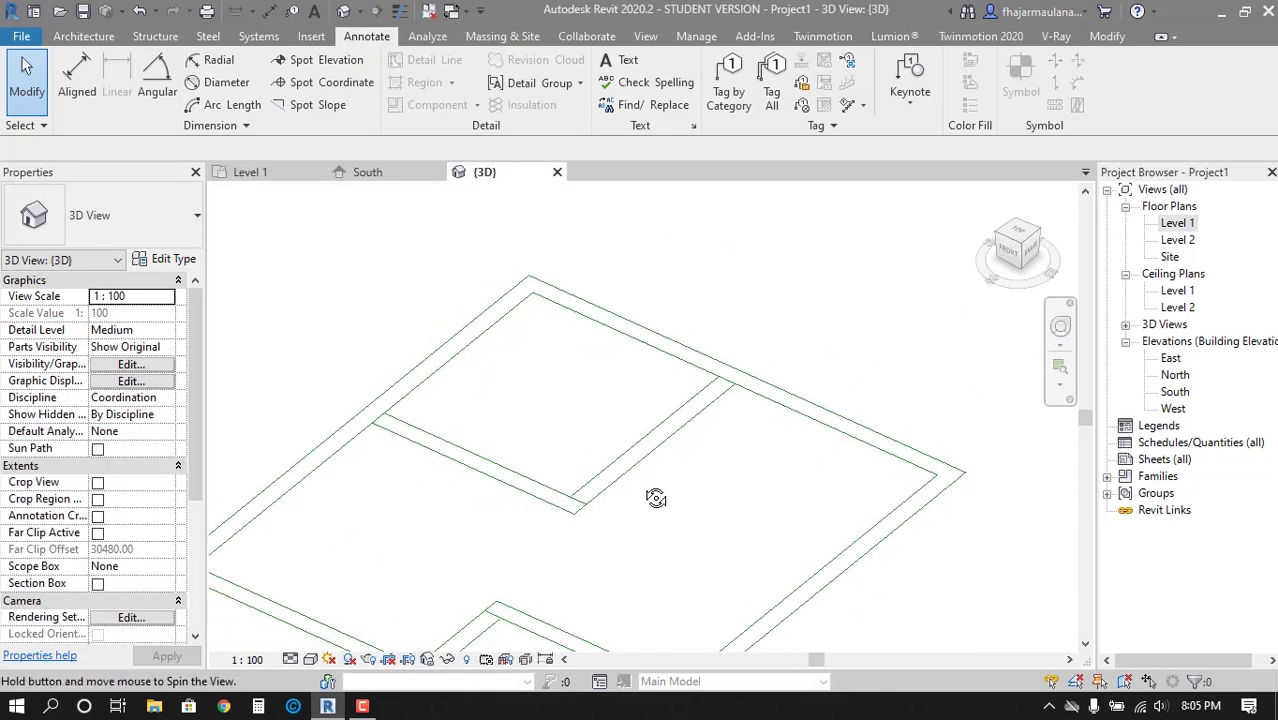
double_click(1176, 223)
left_click_drag(634, 234, 961, 602)
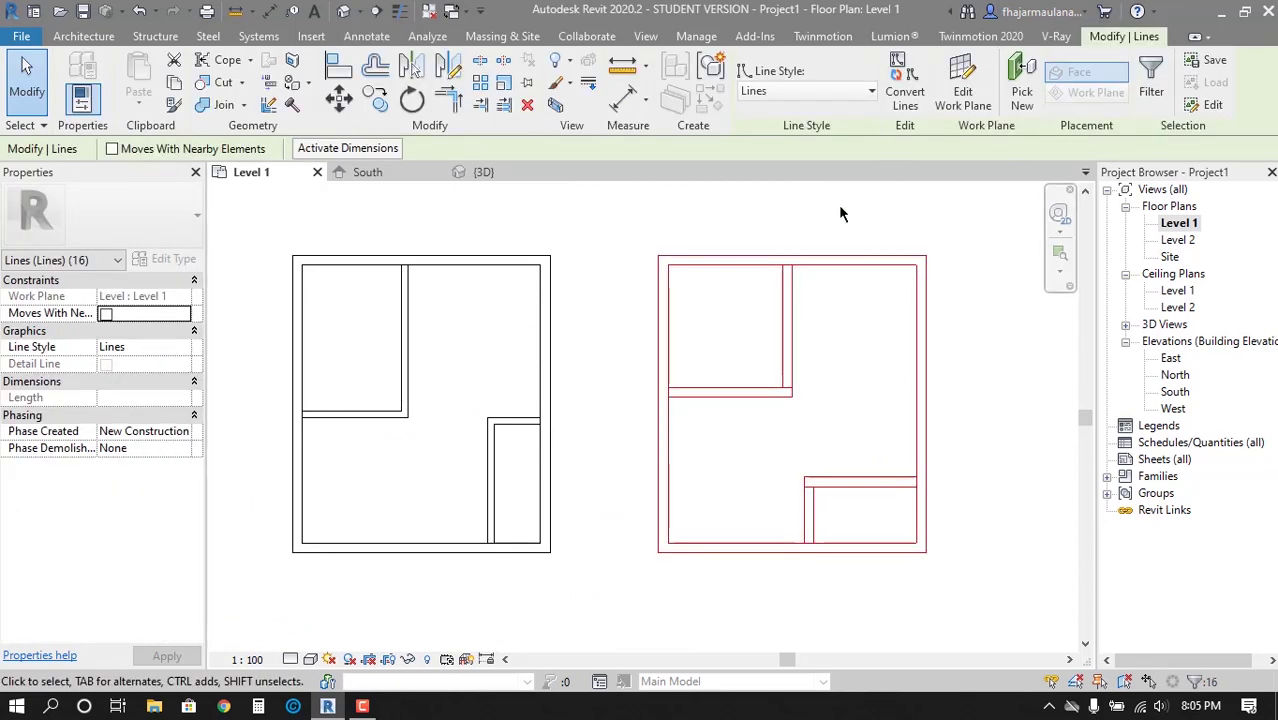
Inspect the line style of a vertical line in the right-hand plan
left_click(760, 91)
left_click(765, 108)
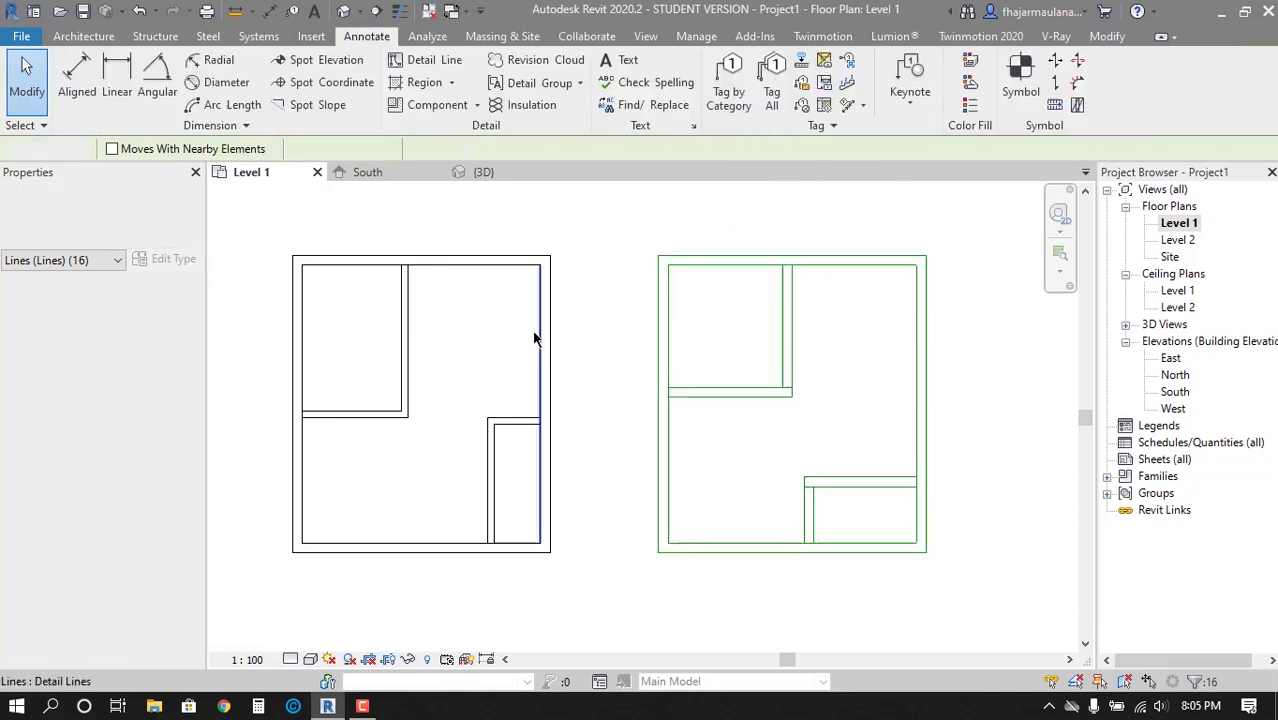
left_click(536, 337)
scroll(588, 421, "up", 3)
left_click(599, 360)
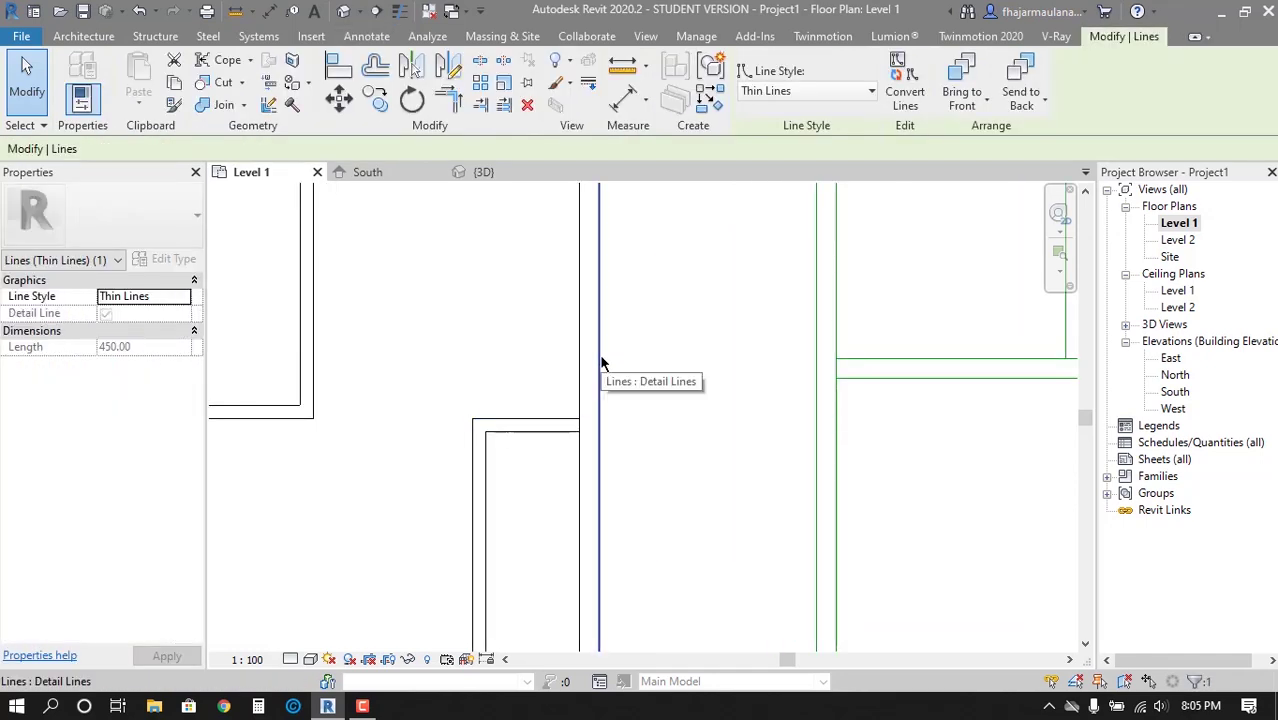
key("Escape")
scroll(609, 419, "down", 3)
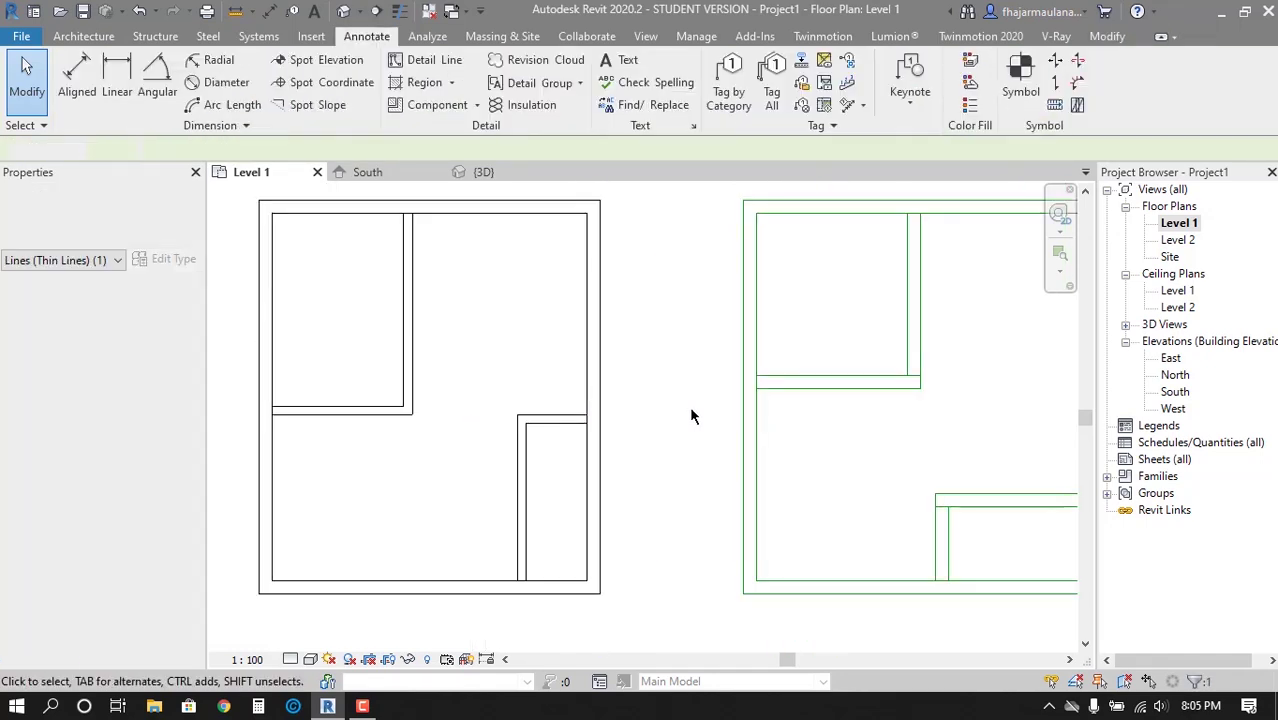
scroll(650, 370, "down", 2)
Set all 16 lines of the right-hand plan to the Thin Lines style
left_click_drag(616, 241, 965, 614)
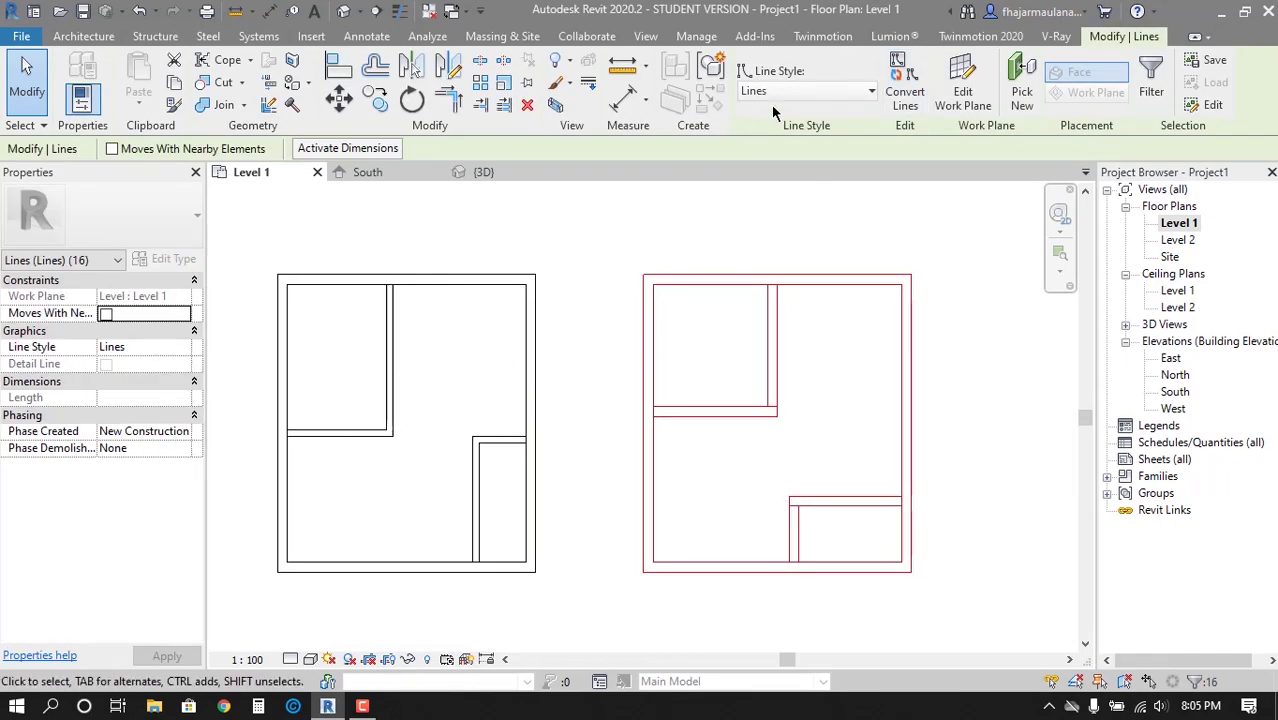
left_click(771, 92)
left_click(780, 290)
key("Escape")
scroll(672, 500, "up", 4)
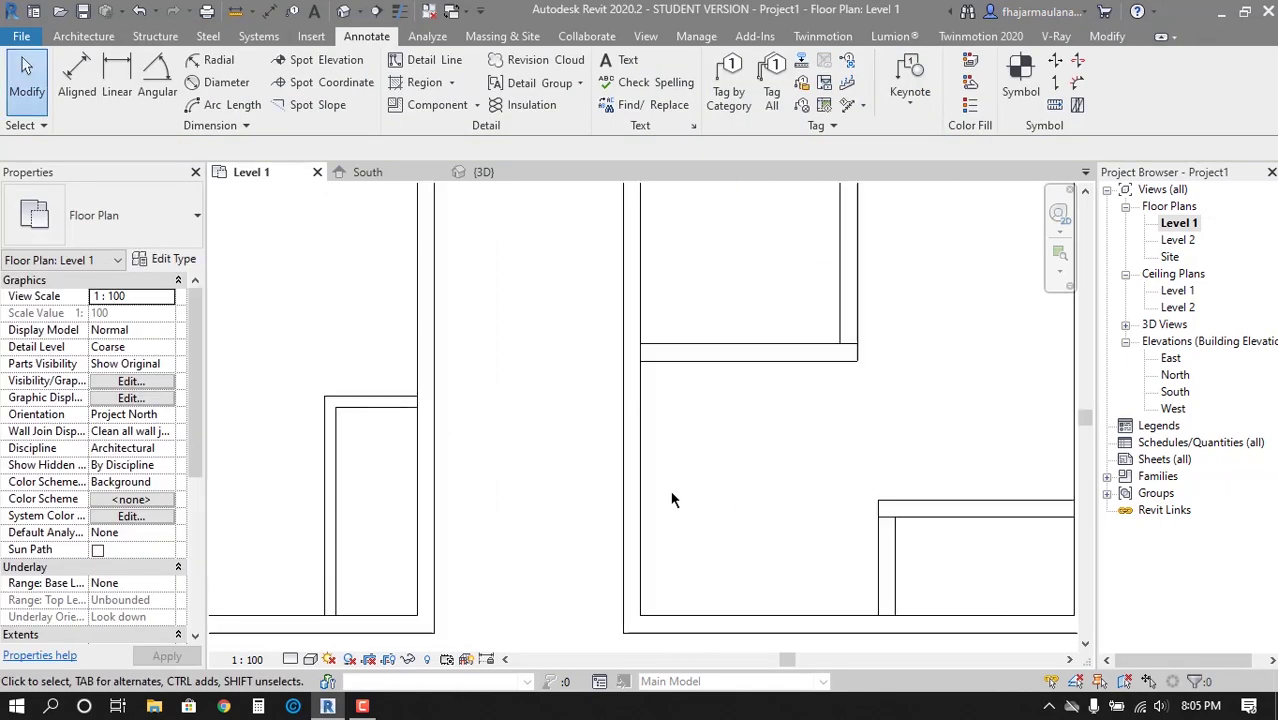
scroll(690, 480, "down", 3)
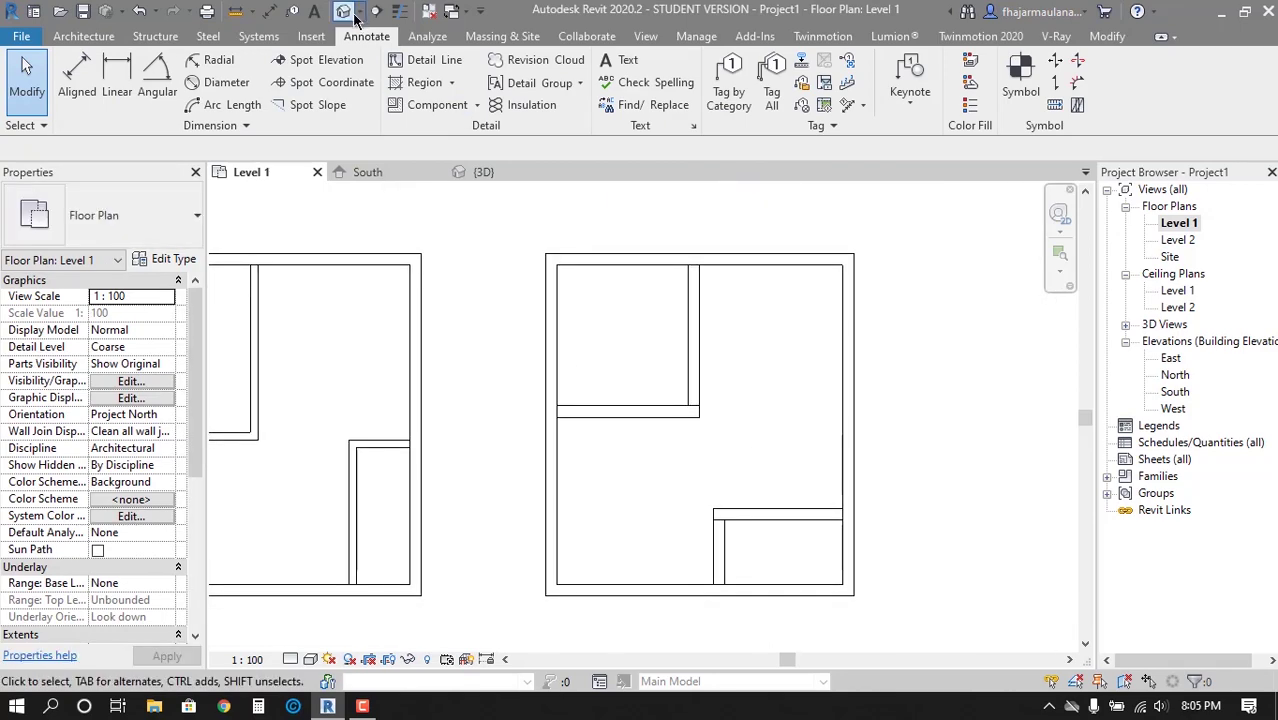
Check the lines in the default 3D view, then window-select both plans on Level 1
left_click(345, 14)
middle_click_drag(614, 523, 657, 536, "shift")
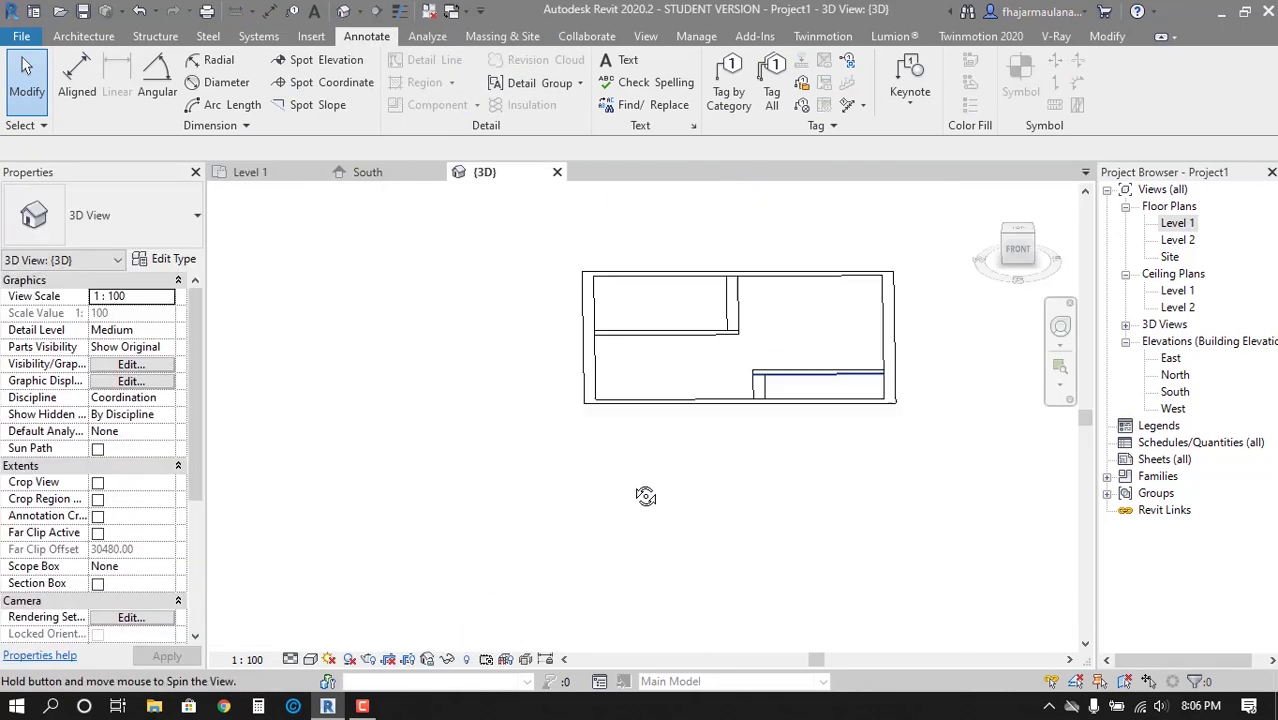
double_click(1177, 223)
scroll(1016, 315, "down", 3)
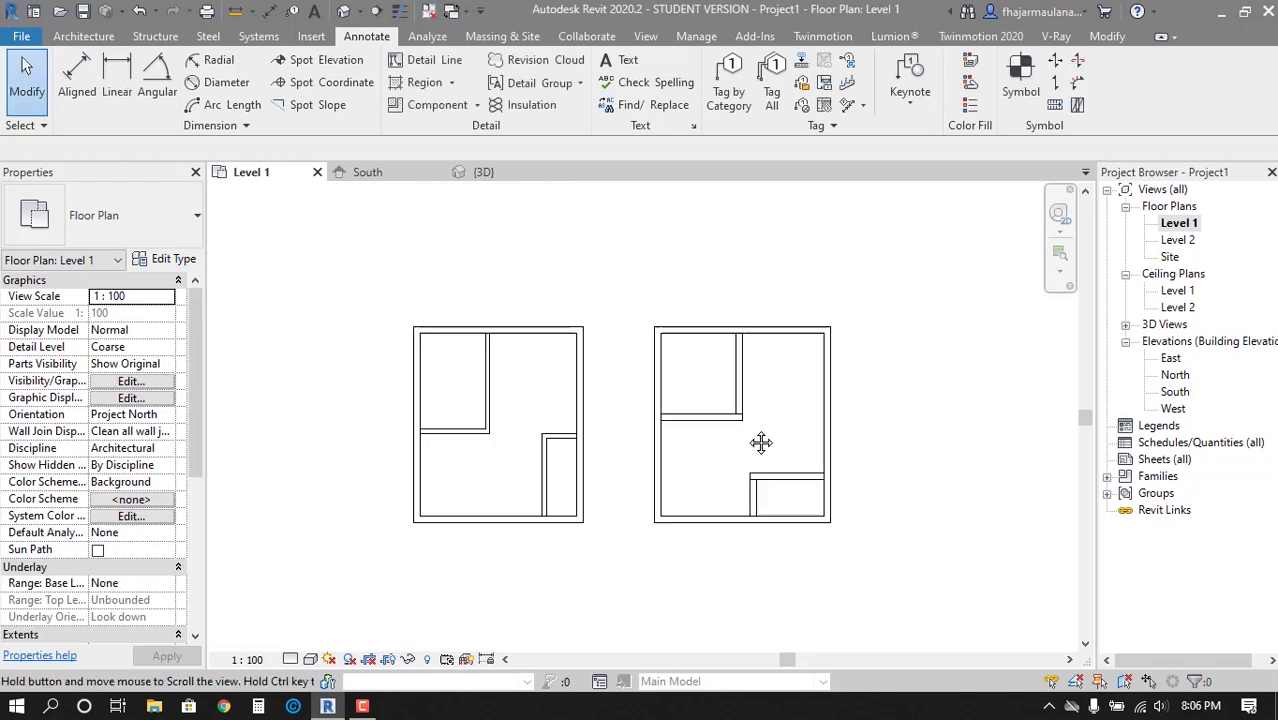
middle_click_drag(762, 439, 433, 274)
left_click_drag(420, 265, 942, 544)
Delete both plans' lines and draw a 650 by 640 model-line rectangle
key("Delete")
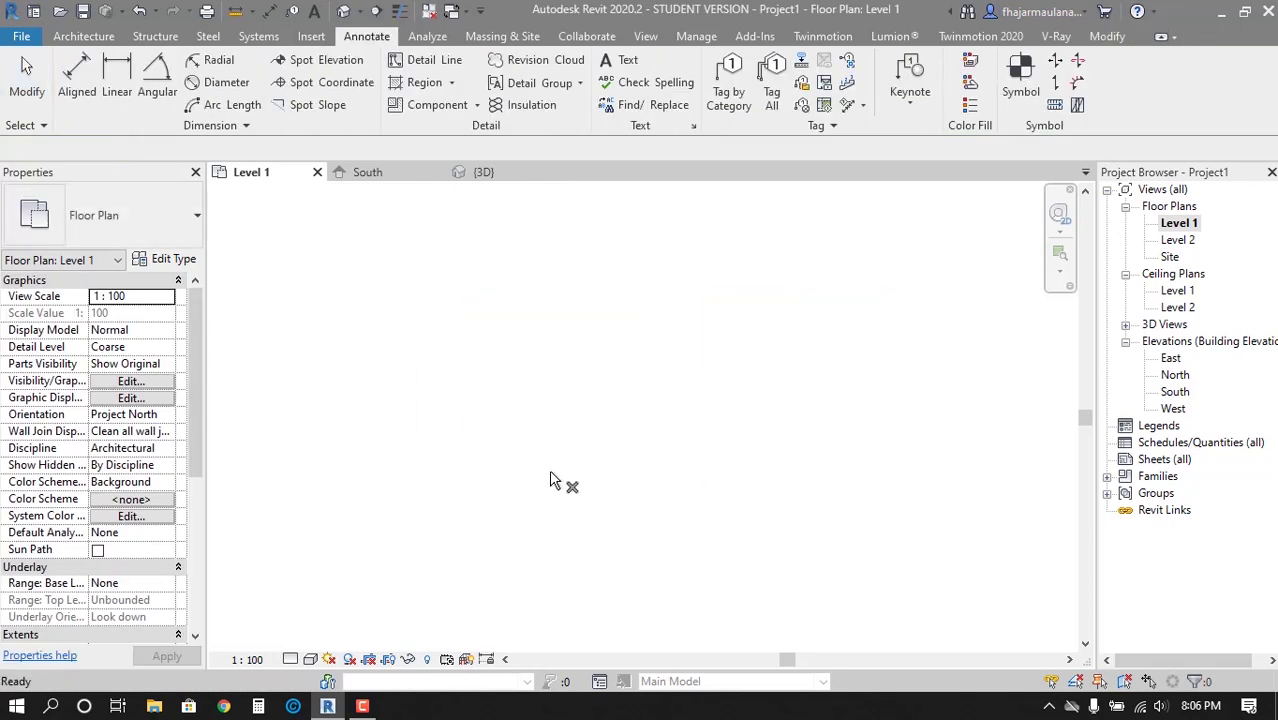
key("l")
key("i")
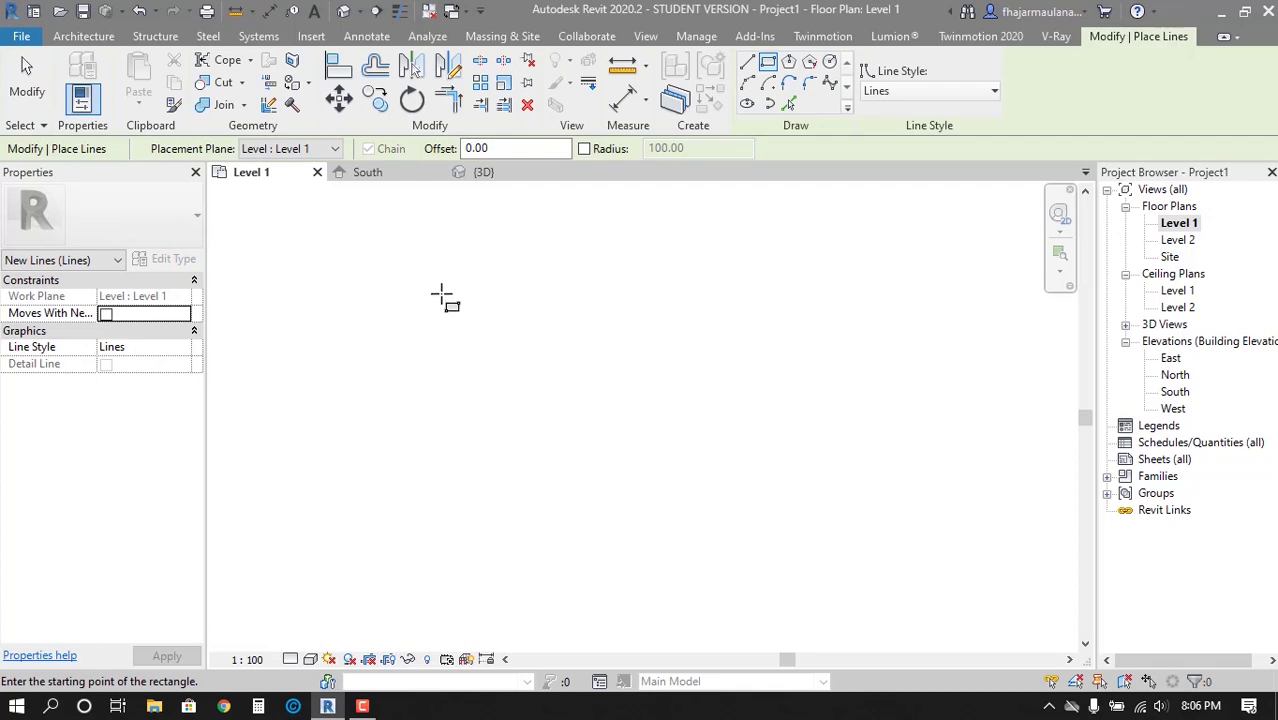
left_click(481, 306)
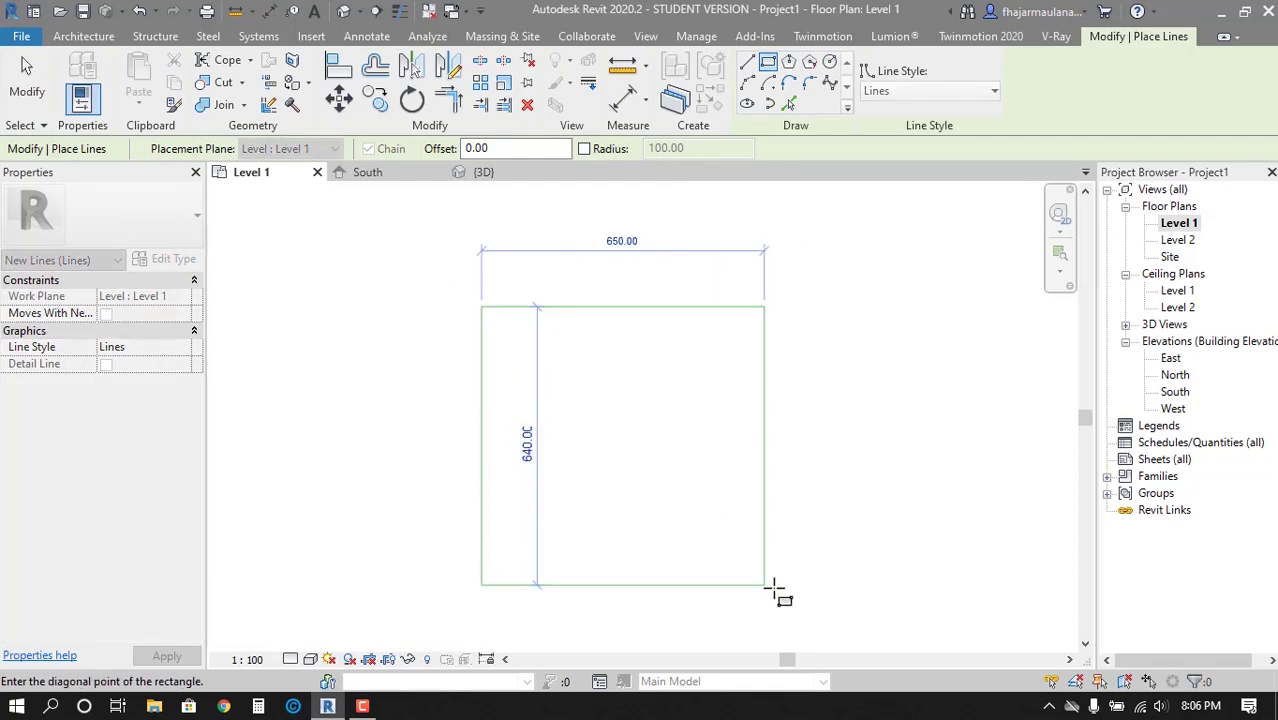
left_click(778, 590)
key("Escape")
key("Escape")
Change the four rectangle lines to the Thin Lines style
key("Tab")
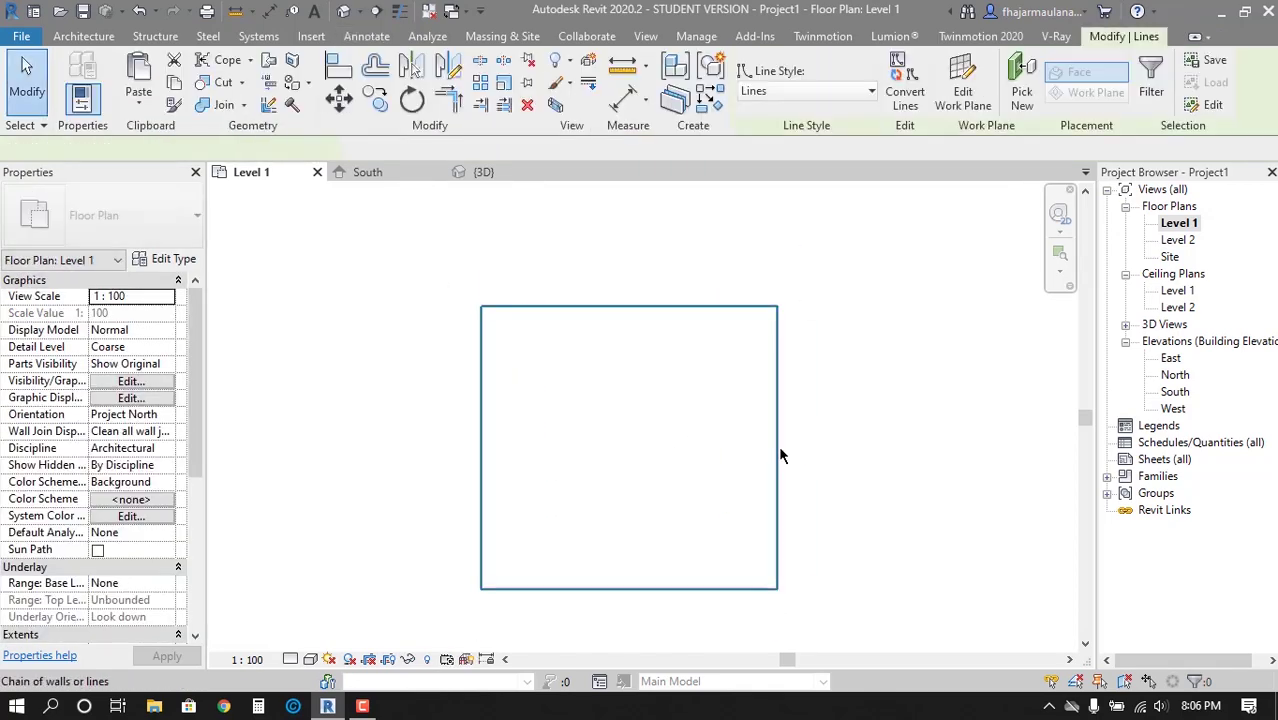
left_click(778, 445)
left_click(810, 91)
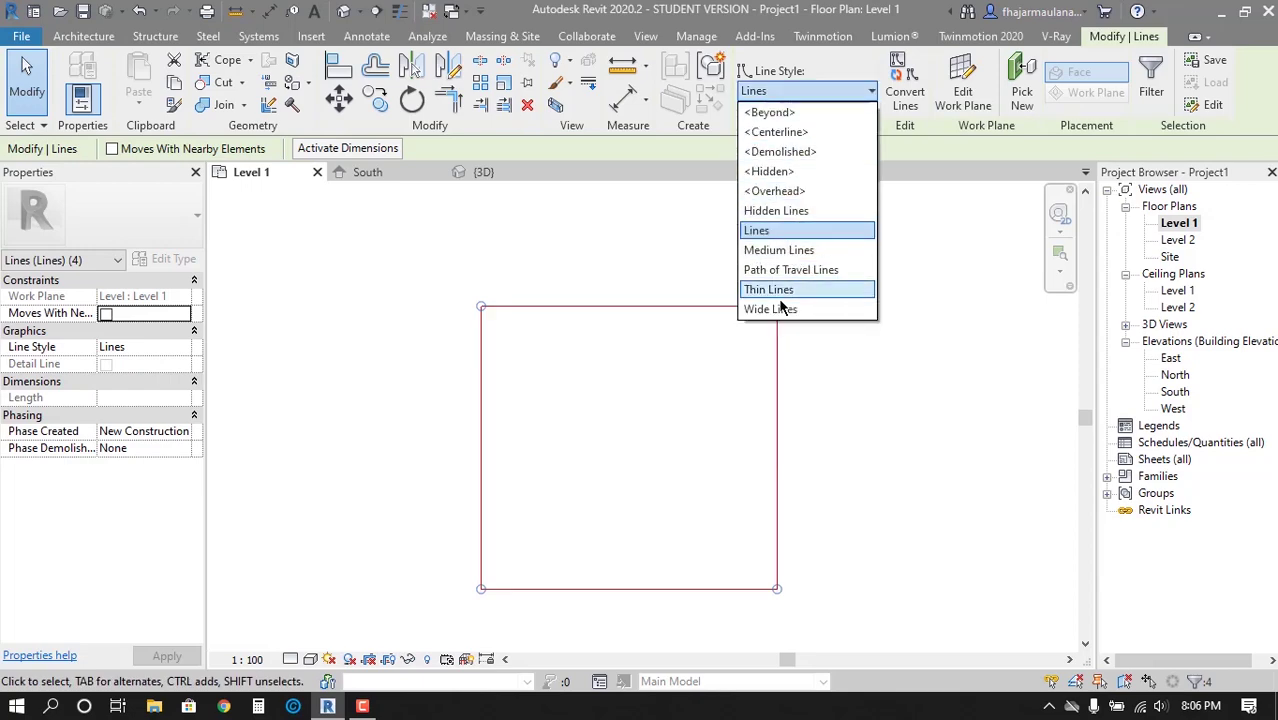
left_click(810, 91)
left_click(810, 91)
left_click(769, 289)
left_click(495, 369)
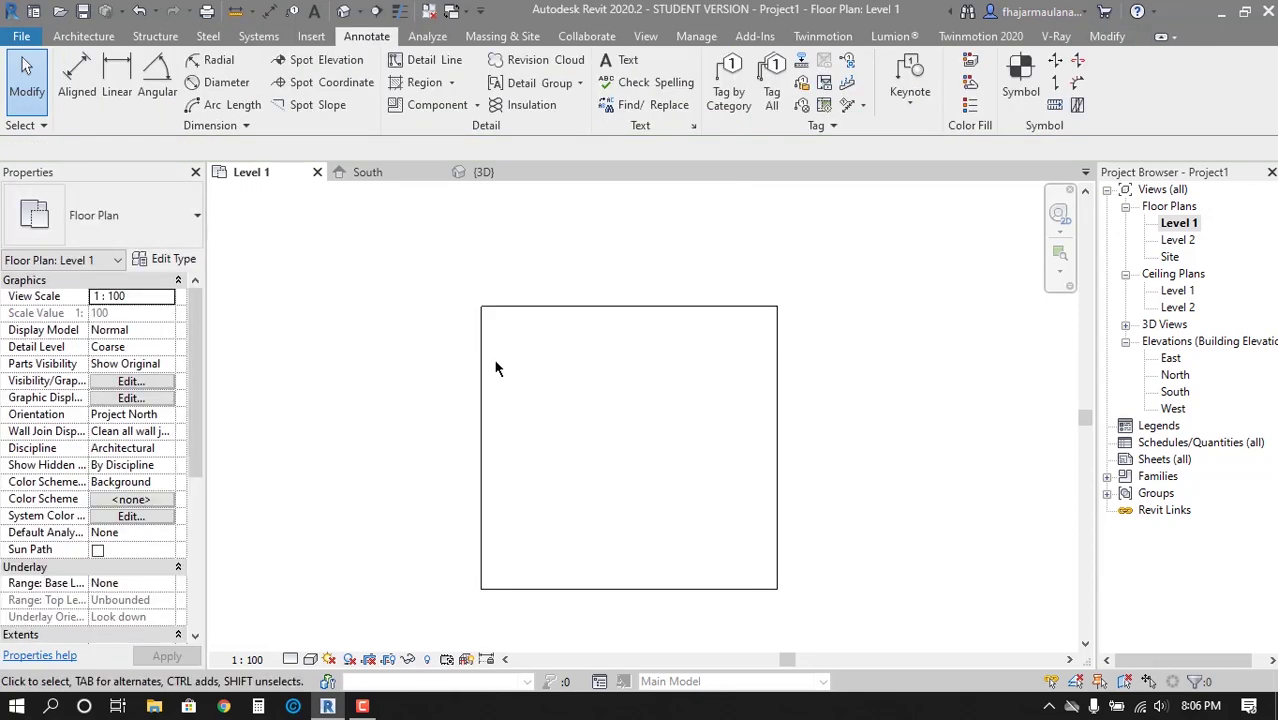
Draw the upper room outline from the rectangle's top-right corner
key("d")
key("l")
left_click(788, 103)
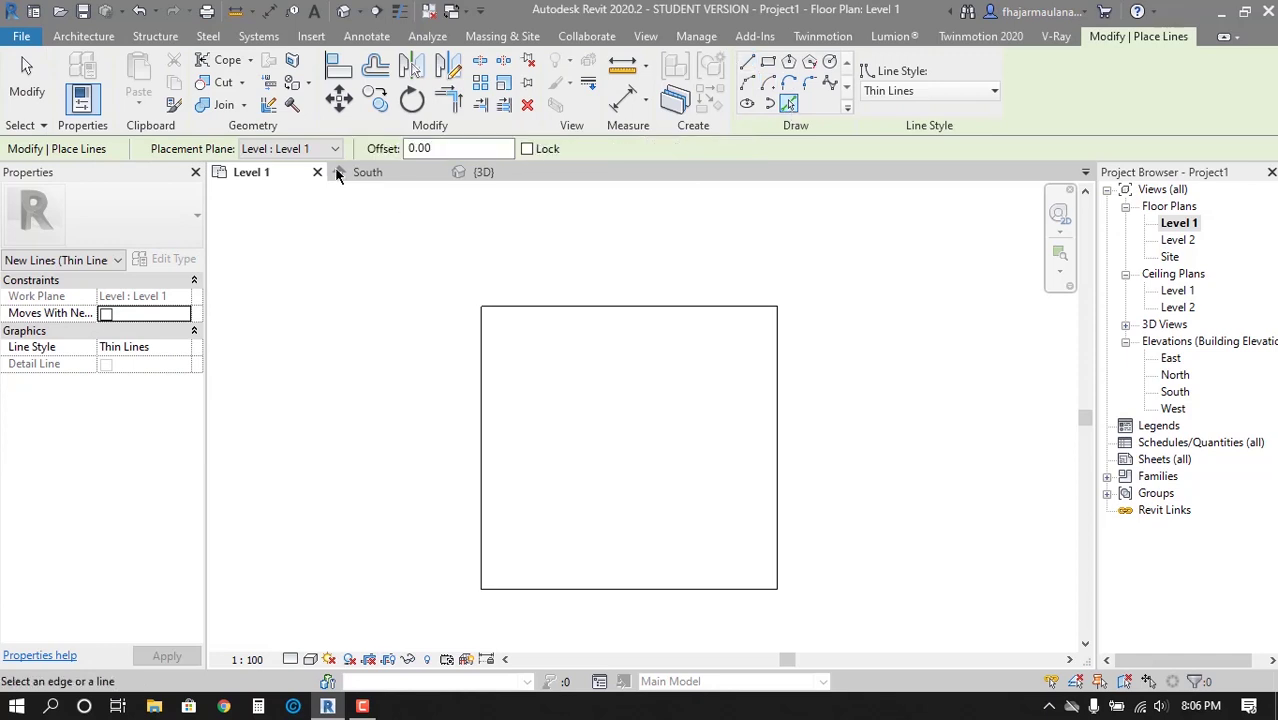
left_click(747, 62)
left_click(777, 306)
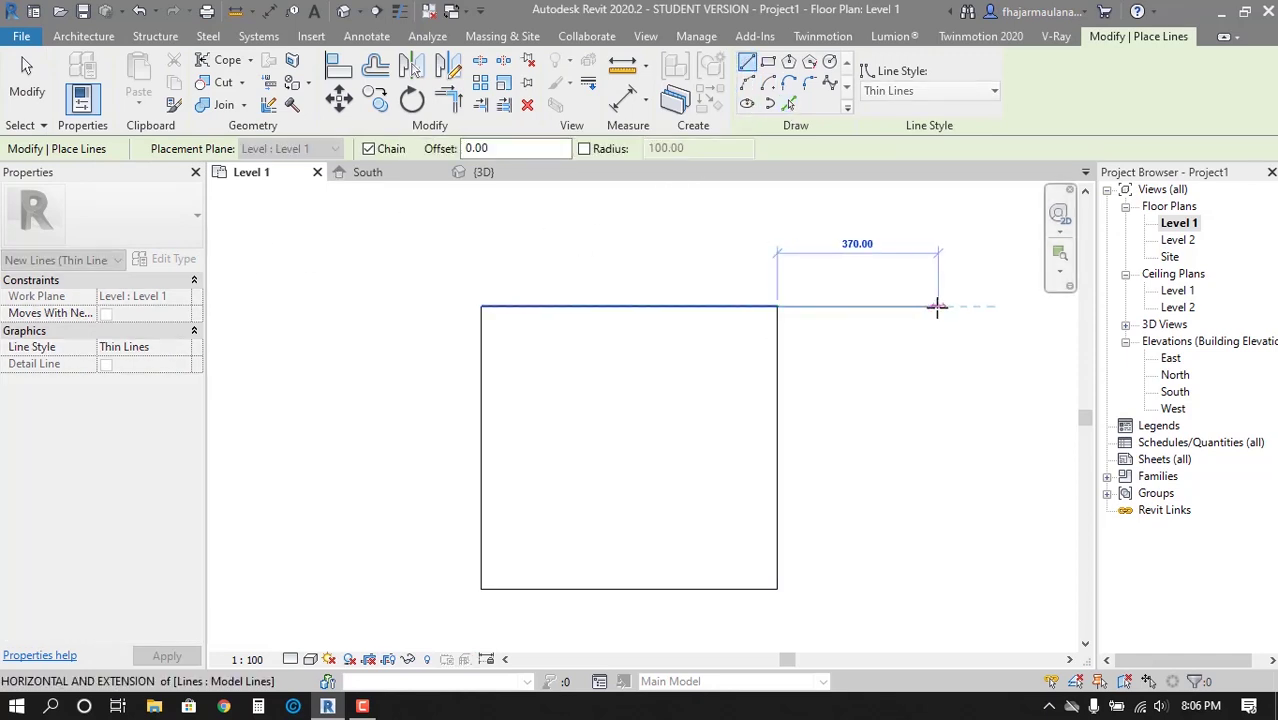
left_click(909, 232)
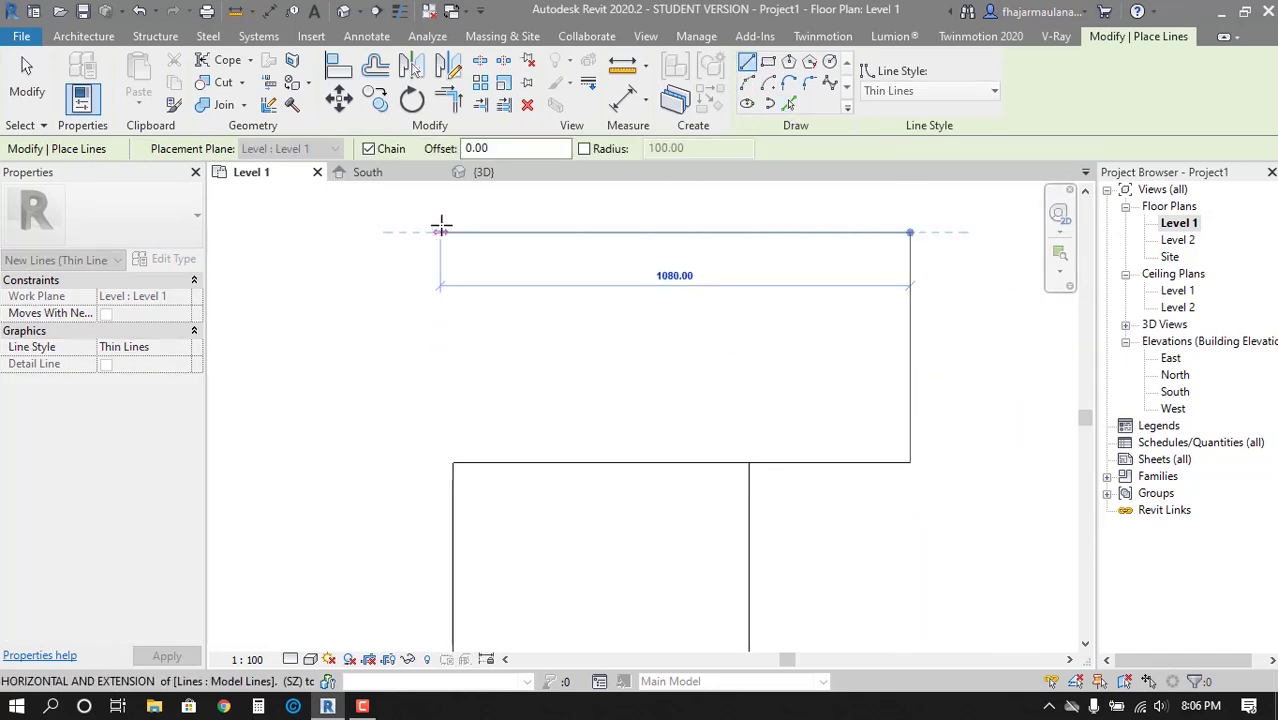
left_click(453, 231)
left_click(453, 462)
Draw the left strip room along the rectangle's left side
scroll(450, 500, "down", 1)
middle_click_drag(450, 500, 702, 479)
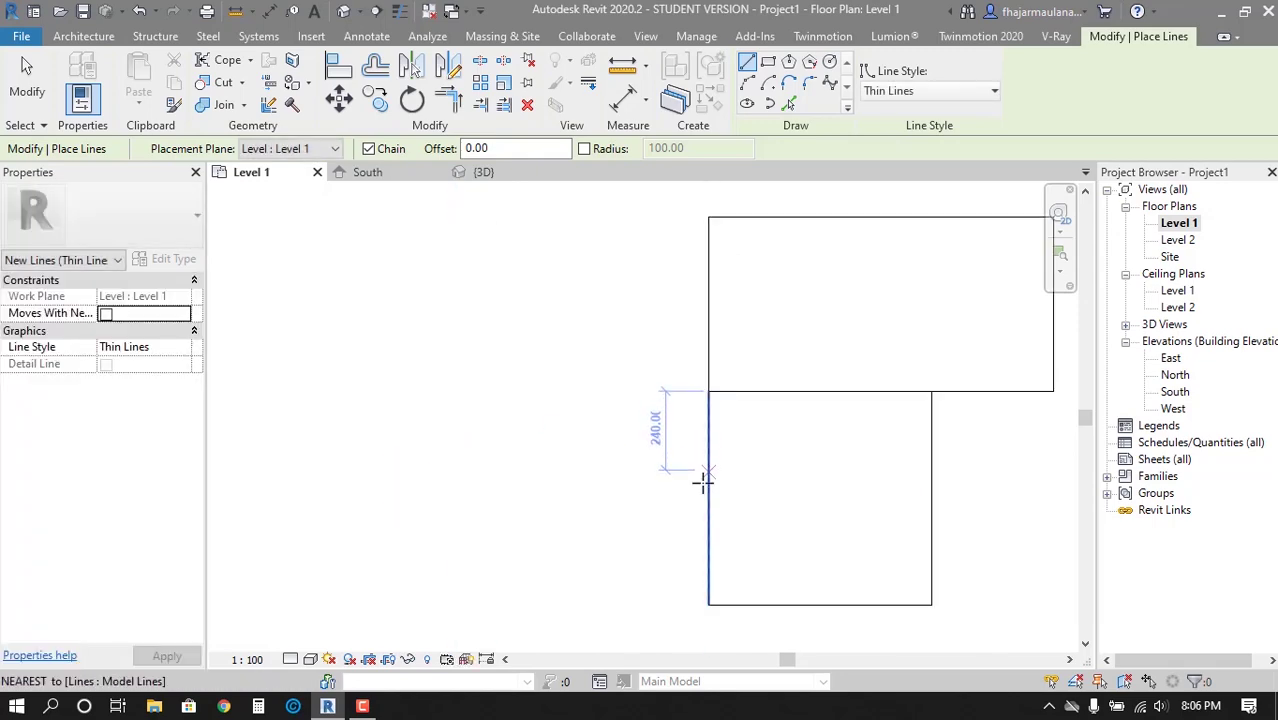
left_click(708, 604)
left_click(533, 604)
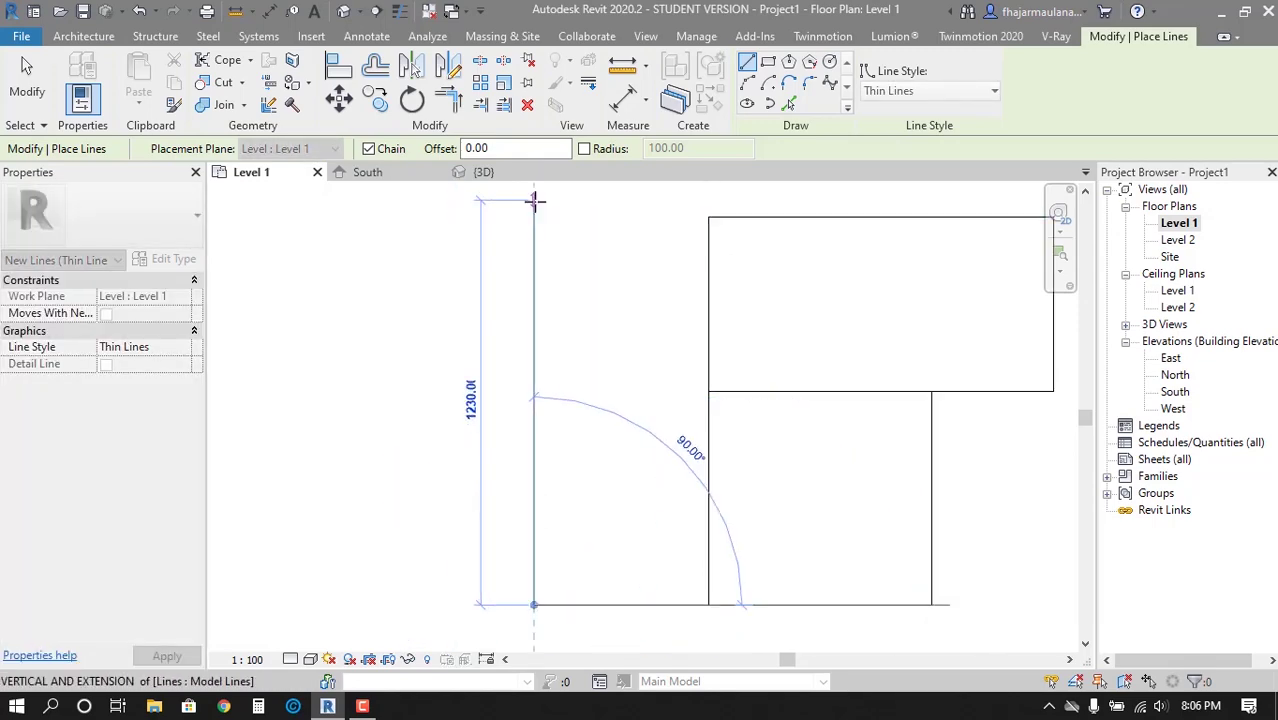
left_click(533, 217)
left_click(708, 217)
key("Escape")
key("Escape")
scroll(660, 398, "down", 1)
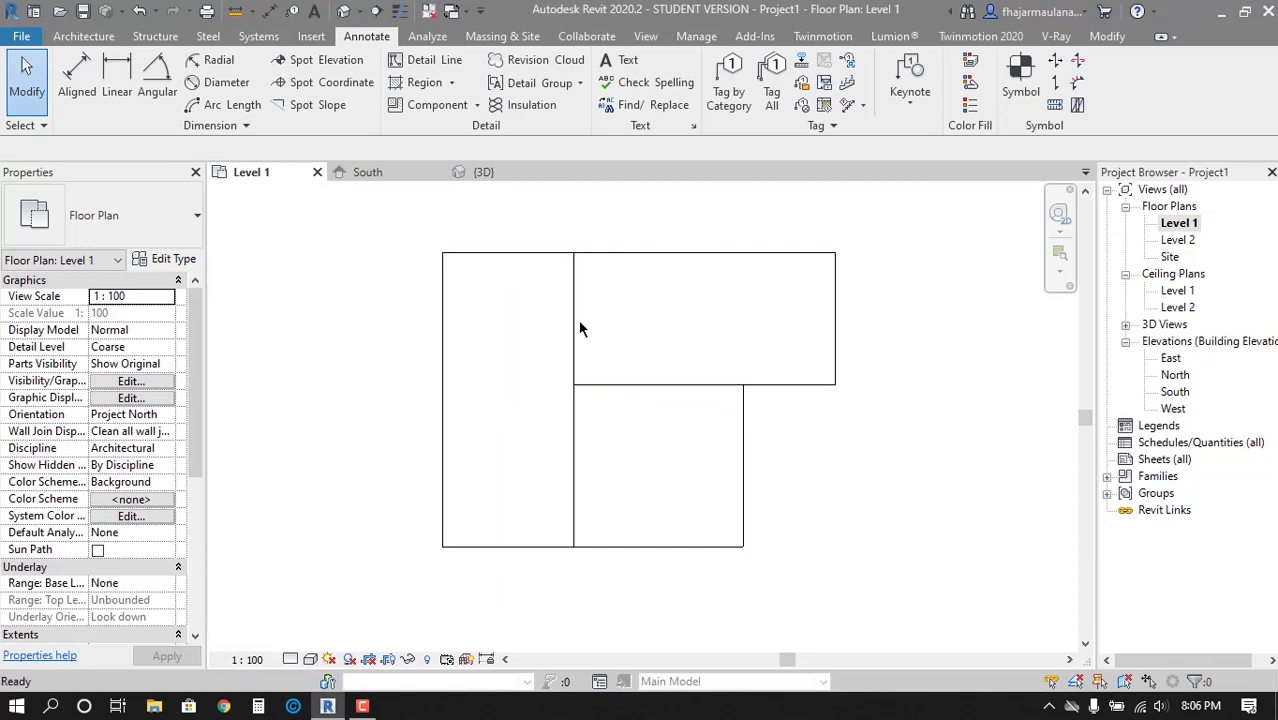
Select the left vertical line and restart the Model Line tool with LI
key("l")
key("i")
key("Escape")
key("Escape")
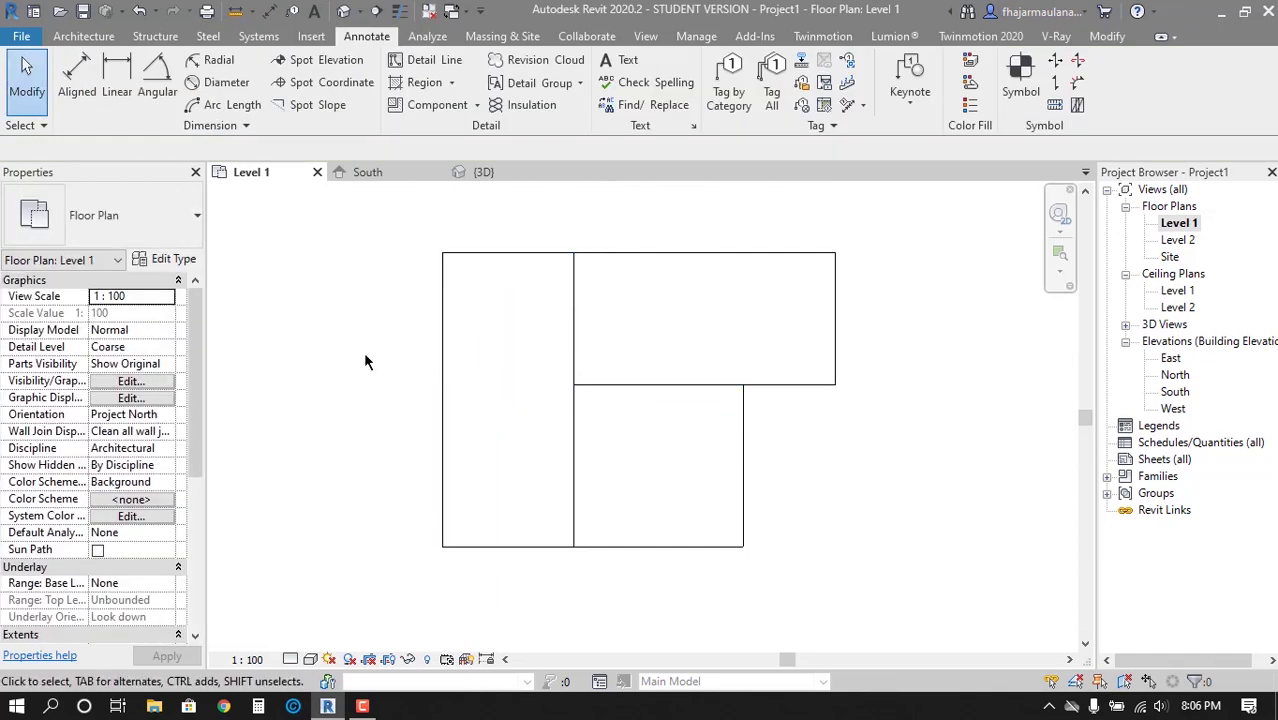
scroll(410, 395, "up", 3)
scroll(407, 444, "down", 2)
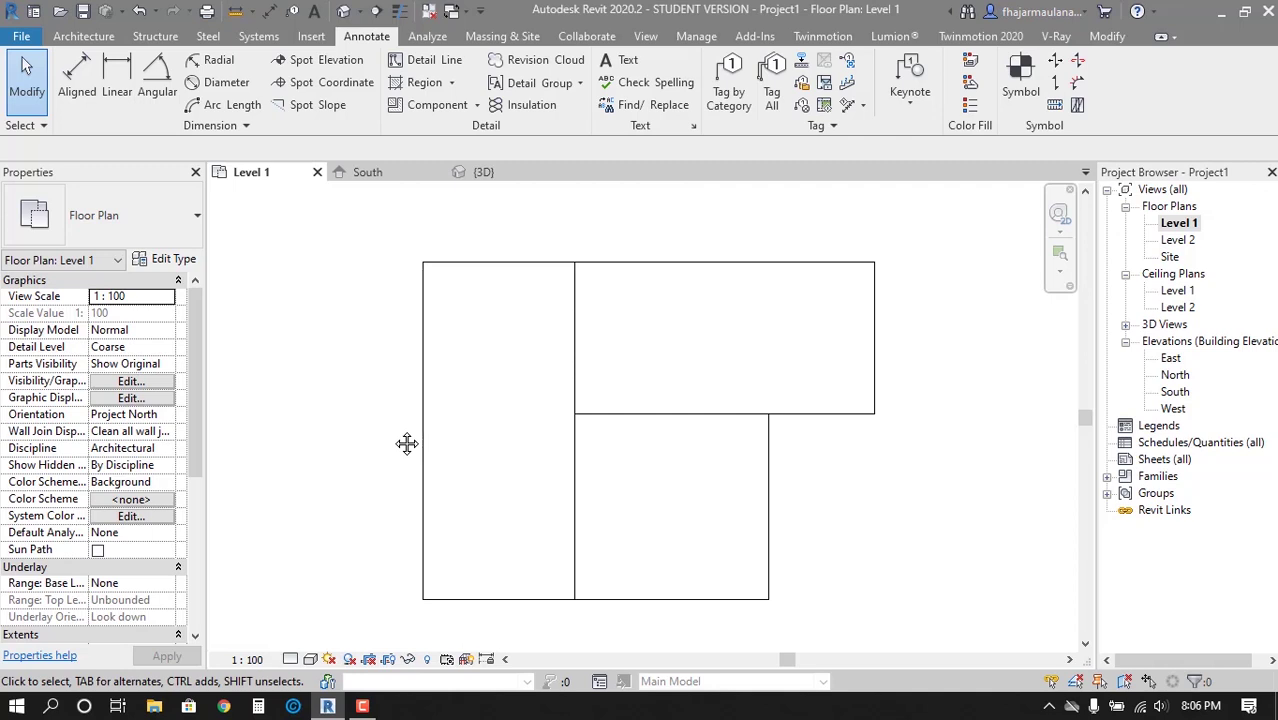
left_click(424, 369)
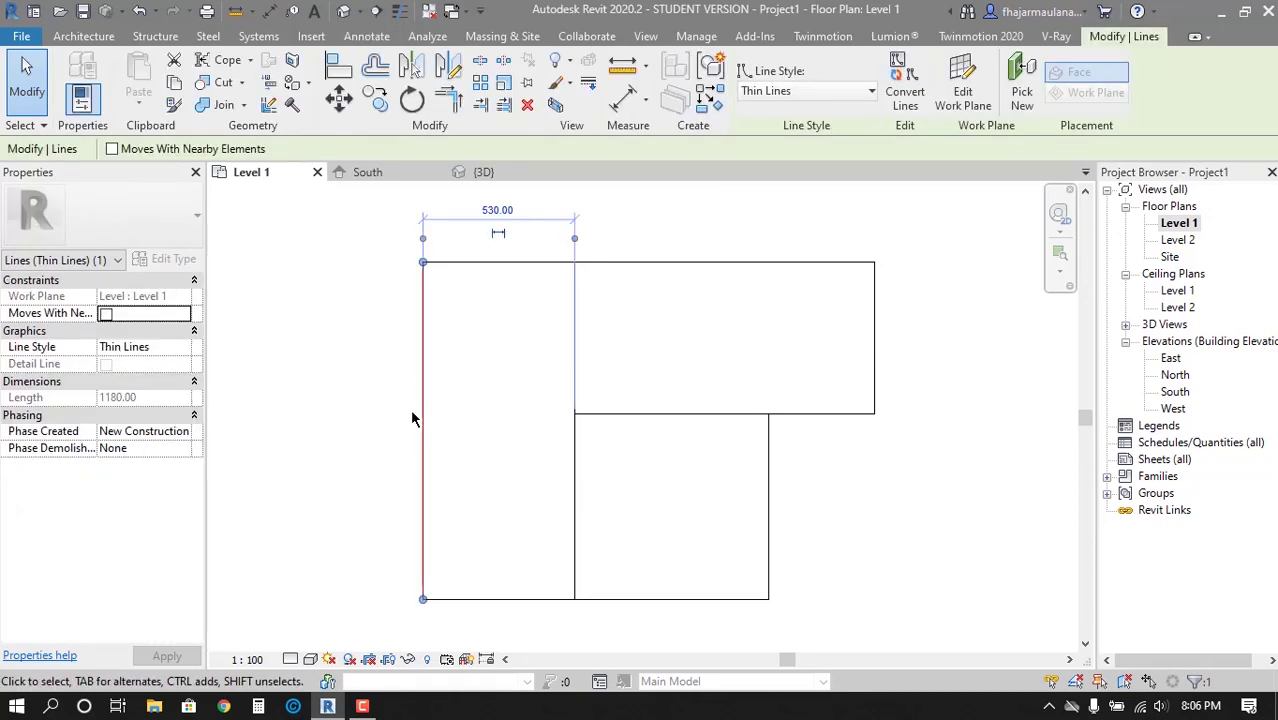
key("l")
key("i")
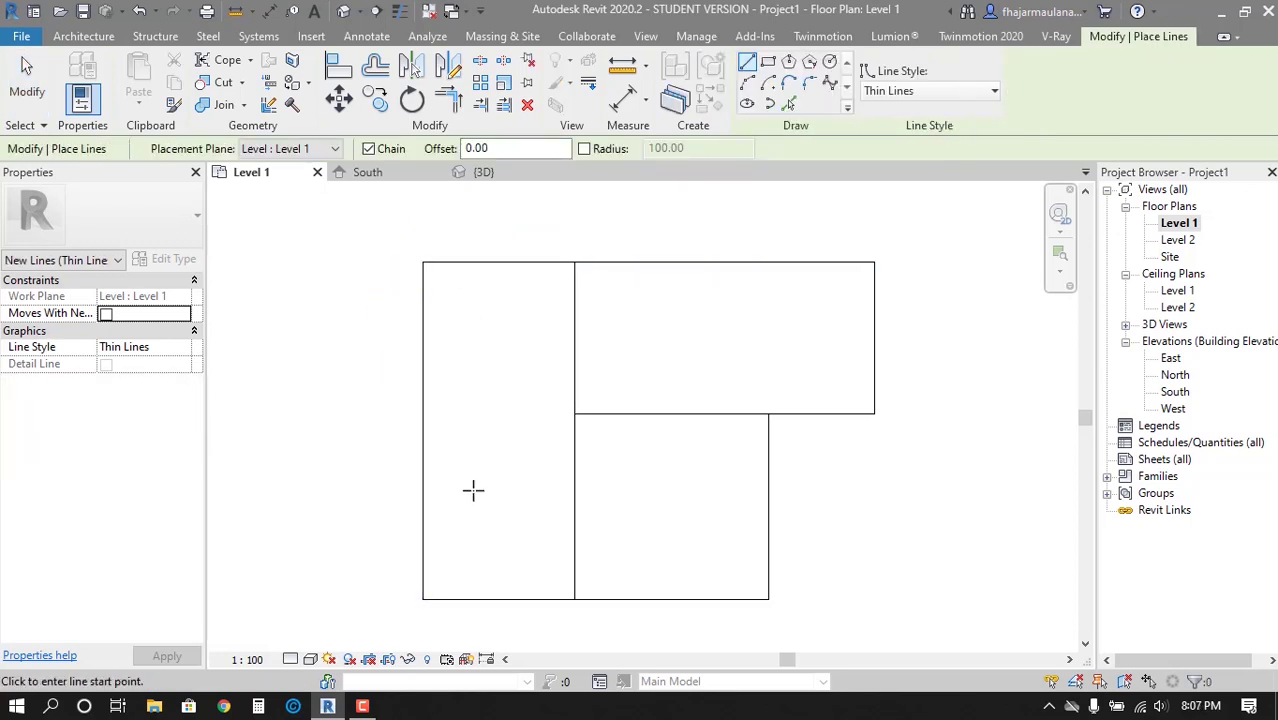
Using Pick Lines at offset 15, double the left room's top, bottom and right edges
left_click(788, 103)
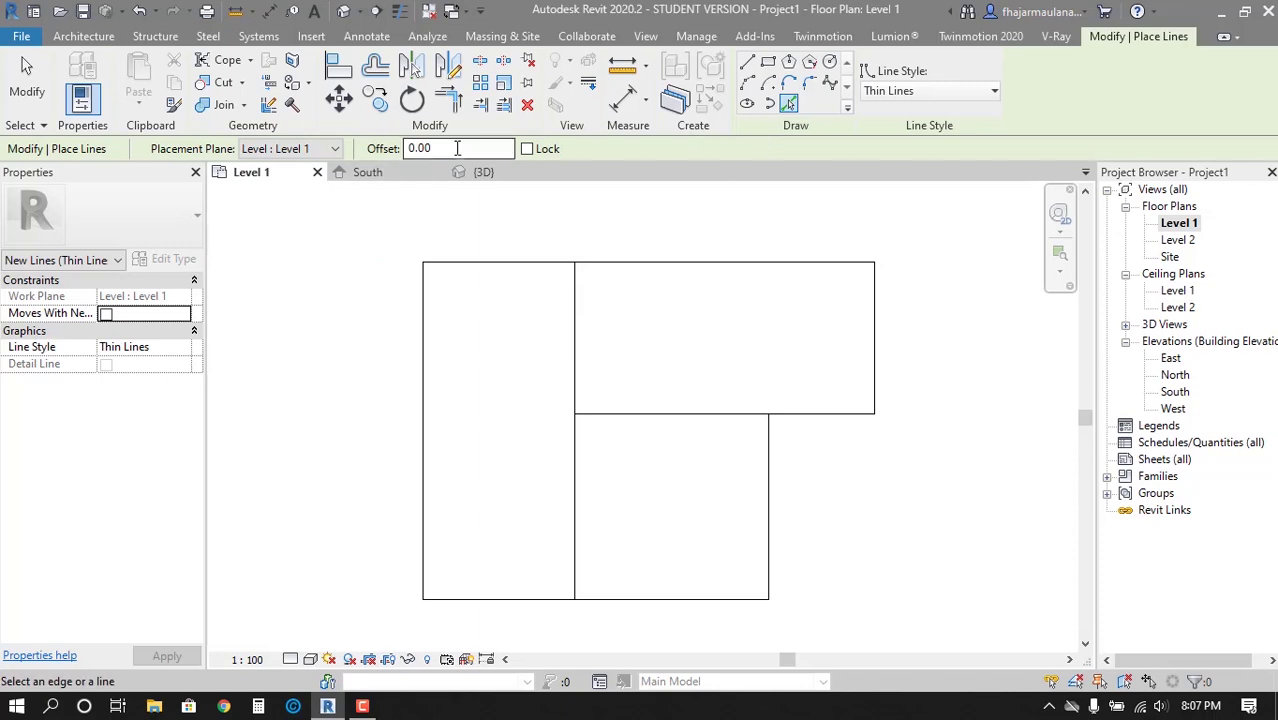
scroll(498, 253, "up", 2)
left_click(498, 265)
scroll(398, 484, "down", 2)
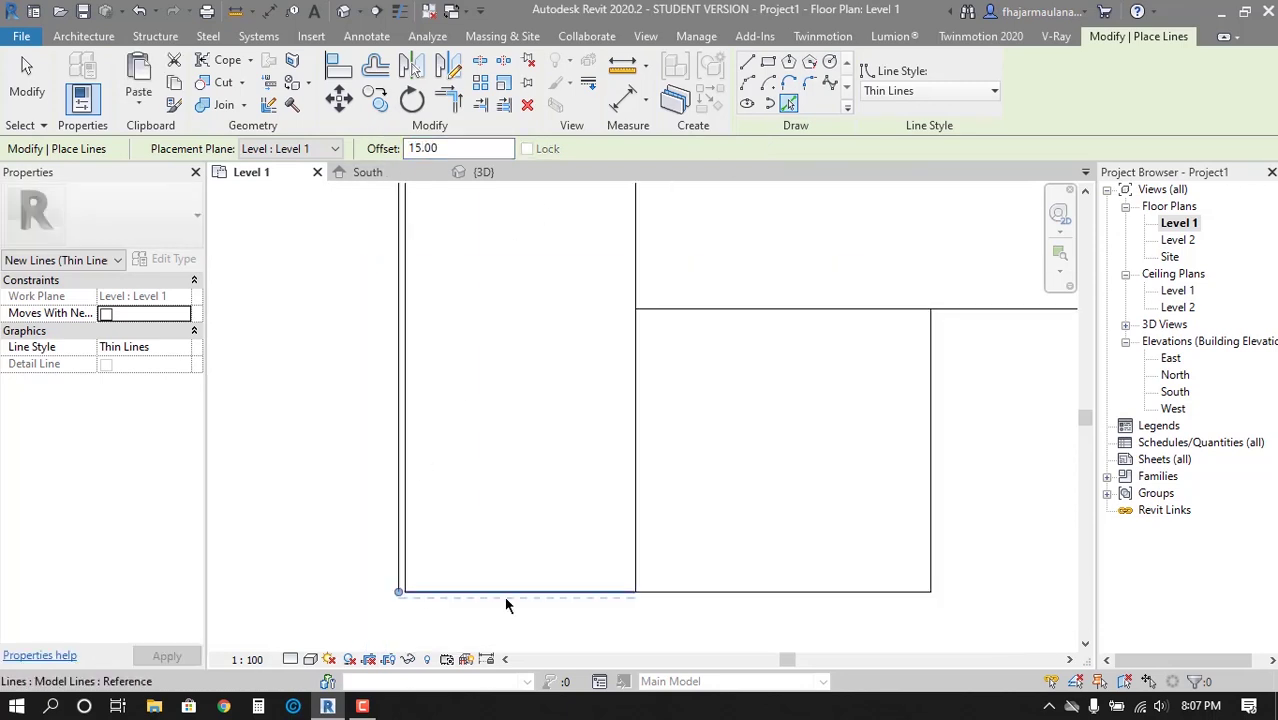
left_click(700, 594)
left_click(936, 500)
middle_click_drag(936, 500, 585, 564)
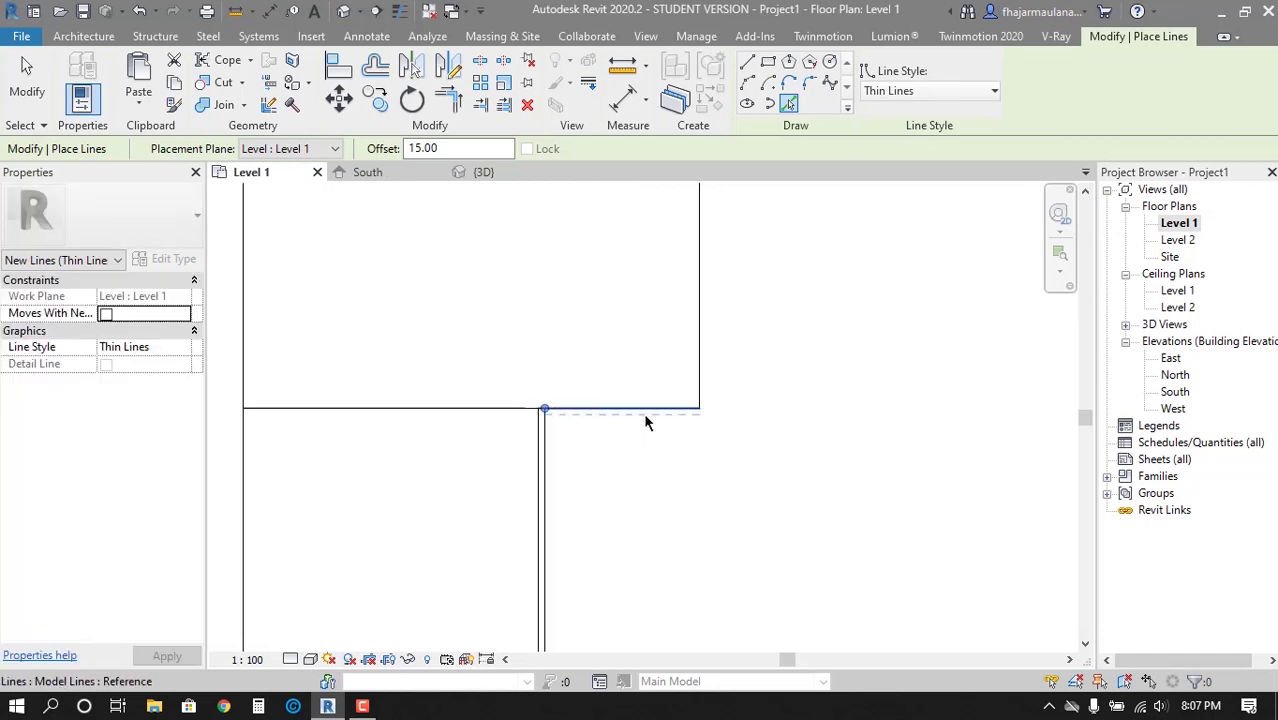
mouse_move(705, 341)
middle_mouse_down()
mouse_move(778, 503)
mouse_move(855, 460)
middle_mouse_up()
Double the upper room's top edge, the vertical wall and the inner partition edge
left_click(700, 285)
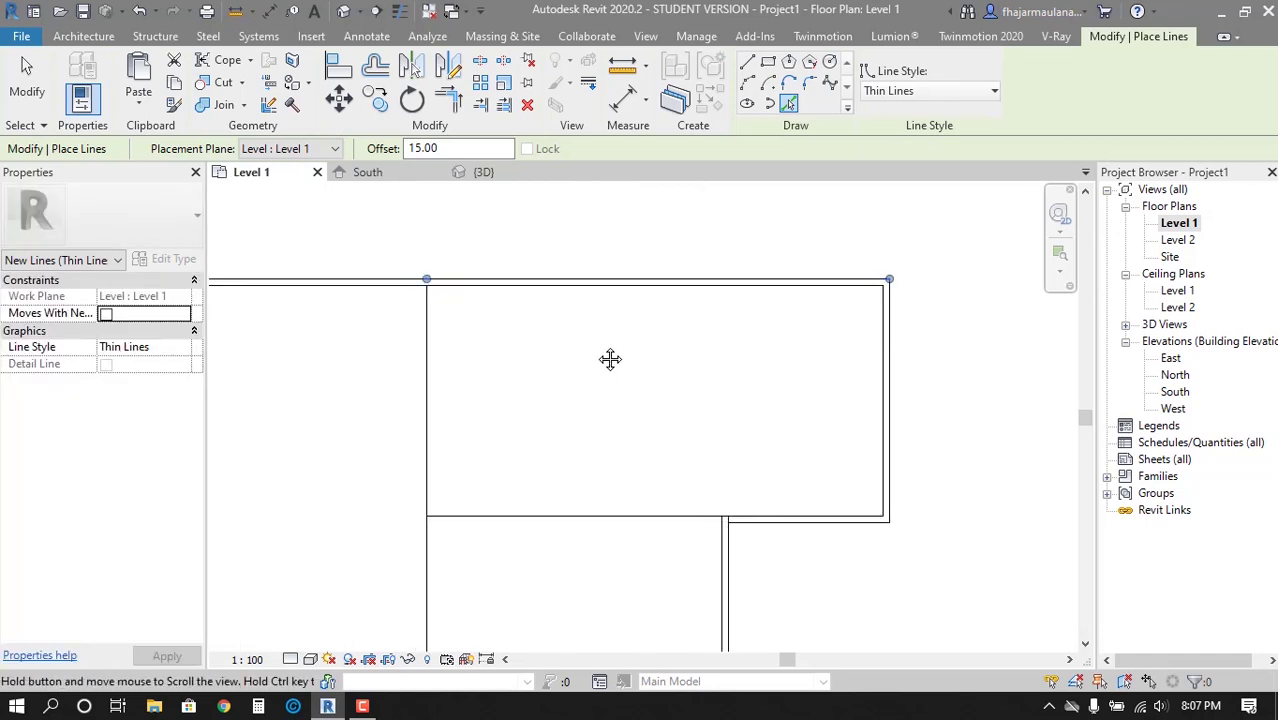
middle_click_drag(608, 357, 598, 291)
left_click(615, 388)
middle_click_drag(622, 436, 570, 331)
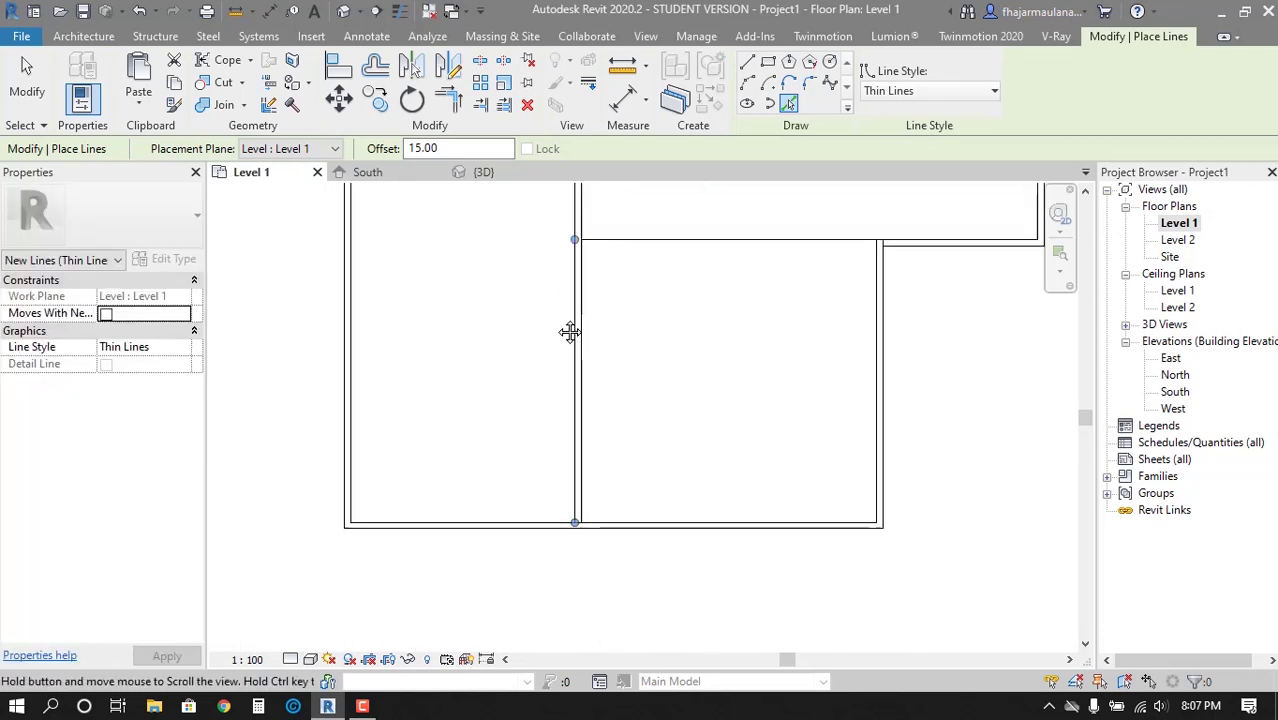
left_click(580, 233)
middle_click_drag(580, 233, 638, 421)
key("Escape")
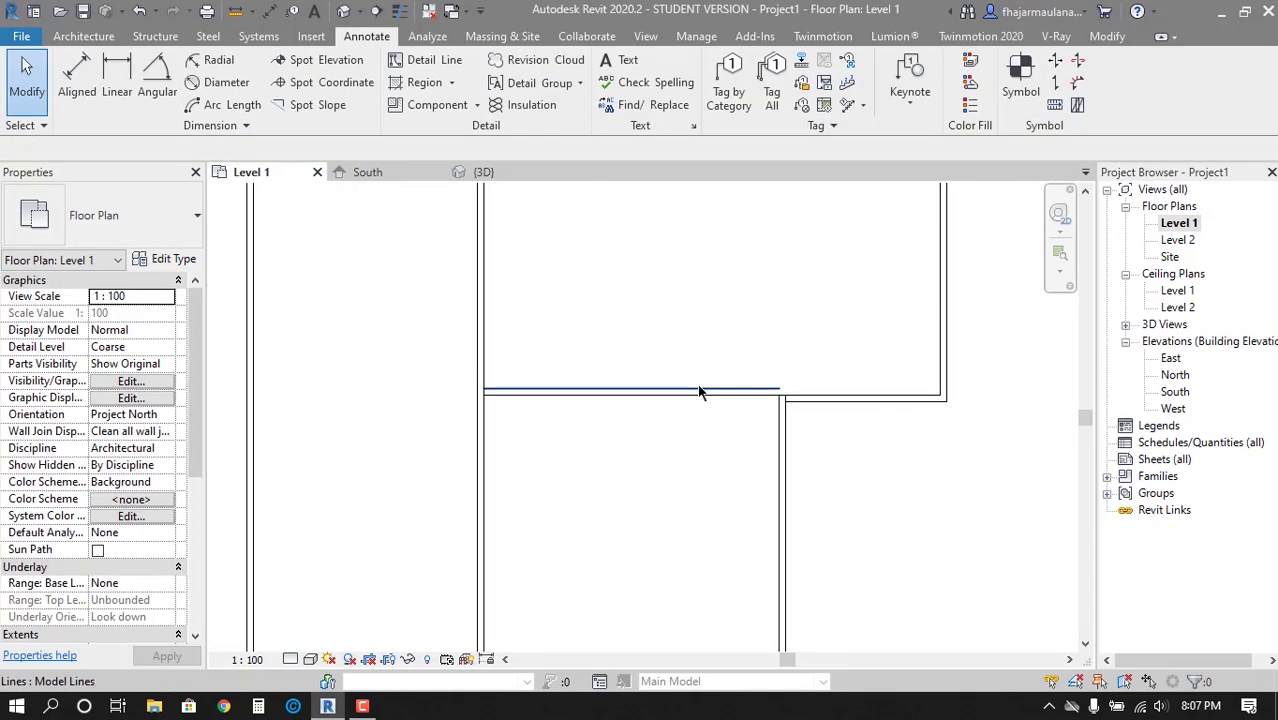
Delete the stray horizontal offset line and recheck the offset distance
left_click(699, 390)
key("Delete")
scroll(690, 410, "up", 1)
key("i")
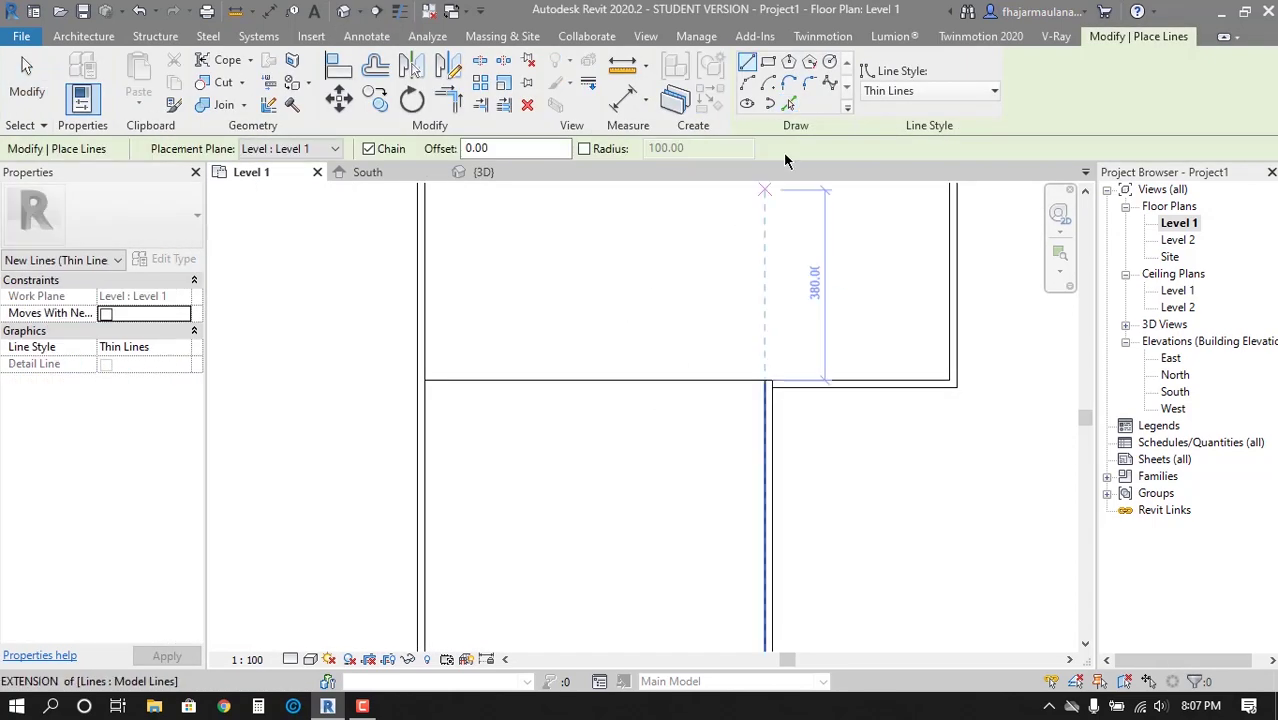
left_click(789, 103)
left_click(443, 149)
type("15")
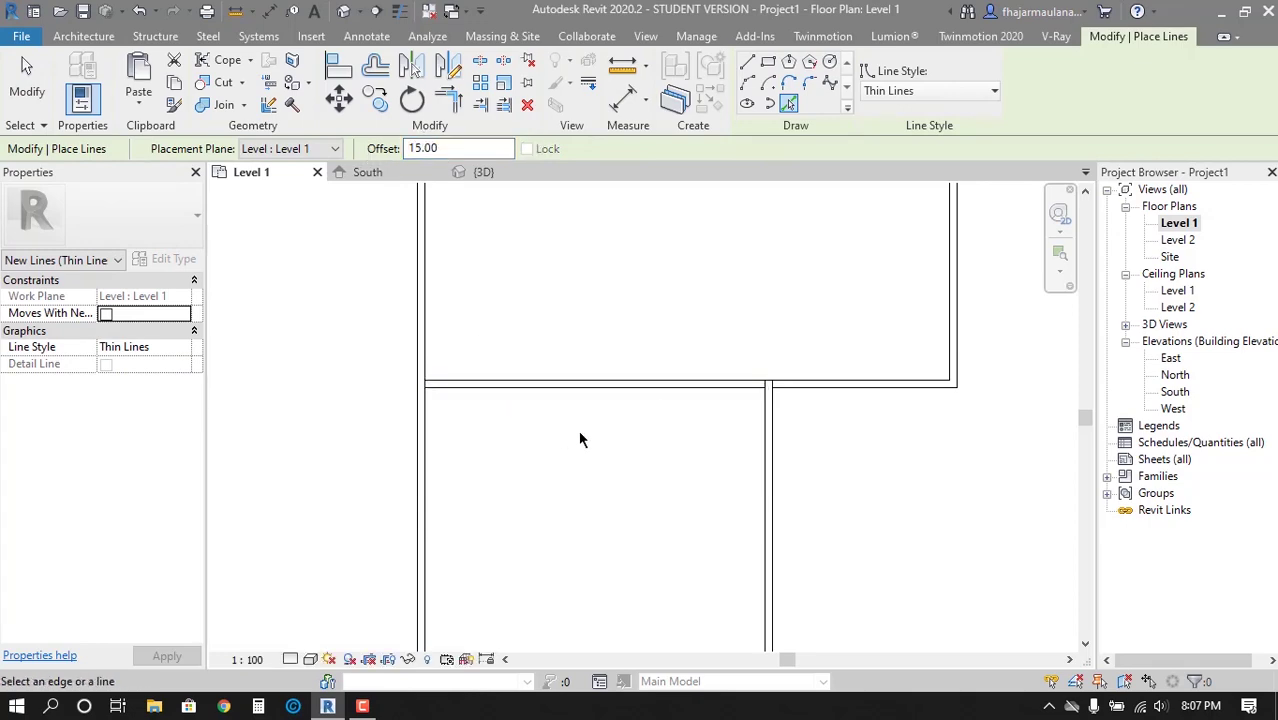
key("Escape")
key("Escape")
scroll(582, 437, "down", 2)
scroll(550, 469, "up", 2)
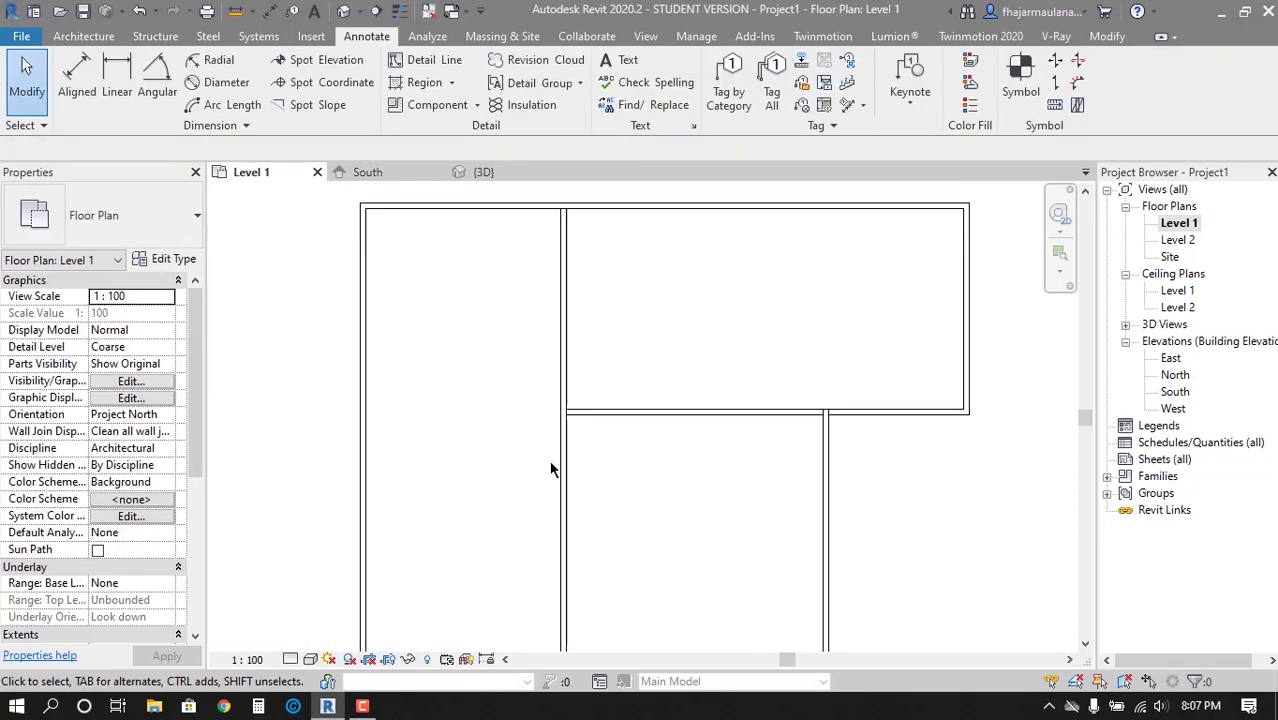
middle_click_drag(550, 469, 565, 494)
scroll(618, 530, "up", 1)
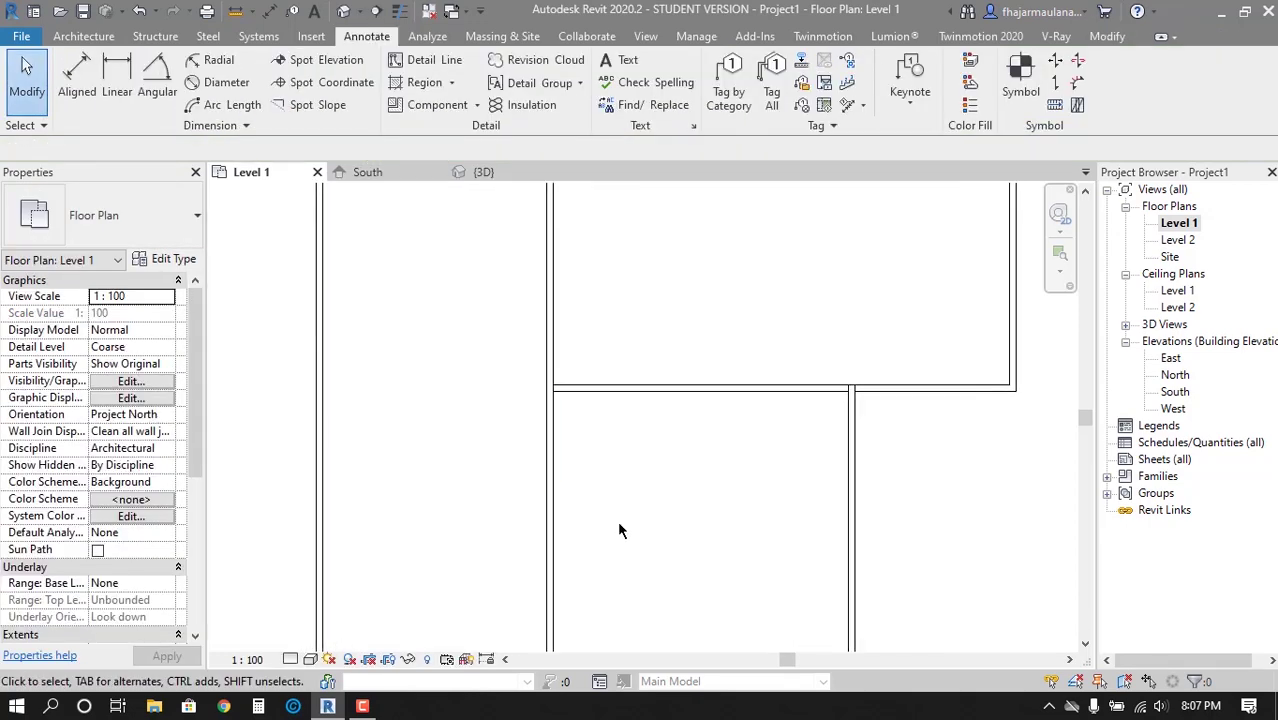
scroll(590, 518, "down", 1)
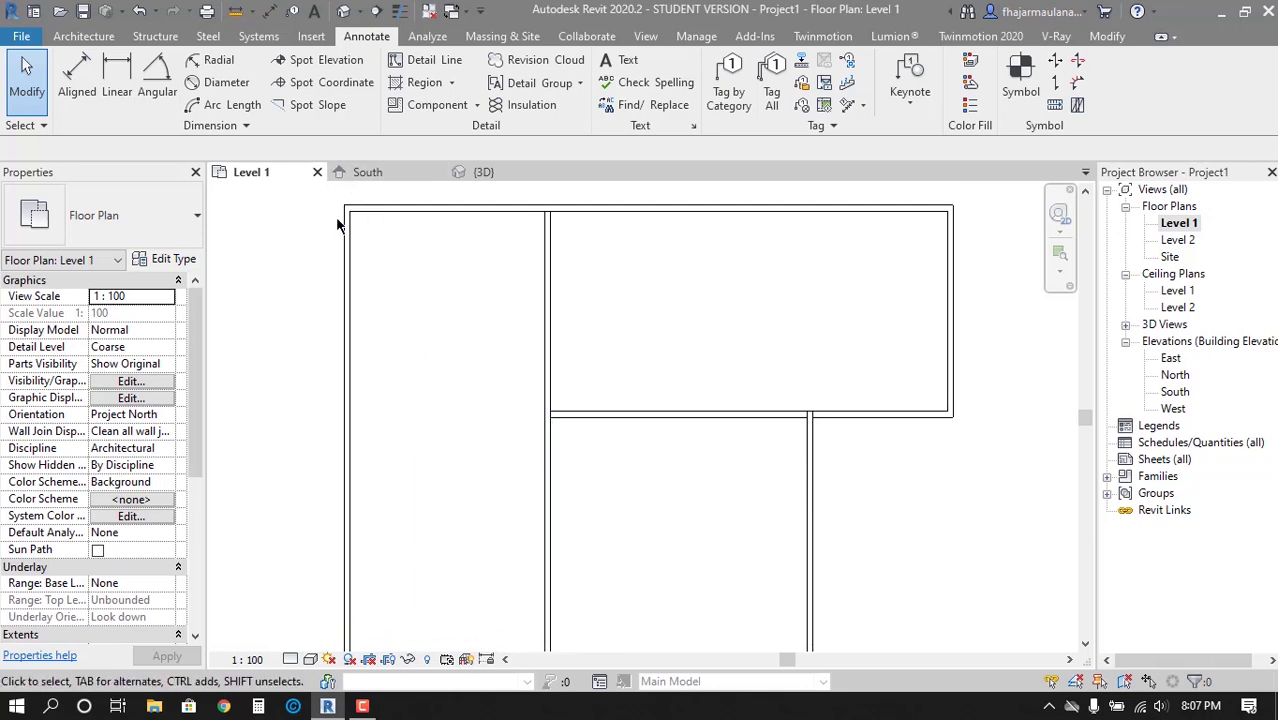
scroll(343, 210, "up", 2)
scroll(330, 235, "down", 1)
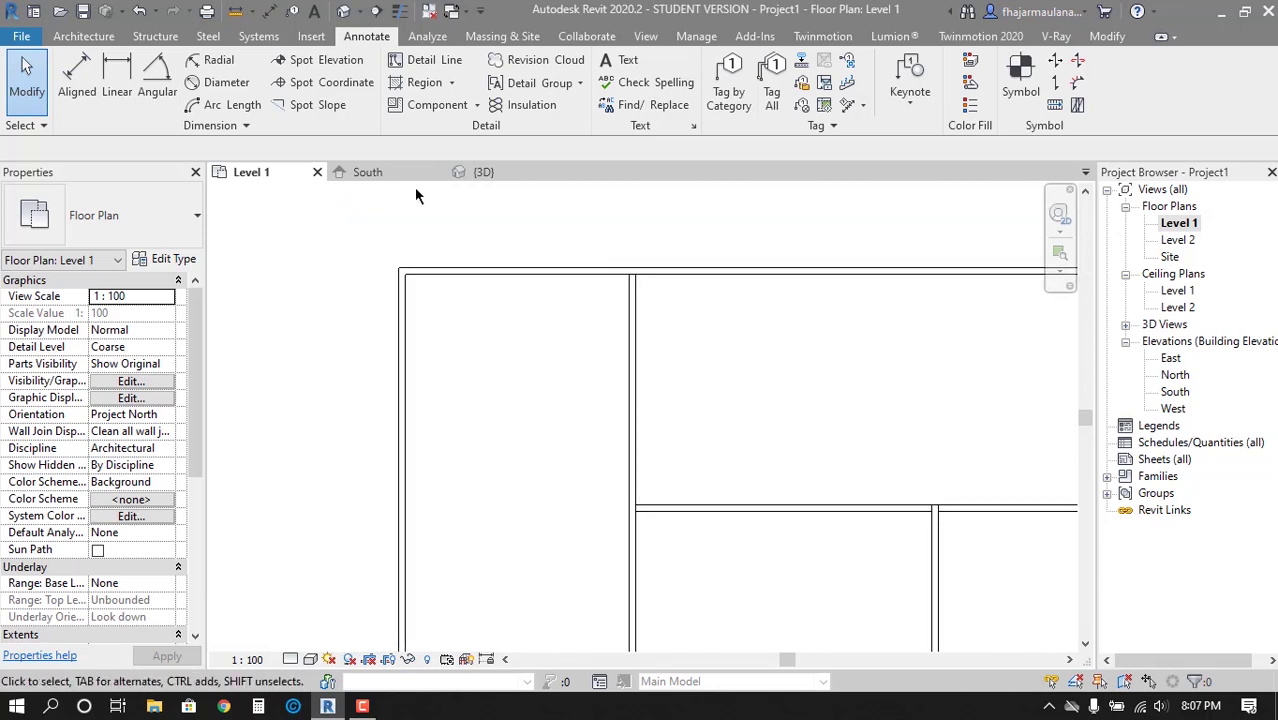
Start a filled region and trace the top, left and bottom outer wall edges
left_click(421, 87)
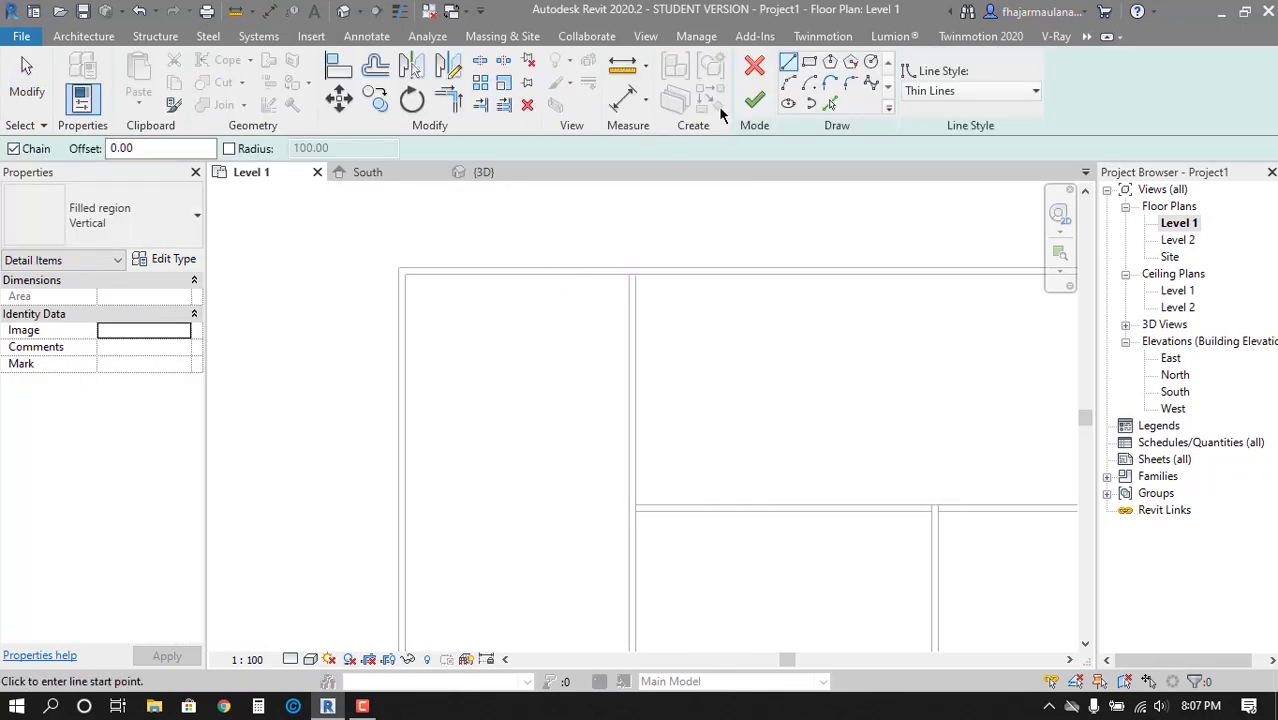
left_click(830, 106)
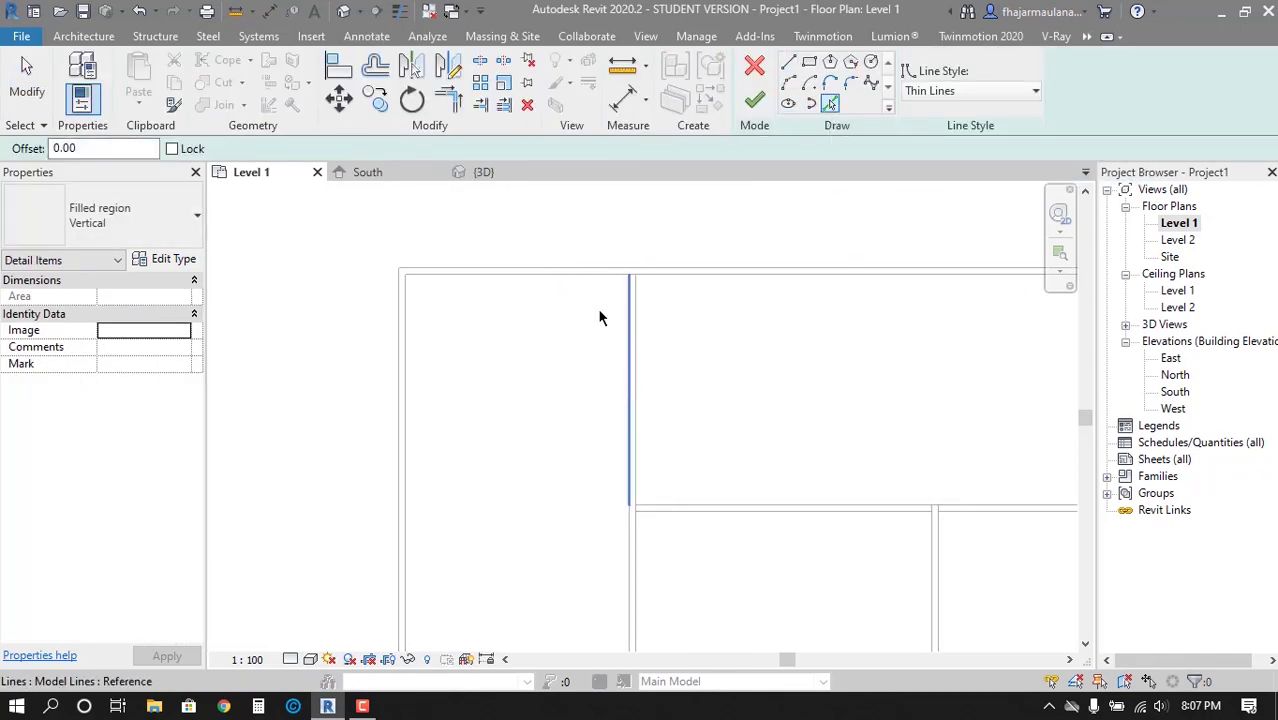
left_click(447, 276)
left_click(405, 440)
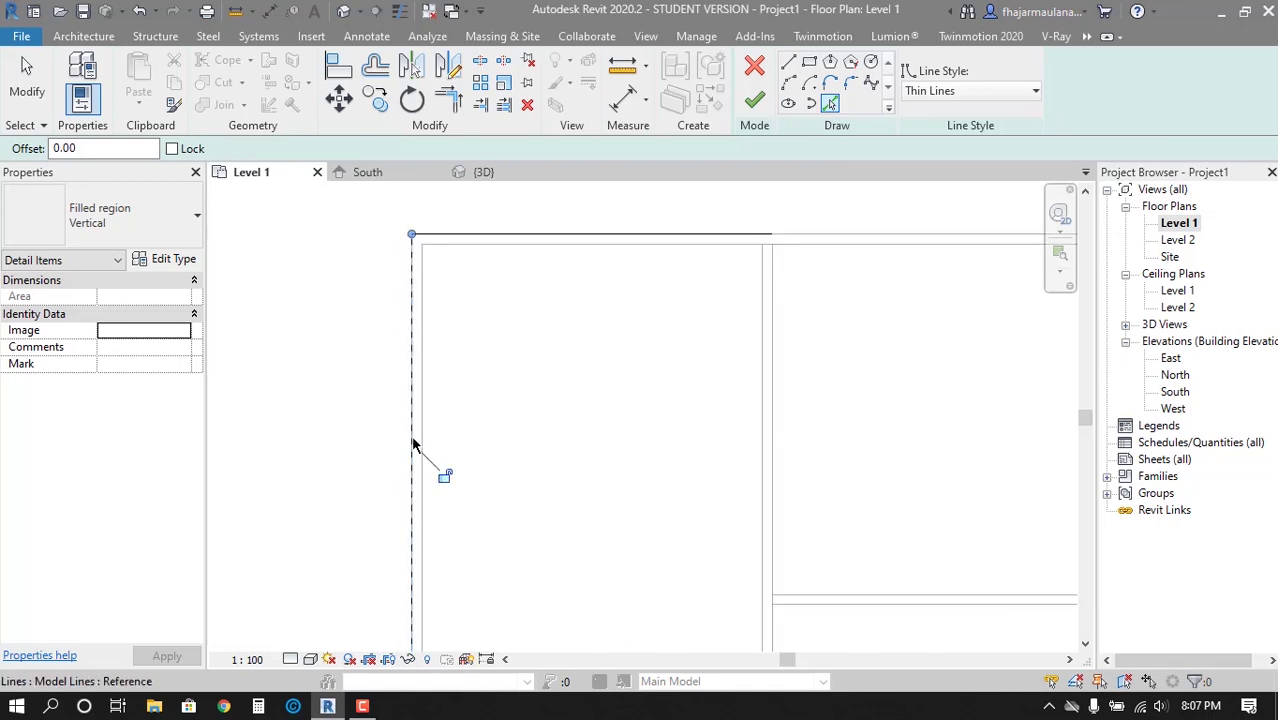
scroll(470, 330, "down", 5)
left_click(474, 433)
Add the remaining outer wall edges, including the right wall, to the boundary
middle_click_drag(474, 433, 513, 539)
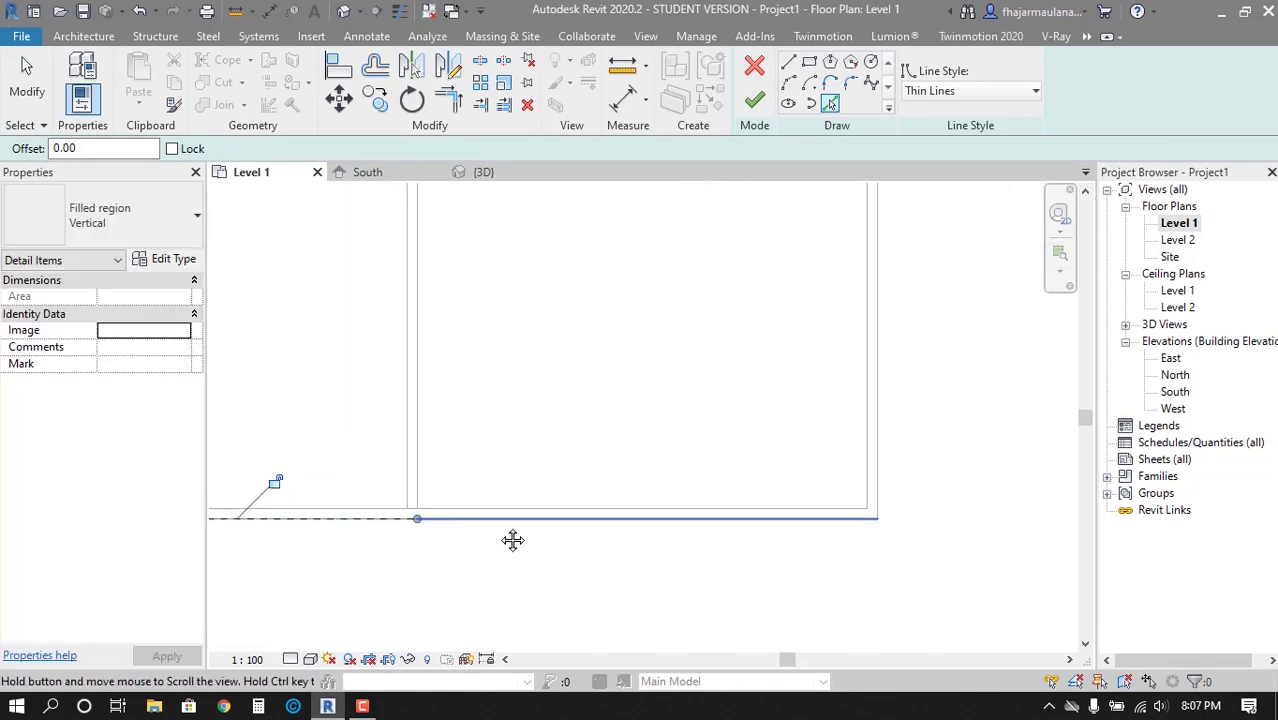
left_click(884, 483)
mouse_move(733, 555)
middle_mouse_down()
mouse_move(839, 331)
mouse_move(790, 470)
middle_mouse_up()
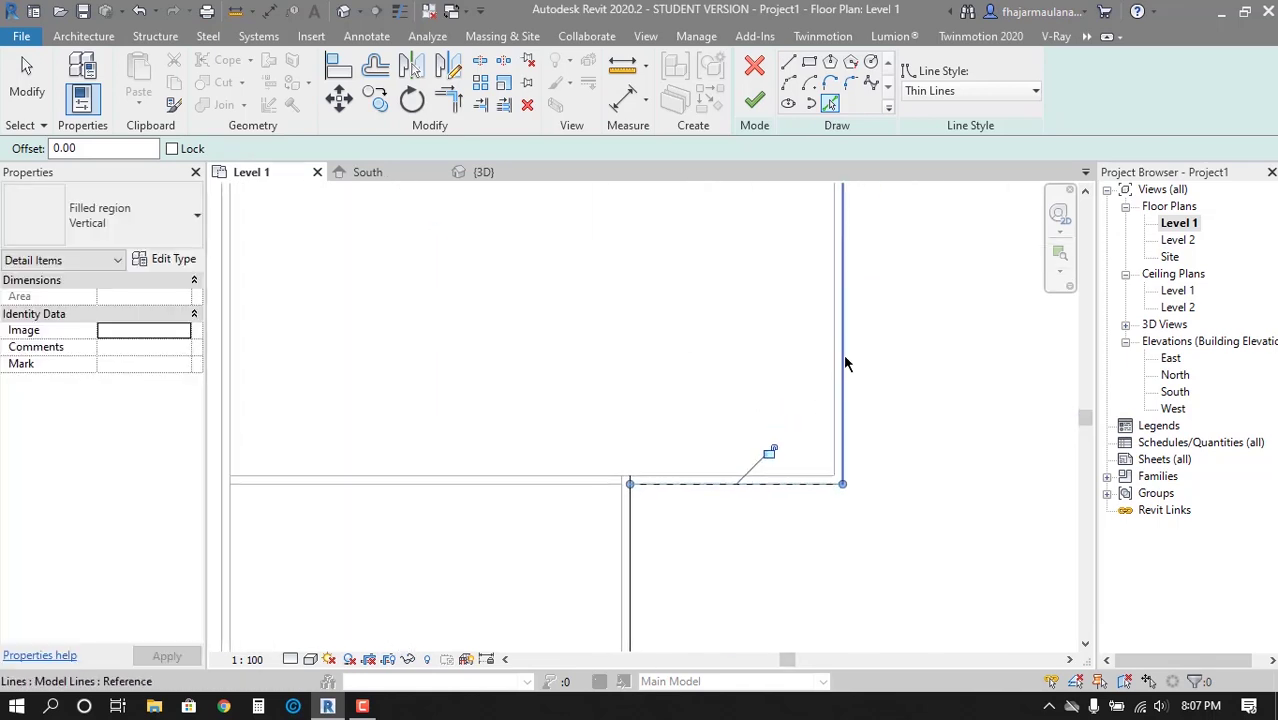
left_click(843, 355)
mouse_move(843, 355)
middle_mouse_down()
mouse_move(776, 459)
mouse_move(553, 305)
middle_mouse_up()
key("Escape")
Extend the top boundary line to the right edge with Trim/Extend to Corner (TR)
key("t")
key("r")
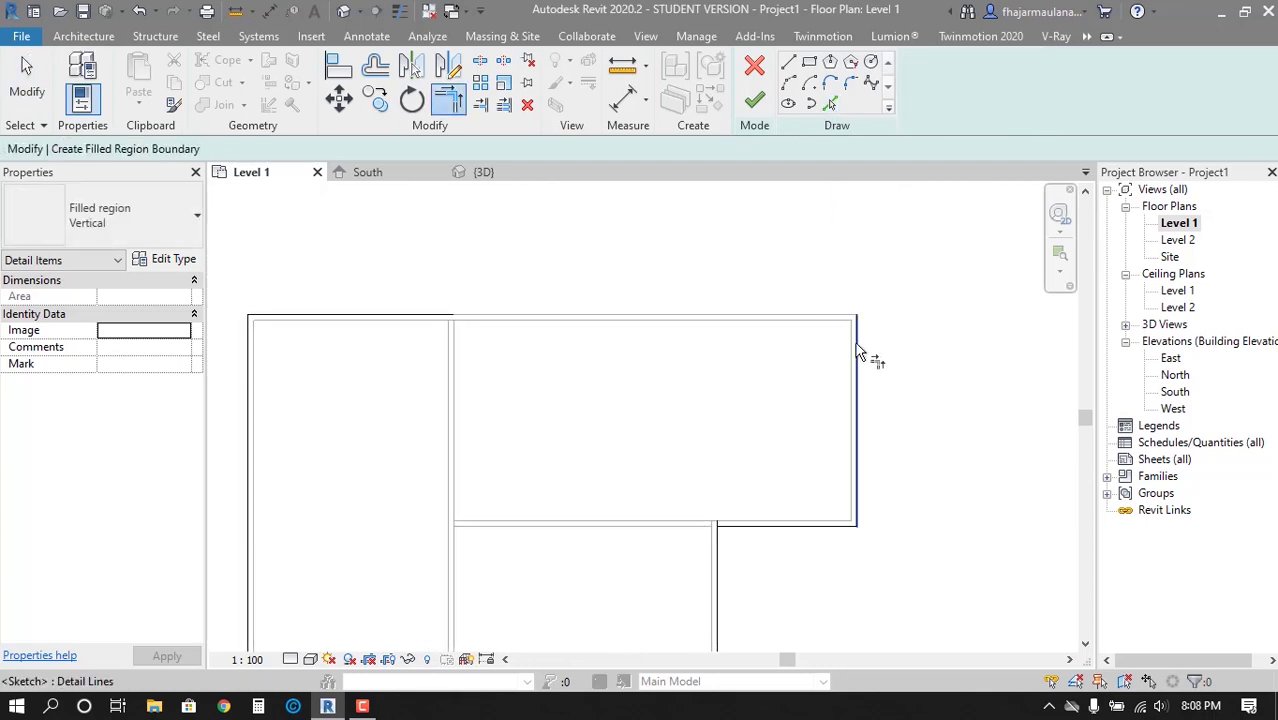
left_click(858, 357)
left_click(448, 318)
middle_click_drag(461, 461, 515, 377)
key("Escape")
middle_click_drag(668, 328, 648, 588)
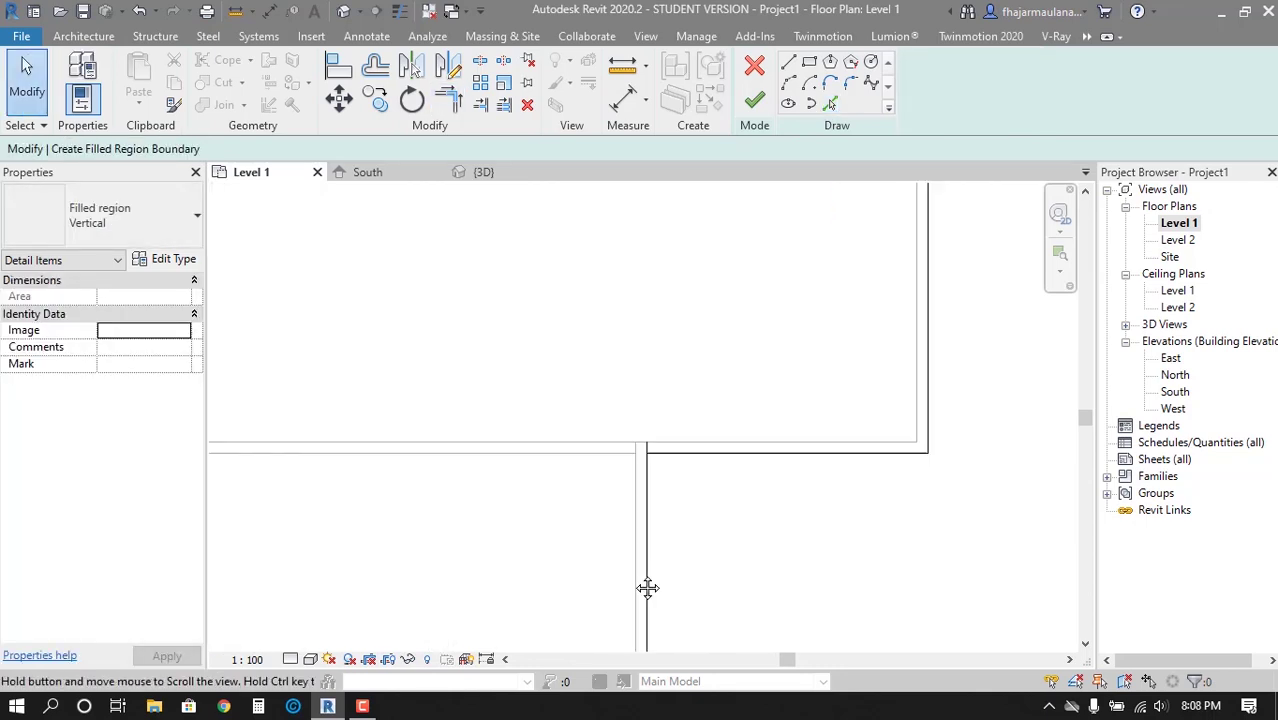
middle_click_drag(765, 434, 777, 358)
scroll(790, 385, "up", 3)
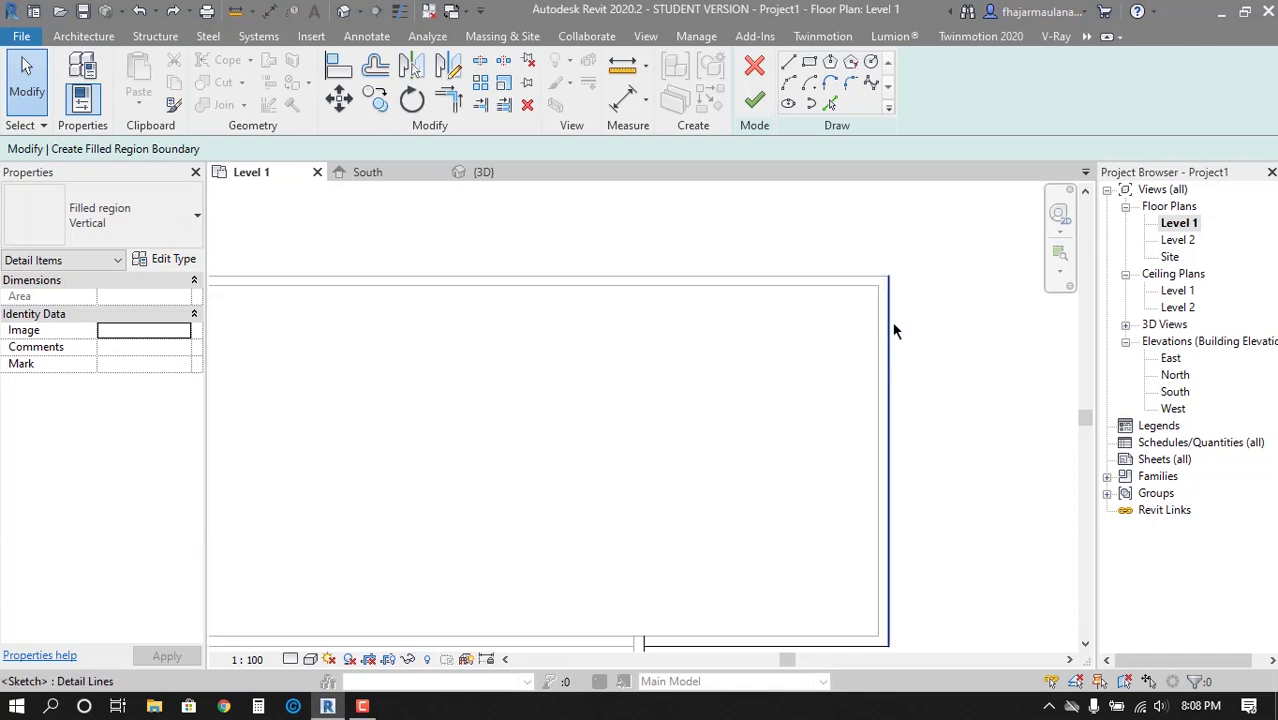
scroll(605, 340, "down", 2)
middle_click_drag(613, 348, 668, 351)
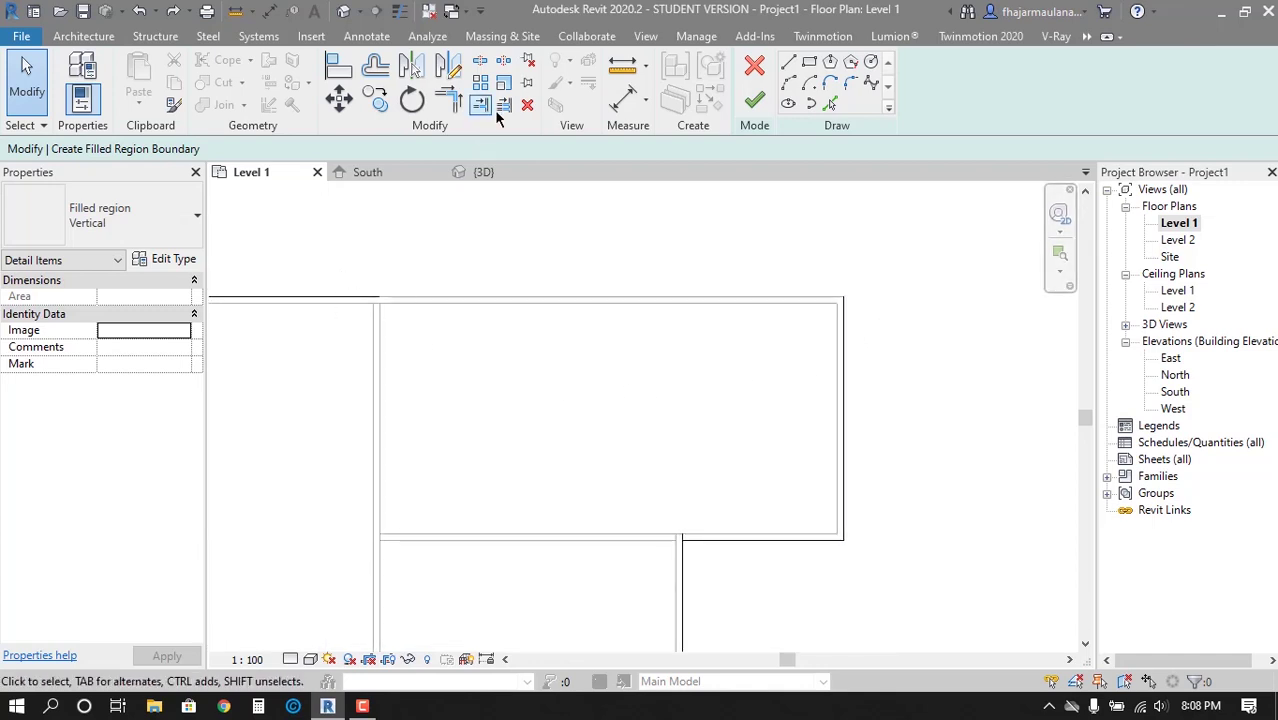
Join the top line to the right vertical line and close the inner wall junction corner
key("t")
key("r")
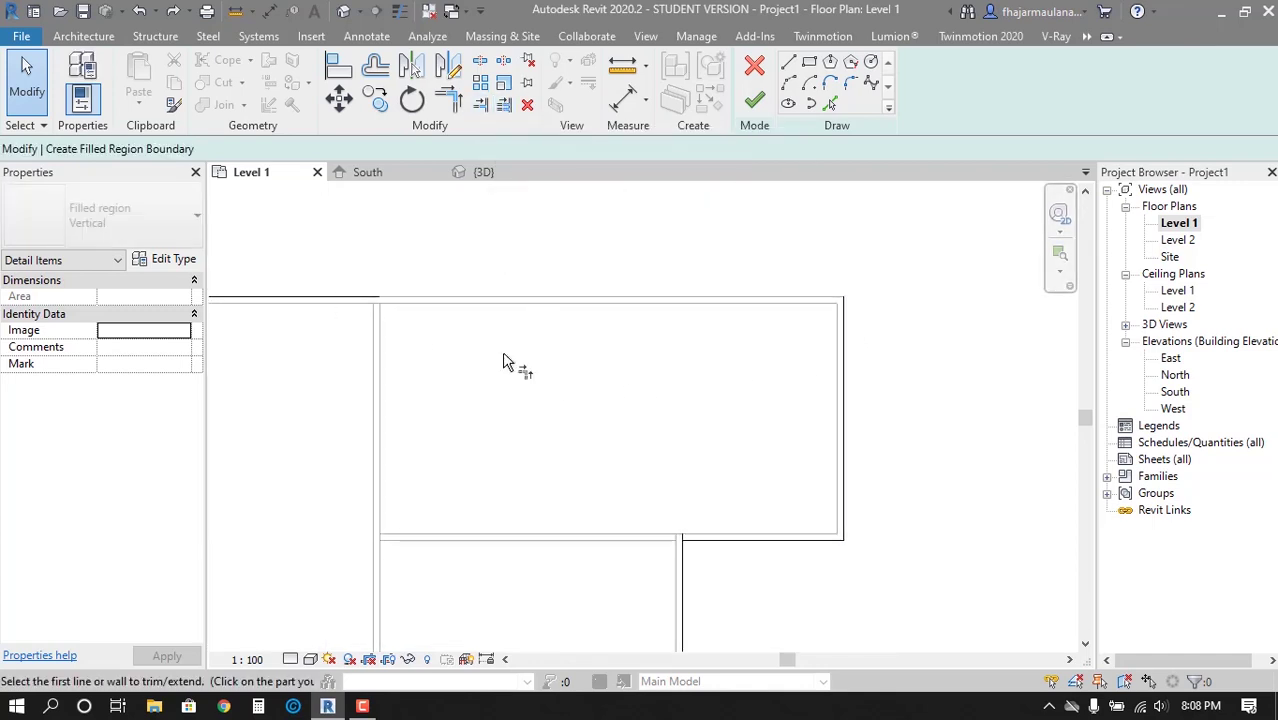
left_click(365, 296)
left_click(850, 366)
middle_click_drag(787, 564, 825, 425)
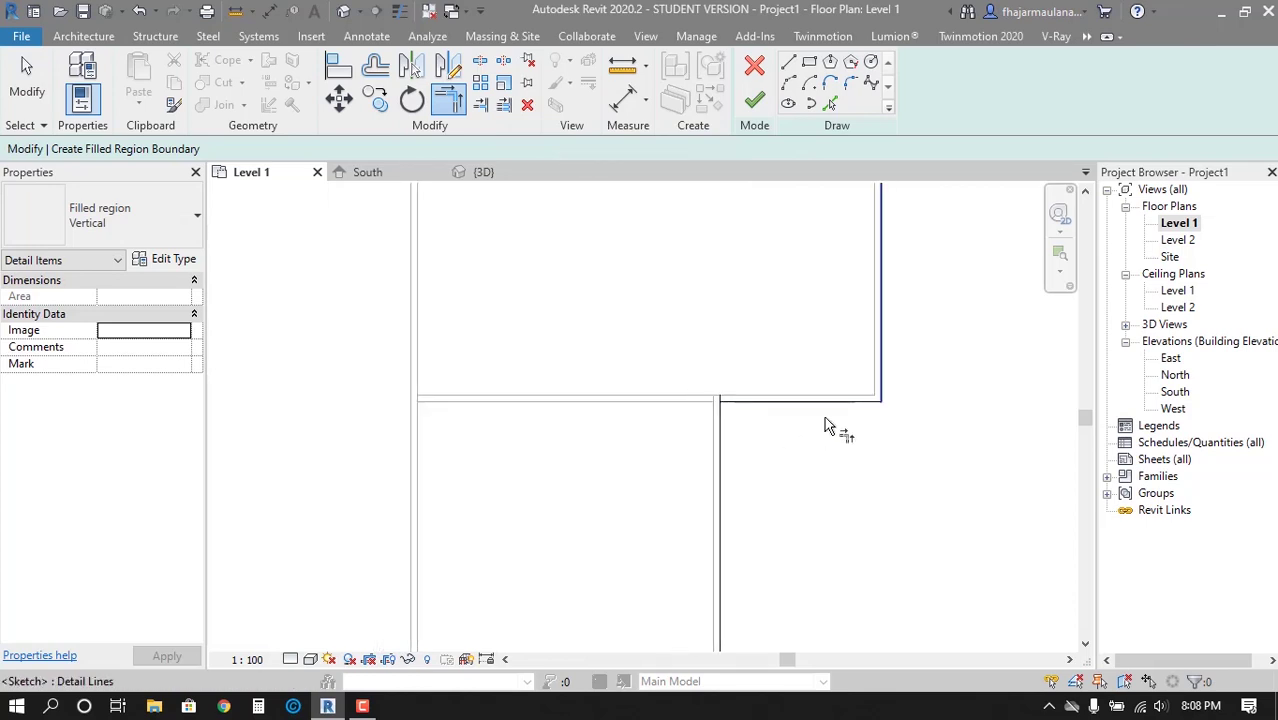
scroll(727, 412, "up", 5)
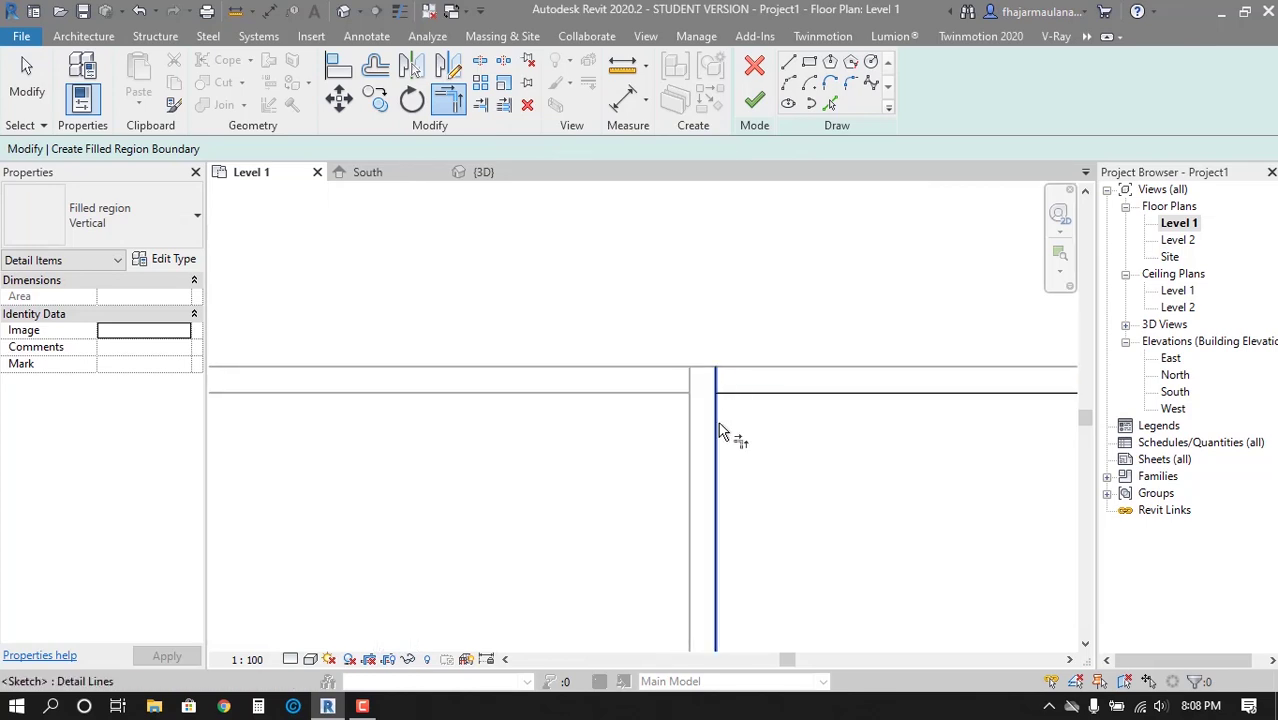
left_click(716, 425)
left_click(737, 396)
scroll(740, 402, "down", 3)
scroll(697, 399, "down", 2)
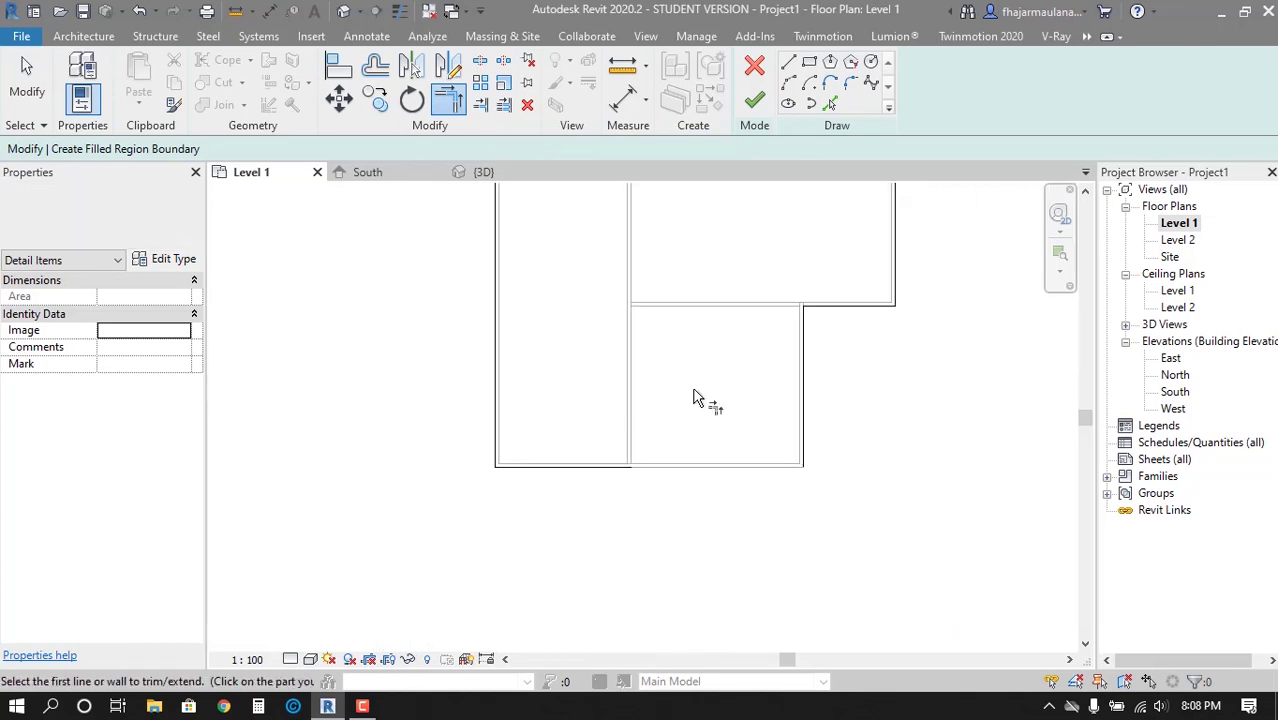
Pick the right wall and the vertical corner wall as filled-region boundary lines
scroll(802, 465, "up", 1)
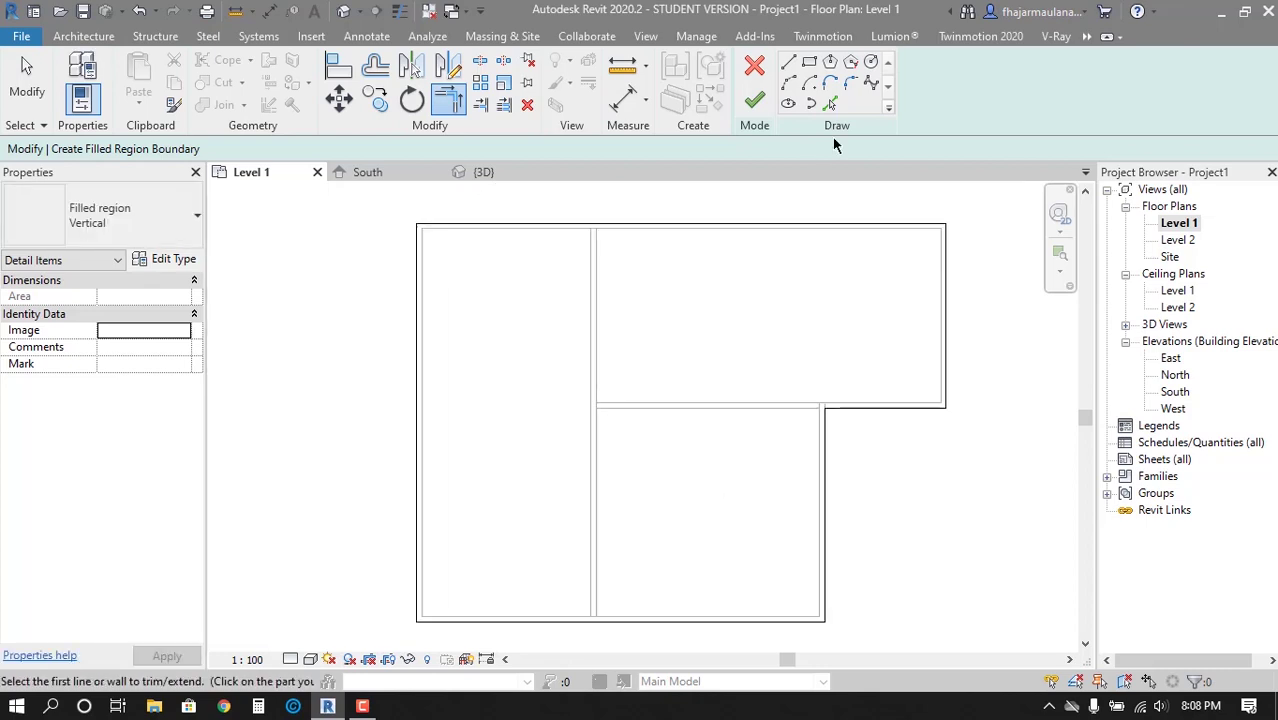
left_click(832, 105)
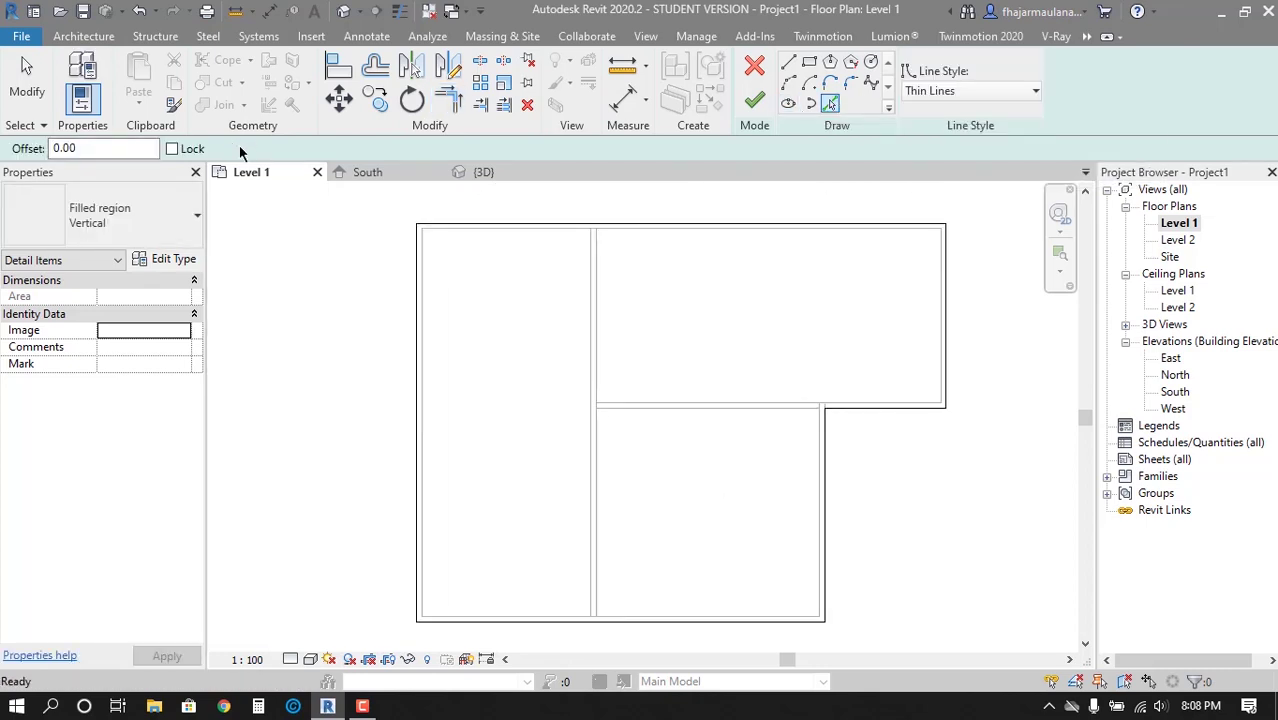
scroll(455, 250, "up", 2)
scroll(860, 310, "up", 1)
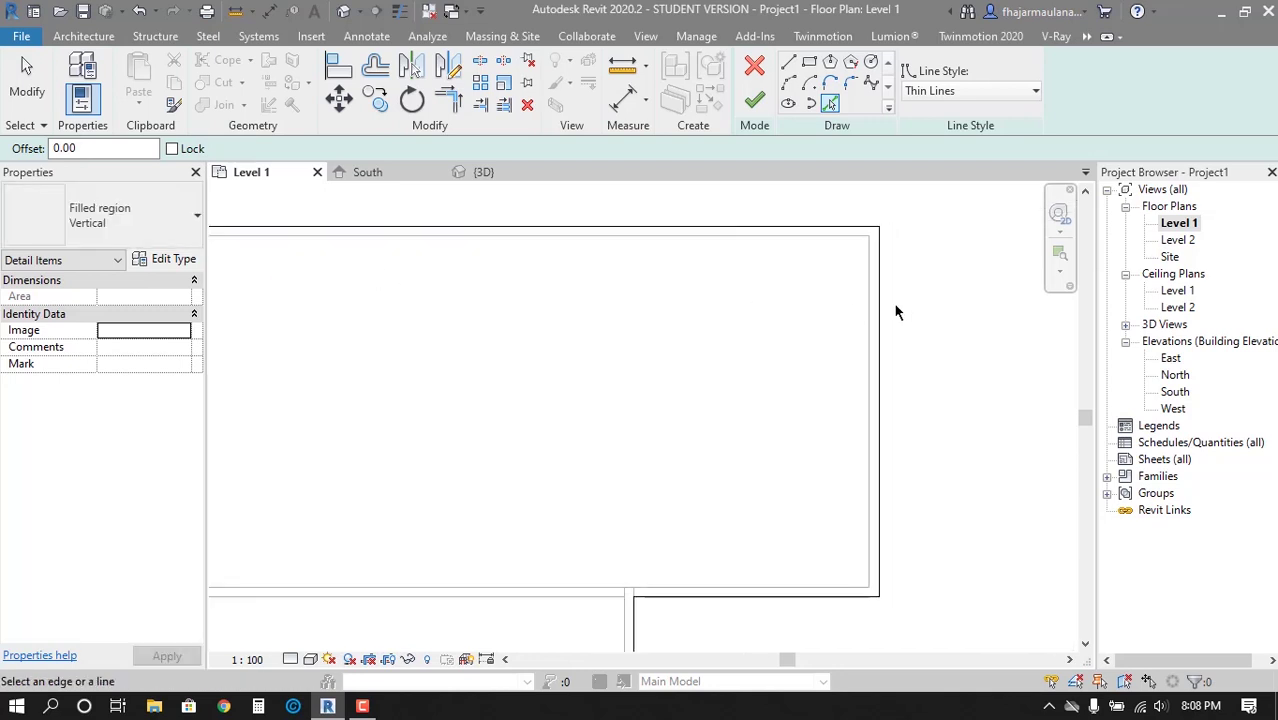
left_click(872, 323)
middle_click_drag(711, 542, 784, 389)
middle_click_drag(652, 479, 716, 465)
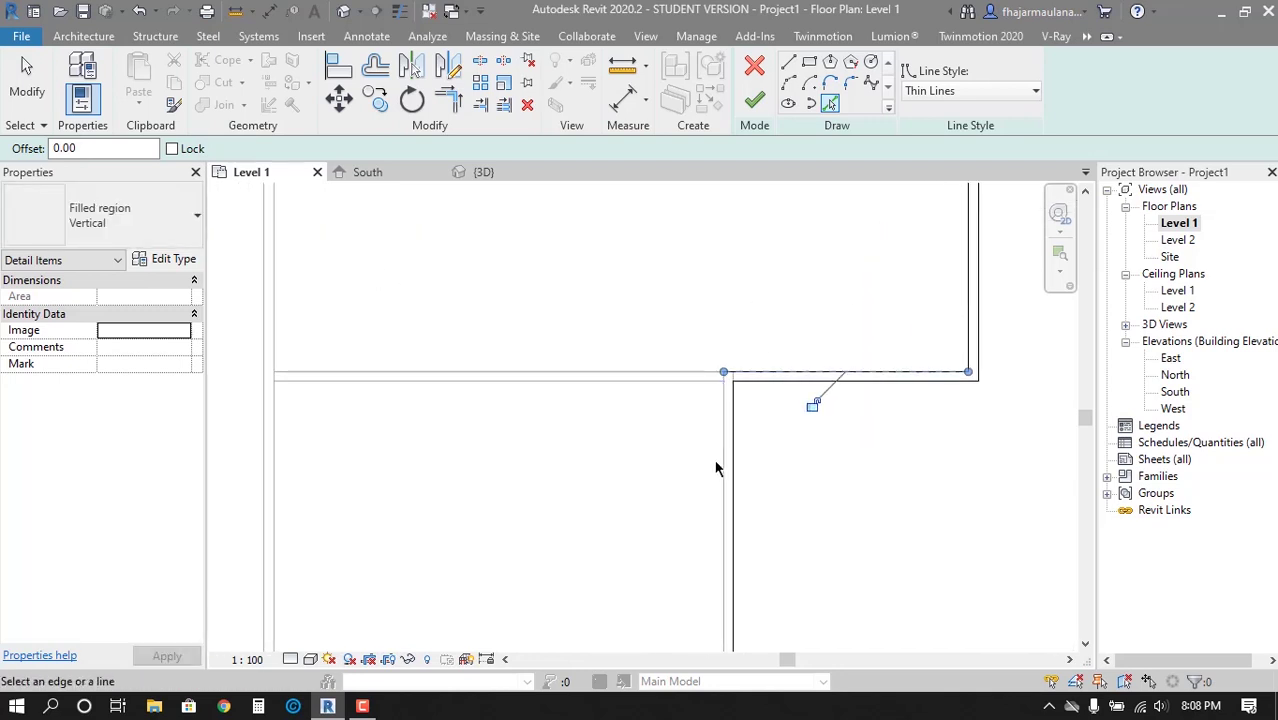
left_click(728, 440)
scroll(742, 408, "down", 1)
scroll(410, 410, "down", 2)
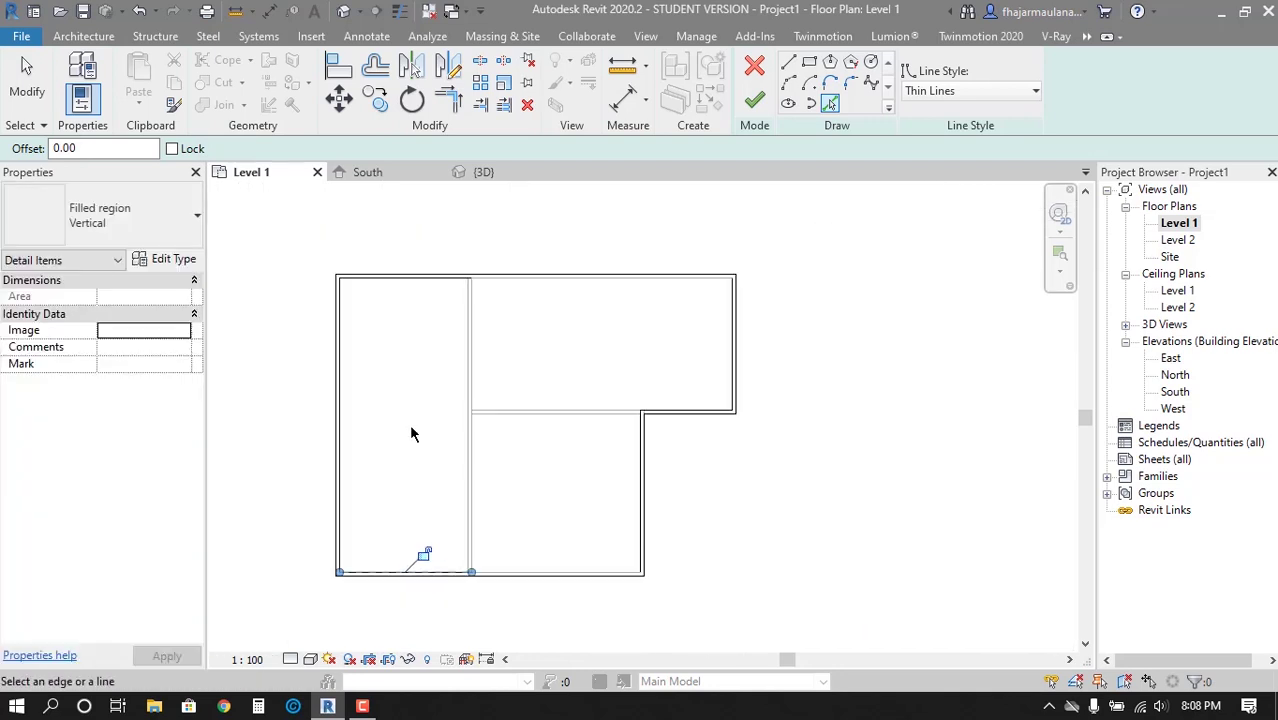
scroll(510, 418, "up", 2)
scroll(474, 399, "up", 1)
Trim the top, right and bottom boundary lines with TR so they meet at clean corners
key("Escape")
key("t")
key("r")
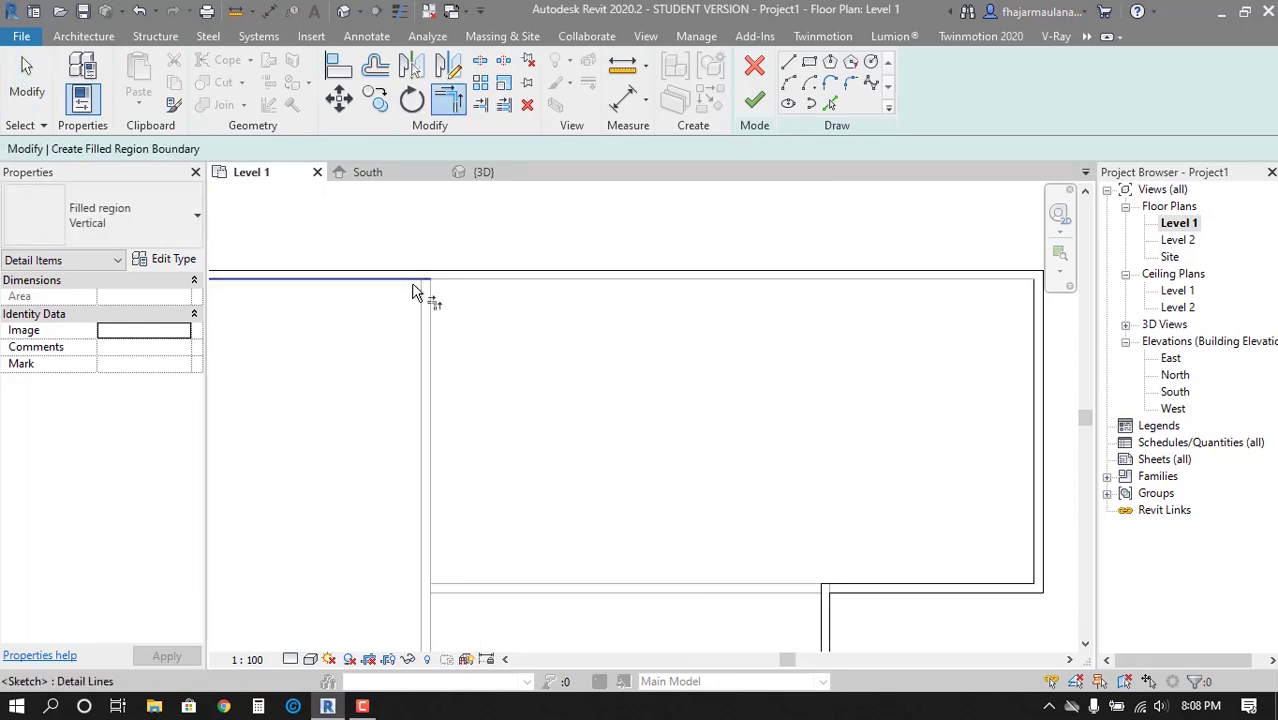
left_click(413, 292)
middle_click_drag(420, 300, 250, 302)
scroll(826, 510, "down", 3)
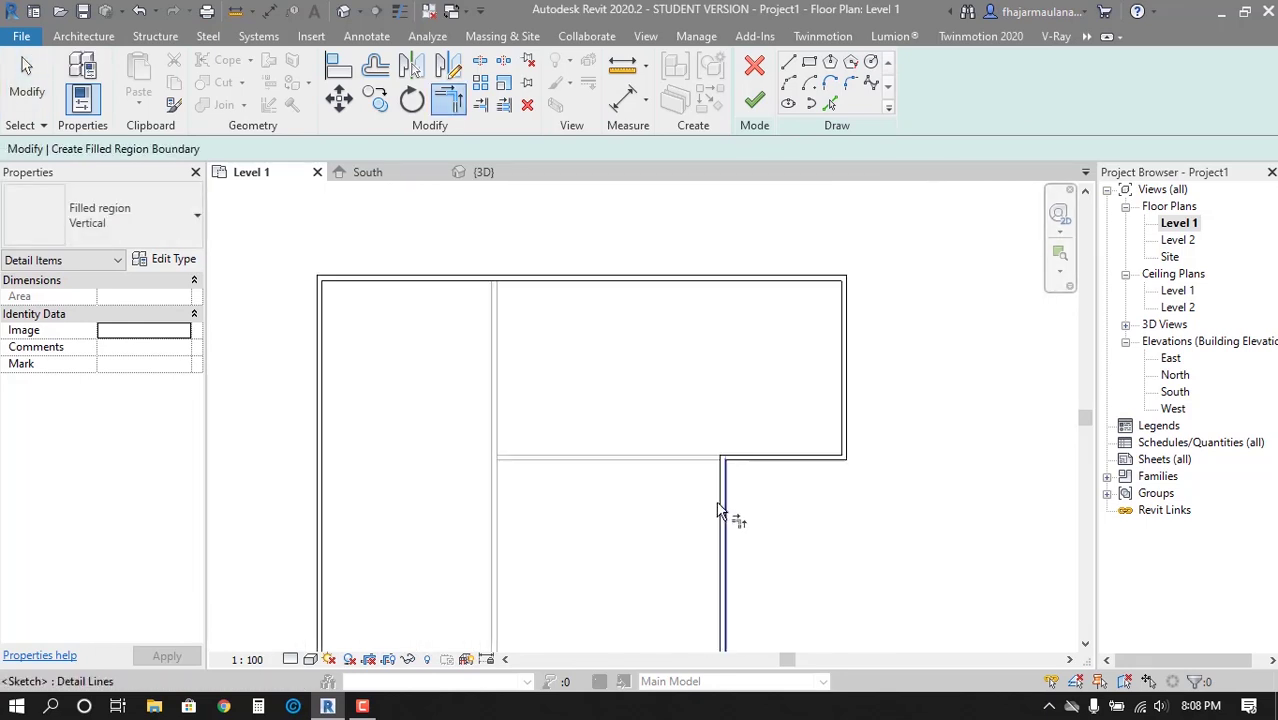
scroll(727, 514, "up", 3)
left_click(770, 482)
left_click(393, 484)
scroll(393, 484, "down", 3)
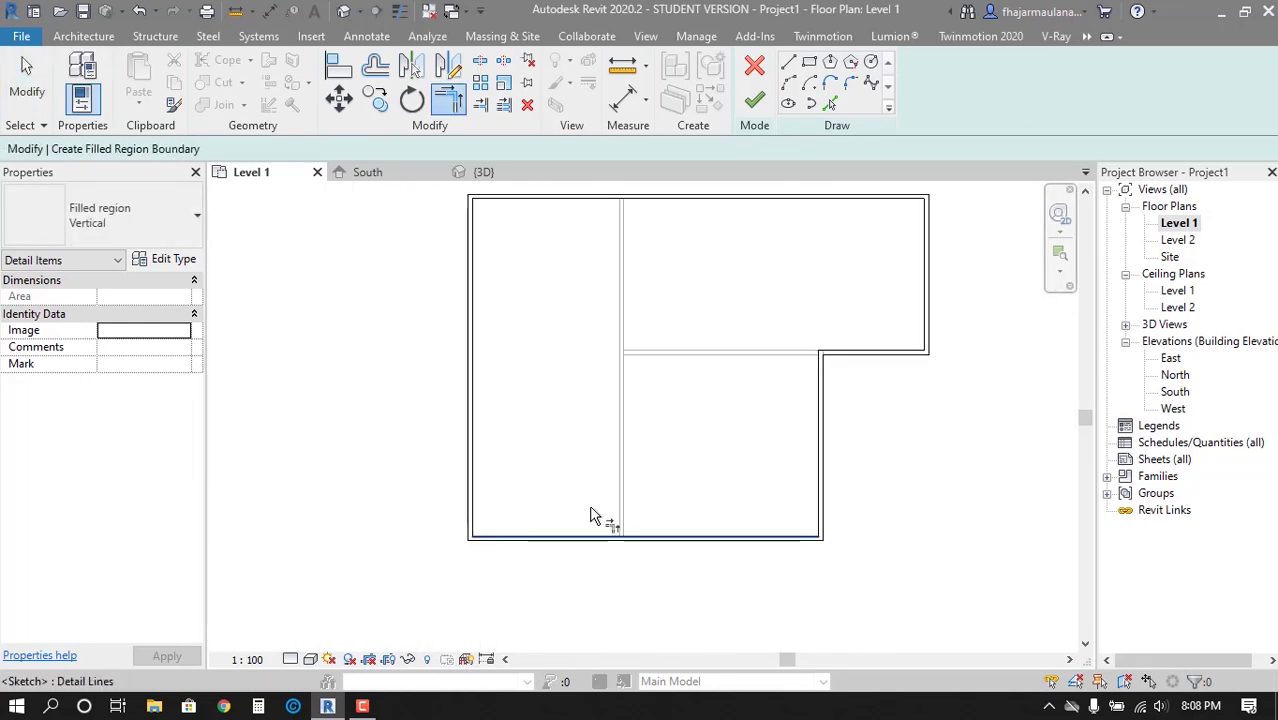
scroll(667, 433, "up", 1)
key("Escape")
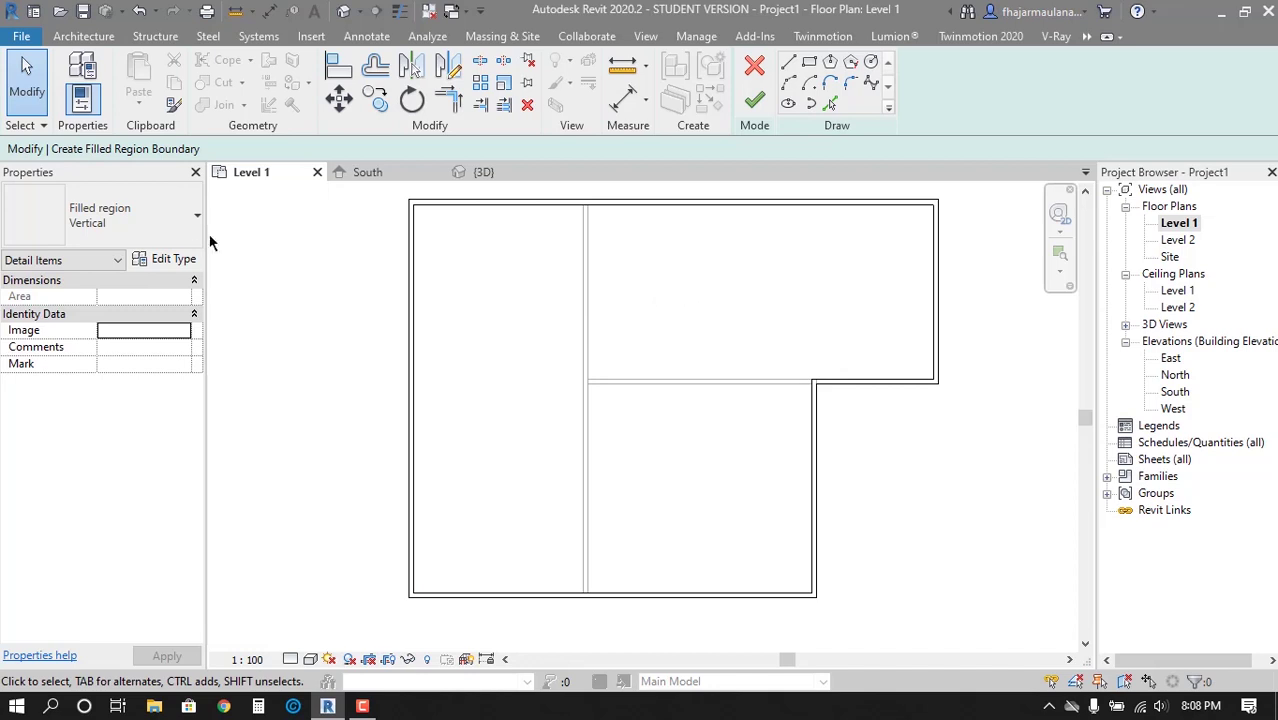
Set the filled region type to Diagonal Crosshatch and finish the sketch, giving an 8.370 m² hatch
left_click(156, 229)
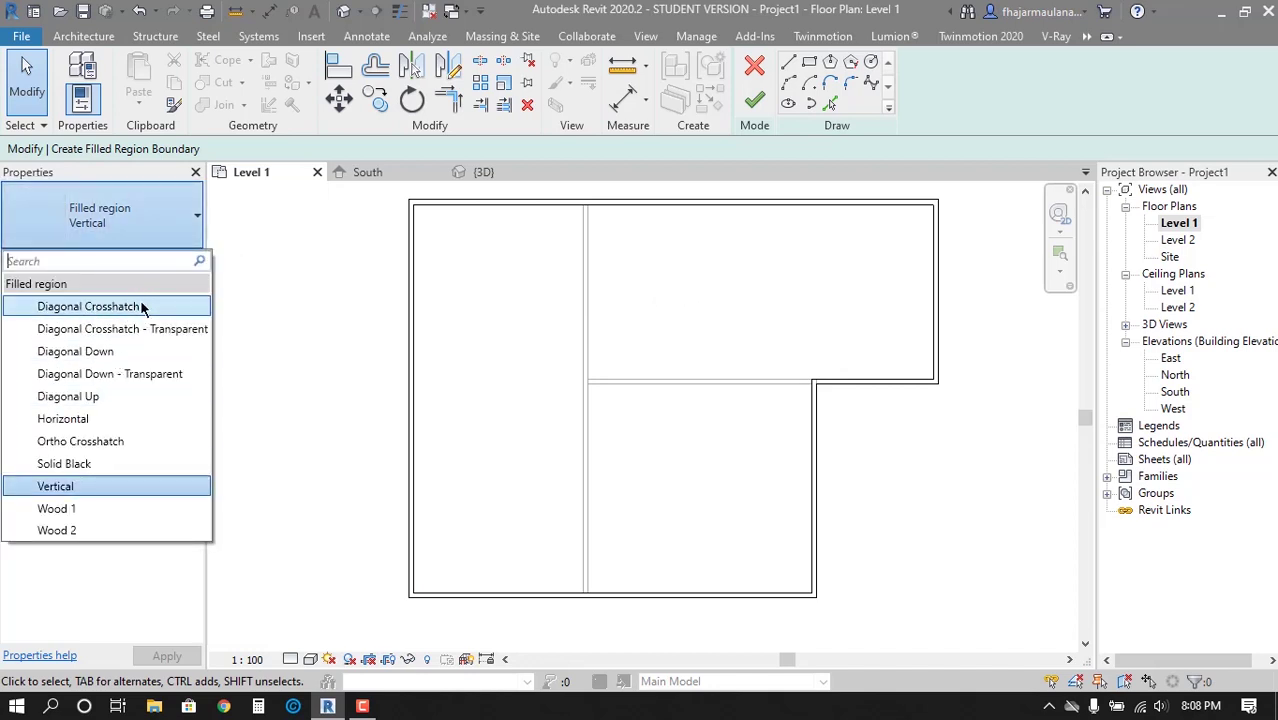
left_click(88, 306)
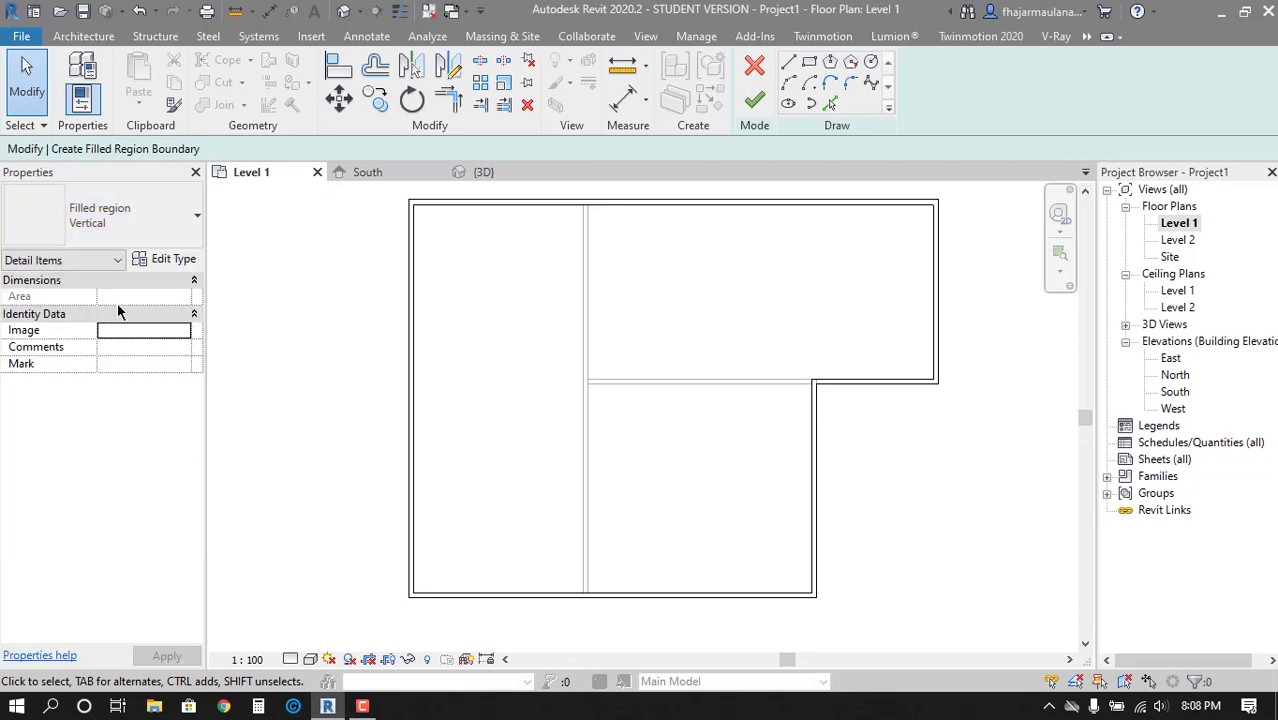
left_click(752, 100)
scroll(409, 348, "up", 3)
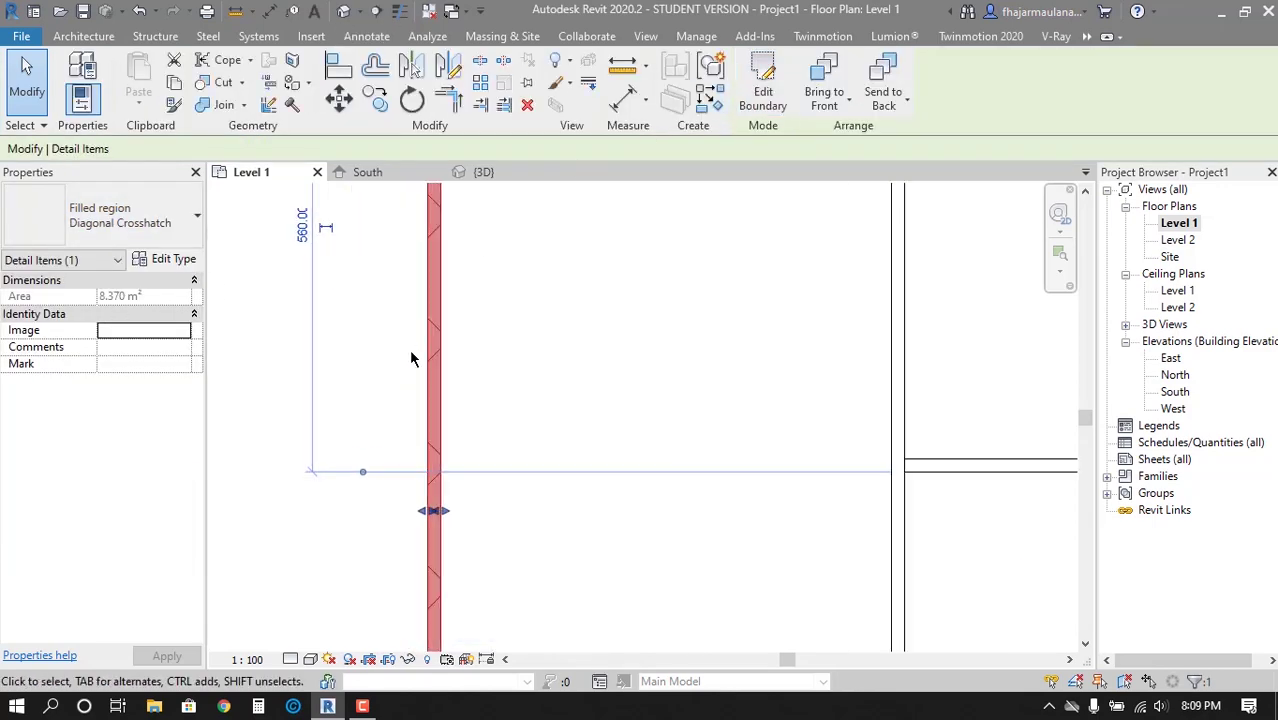
scroll(430, 352, "up", 2)
key("Escape")
Window-select all the walls and hatch on the Level 1 plan and delete them
scroll(580, 410, "down", 3)
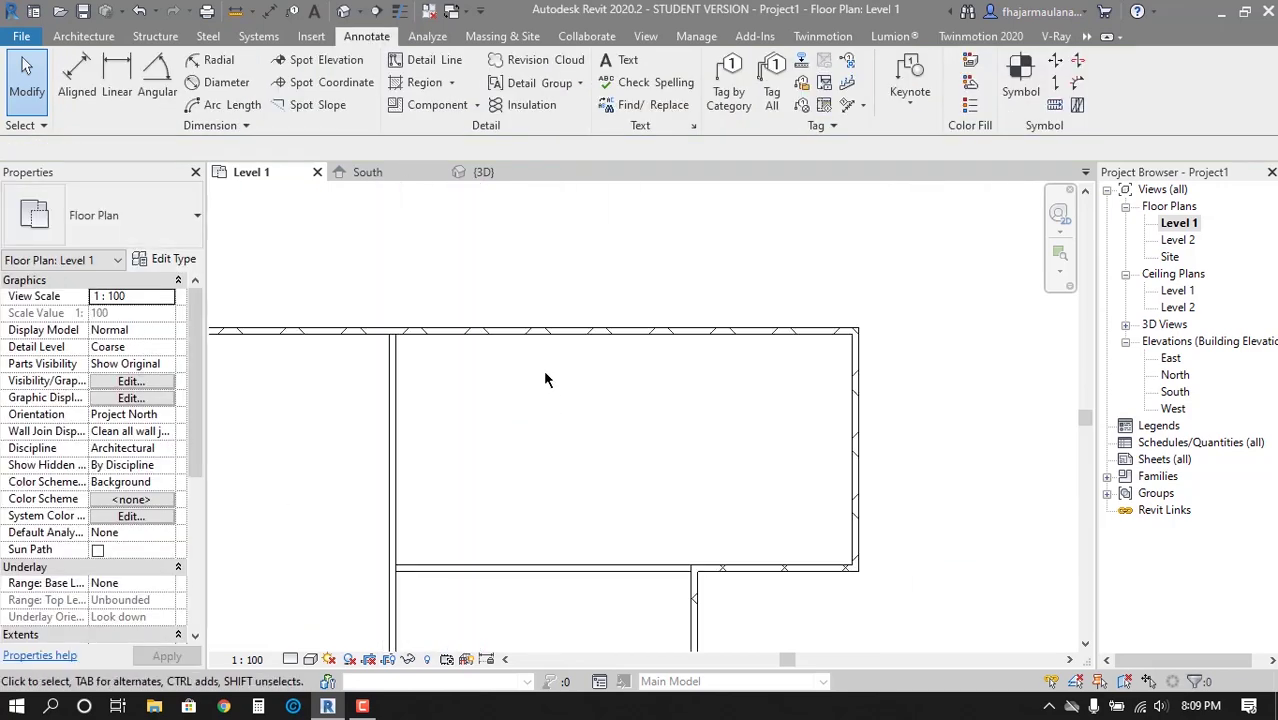
scroll(545, 420, "up", 2)
scroll(400, 400, "up", 2)
scroll(361, 384, "down", 2)
mouse_move(681, 416)
middle_mouse_down()
mouse_move(544, 379)
mouse_move(558, 438)
mouse_move(583, 459)
middle_mouse_up()
scroll(570, 430, "down", 2)
scroll(490, 343, "up", 2)
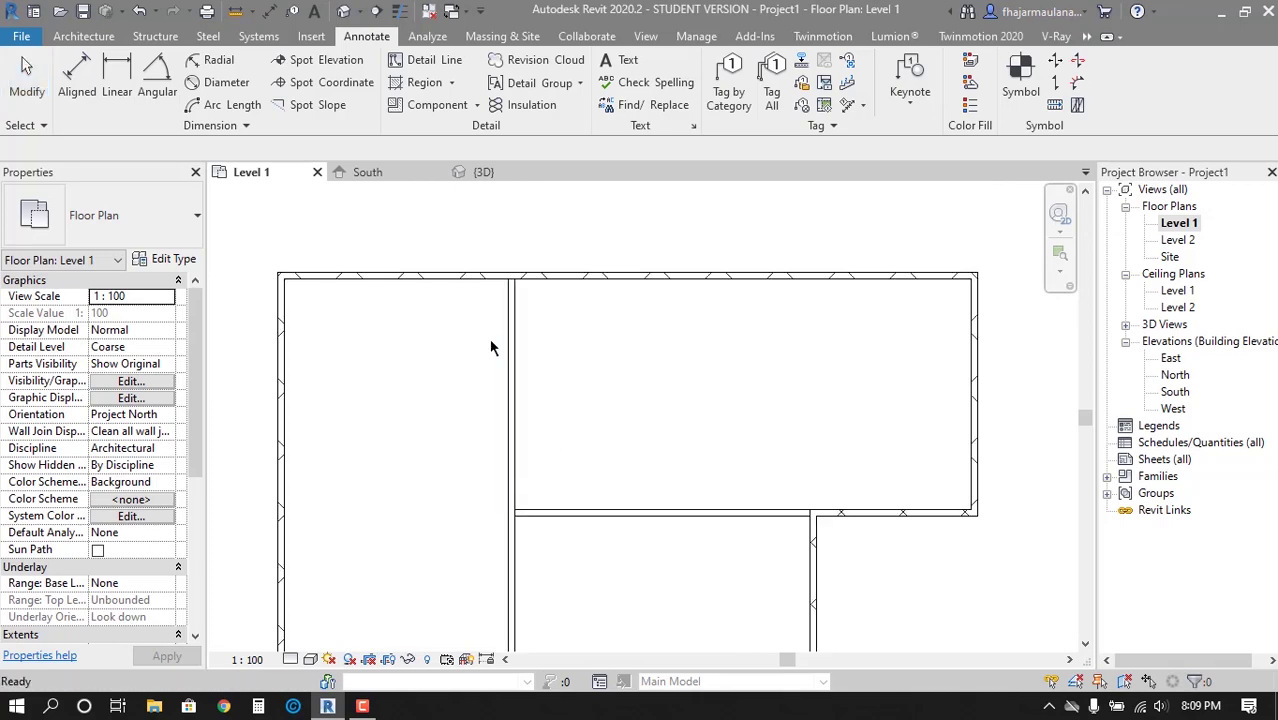
scroll(520, 335, "down", 3)
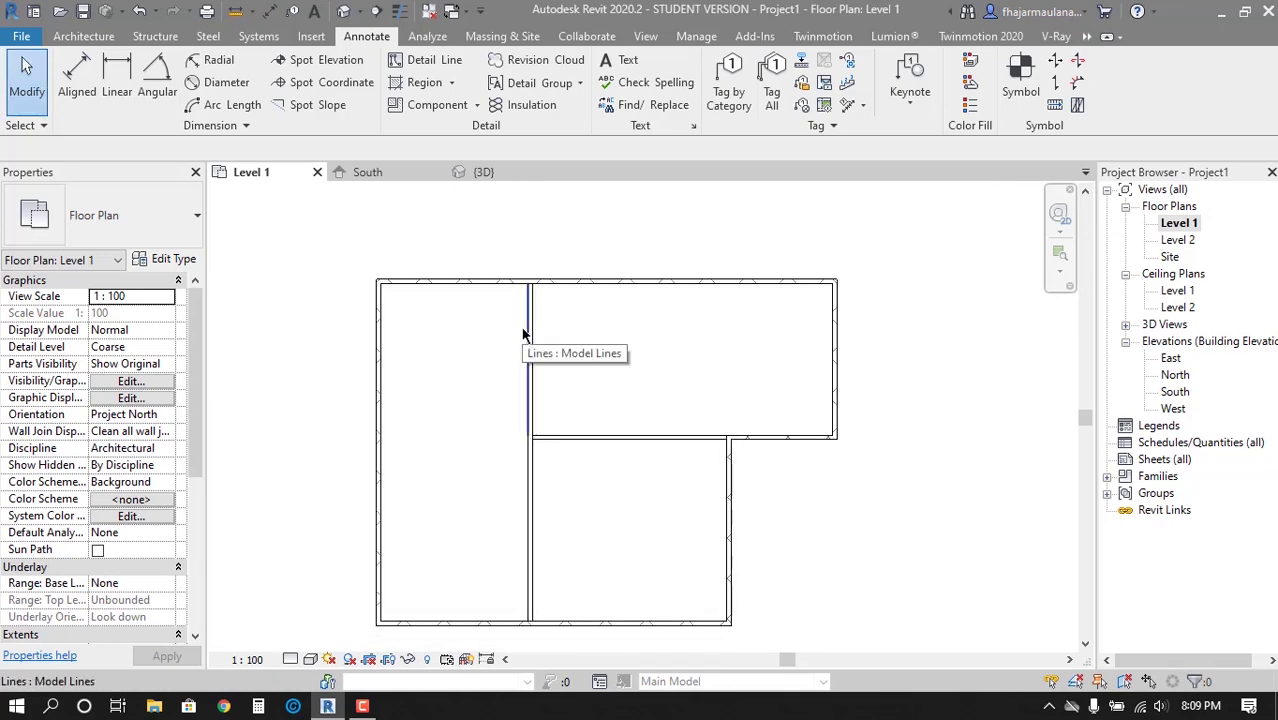
left_click(84, 36)
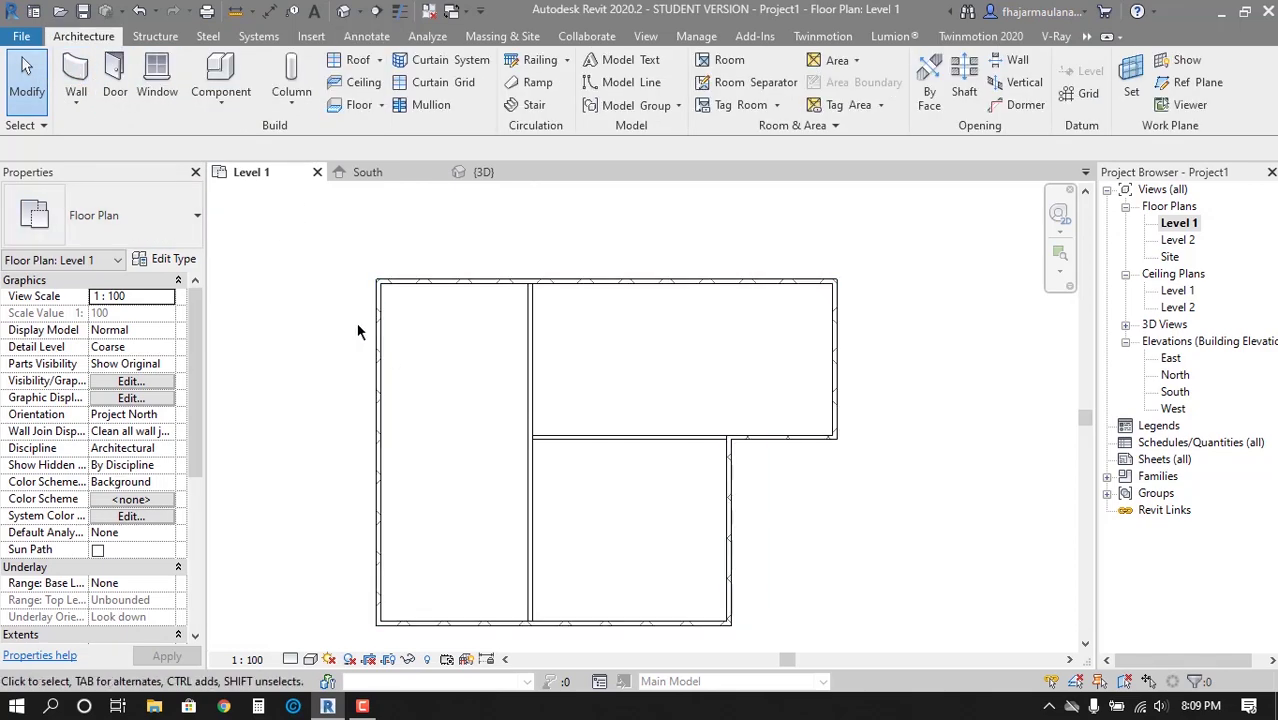
scroll(359, 331, "down", 1)
left_click_drag(344, 237, 871, 604)
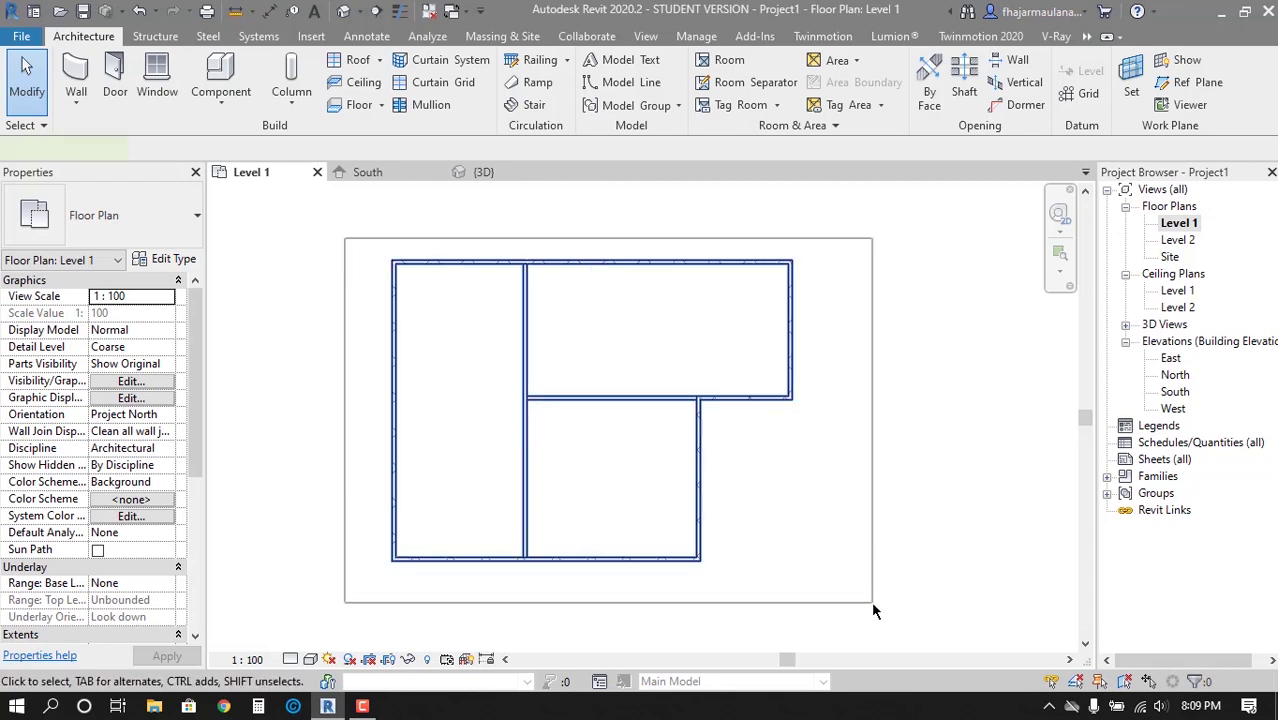
key("Delete")
Draw two trial model-line rectangles side by side on the plan
key("l")
key("i")
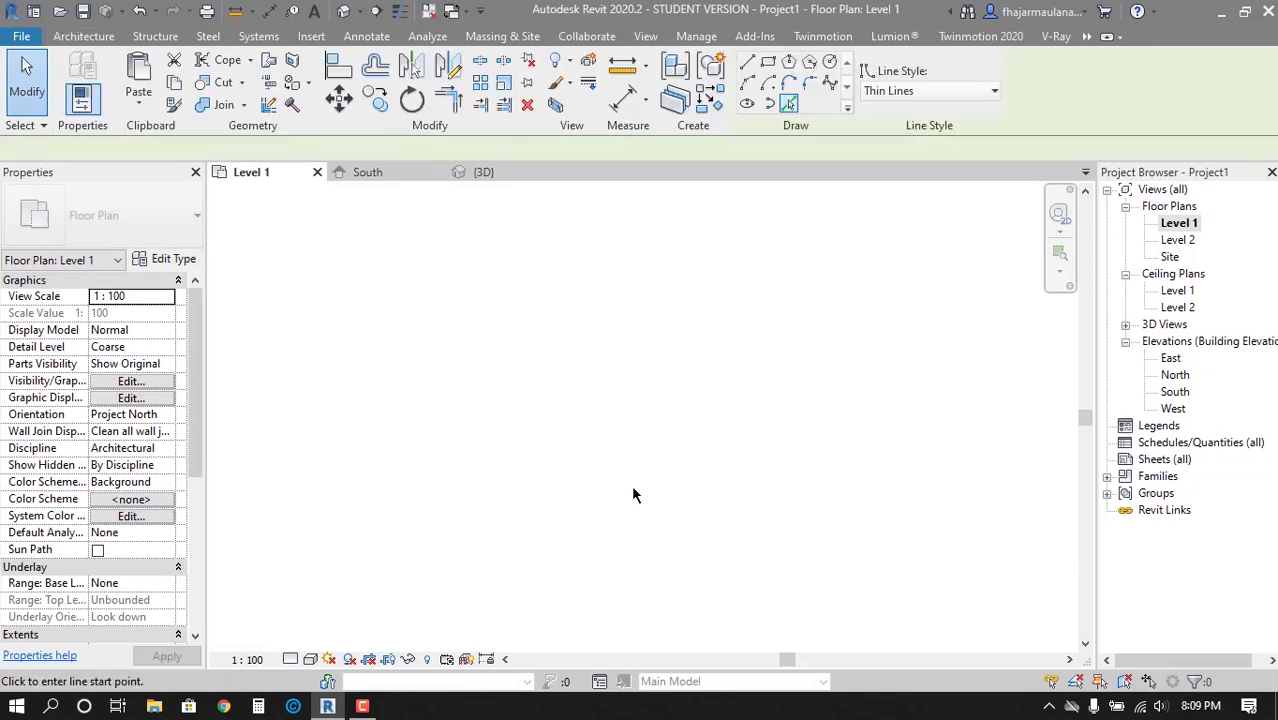
key("Escape")
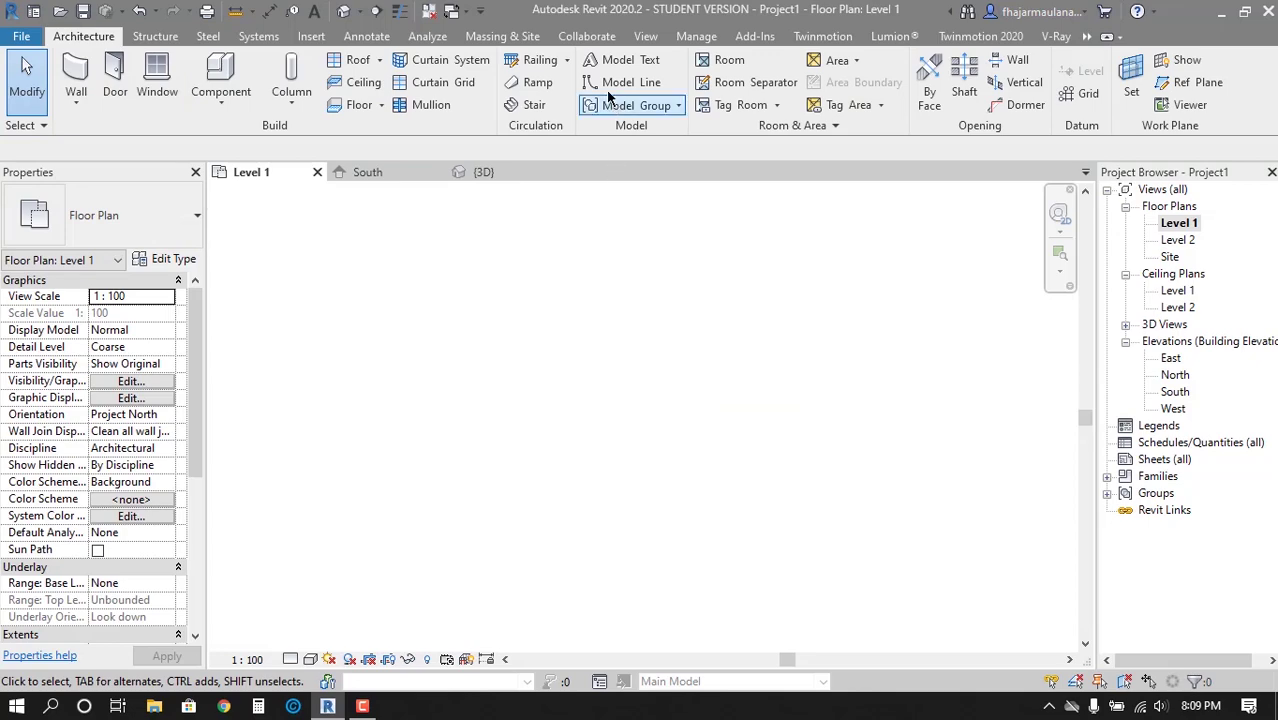
left_click(630, 88)
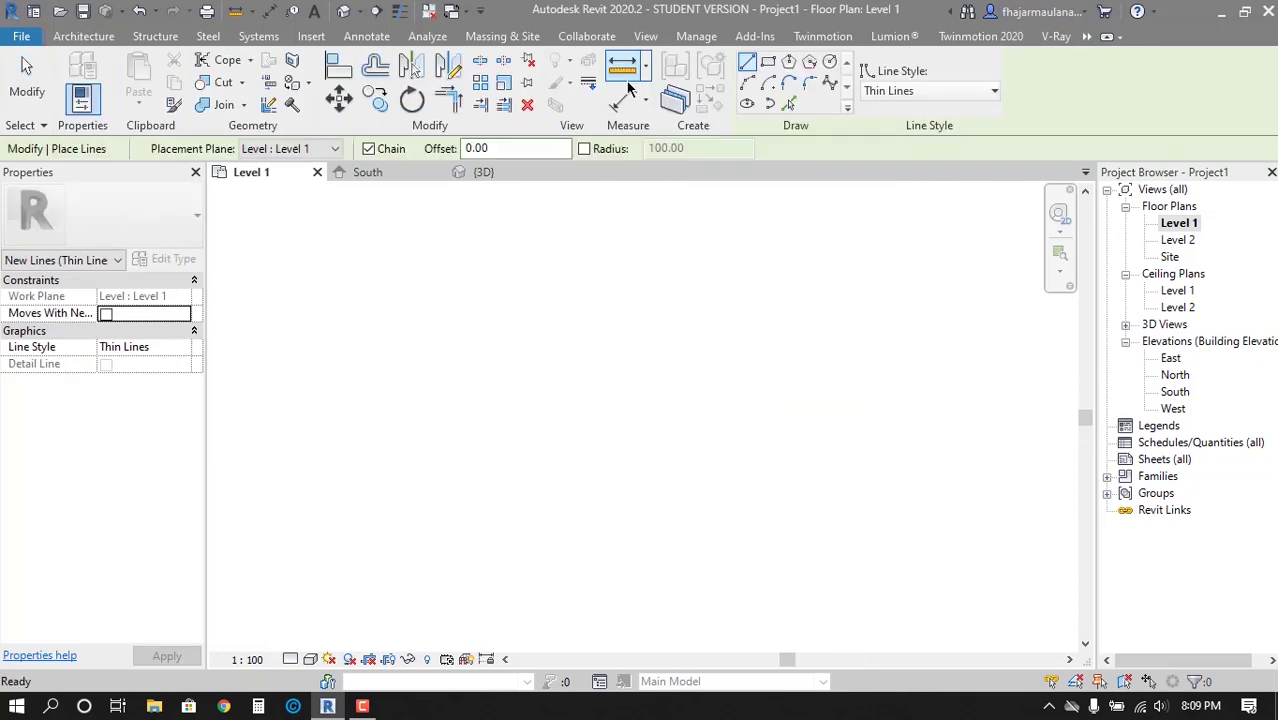
left_click(768, 62)
left_click(474, 381)
left_click(671, 543)
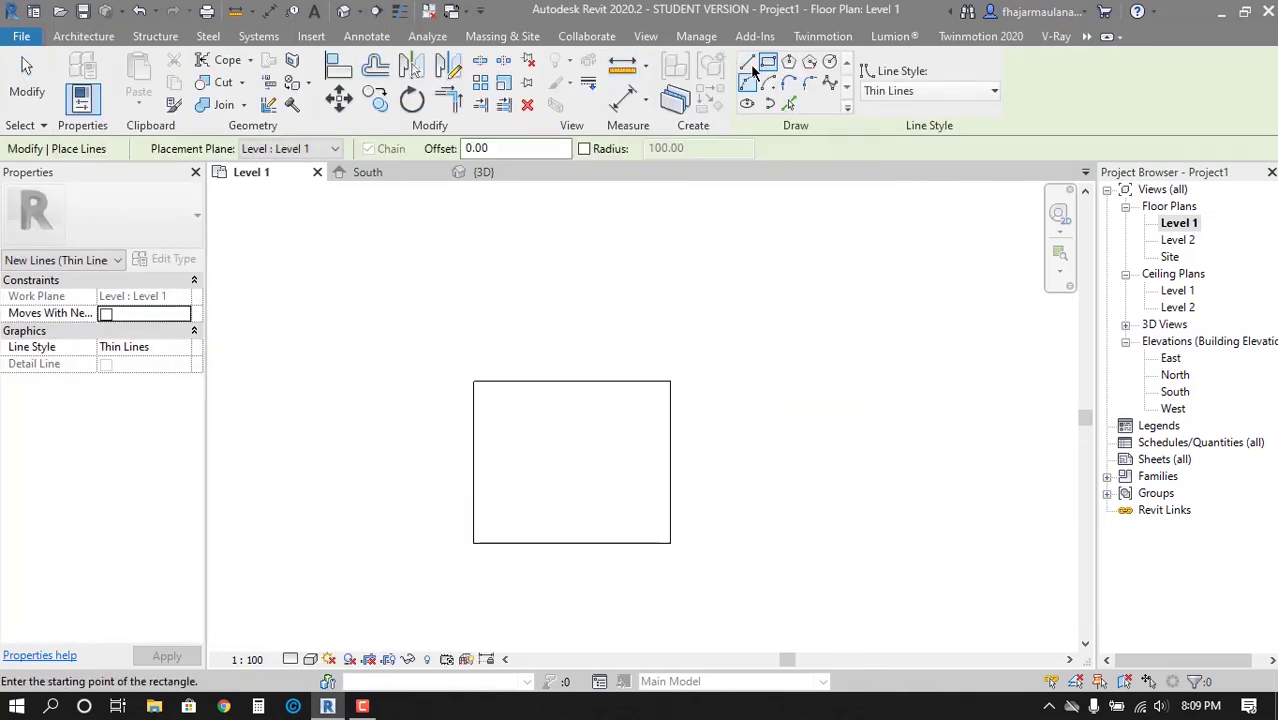
left_click(747, 62)
left_click(670, 381)
left_click(854, 381)
left_click(854, 543)
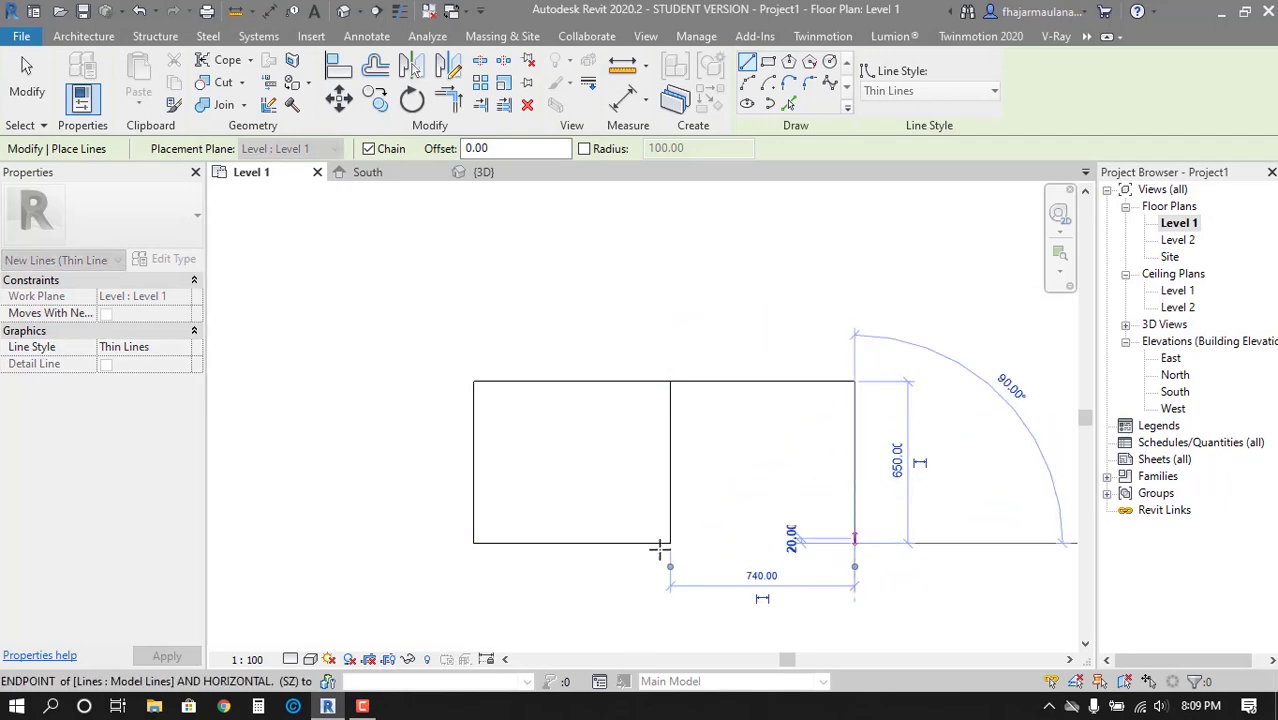
left_click(670, 543)
key("Escape")
key("Escape")
Zoom to fit, then window-select and delete both trial rectangles
key("z")
key("f")
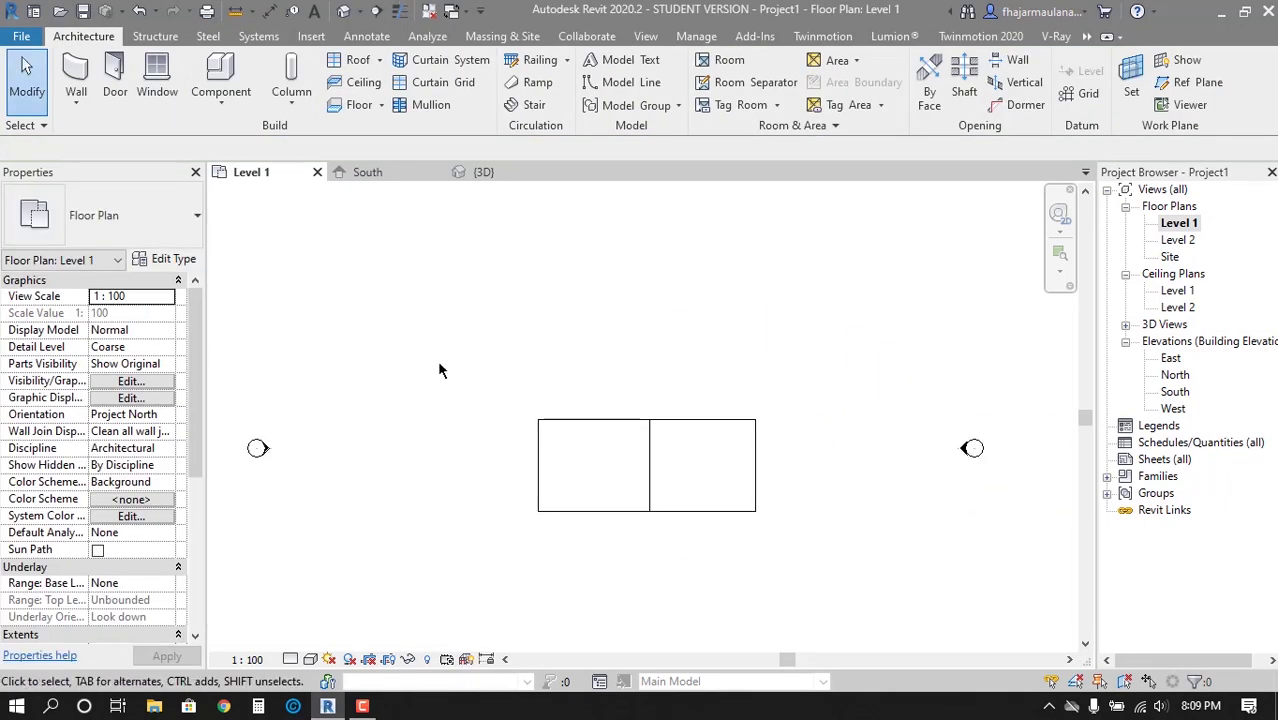
left_click_drag(438, 360, 858, 588)
key("Delete")
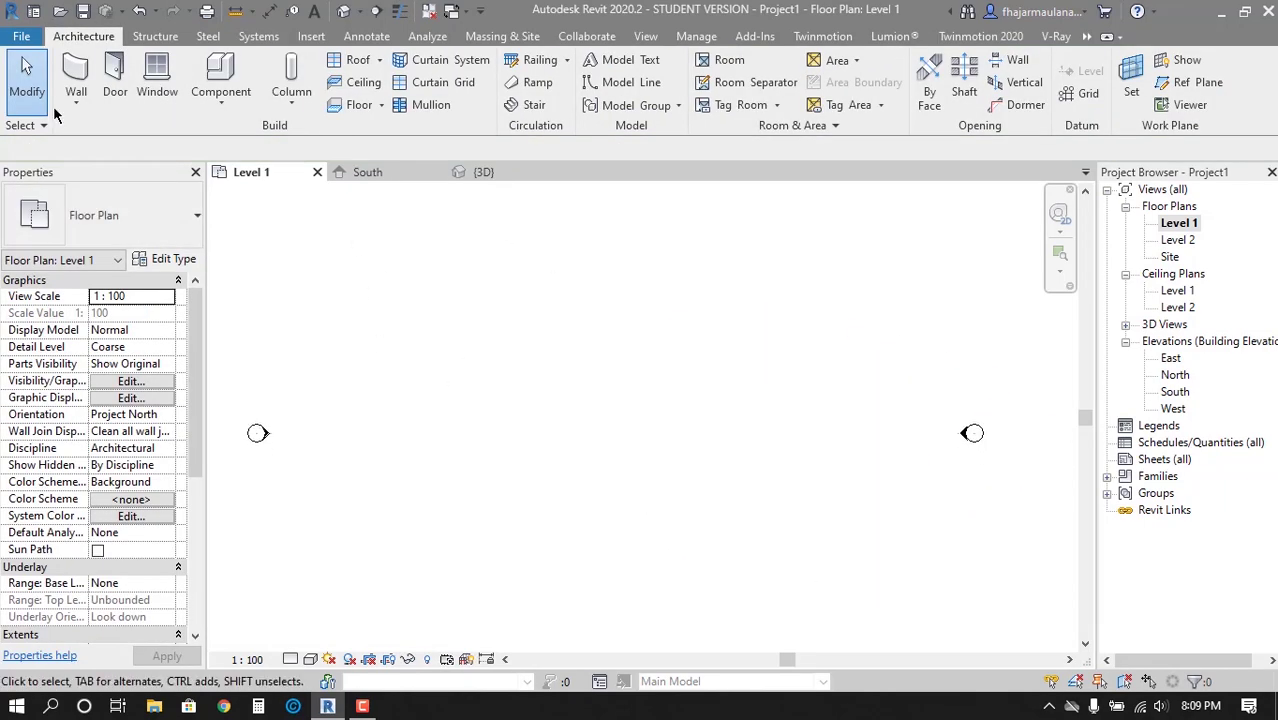
Start the Wall tool in Rectangle mode, keeping the Generic - 200mm type
left_click(75, 78)
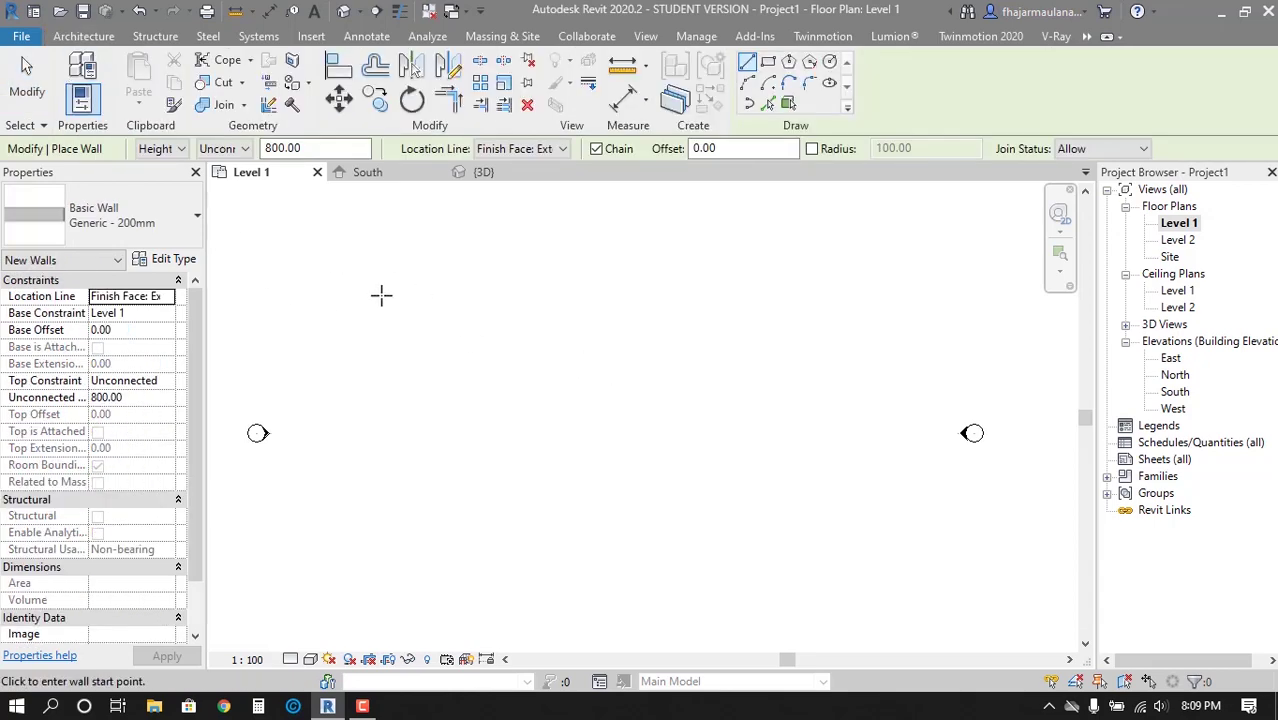
left_click(768, 62)
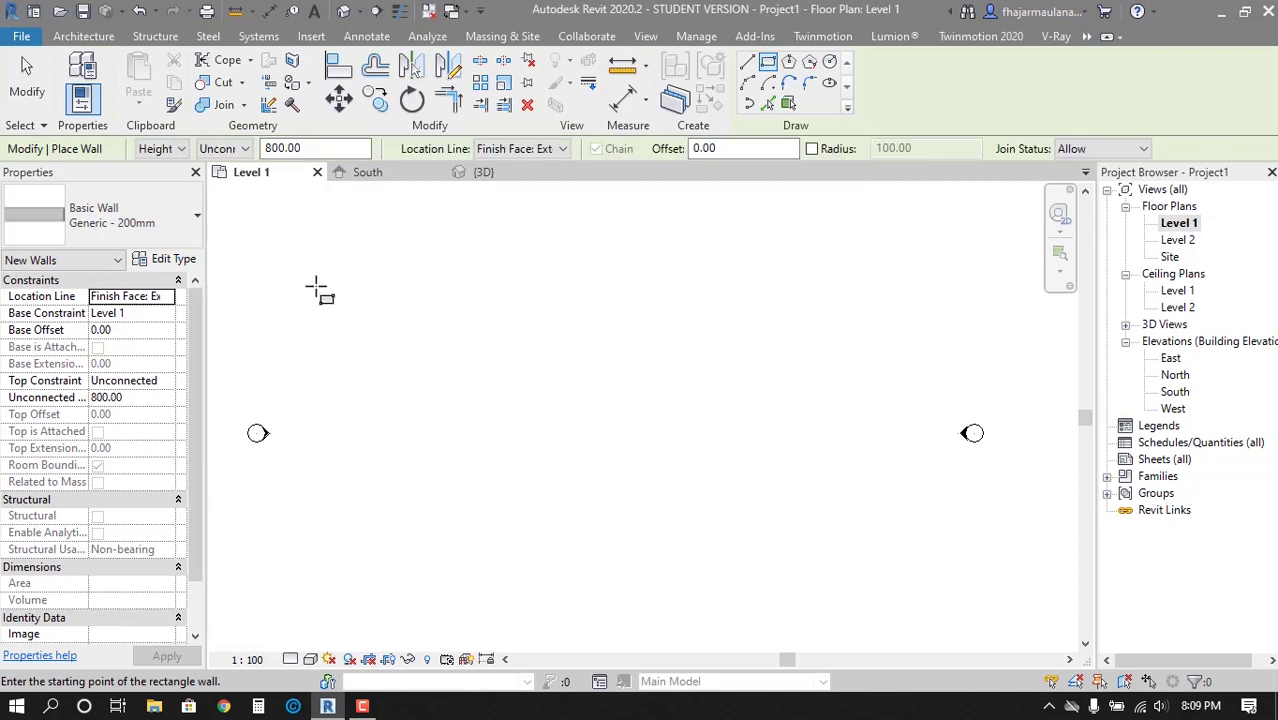
left_click(140, 222)
left_click(127, 224)
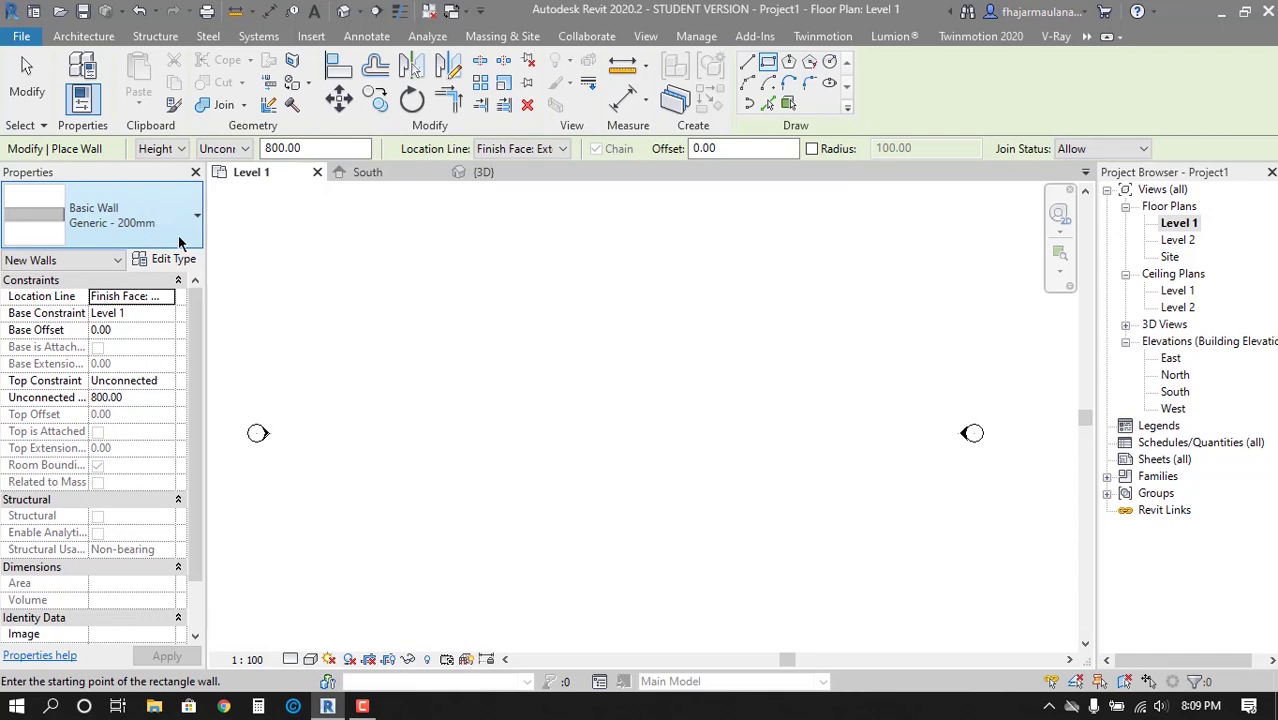
left_click(163, 223)
left_click(150, 215)
Duplicate the Generic - 200mm wall type under the name 'dinding bata'
left_click(176, 260)
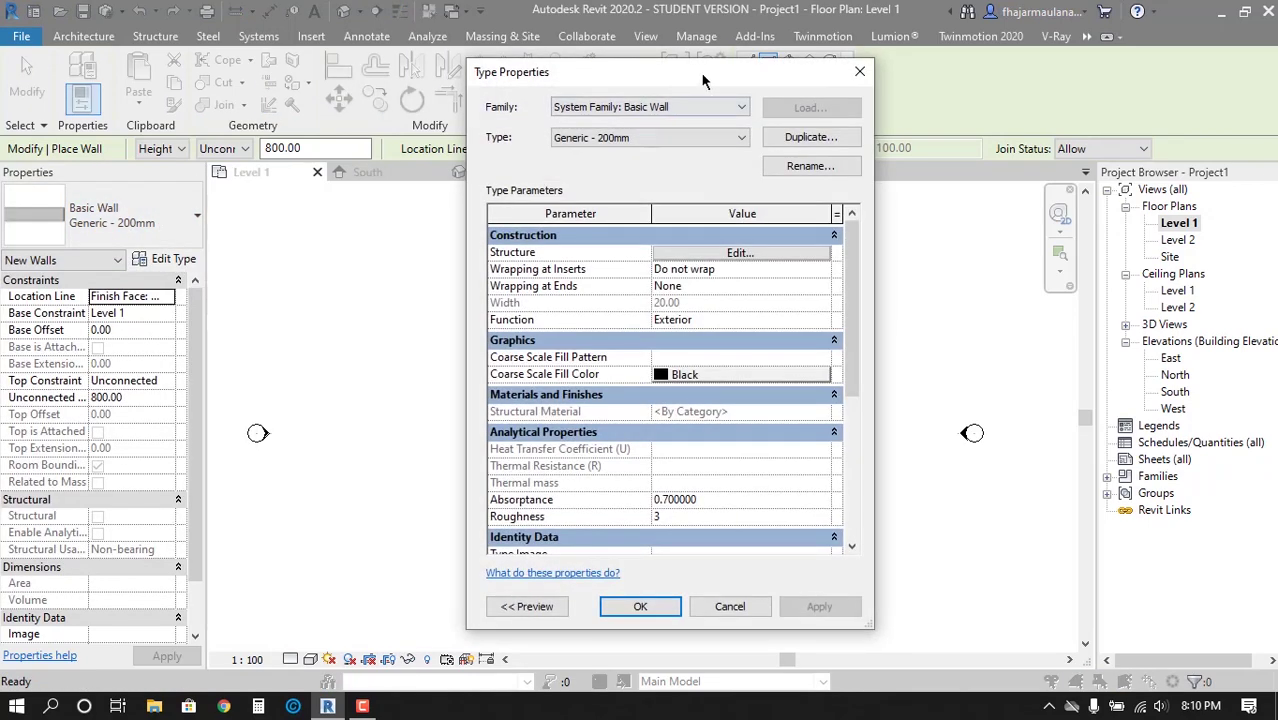
left_click_drag(700, 72, 738, 108)
left_click(846, 173)
mouse_move(457, 288)
left_mouse_down()
mouse_move(465, 272)
mouse_move(383, 316)
left_mouse_up()
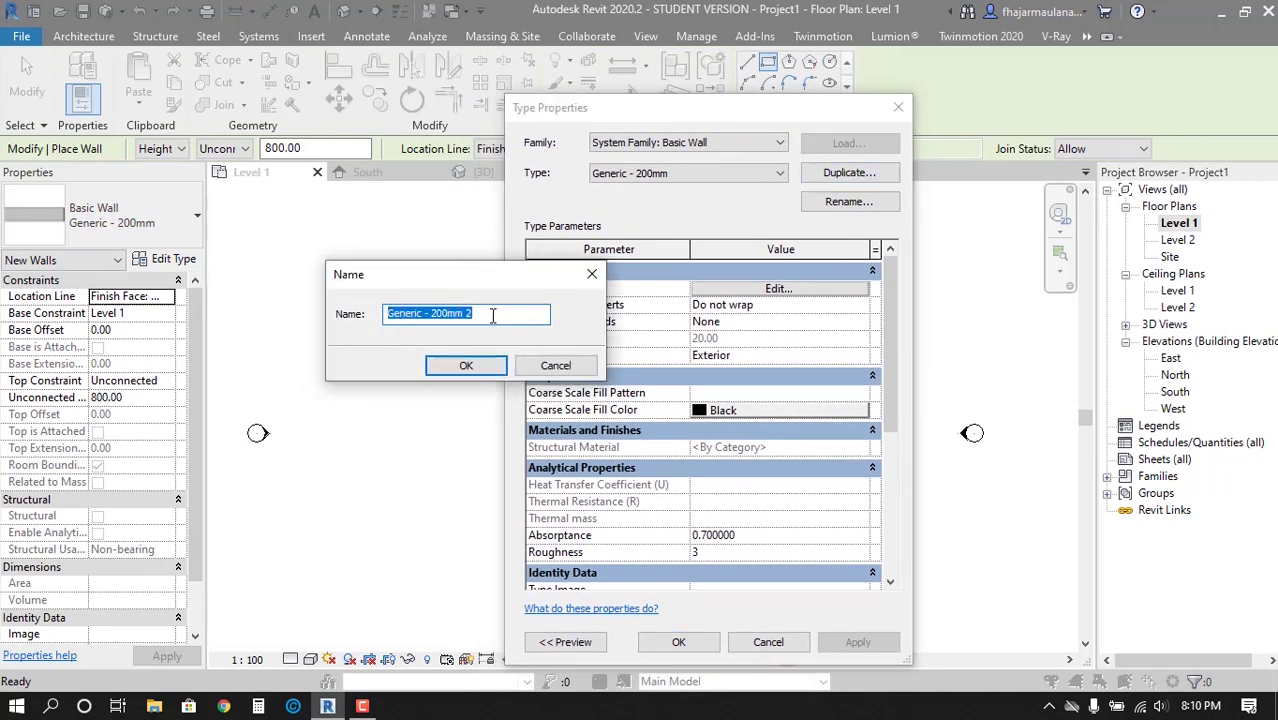
type("dinding bata")
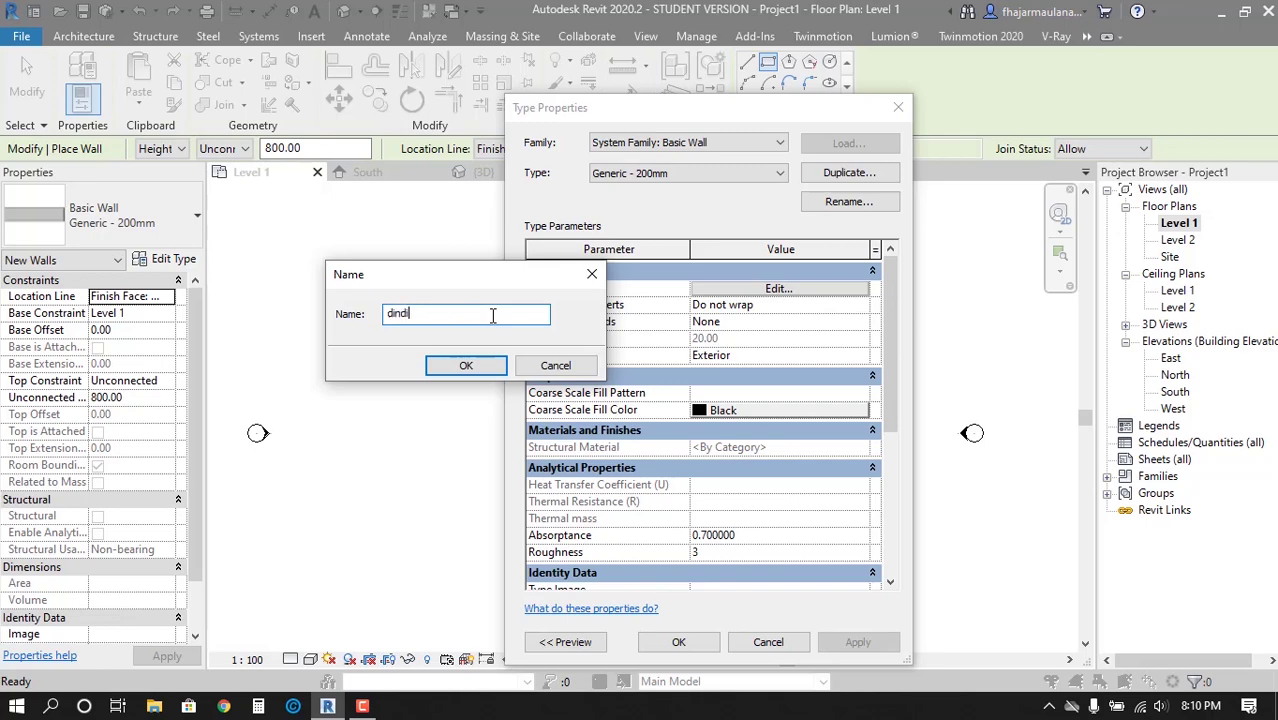
left_click(490, 370)
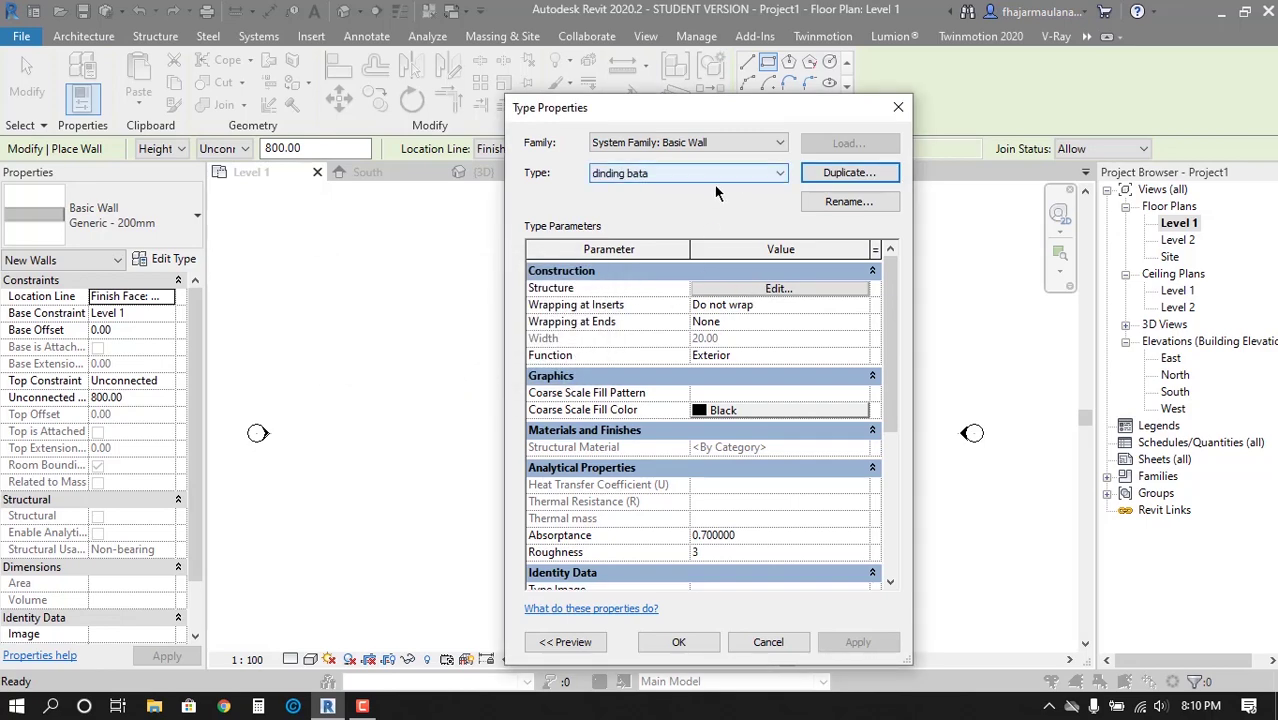
left_click(745, 287)
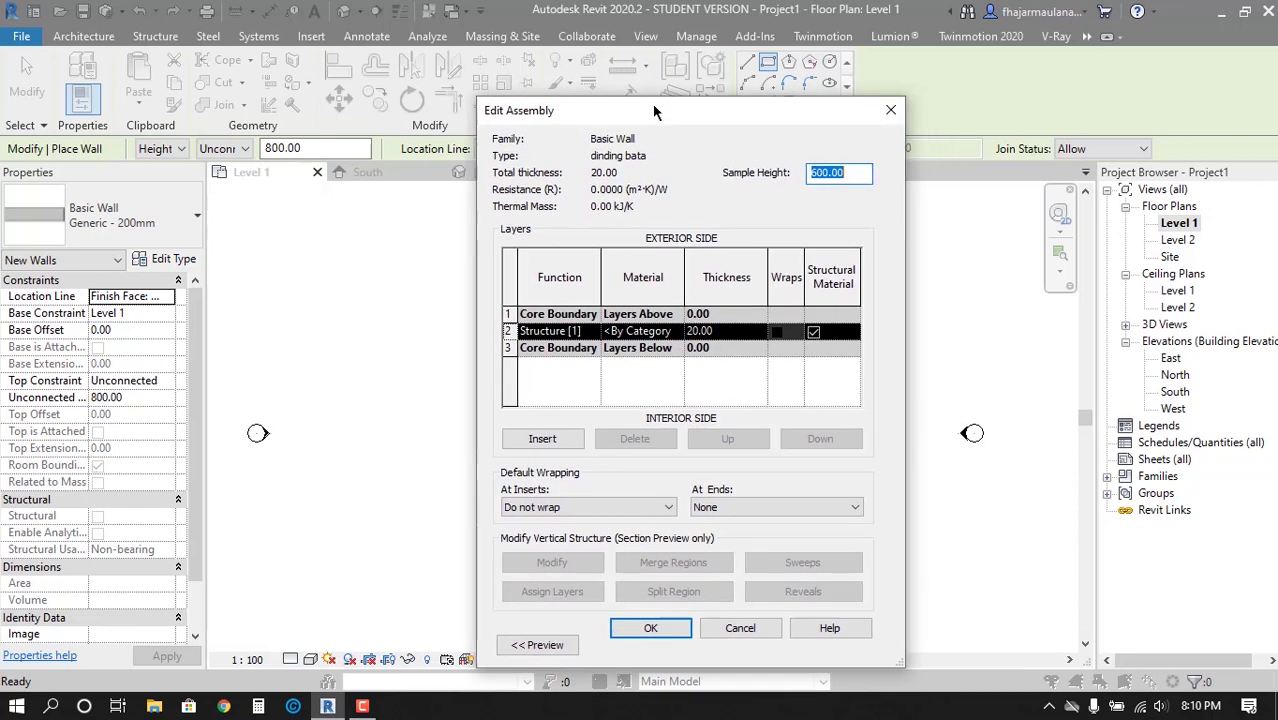
Search 'brick' in the Material Browser and assign Brick, Common to the dinding bata structure layer
left_click(546, 324)
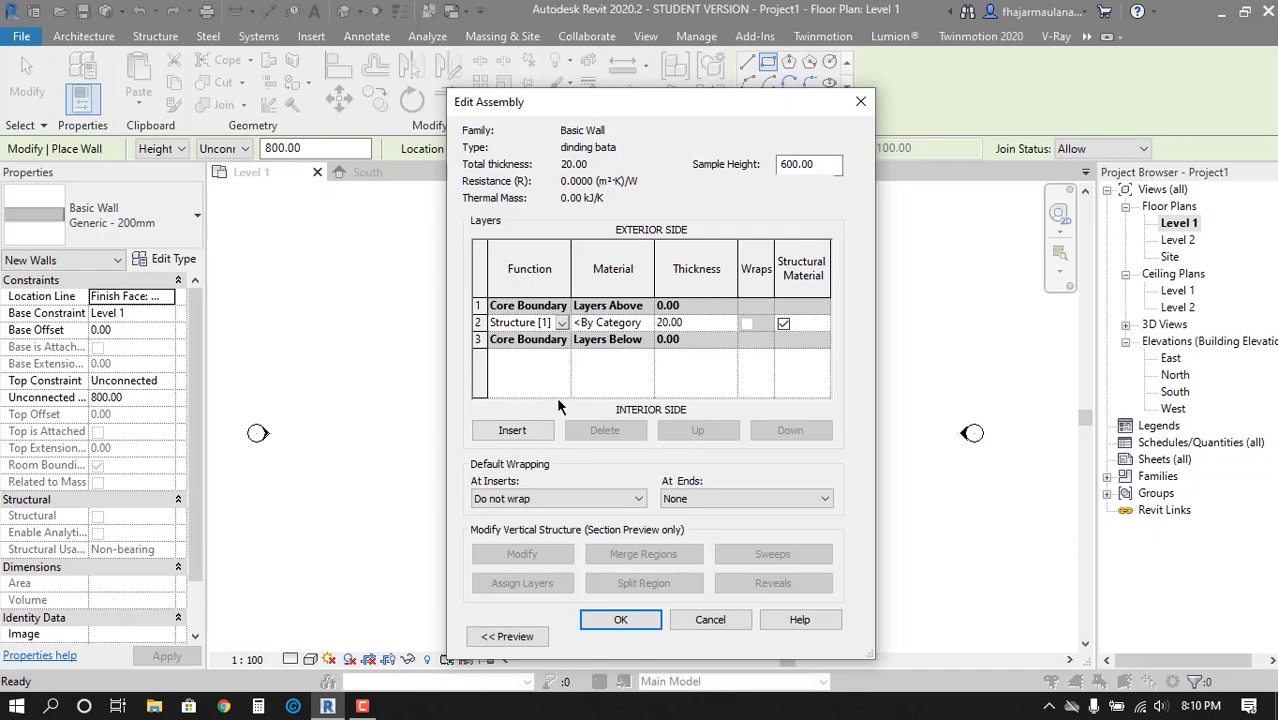
left_click_drag(583, 107, 706, 90)
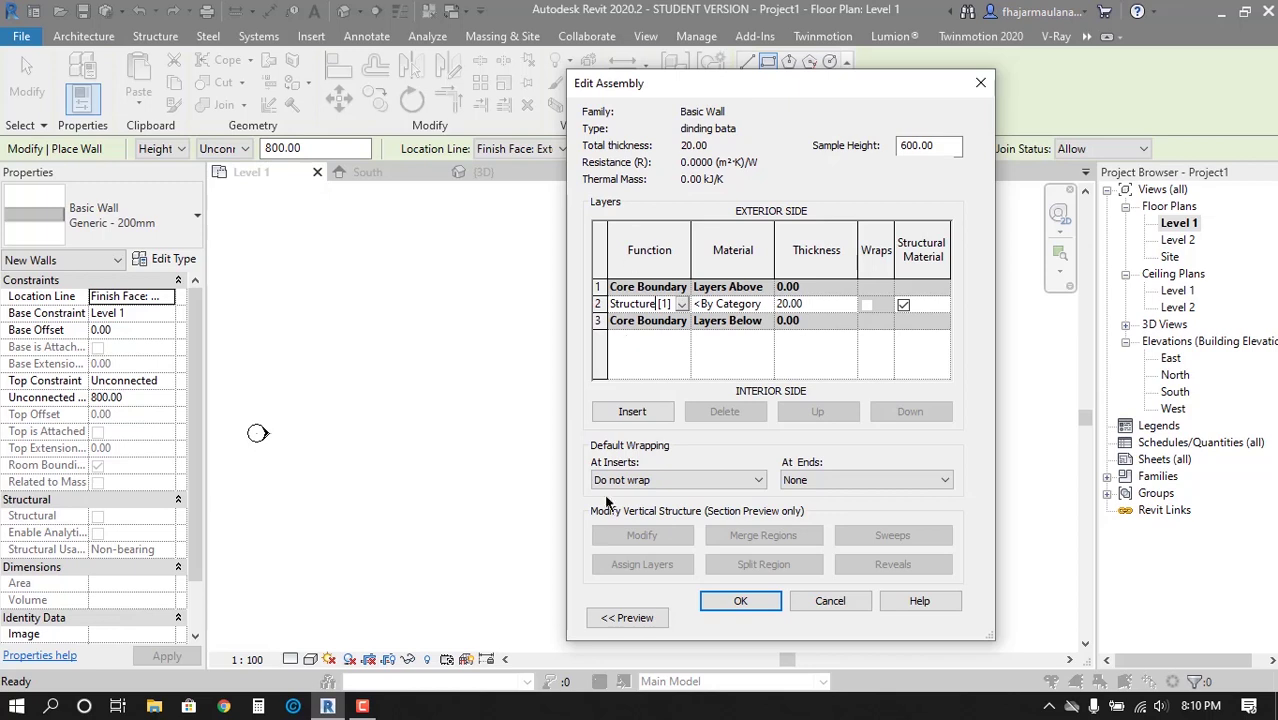
left_click(733, 305)
left_click(766, 304)
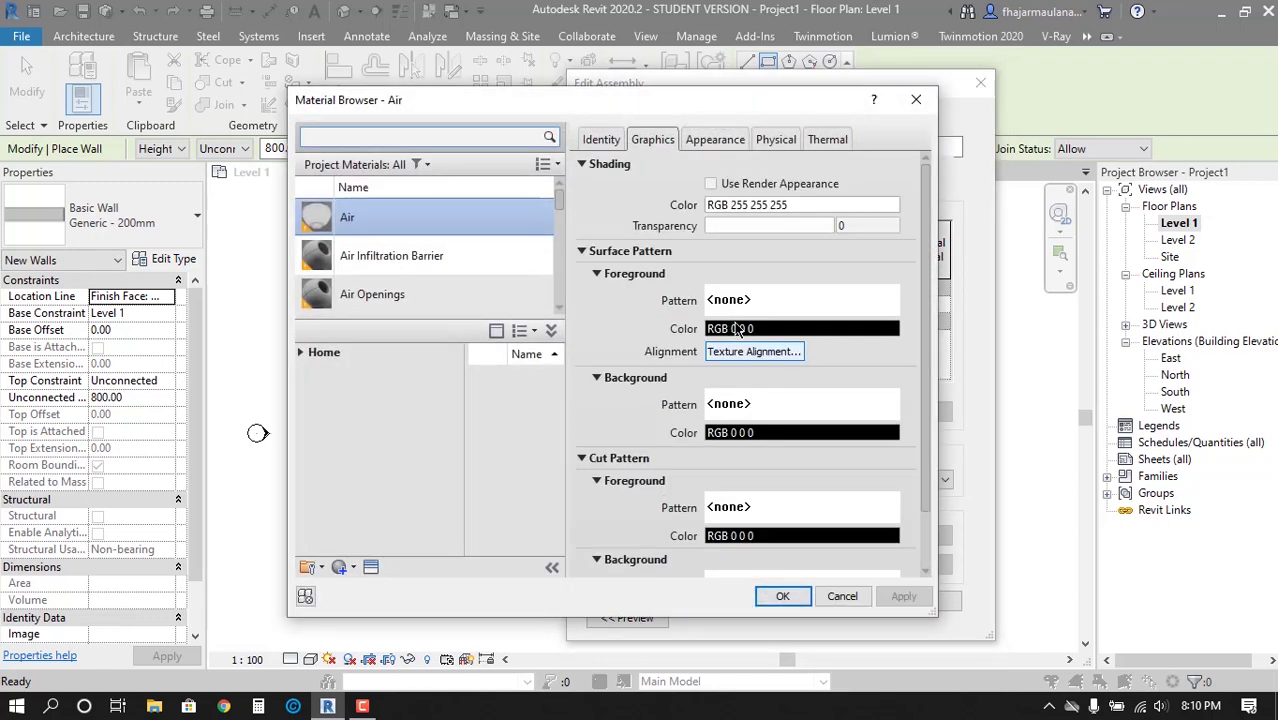
left_click_drag(353, 108, 308, 95)
type("bri")
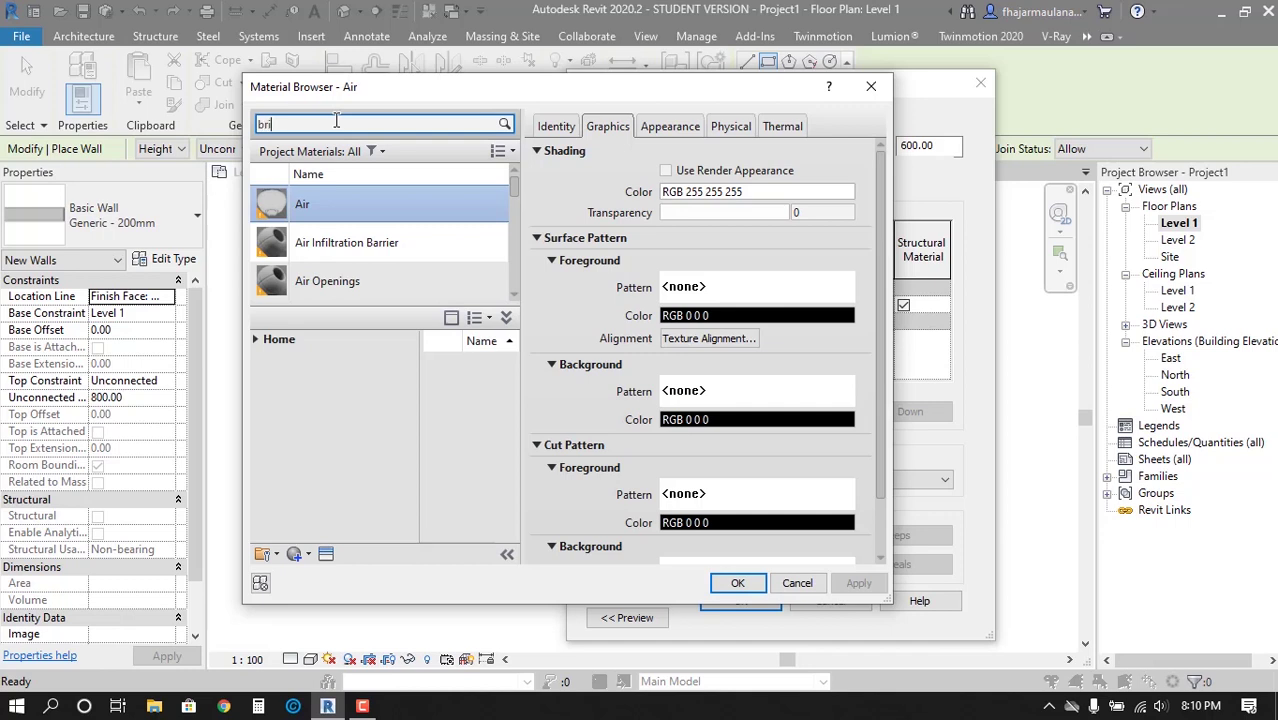
type("ck")
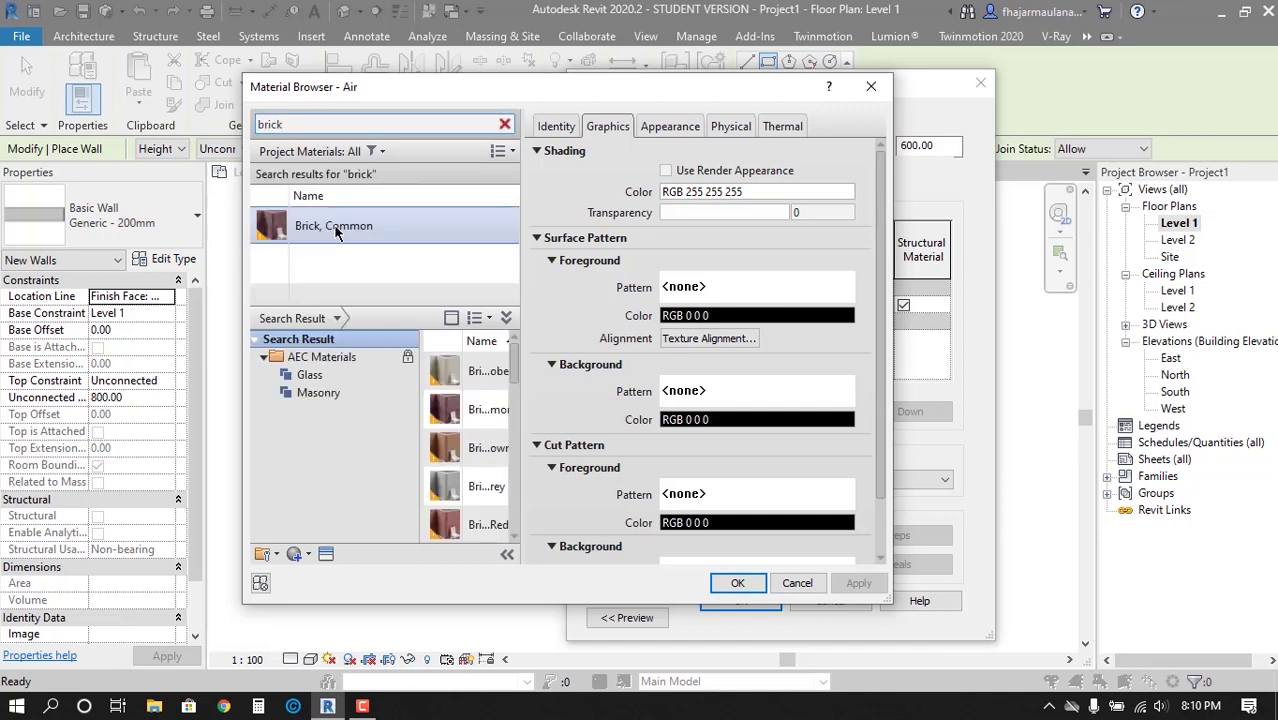
left_click(335, 231)
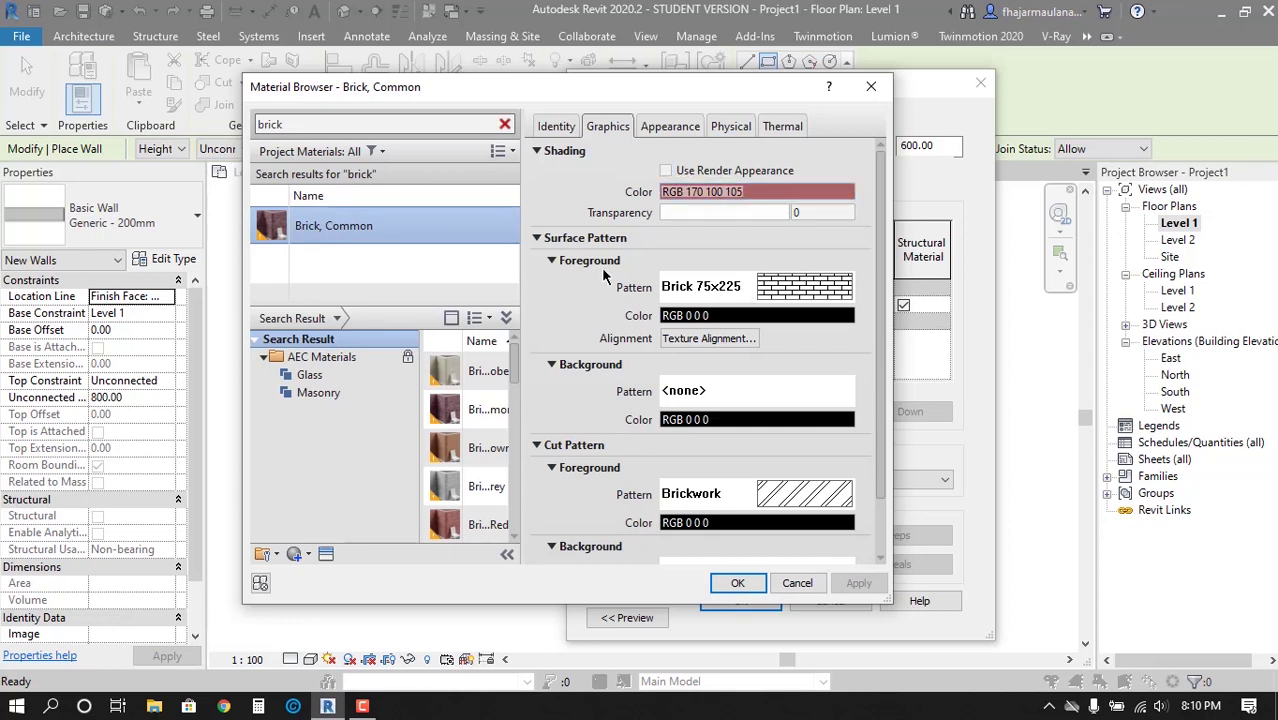
left_click(737, 583)
left_click(817, 310)
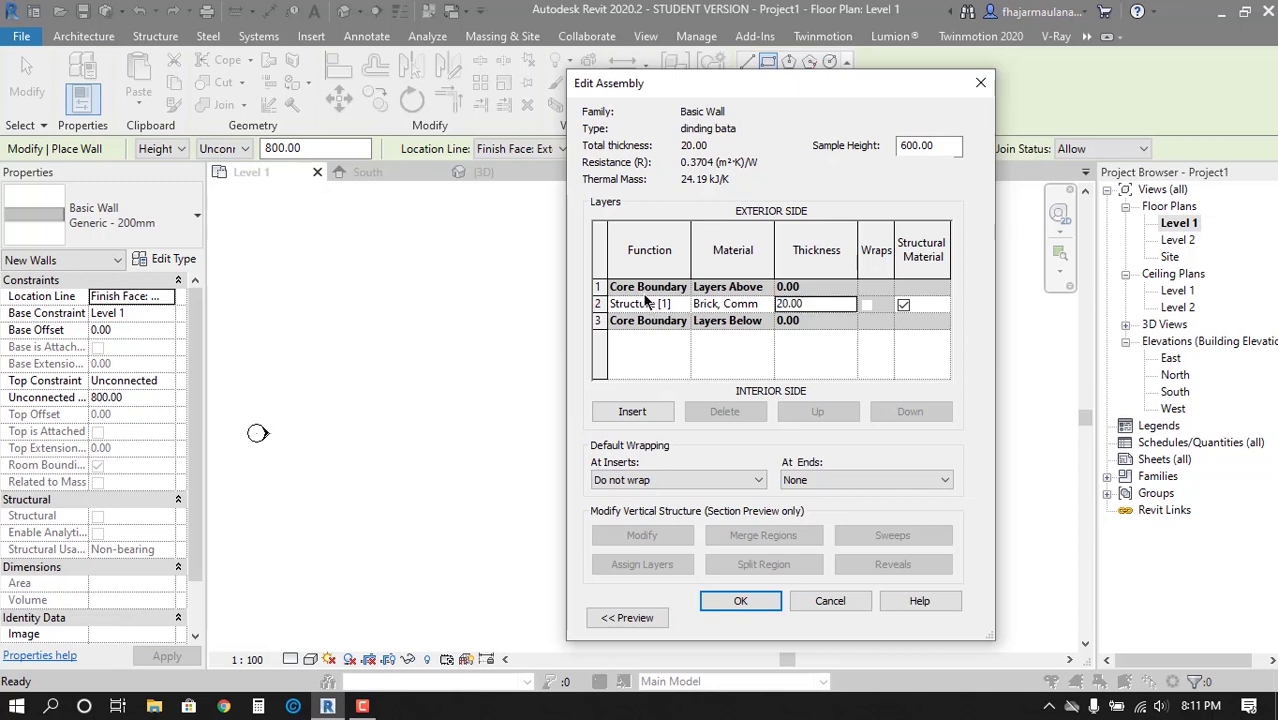
Insert two new layers and move one to the exterior face, one to the interior face
left_click(632, 411)
left_click(632, 411)
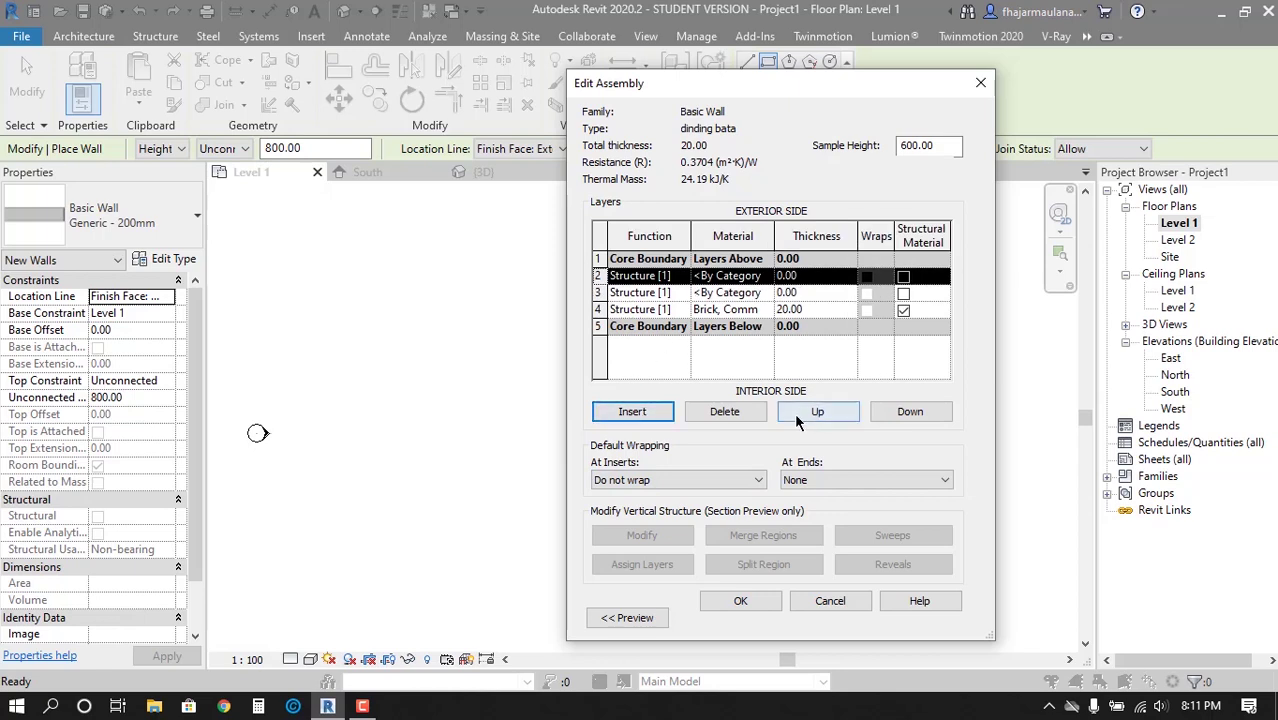
left_click(818, 411)
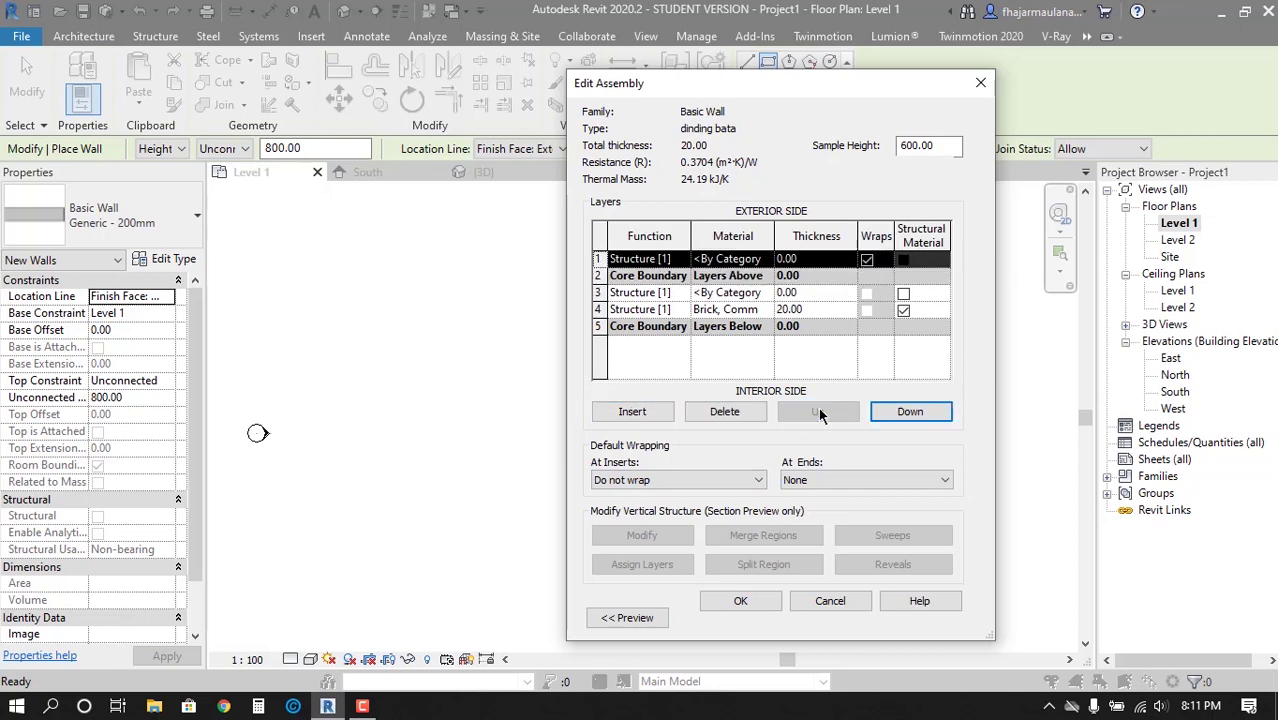
left_click(642, 297)
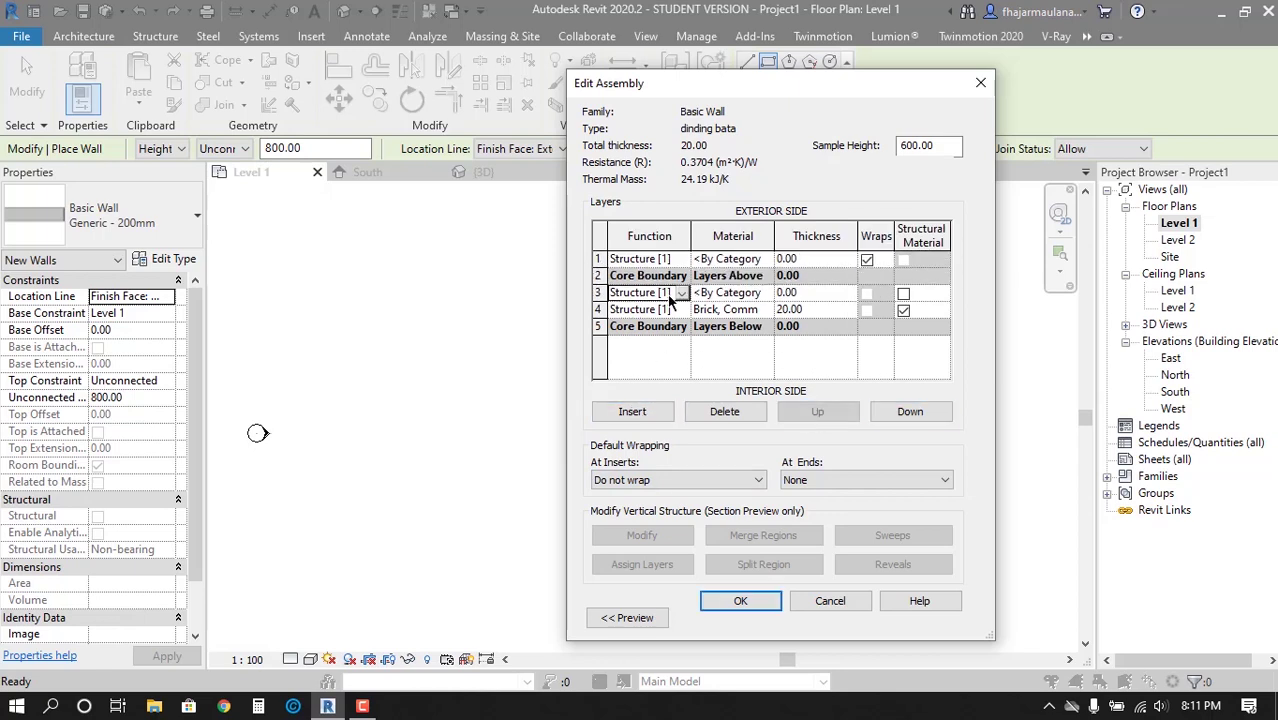
left_click(926, 412)
left_click(926, 412)
Create a new material 'acian' with light beige shading and assign it to the exterior layer
left_click(725, 292)
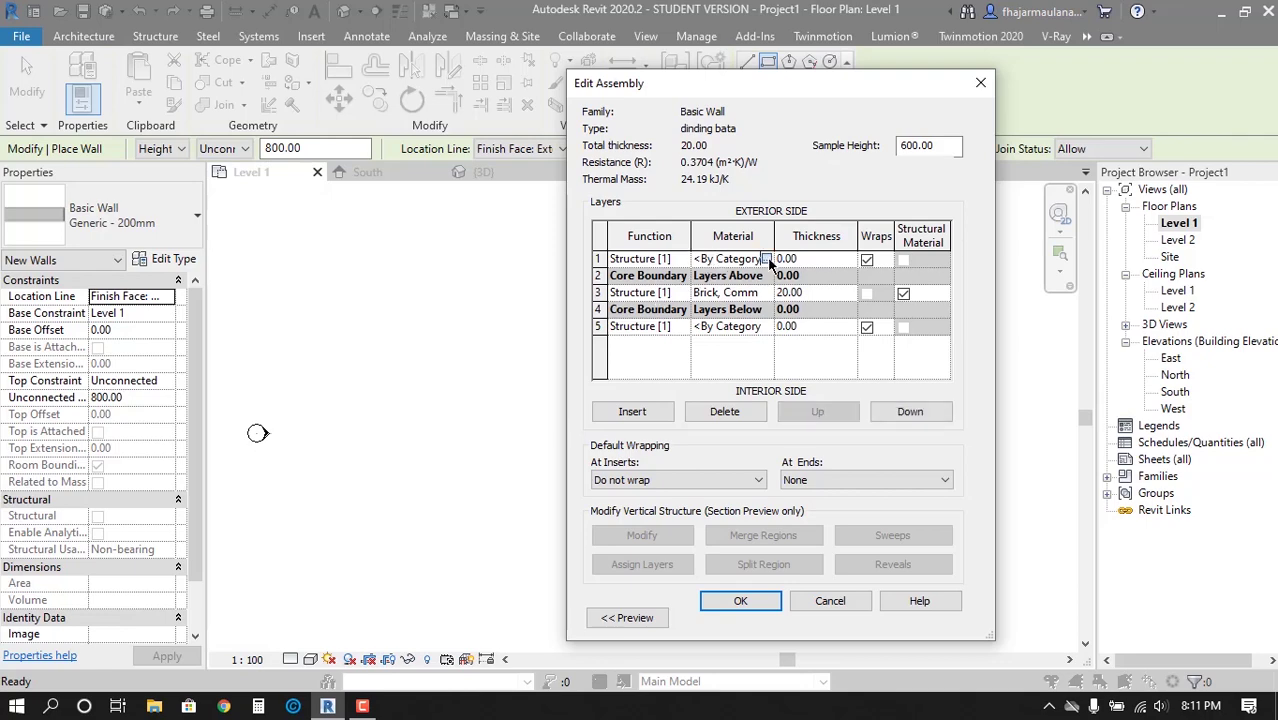
left_click(766, 292)
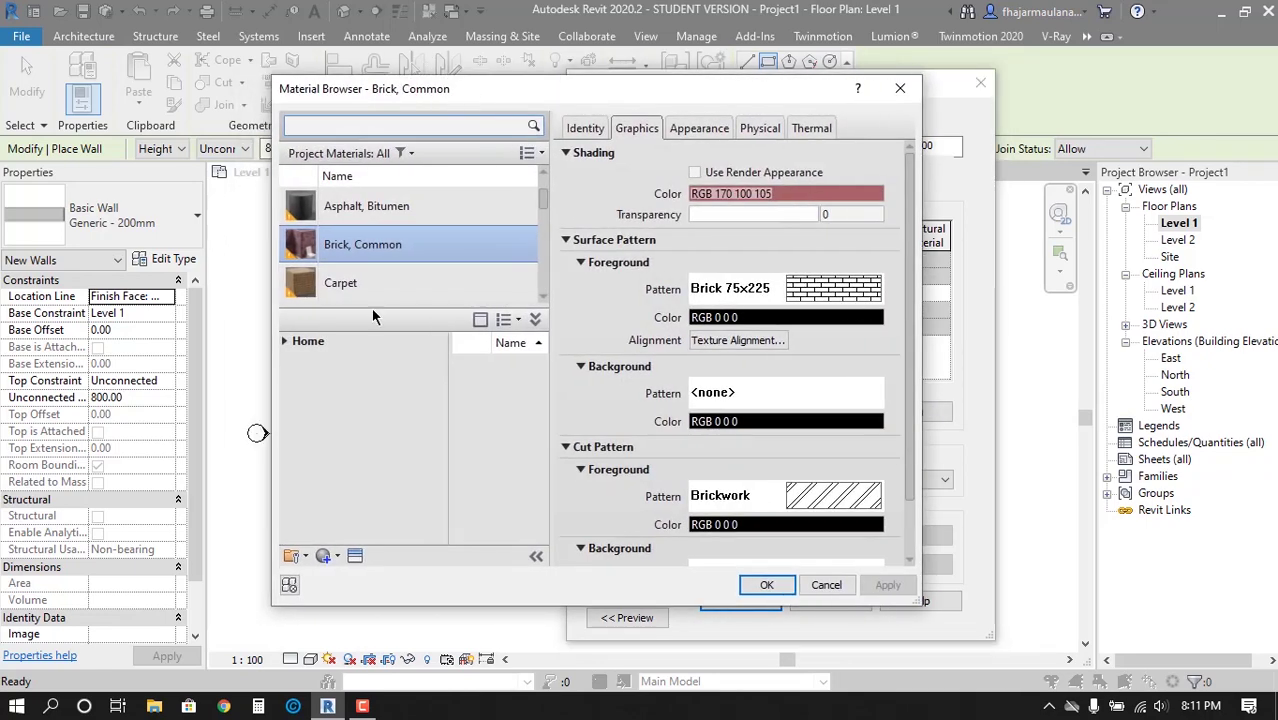
left_click(322, 555)
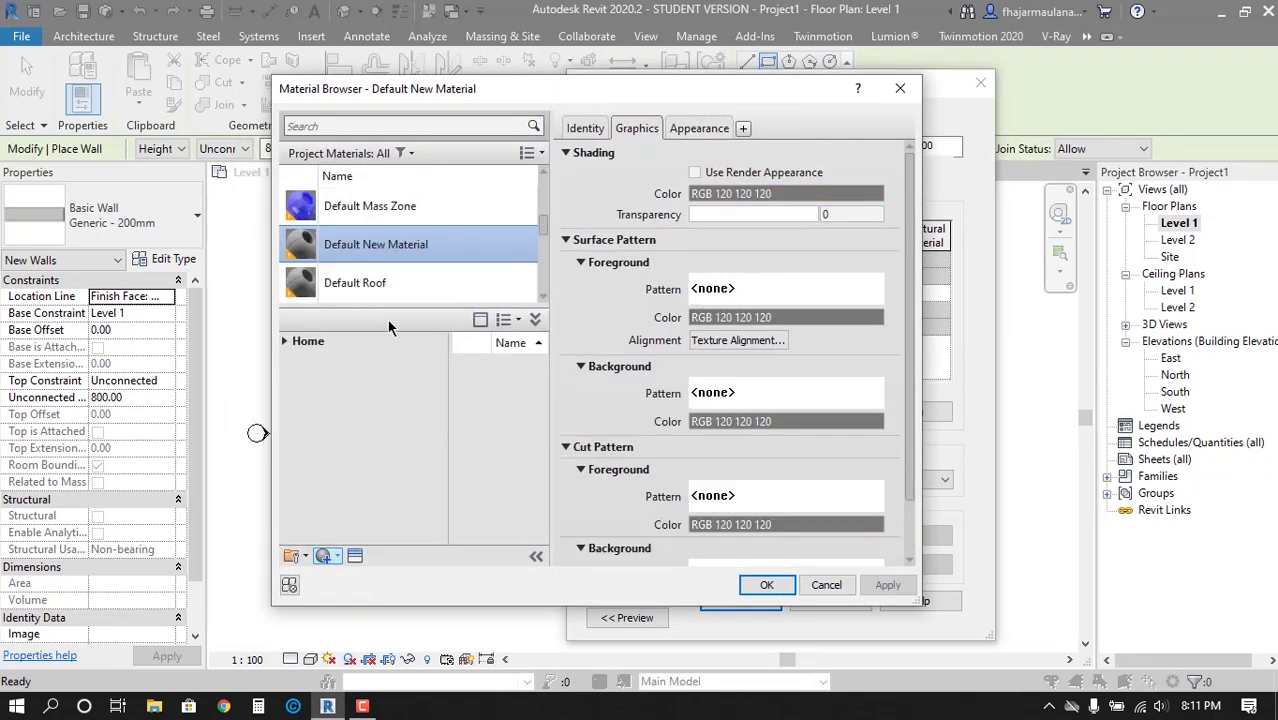
right_click(376, 240)
left_click(427, 274)
type("a")
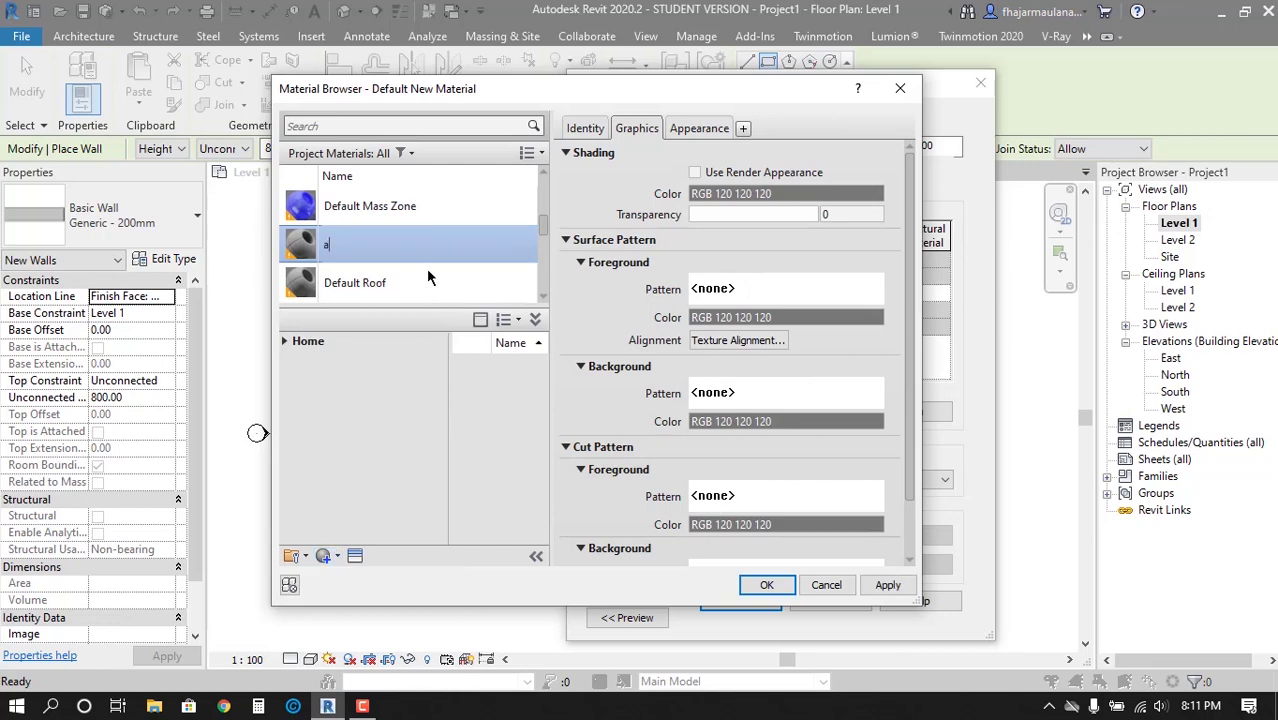
type("cian")
key("Return")
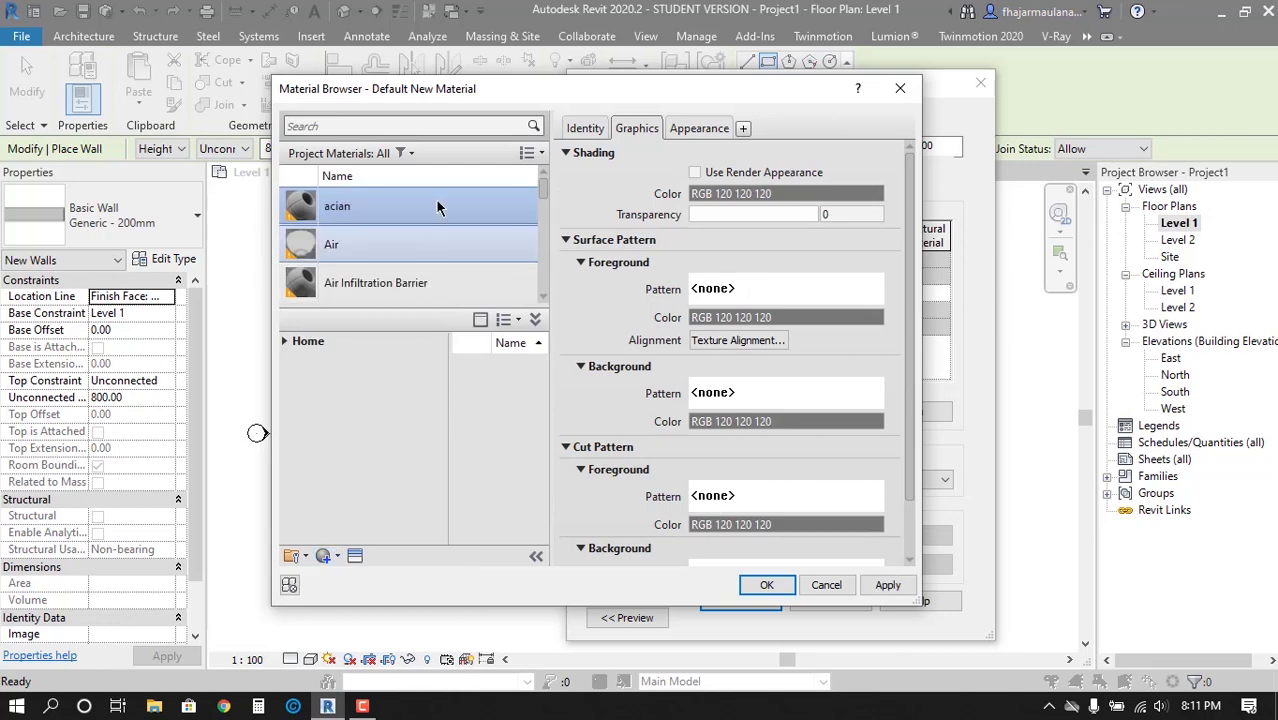
left_click(748, 193)
mouse_move(796, 263)
left_mouse_down()
mouse_move(808, 215)
mouse_move(804, 240)
left_mouse_up()
left_click(645, 325)
left_click(673, 508)
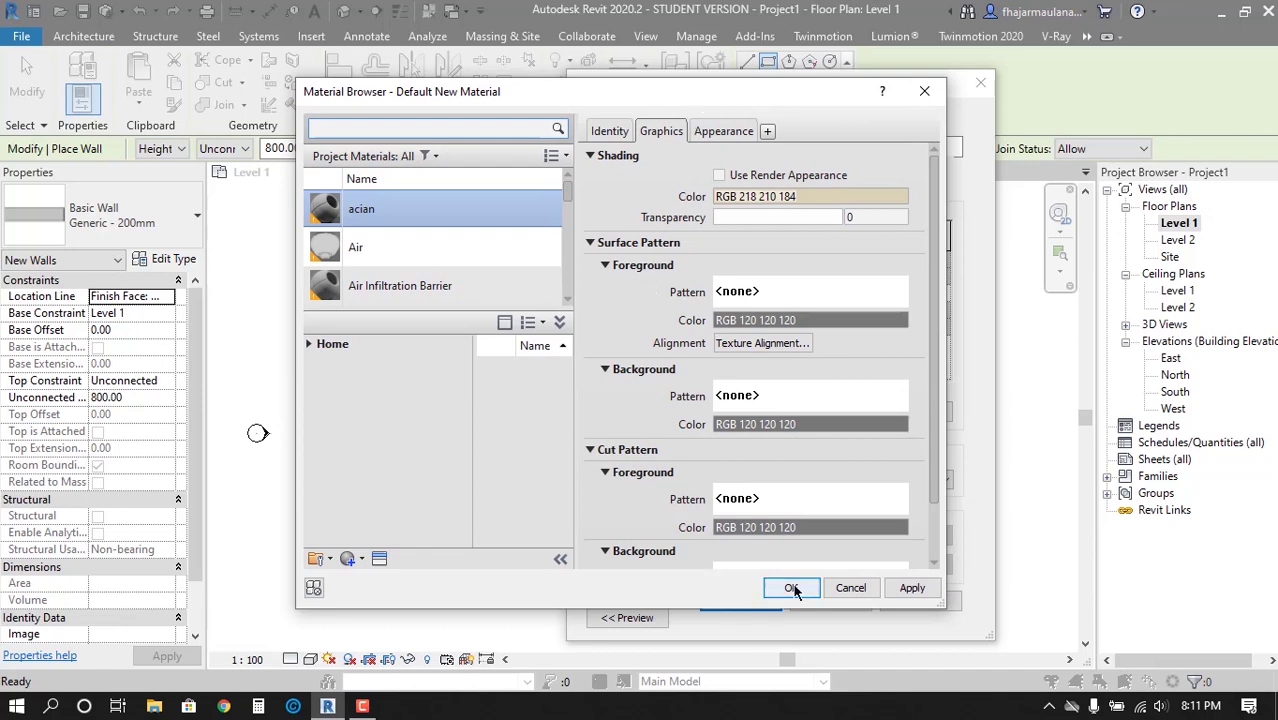
left_click(790, 587)
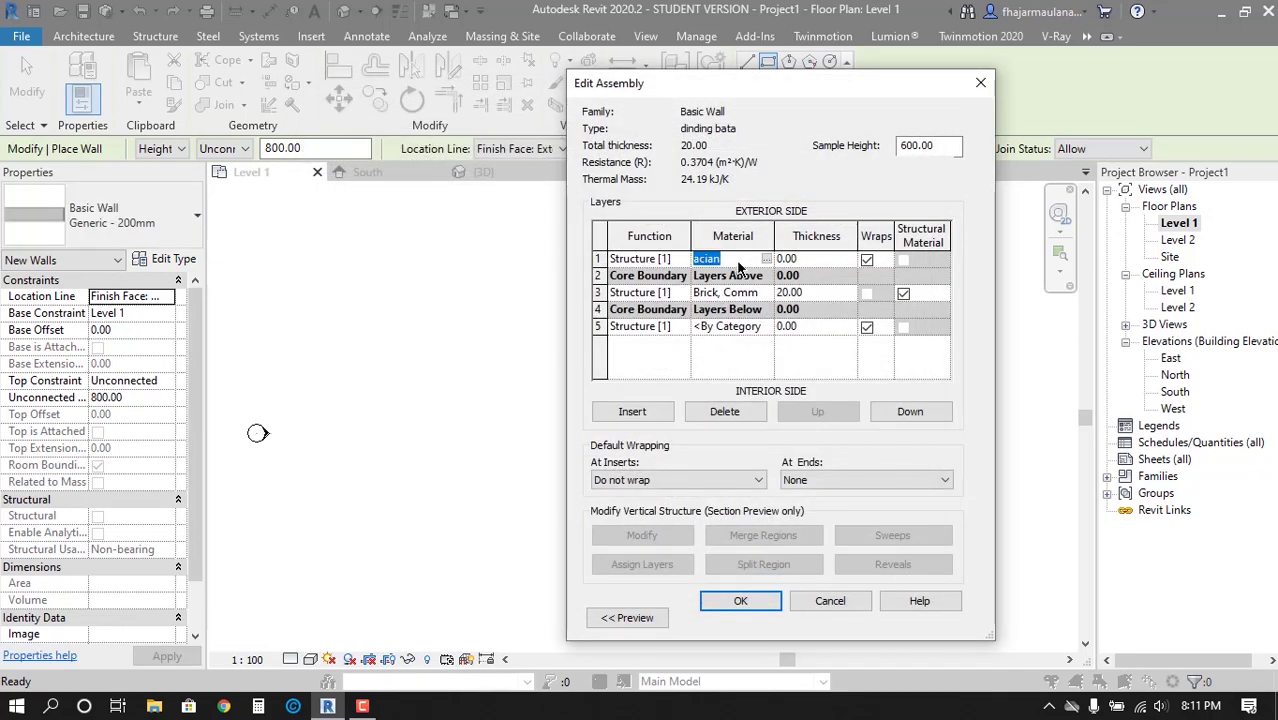
Assign the acian material to the interior layer as well
left_click(743, 330)
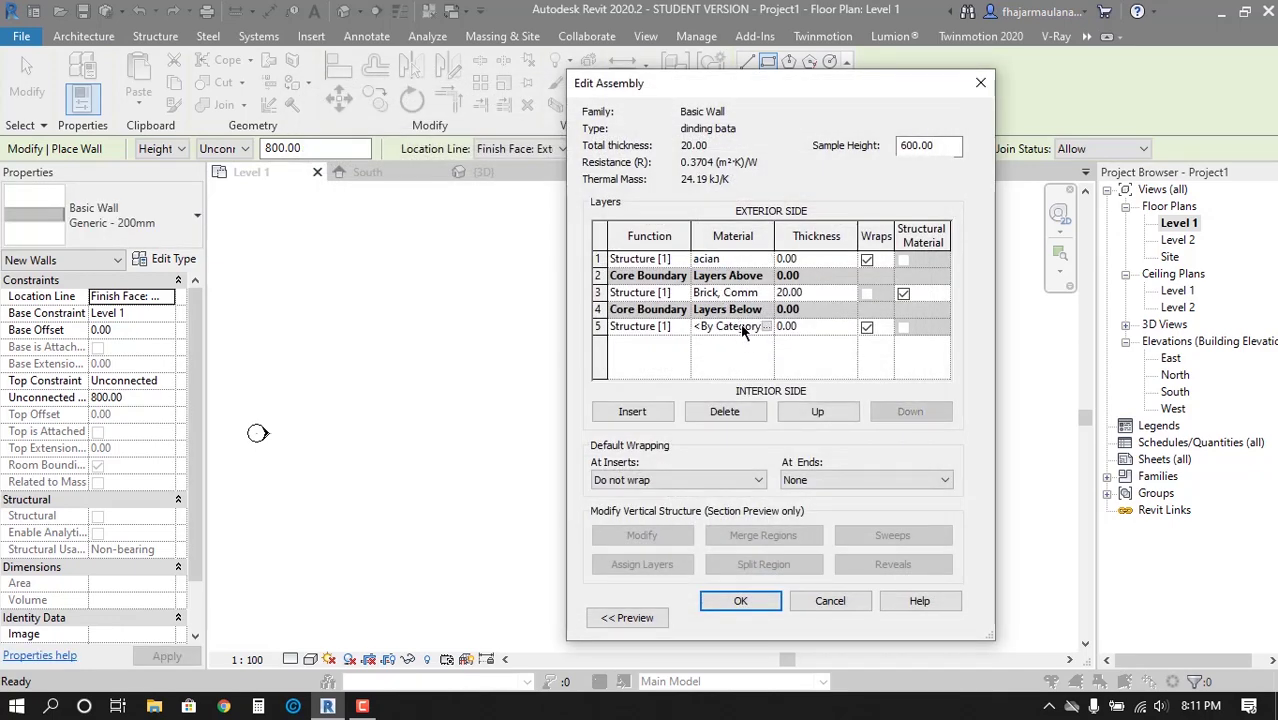
left_click(743, 262)
left_click(744, 327)
left_click_drag(728, 93, 711, 91)
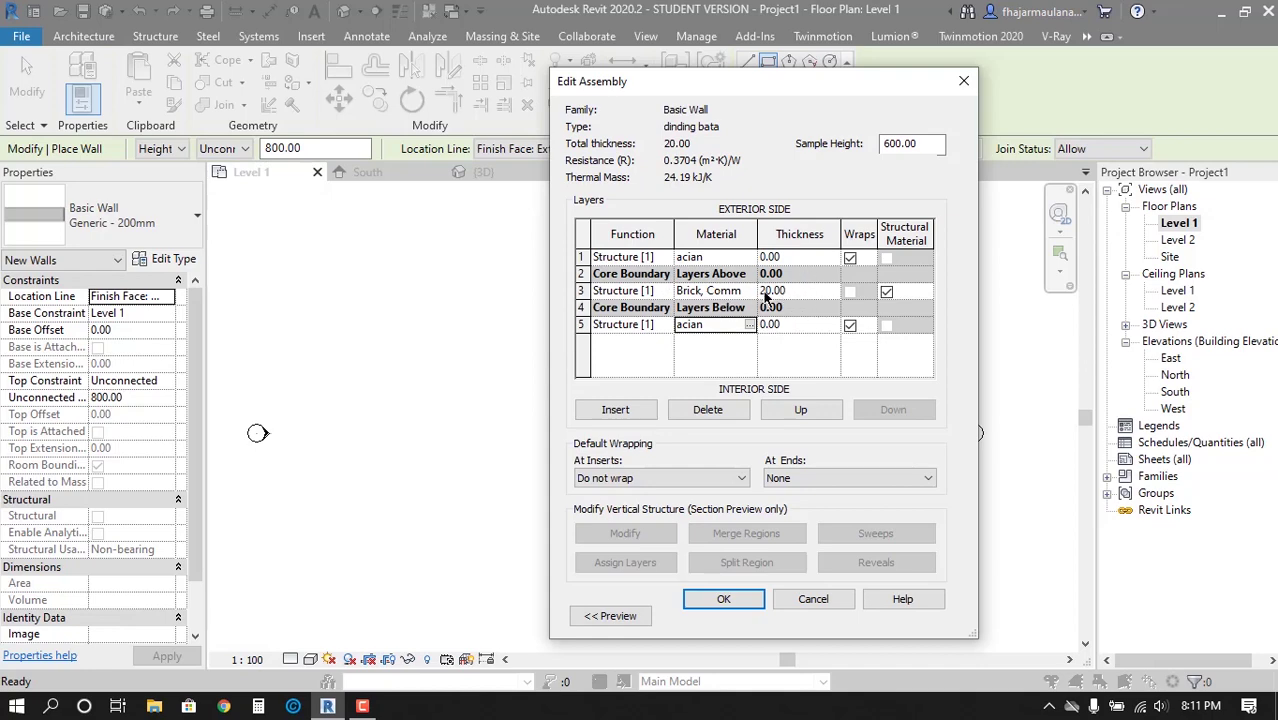
left_click_drag(702, 86, 624, 74)
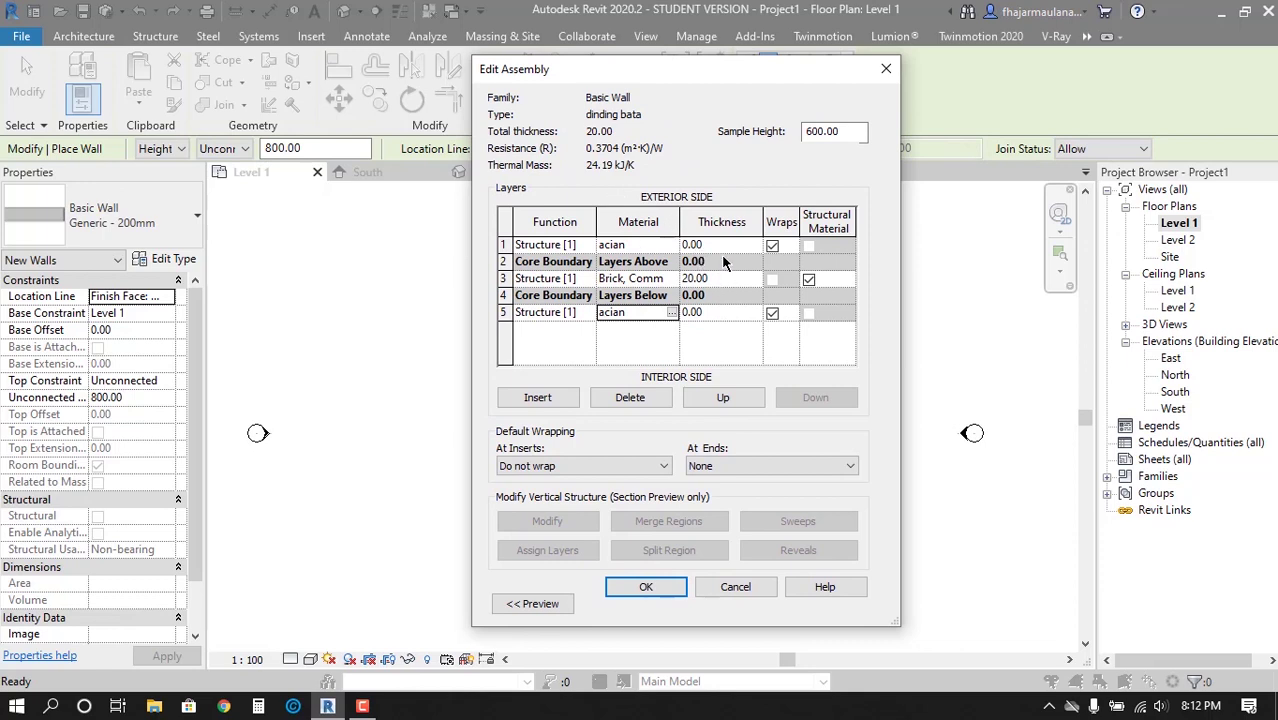
Set the layer thicknesses to 2.50 acian, 15.00 brick core and 2.50 acian
left_click(705, 279)
type("15")
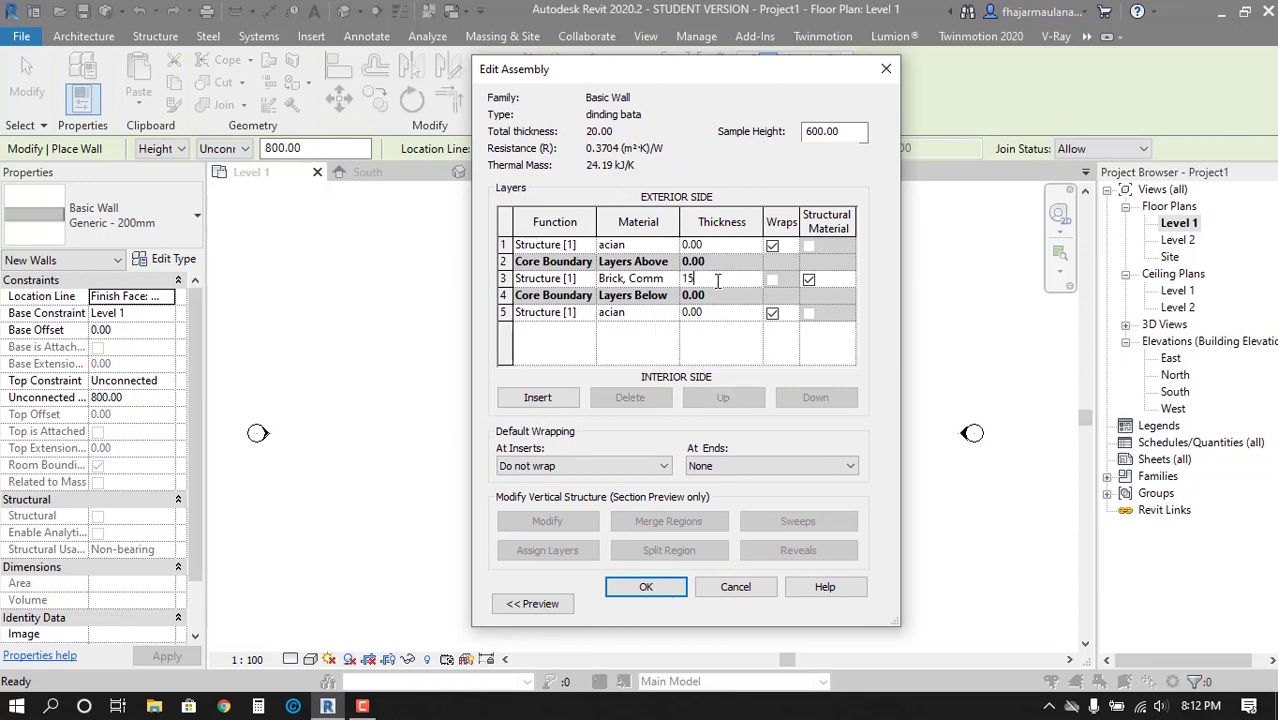
left_click(718, 312)
type(".5")
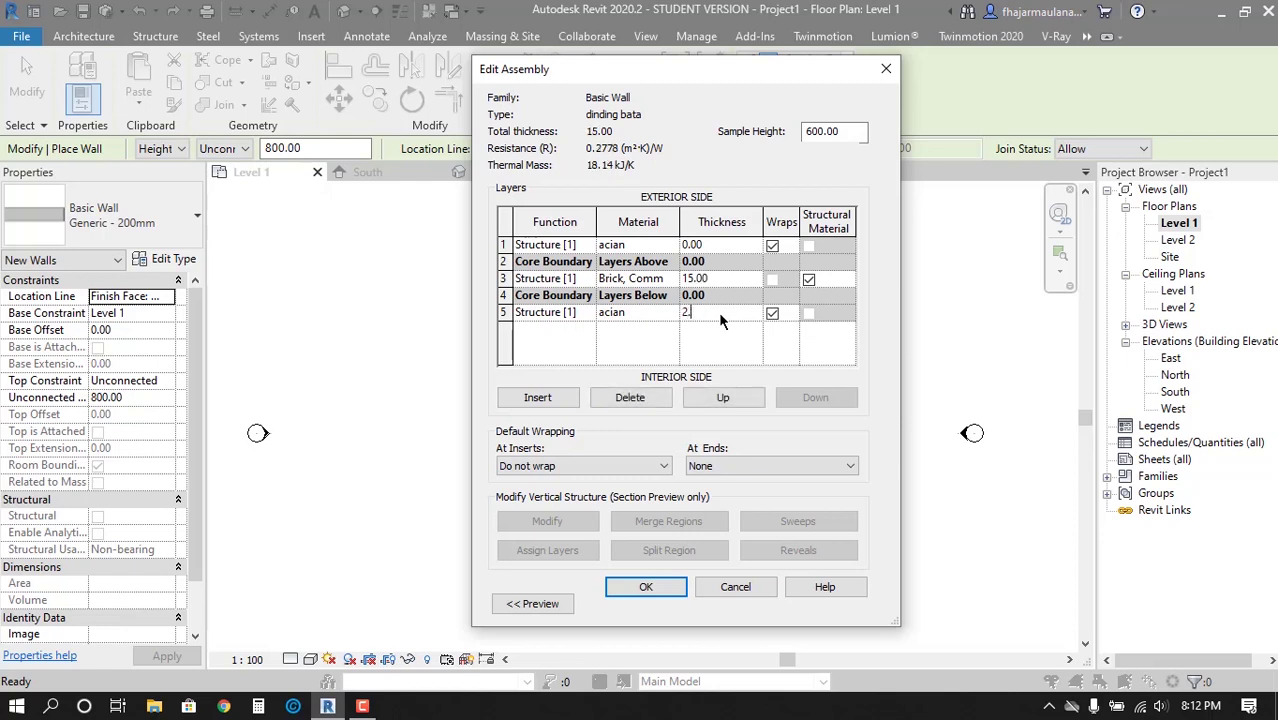
left_click(717, 244)
type(".5")
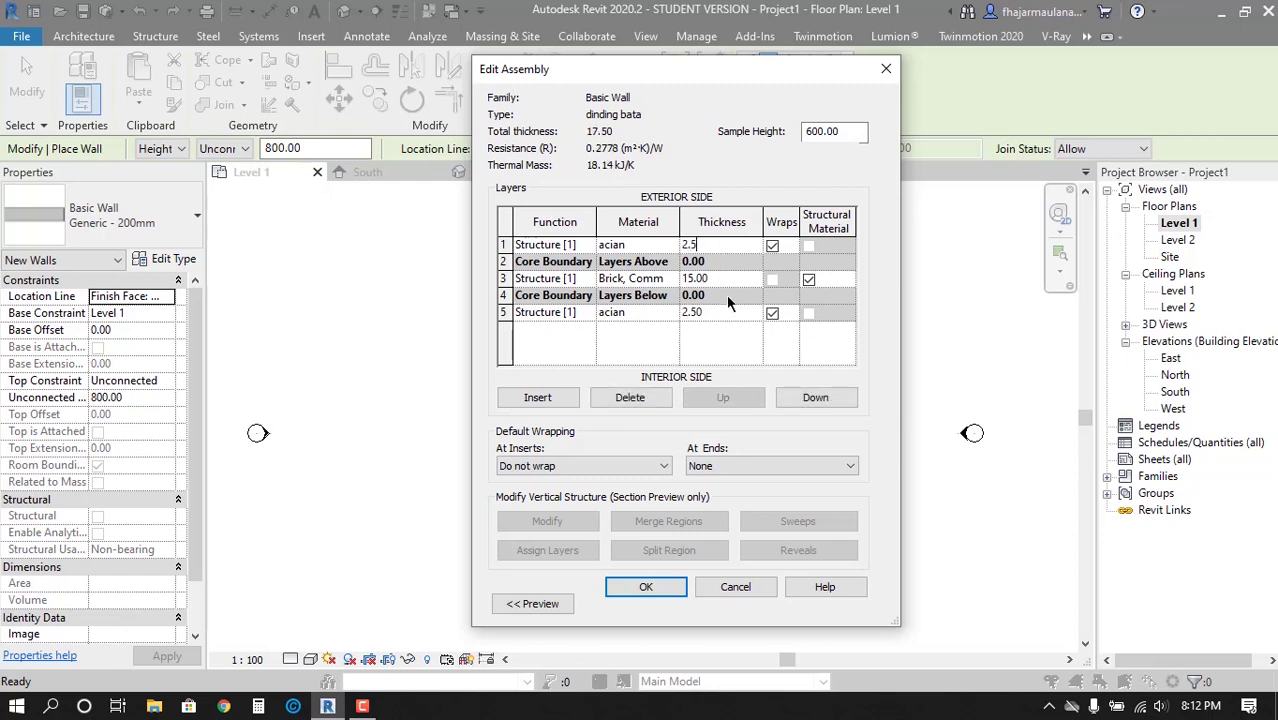
left_click(731, 312)
left_click(722, 245)
left_click(716, 245)
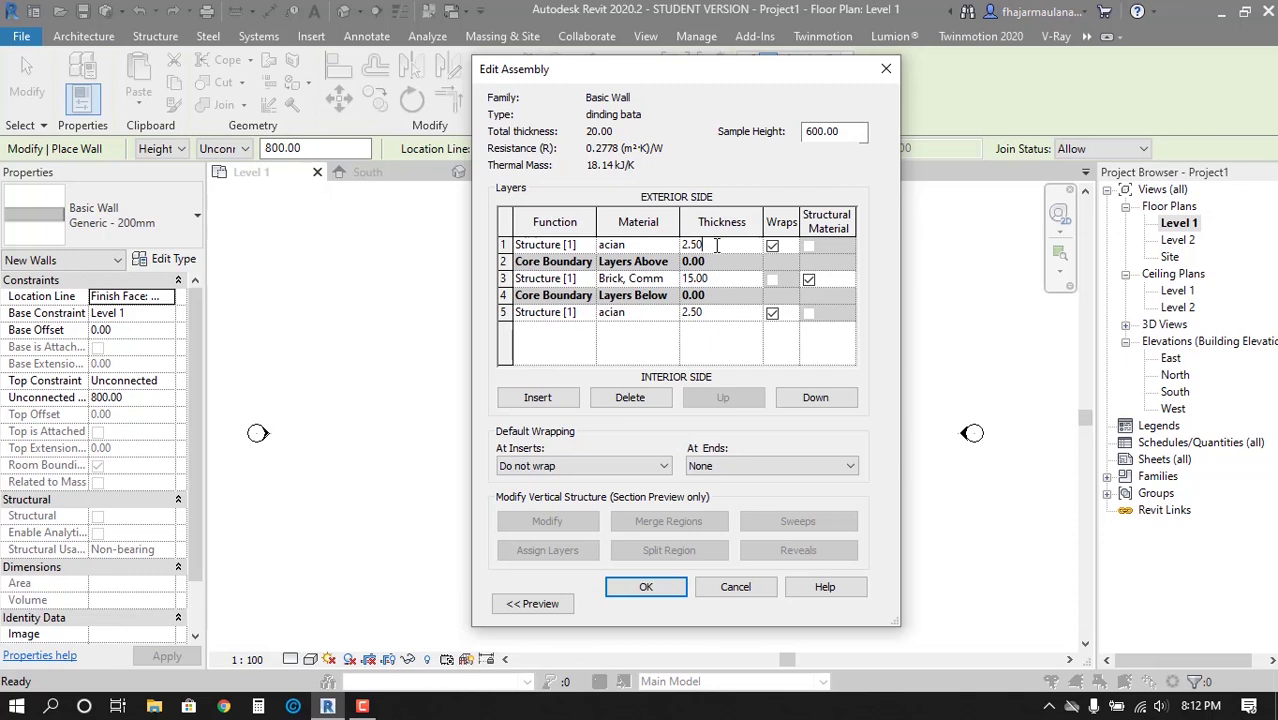
Set the outer and inner layers of the dinding bata wall to 2.00 thick
left_click(726, 280)
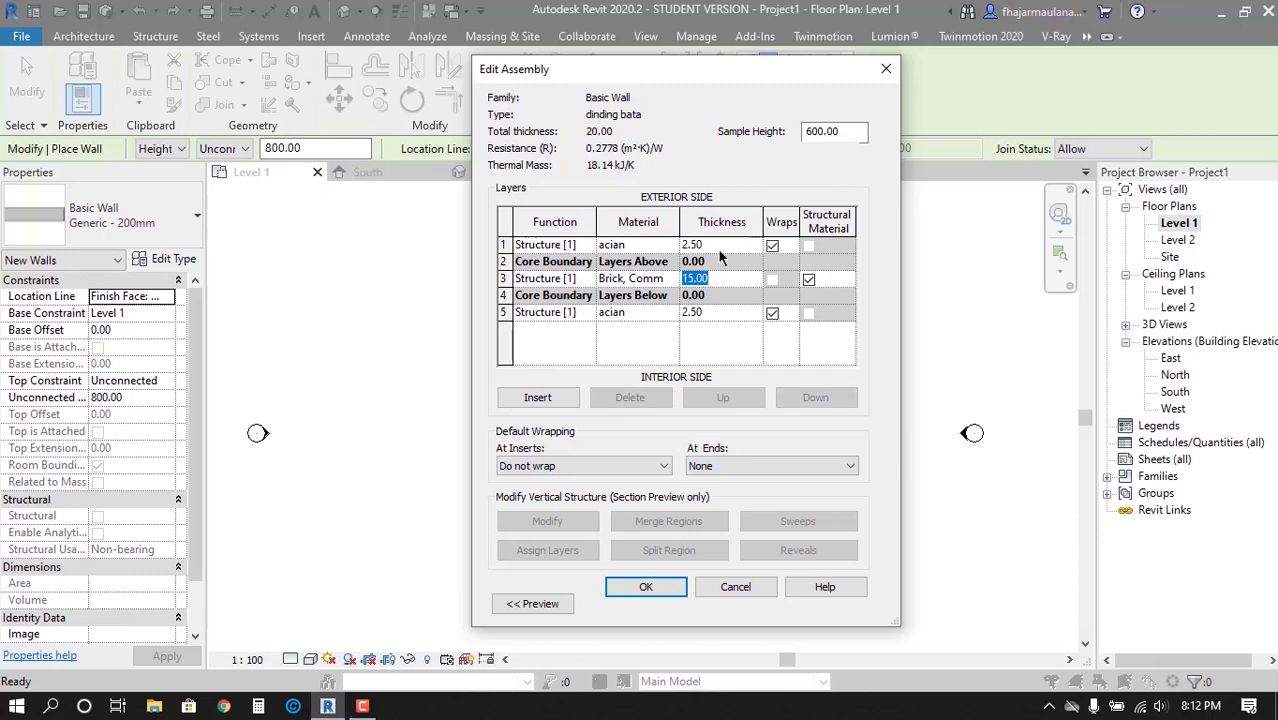
left_click(719, 250)
type("2")
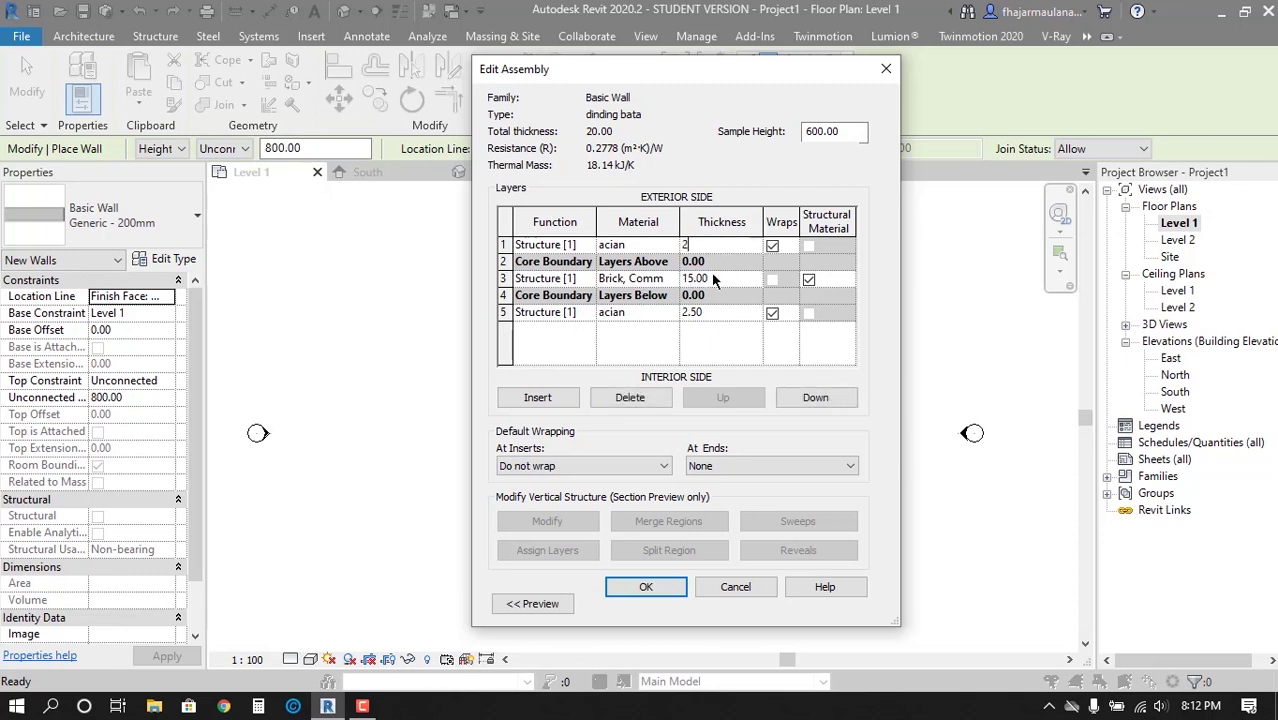
left_click(714, 314)
type("2")
Set the brick core layer to 11.00 for a 15.00 total width and confirm
left_click(727, 278)
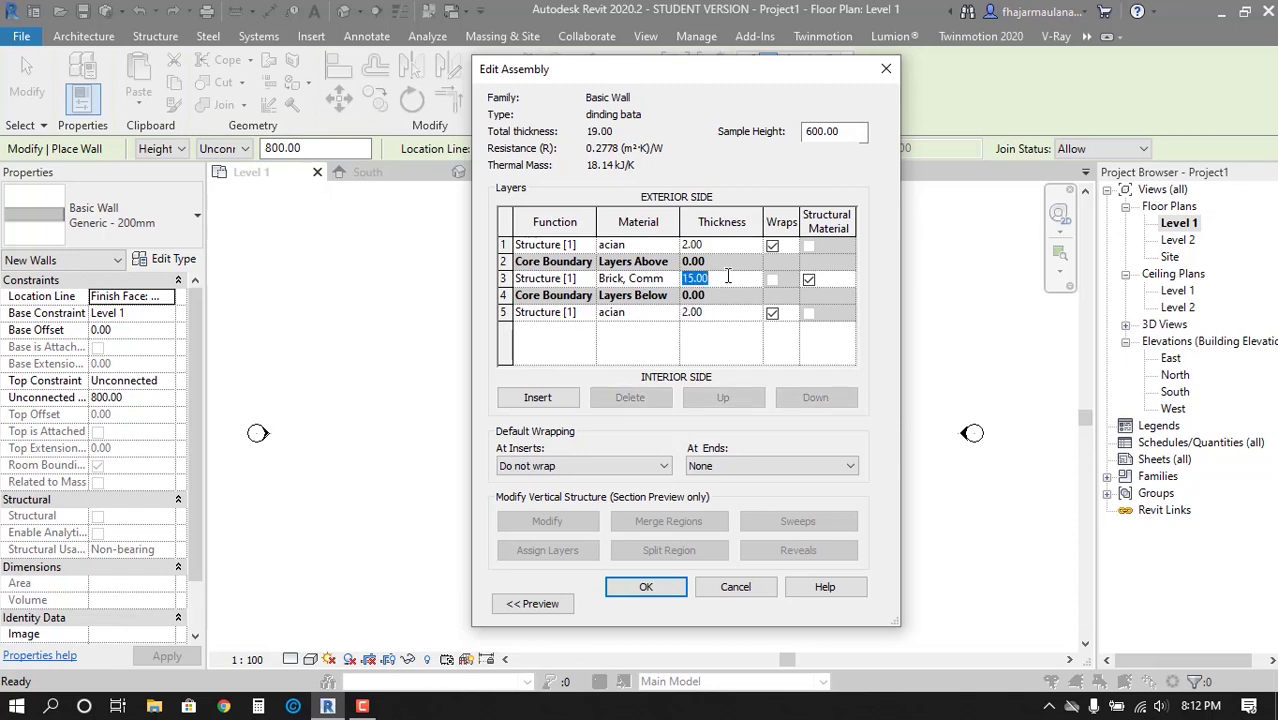
type("14")
left_click(733, 245)
left_click(731, 280)
type("1")
left_click(726, 318)
left_click(729, 280)
type("11")
left_click(727, 322)
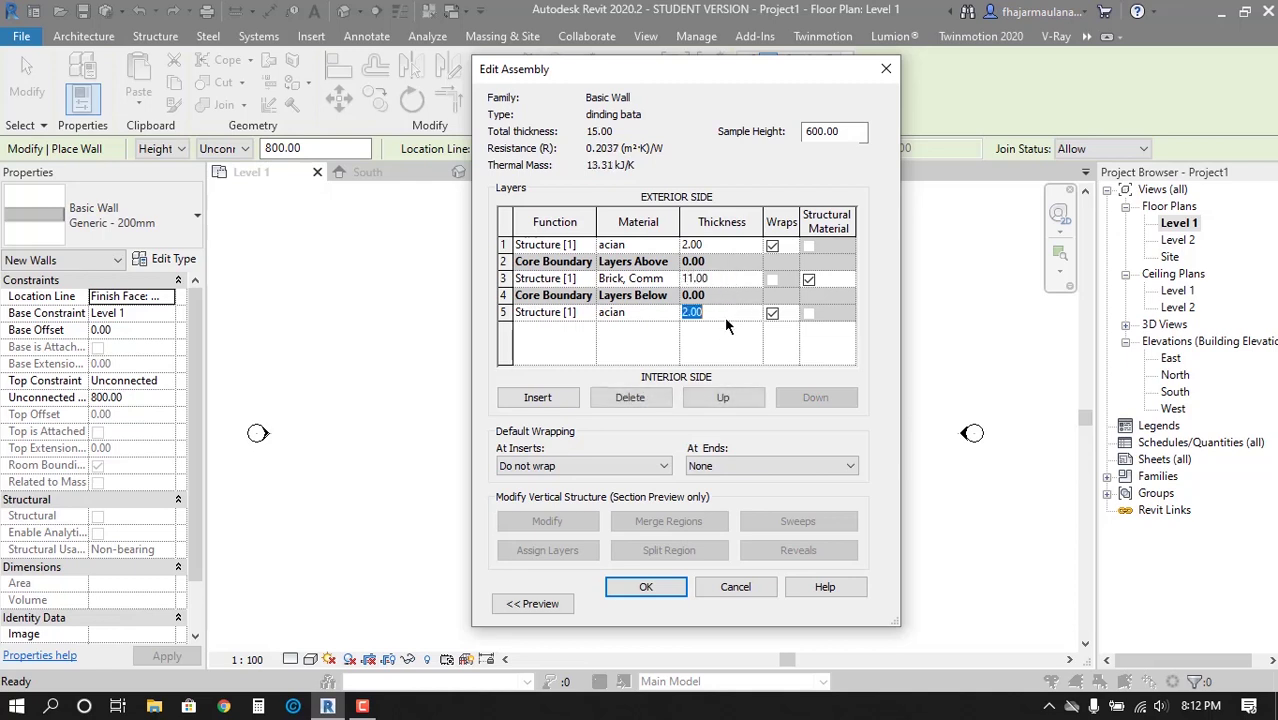
left_click(729, 281)
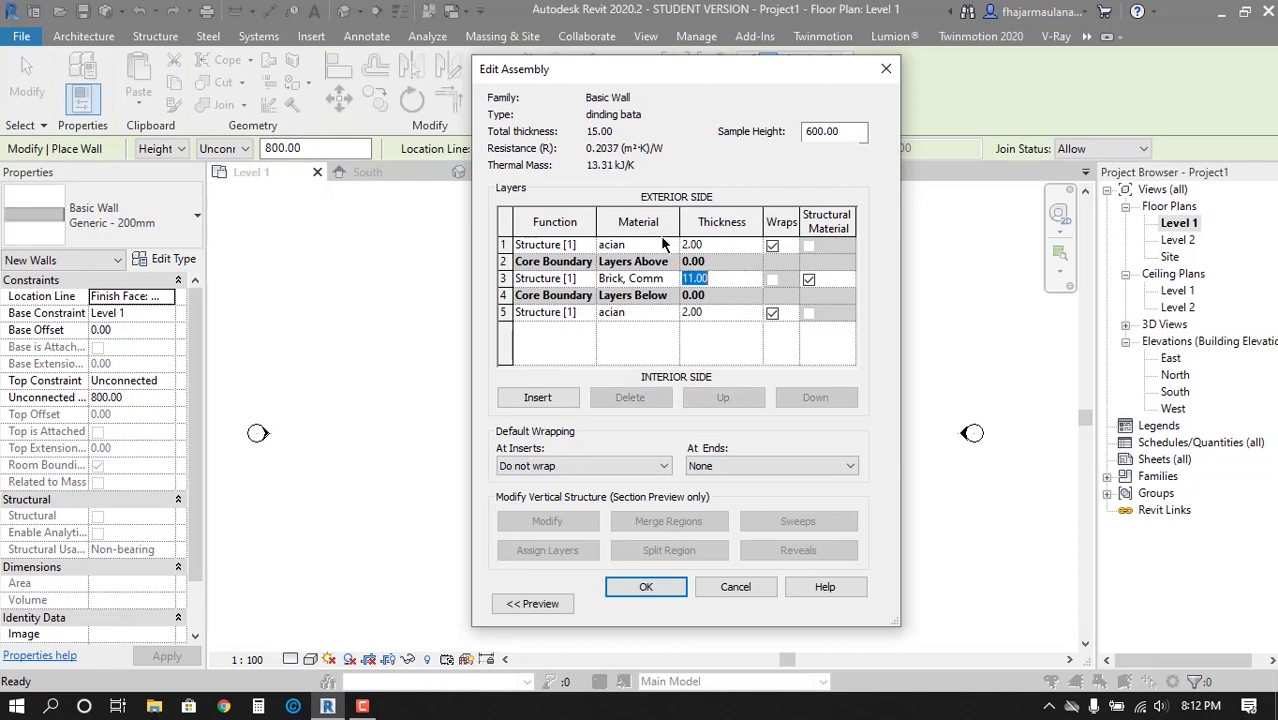
mouse_move(613, 78)
left_mouse_down()
mouse_move(570, 72)
mouse_move(578, 64)
left_mouse_up()
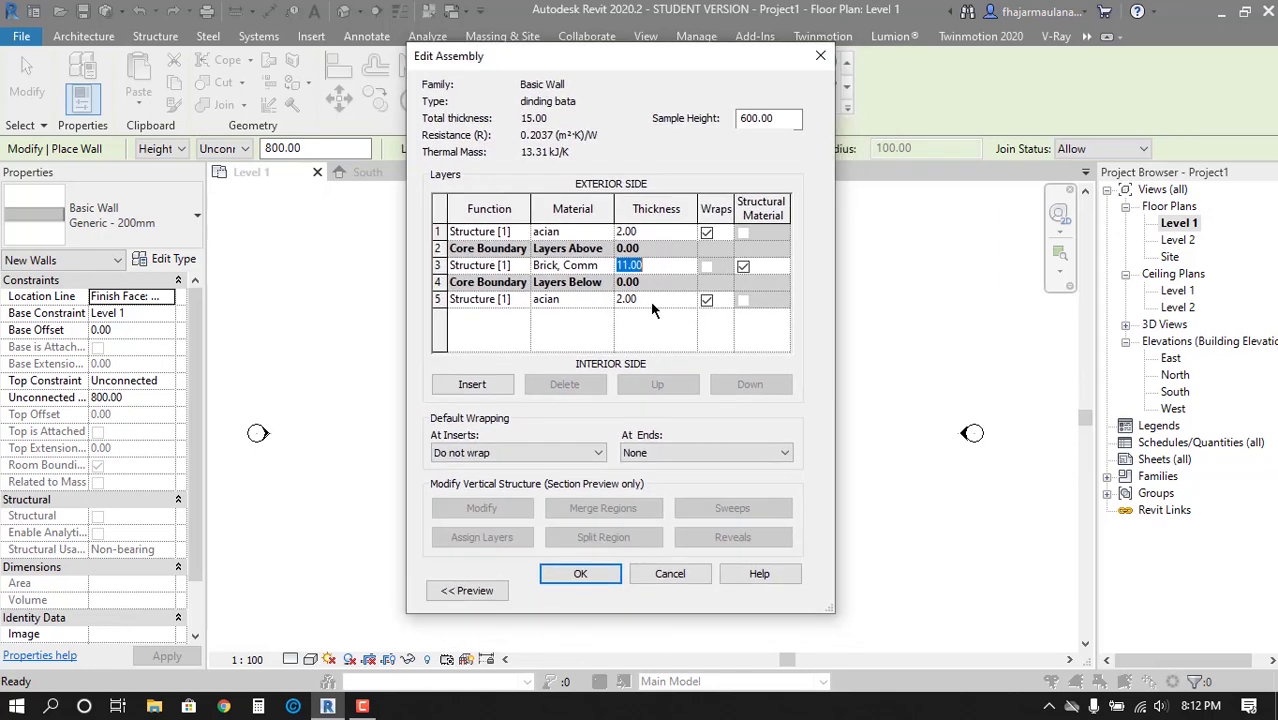
left_click(592, 573)
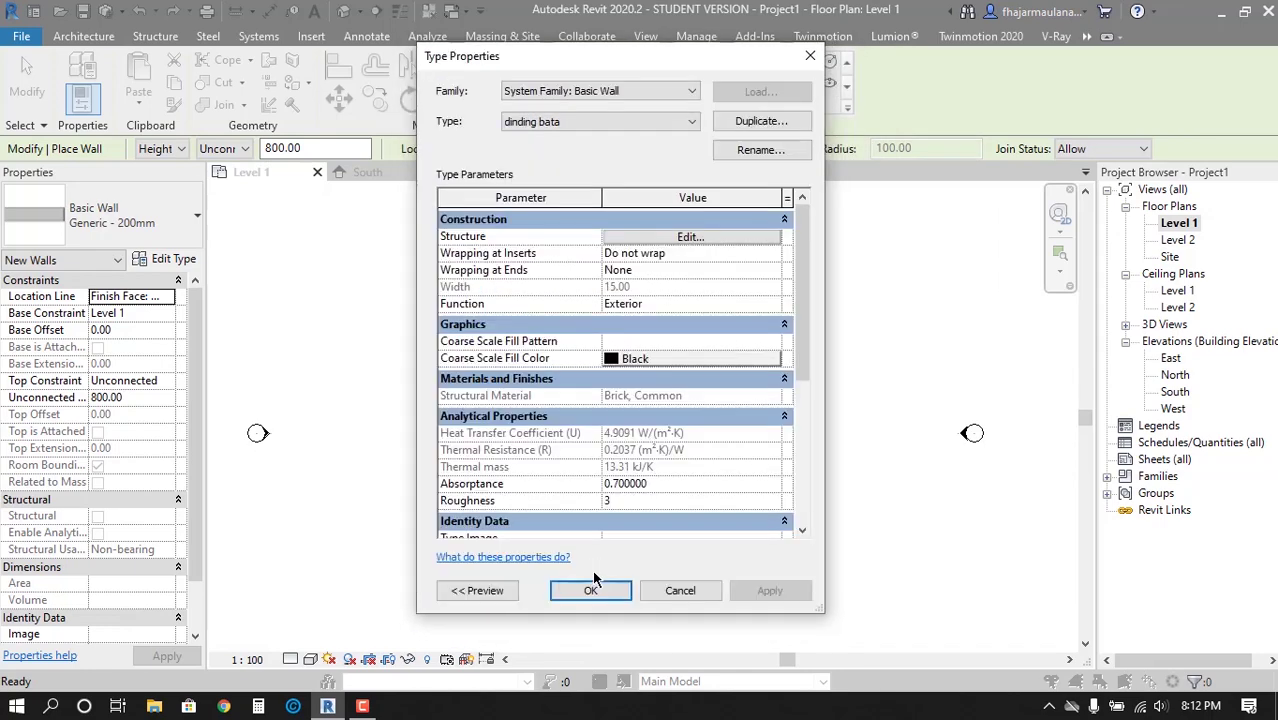
Accept the revised wall type and review the wall type list without changing it
left_click(592, 590)
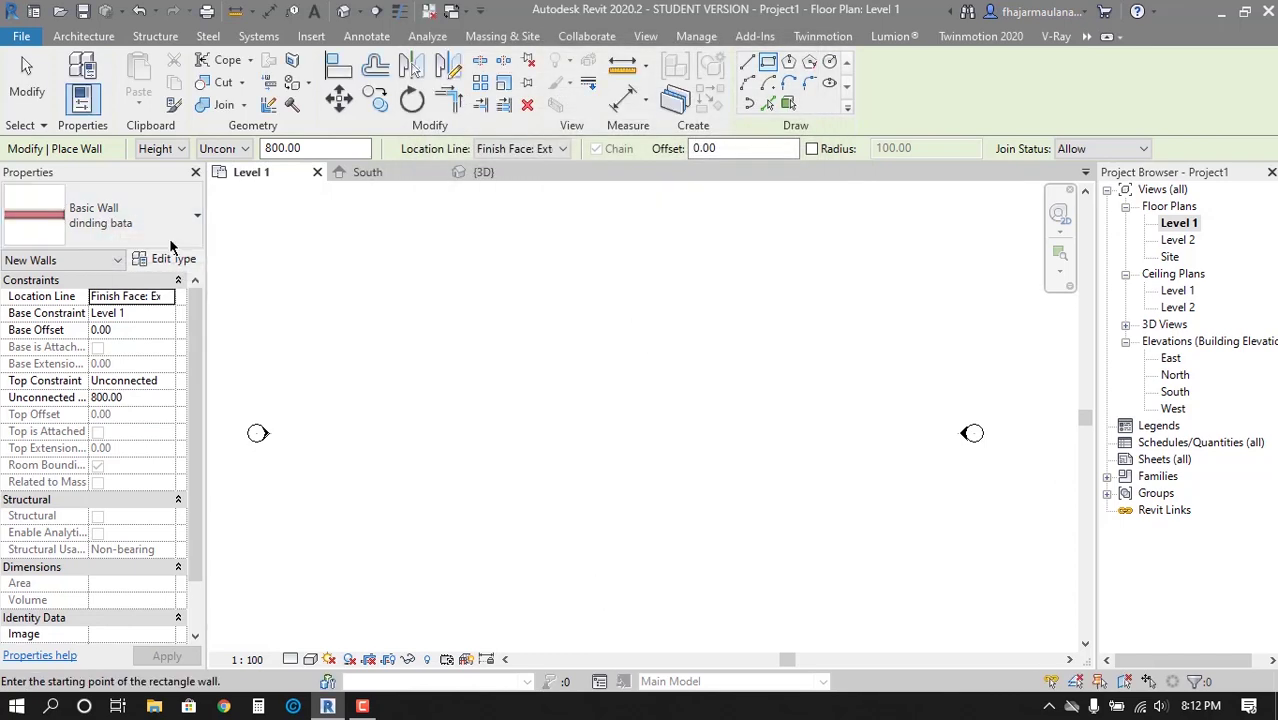
left_click(110, 228)
scroll(162, 383, "down", 2)
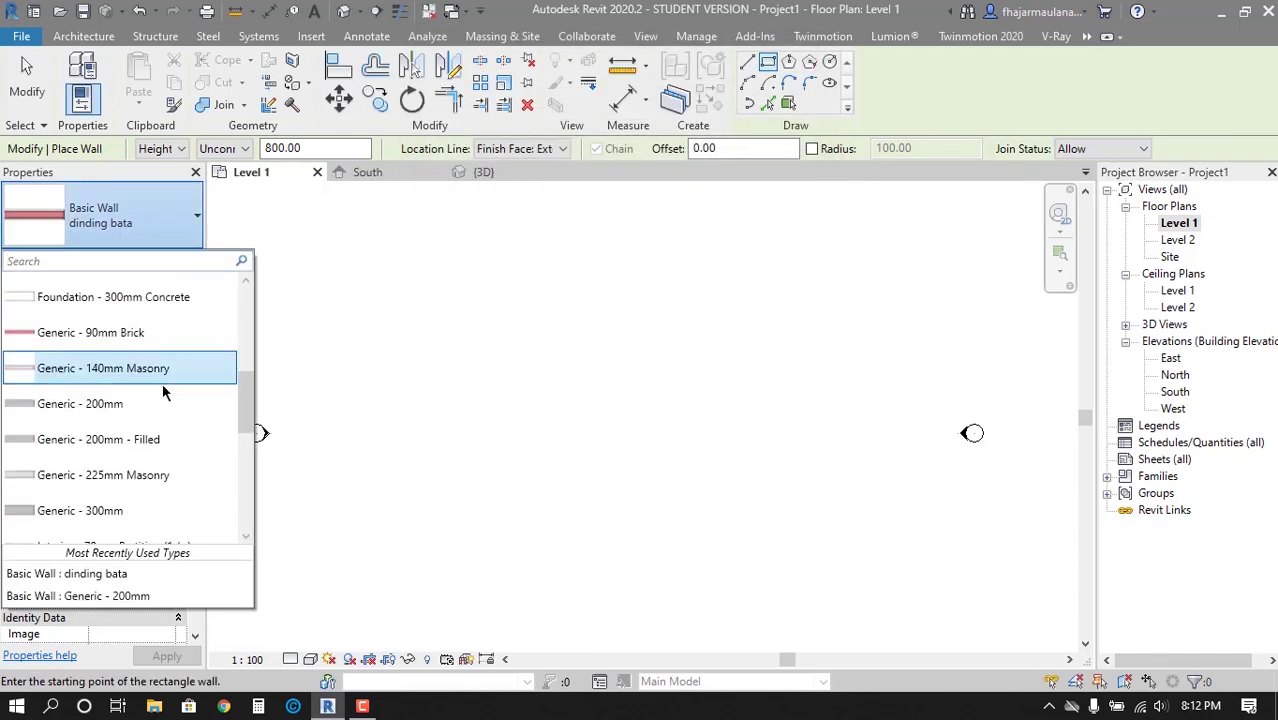
scroll(150, 470, "up", 3)
left_click(103, 397)
Draw a trial stepped outline of single-line walls, including a 510 horizontal wall
left_click(747, 62)
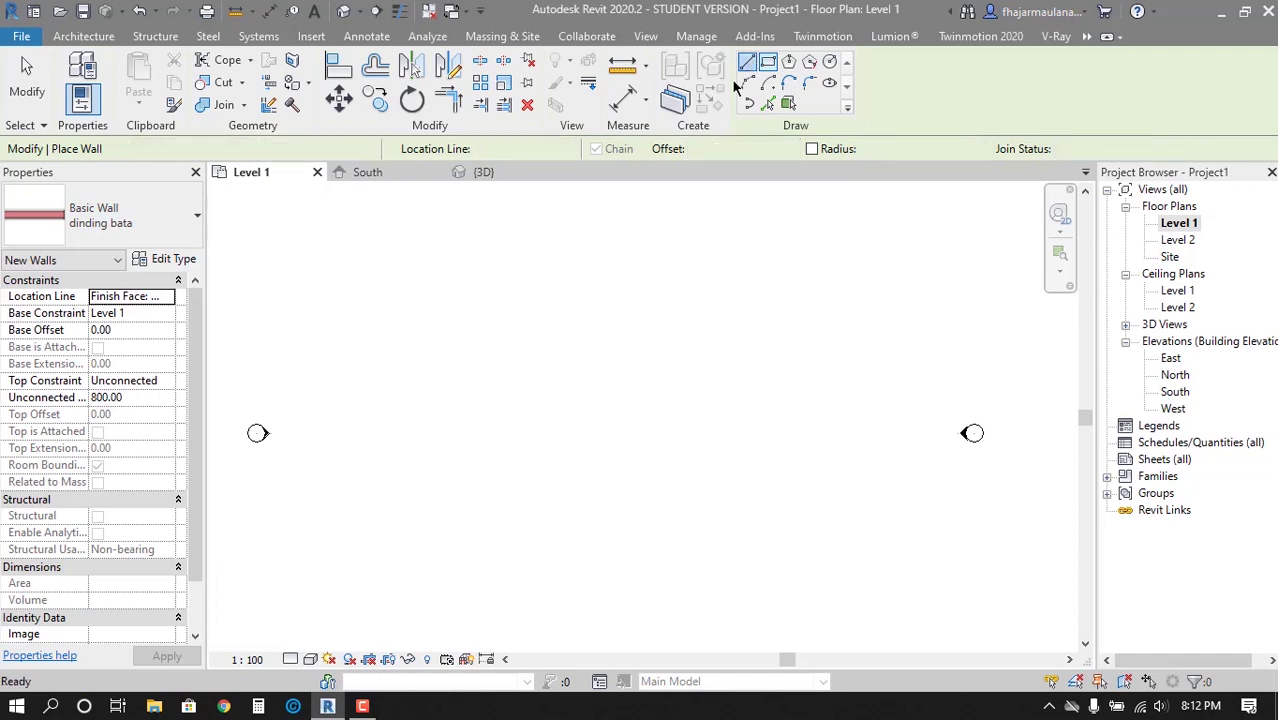
left_click(505, 333)
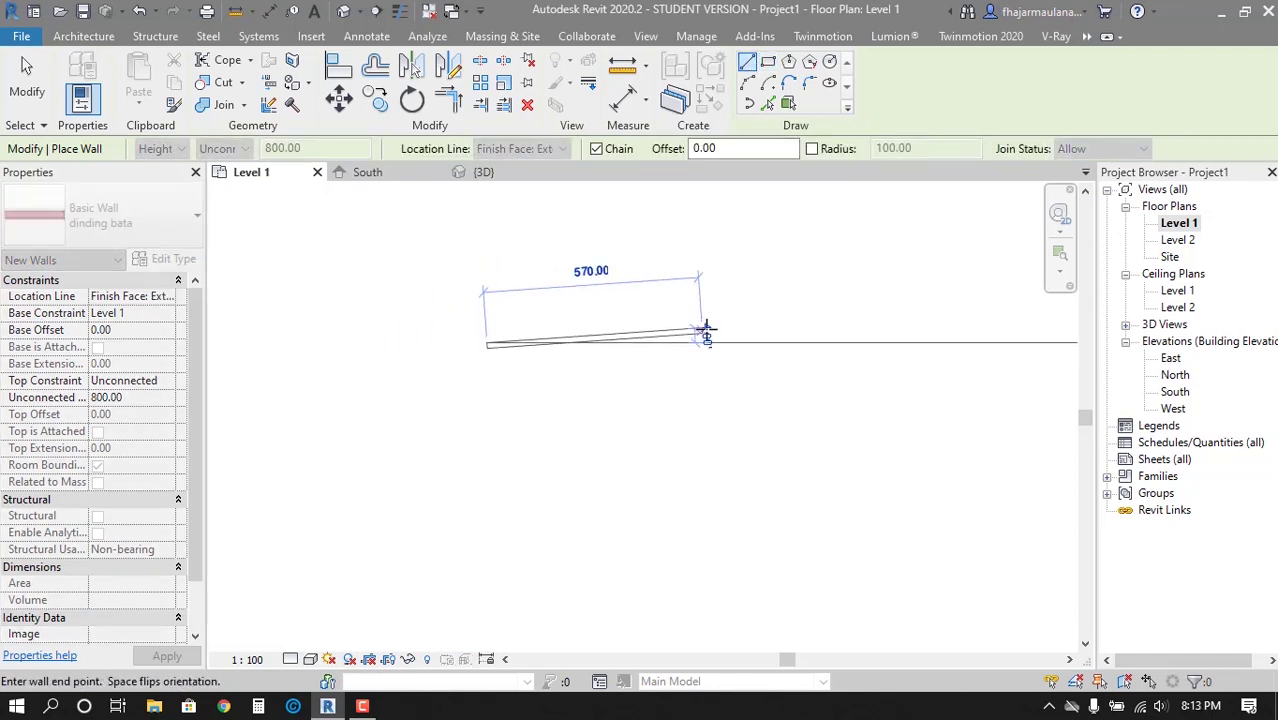
left_click(662, 344)
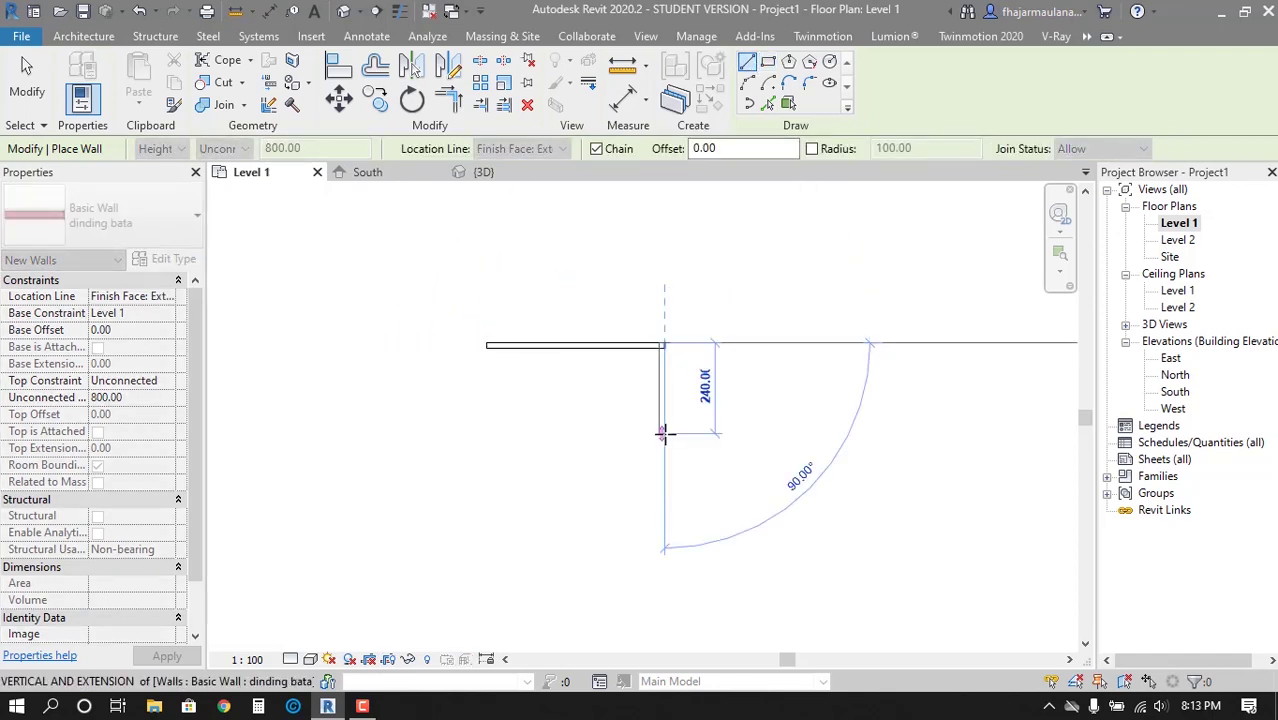
left_click(662, 458)
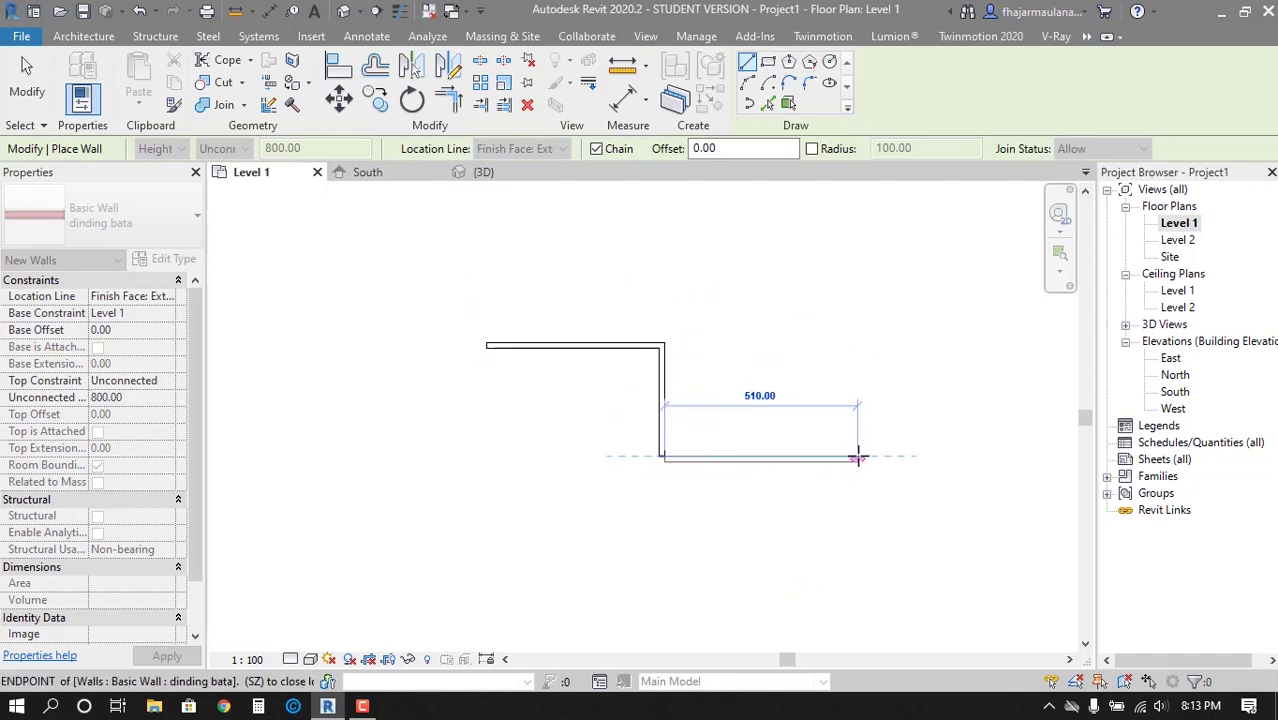
left_click(858, 457)
left_click(858, 590)
middle_click_drag(858, 590, 908, 427)
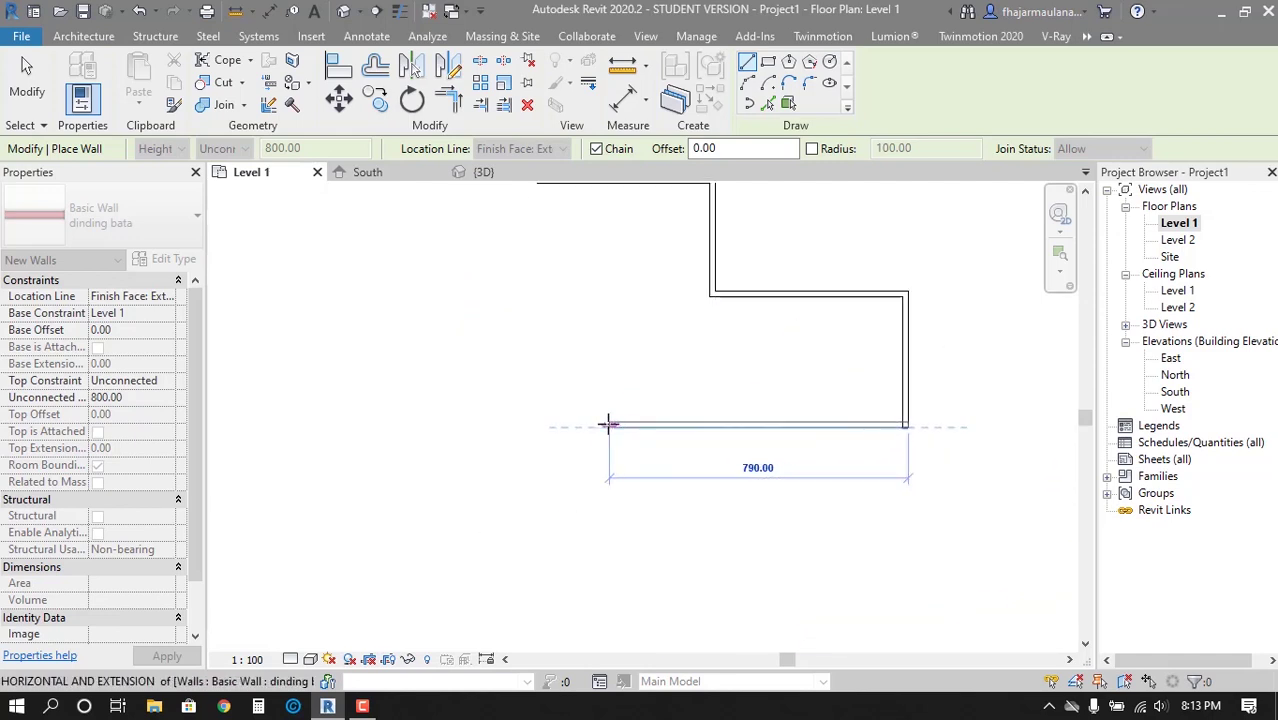
middle_click_drag(608, 425, 641, 497)
left_click(647, 500)
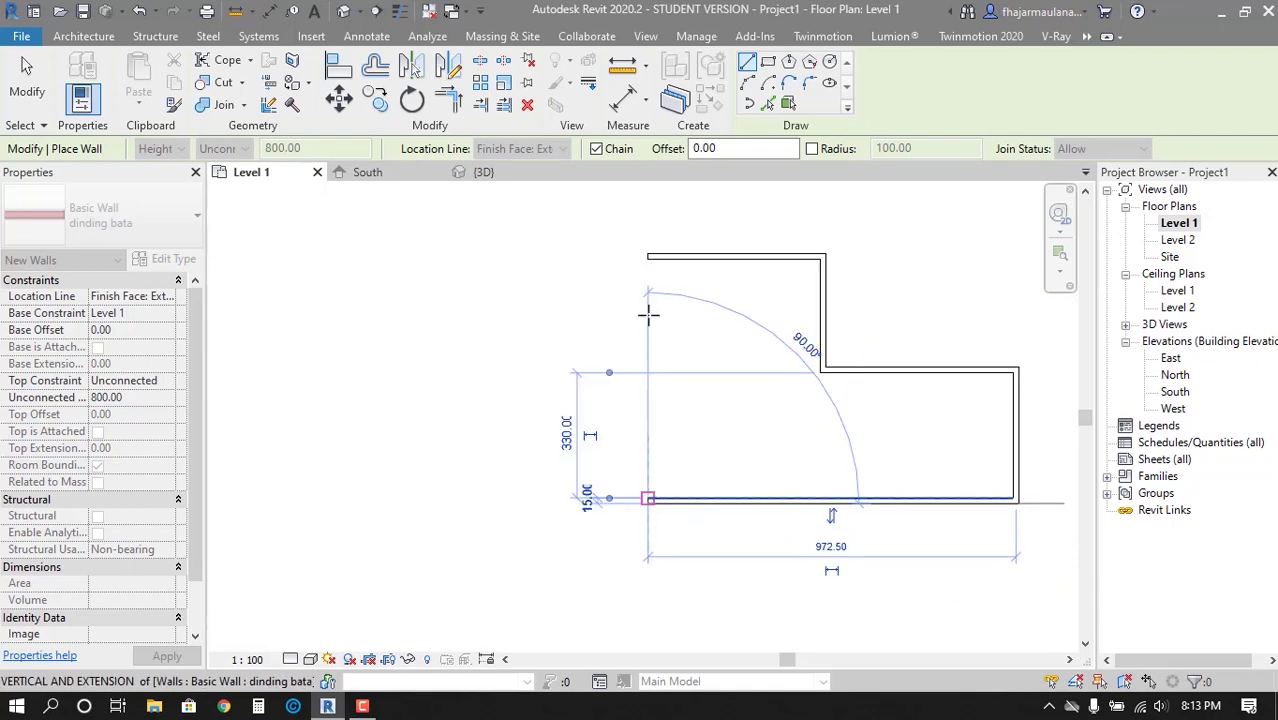
scroll(648, 257, "up", 3)
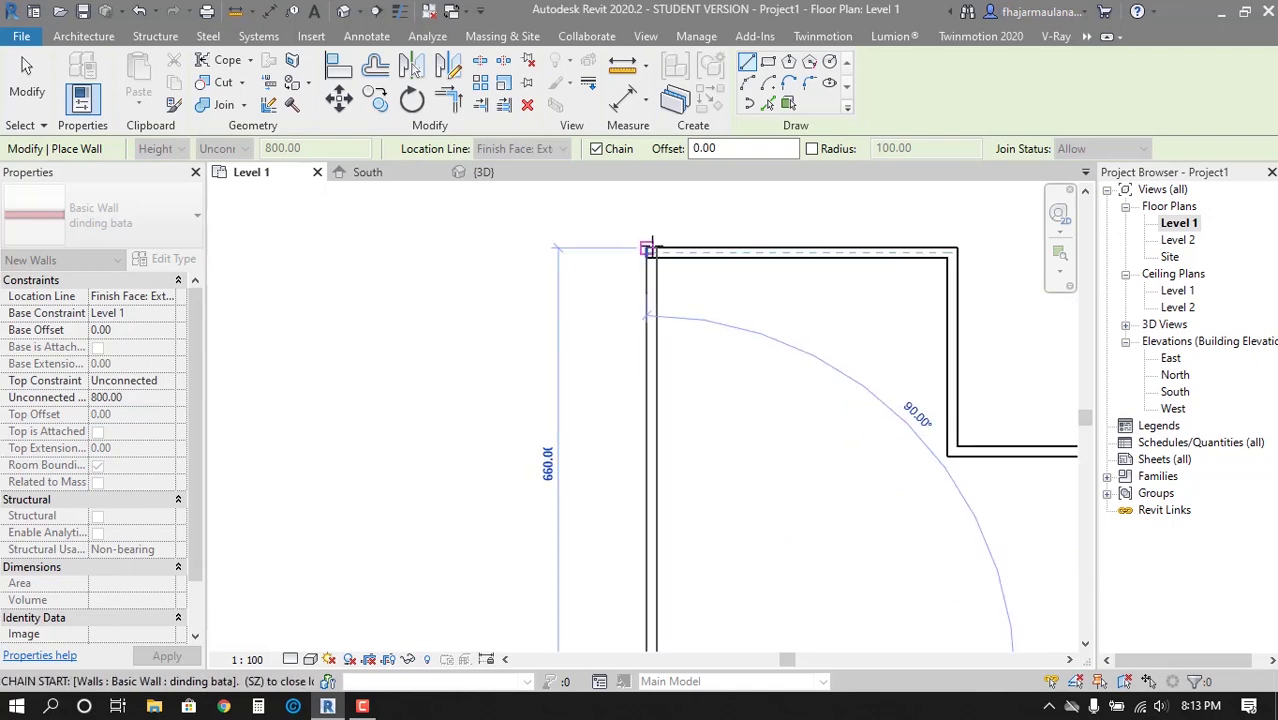
key("Escape")
key("Escape")
scroll(630, 272, "down", 3)
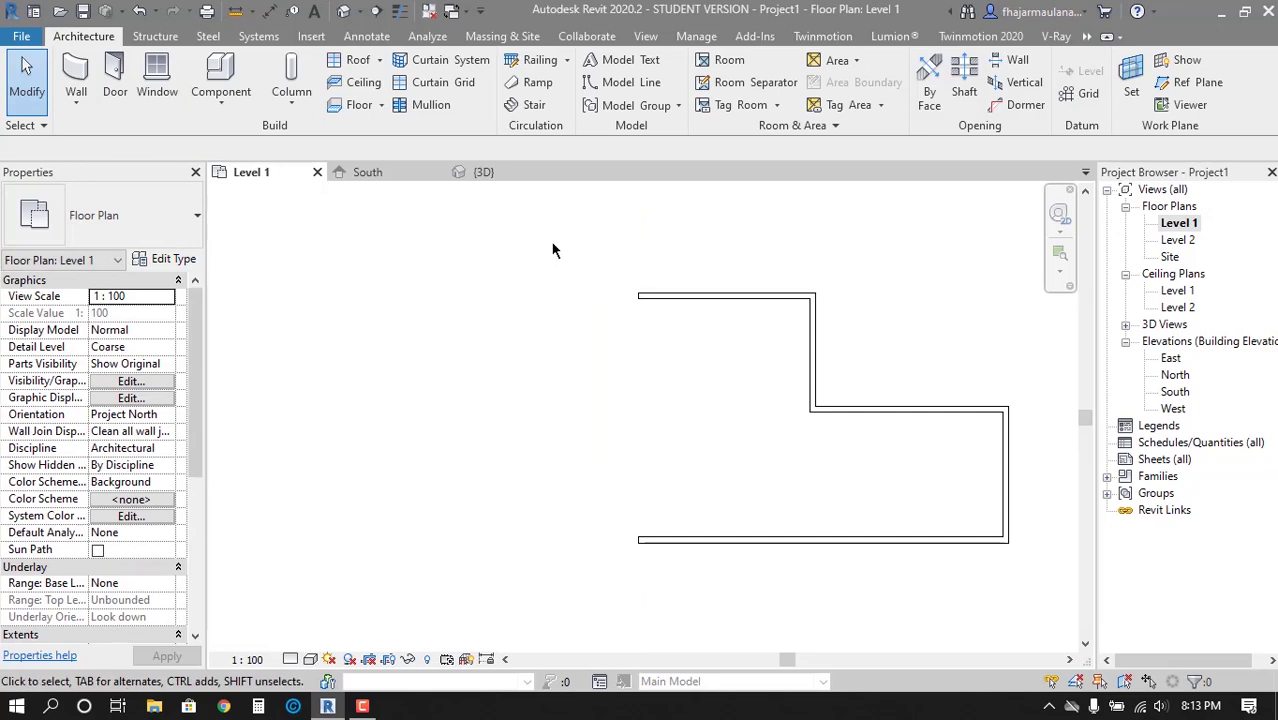
Add a left wall from the bottom-left corner up to the top-left corner
left_click(660, 541)
key("w")
key("a")
left_click(640, 540)
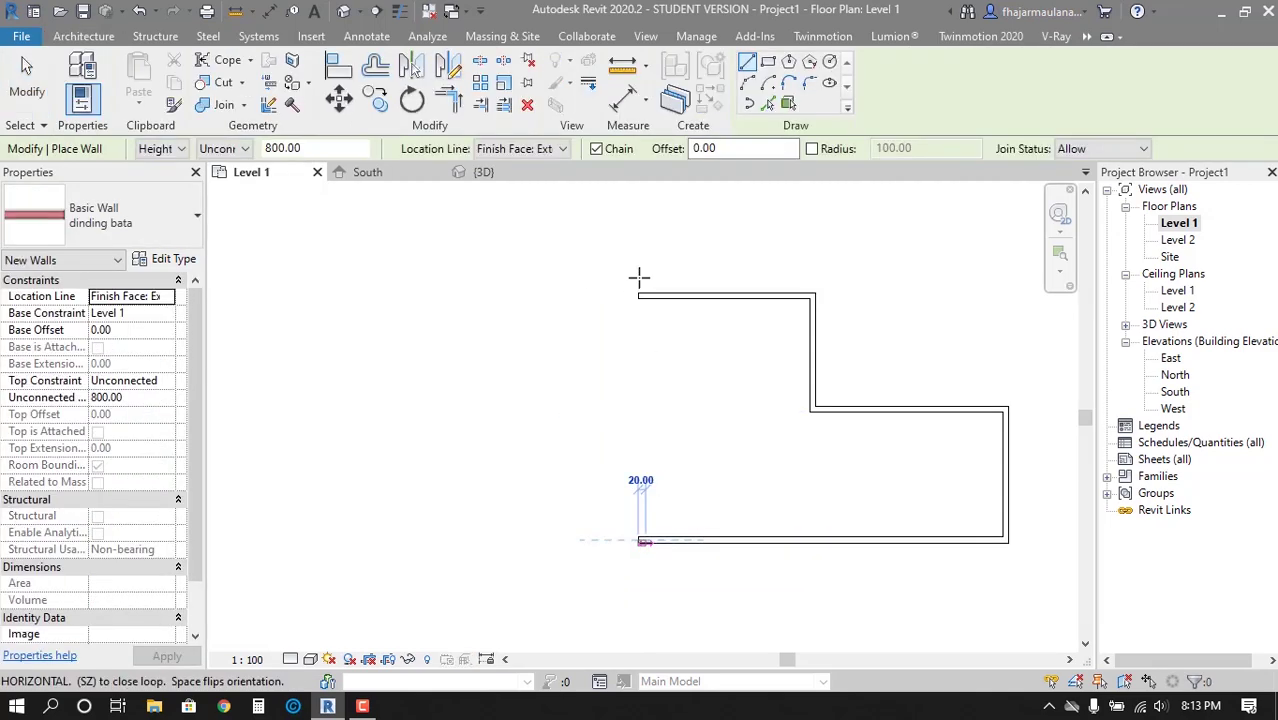
left_click(638, 298)
key("Escape")
key("Escape")
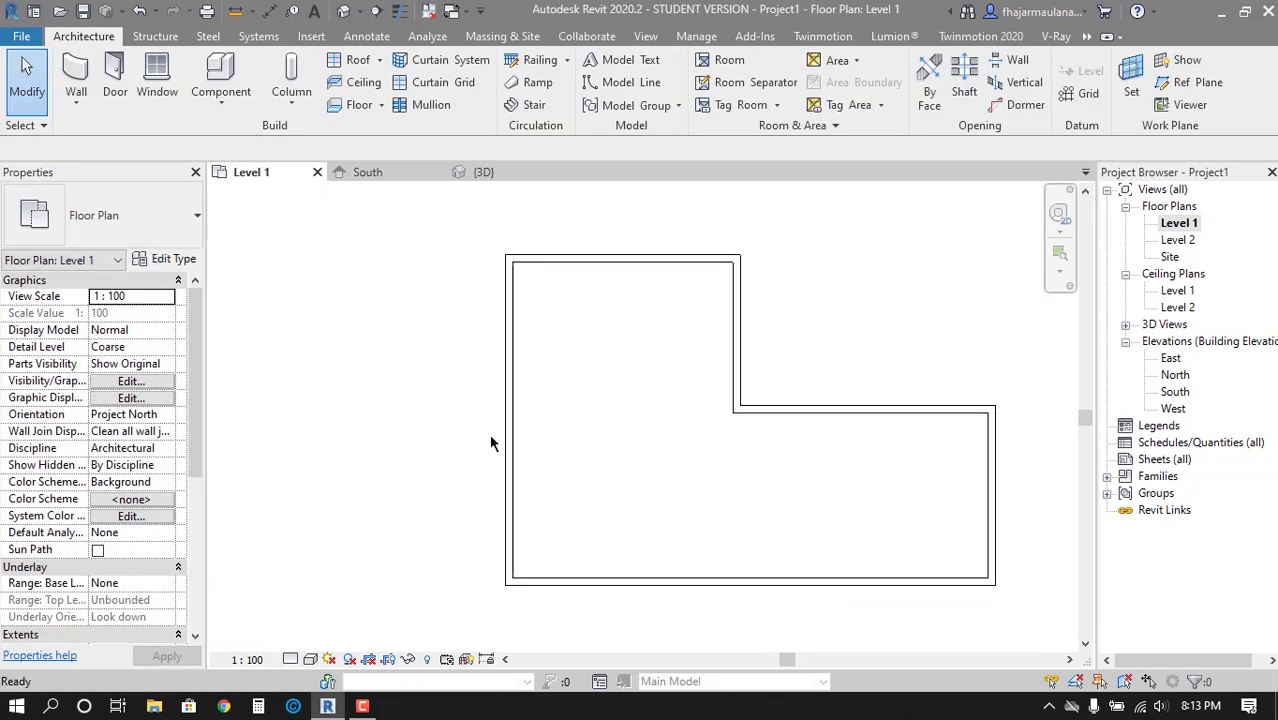
Select the whole connected chain of trial walls using Tab
left_click(518, 450)
key("w")
key("a")
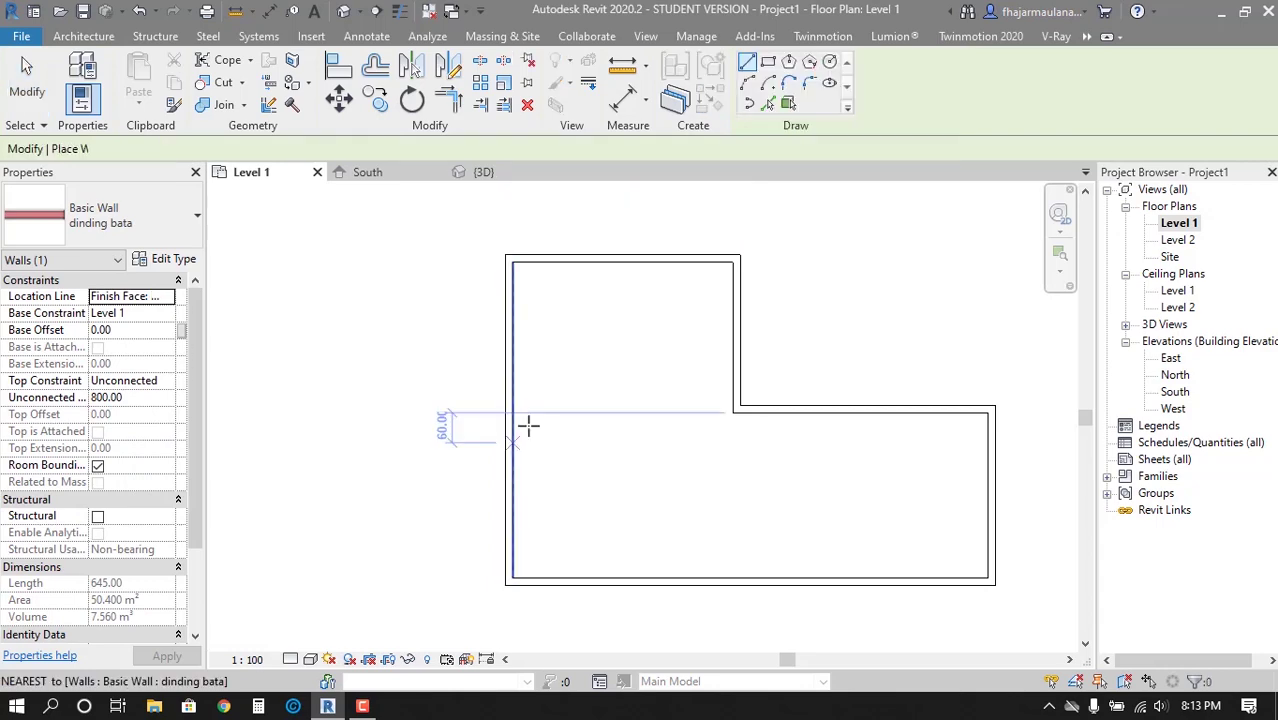
middle_click_drag(528, 423, 481, 460)
key("Escape")
key("Escape")
key("Tab")
left_click(482, 298)
Delete the trial wall outline and set the wall location line to Wall Centerline
key("Delete")
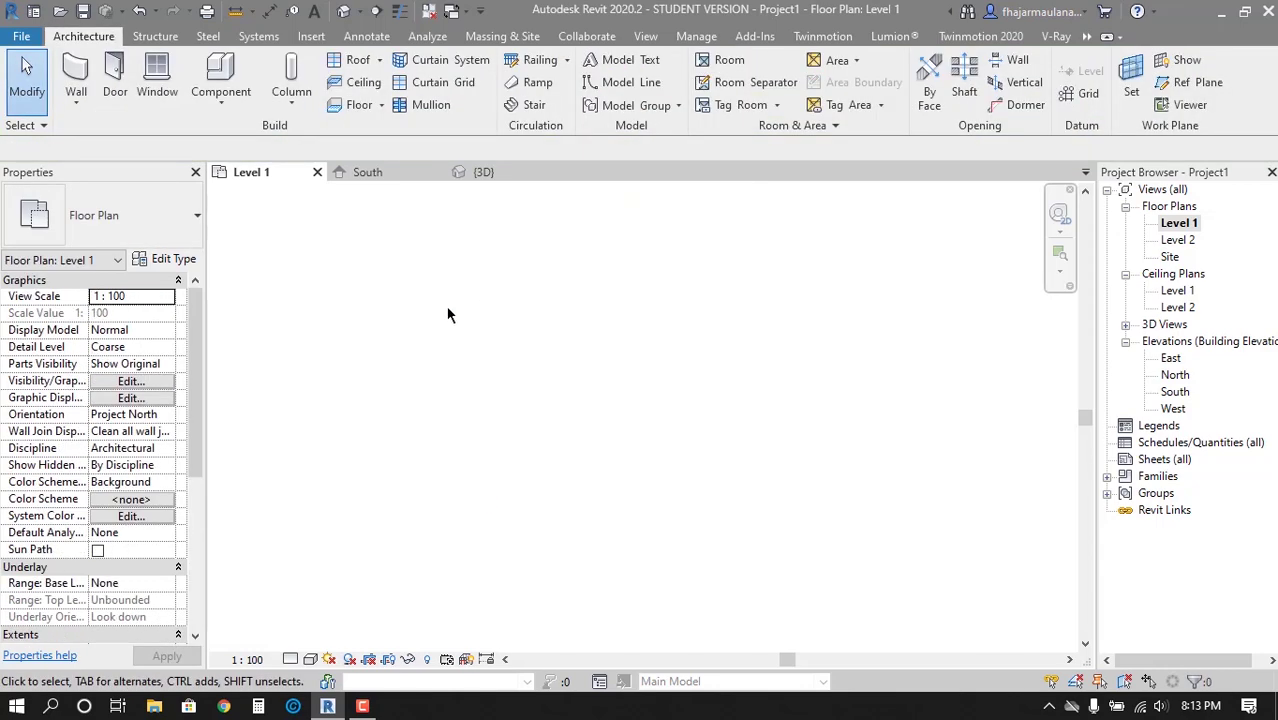
key("w")
key("a")
left_click(768, 66)
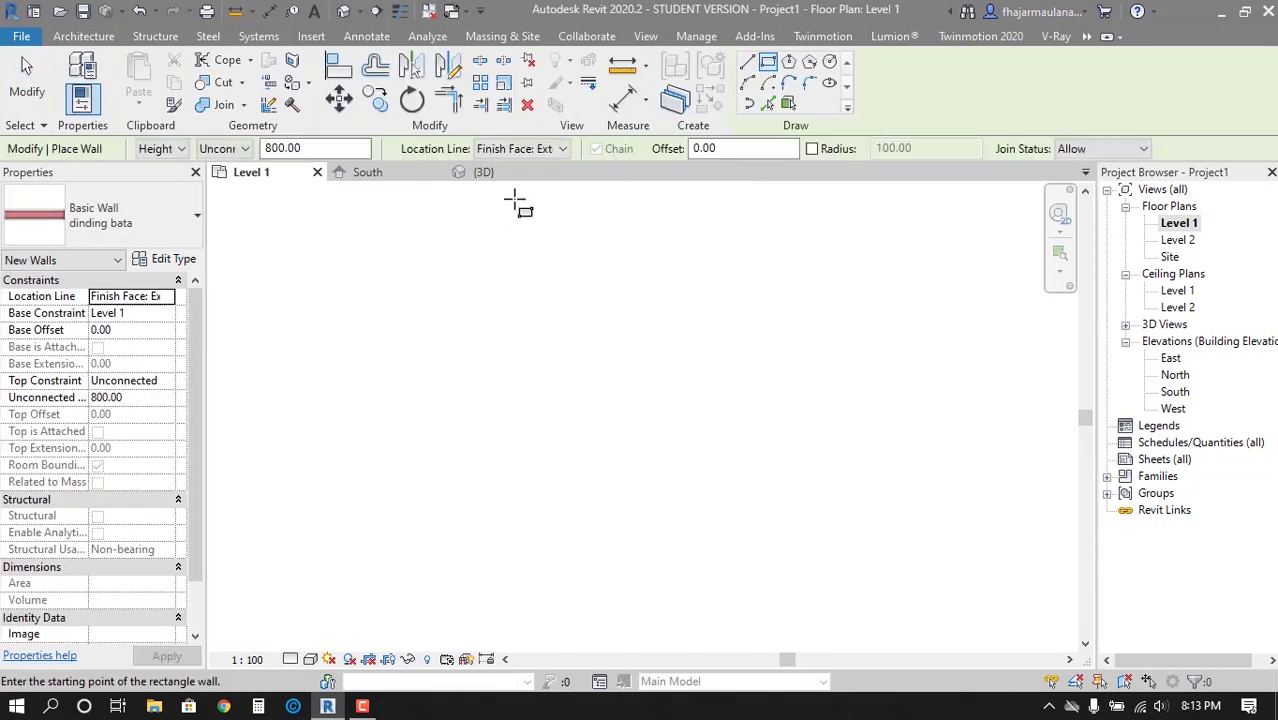
left_click(528, 150)
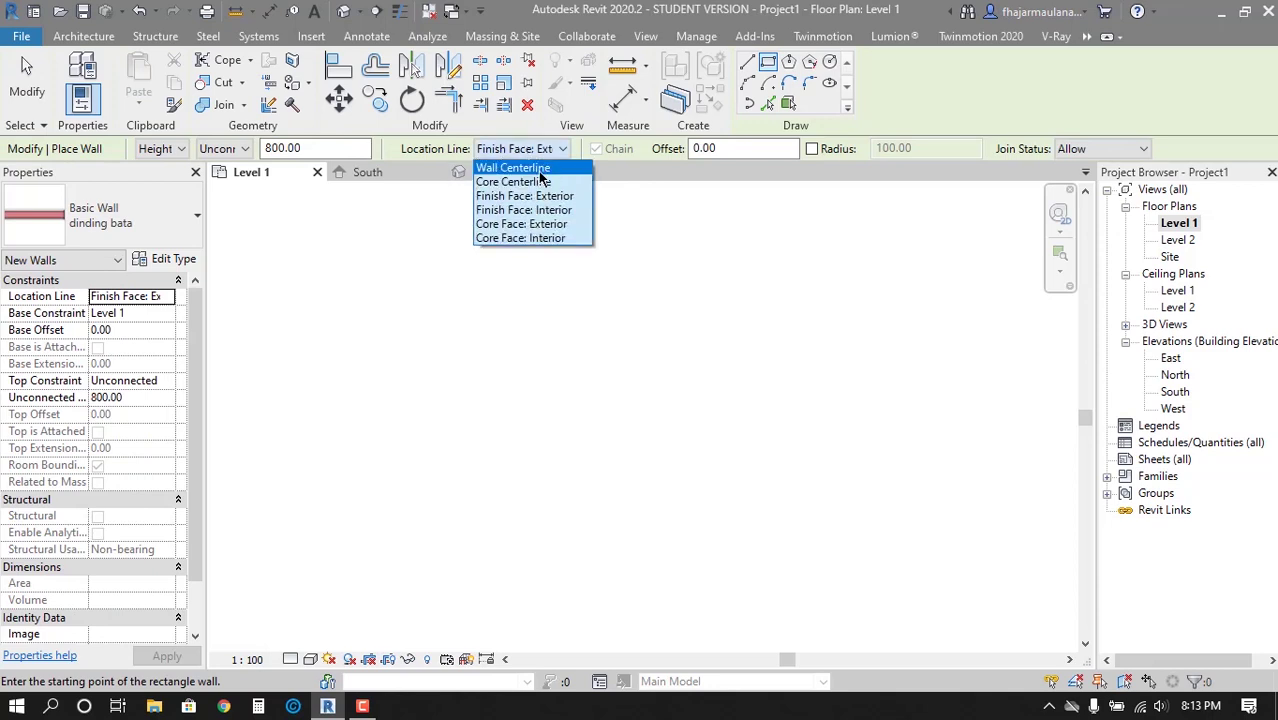
left_click(540, 169)
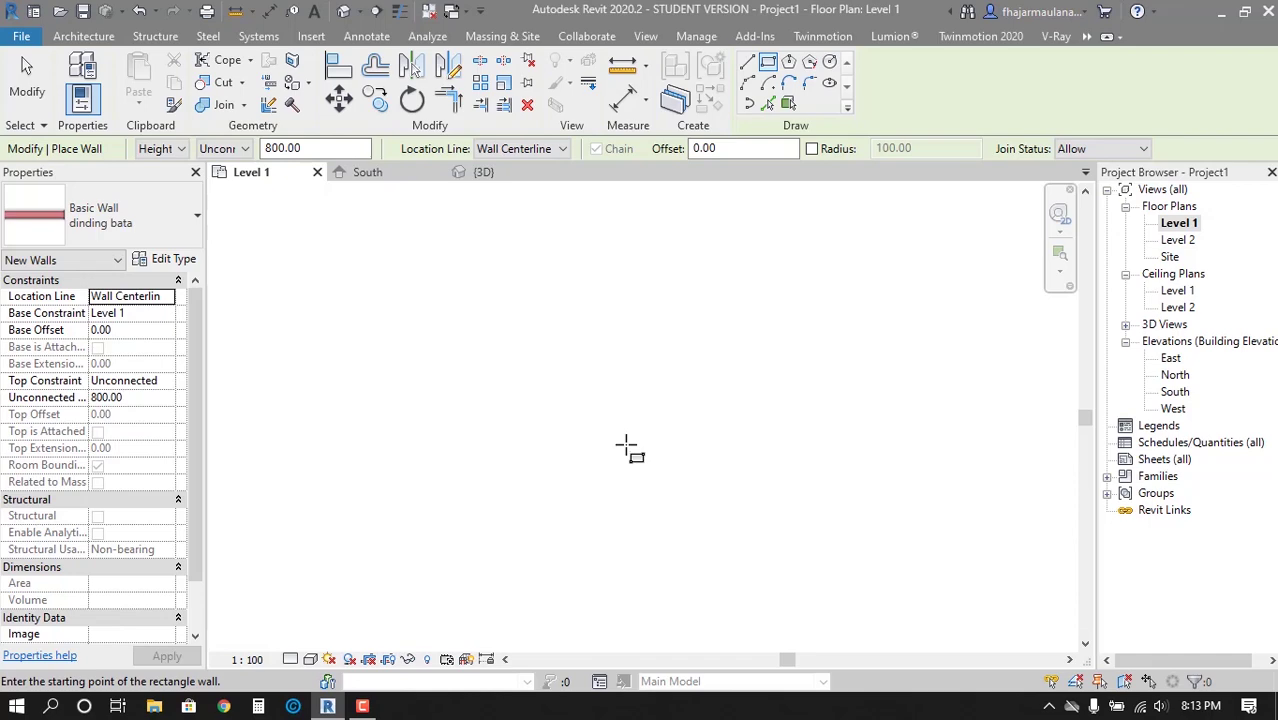
Draw the top, short vertical, middle horizontal and right walls of the stepped outline
left_click(746, 63)
left_click(568, 351)
scroll(690, 351, "up", 2)
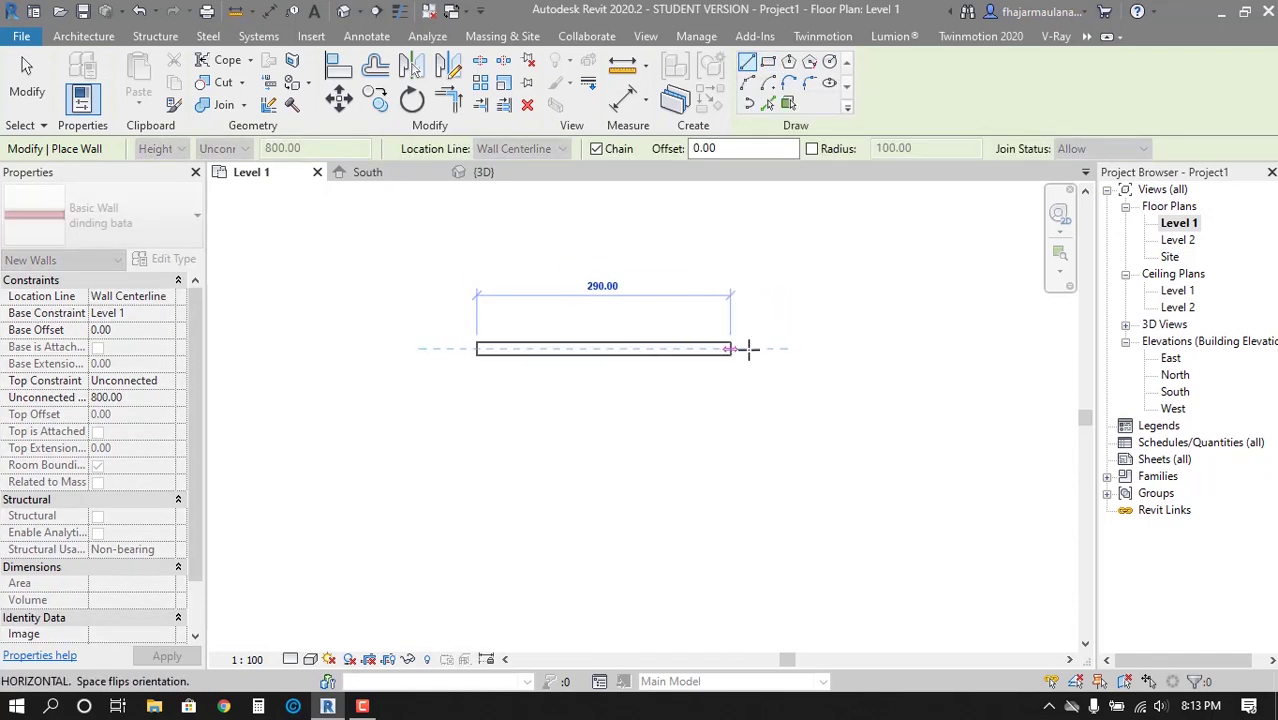
left_click(800, 348)
left_click(767, 412)
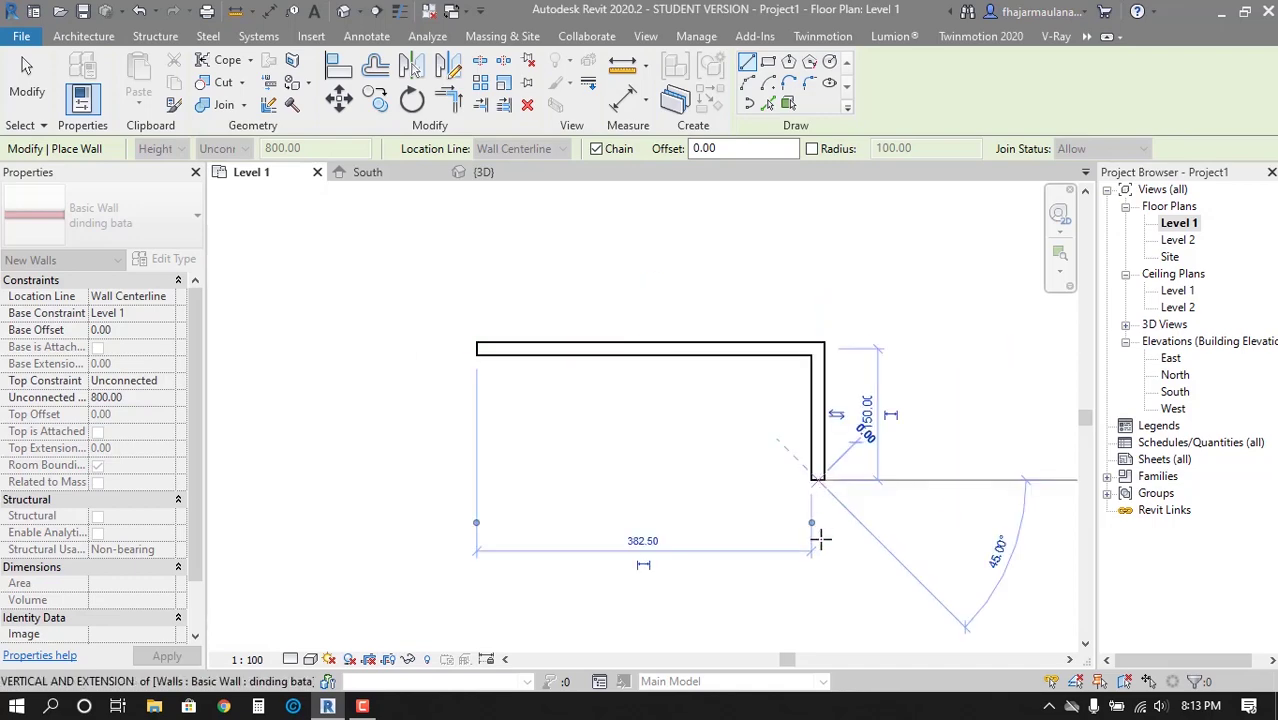
left_click(961, 408)
scroll(958, 410, "down", 2)
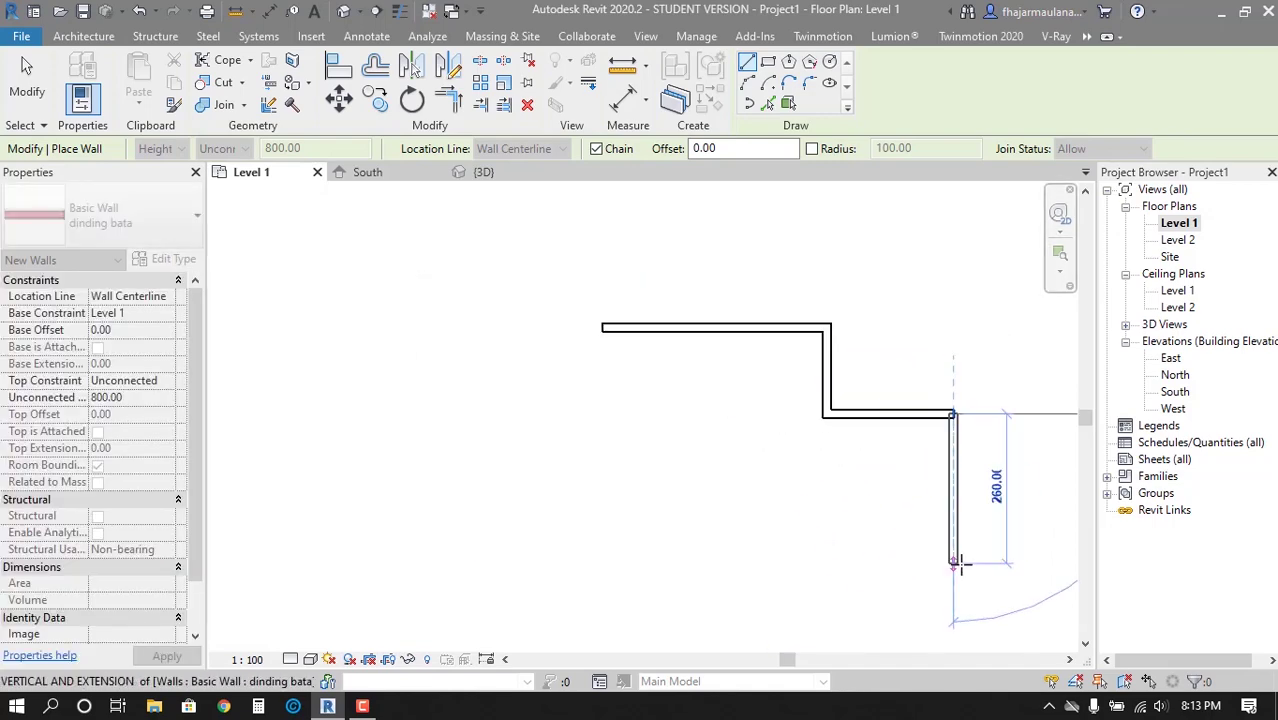
left_click(955, 562)
Finish the bottom, 250 step and left walls, closing the outline at the start
left_click(602, 563)
left_click(602, 465)
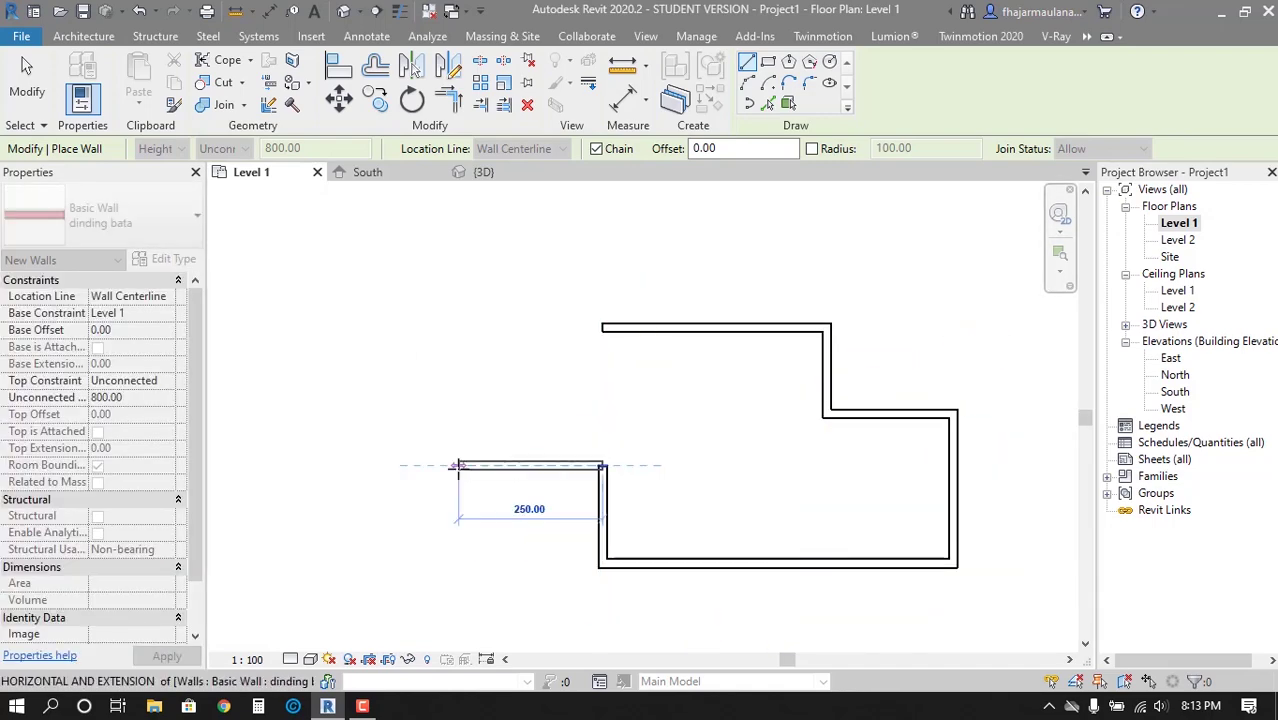
left_click(458, 465)
left_click(458, 337)
left_click(602, 328)
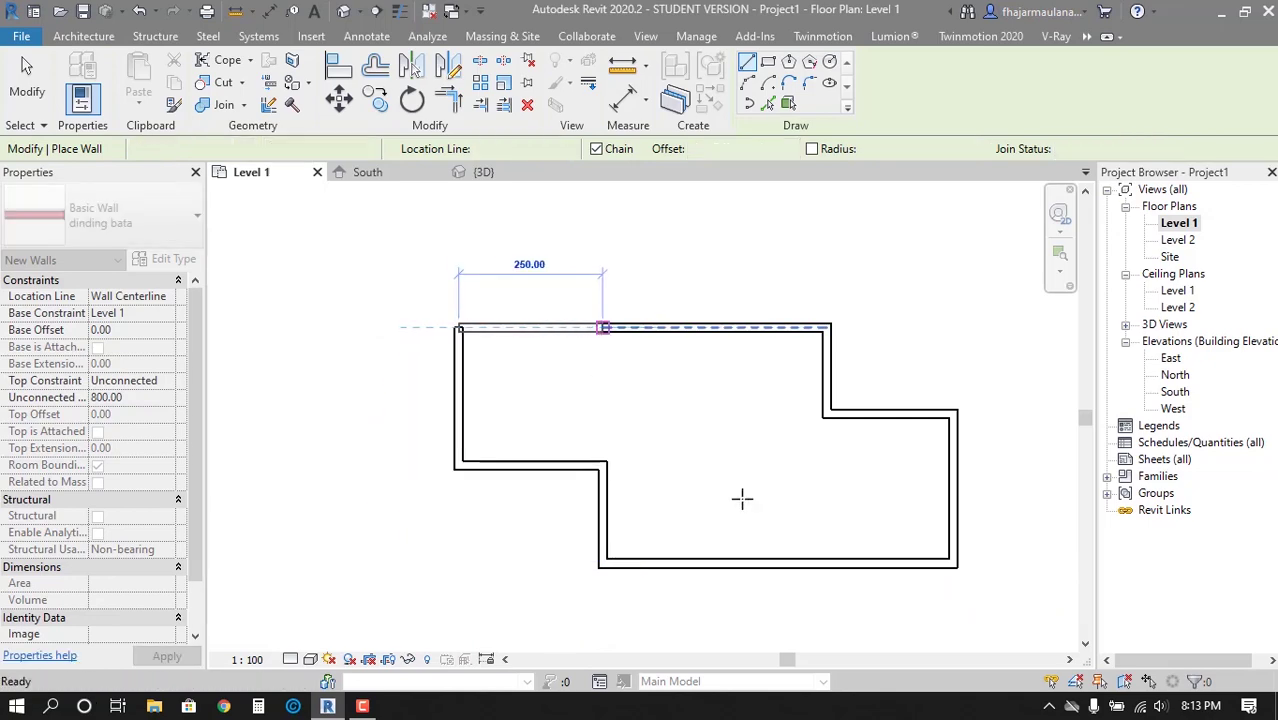
key("Escape")
key("Escape")
scroll(800, 480, "up", 2)
middle_click_drag(637, 477, 593, 378)
scroll(593, 378, "down", 1)
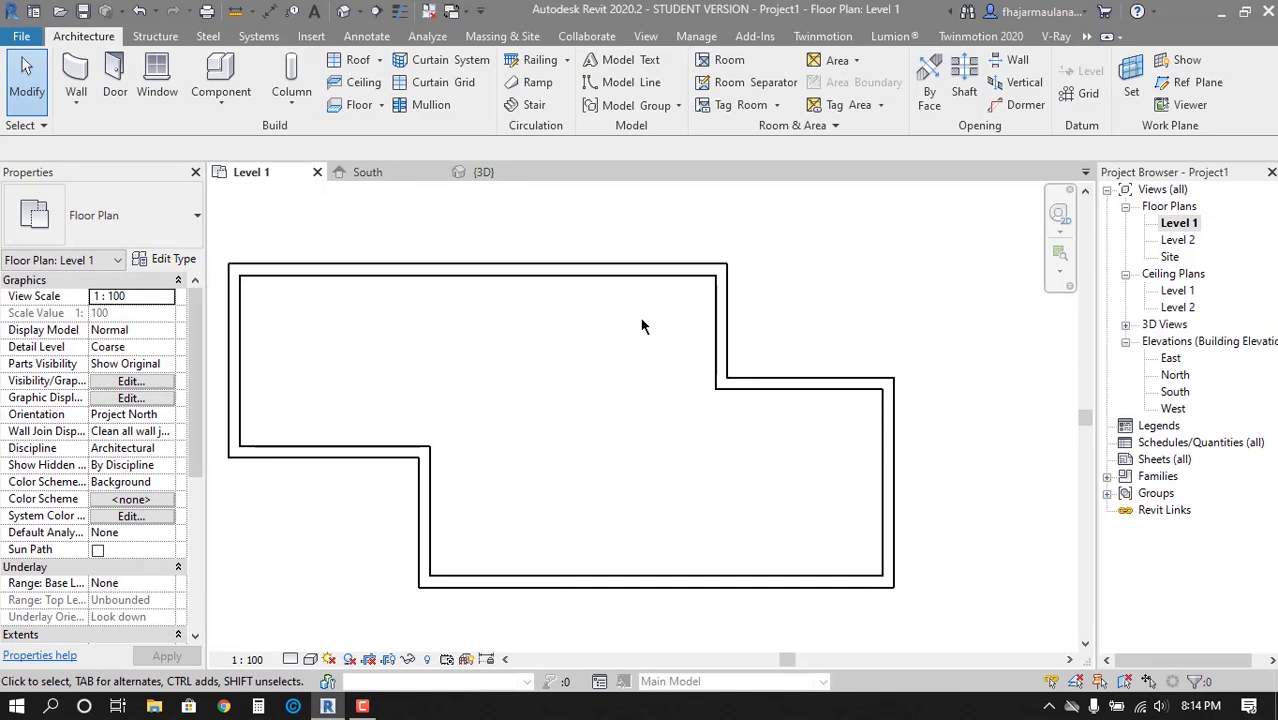
Move the top wall to 300 from the inner wall face
middle_click_drag(232, 263, 290, 277)
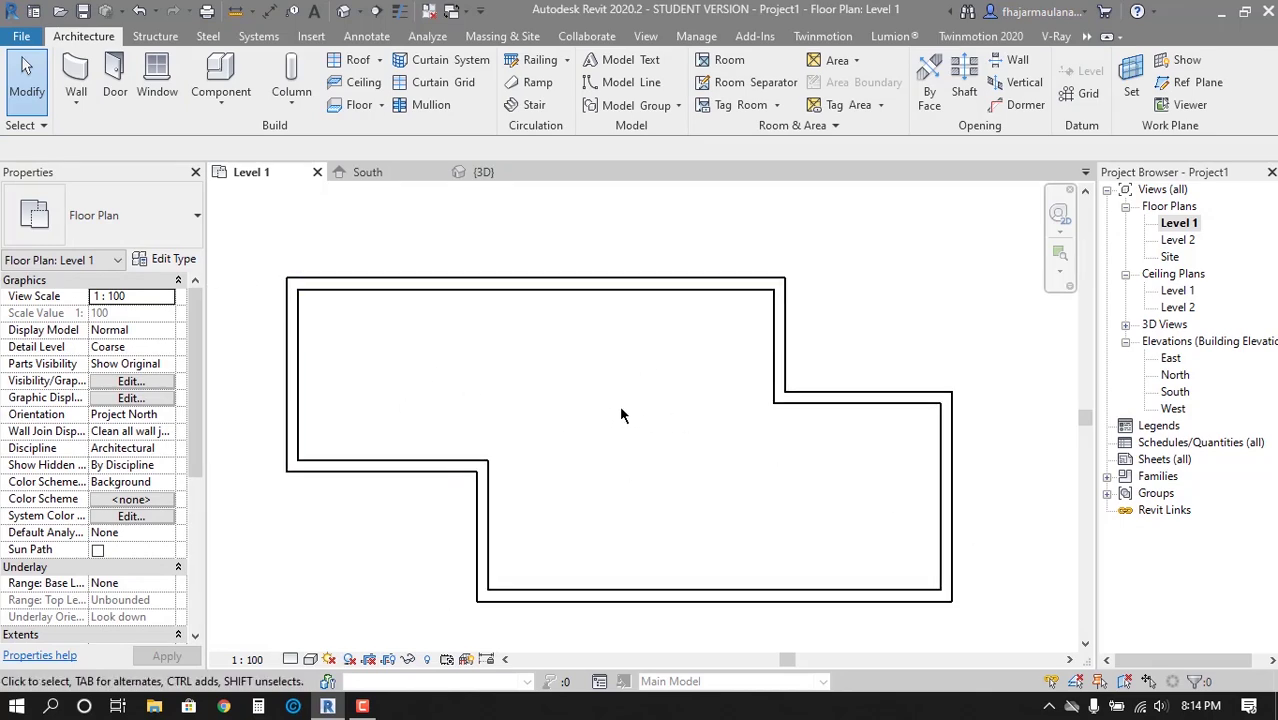
left_click(687, 293)
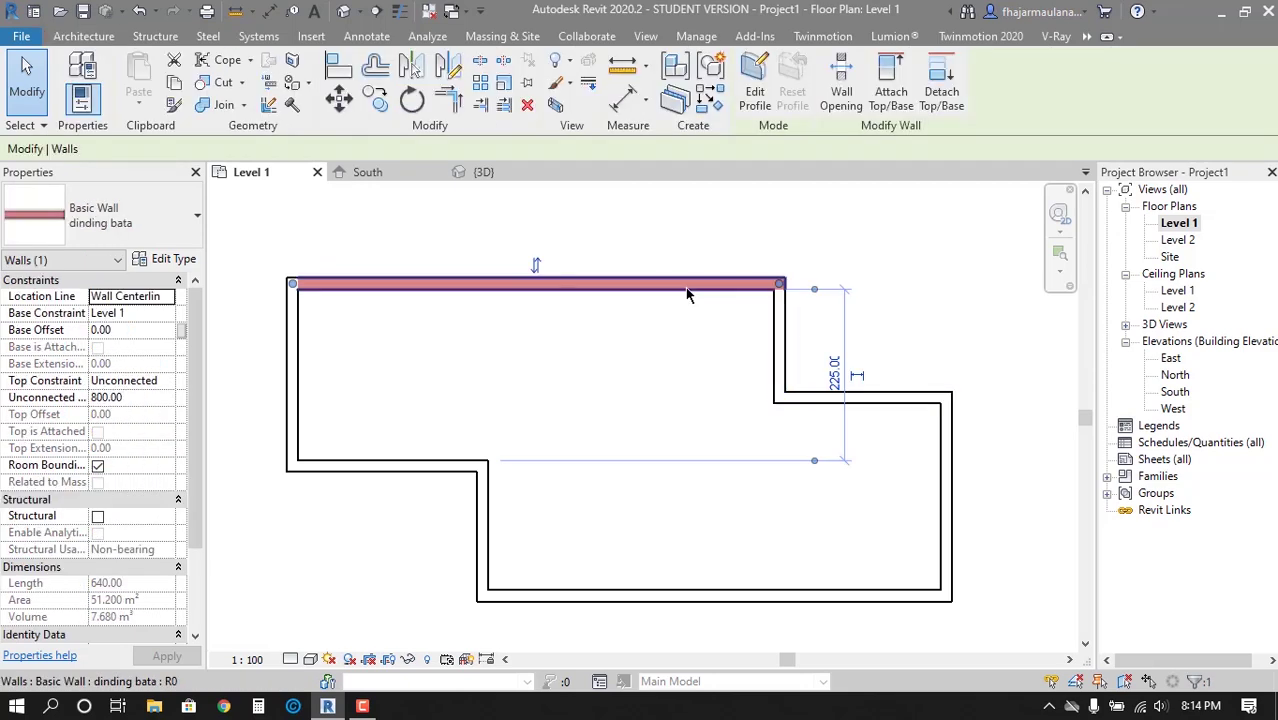
scroll(761, 393, "up", 2)
scroll(857, 300, "up", 1)
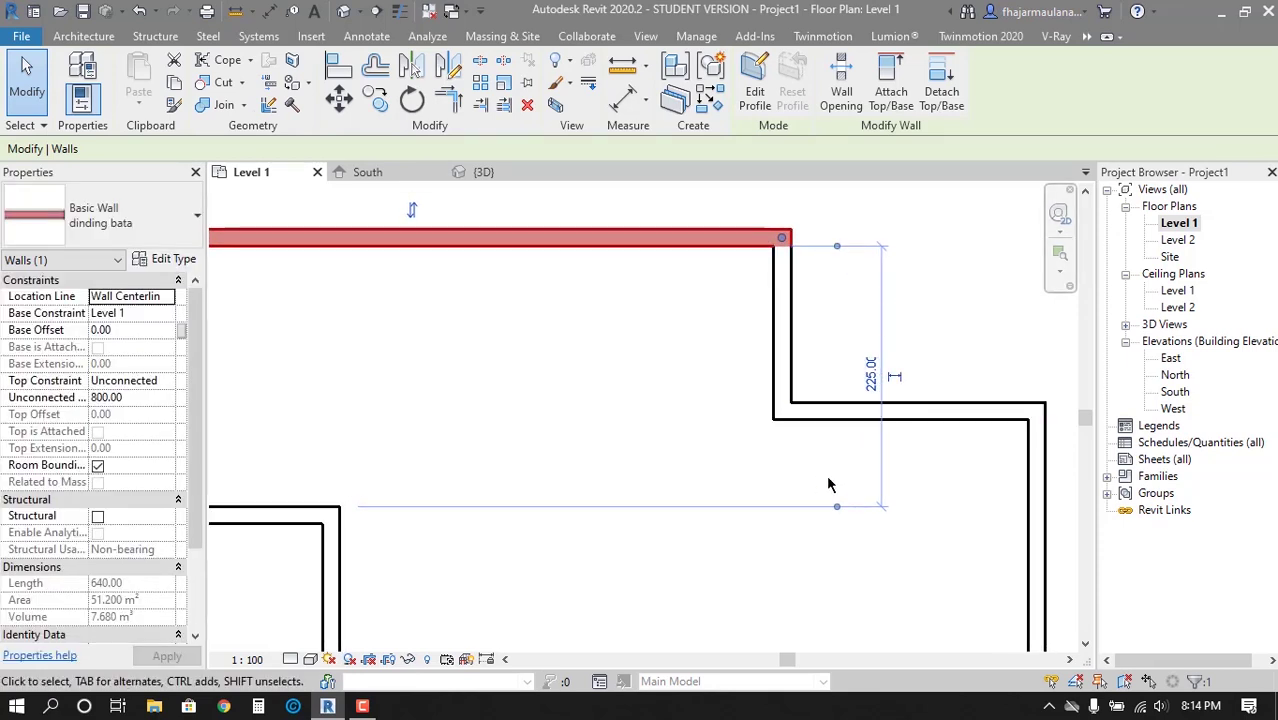
scroll(510, 380, "down", 1)
scroll(600, 418, "down", 1)
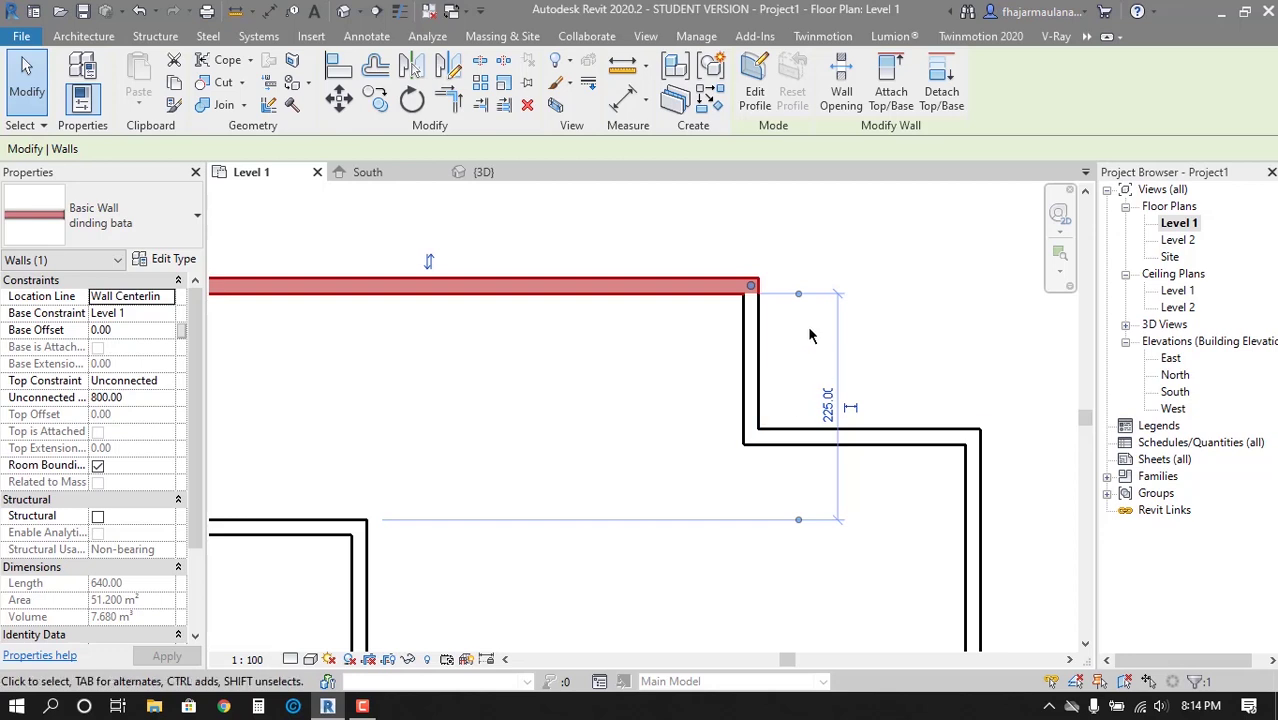
scroll(800, 330, "up", 1)
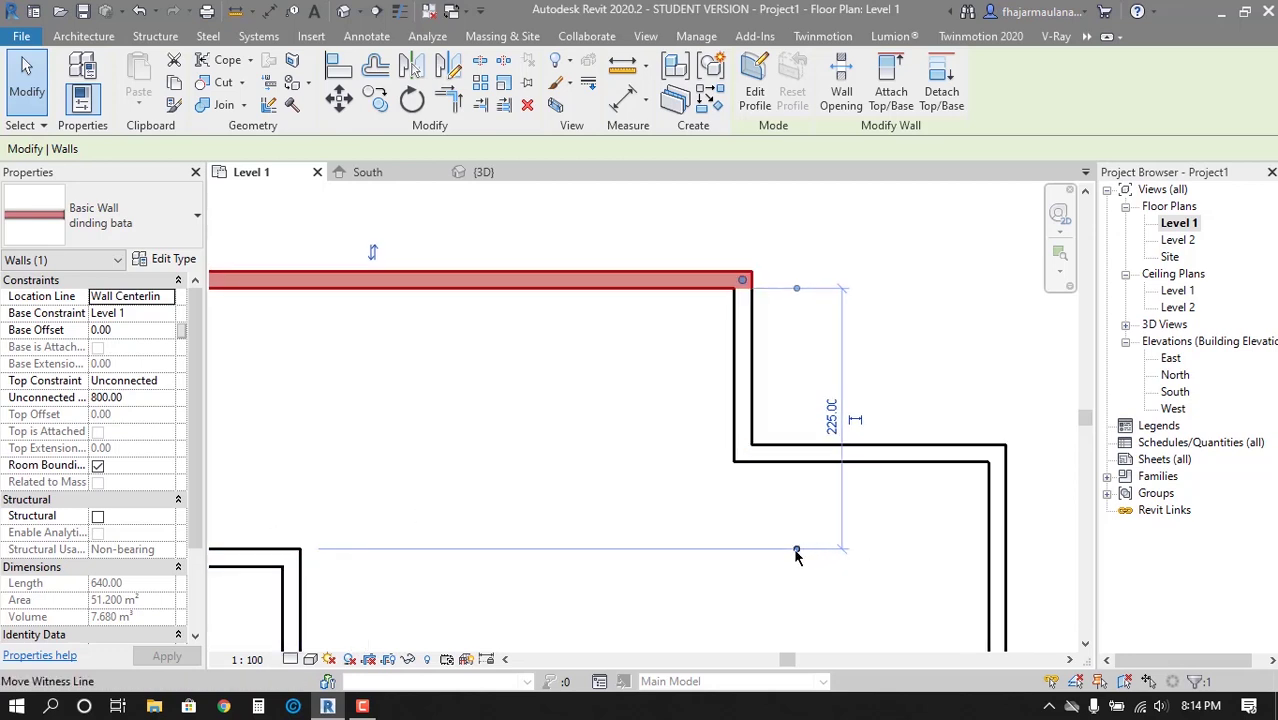
left_click_drag(796, 530, 790, 446)
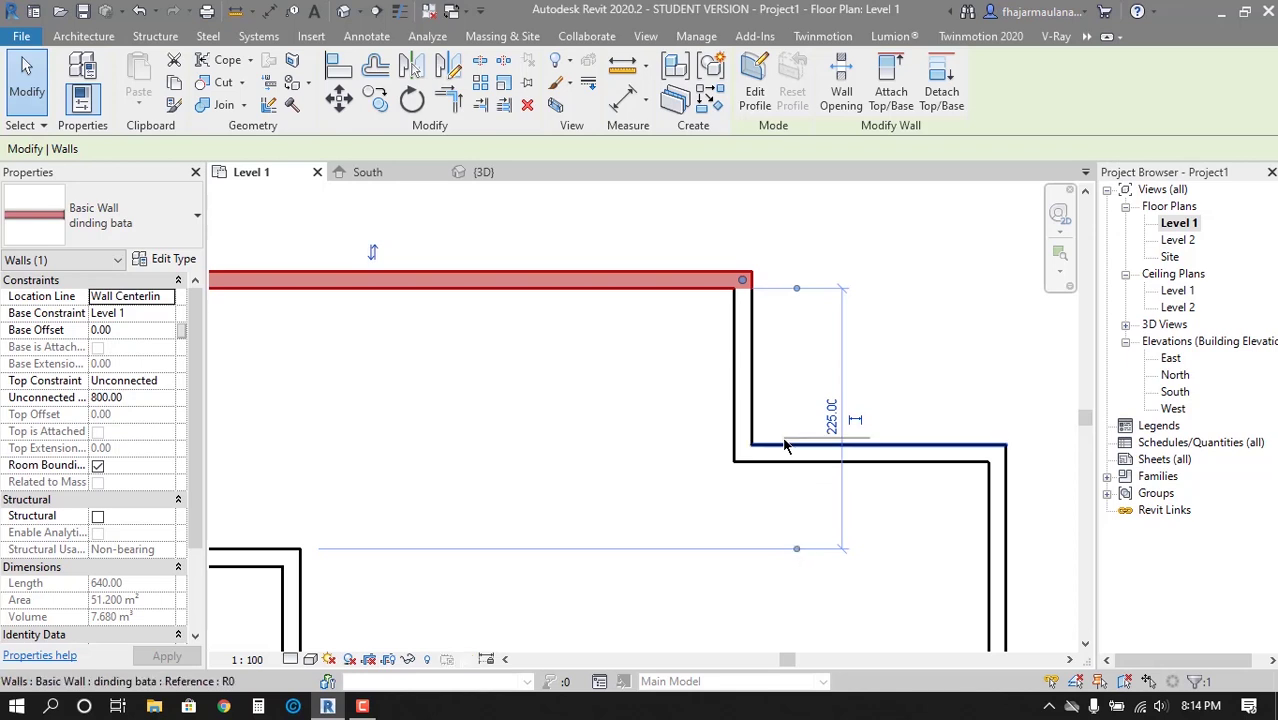
middle_click_drag(578, 455, 616, 467)
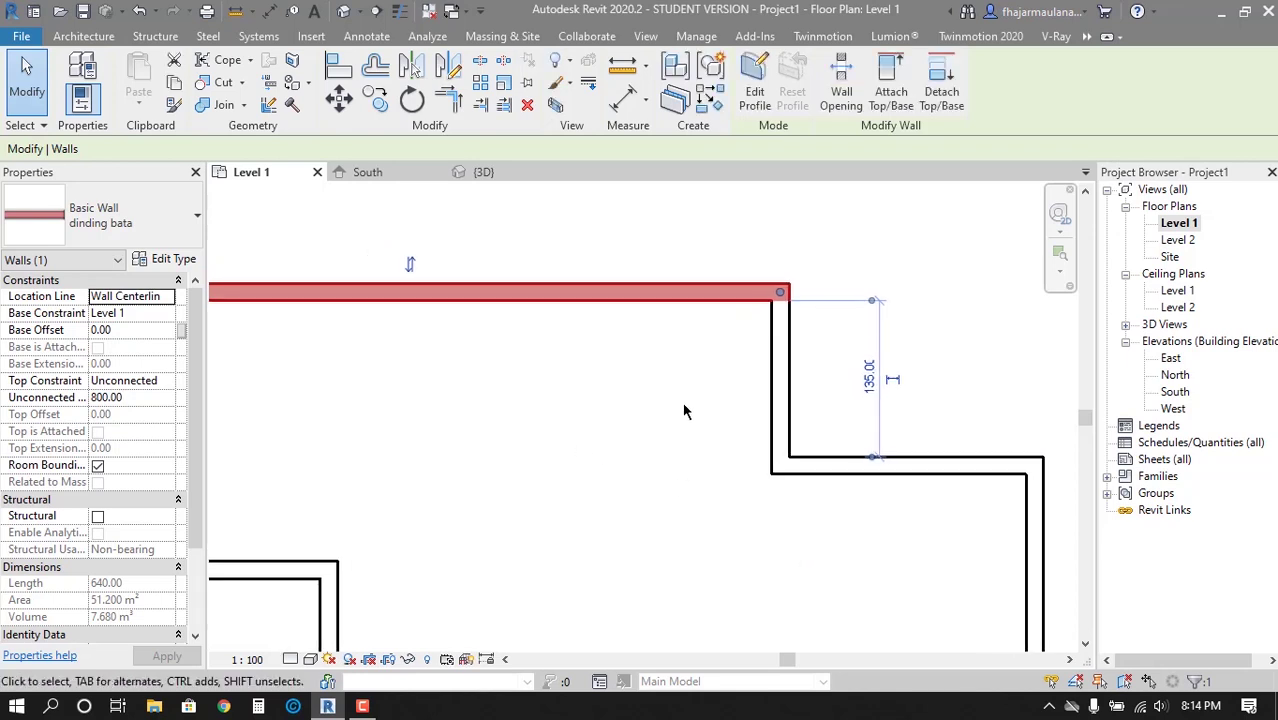
left_click(869, 378)
type("3")
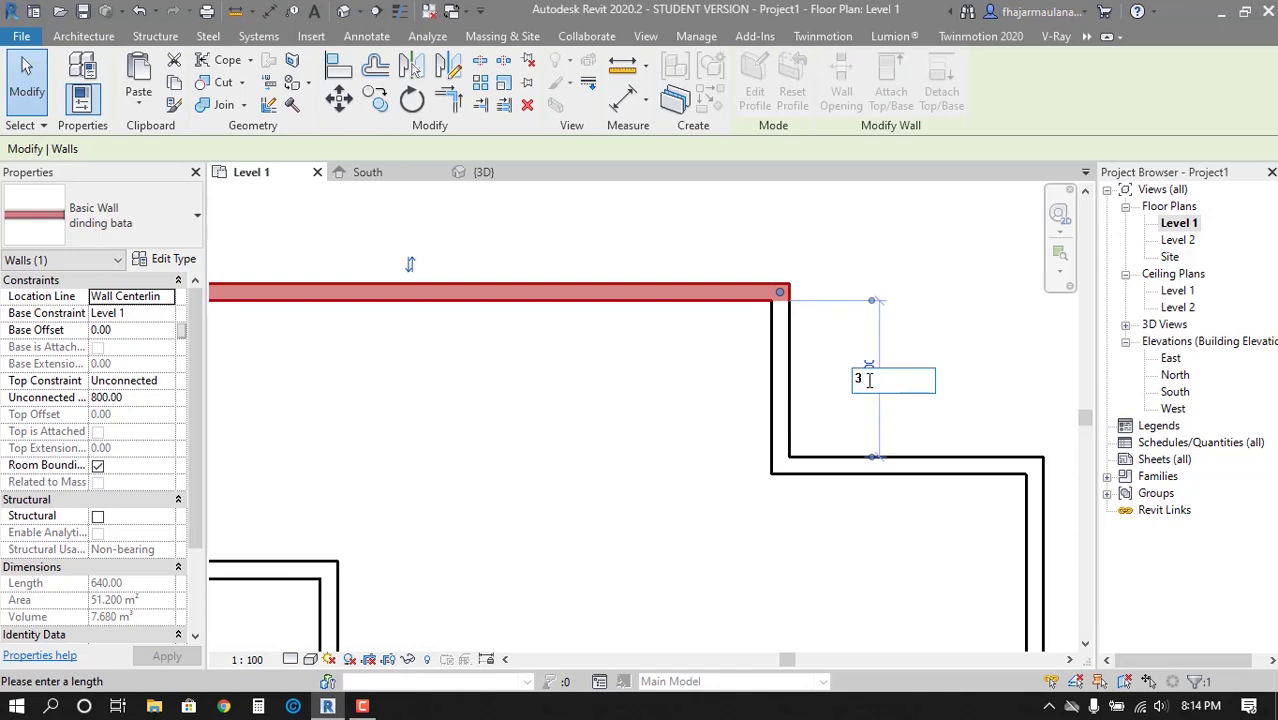
type("00")
key("Return")
scroll(750, 516, "down", 3)
scroll(841, 517, "up", 2)
key("Escape")
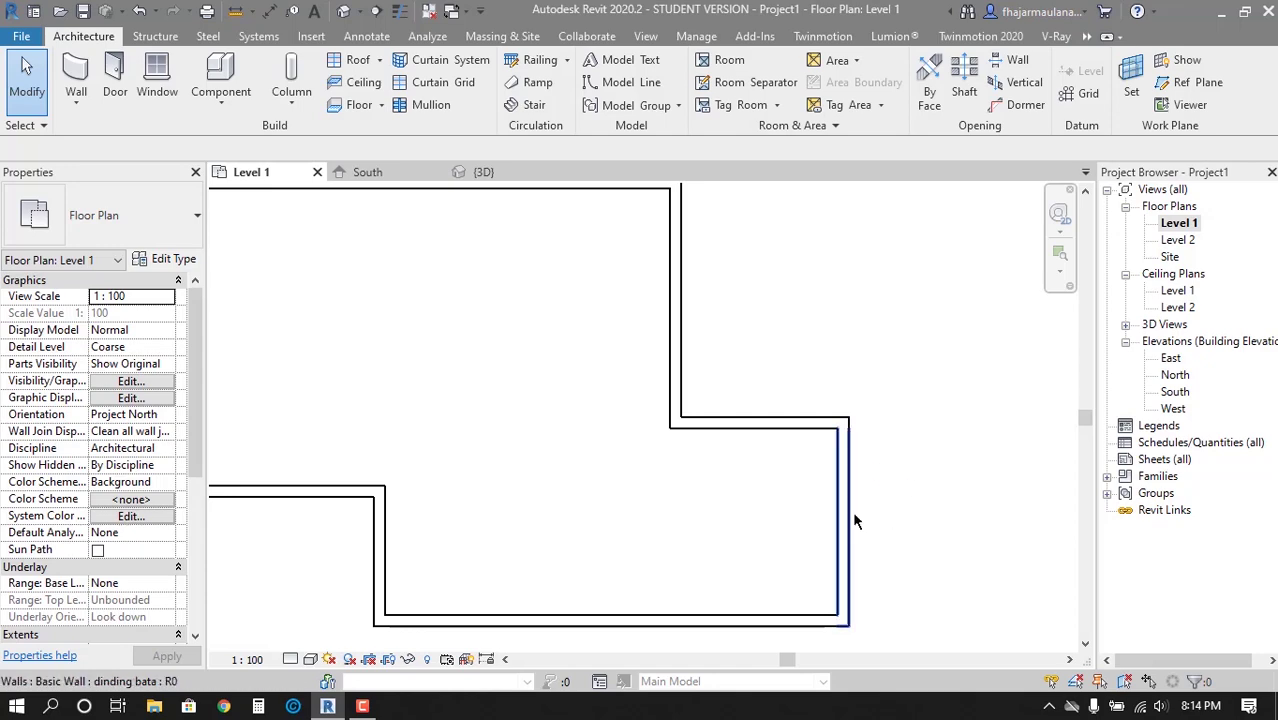
Change the right outer wall's 205.00 distance to 300
left_click(855, 519)
scroll(780, 490, "up", 1)
left_click(747, 577)
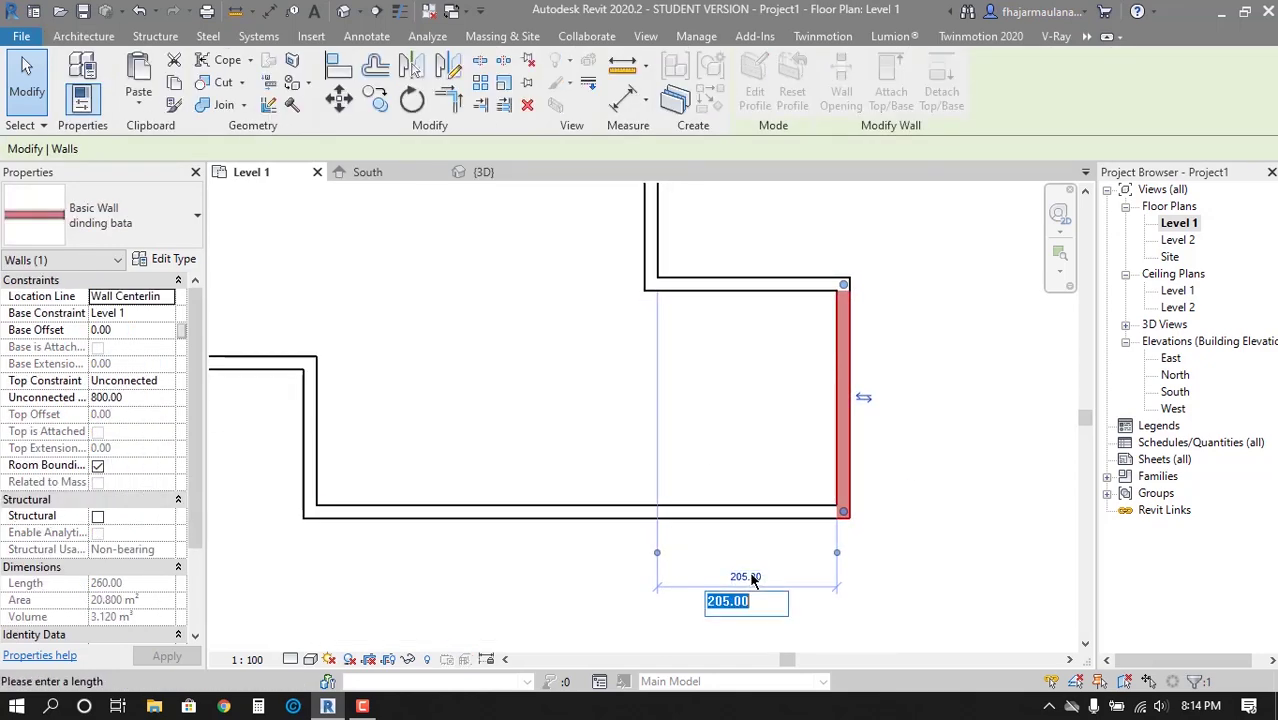
type("0")
key("Return")
scroll(717, 549, "down", 3)
key("Escape")
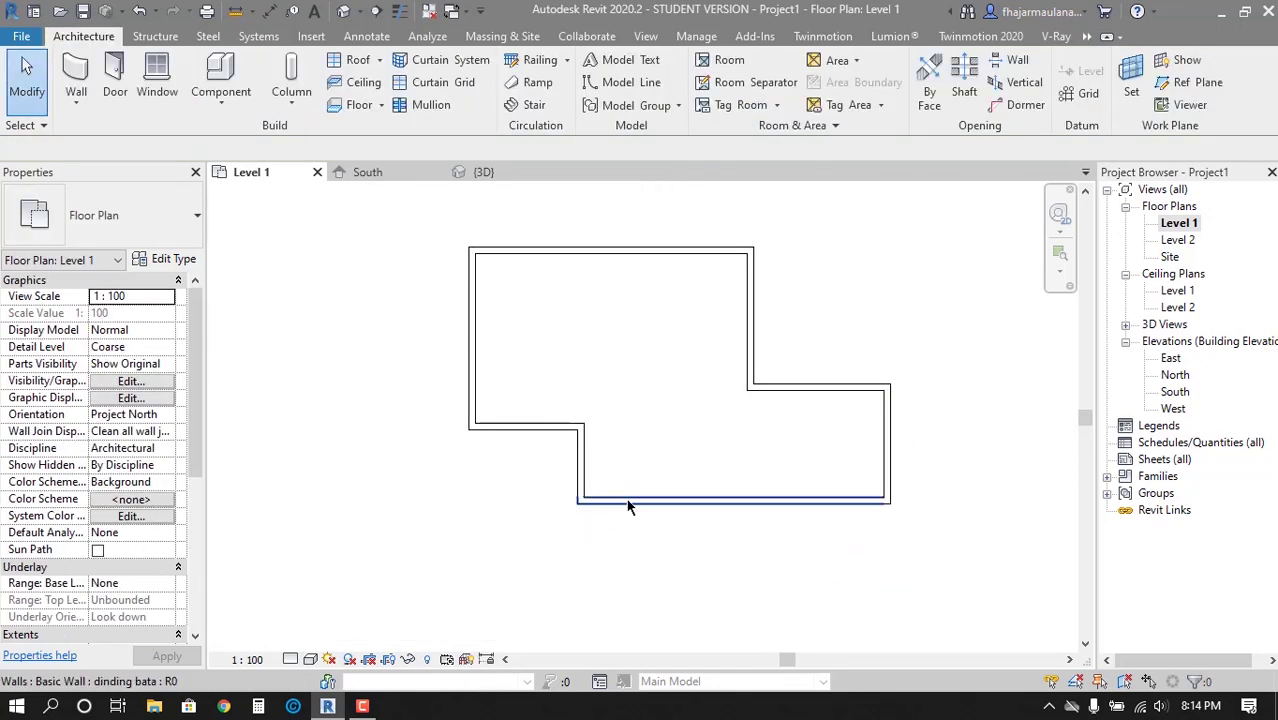
Set the bottom wall's distance from the upper wall to 500
left_click(628, 505)
scroll(628, 505, "up", 3)
scroll(614, 545, "up", 1)
left_click_drag(510, 315, 505, 372)
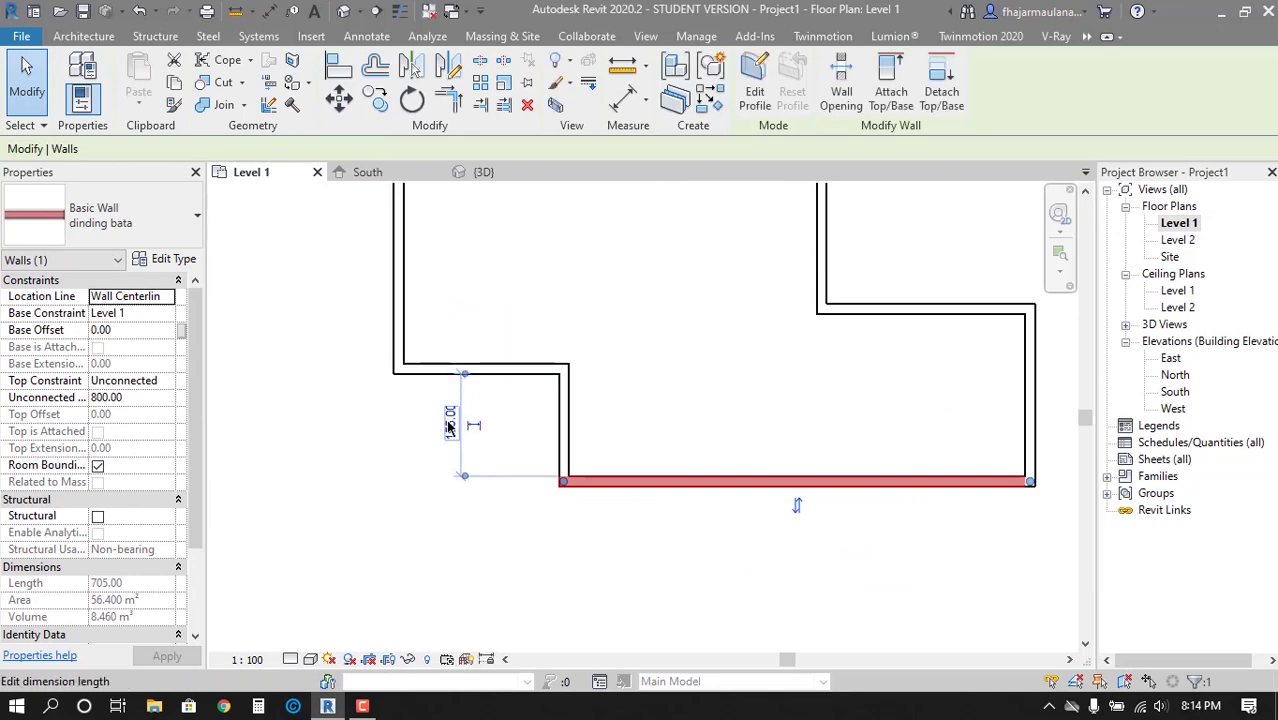
left_click(447, 418)
key("Return")
scroll(443, 421, "down", 3)
Confirm the bottom wall position and adjust the end of the short horizontal wall
key("Escape")
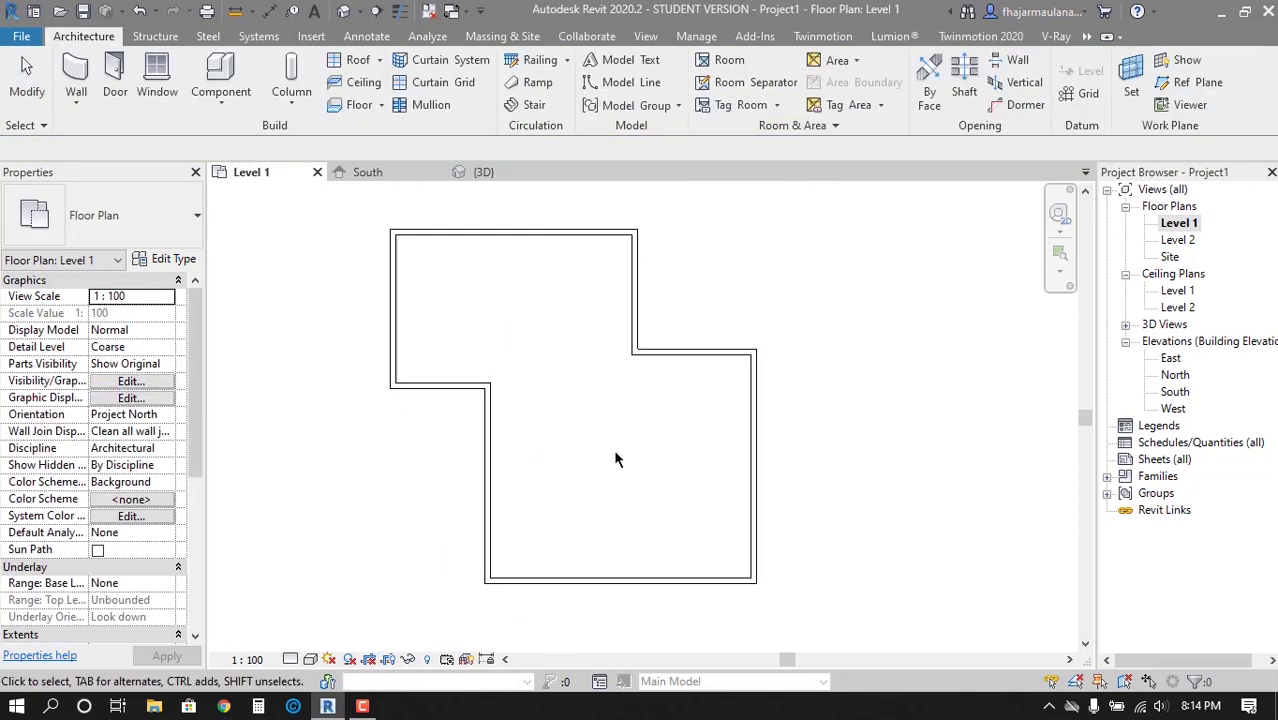
middle_click_drag(613, 449, 693, 474)
scroll(616, 421, "up", 2)
scroll(560, 428, "up", 1)
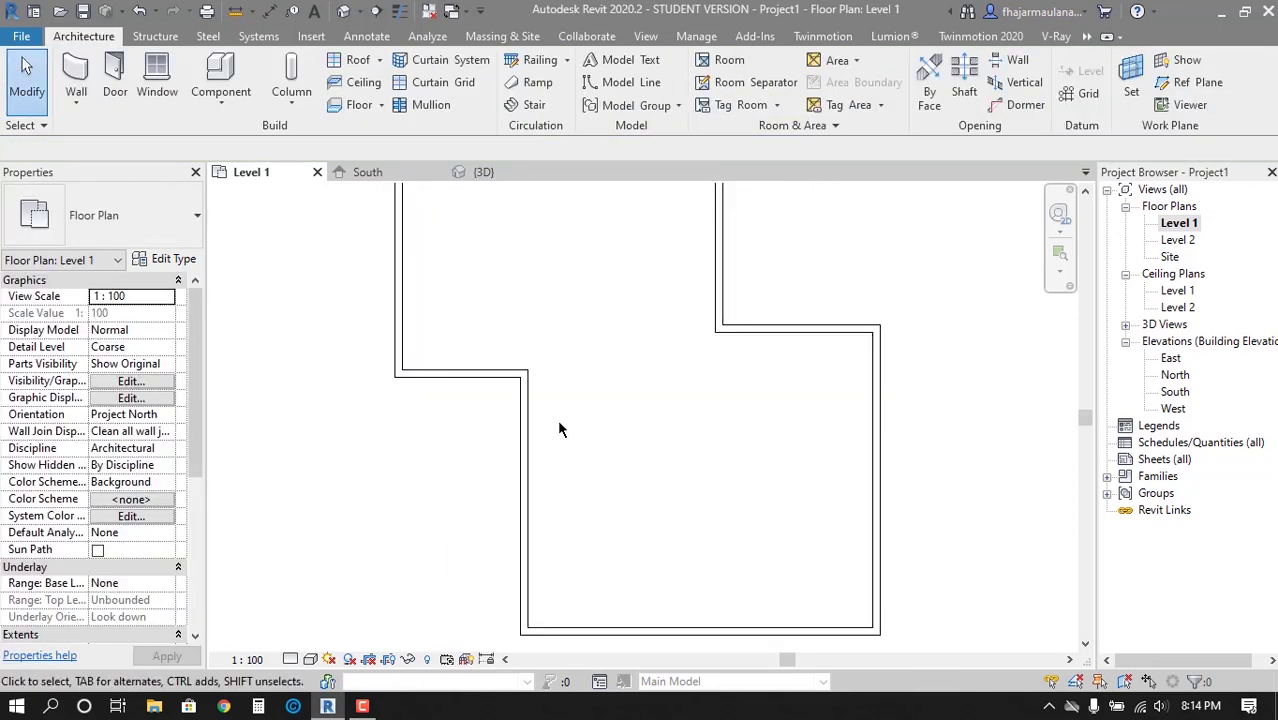
left_click(537, 440)
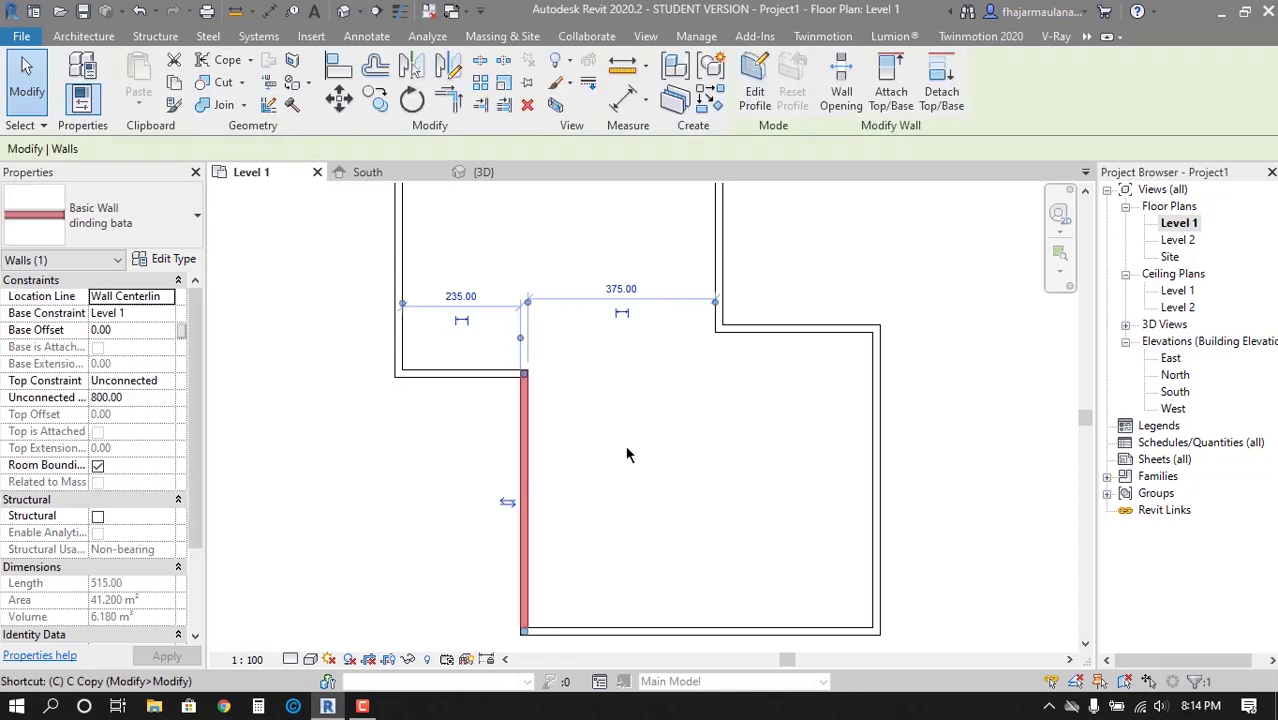
key("w")
key("a")
middle_click_drag(722, 405, 750, 342)
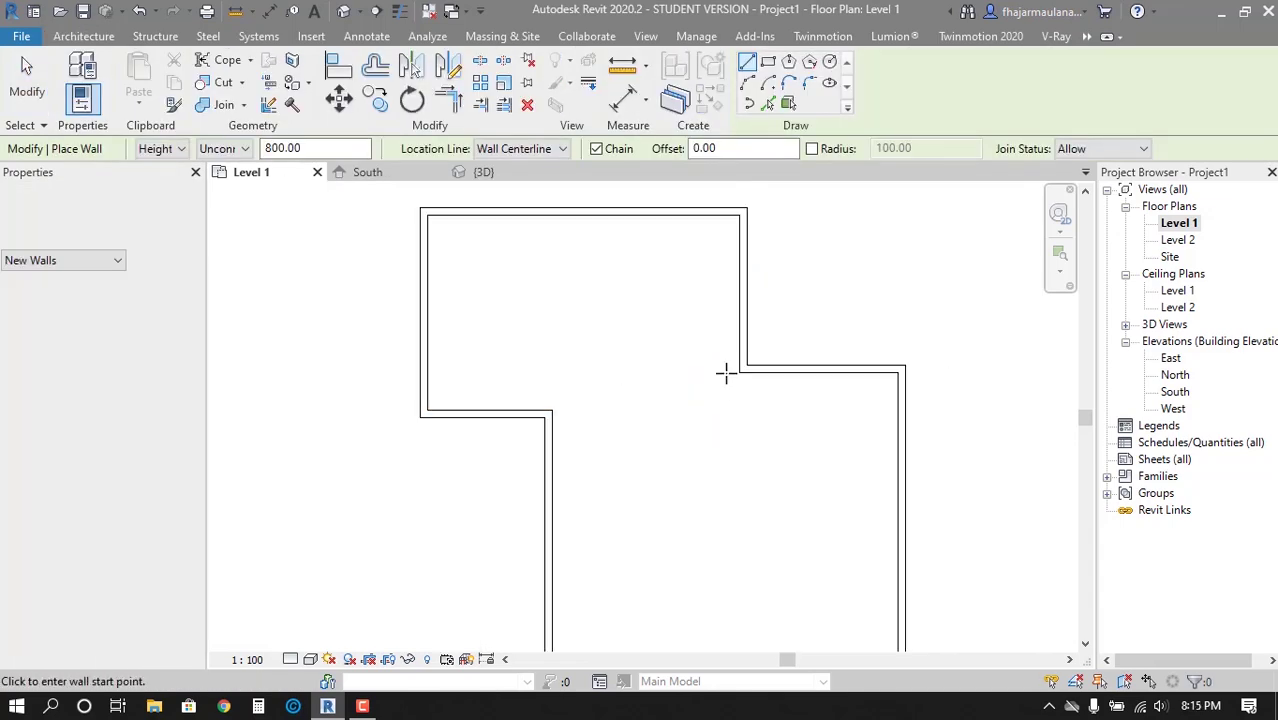
key("Escape")
scroll(692, 406, "up", 1)
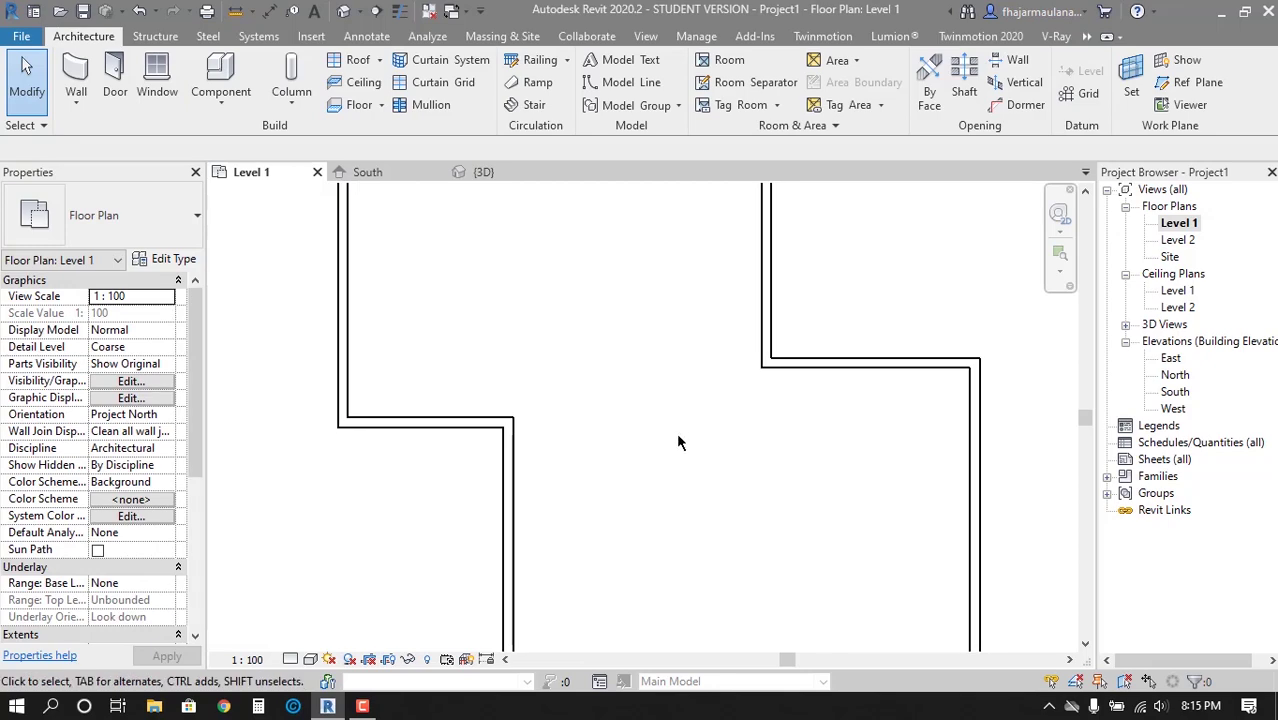
left_click_drag(826, 364, 826, 422)
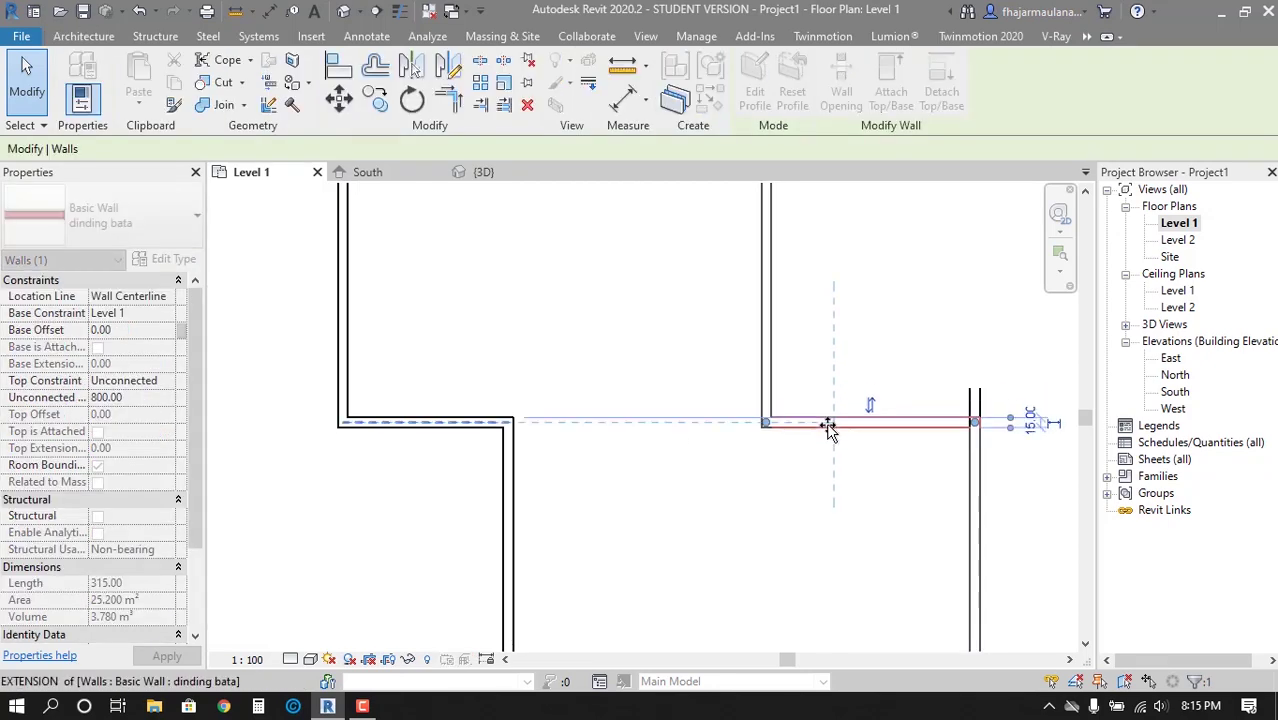
left_click(744, 476)
scroll(744, 476, "down", 2)
Draw the small bottom-left room's walls with Create Similar (CS) from the left outer wall
left_click(830, 422)
key("c")
key("s")
scroll(638, 413, "up", 2)
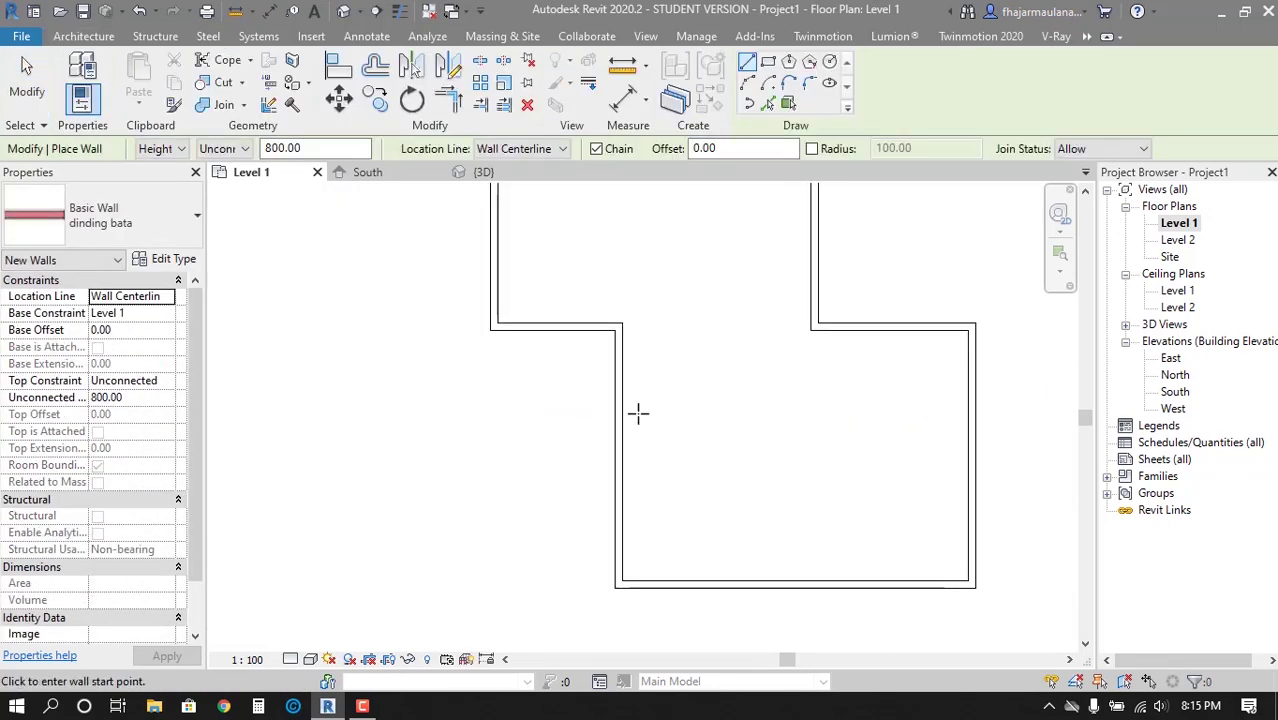
left_click(494, 328)
left_click(491, 428)
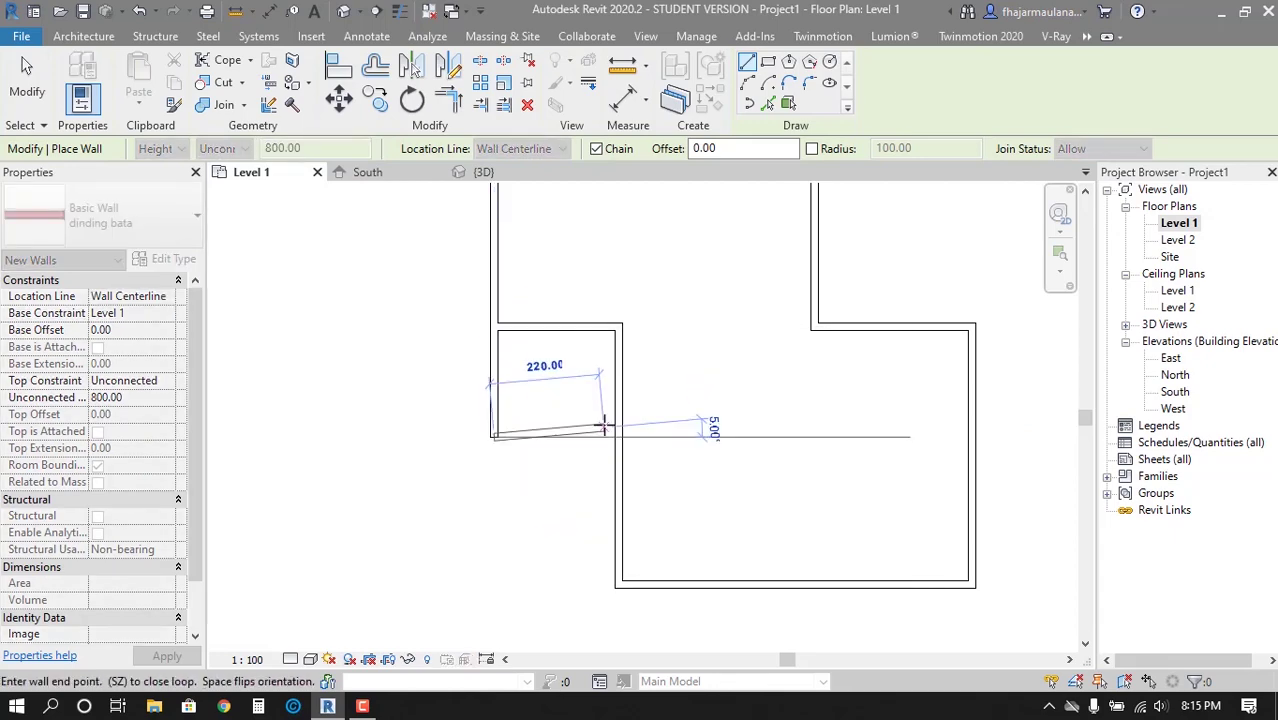
left_click(616, 434)
scroll(622, 436, "down", 2)
key("Escape")
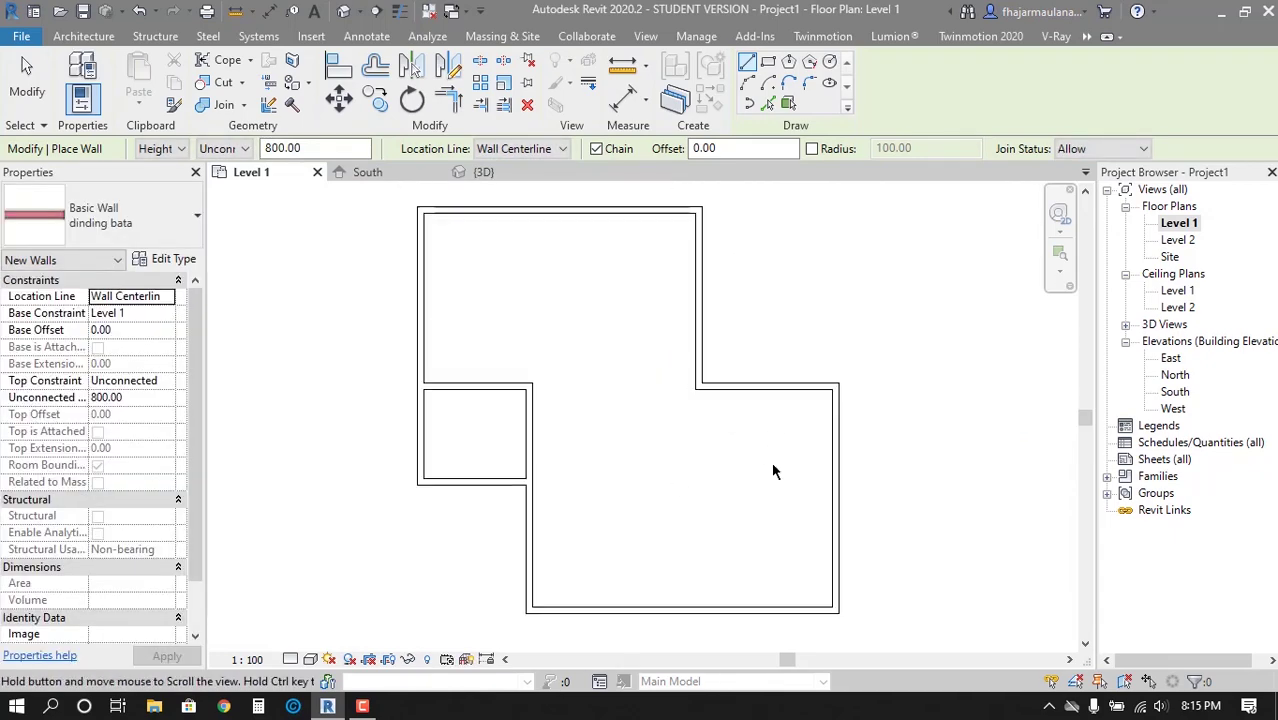
Draw a partition wall from the small room's corner to the right outer wall
scroll(600, 425, "up", 1)
scroll(575, 418, "up", 1)
left_click(570, 416)
left_click(790, 416)
key("Escape")
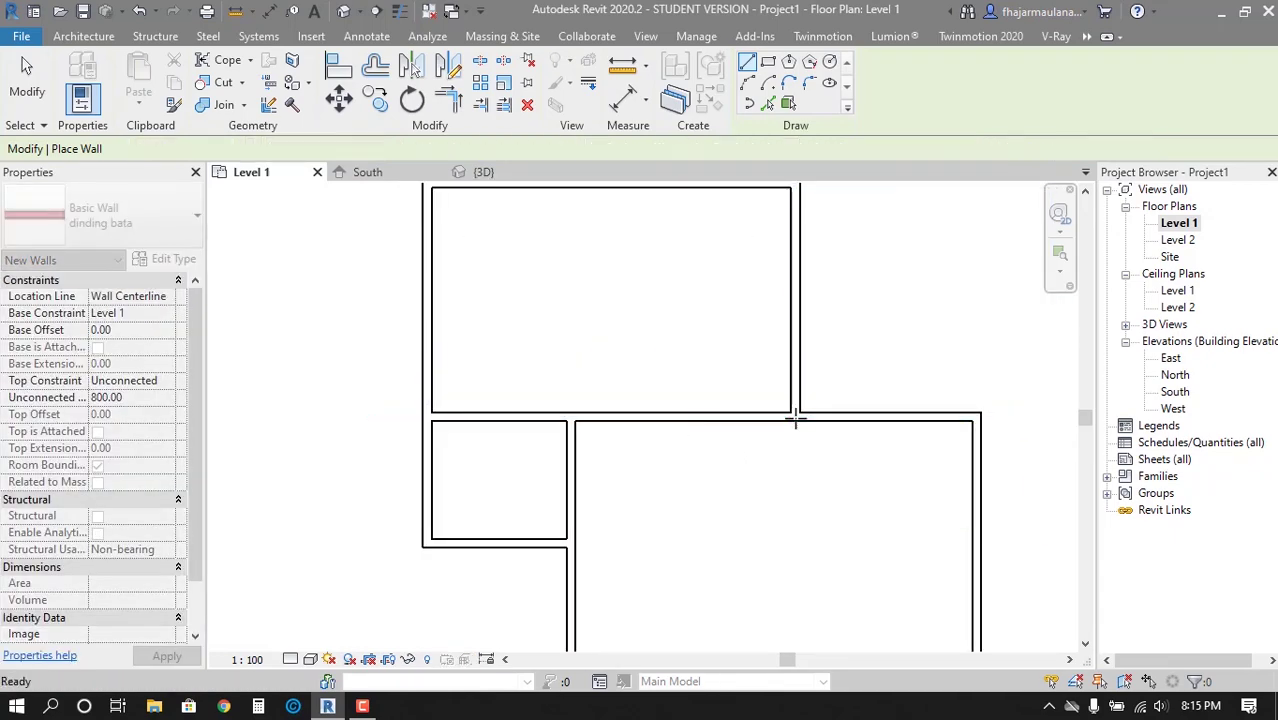
scroll(679, 422, "down", 2)
scroll(643, 547, "up", 1)
key("Escape")
middle_click_drag(616, 448, 582, 448)
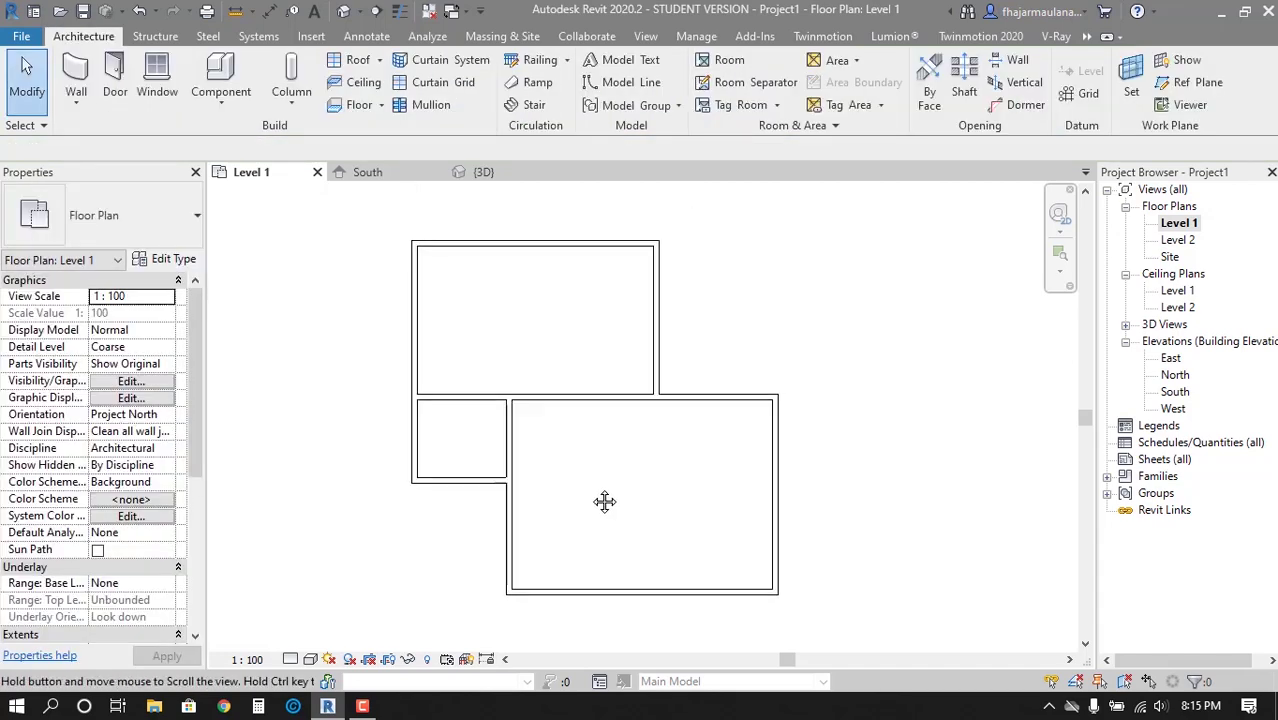
scroll(485, 466, "up", 2)
scroll(485, 466, "up", 1)
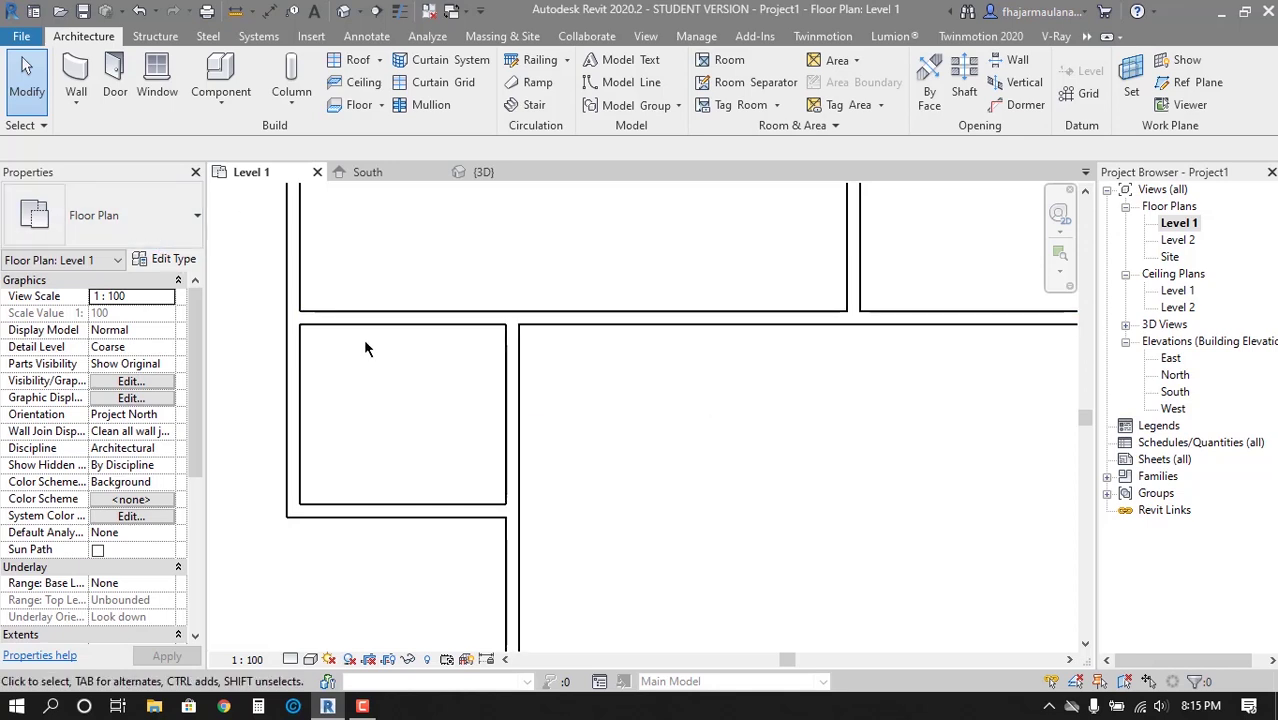
scroll(363, 338, "up", 2)
middle_click_drag(363, 338, 599, 461)
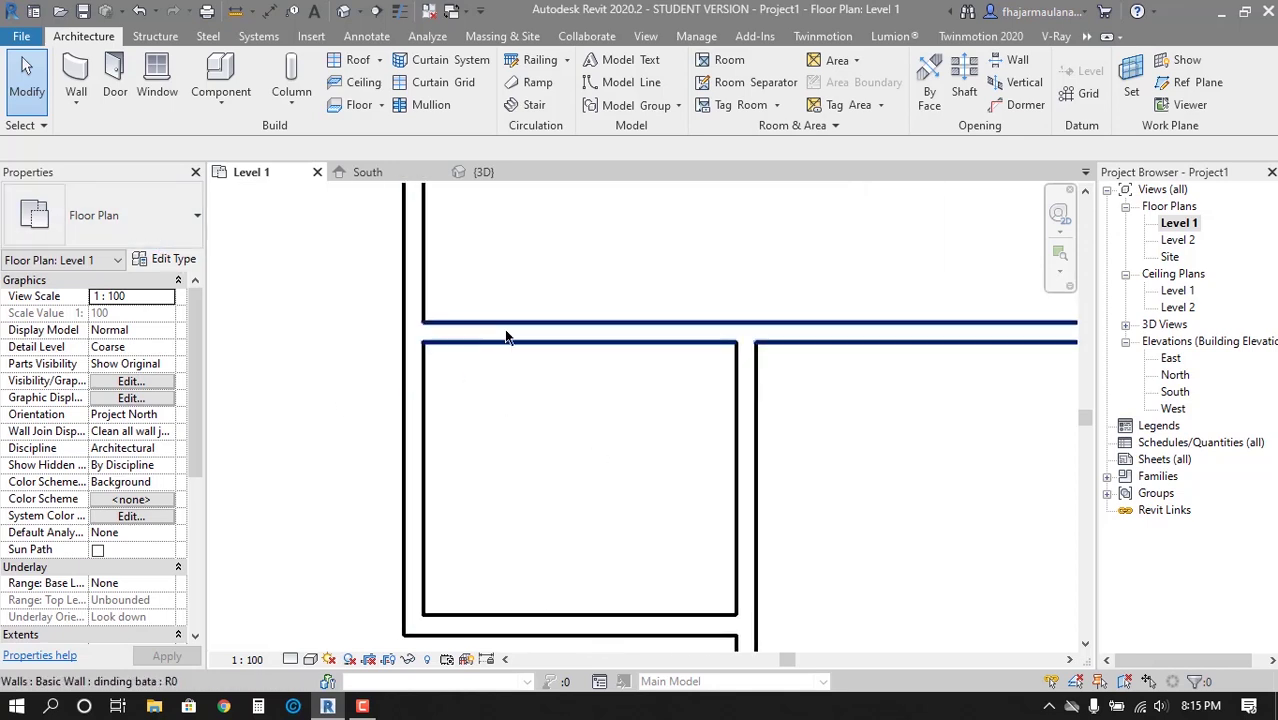
scroll(428, 413, "up", 3)
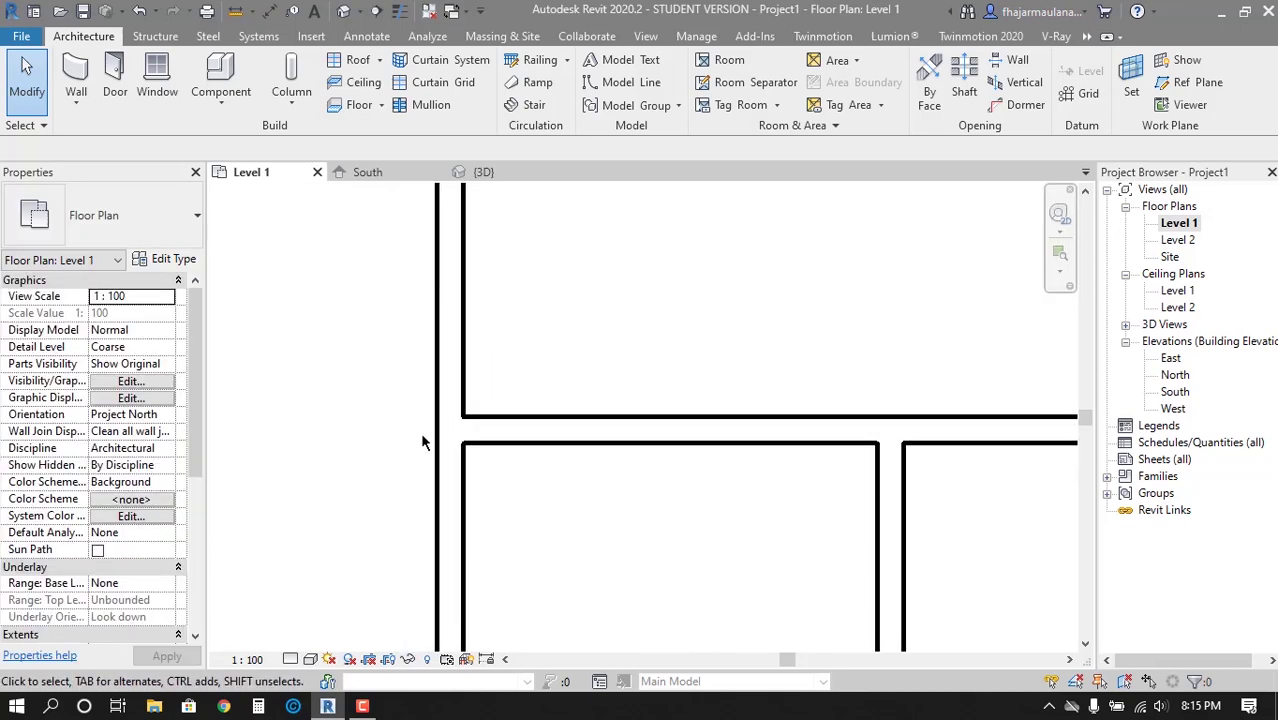
scroll(419, 476, "up", 2)
scroll(544, 381, "down", 4)
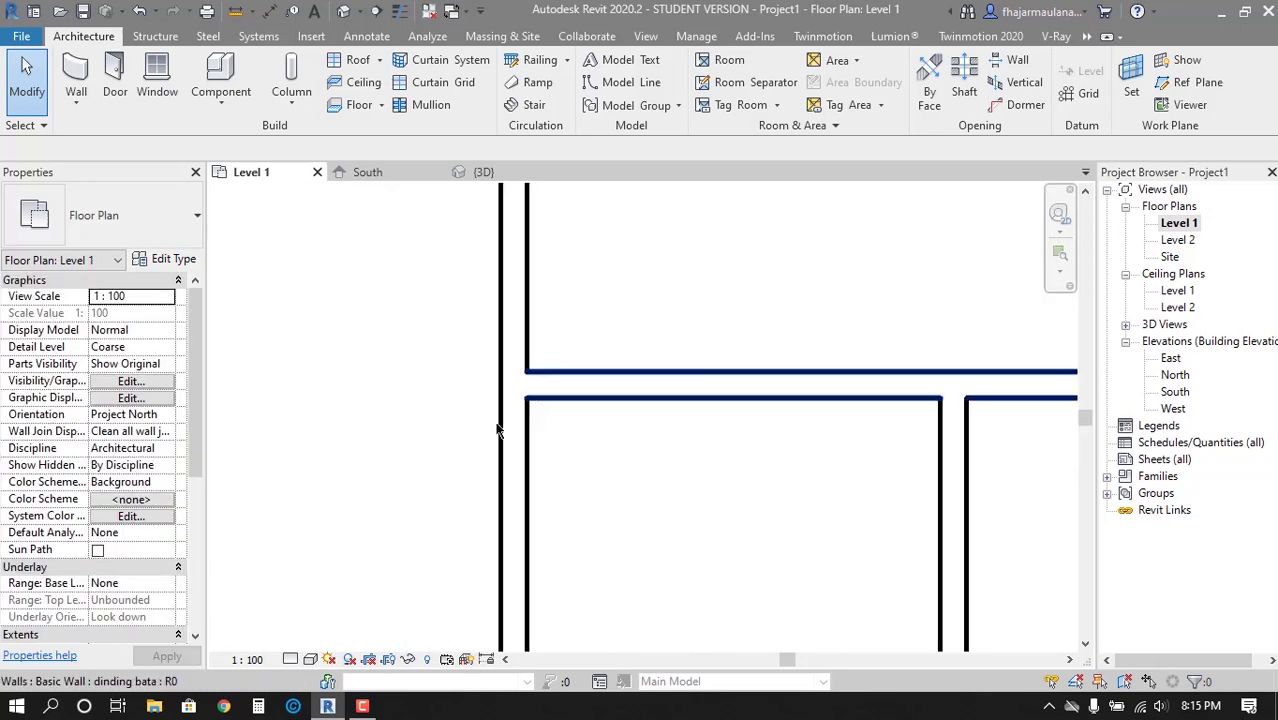
scroll(498, 428, "up", 2)
scroll(399, 464, "down", 2)
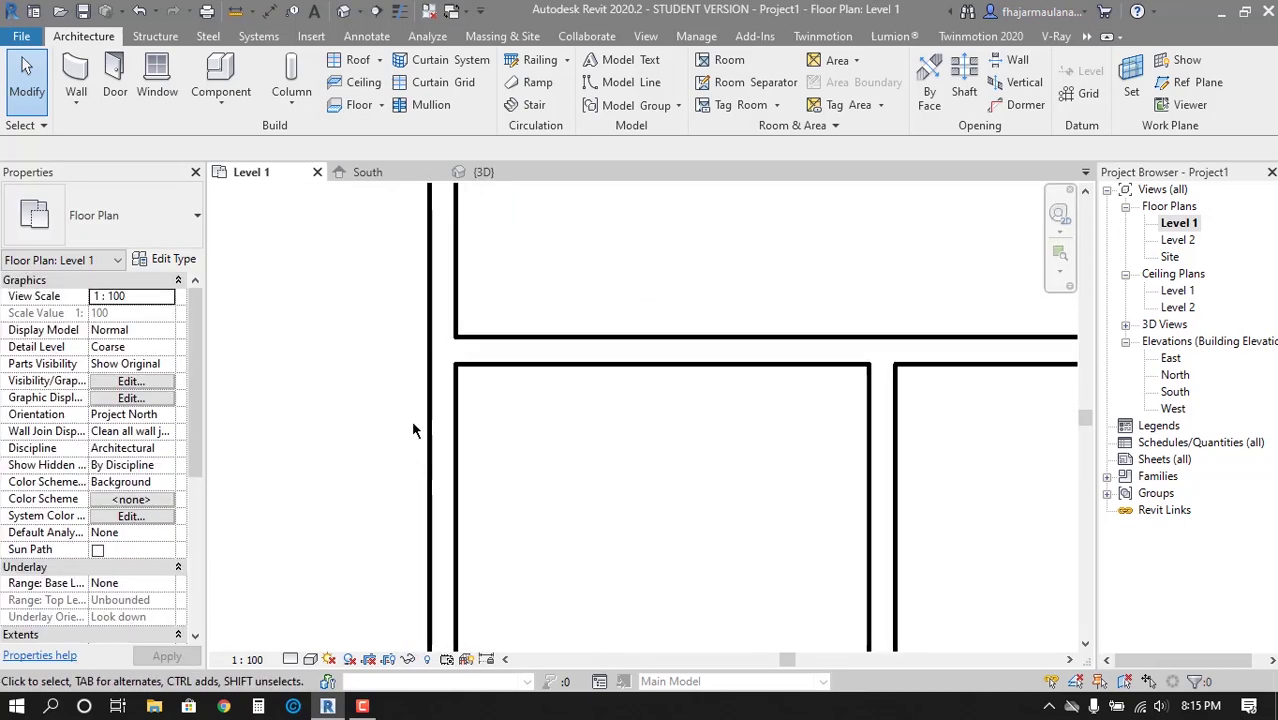
Change the Level 1 plan's detail level to Medium, then to Fine
left_click(291, 659)
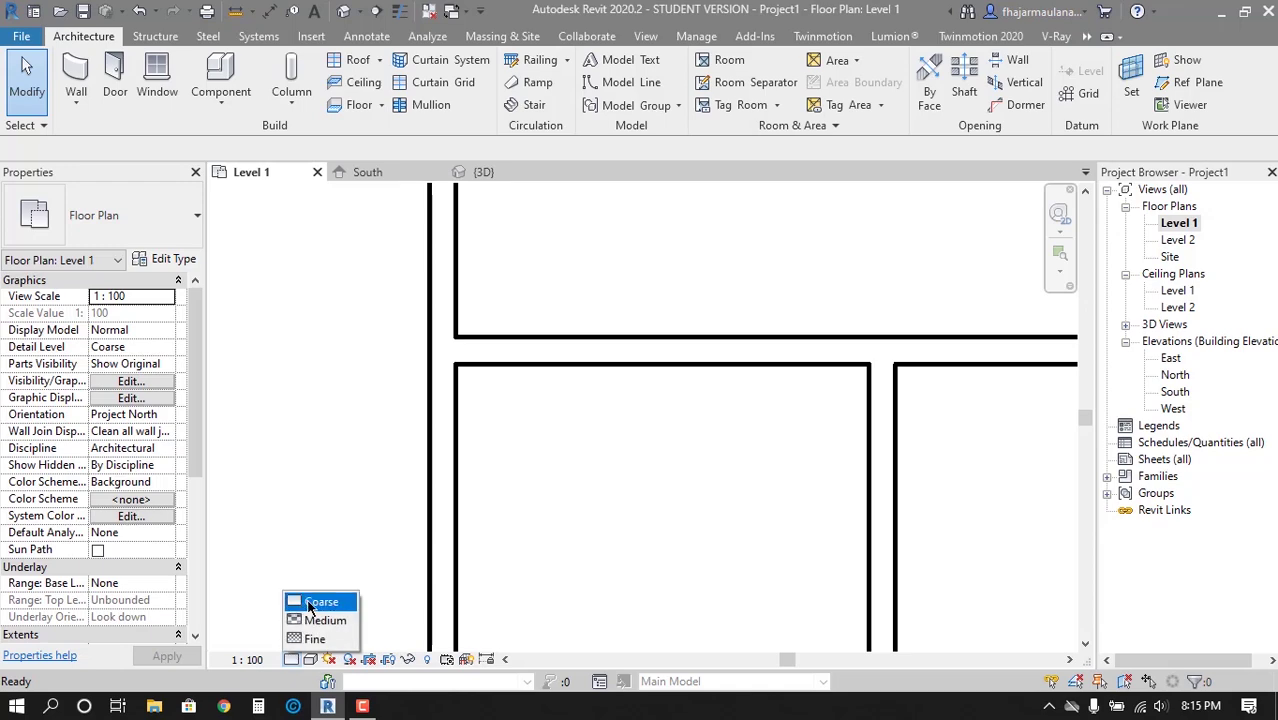
left_click(325, 620)
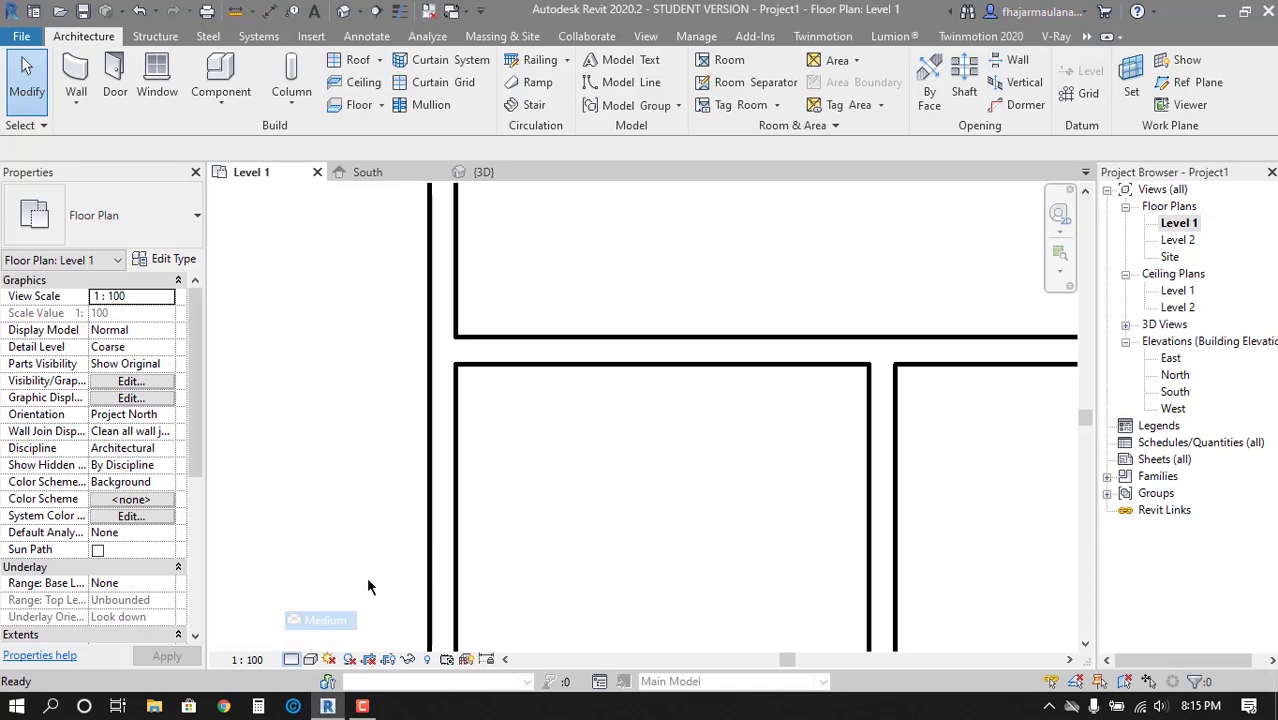
left_click(292, 658)
left_click(312, 640)
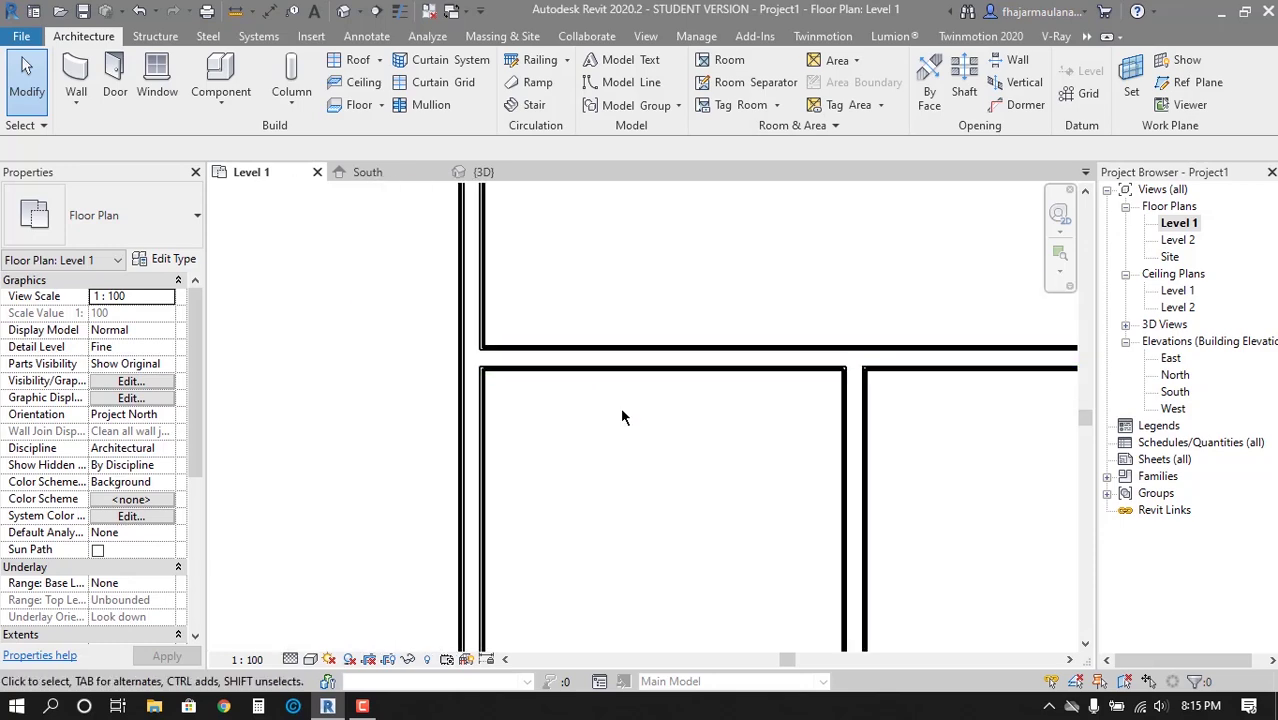
Pan and zoom around the wall junctions to inspect how the 'dinding bata' partitions join
mouse_move(620, 417)
middle_mouse_down()
mouse_move(522, 557)
mouse_move(713, 457)
mouse_move(645, 461)
mouse_move(587, 407)
middle_mouse_up()
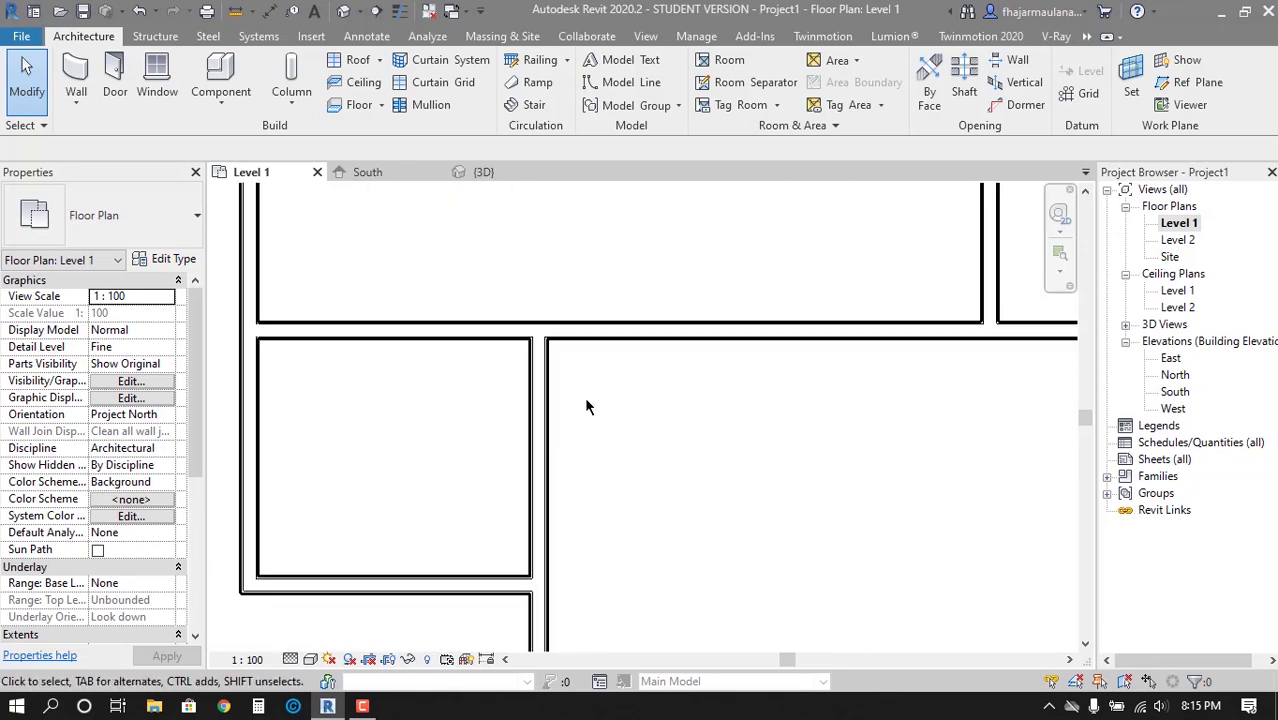
scroll(420, 379, "up", 1)
scroll(420, 379, "up", 3)
scroll(345, 420, "up", 2)
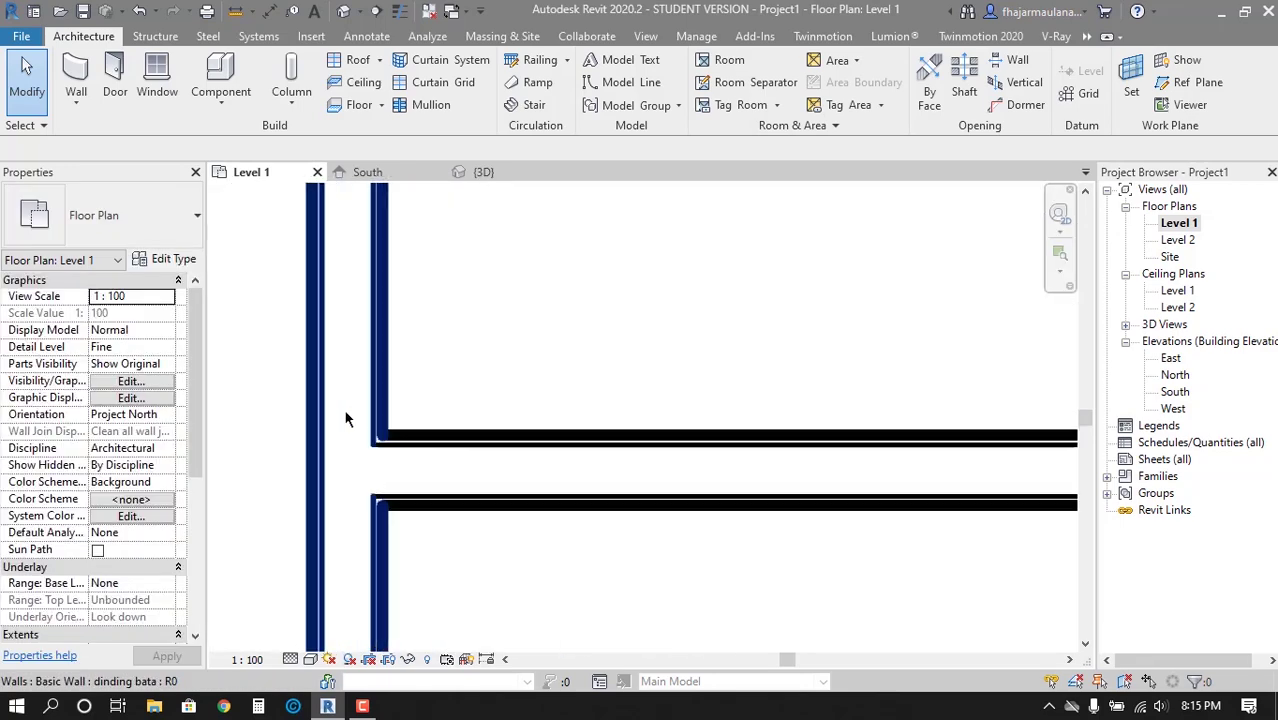
scroll(400, 571, "down", 1)
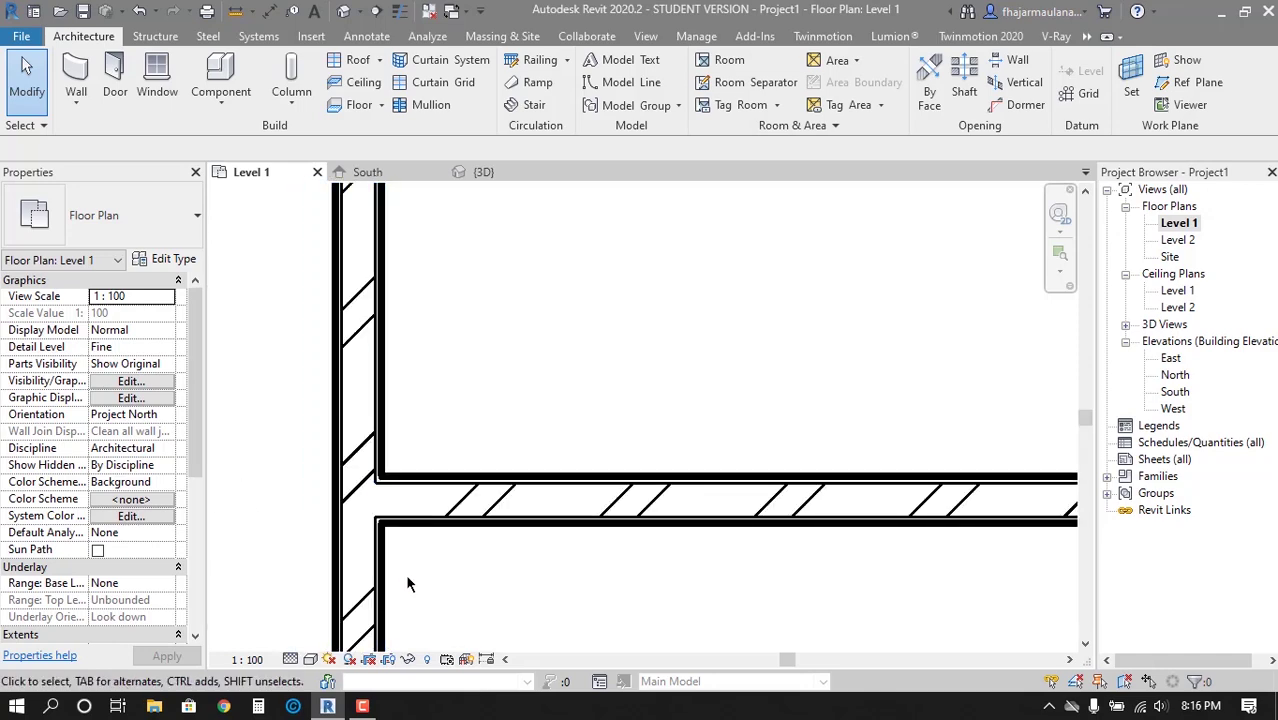
scroll(405, 583, "down", 1)
middle_click_drag(437, 563, 395, 397)
scroll(395, 397, "down", 1)
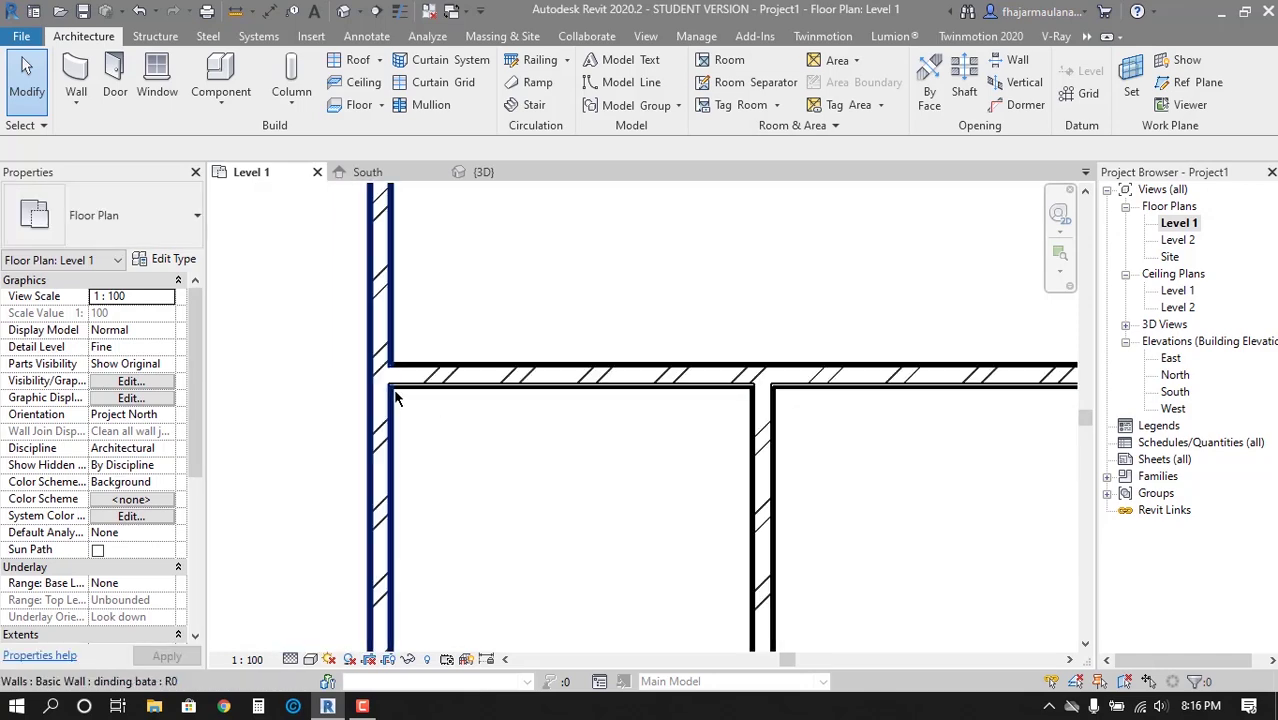
scroll(395, 397, "up", 3)
scroll(341, 437, "up", 3)
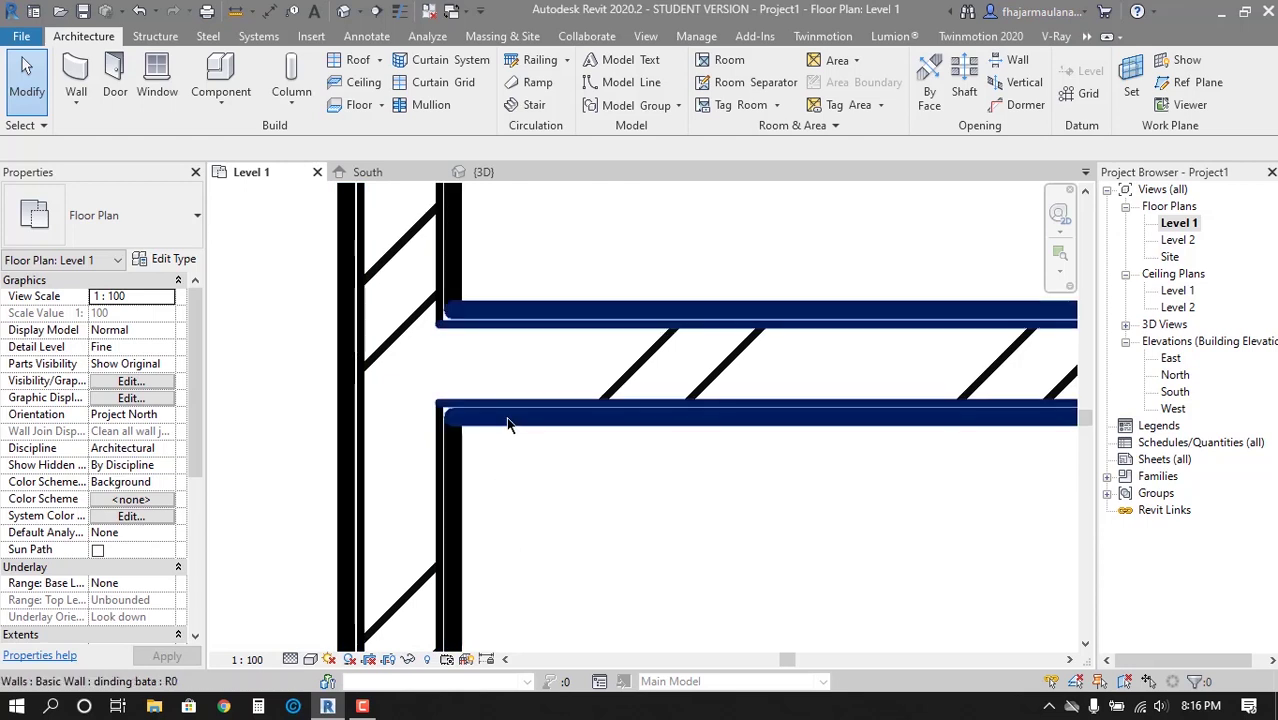
scroll(557, 456, "down", 2)
scroll(545, 420, "up", 2)
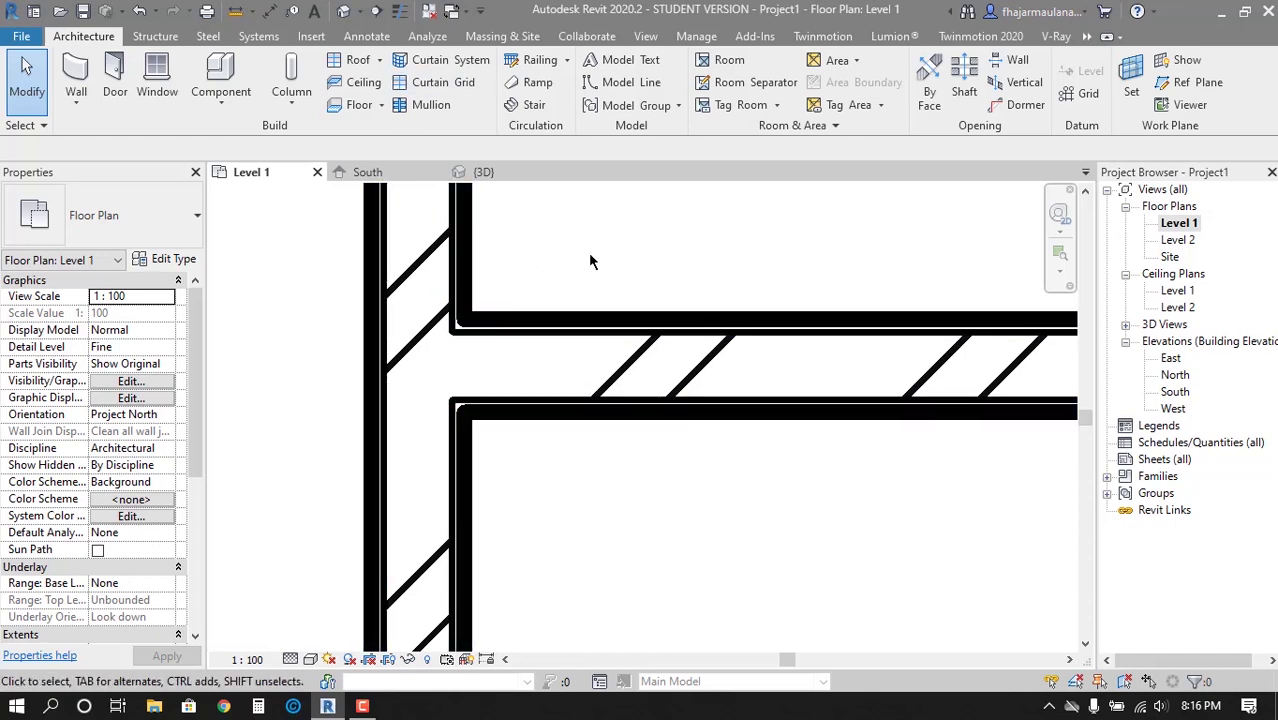
left_click(400, 11)
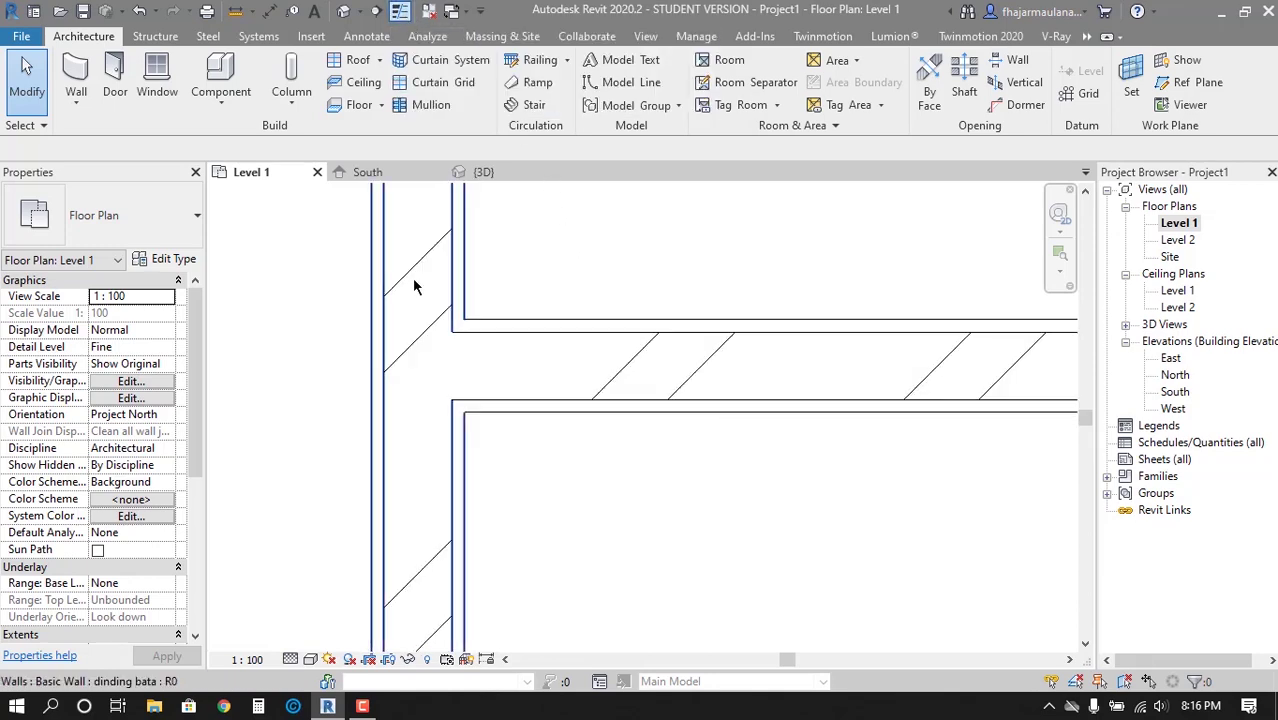
middle_click_drag(434, 366, 567, 496)
scroll(342, 275, "up", 2)
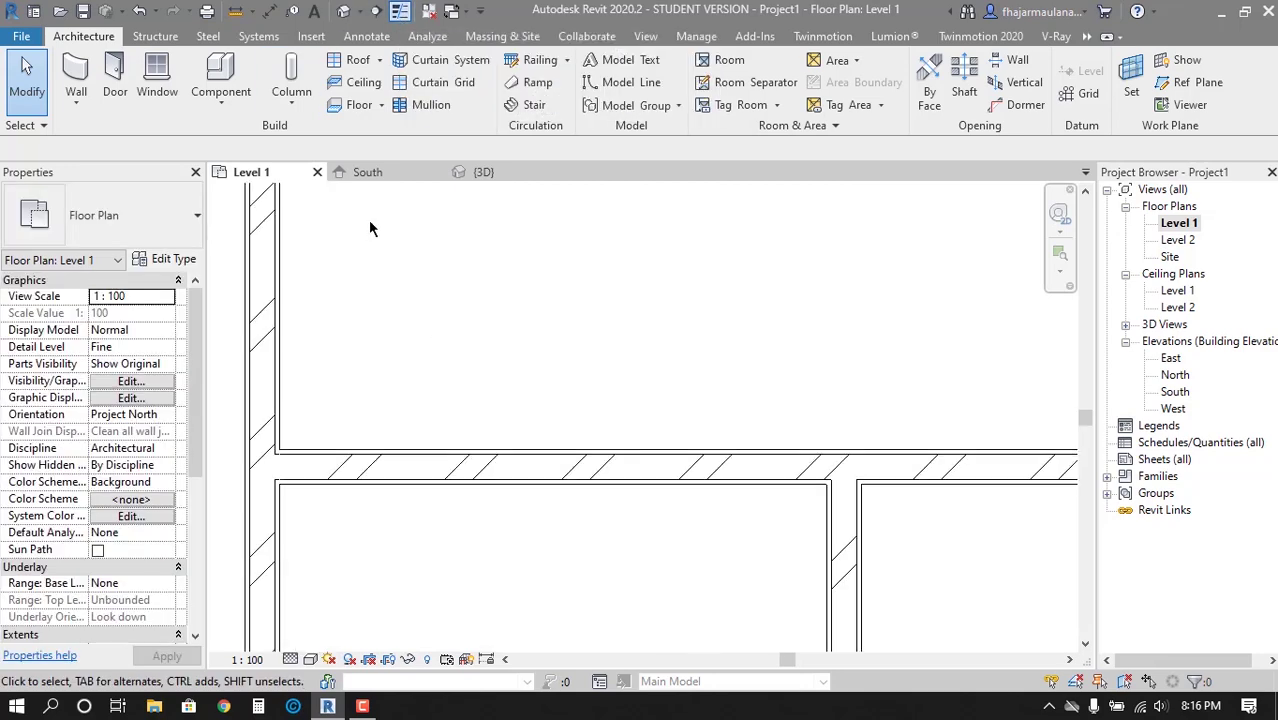
middle_click_drag(375, 363, 488, 423)
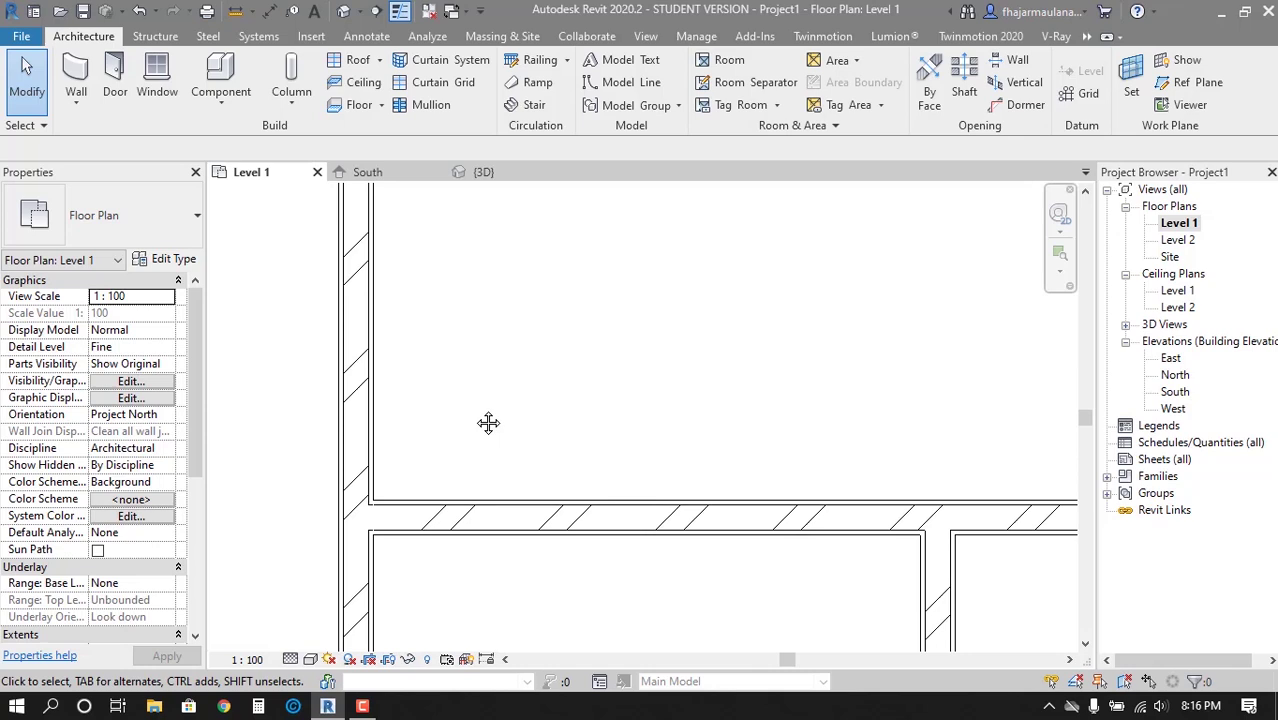
scroll(388, 393, "up", 1)
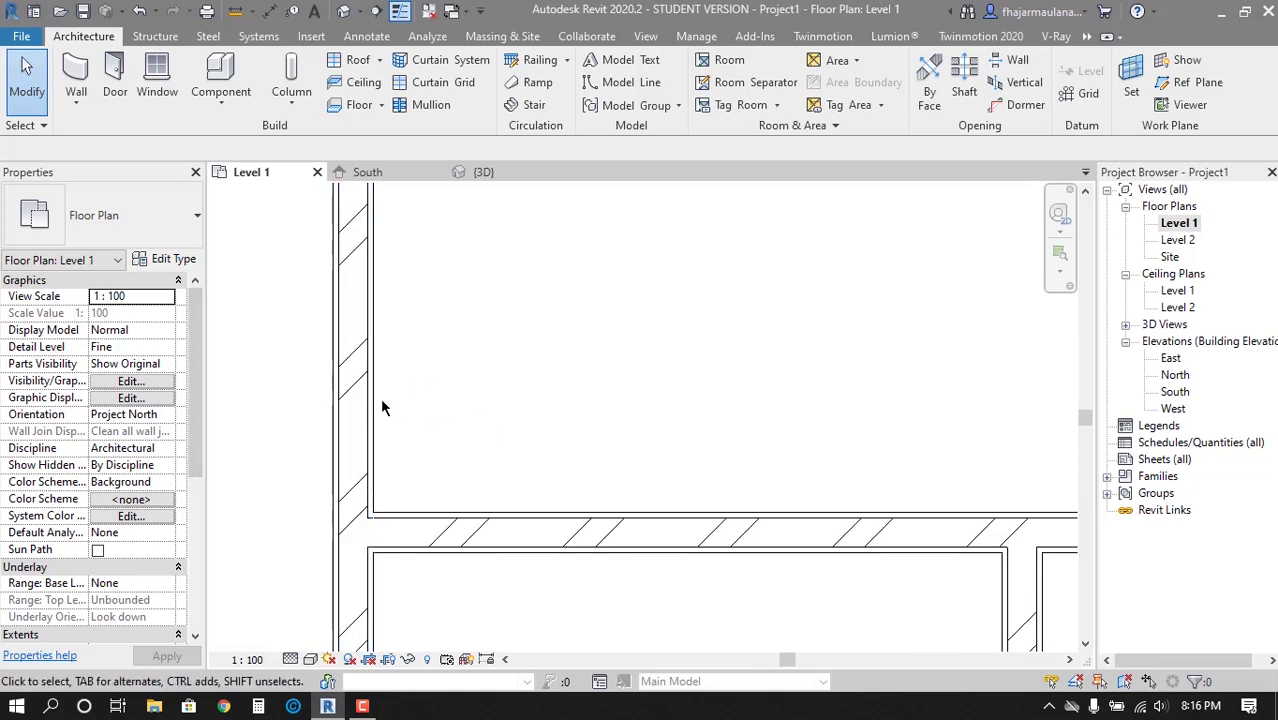
scroll(381, 407, "down", 2)
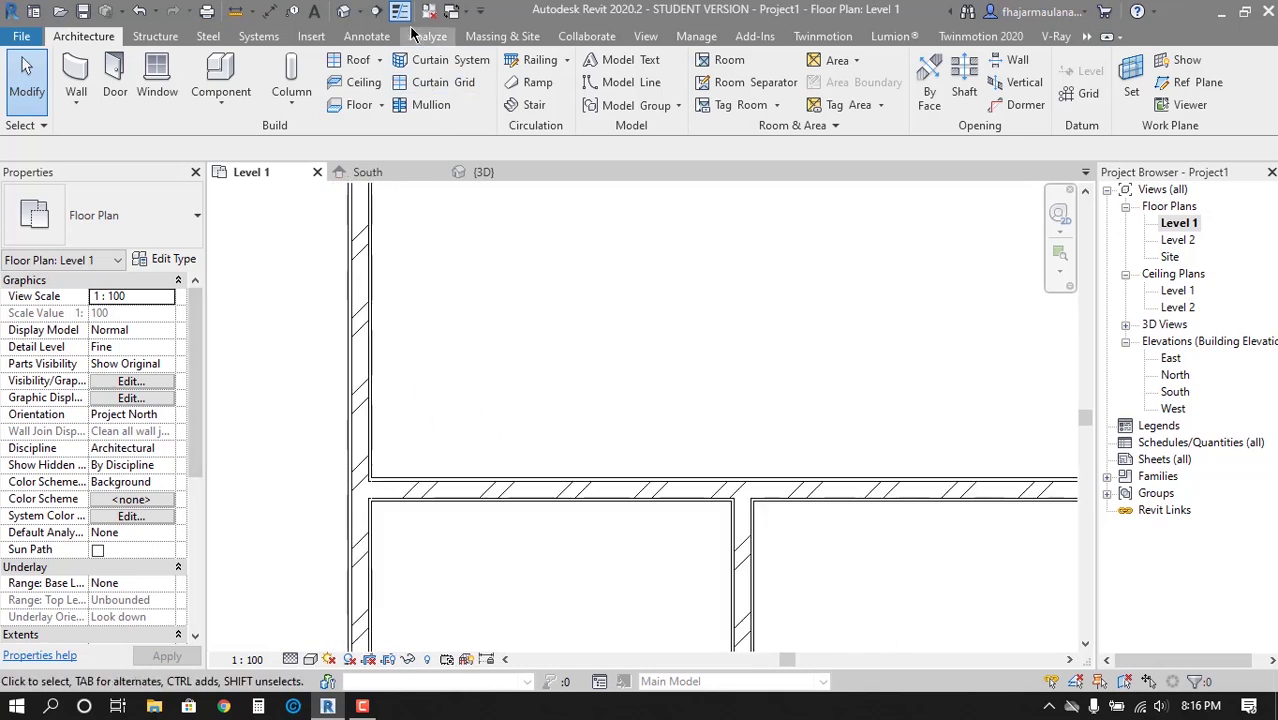
scroll(538, 445, "down", 2)
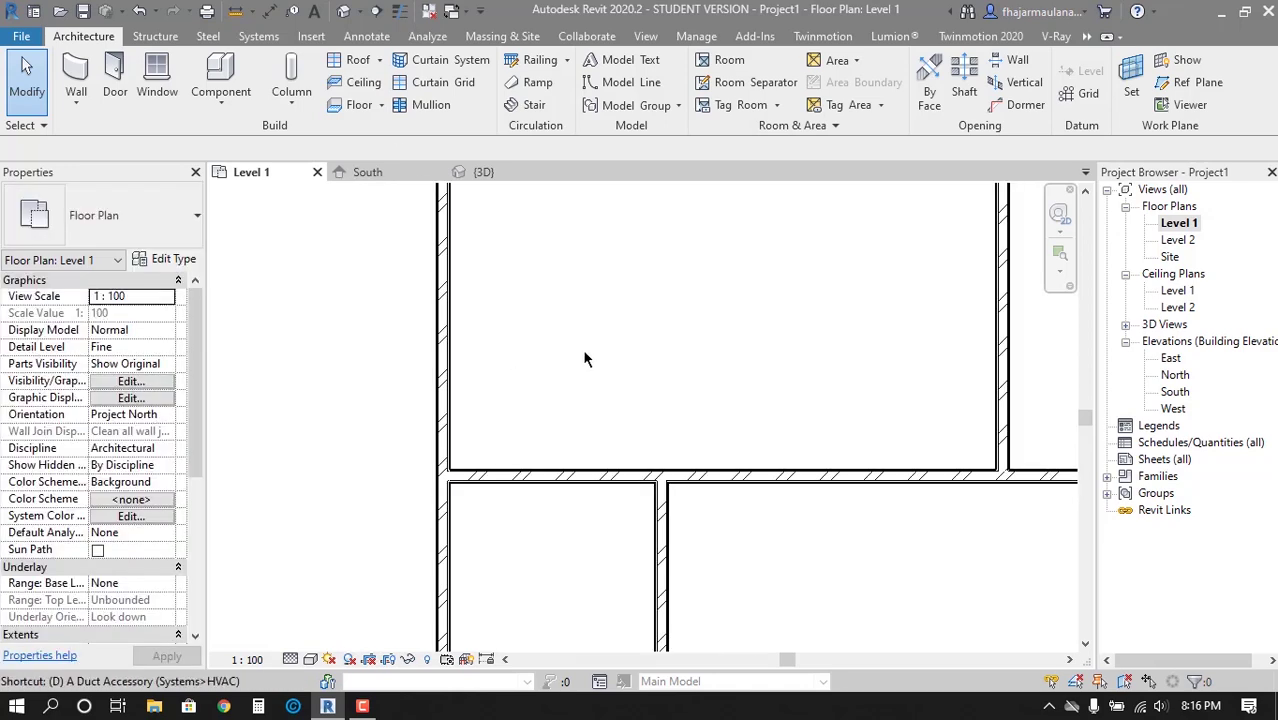
key("l")
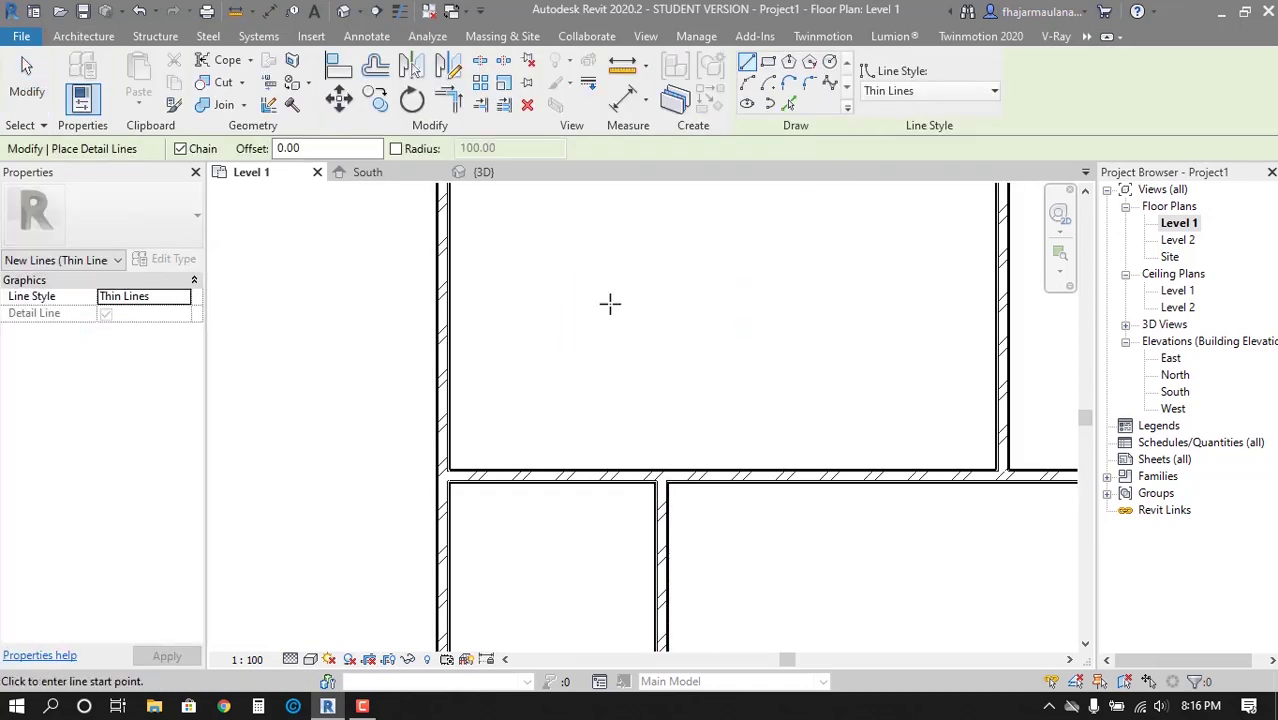
left_click(608, 280)
scroll(608, 380, "up", 3)
left_click(578, 250)
left_click(905, 92)
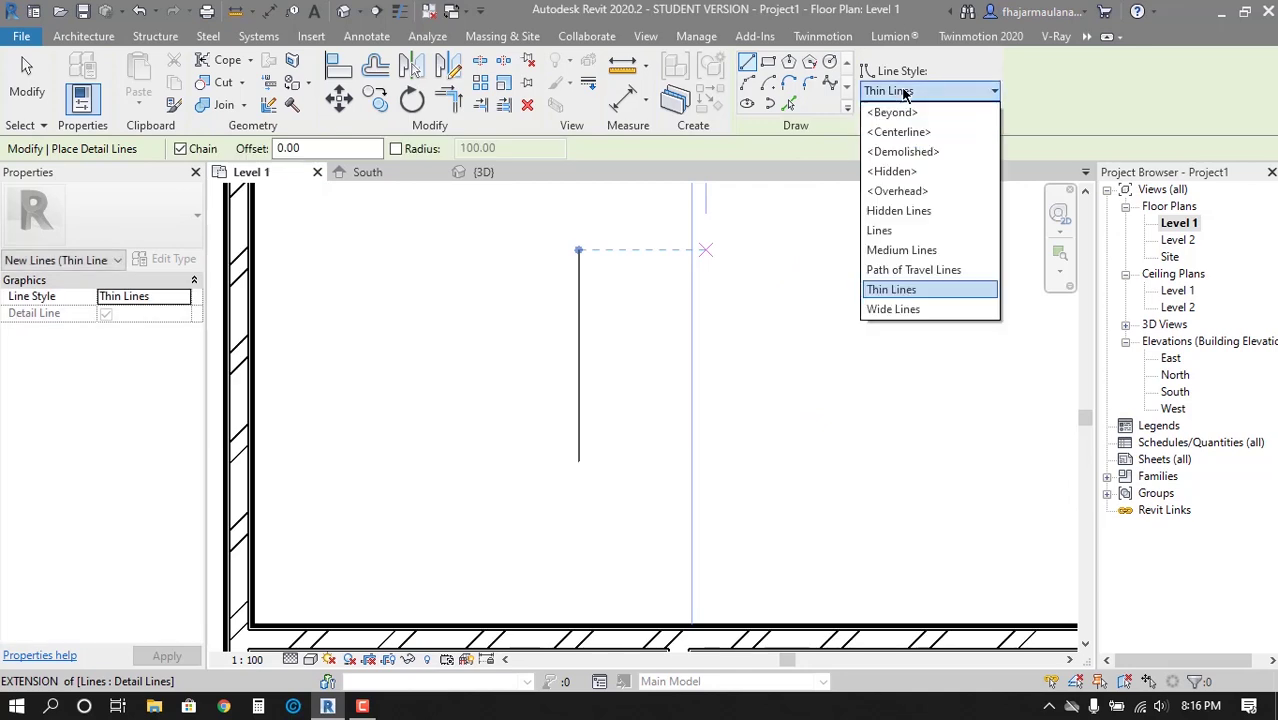
left_click(905, 309)
left_click(696, 250)
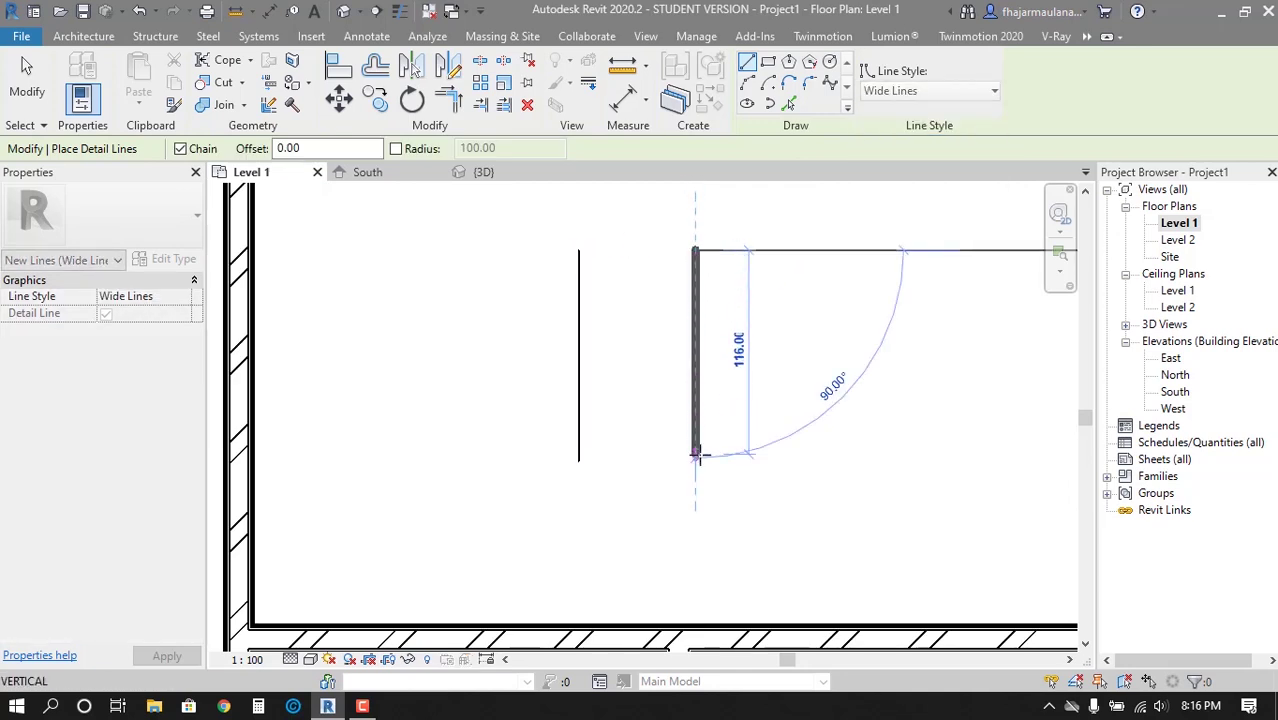
left_click(697, 455)
scroll(739, 457, "down", 2)
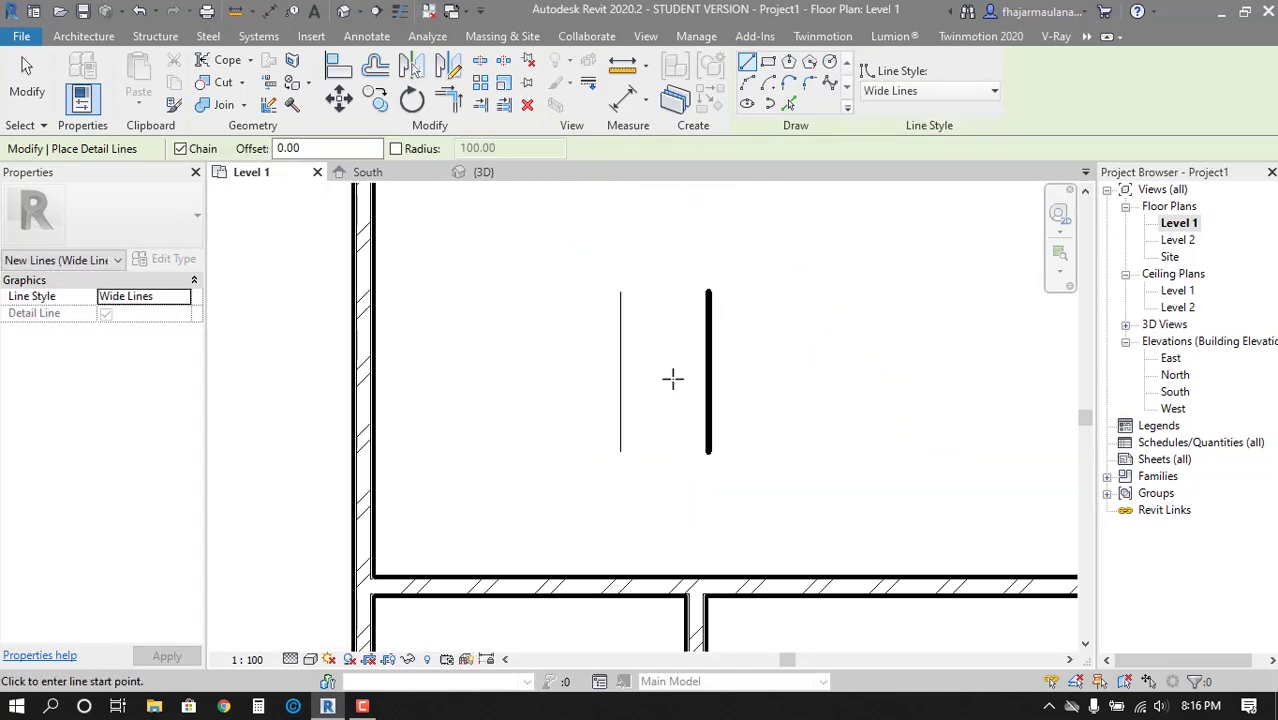
scroll(693, 348, "up", 2)
mouse_move(724, 331)
middle_mouse_down()
mouse_move(684, 375)
mouse_move(571, 329)
middle_mouse_up()
scroll(659, 348, "down", 1)
scroll(639, 331, "up", 1)
left_click(400, 12)
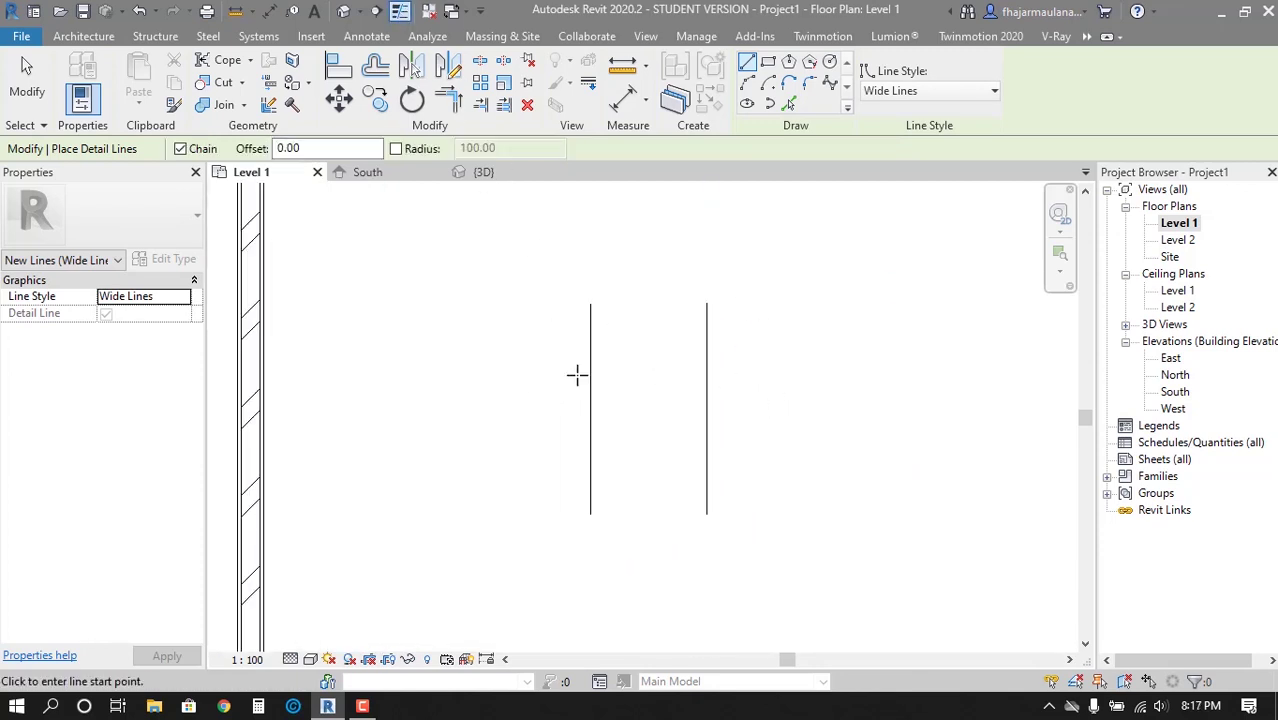
key("Escape")
key("Escape")
scroll(593, 328, "down", 1)
left_click_drag(564, 262, 743, 460)
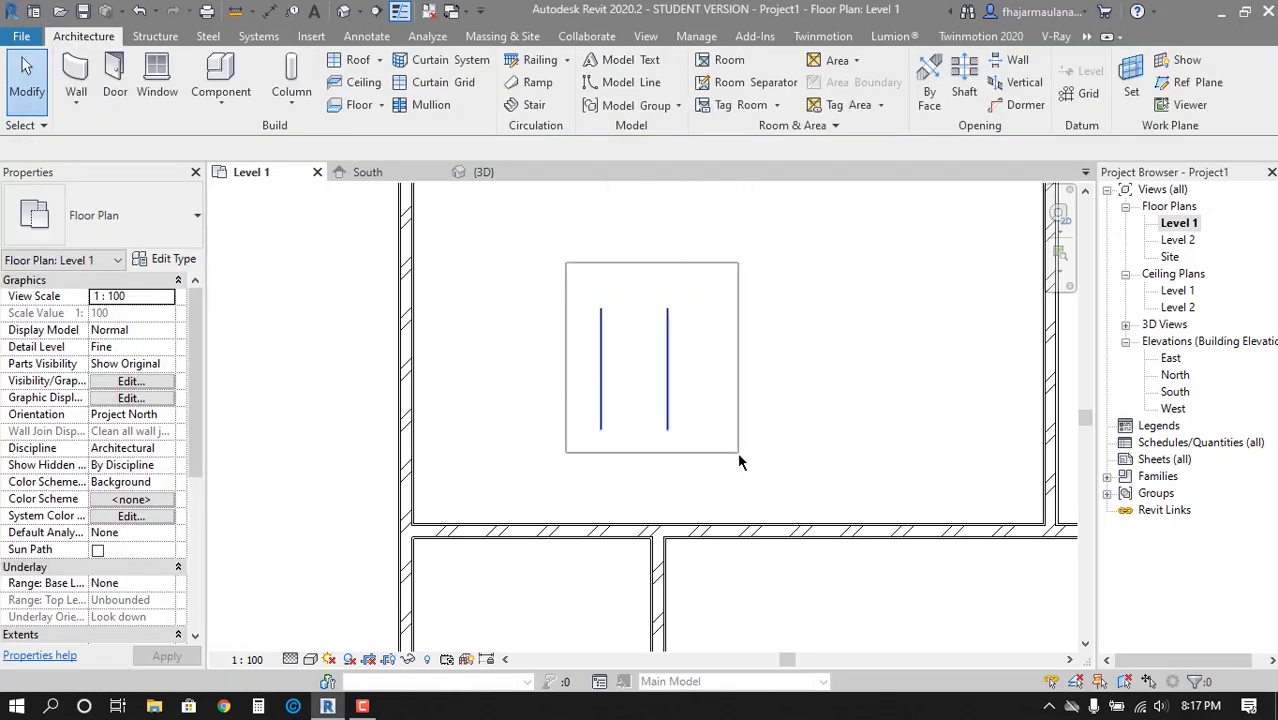
key("Delete")
scroll(670, 436, "up", 1)
middle_click_drag(670, 436, 533, 392)
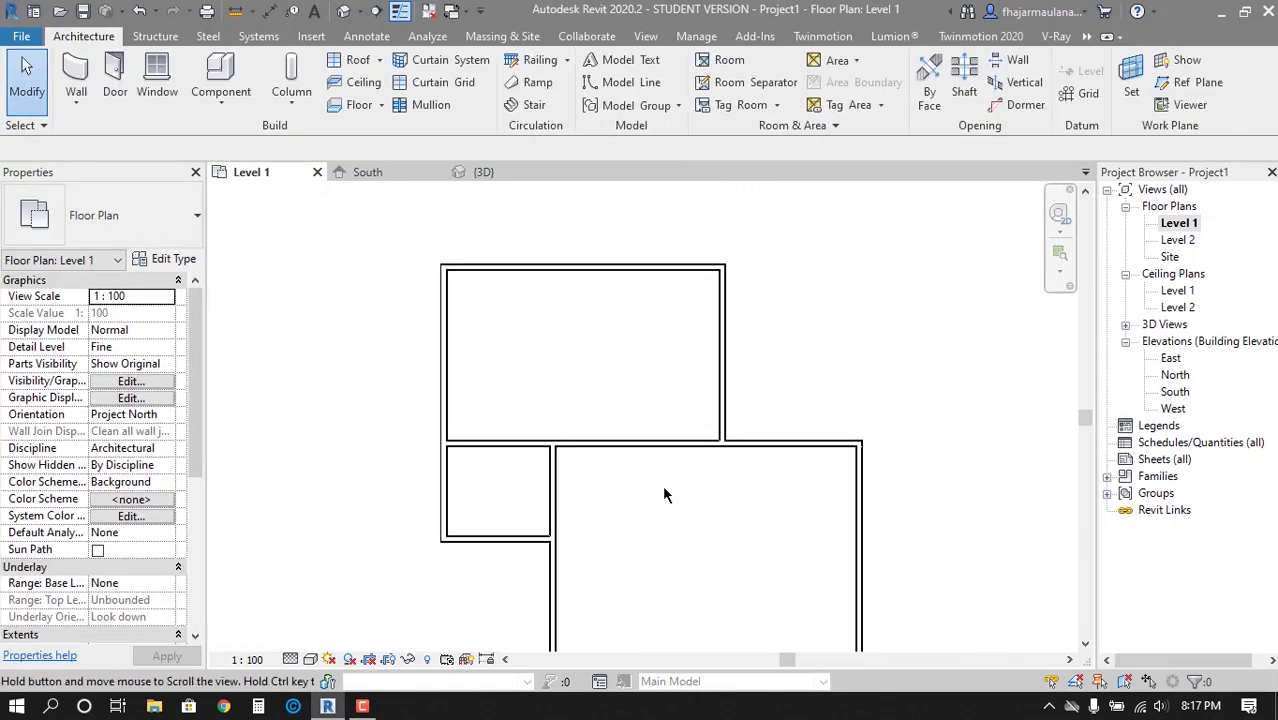
Turn Thin Lines off and bring the whole upper room into view
left_click(400, 12)
scroll(518, 430, "up", 2)
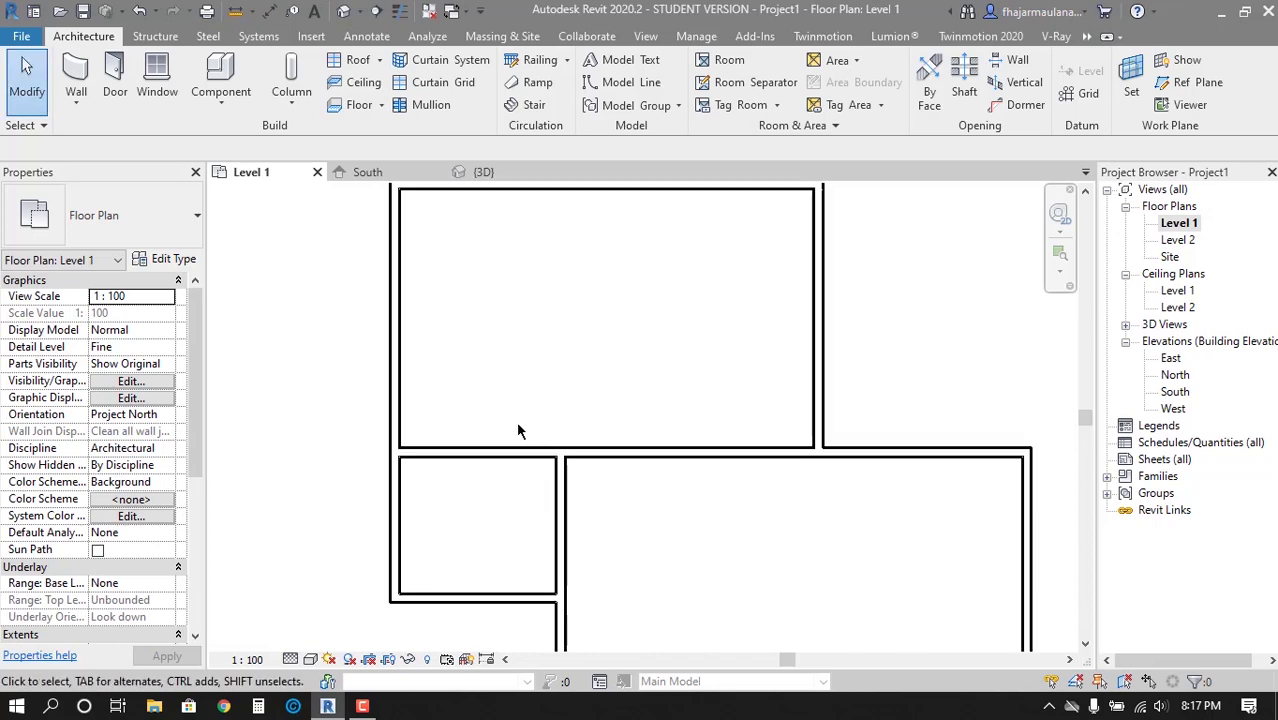
scroll(529, 530, "down", 1)
middle_click_drag(522, 391, 480, 344)
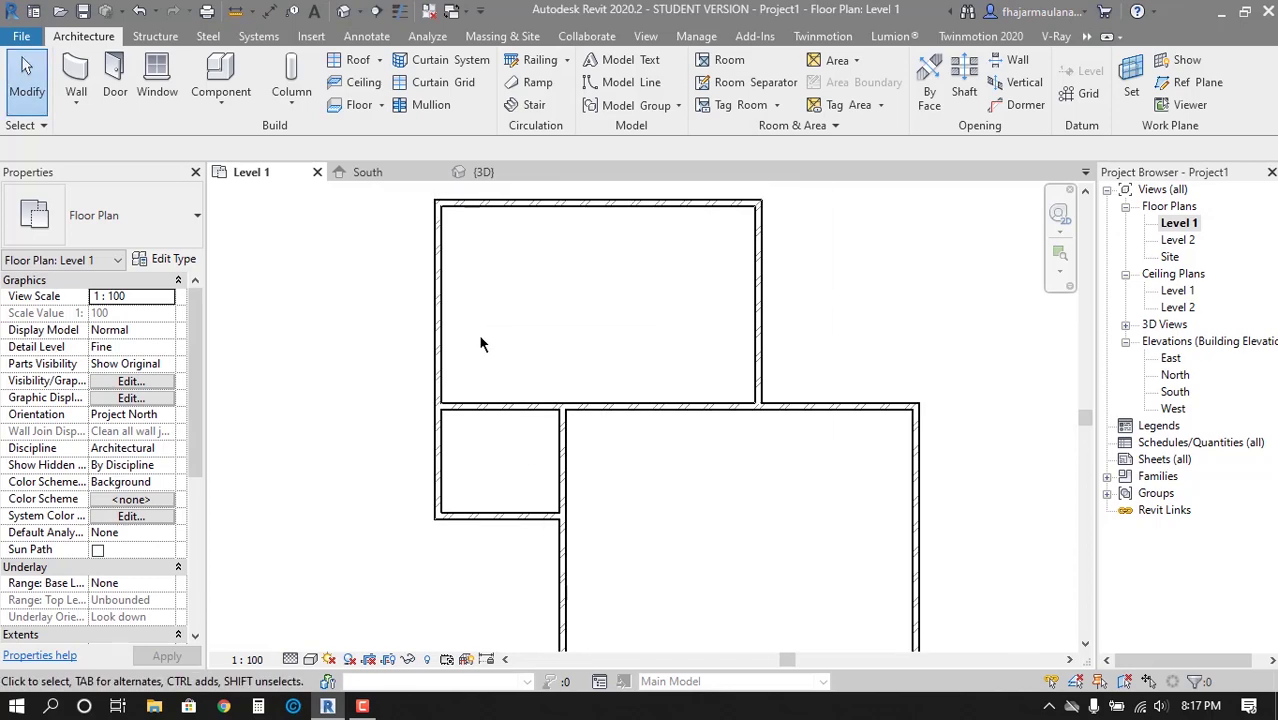
Start the Window tool with the M_Fixed 0915 x 1830mm type
left_click(167, 91)
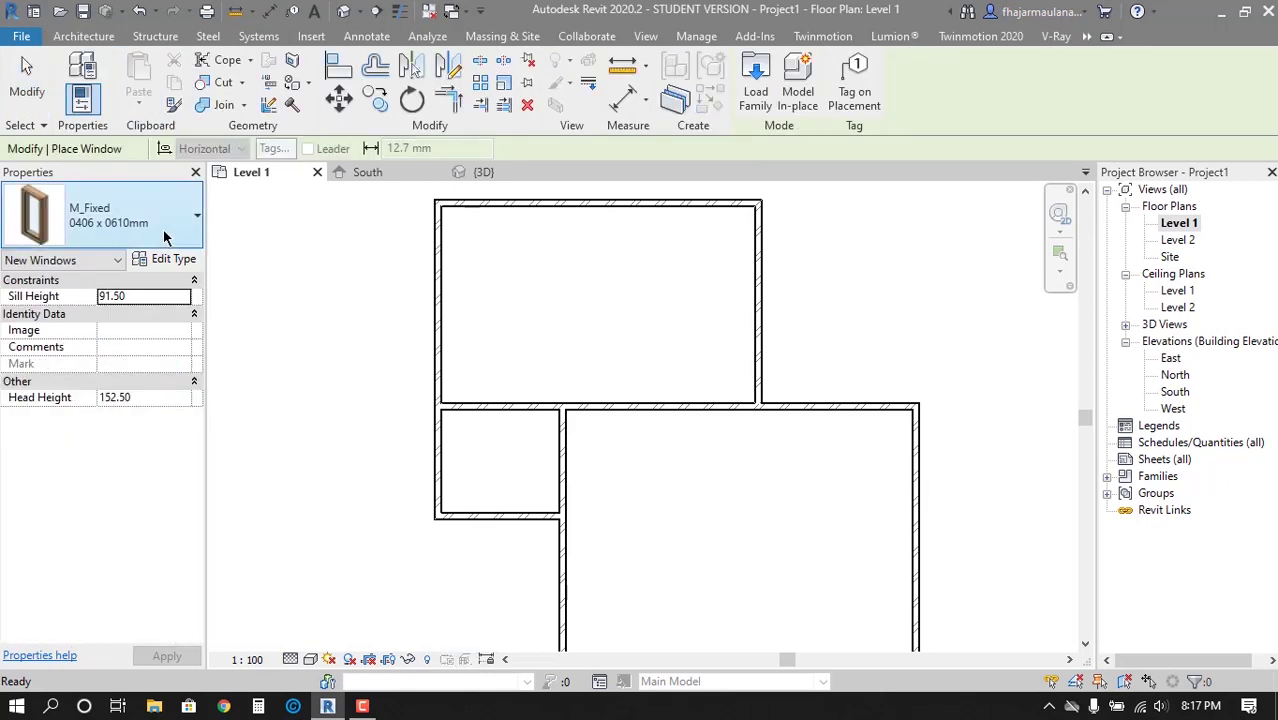
left_click(166, 236)
scroll(150, 395, "up", 1)
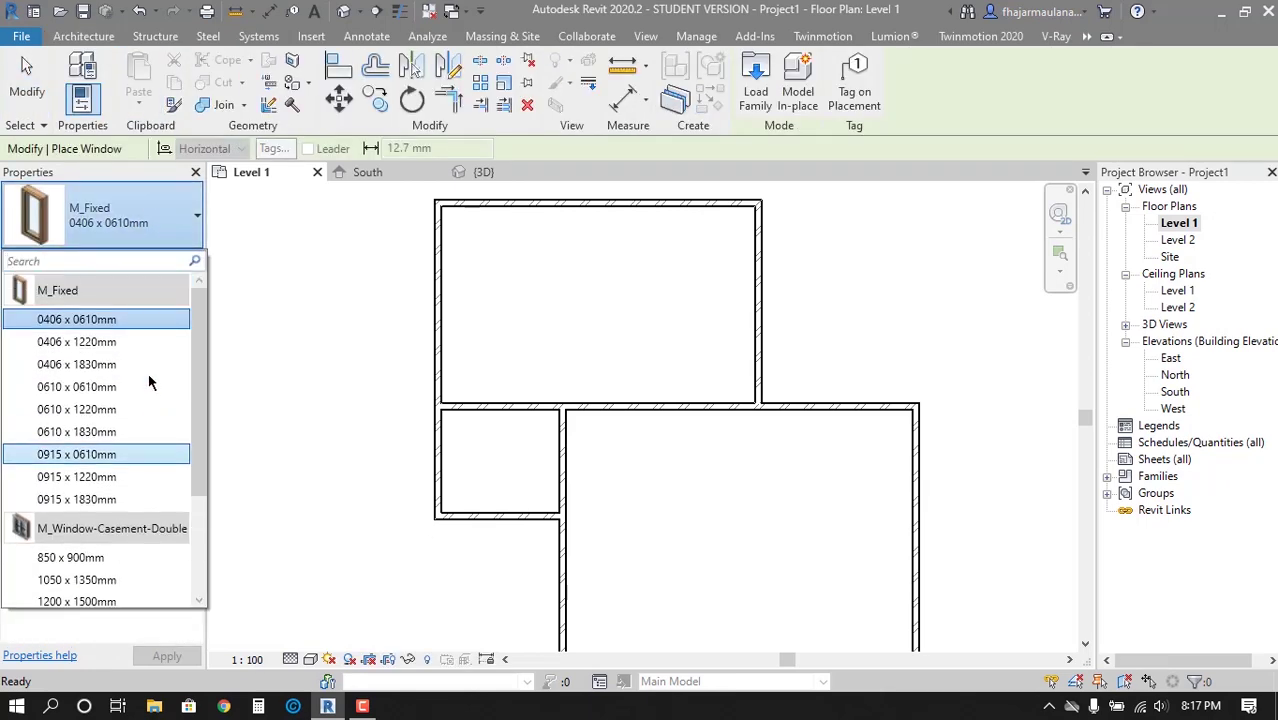
scroll(145, 380, "down", 3)
scroll(130, 430, "up", 1)
scroll(118, 400, "up", 3)
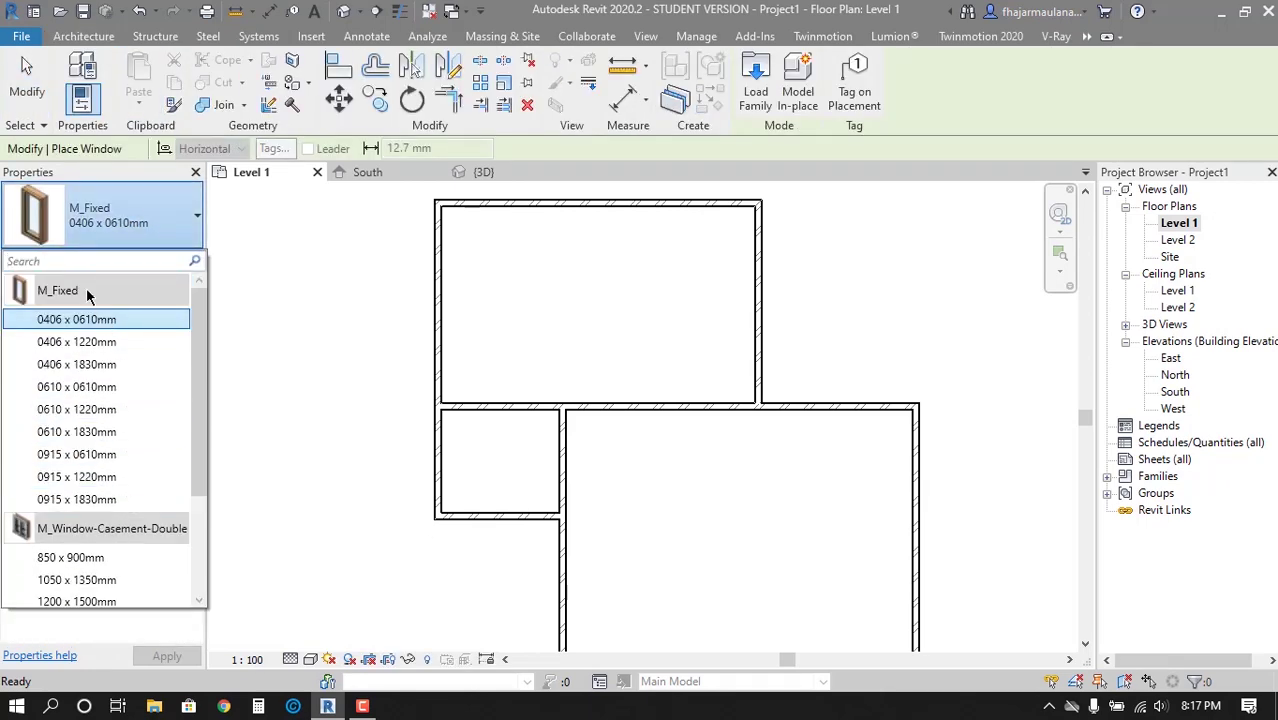
scroll(100, 360, "down", 1)
scroll(110, 425, "down", 2)
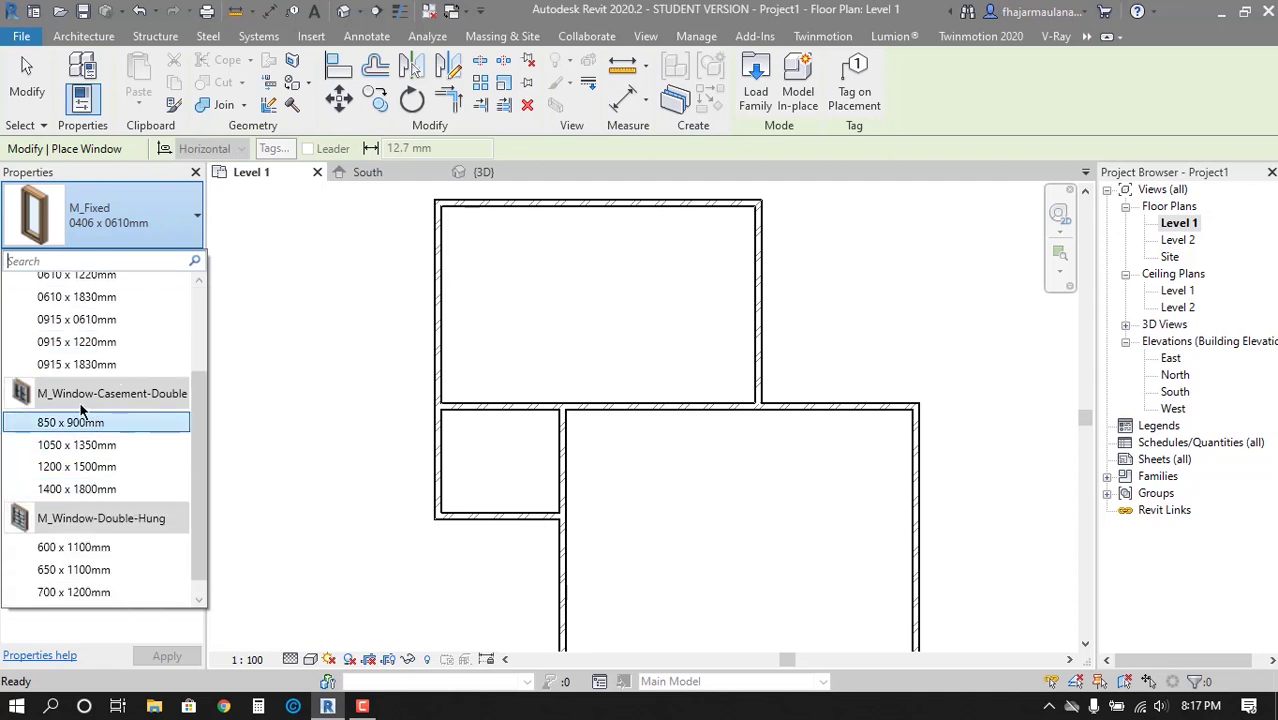
scroll(105, 400, "up", 3)
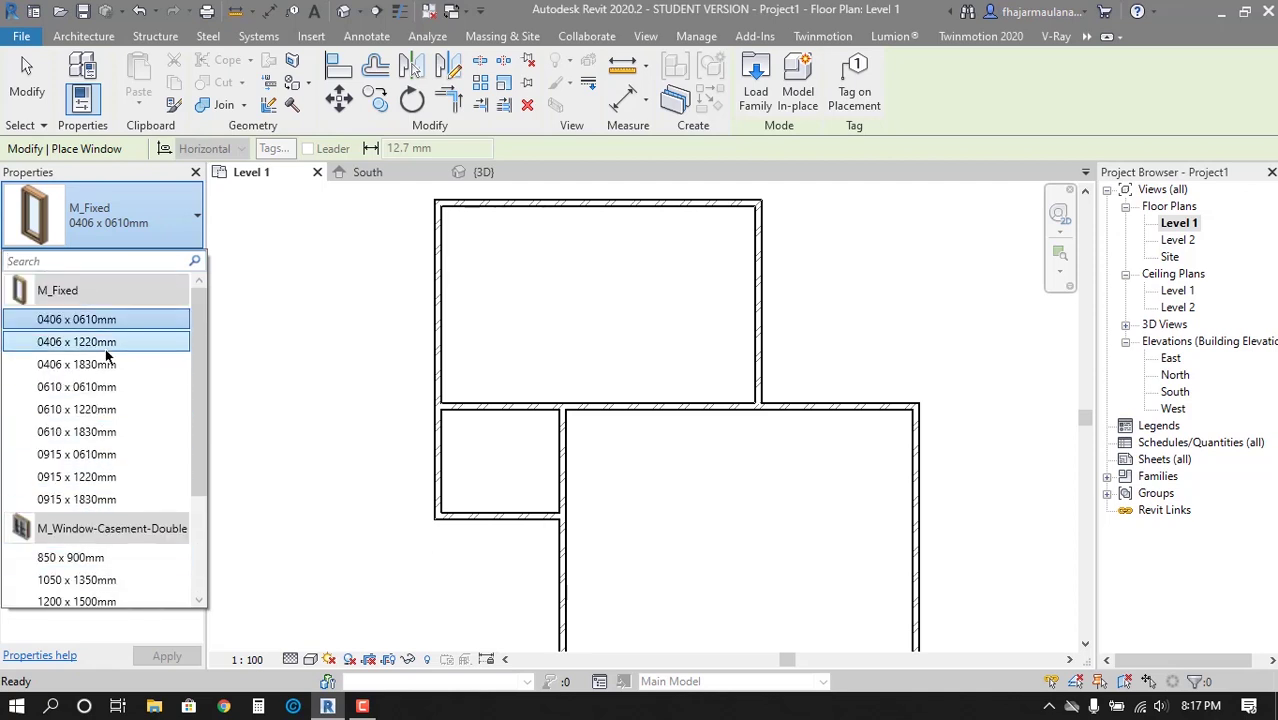
left_click(100, 499)
scroll(440, 275, "up", 3)
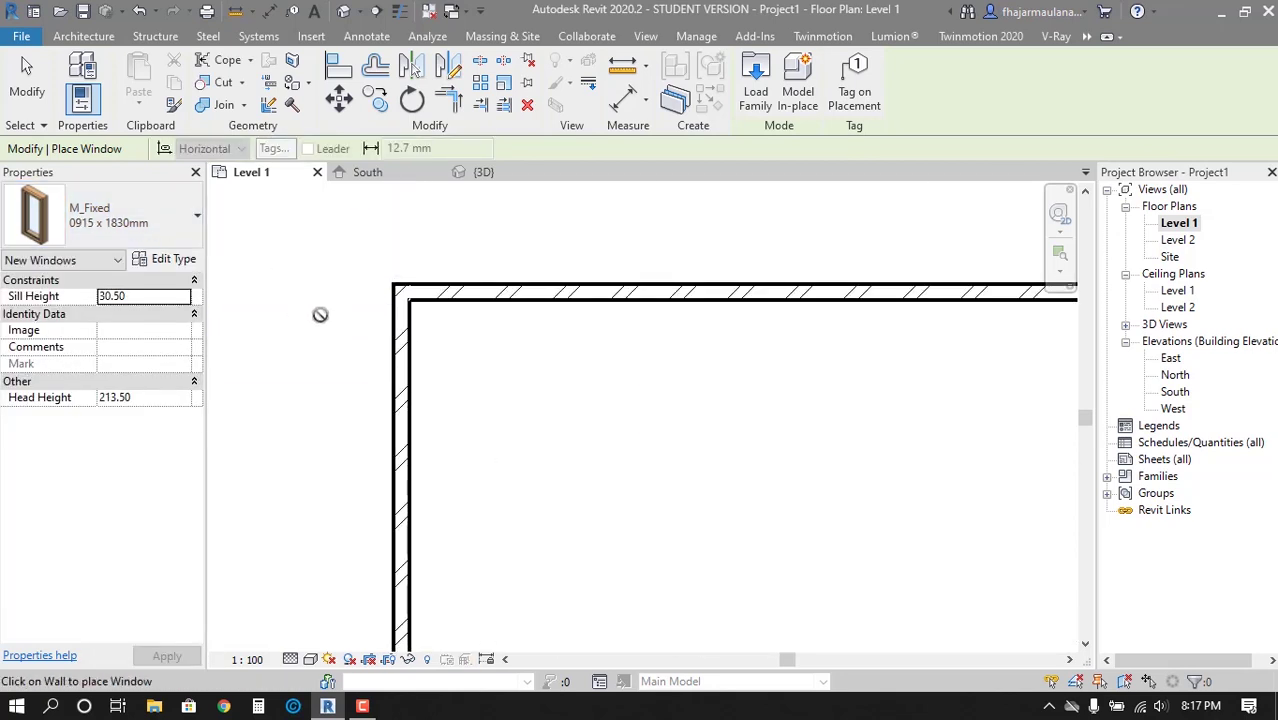
Place windows in the upper room's left wall and the wall above the large room
middle_click_drag(400, 371, 506, 346)
left_click(509, 365)
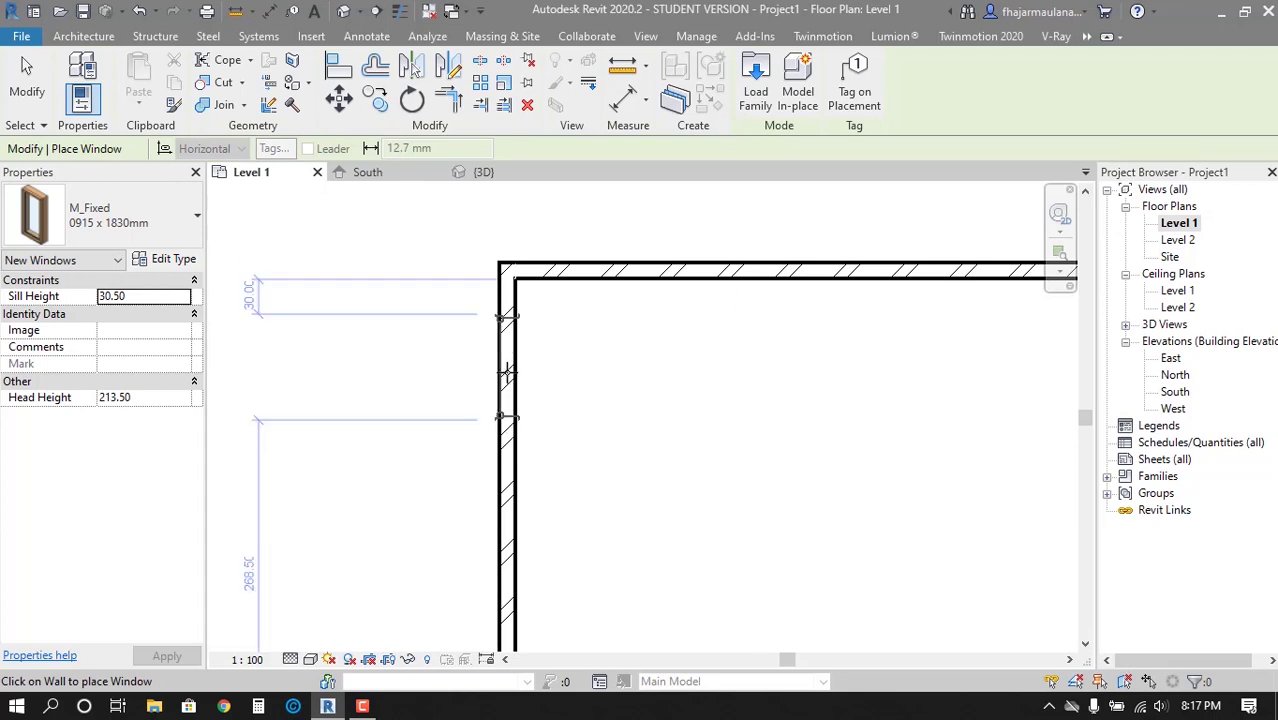
mouse_move(485, 496)
middle_mouse_down()
mouse_move(500, 394)
mouse_move(624, 411)
mouse_move(607, 397)
middle_mouse_up()
scroll(536, 408, "down", 2)
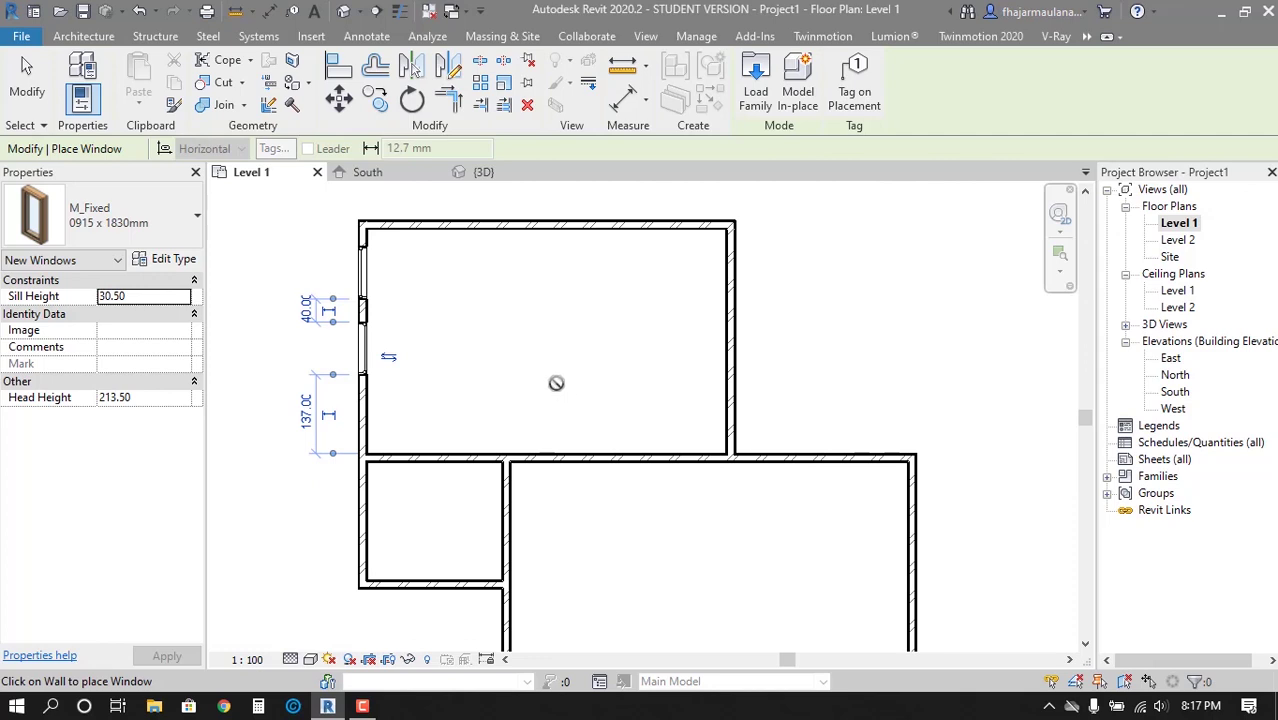
middle_click_drag(520, 415, 494, 401)
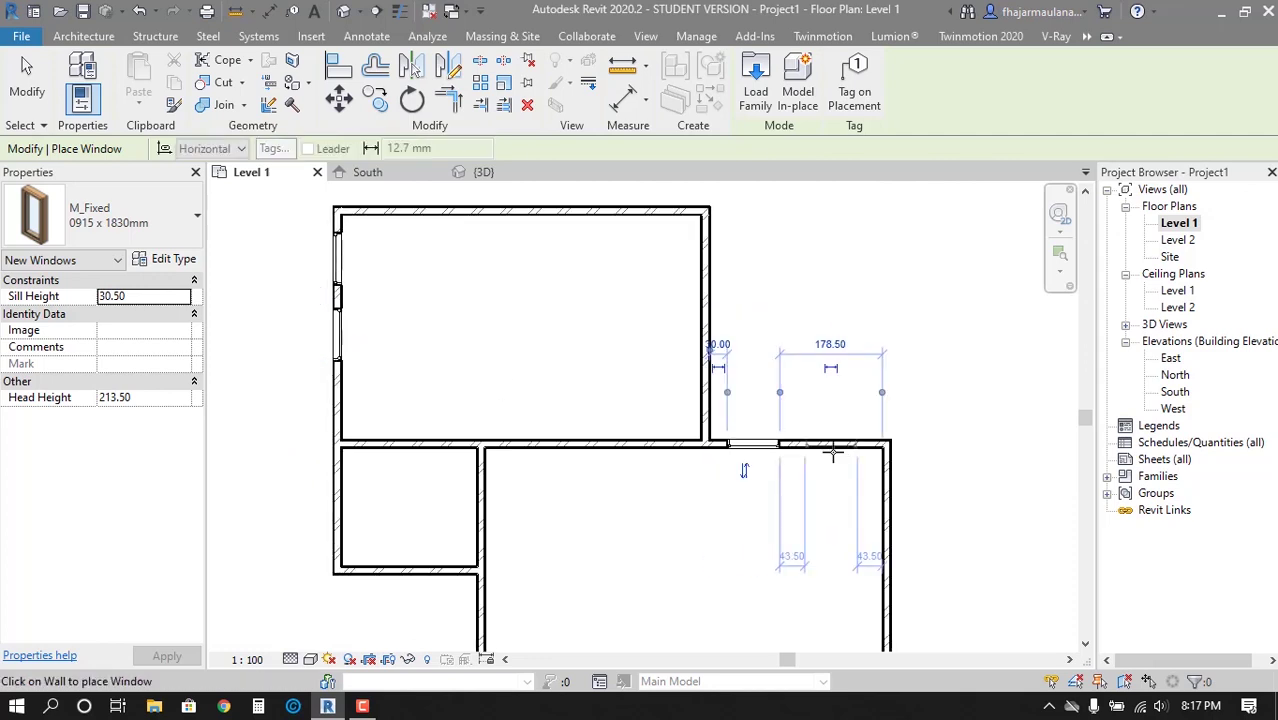
left_click(828, 447)
mouse_move(828, 447)
middle_mouse_down()
mouse_move(658, 425)
mouse_move(555, 553)
mouse_move(650, 656)
middle_mouse_up()
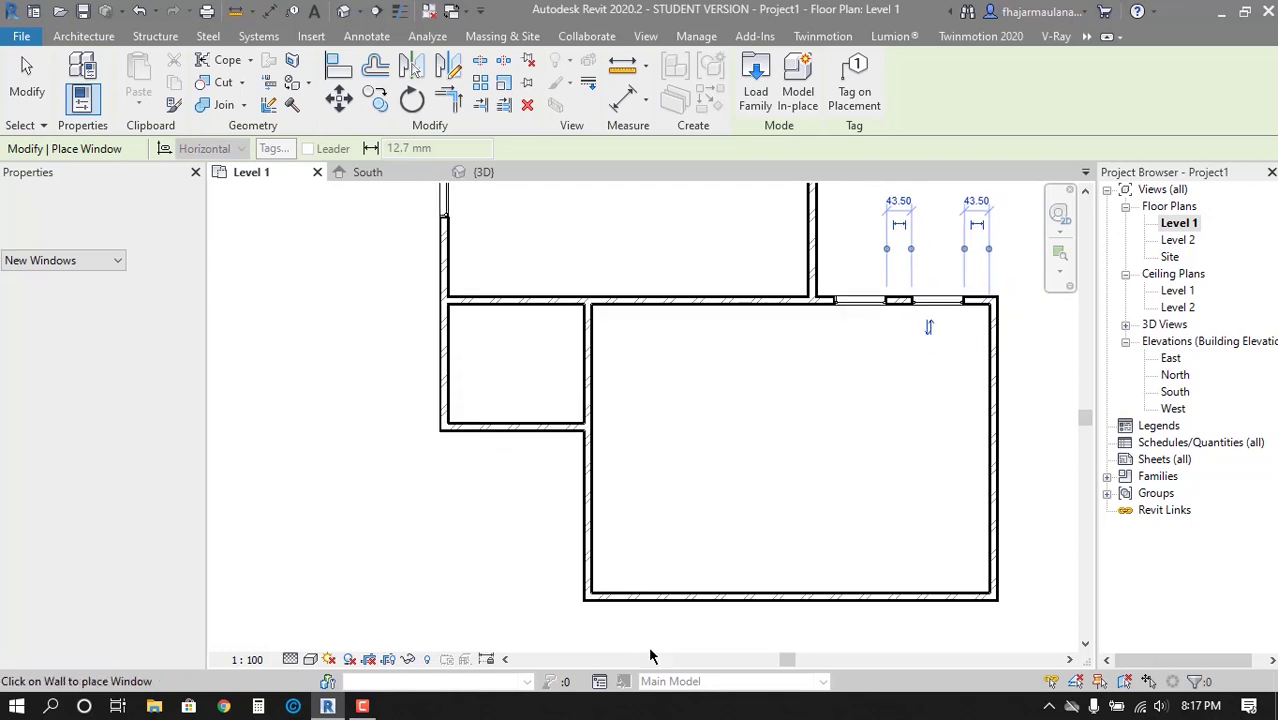
mouse_move(836, 494)
middle_mouse_down()
mouse_move(724, 464)
mouse_move(755, 516)
middle_mouse_up()
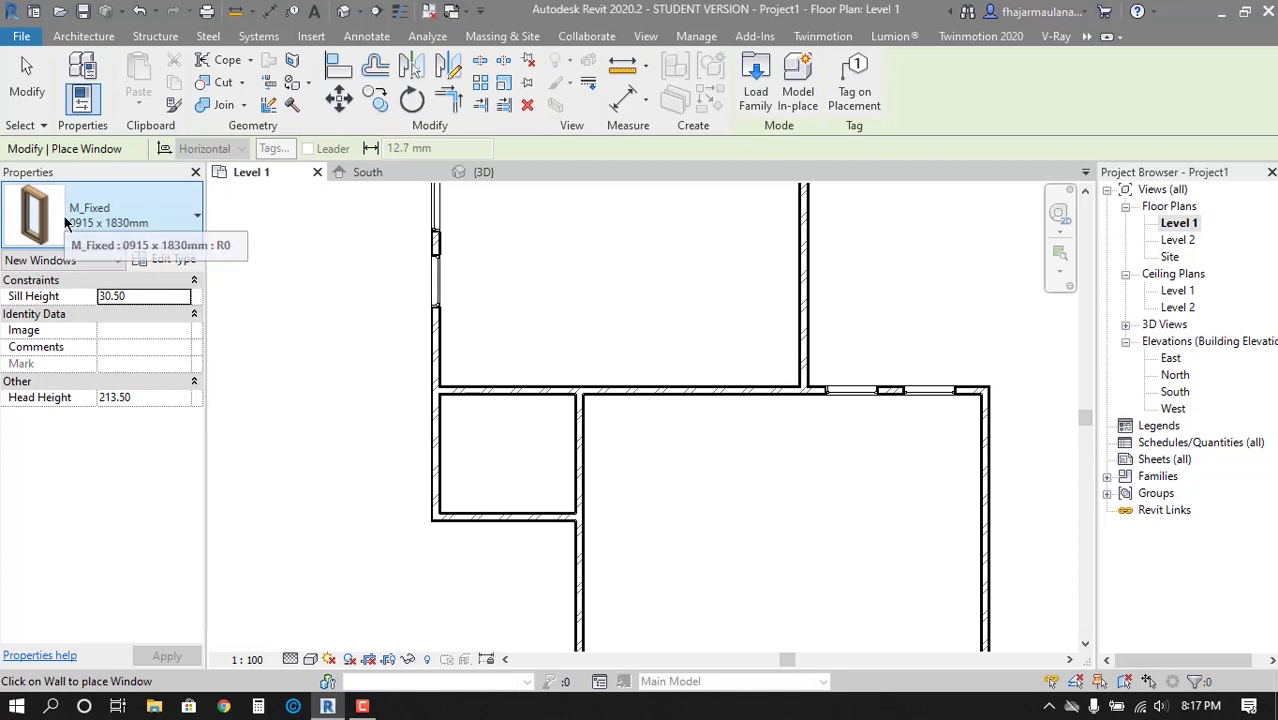
left_click(185, 225)
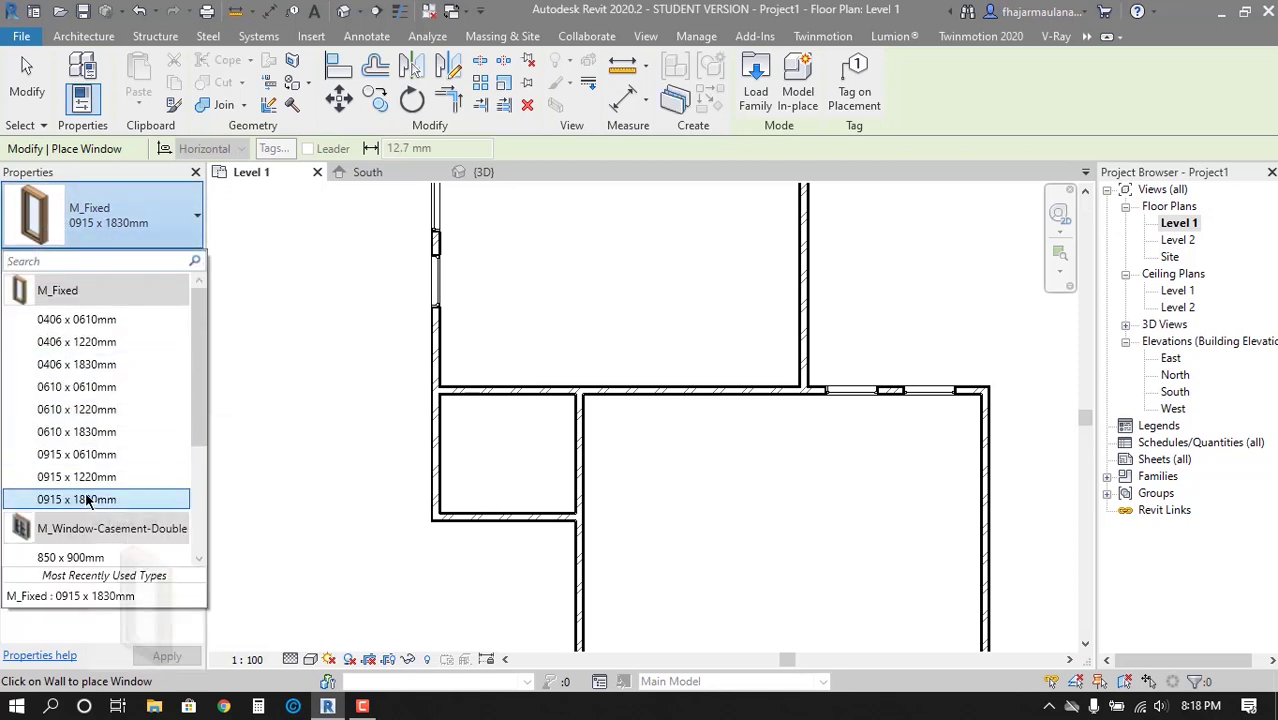
left_click(144, 222)
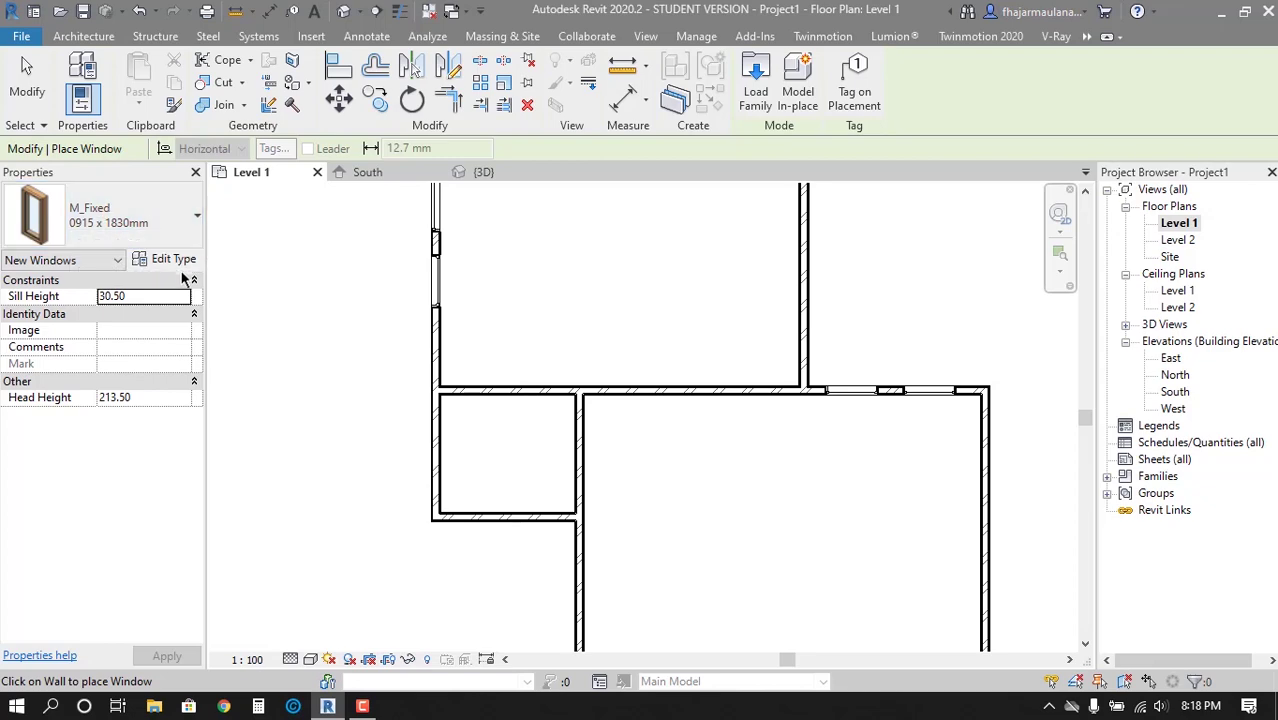
Duplicate the M_Fixed window type as '200 x 100cm' with width 200 and height 100
left_click(168, 260)
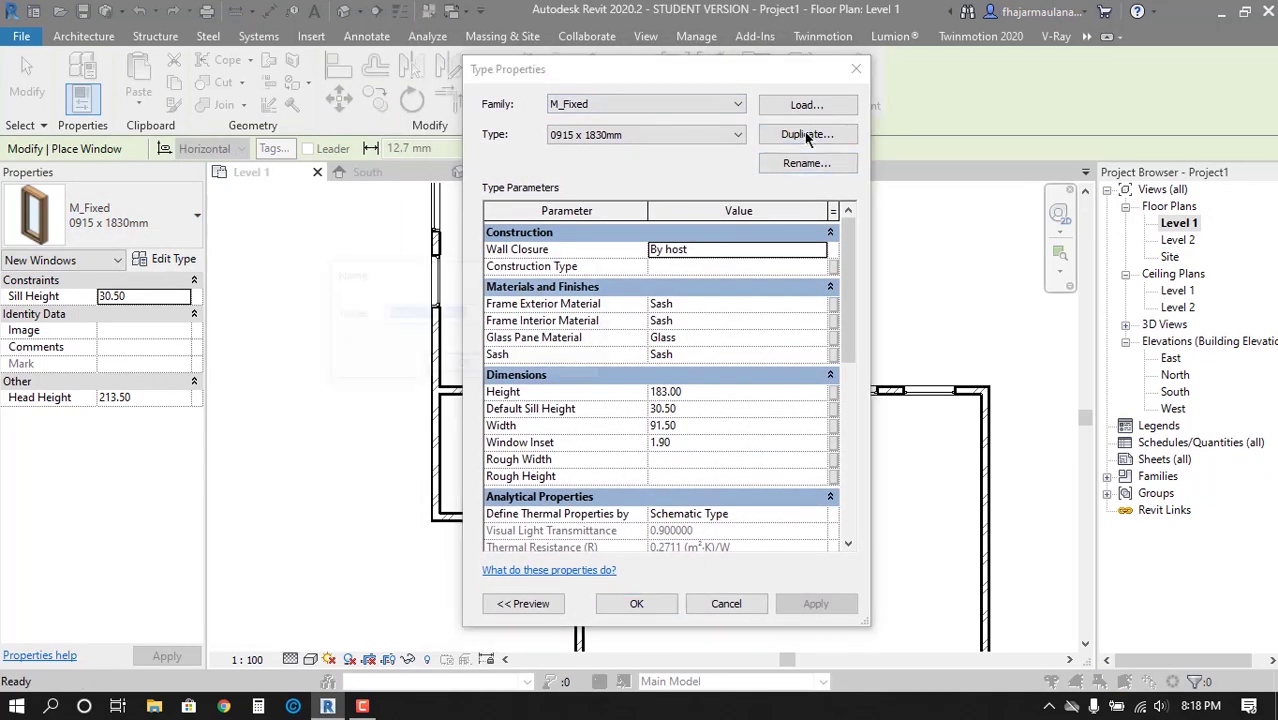
left_click(807, 134)
type("200 x 100cm")
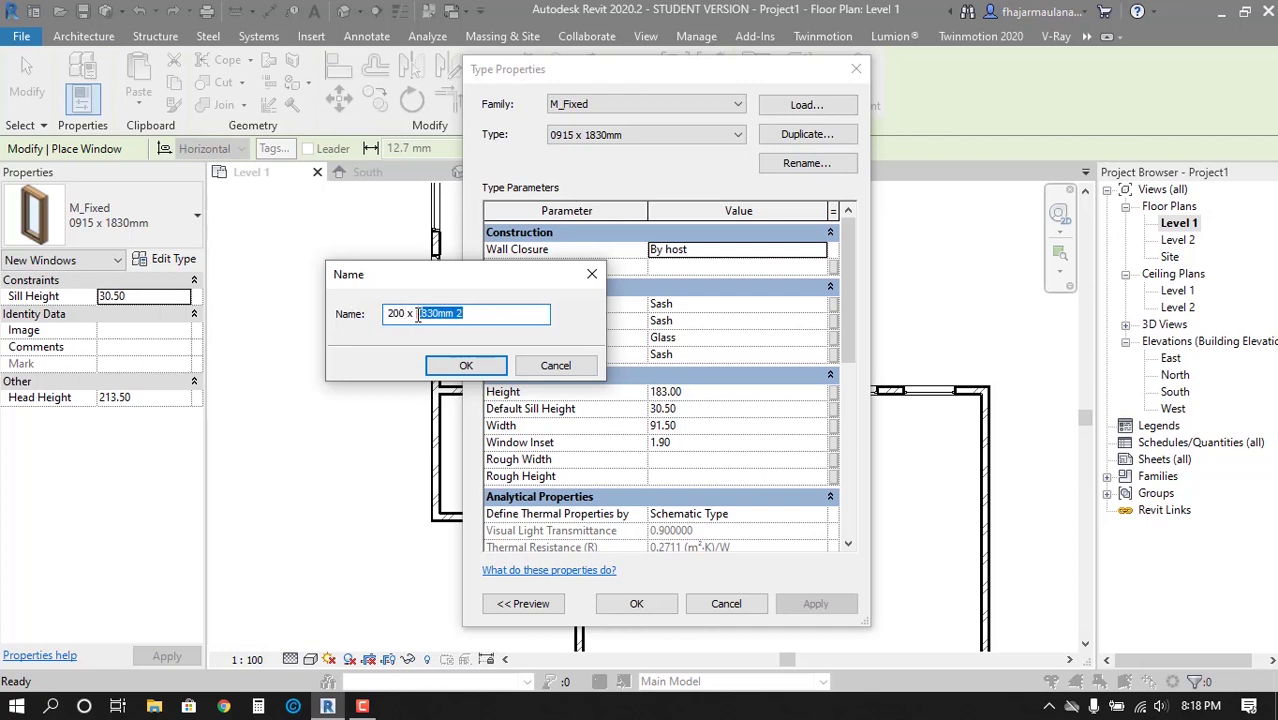
left_click(466, 366)
left_click_drag(849, 290, 851, 317)
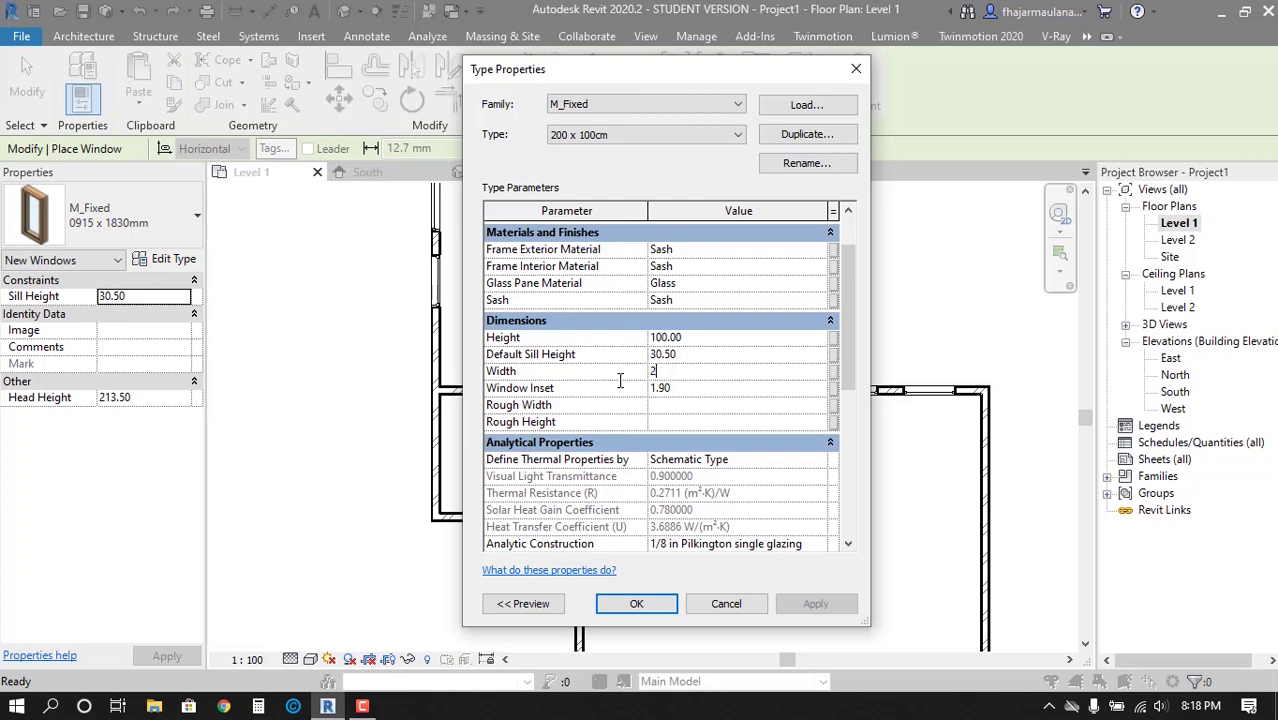
left_click(630, 606)
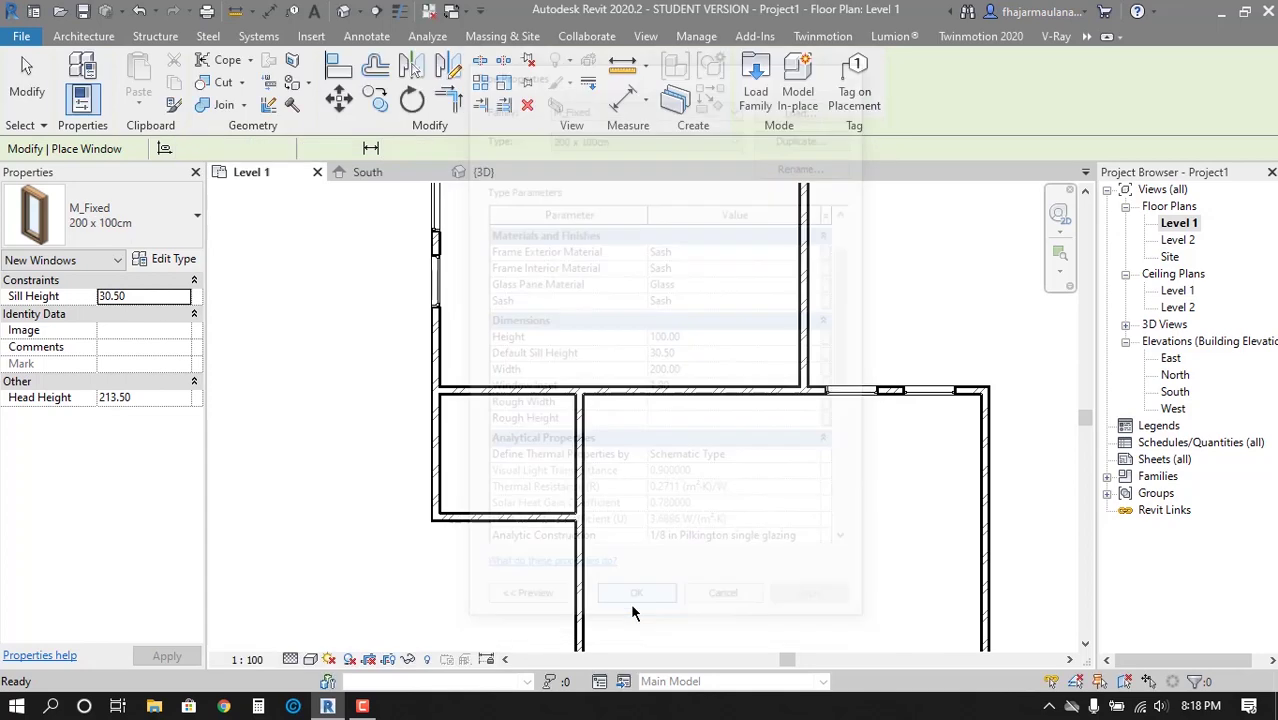
Place two 200 x 100cm windows along the large room's bottom wall and end placement
scroll(615, 460, "up", 2)
scroll(580, 480, "up", 2)
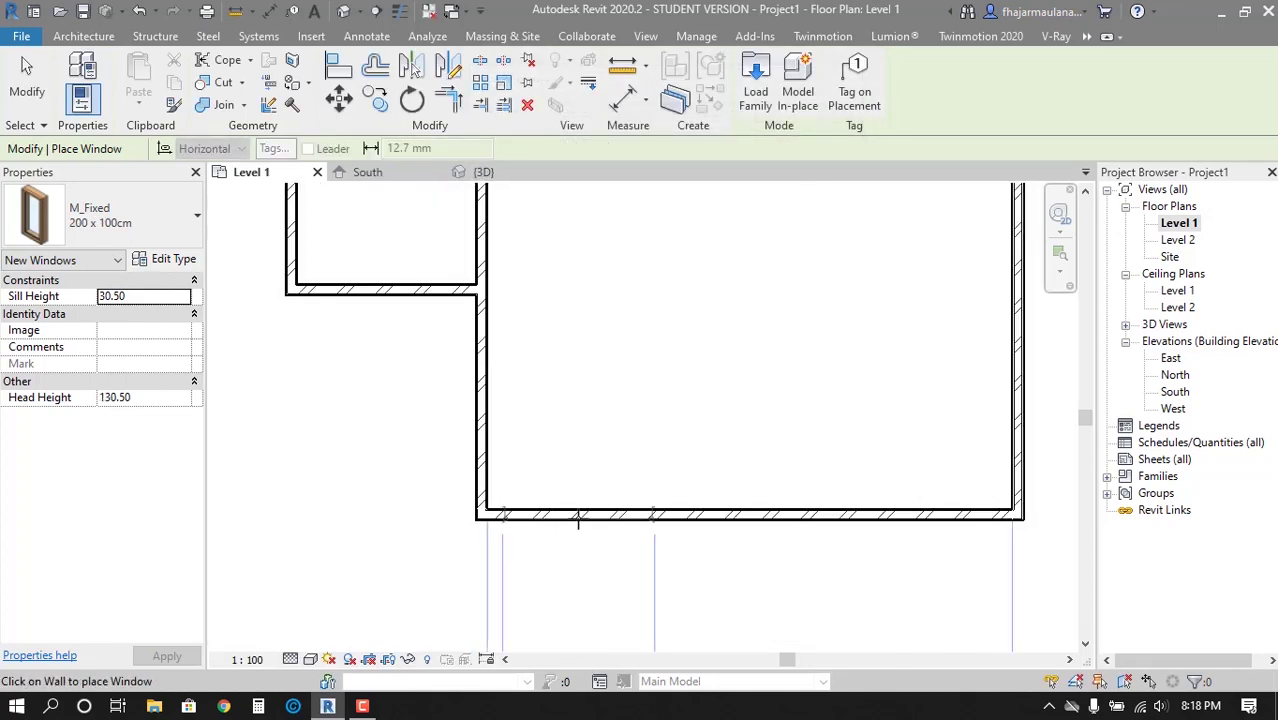
left_click(578, 518)
left_click(918, 516)
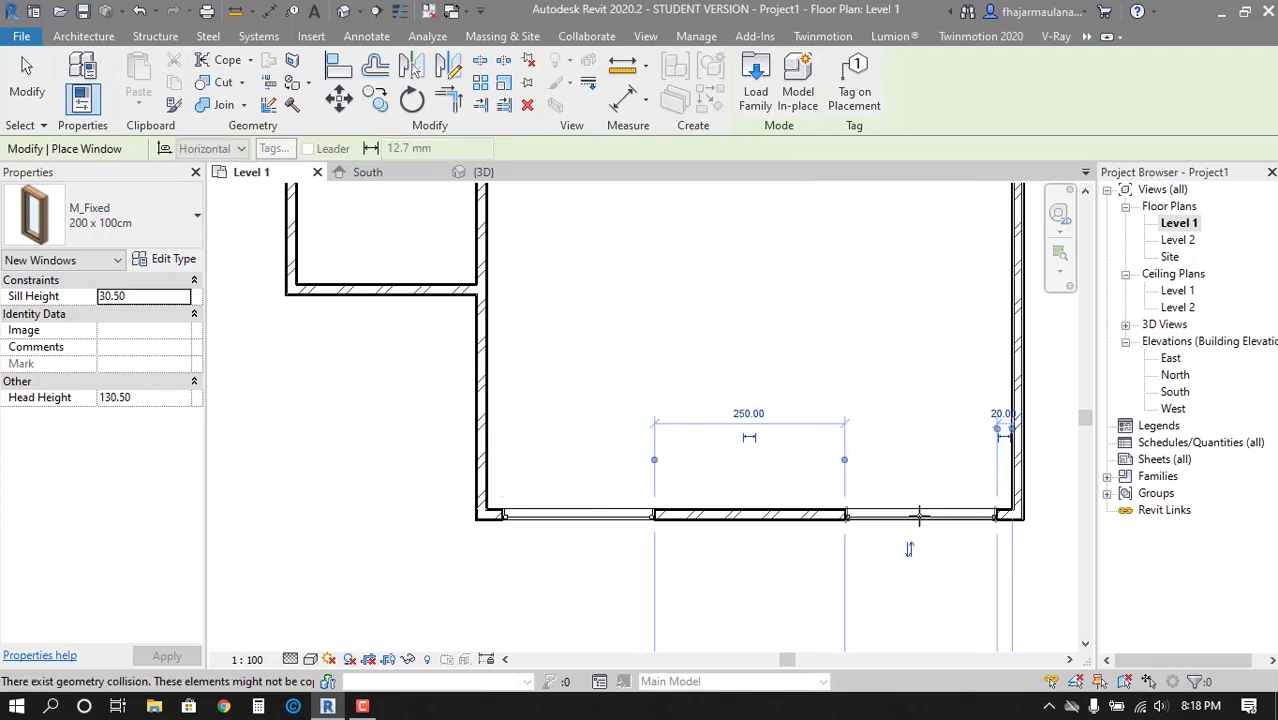
scroll(899, 534, "down", 2)
mouse_move(899, 534)
middle_mouse_down()
mouse_move(625, 473)
mouse_move(559, 405)
middle_mouse_up()
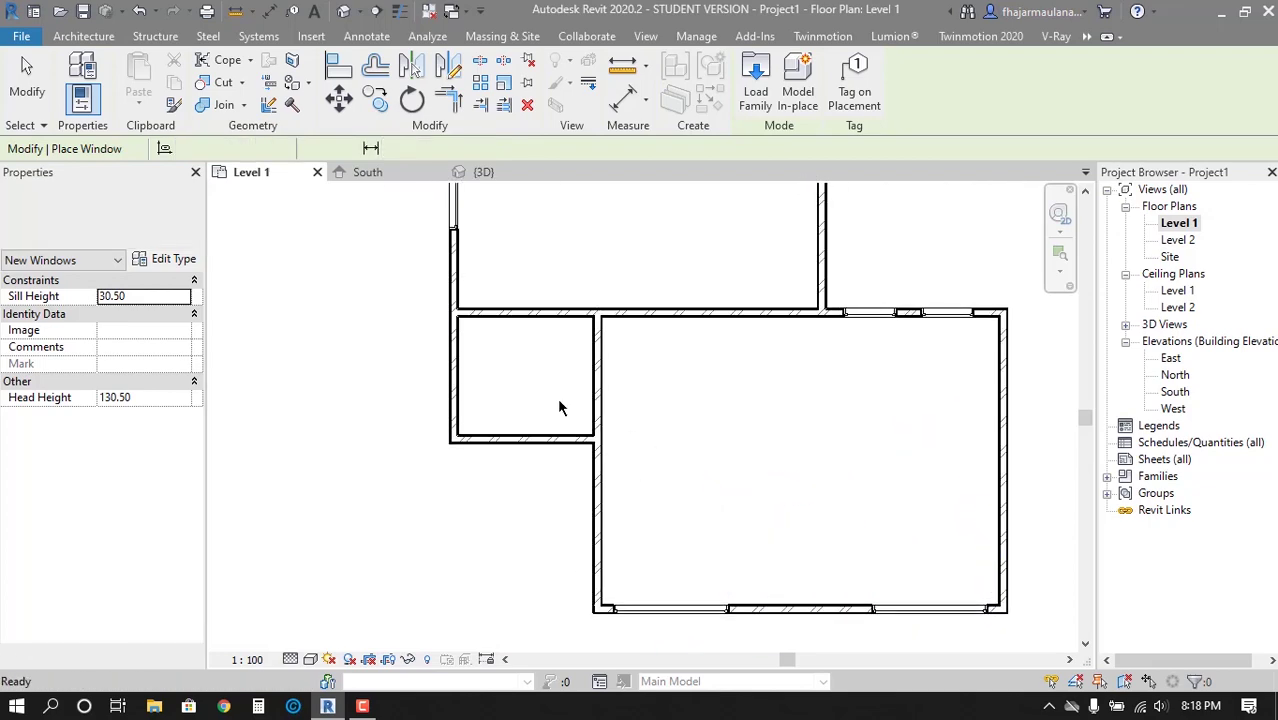
key("Escape")
key("Escape")
Restart window placement with CS, switch to the 0406 x 0610mm type, then cancel
left_click(460, 250)
key("c")
key("s")
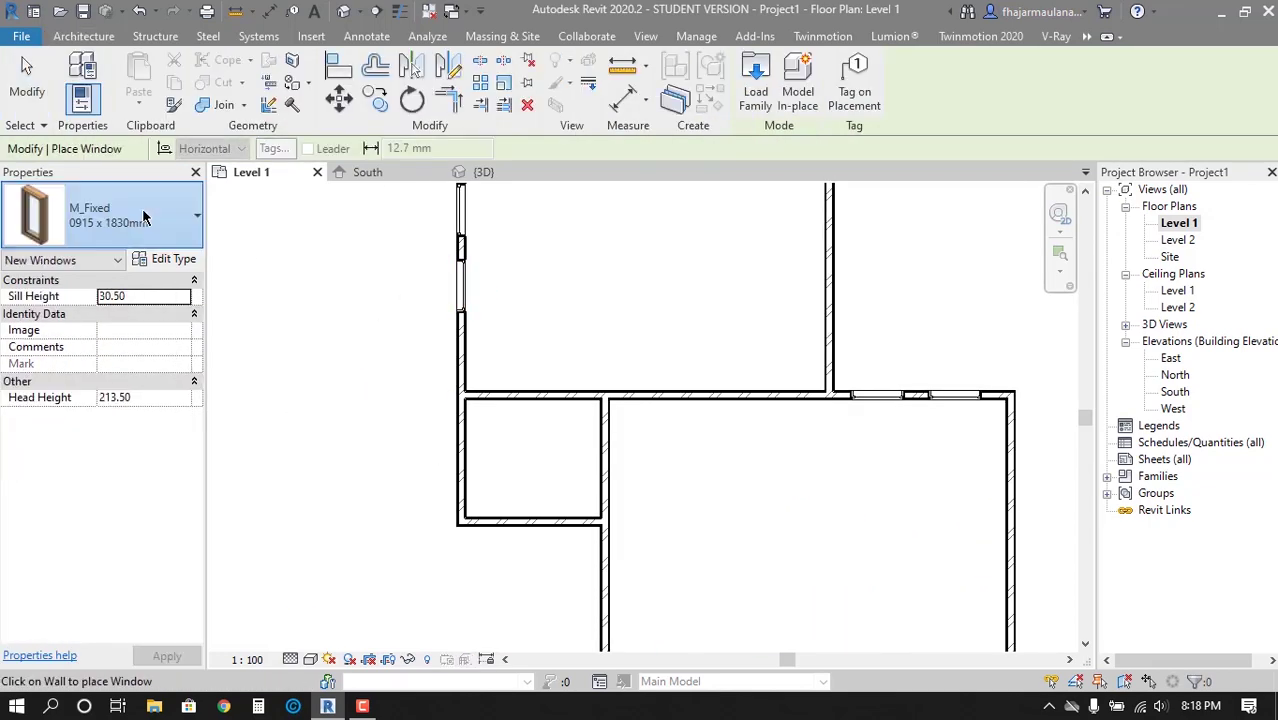
left_click(134, 217)
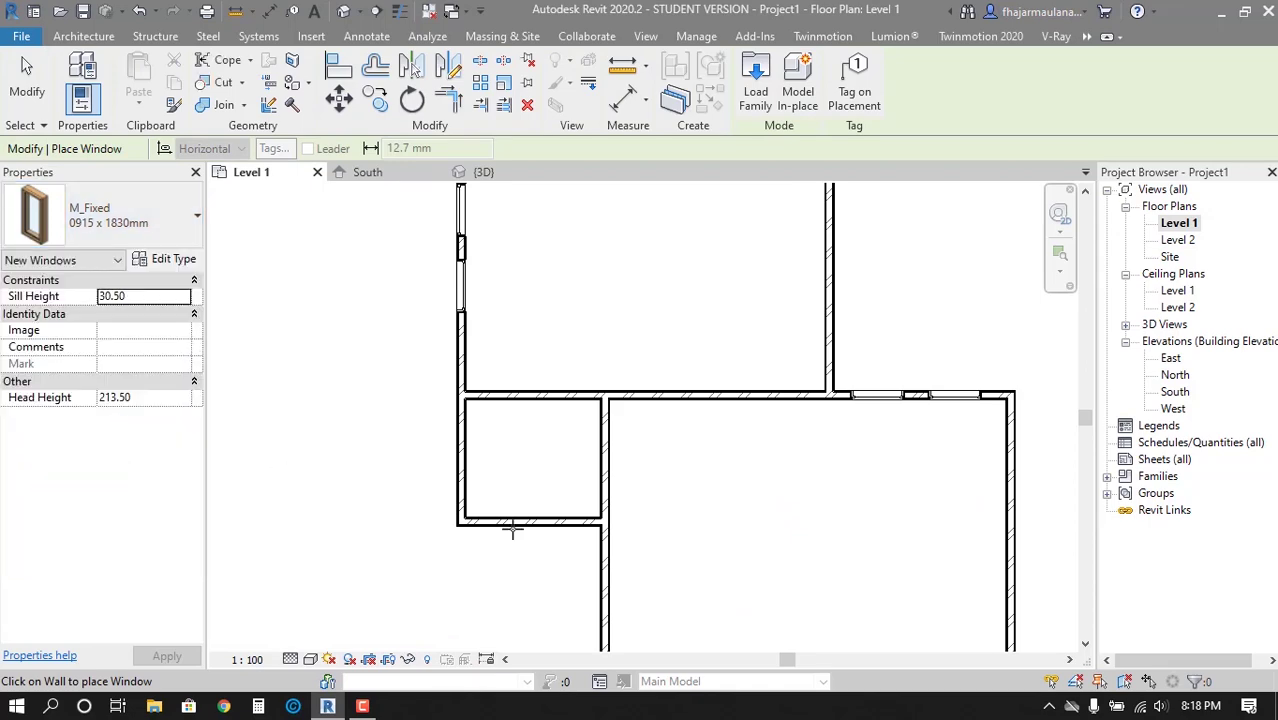
left_click(130, 217)
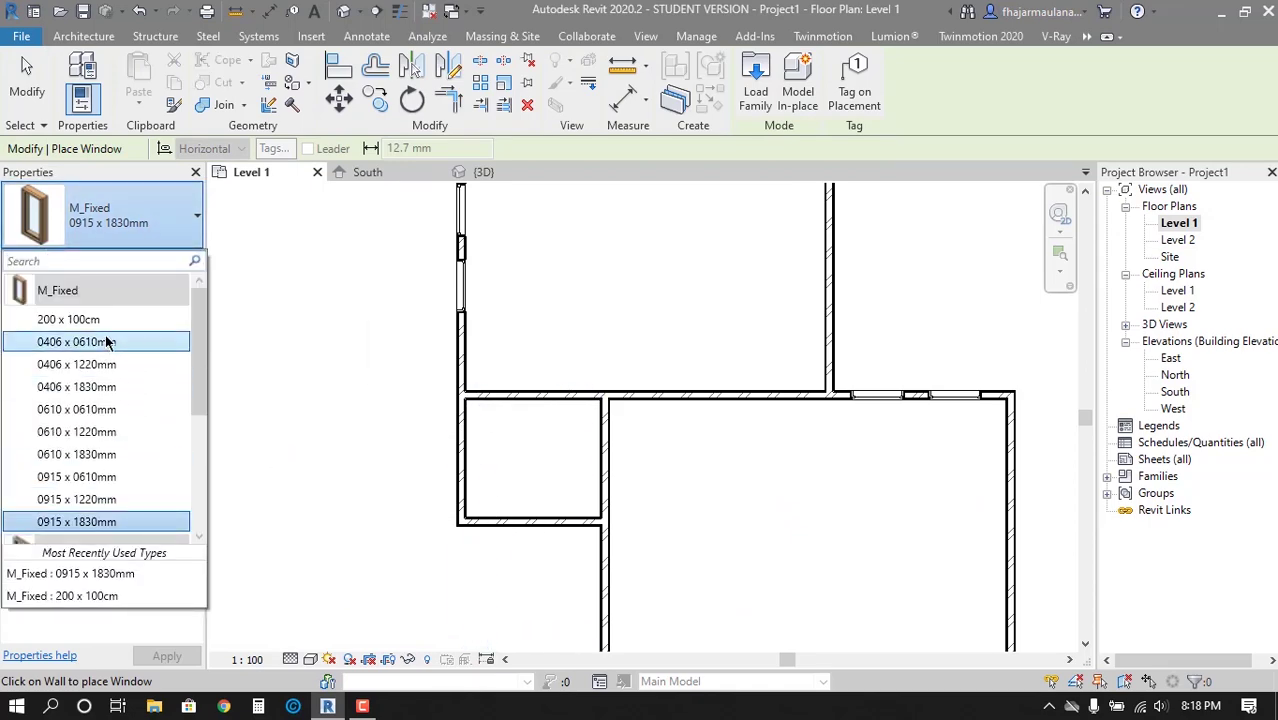
left_click(70, 314)
left_click(134, 241)
left_click(50, 260)
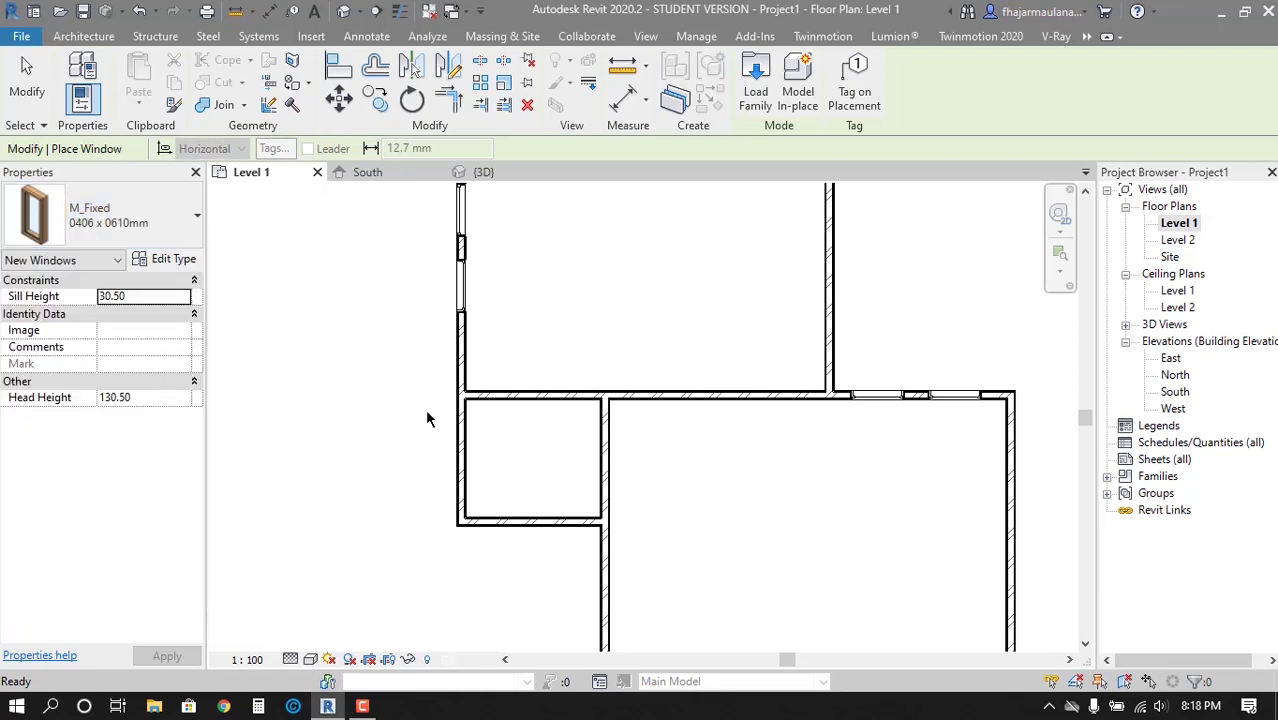
scroll(455, 418, "up", 3)
scroll(470, 440, "down", 5)
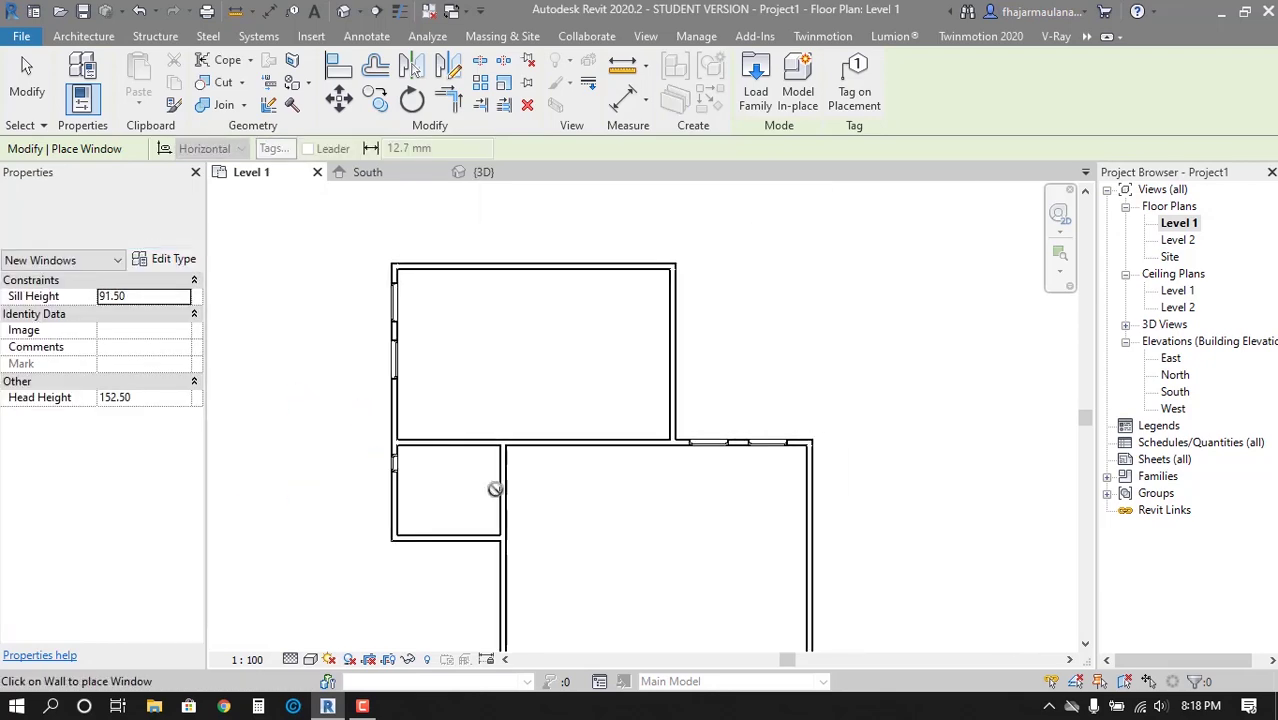
key("Escape")
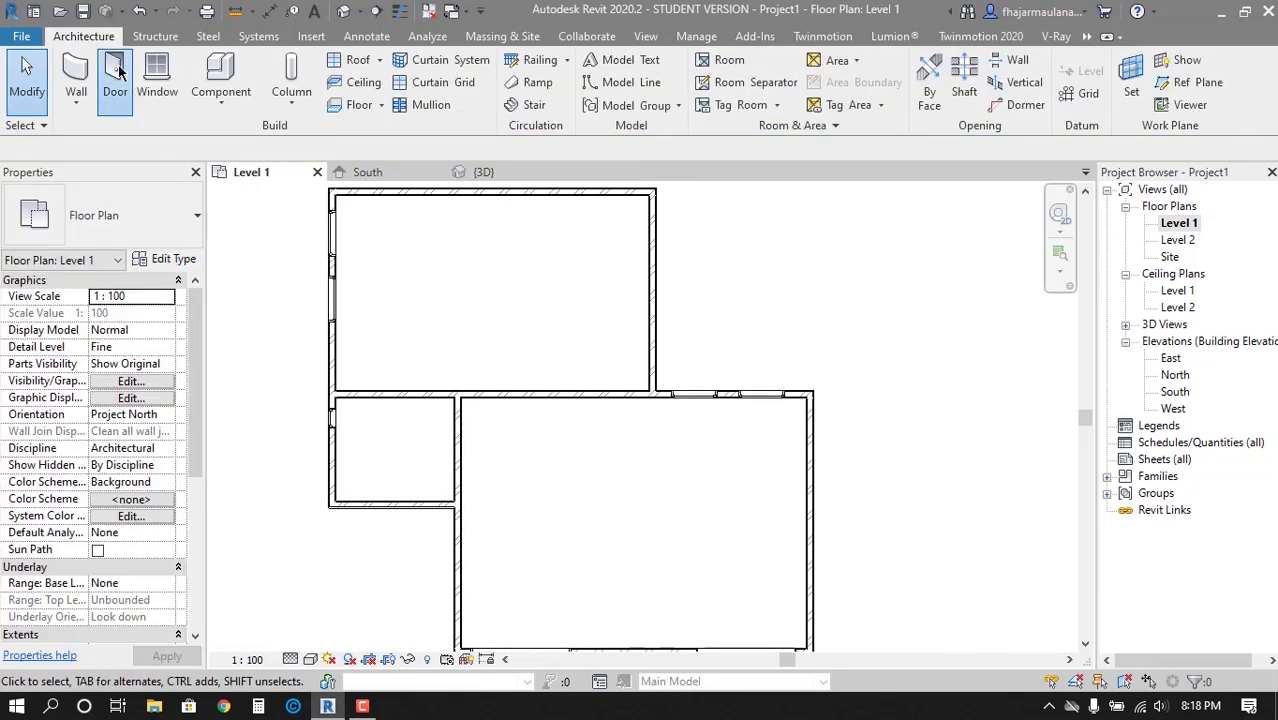
Start the Door tool, review door types keeping 0915 x 2134mm, then cancel
left_click(116, 80)
left_click(130, 217)
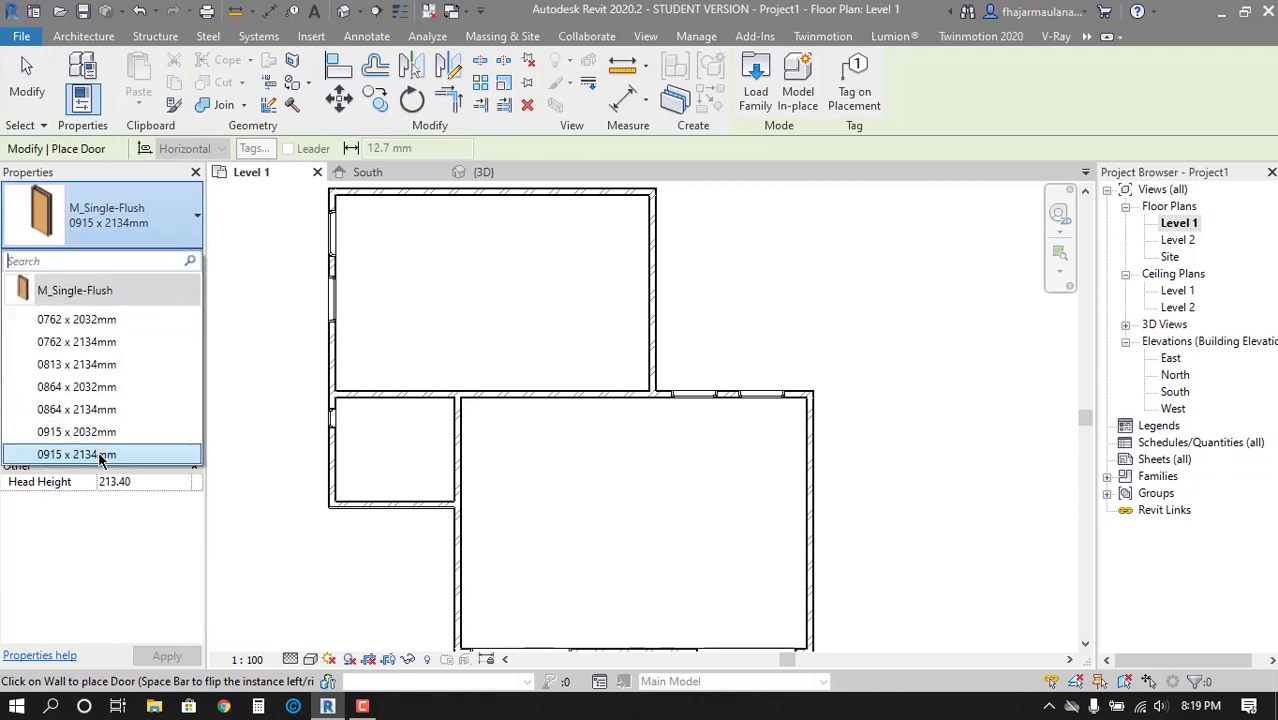
left_click(166, 200)
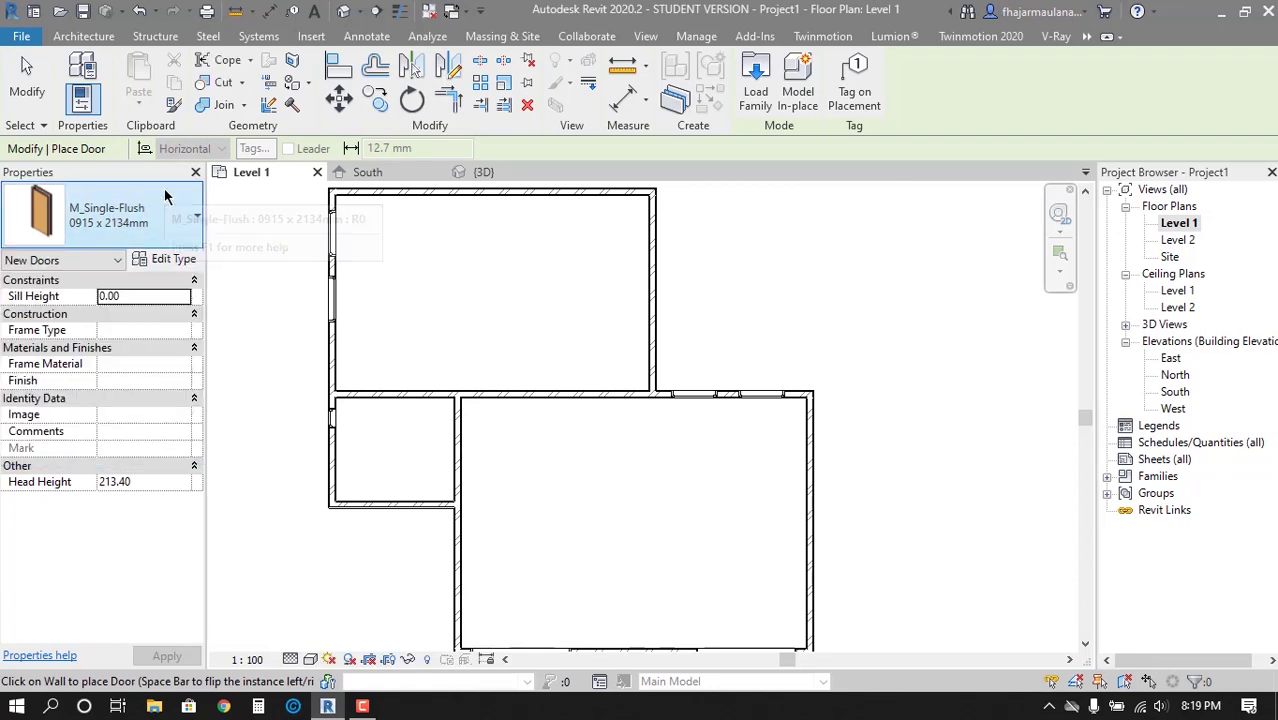
left_click(166, 196)
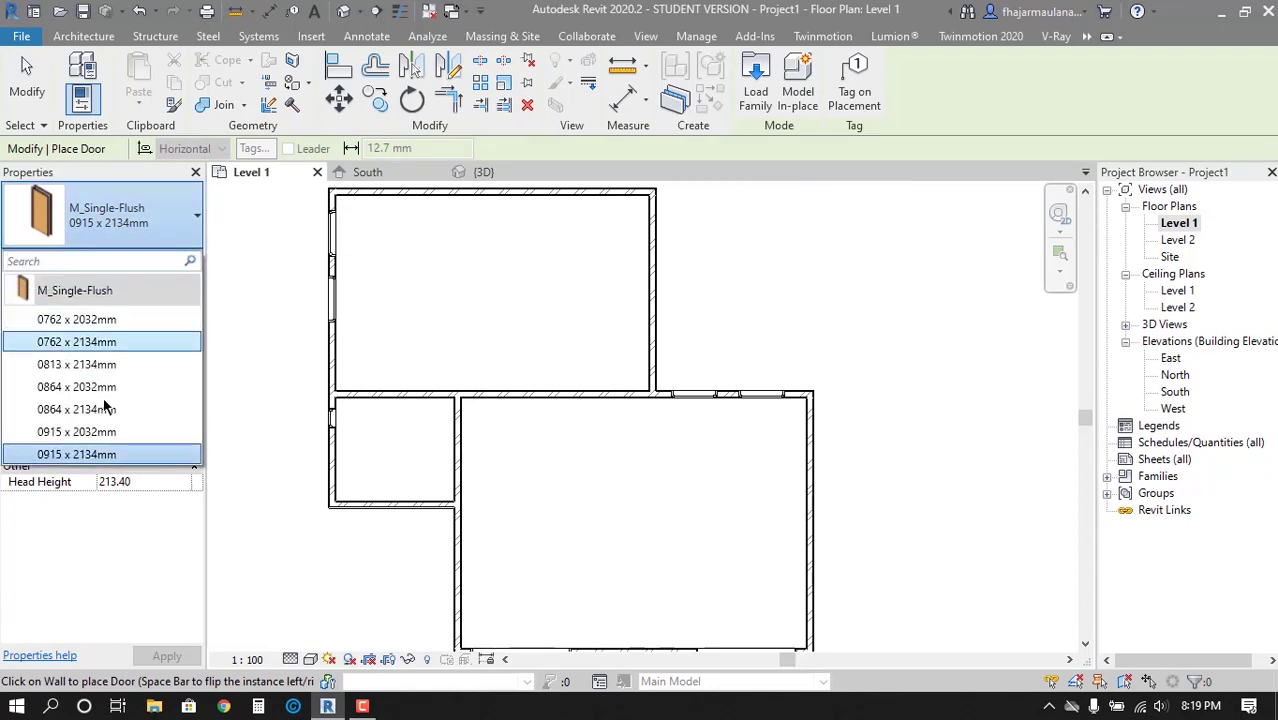
left_click(93, 462)
scroll(488, 426, "up", 2)
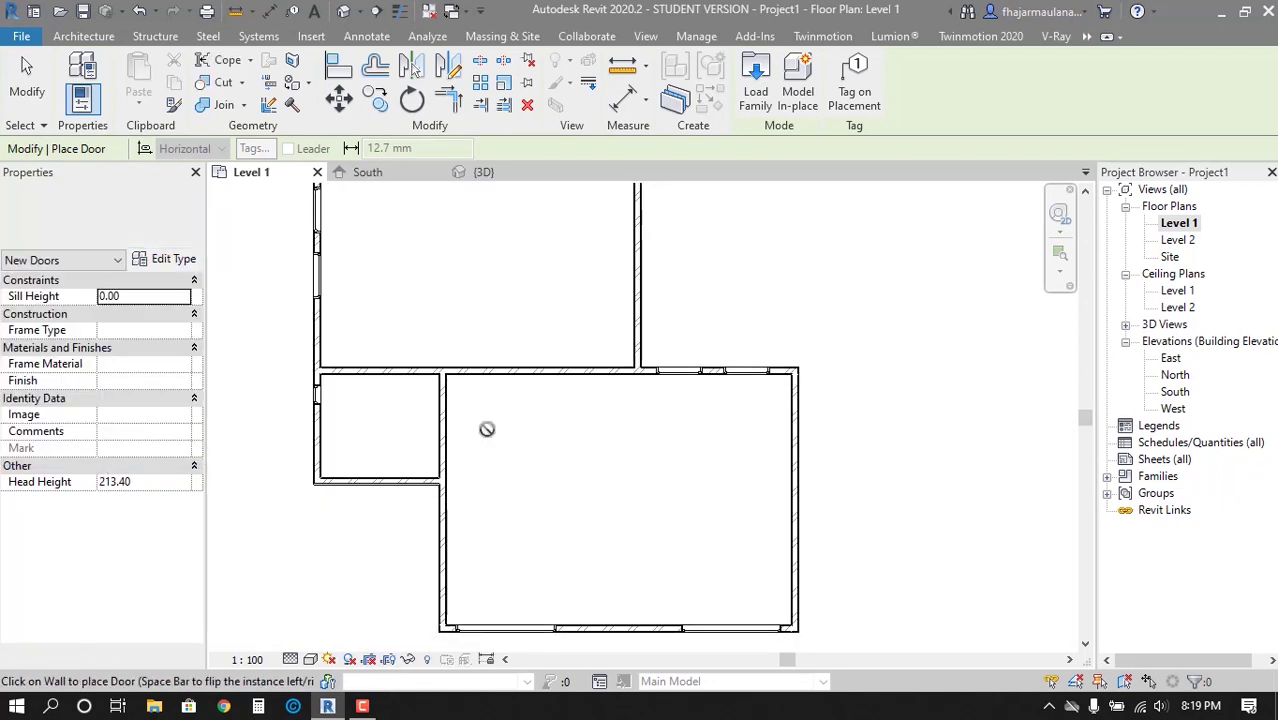
scroll(476, 365, "up", 1)
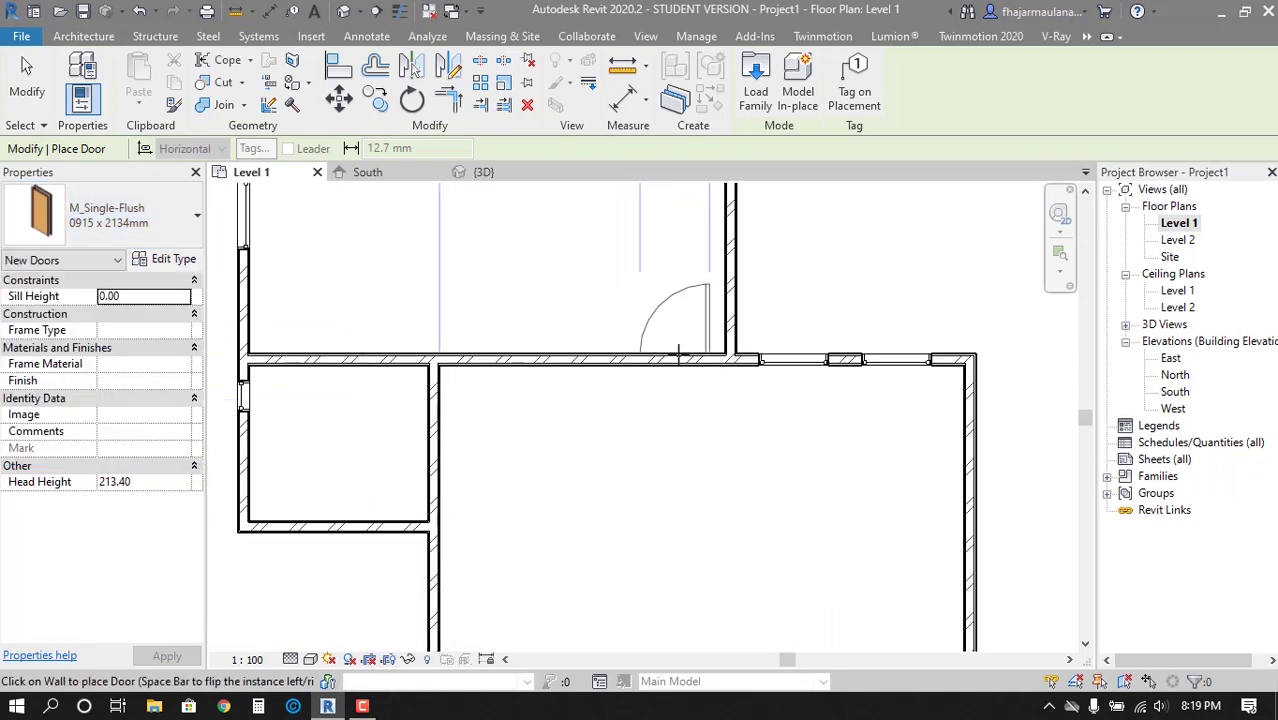
scroll(678, 460, "down", 1)
scroll(678, 470, "down", 1)
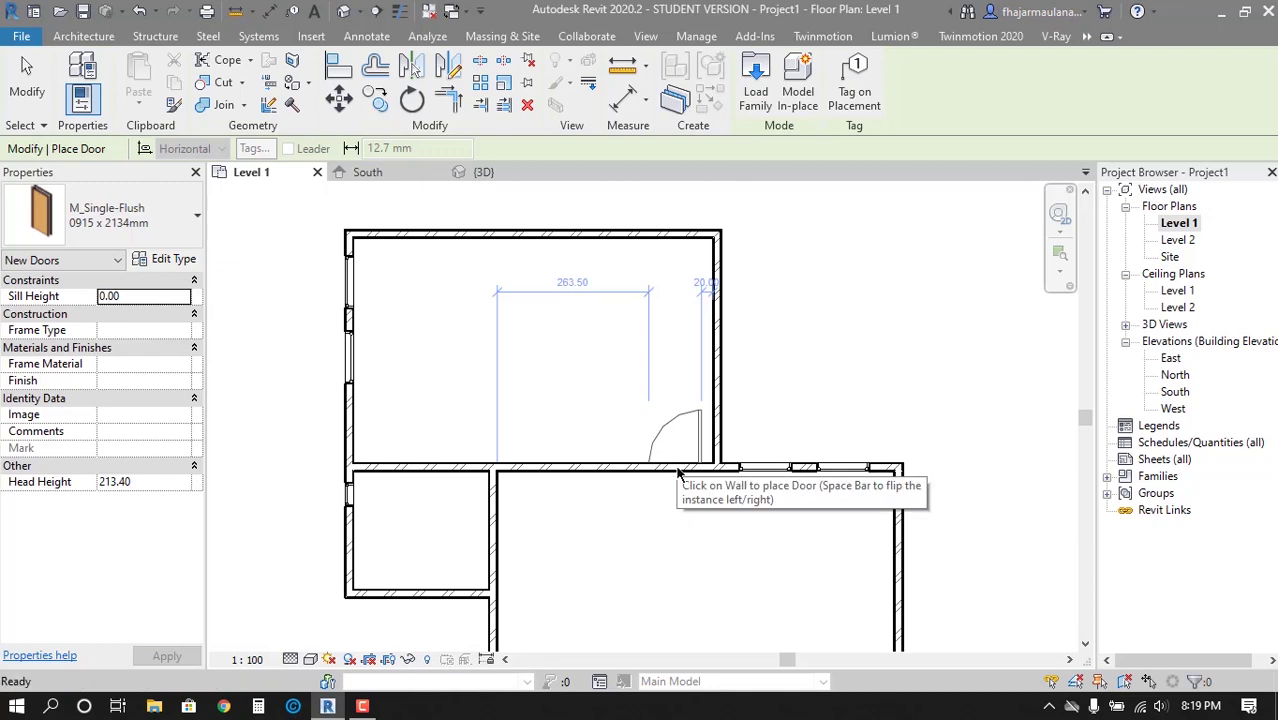
key("Escape")
Draw a matching brick wall with Create Similar to split the top room
left_click(602, 471)
key("c")
key("s")
left_click(566, 467)
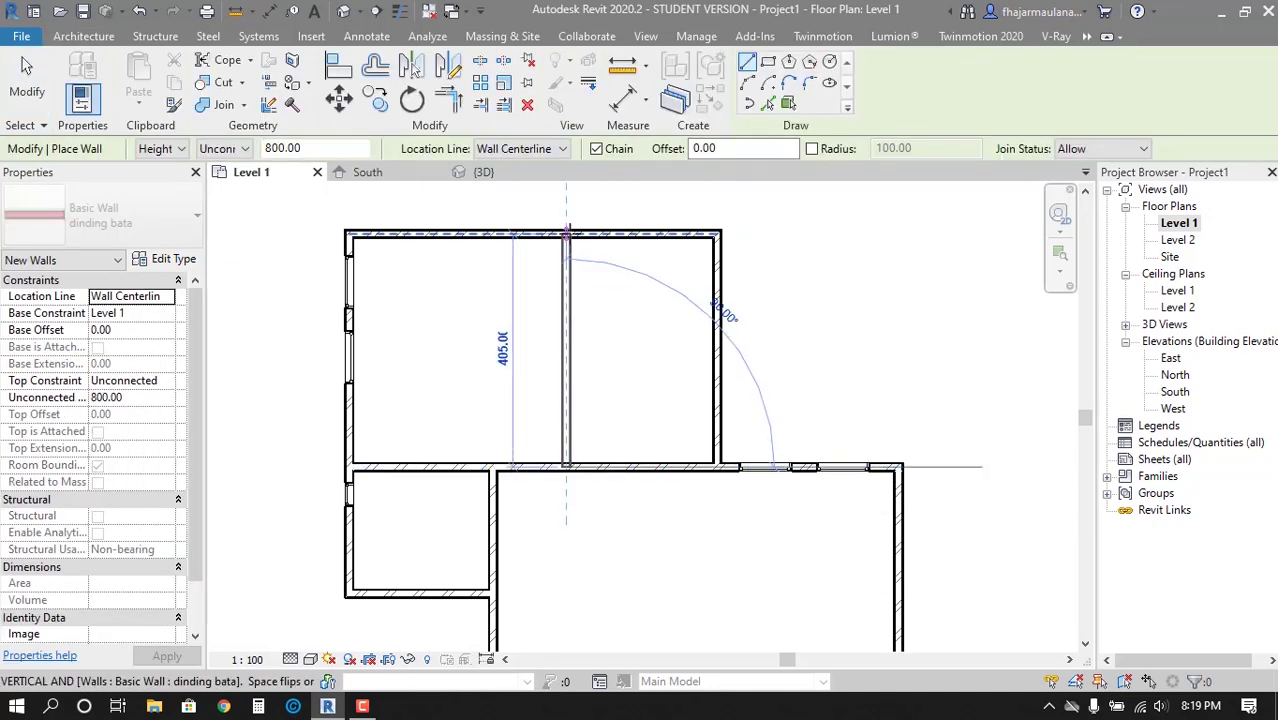
left_click(566, 232)
key("Escape")
key("Escape")
Place a door between the large room and the new right room
left_click(112, 84)
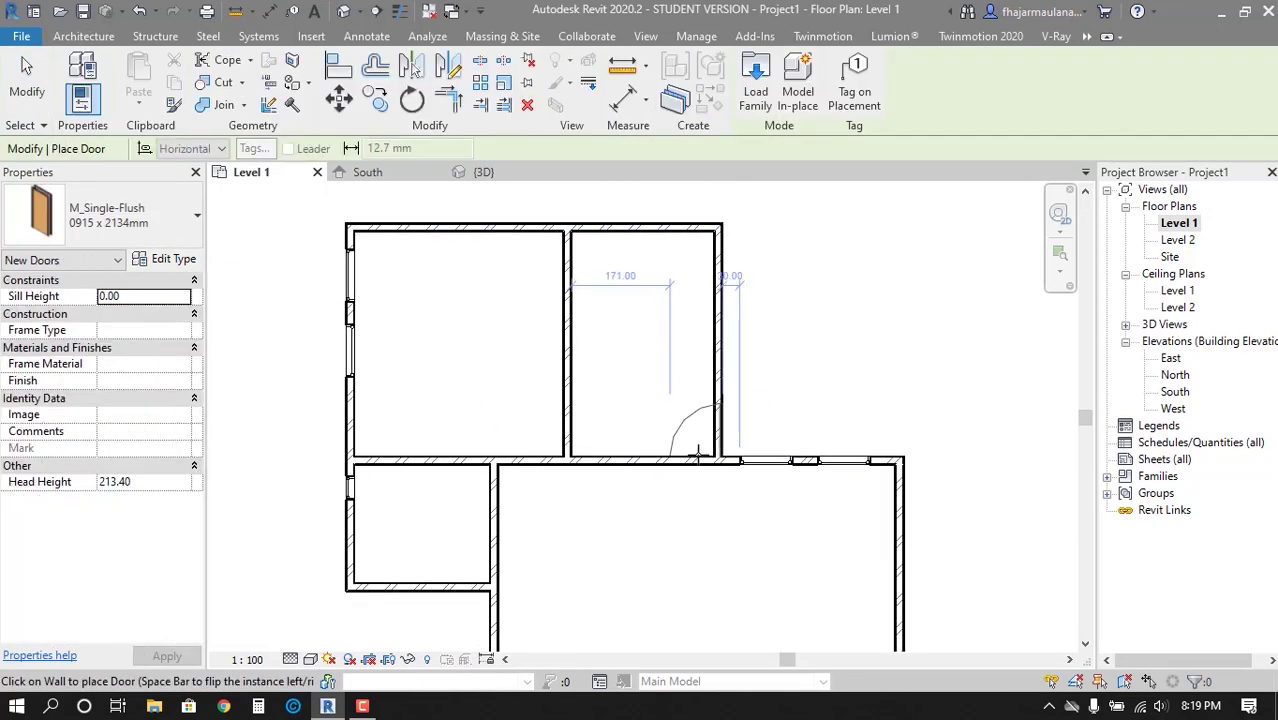
left_click(682, 452)
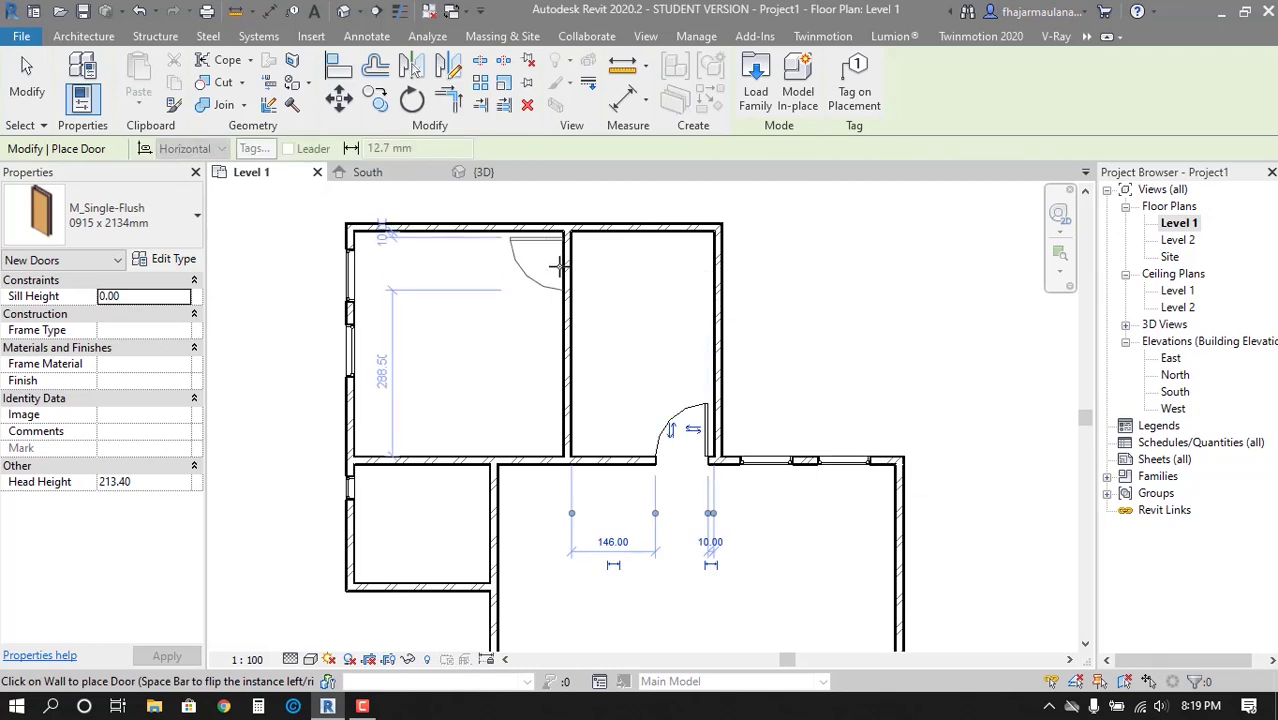
scroll(656, 560, "up", 3)
mouse_move(654, 471)
middle_mouse_down()
mouse_move(651, 549)
mouse_move(300, 300)
middle_mouse_up()
Place a 0762 x 2134mm door linking the small left room to the large room
left_click(120, 215)
left_click(86, 340)
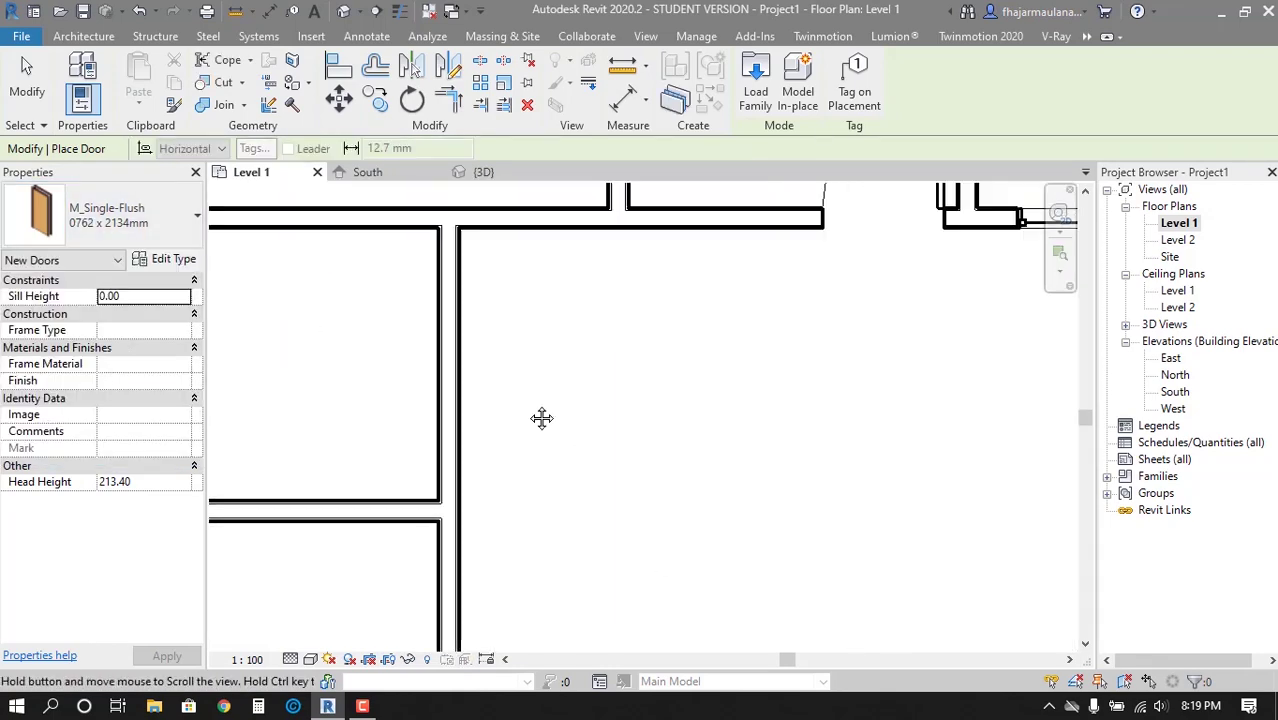
scroll(541, 418, "down", 3)
left_click(420, 330)
scroll(560, 510, "down", 2)
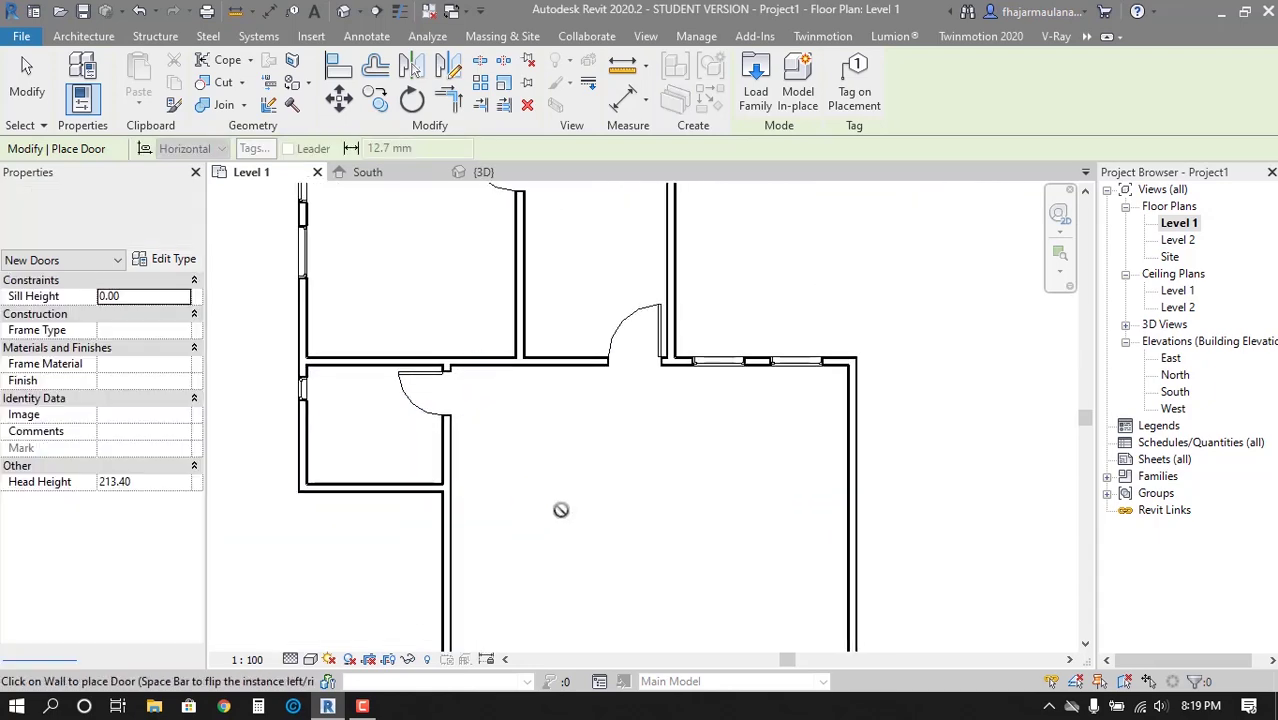
scroll(561, 510, "down", 2)
scroll(542, 462, "up", 2)
key("Escape")
key("Escape")
middle_click_drag(605, 519, 625, 530)
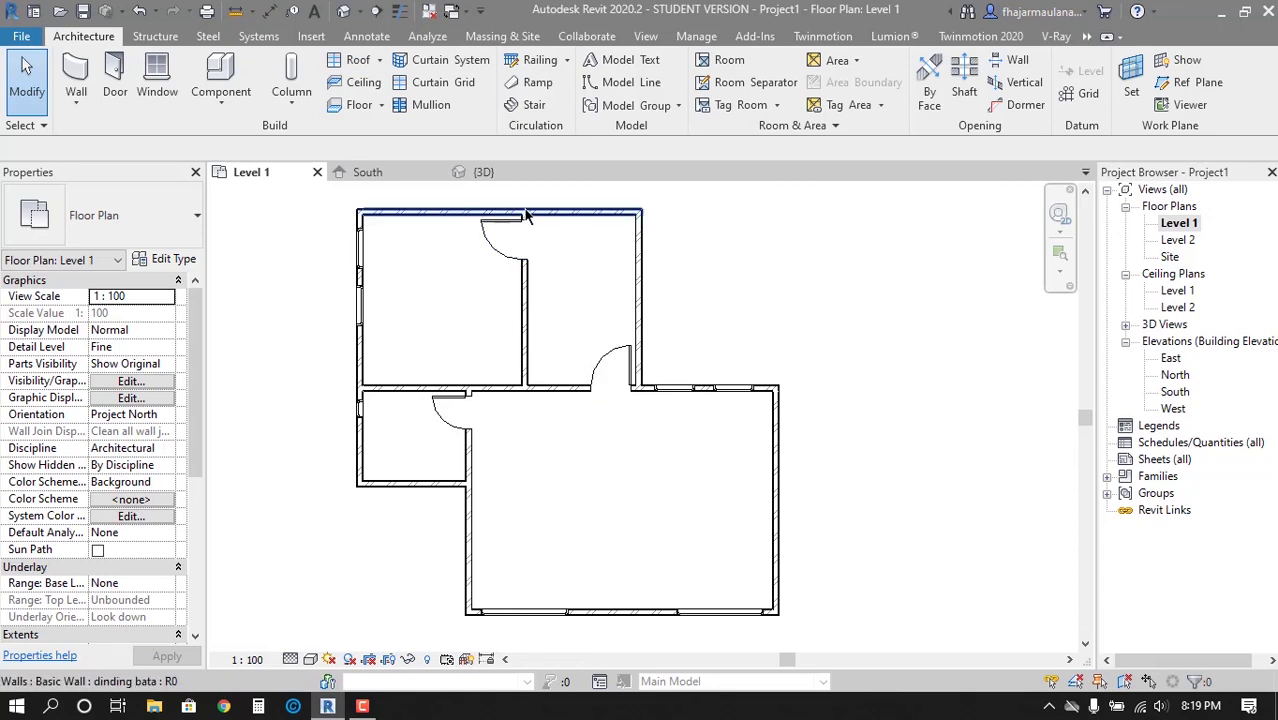
middle_click_drag(642, 457, 684, 467)
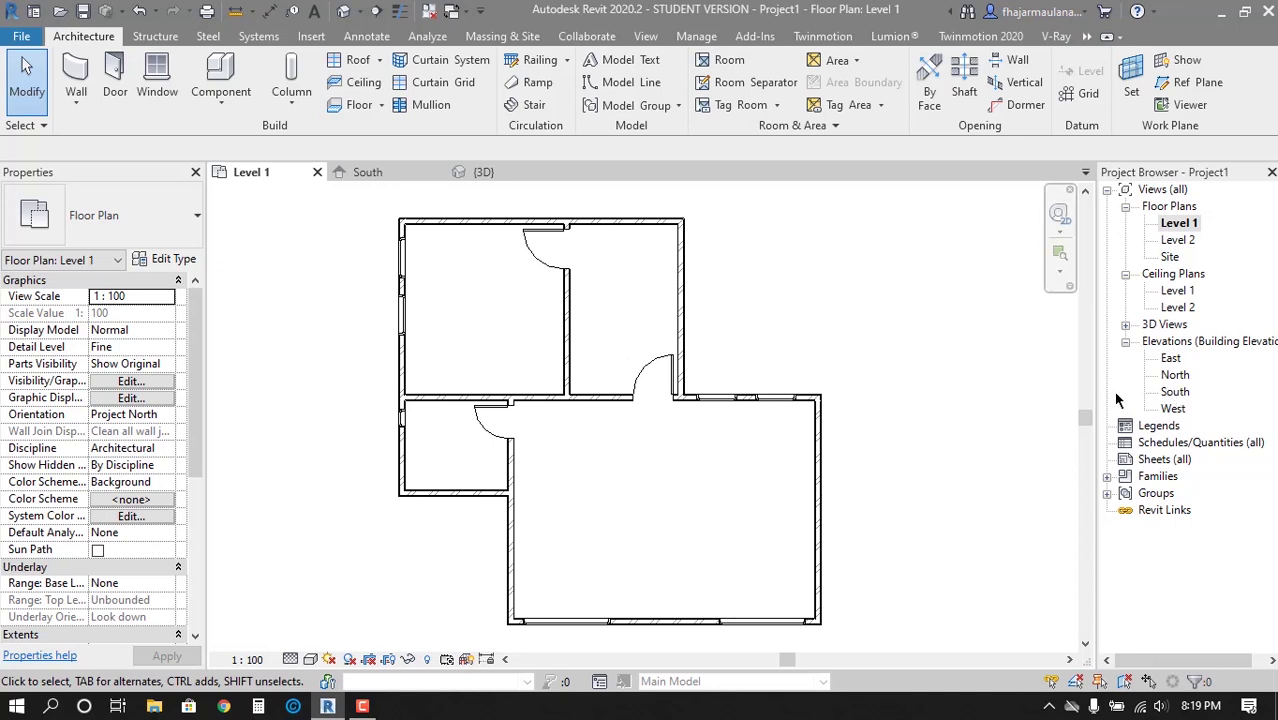
double_click(1176, 392)
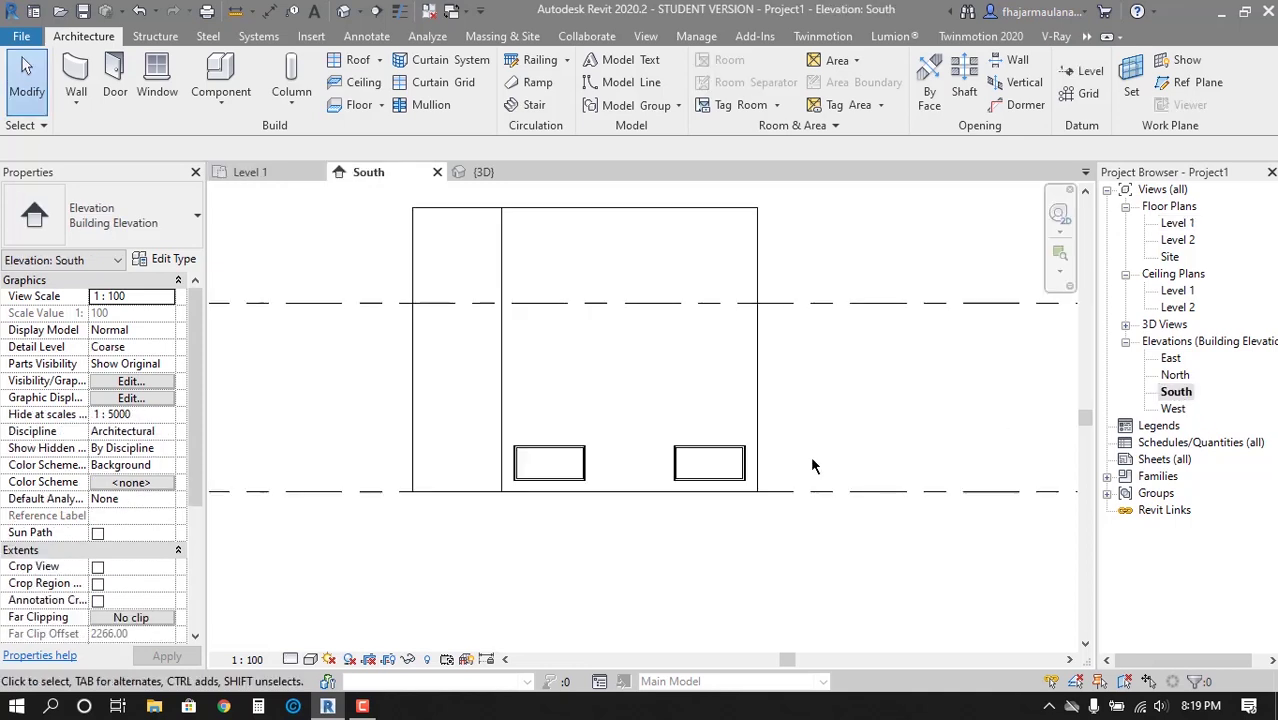
middle_click_drag(625, 408, 448, 381)
left_click(345, 12)
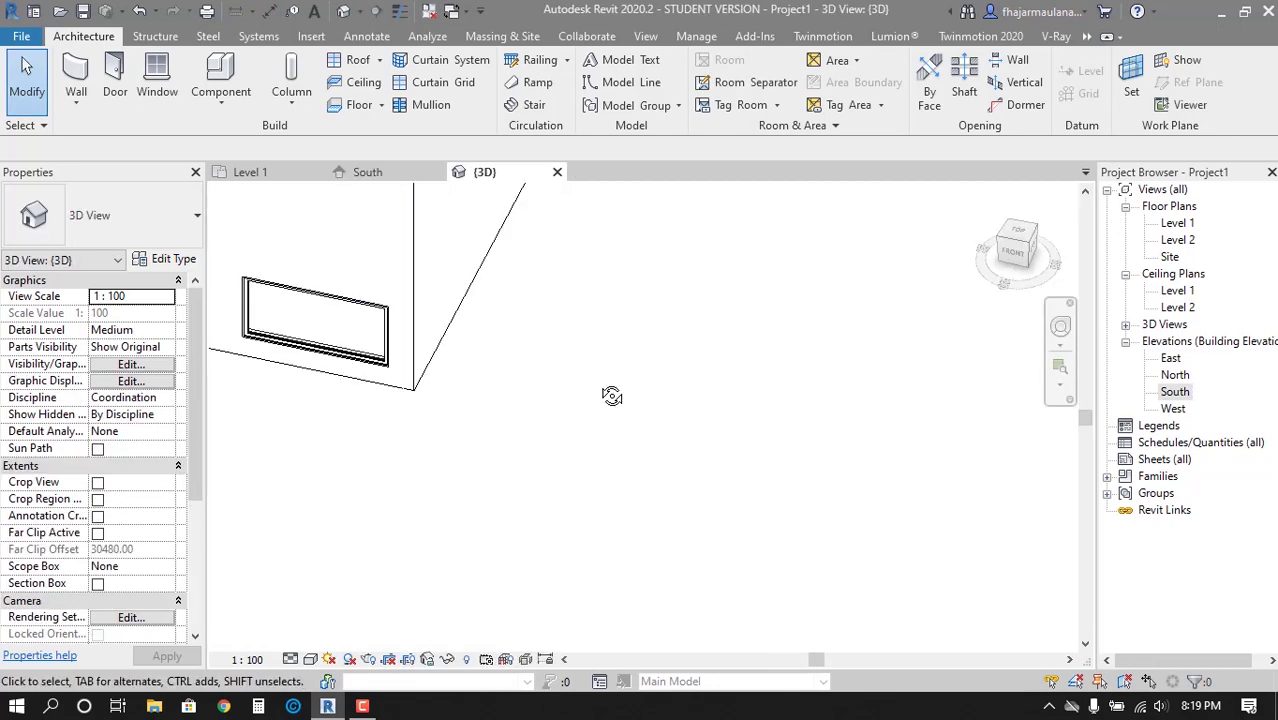
middle_click_drag(608, 394, 559, 277, "shift")
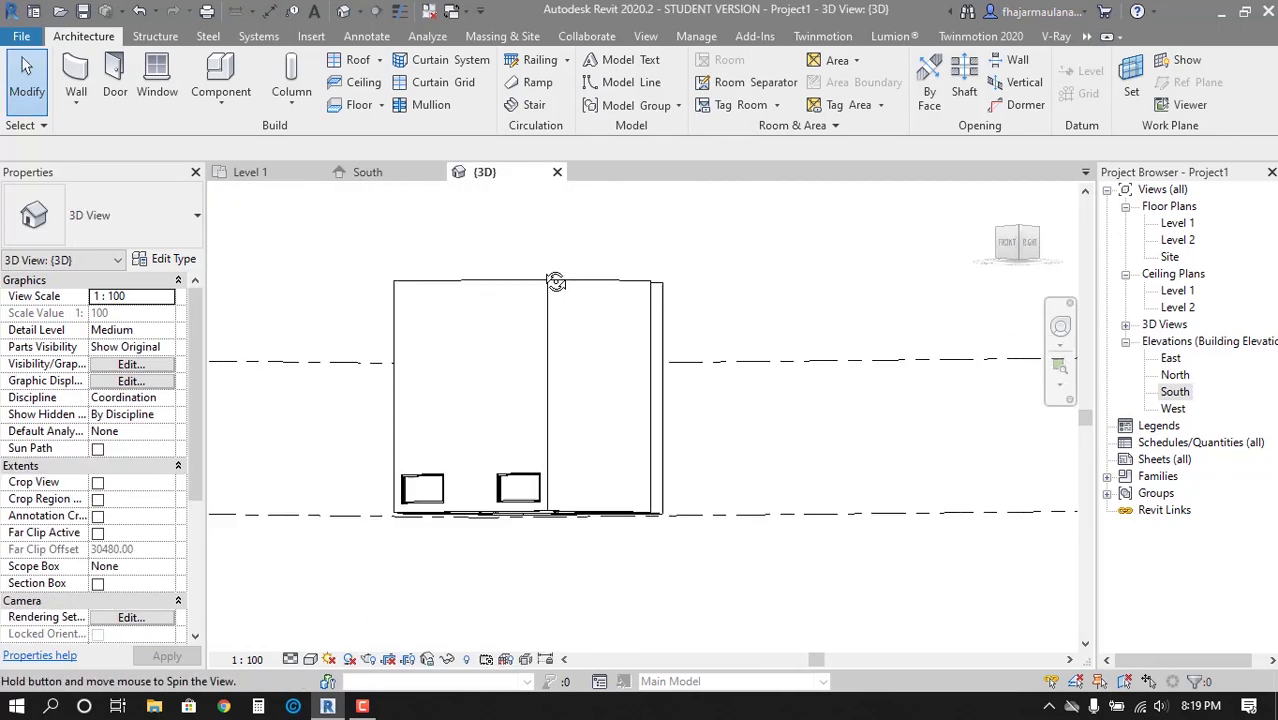
double_click(1176, 392)
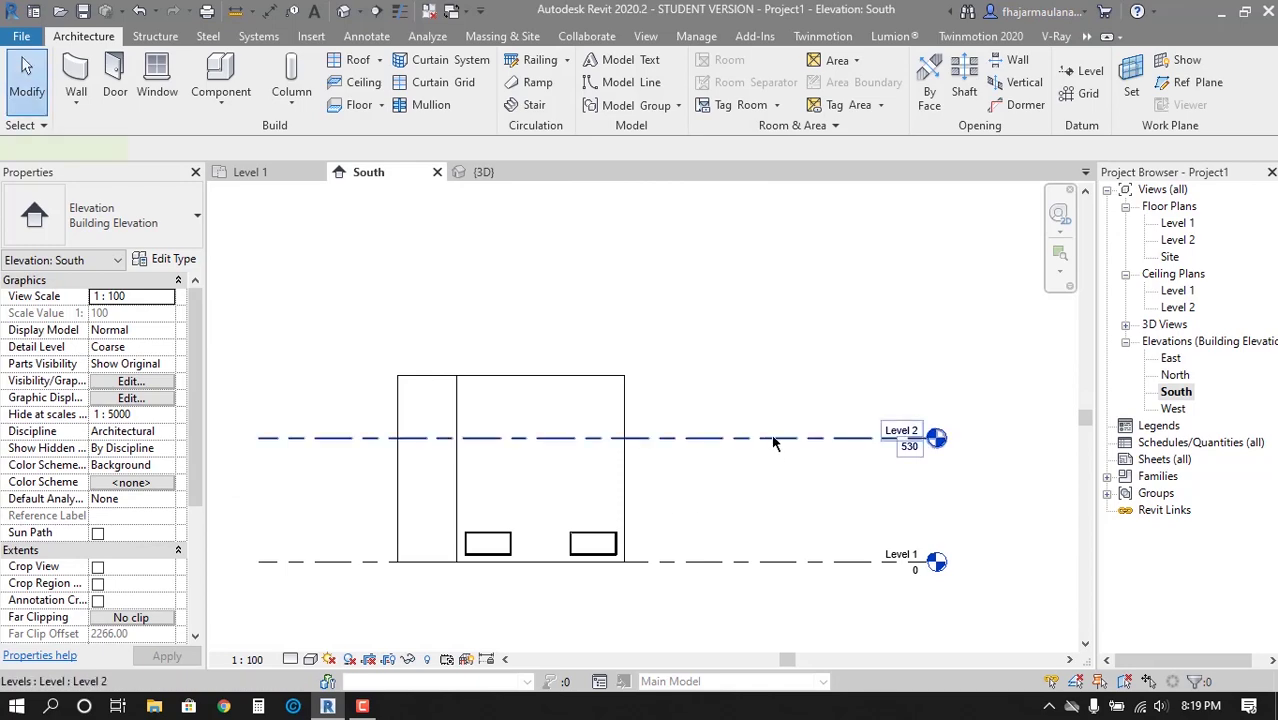
Change Level 2's elevation from 530 to 320
left_click(905, 440)
scroll(407, 484, "up", 2)
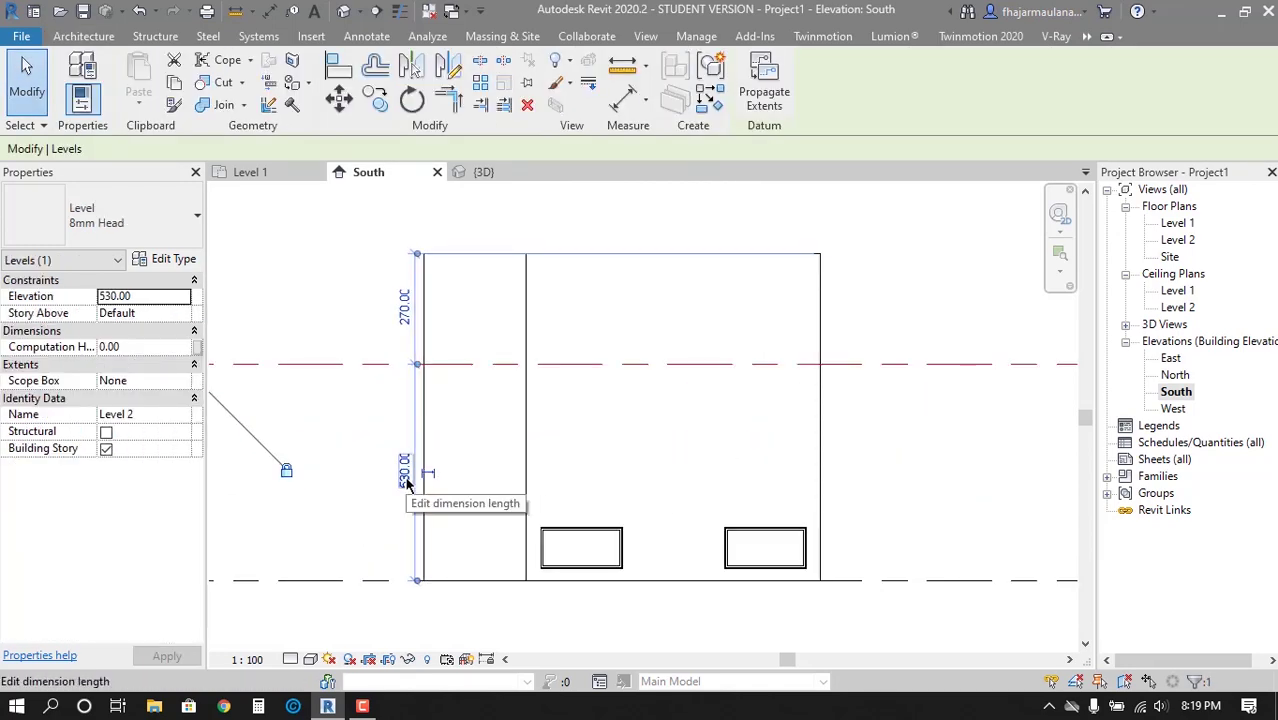
left_click(405, 470)
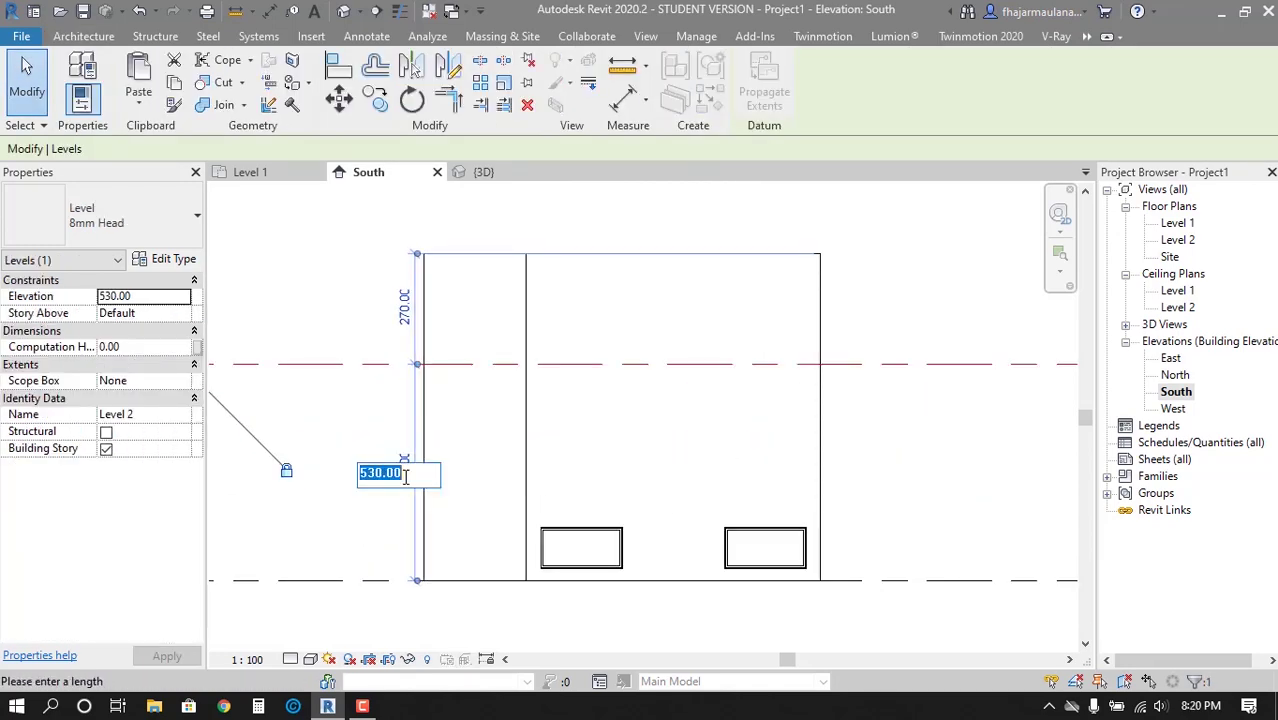
type("0")
key("Return")
key("Escape")
Set all the walls' Top Constraint to Up to level: Level 2
scroll(507, 470, "down", 2)
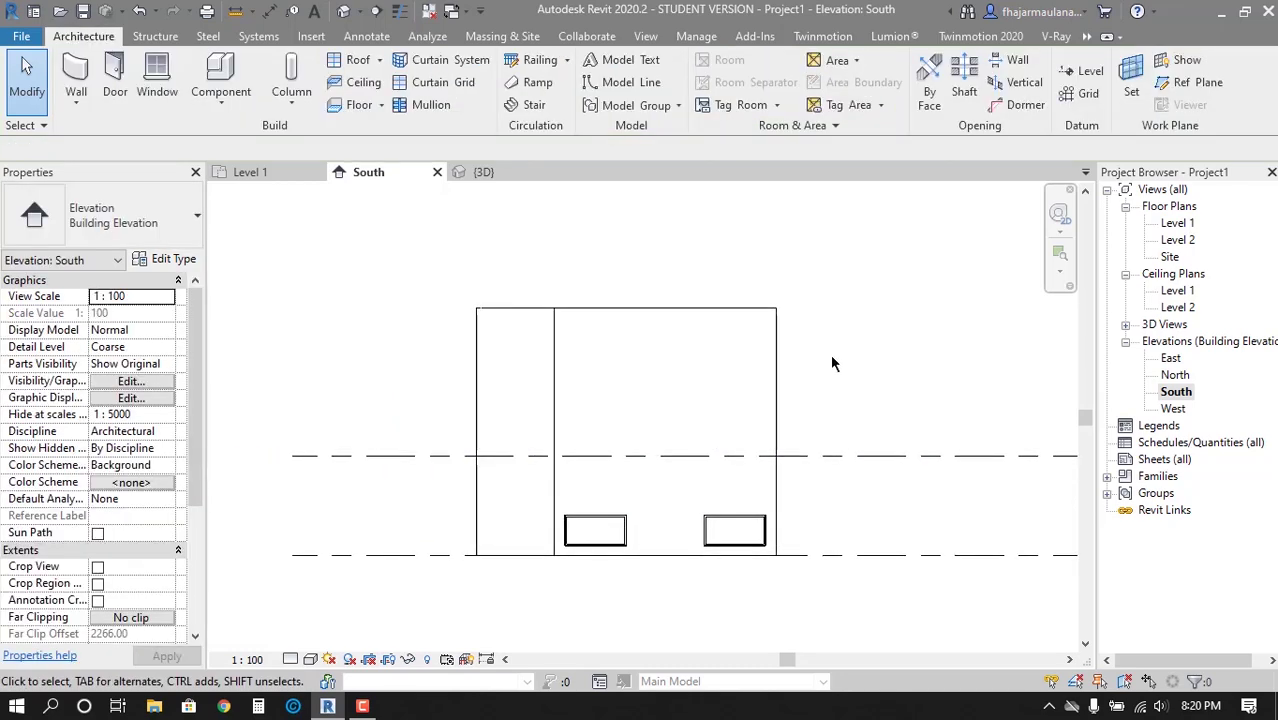
left_click_drag(852, 354, 376, 254)
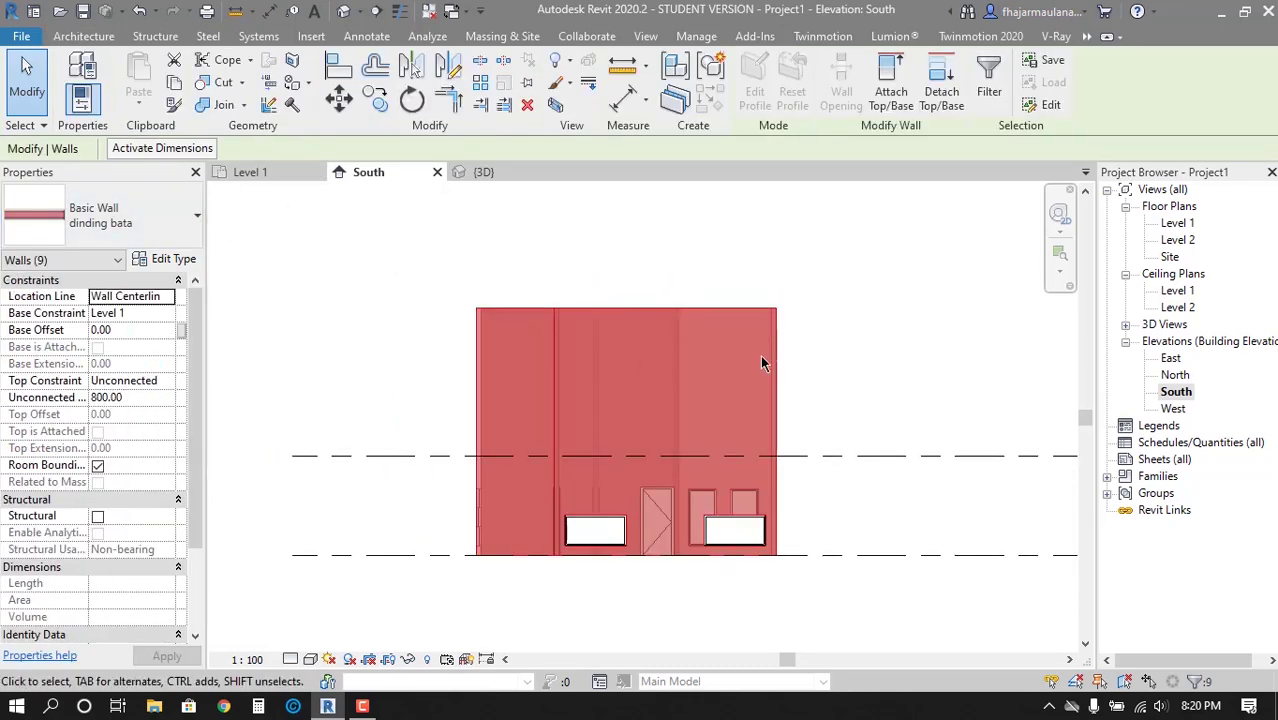
left_click(359, 234)
key("ctrl+Left")
left_click(166, 381)
left_click(130, 425)
left_click(590, 368)
Pan the elevation to check both levels and the Level 2 line
middle_click_drag(590, 368, 471, 380)
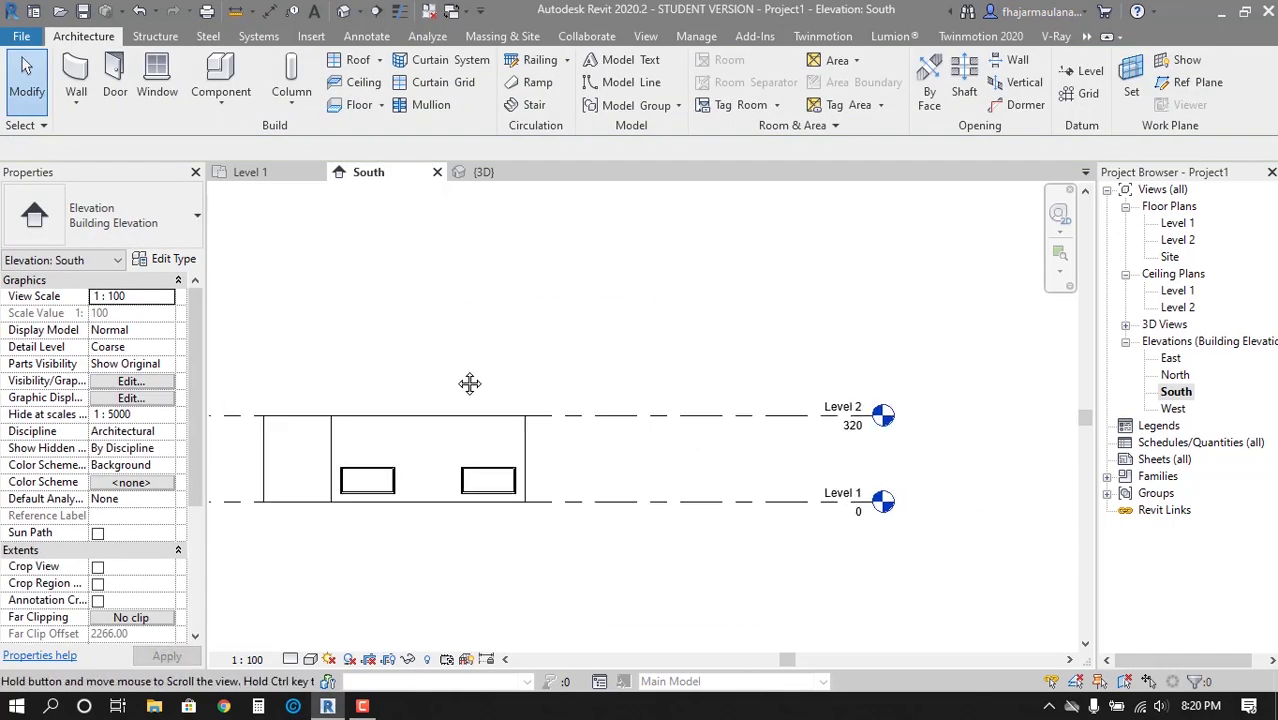
scroll(679, 420, "down", 1)
left_click(679, 420)
scroll(481, 439, "up", 2)
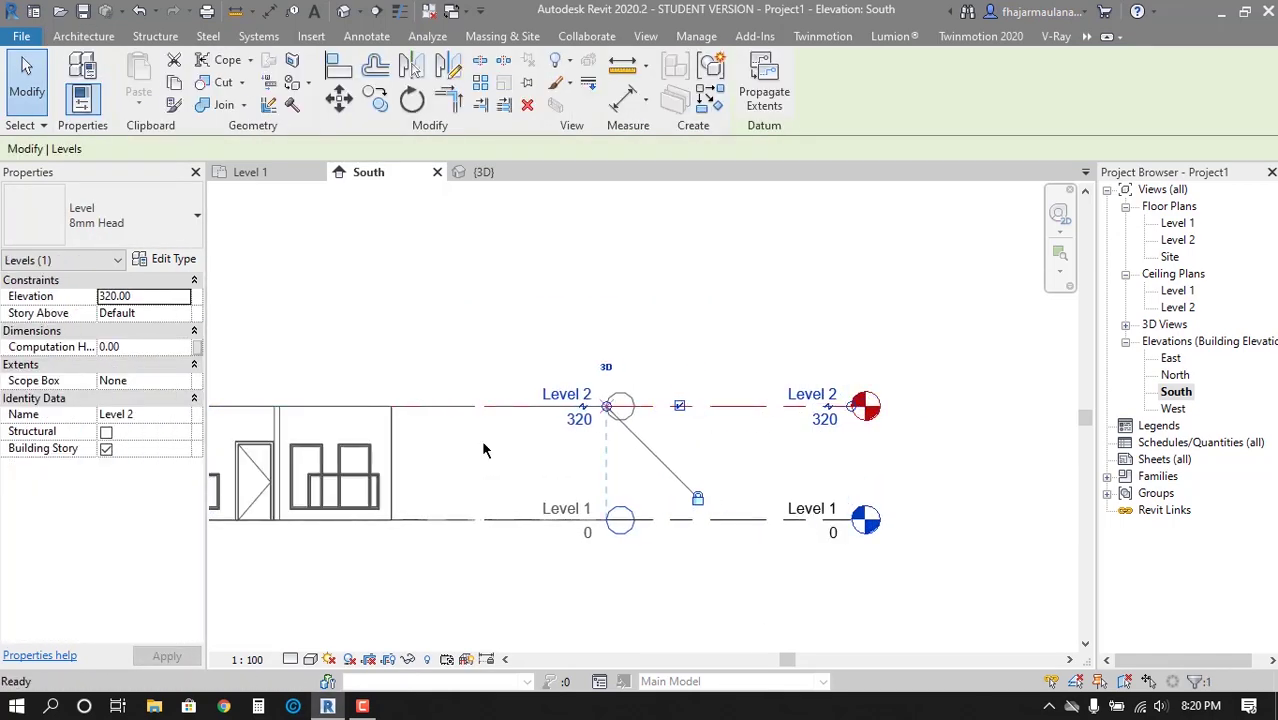
key("Escape")
middle_click_drag(560, 490, 689, 492)
Open the 3D view and orbit around the house
left_click(345, 10)
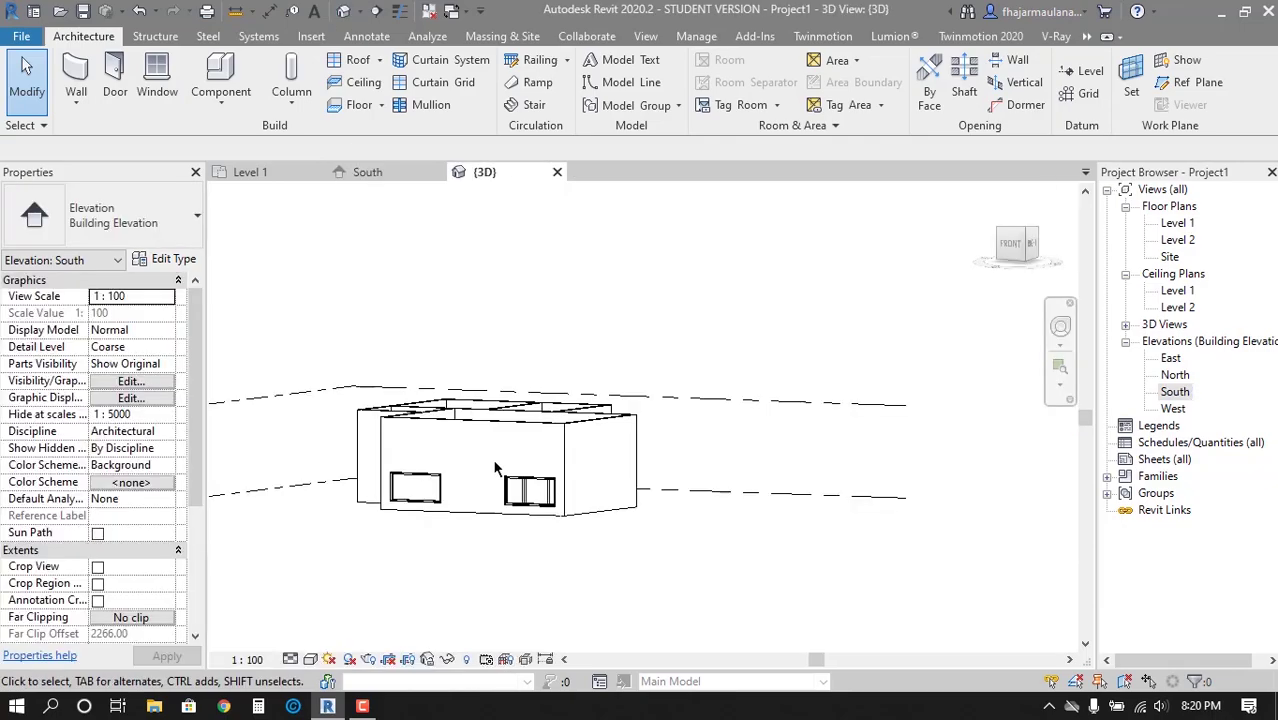
middle_click_drag(500, 450, 537, 517, "shift")
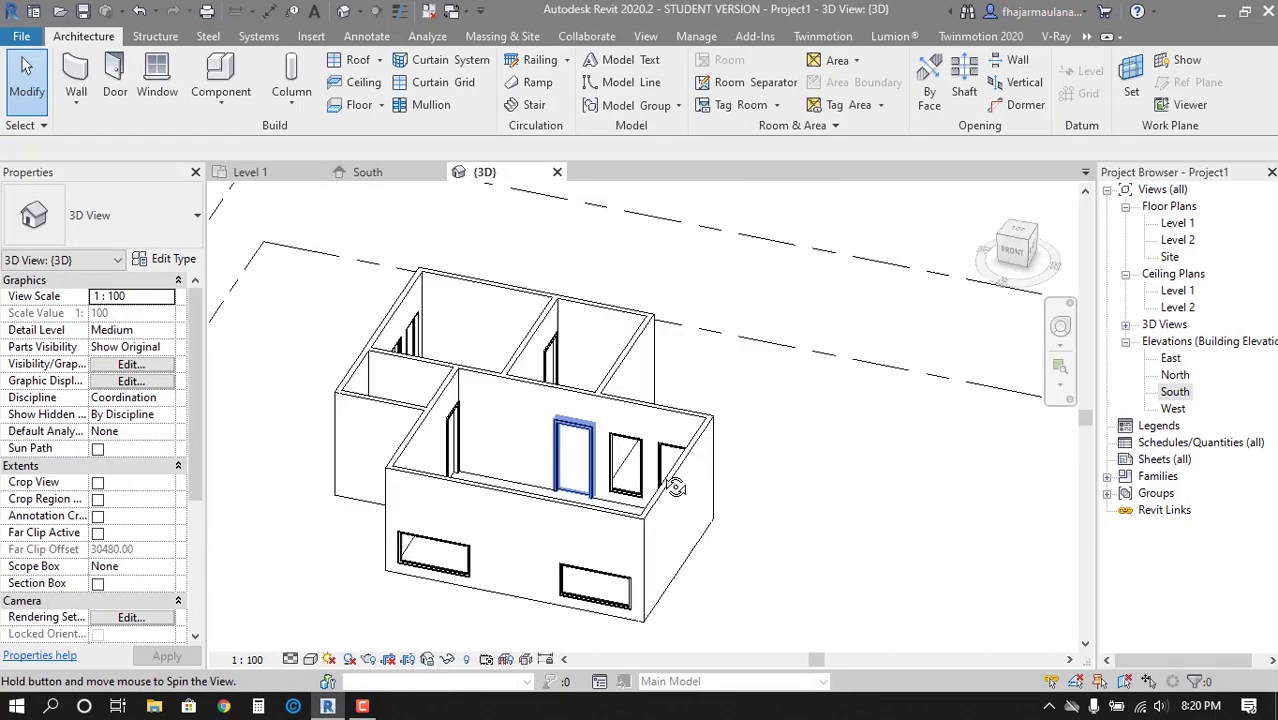
scroll(537, 517, "up", 5)
scroll(397, 443, "up", 3)
scroll(737, 420, "down", 2)
scroll(737, 420, "down", 3)
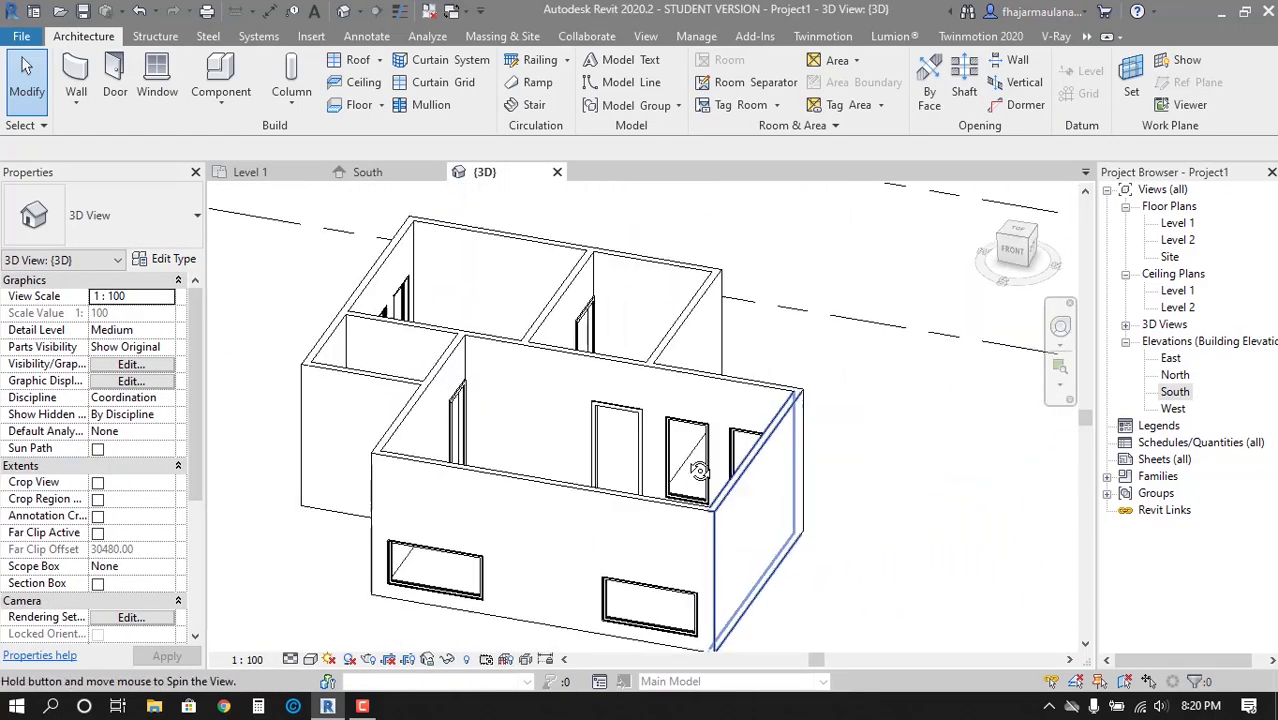
middle_click_drag(737, 420, 511, 481, "shift")
scroll(511, 481, "up", 3)
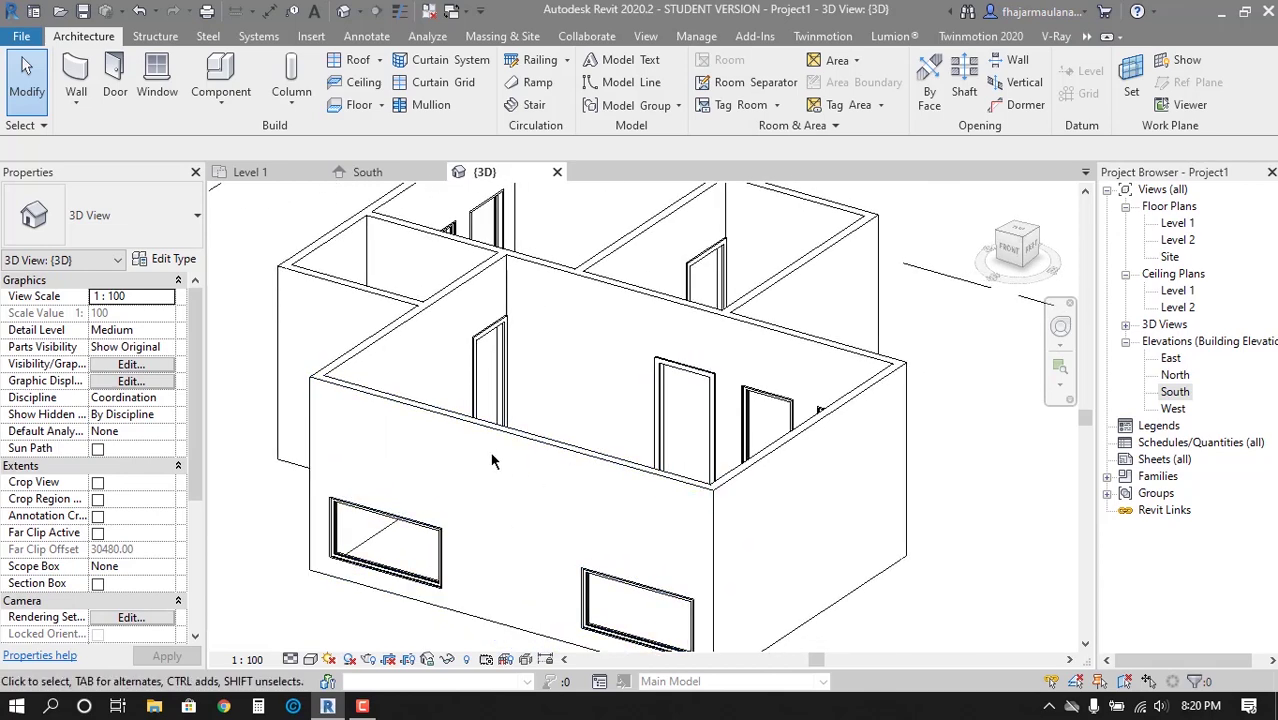
middle_click_drag(528, 442, 633, 428)
scroll(633, 428, "down", 1)
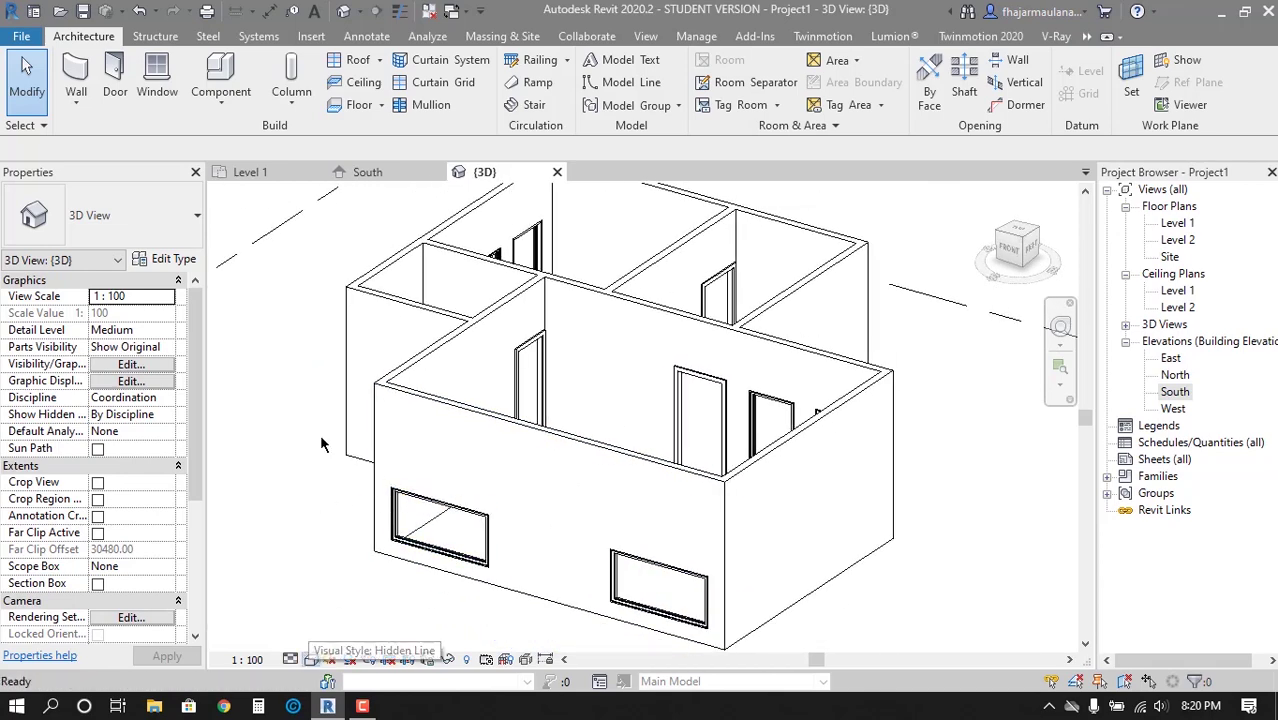
Switch the 3D view to the Shaded visual style and orbit toward top-down
left_click(311, 659)
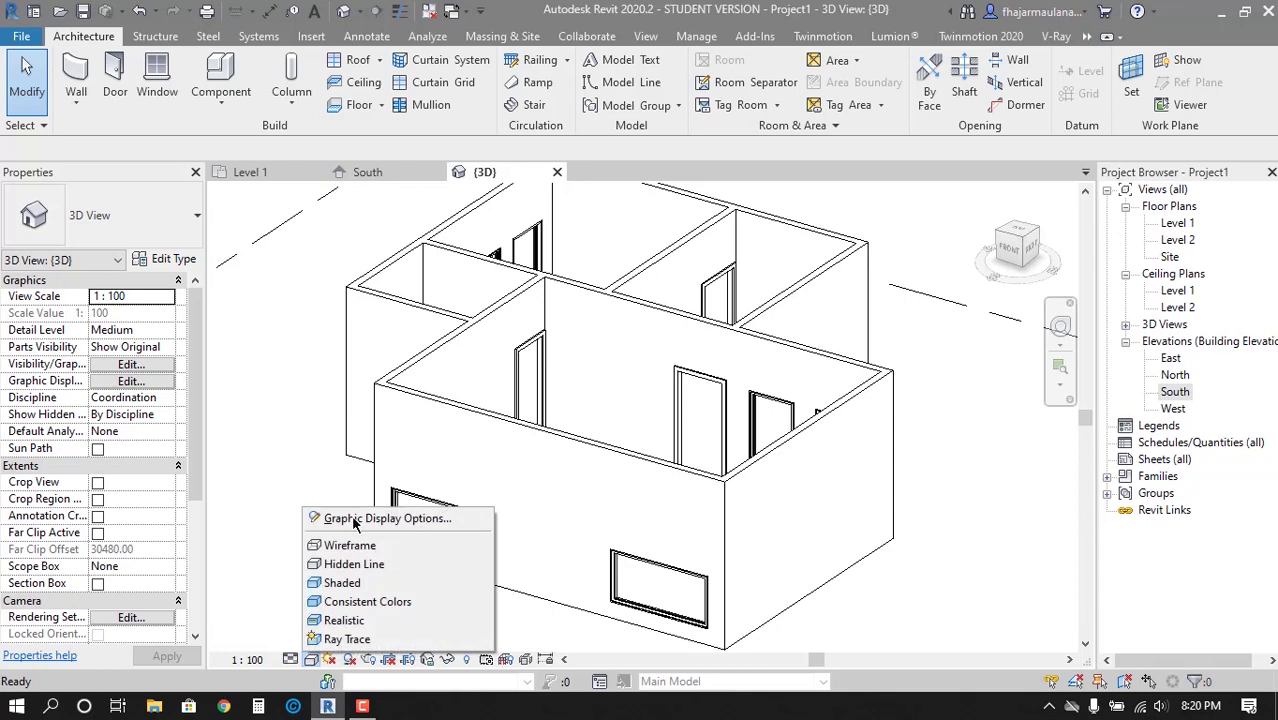
left_click(338, 583)
mouse_move(521, 452)
middle_mouse_down("shift")
mouse_move(834, 559)
mouse_move(732, 430)
middle_mouse_up("shift")
scroll(700, 440, "up", 4)
scroll(590, 430, "down", 3)
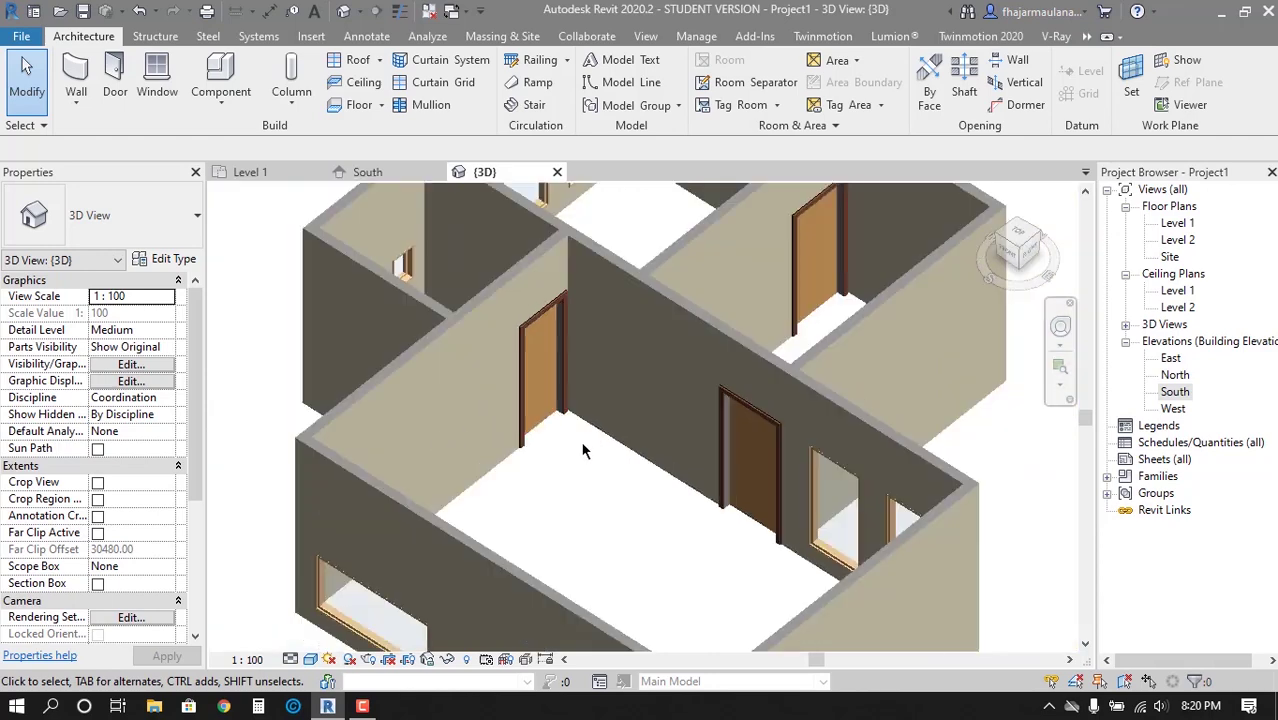
middle_click_drag(585, 448, 608, 479, "shift")
Start a new floor on the Level 1 plan, keeping the Generic 150mm type
double_click(1172, 224)
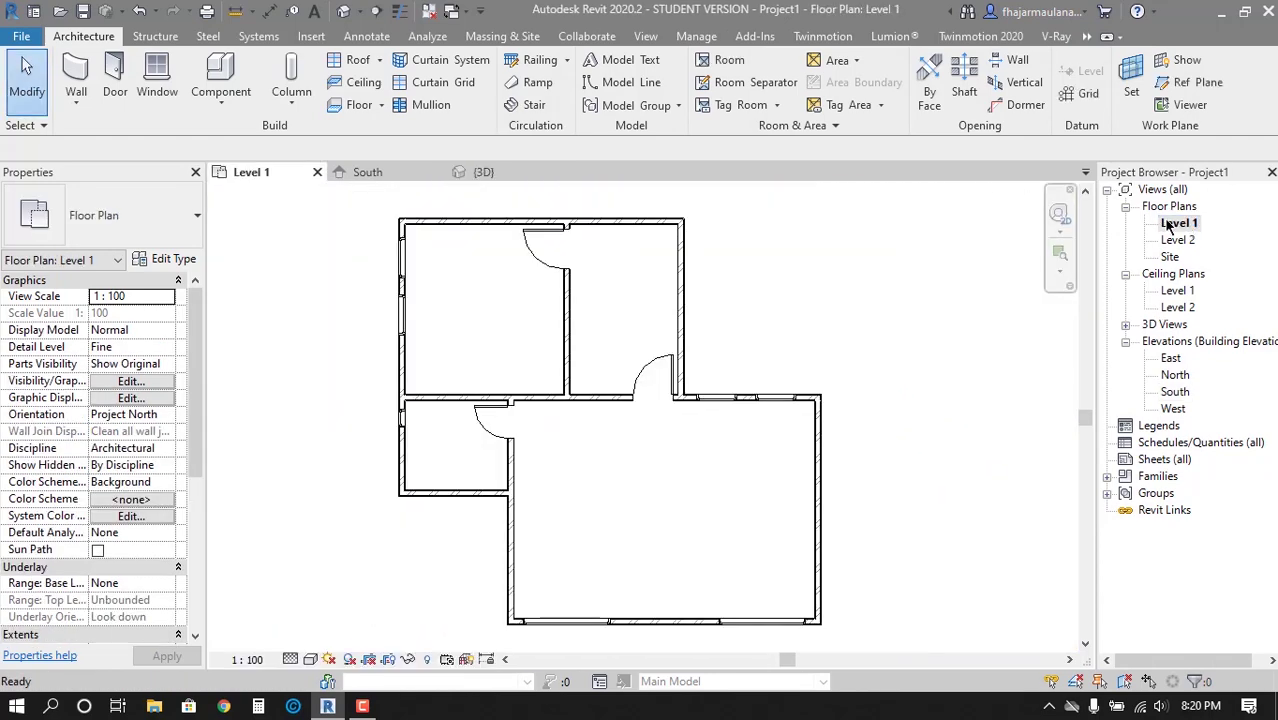
middle_click_drag(455, 347, 444, 327)
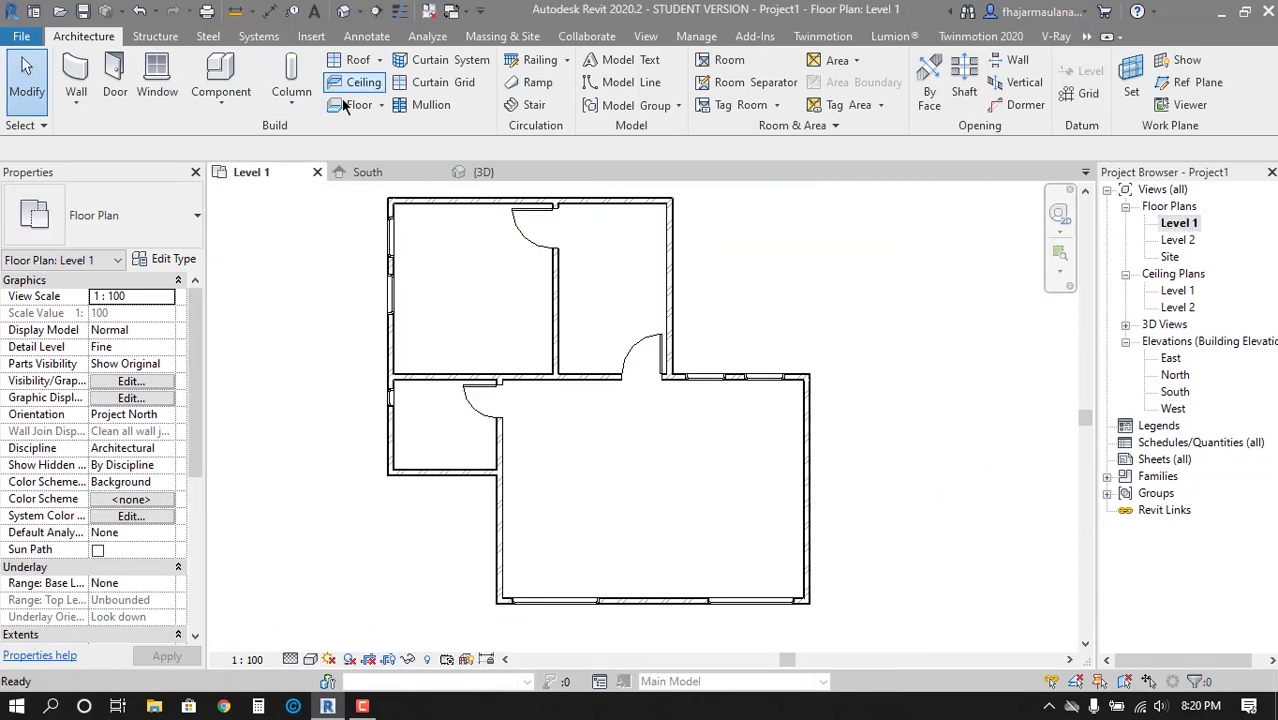
left_click(358, 105)
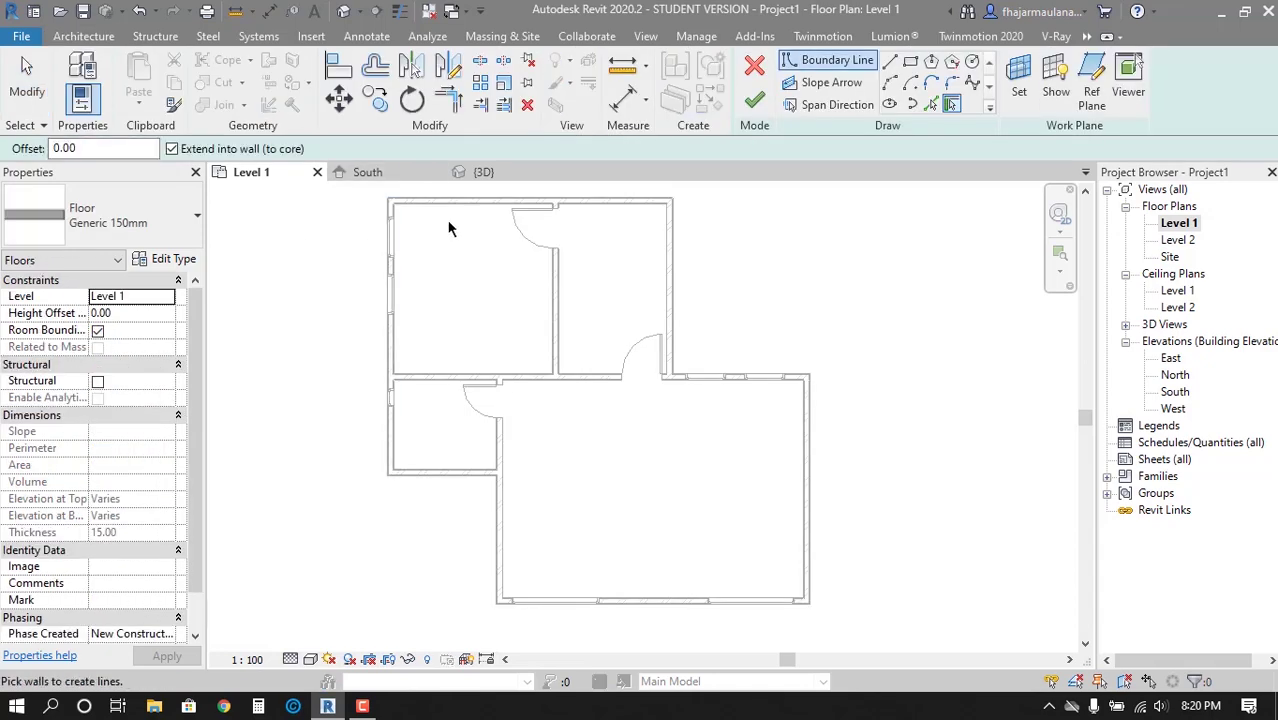
left_click(171, 227)
scroll(144, 311, "down", 1)
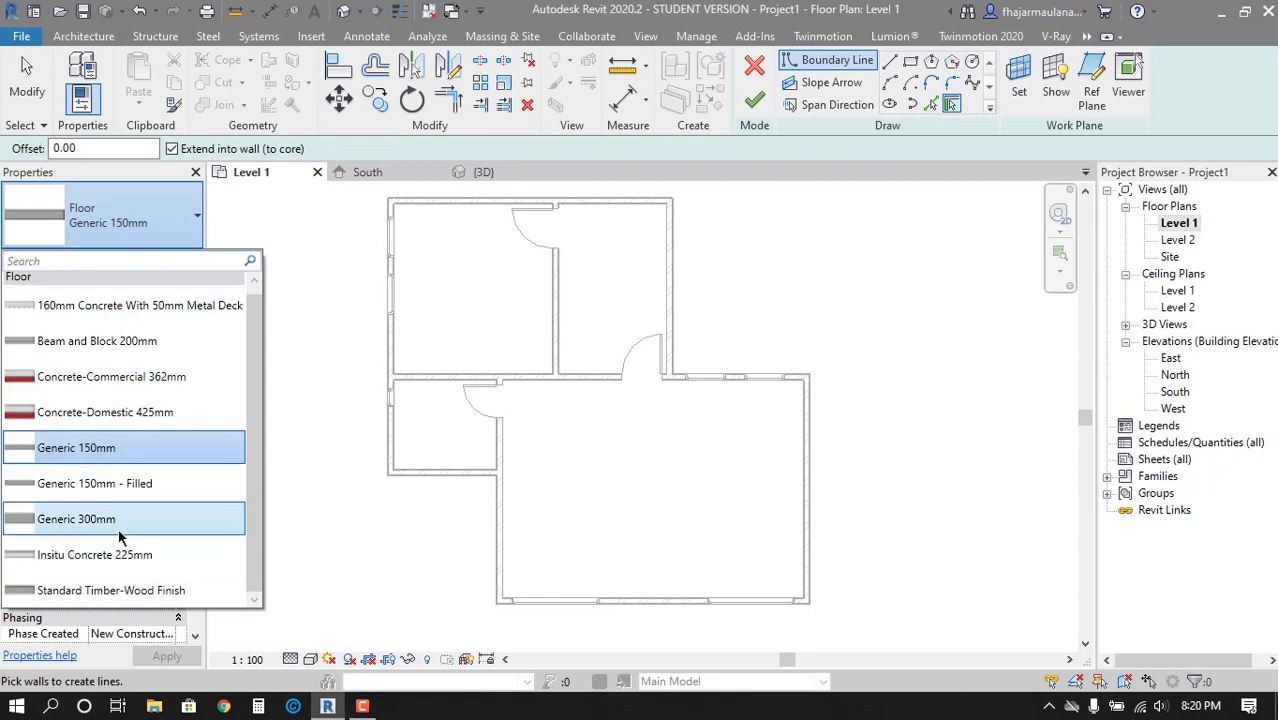
left_click(118, 450)
scroll(596, 247, "up", 2)
scroll(700, 230, "up", 1)
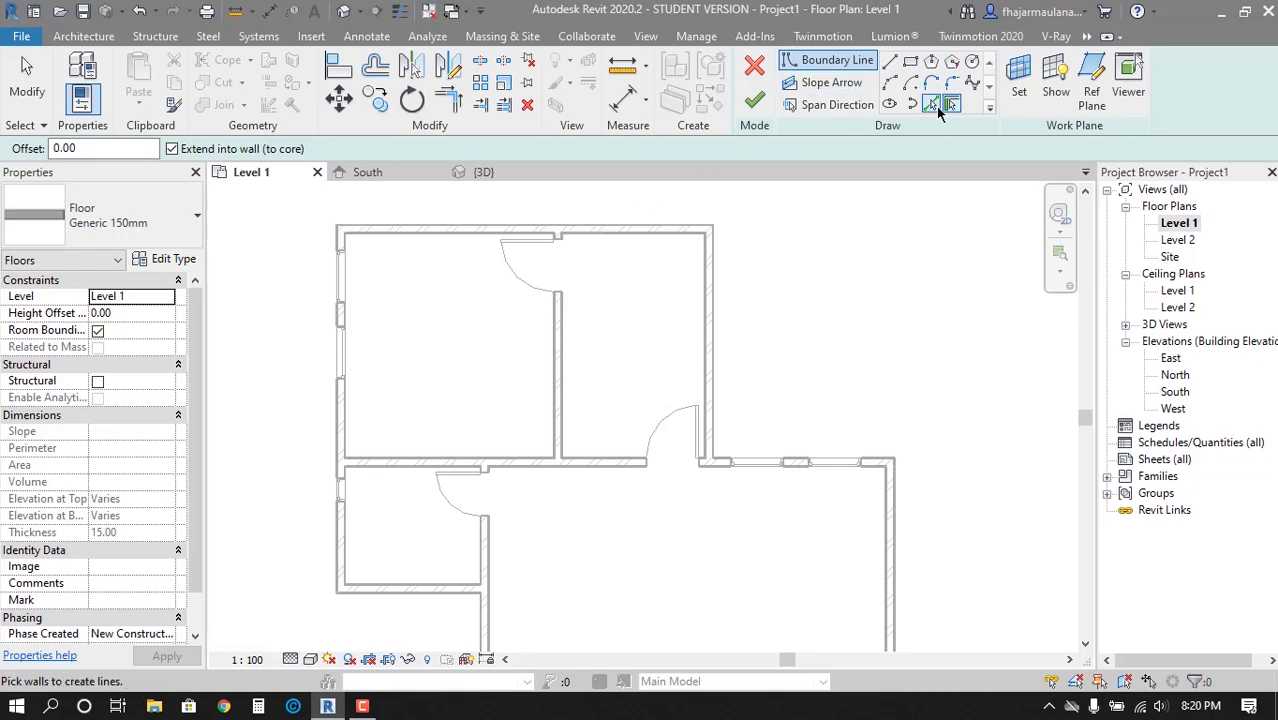
Draw boundary lines along the top wall and down the right side
left_click(889, 61)
left_click(339, 225)
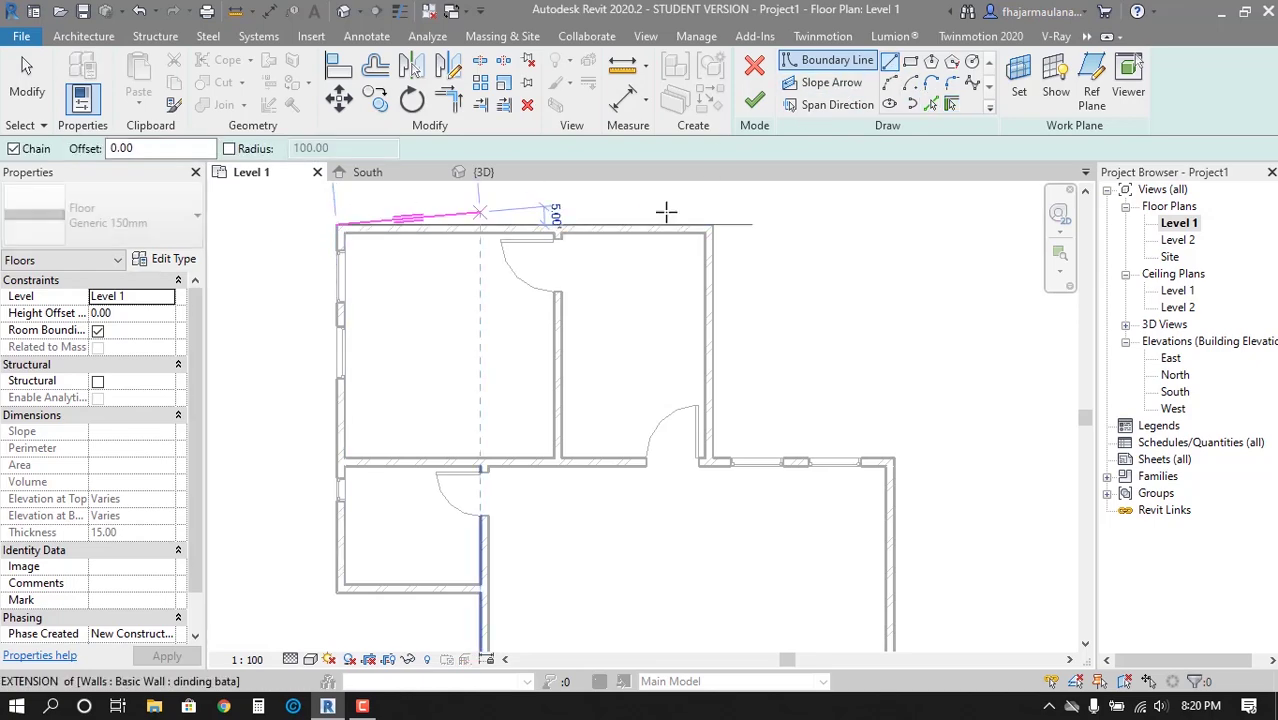
left_click(713, 224)
left_click(713, 460)
key("Escape")
key("Escape")
scroll(753, 420, "up", 1)
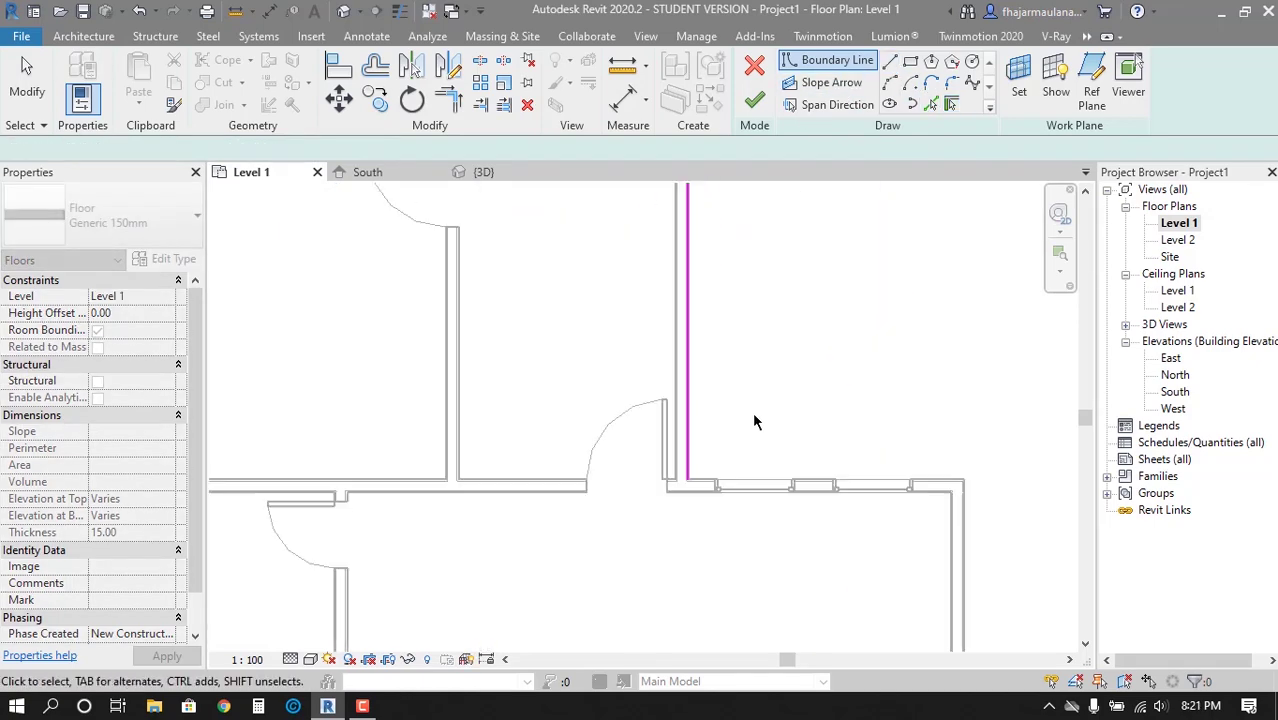
scroll(678, 340, "down", 2)
scroll(678, 340, "up", 2)
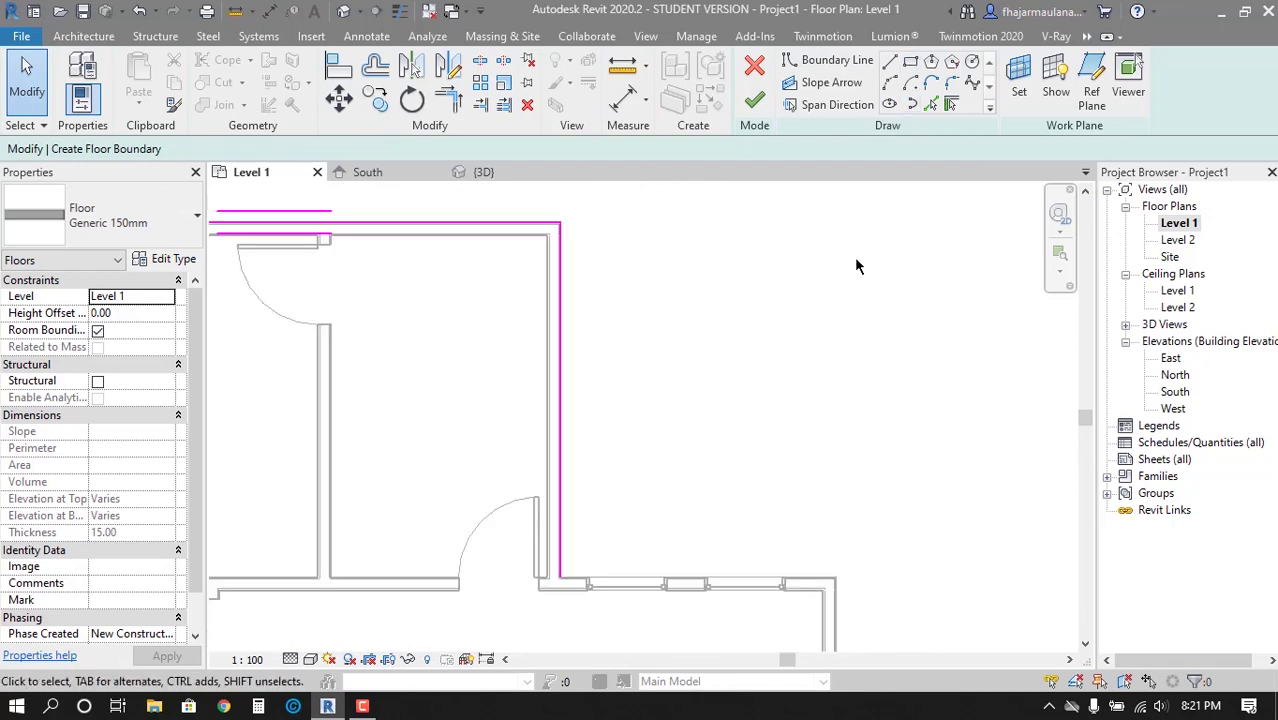
middle_click_drag(572, 404, 605, 350)
Use Pick Walls to trace the top and right walls as floor boundary
left_click(932, 106)
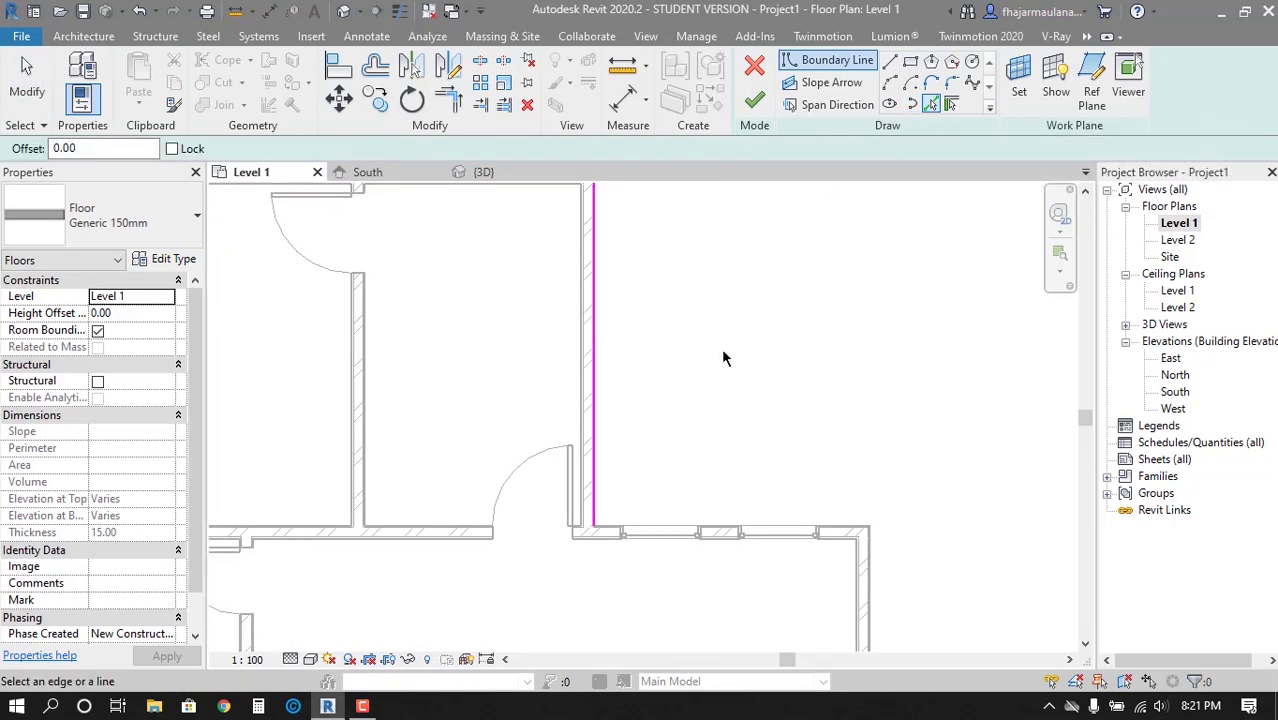
scroll(700, 450, "up", 1)
middle_click_drag(895, 486, 790, 326)
middle_click_drag(860, 364, 693, 317)
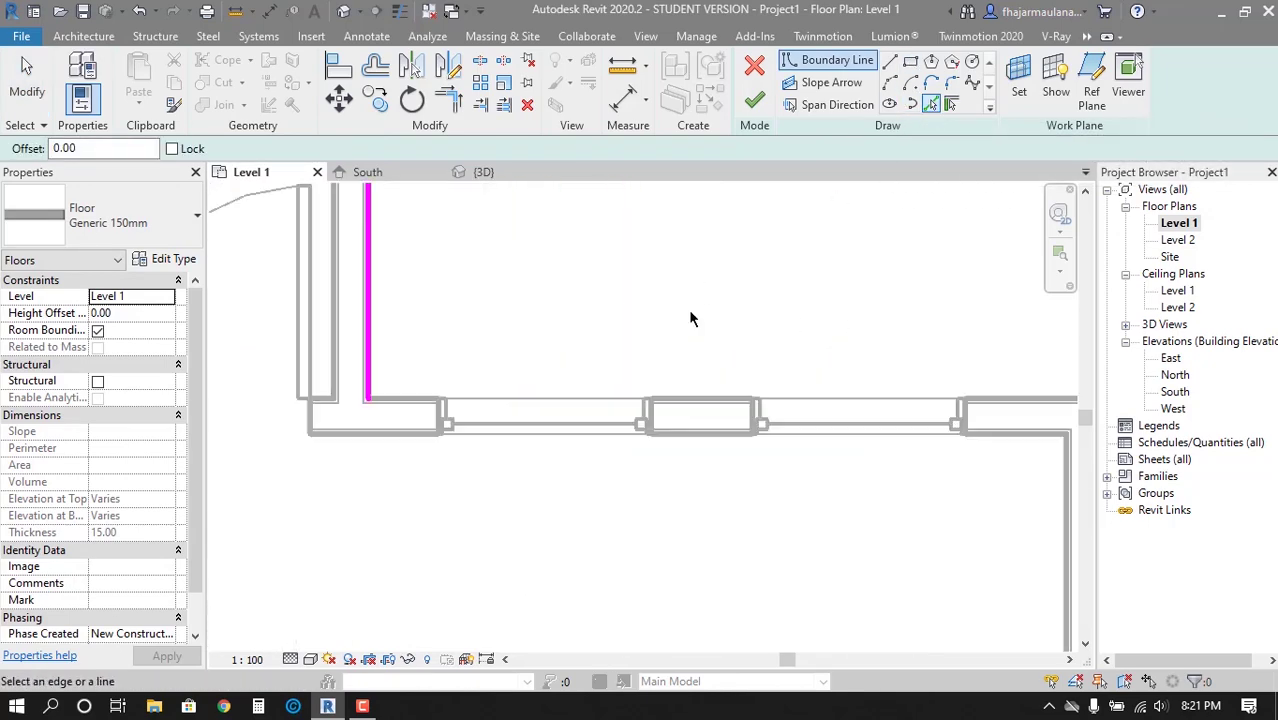
left_click(990, 389)
middle_click_drag(990, 389, 699, 251)
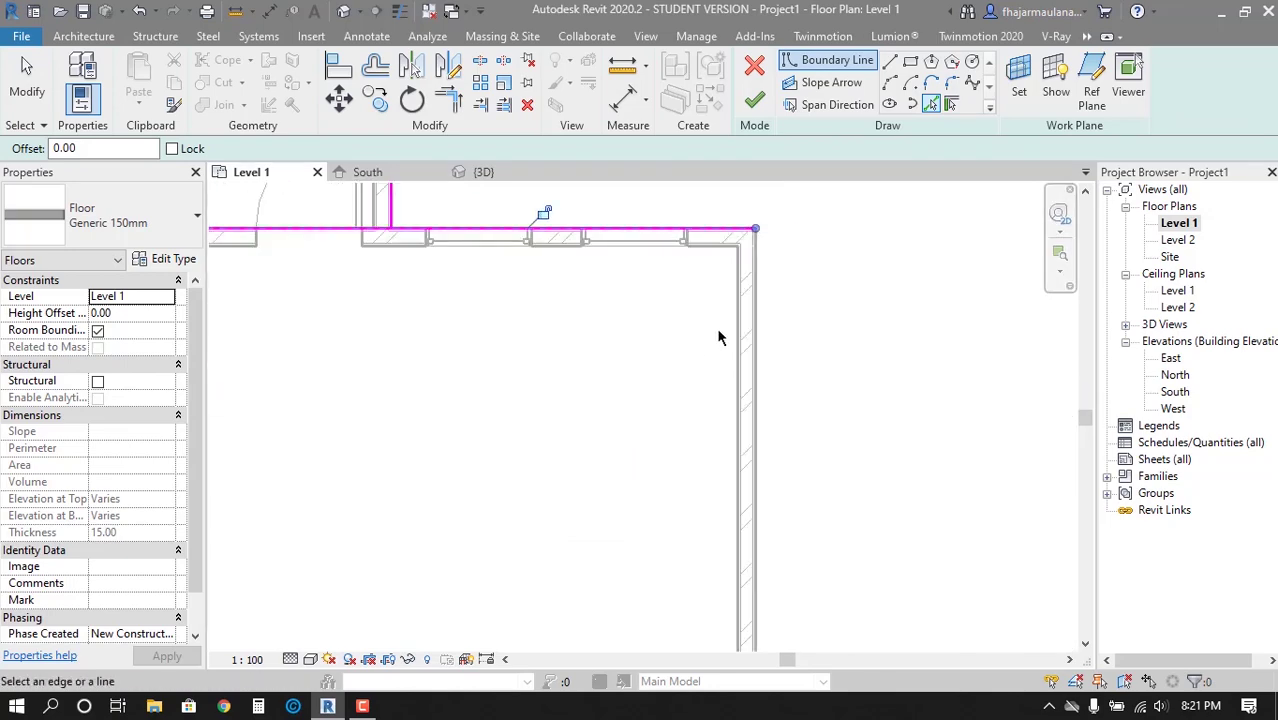
left_click(757, 384)
Trace the outer left wall as boundary, then enter the TR trim command
scroll(773, 365, "down", 1)
mouse_move(773, 365)
middle_mouse_down()
mouse_move(619, 594)
mouse_move(758, 623)
middle_mouse_up()
mouse_move(394, 416)
middle_mouse_down()
mouse_move(476, 541)
mouse_move(482, 399)
middle_mouse_up()
left_click(436, 548)
scroll(556, 418, "down", 2)
key("Escape")
scroll(556, 418, "up", 2)
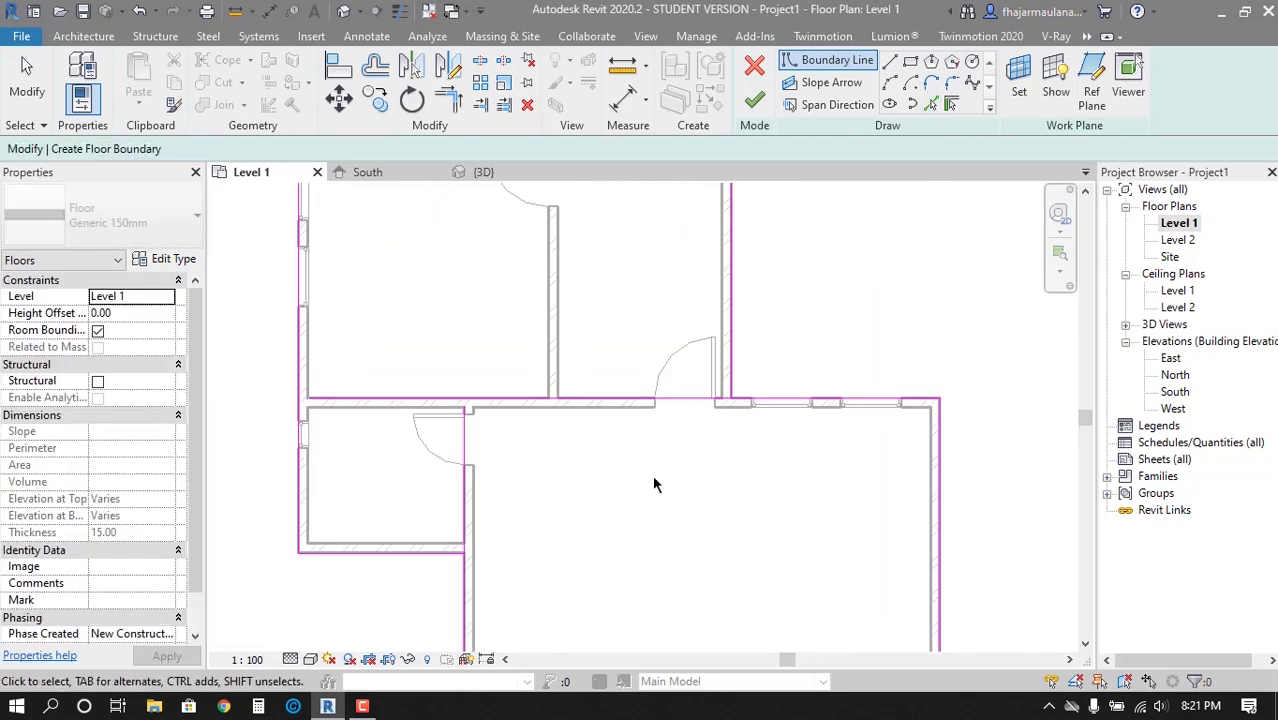
middle_click_drag(652, 474, 718, 487)
key("t")
key("r")
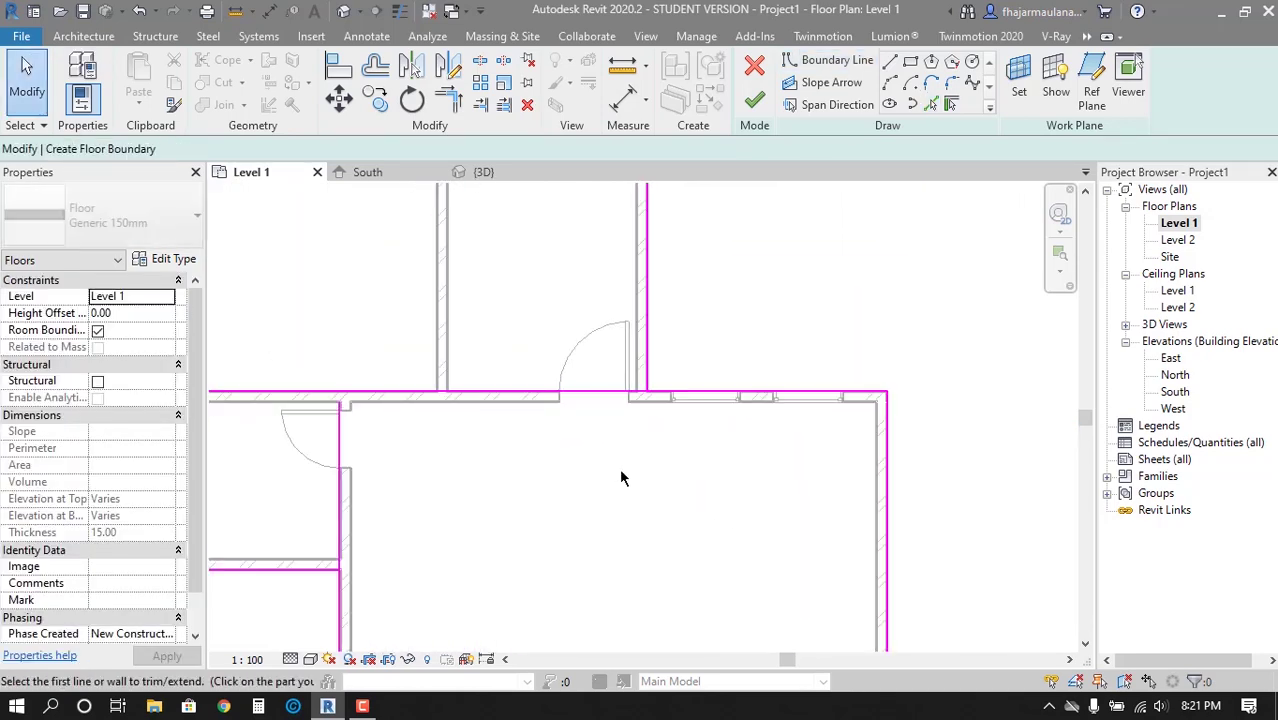
Choose Trim/Extend to Corner and frame the floor boundary's open corner
left_click(504, 107)
left_click(463, 104)
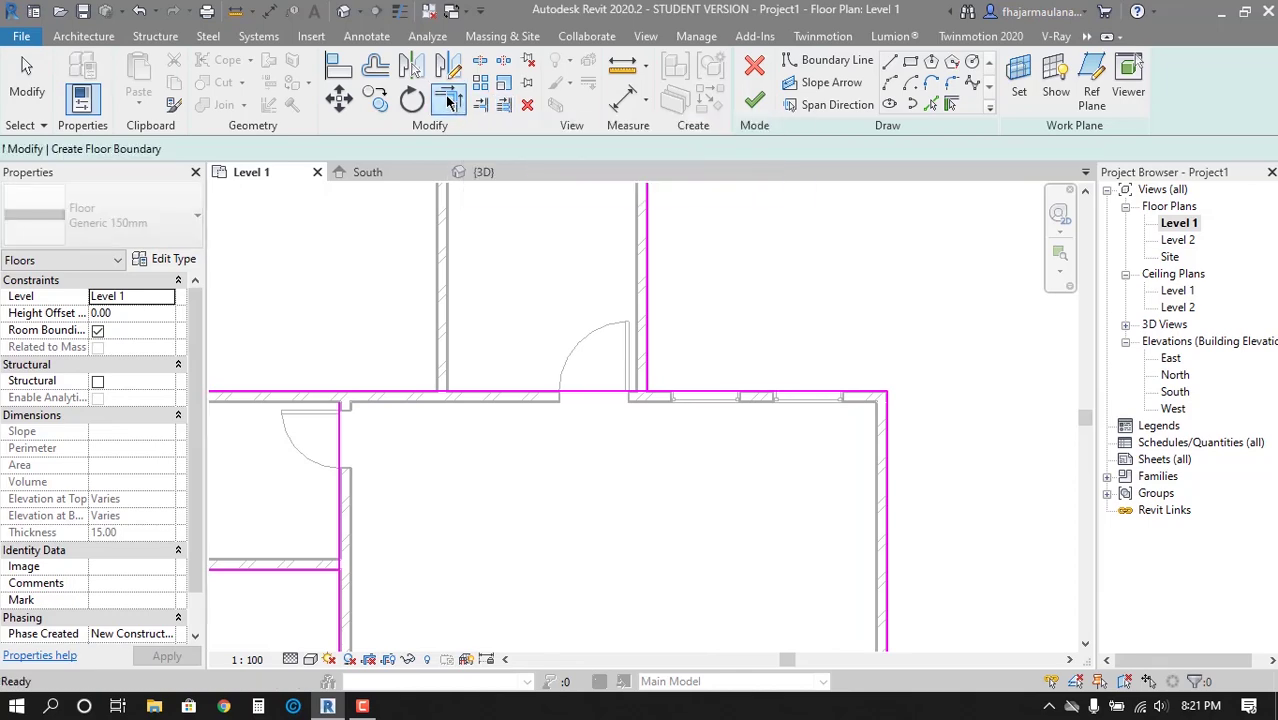
scroll(690, 490, "down", 2)
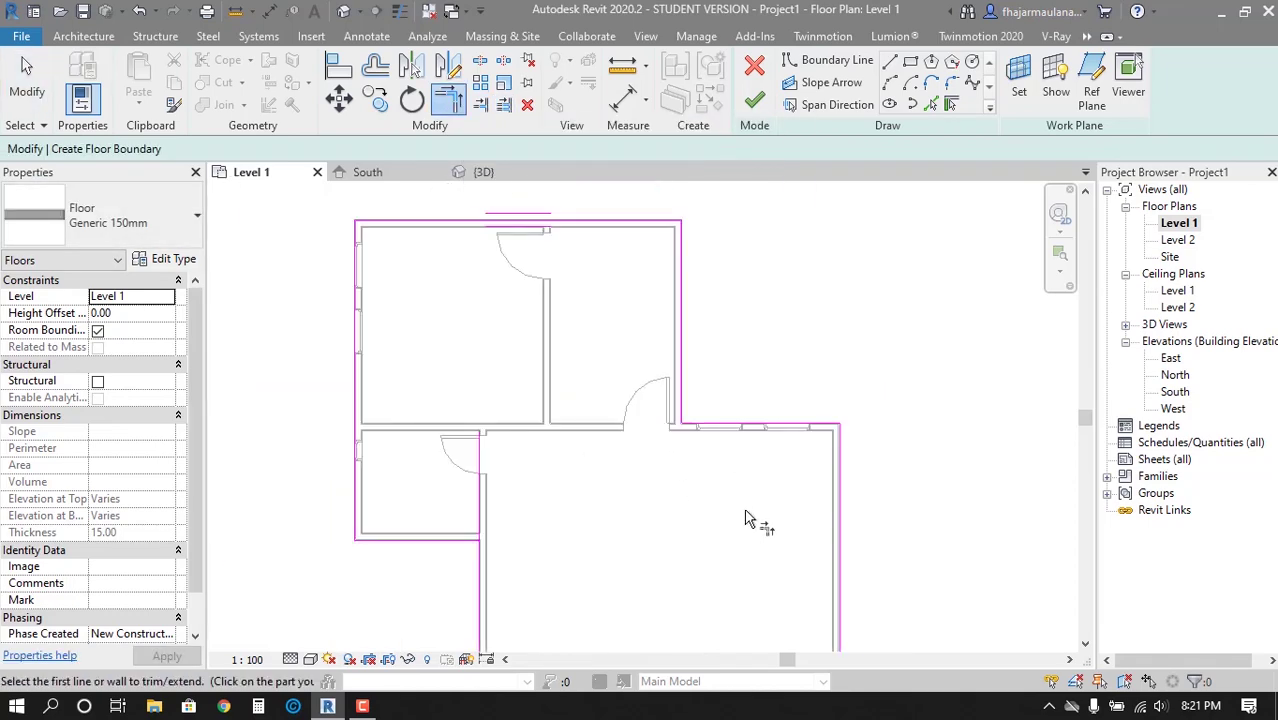
middle_click_drag(750, 516, 565, 415)
middle_click_drag(487, 314, 556, 500)
scroll(499, 479, "up", 3)
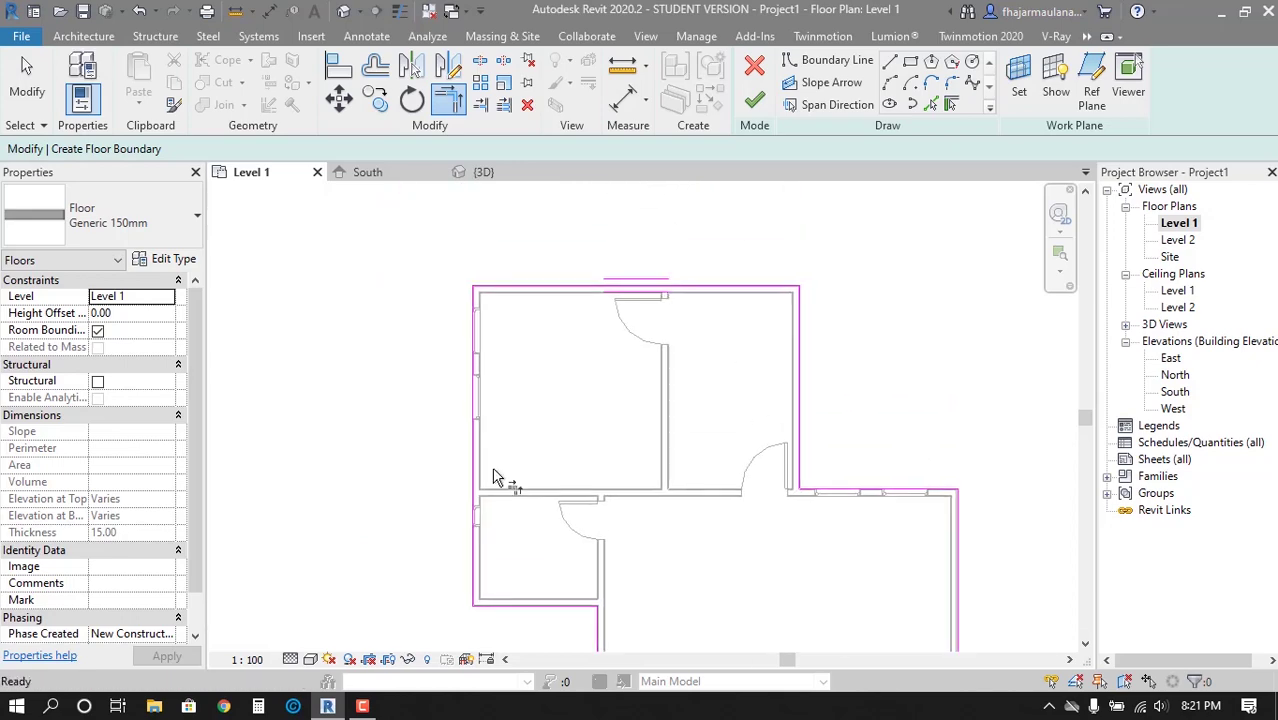
mouse_move(542, 359)
middle_mouse_down()
mouse_move(771, 412)
mouse_move(665, 424)
middle_mouse_up()
scroll(771, 412, "down", 1)
scroll(739, 394, "down", 2)
scroll(651, 400, "up", 2)
scroll(619, 476, "down", 3)
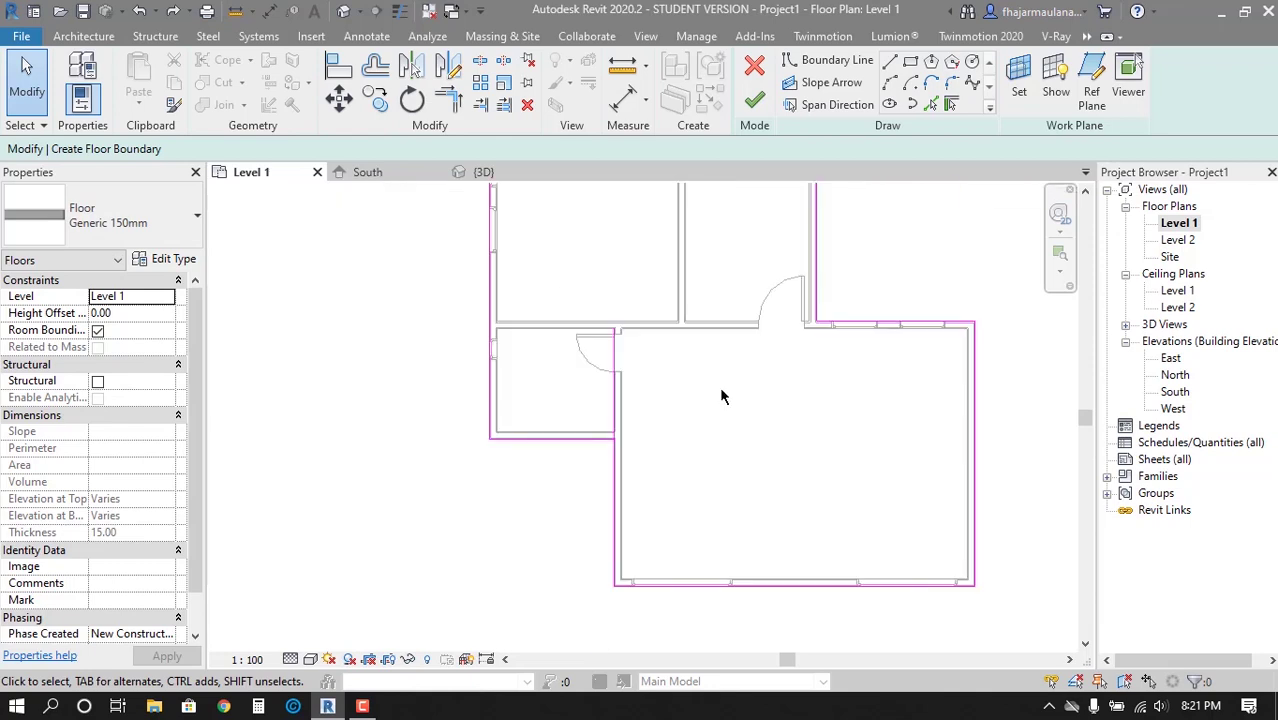
scroll(700, 460, "up", 3)
middle_click_drag(733, 456, 736, 457)
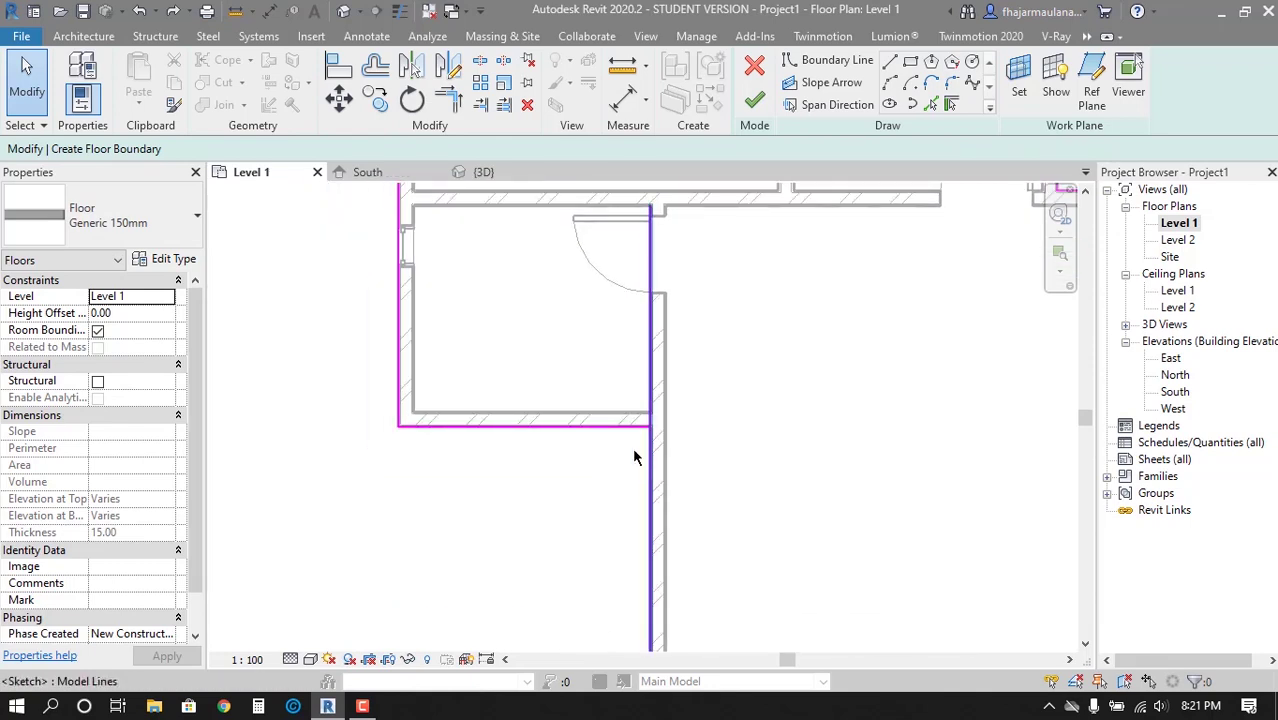
Join the vertical and horizontal boundary lines into a corner and finish the floor sketch
left_click(650, 468)
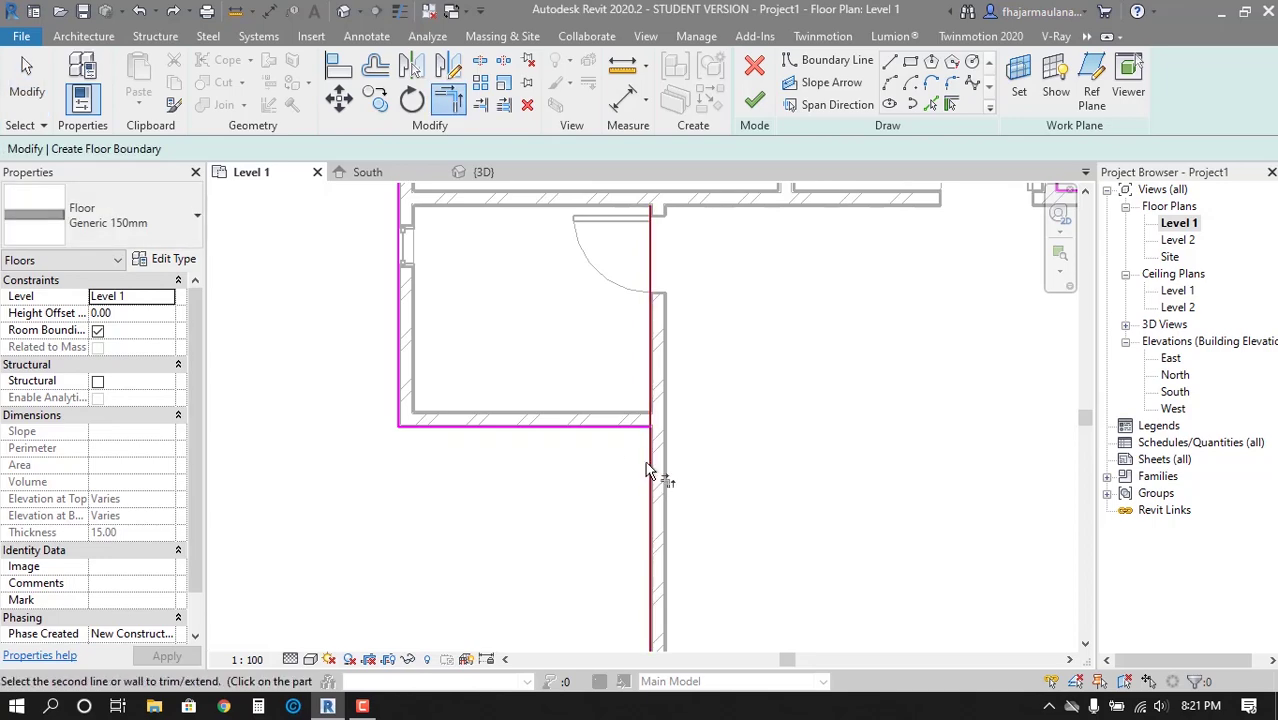
left_click(604, 424)
middle_click_drag(604, 424, 491, 536)
scroll(702, 437, "down", 3)
scroll(542, 399, "up", 2)
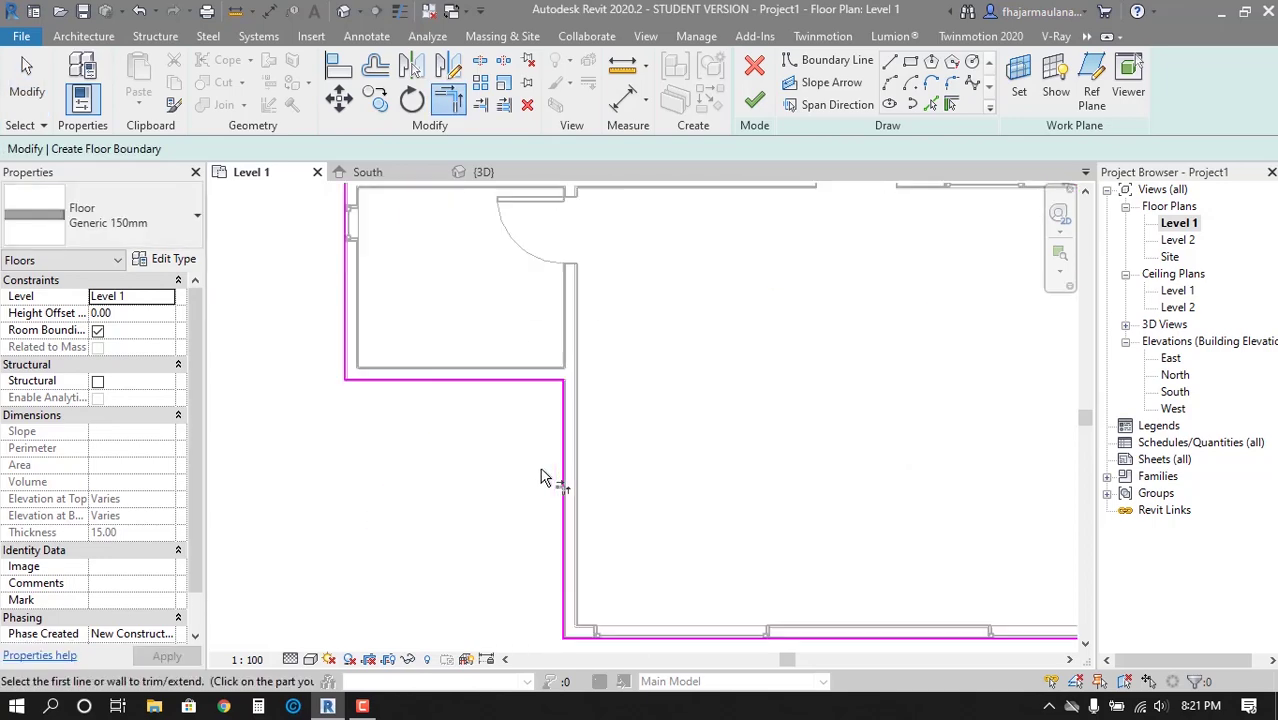
scroll(542, 399, "down", 1)
left_click(754, 100)
Inspect the new floor in the default 3D view
key("Escape")
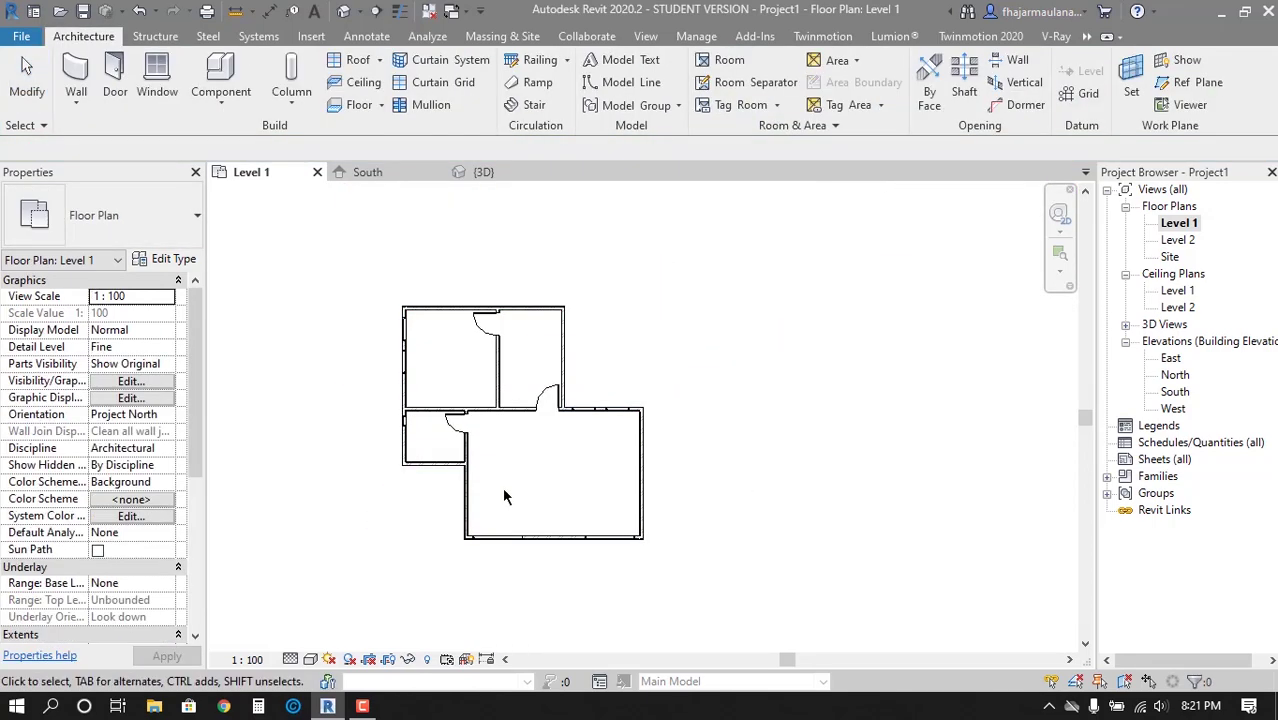
scroll(599, 485, "up", 2)
scroll(587, 532, "down", 1)
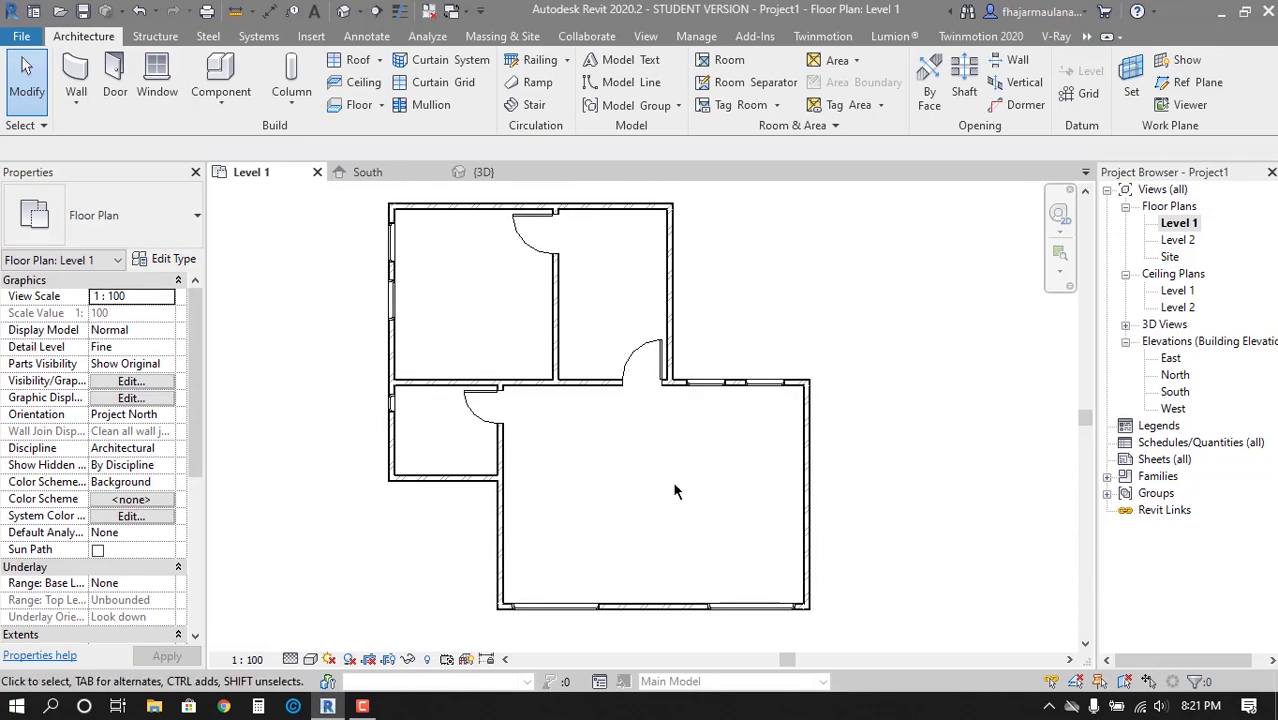
scroll(675, 490, "up", 1)
middle_click_drag(675, 490, 685, 503)
left_click(341, 12)
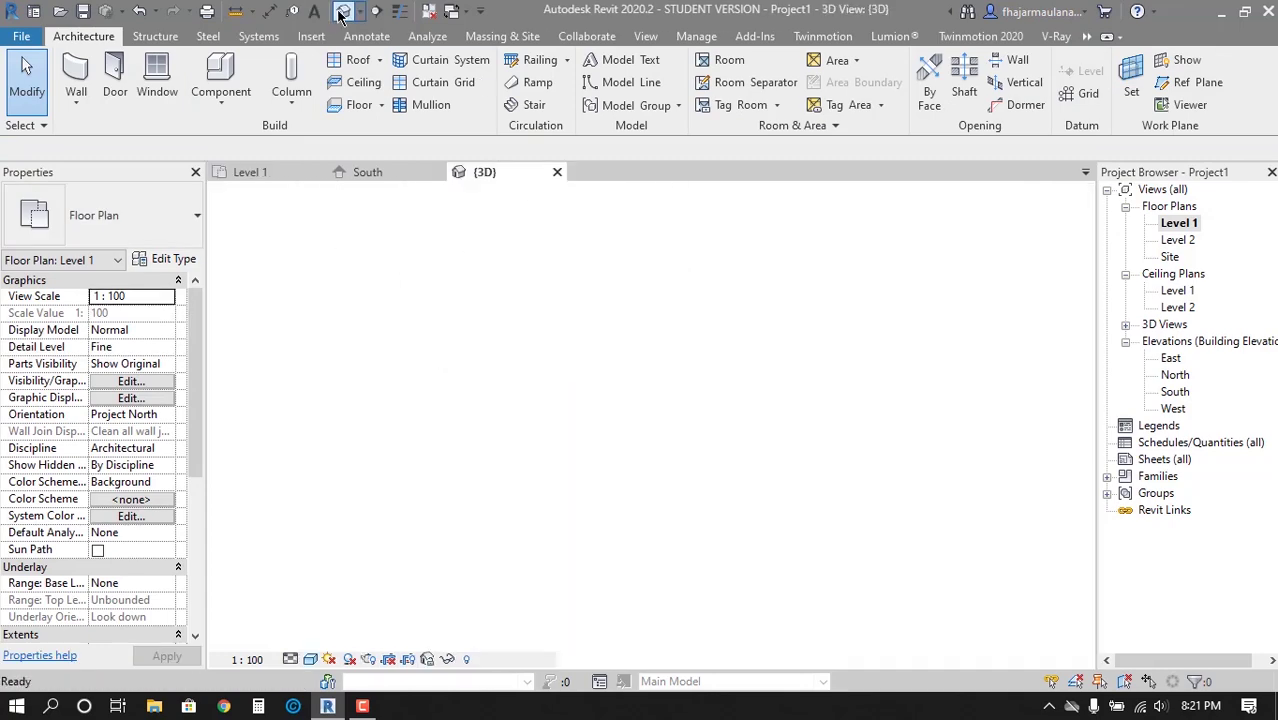
scroll(633, 560, "up", 2)
scroll(636, 573, "up", 2)
scroll(646, 455, "up", 1)
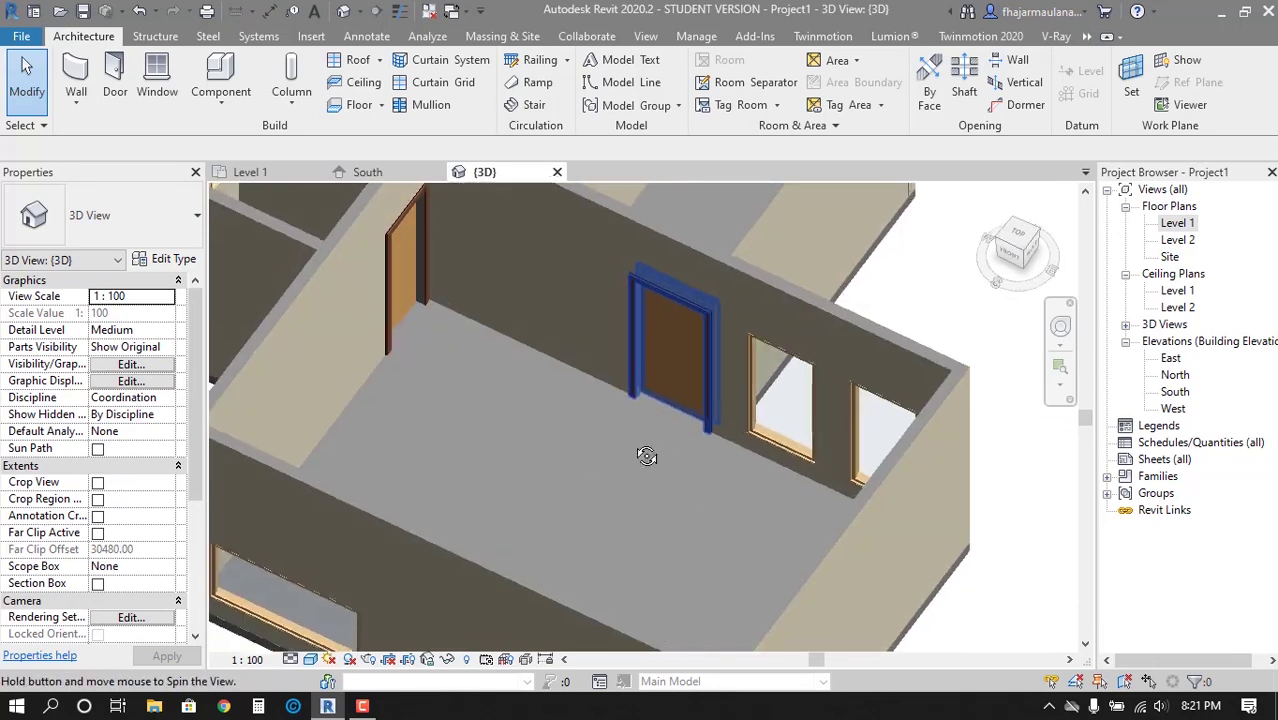
scroll(646, 455, "down", 3)
Return to the Level 1 floor plan with the Annotate tools showing
double_click(1177, 223)
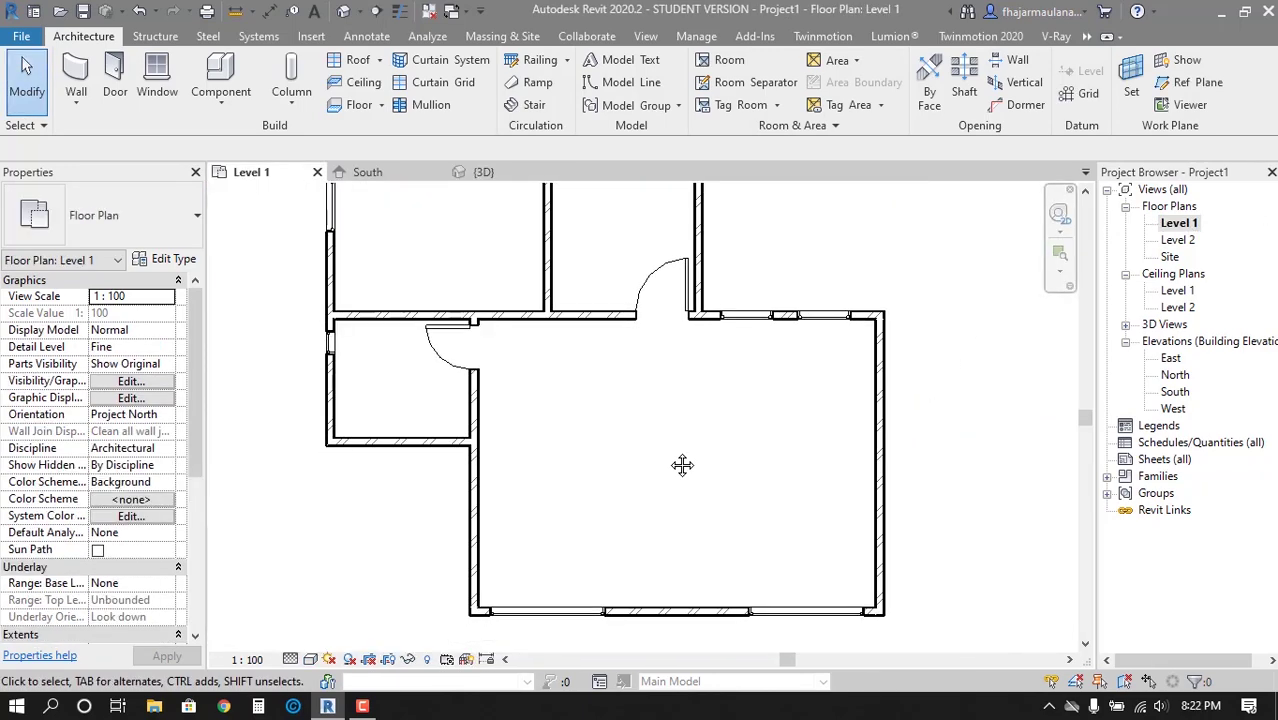
middle_click_drag(681, 465, 579, 519)
scroll(622, 493, "down", 1)
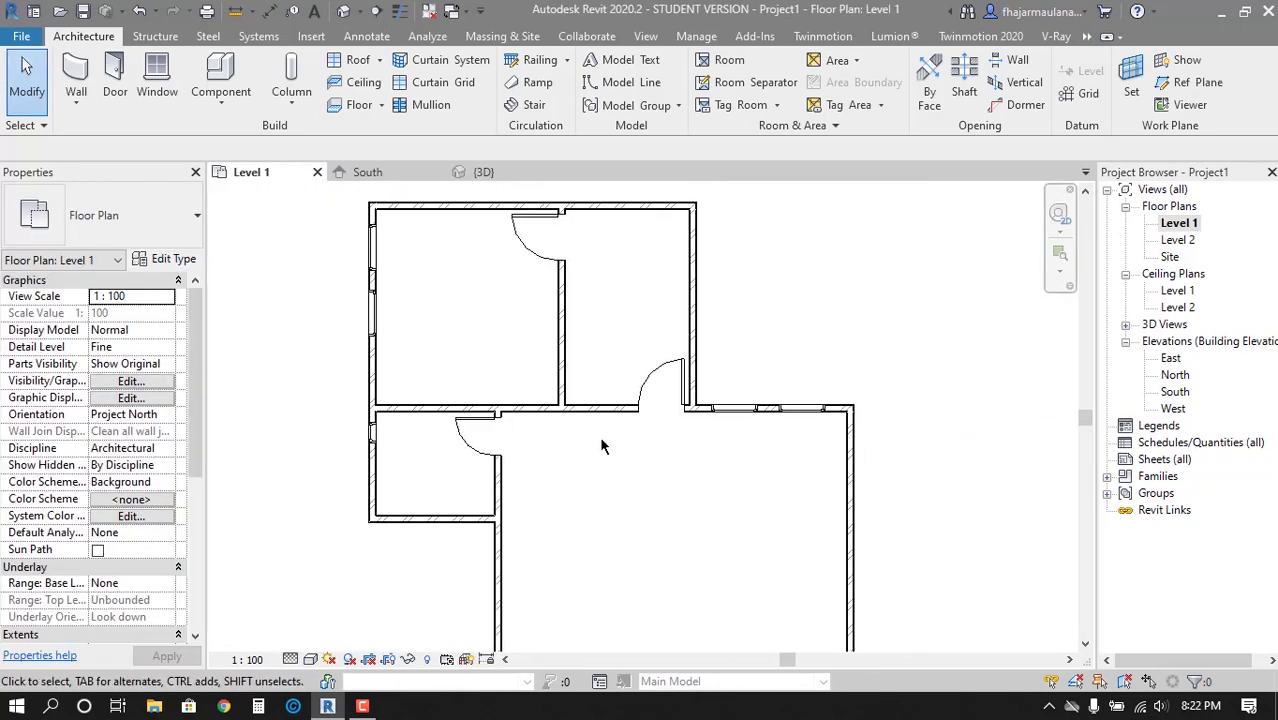
scroll(622, 465, "down", 1)
scroll(613, 467, "up", 2)
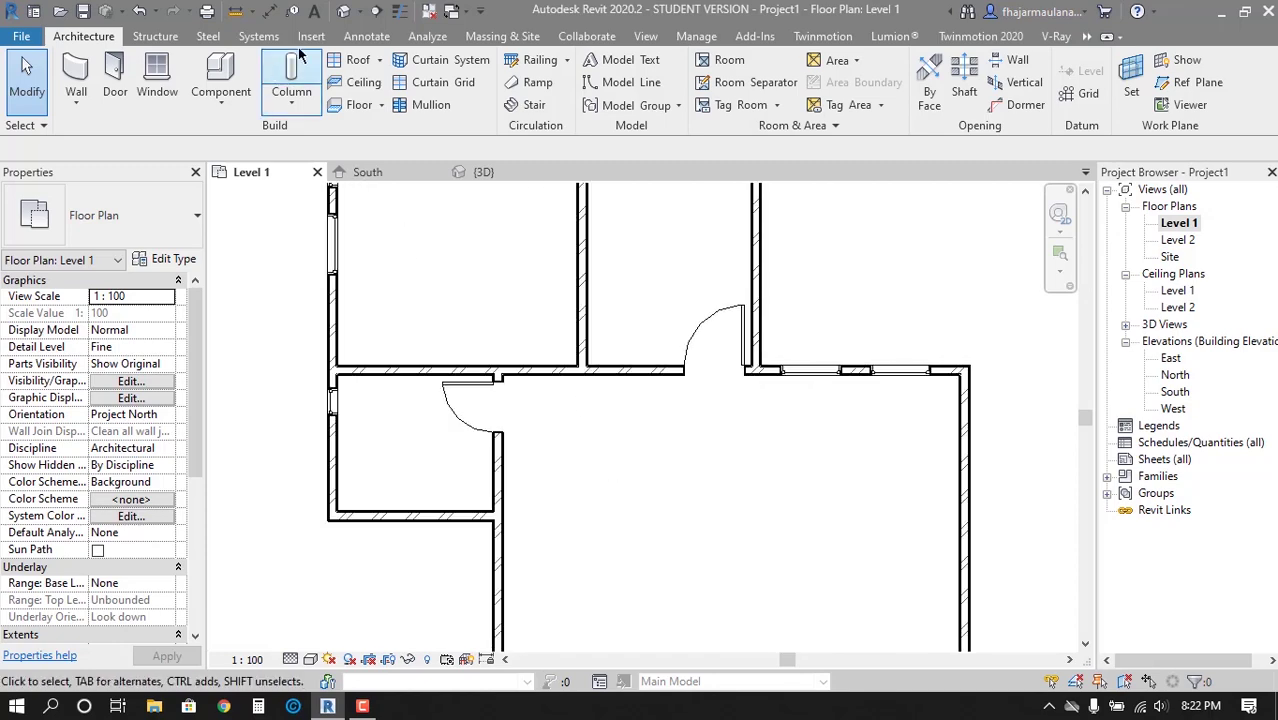
left_click(366, 36)
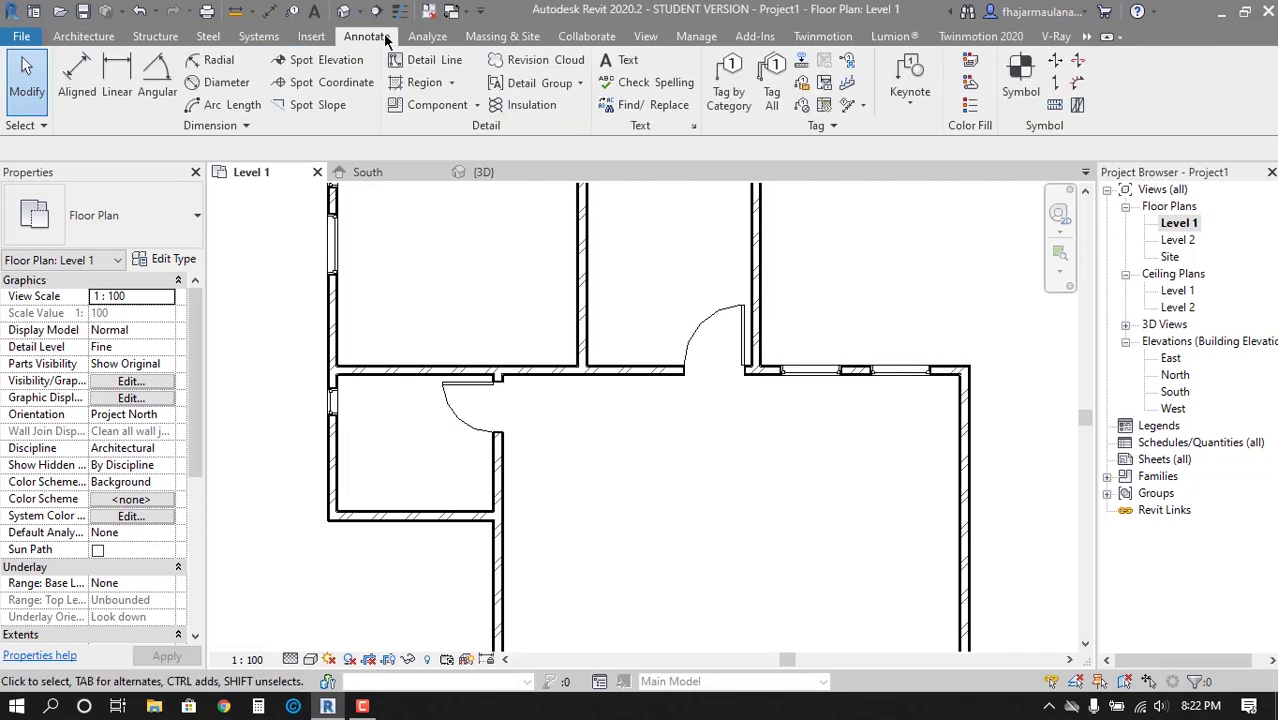
Start an Aligned dimension referencing wall centerlines
left_click(80, 92)
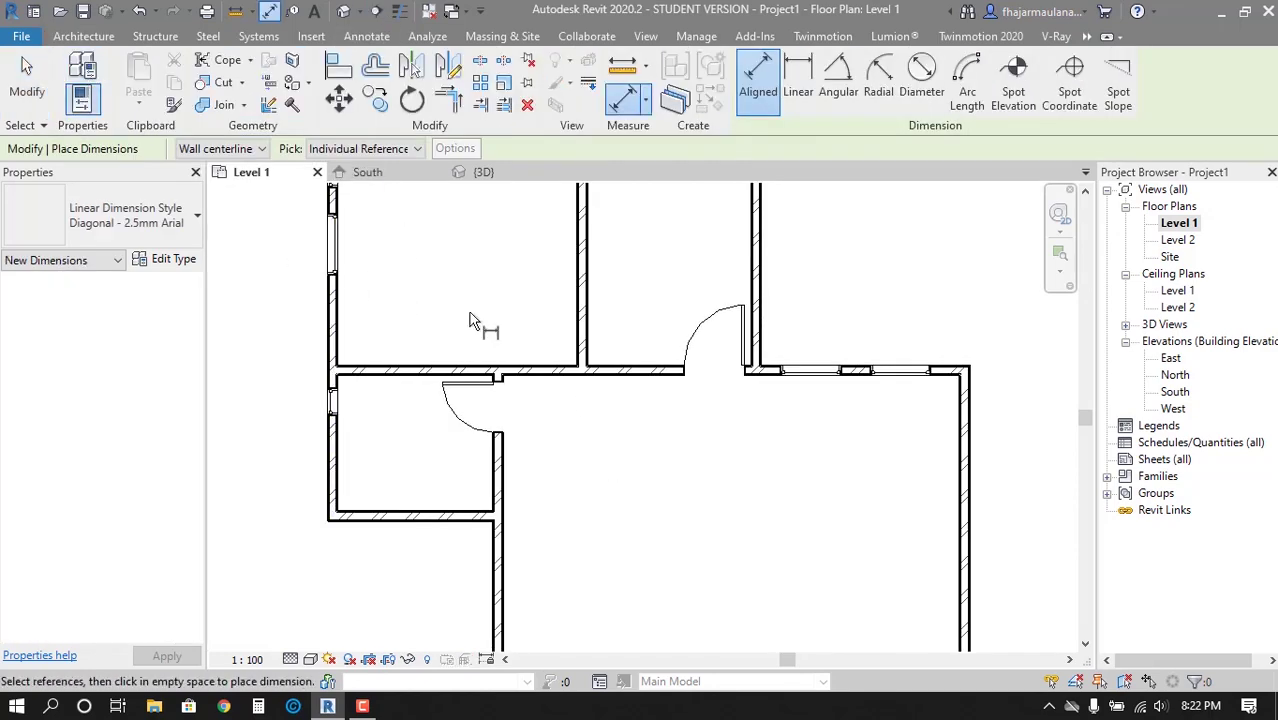
scroll(440, 400, "up", 4)
scroll(390, 333, "up", 1)
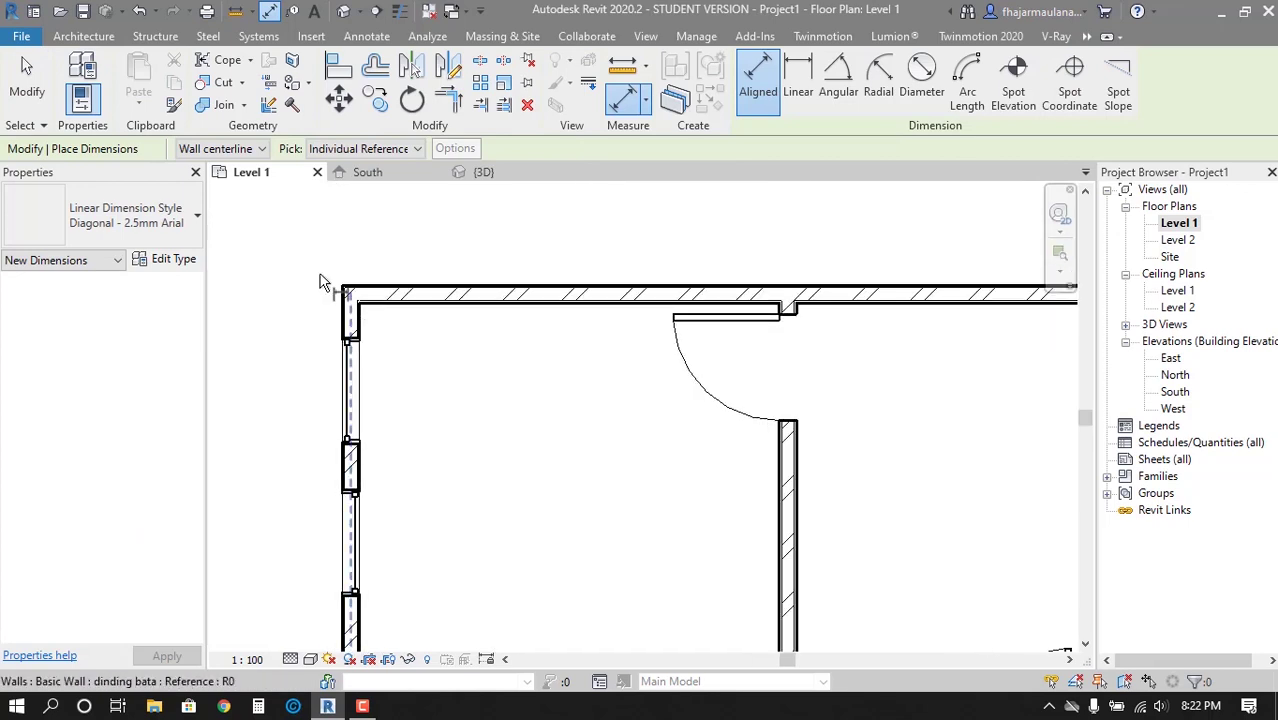
middle_click_drag(320, 281, 341, 311)
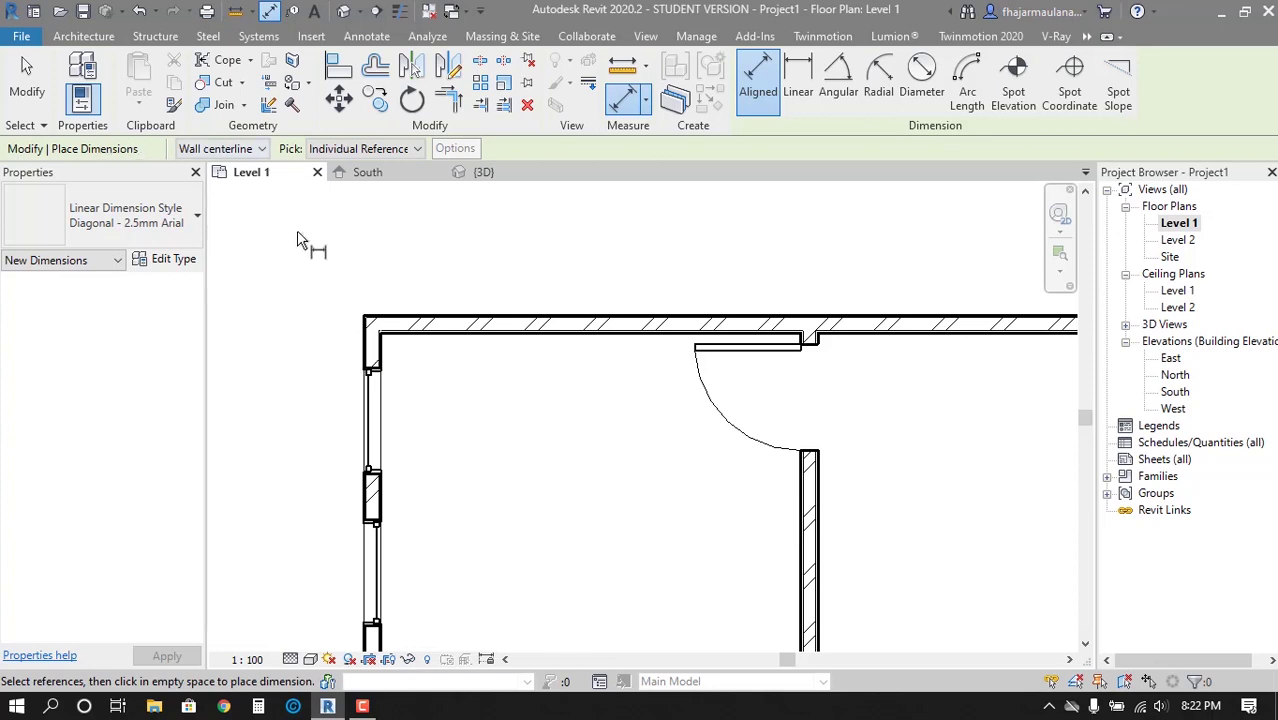
left_click(231, 148)
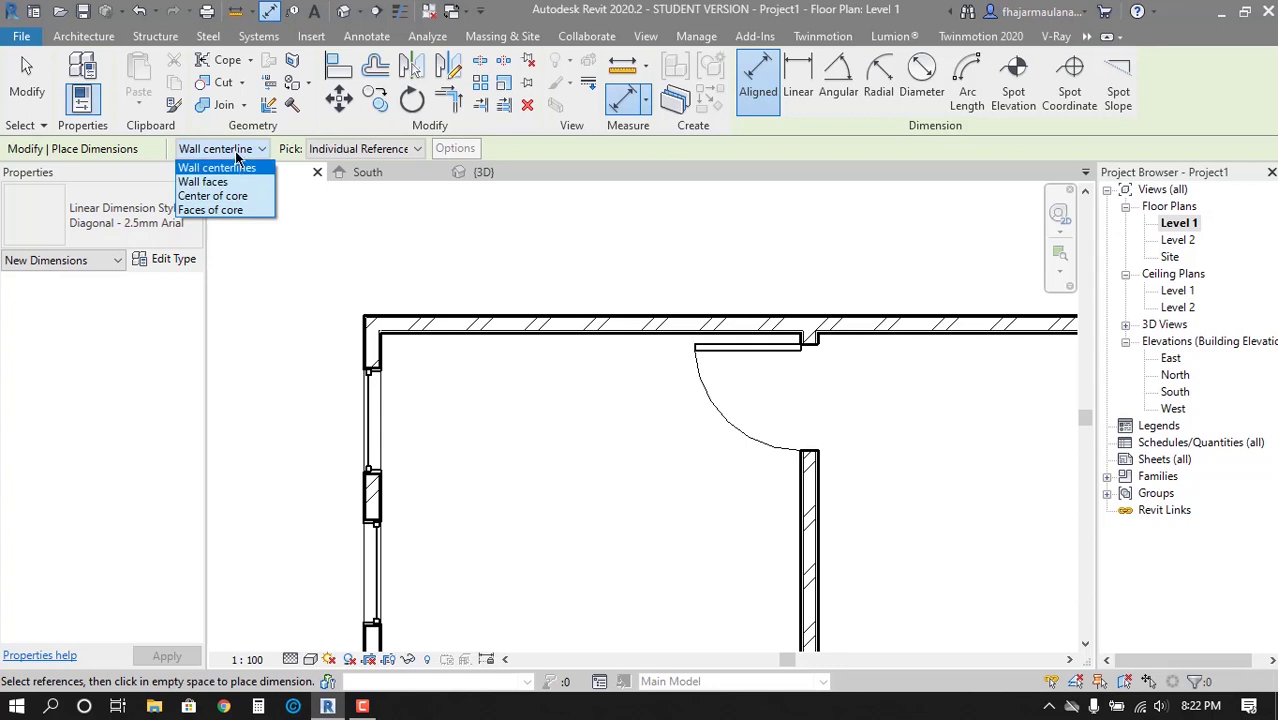
left_click(237, 152)
left_click(237, 152)
left_click(220, 168)
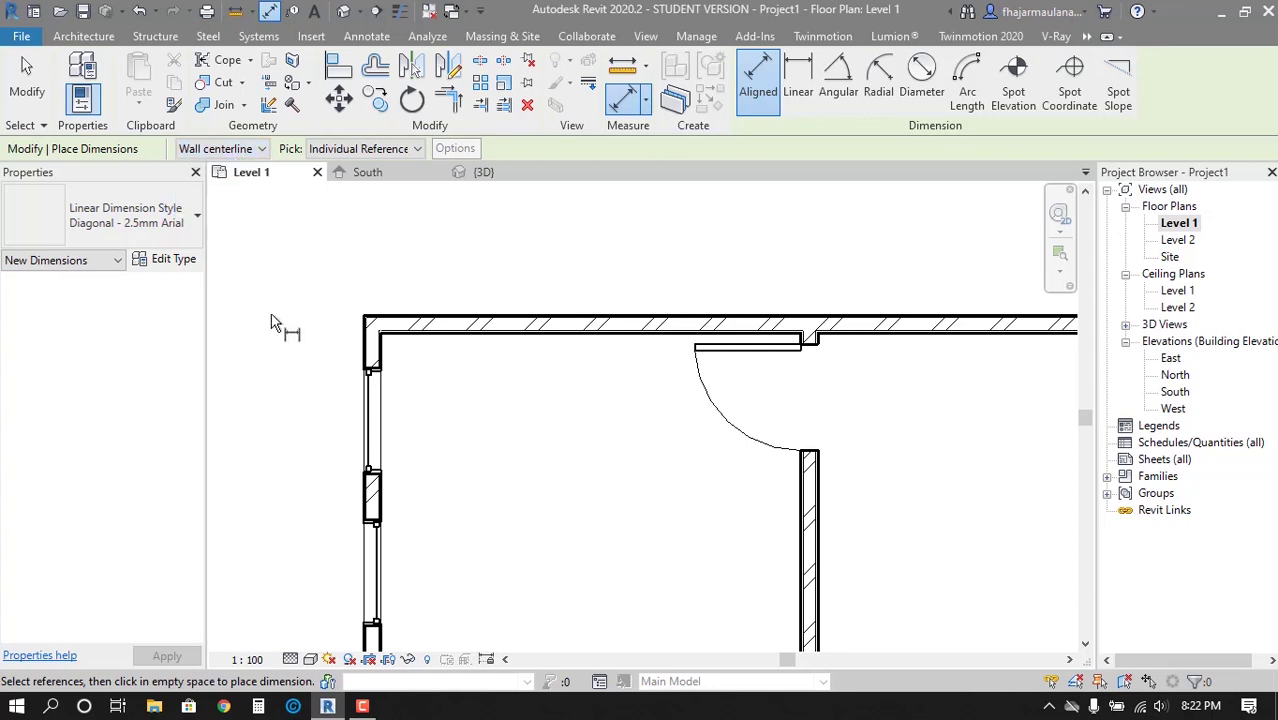
scroll(275, 325, "up", 1)
scroll(388, 380, "up", 1)
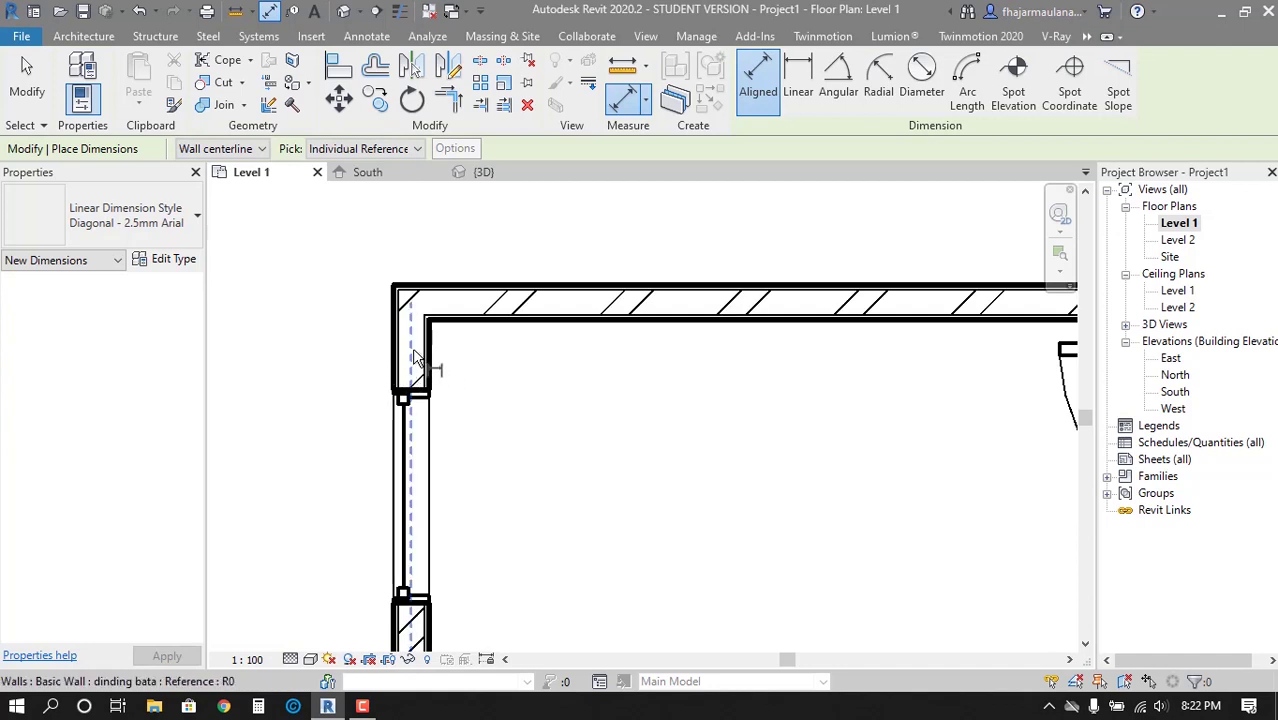
Dimension the left, middle and right walls as a 378/263 chain above the top wall
left_click(416, 357)
scroll(585, 400, "down", 3)
left_click(620, 395)
left_click(885, 385)
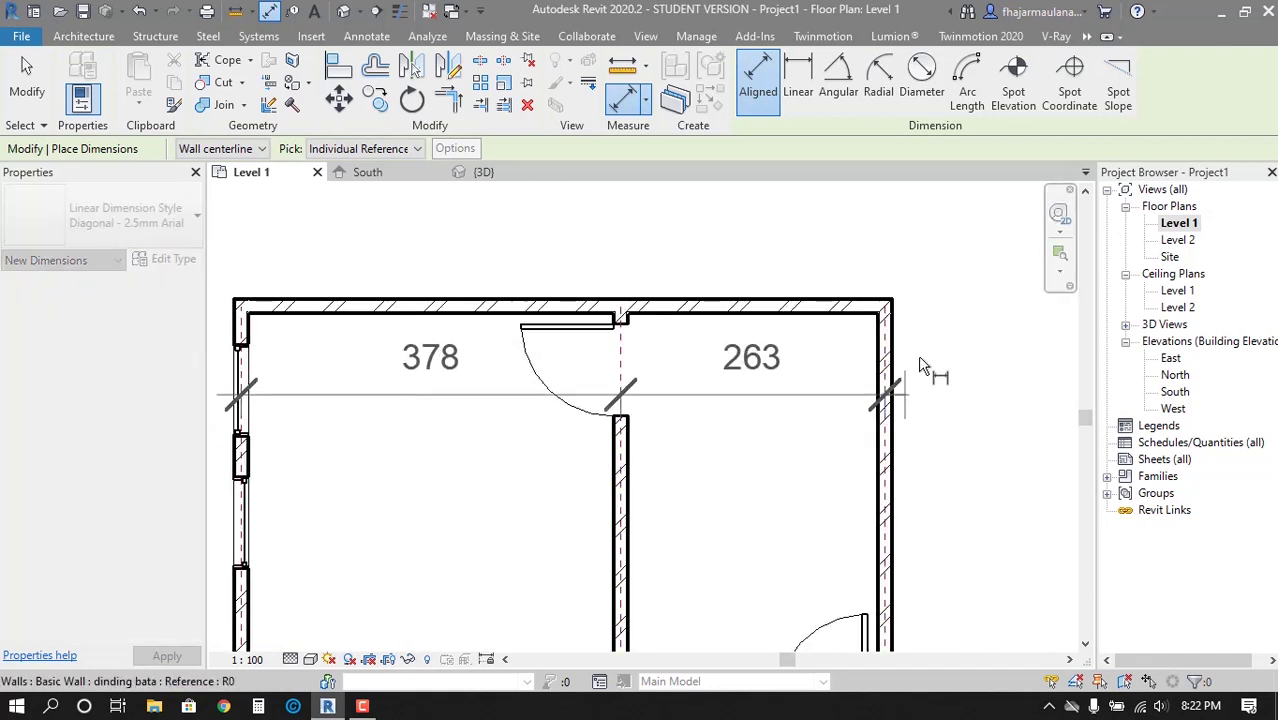
left_click(900, 190)
middle_click_drag(396, 340, 456, 457)
Try to pick the left wall's outer face for a second dimension string
left_click(213, 150)
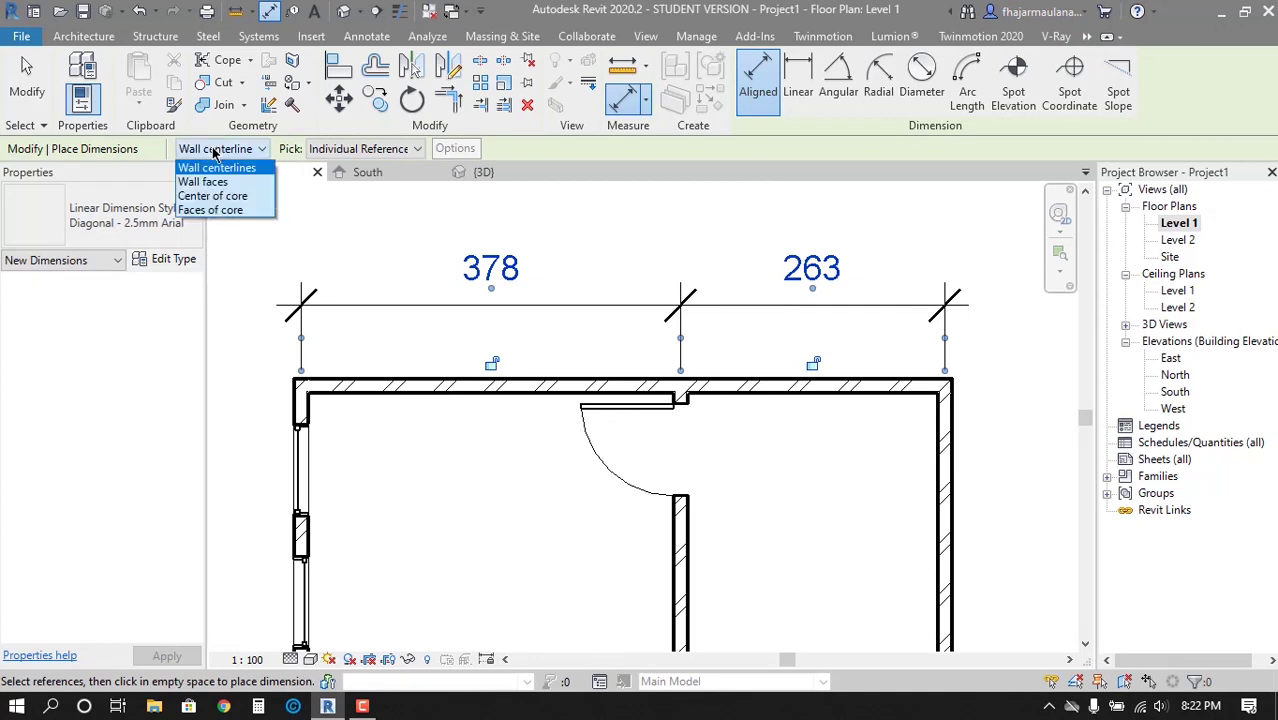
left_click(216, 167)
scroll(405, 371, "up", 4)
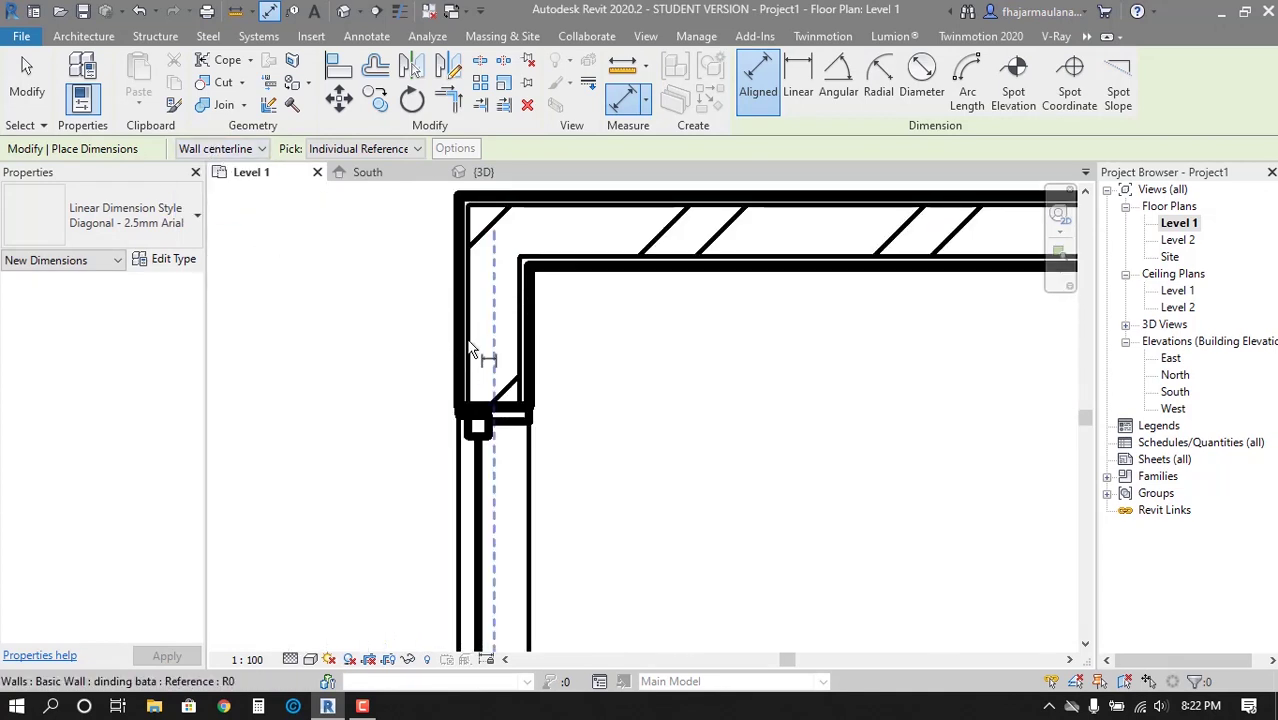
middle_click_drag(412, 362, 408, 392)
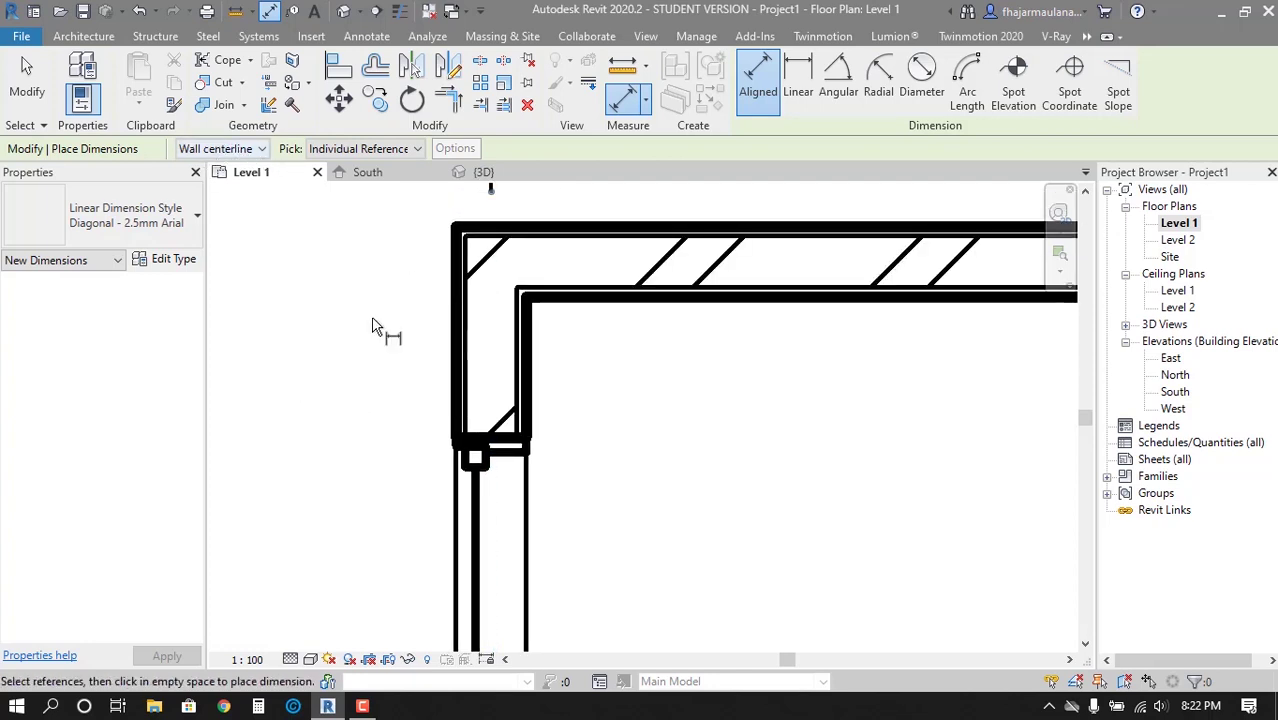
left_click(471, 385)
left_click(471, 385)
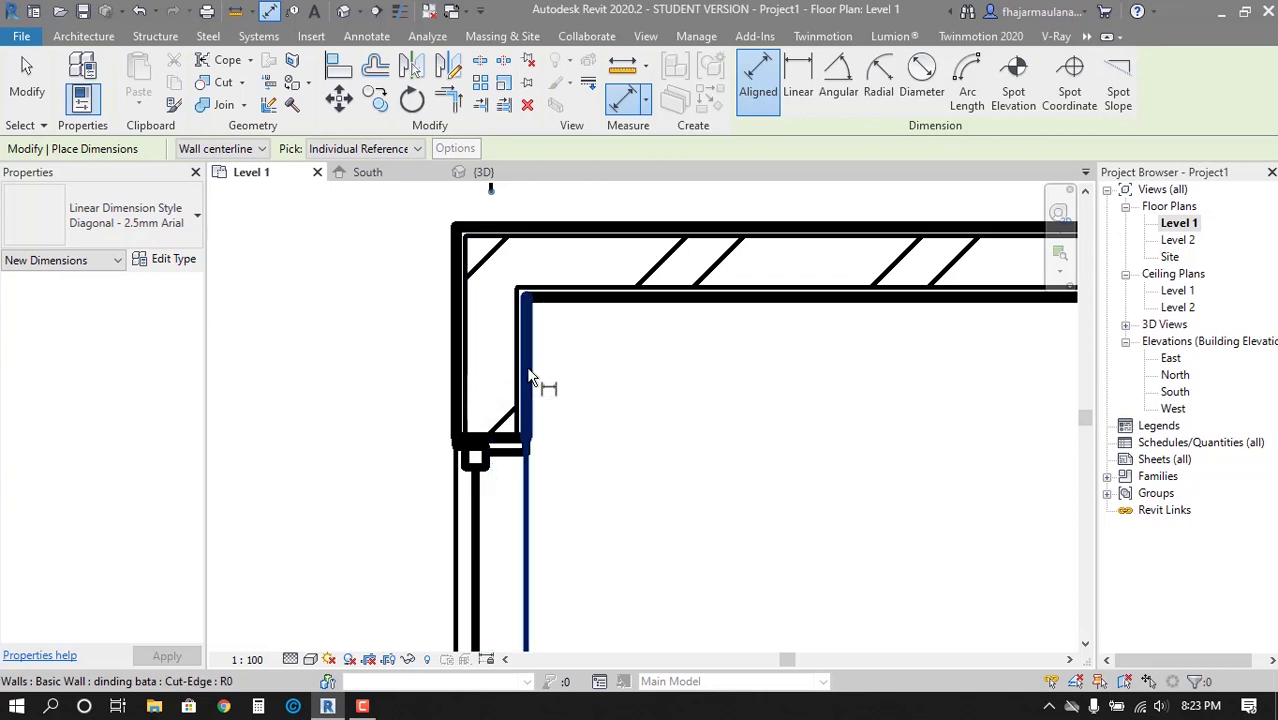
scroll(398, 262, "down", 2)
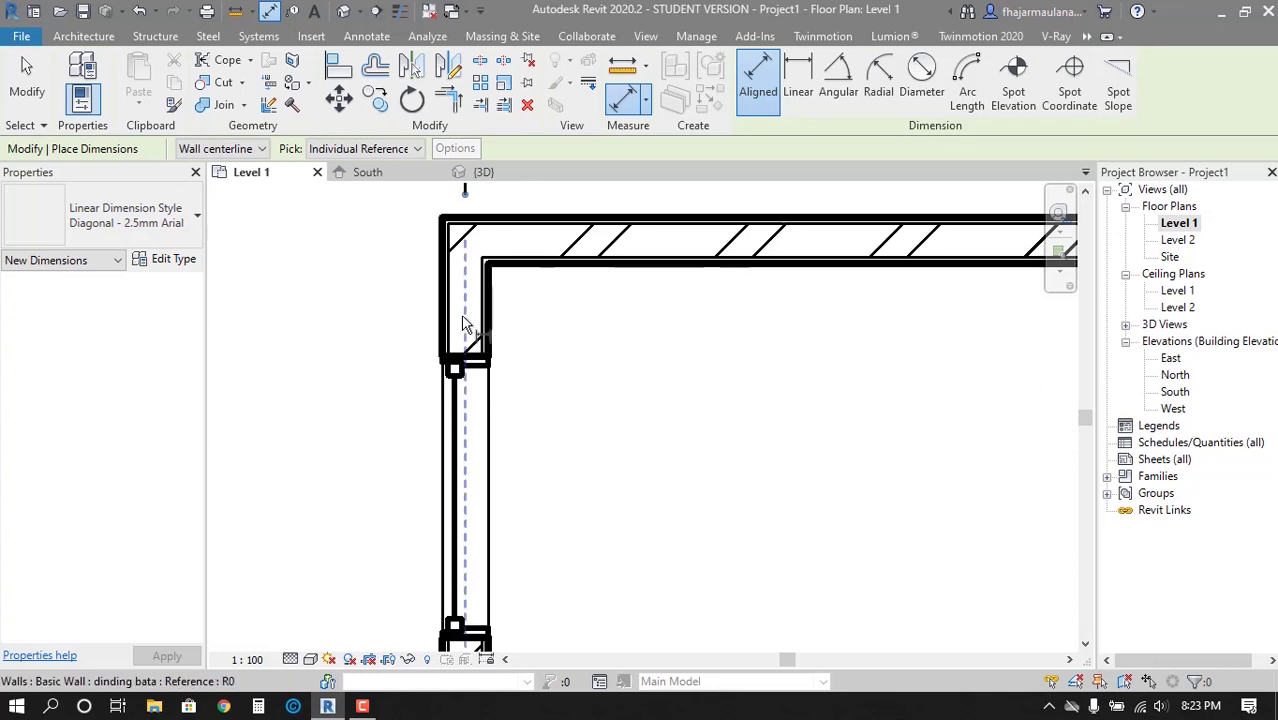
left_click(241, 150)
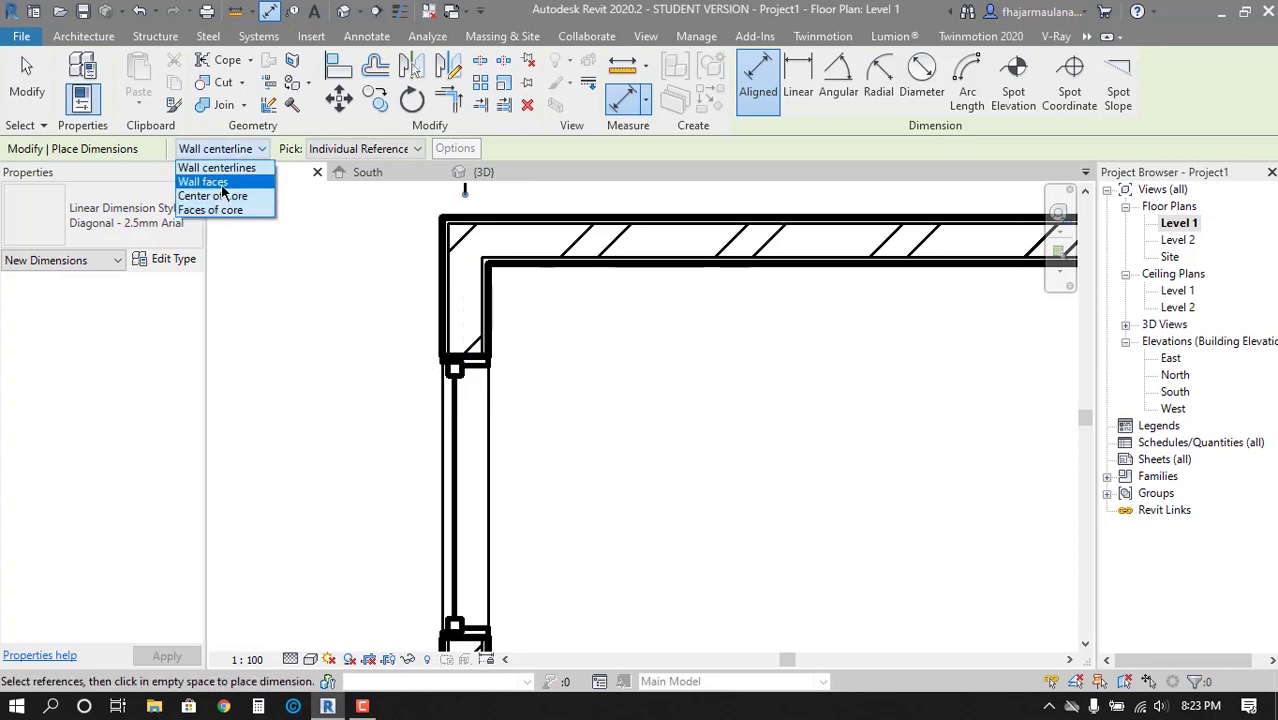
Switch the dimension reference to Wall faces and pick the left wall's outer face
left_click(210, 182)
scroll(455, 305, "down", 2)
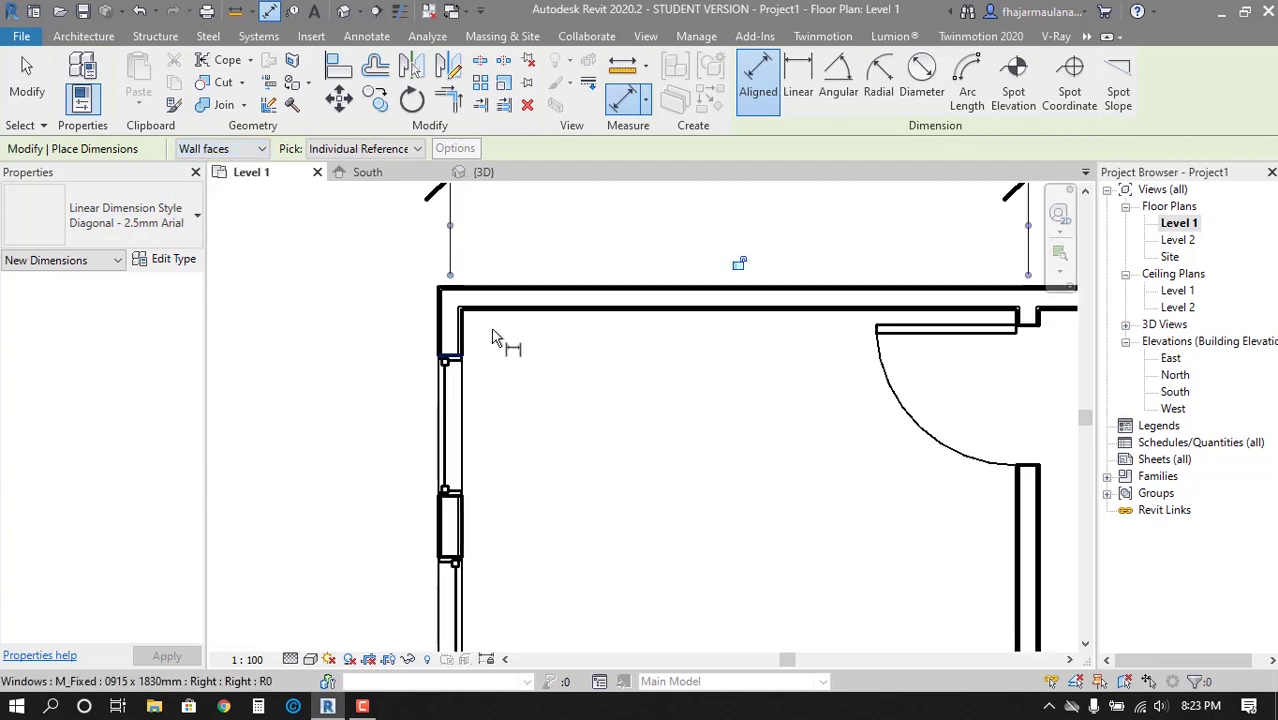
scroll(499, 336, "up", 2)
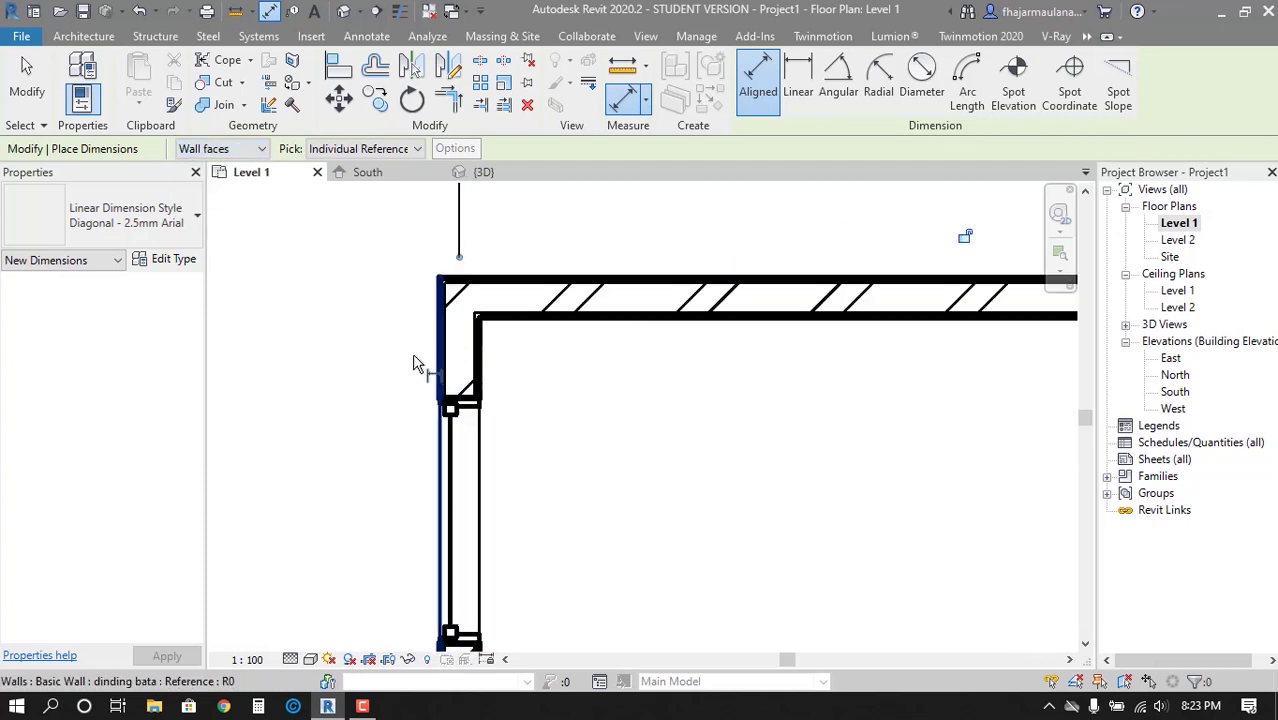
scroll(430, 366, "up", 2)
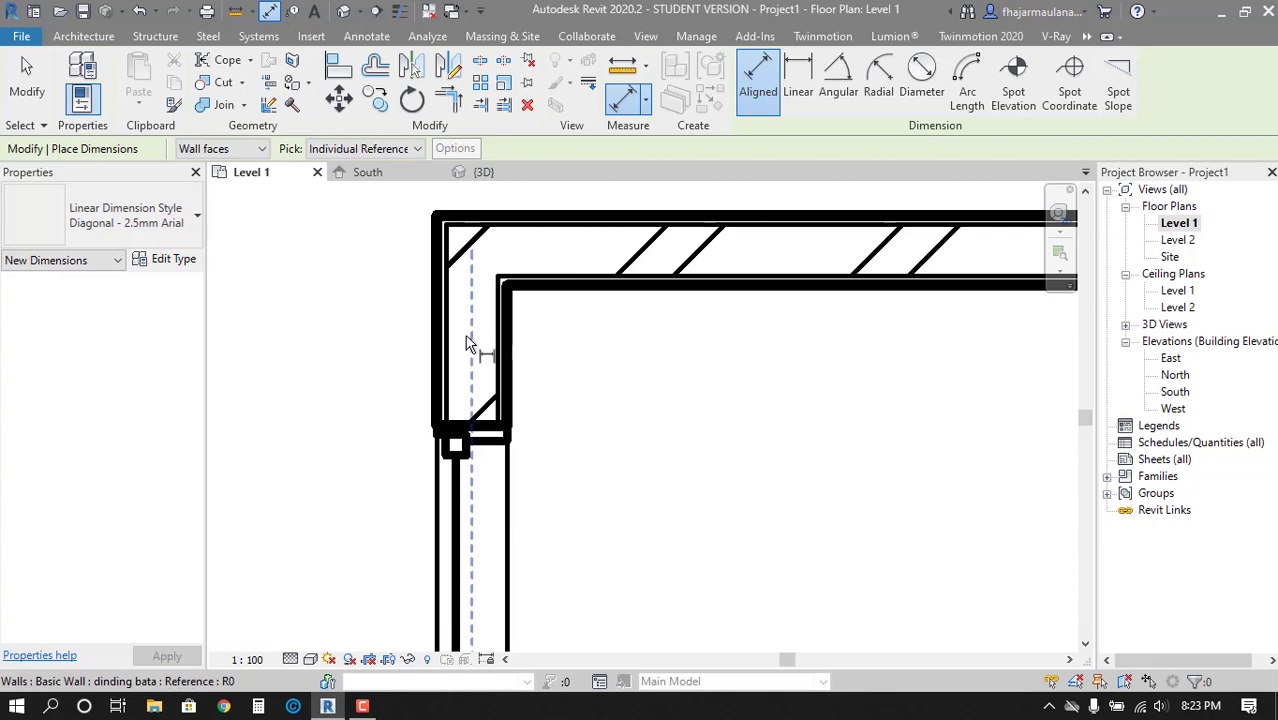
mouse_move(403, 352)
middle_mouse_down()
mouse_move(422, 366)
mouse_move(518, 362)
middle_mouse_up()
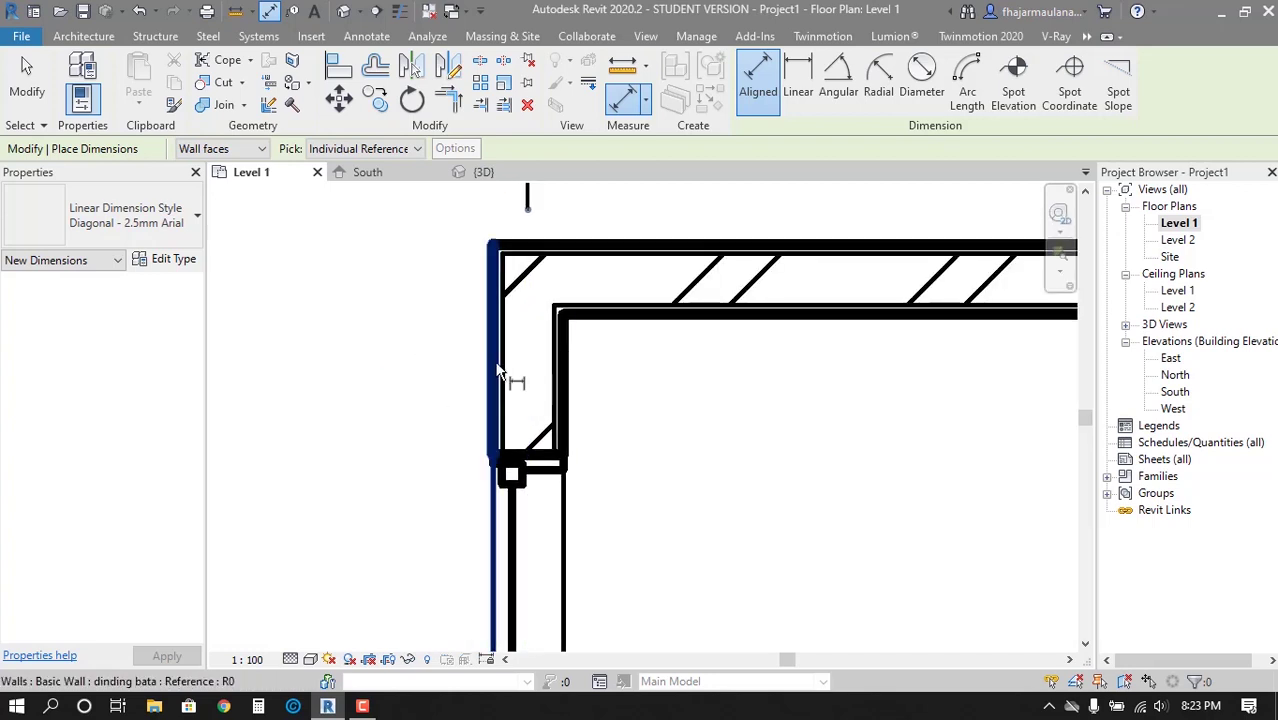
left_click(490, 372)
scroll(640, 400, "down", 3)
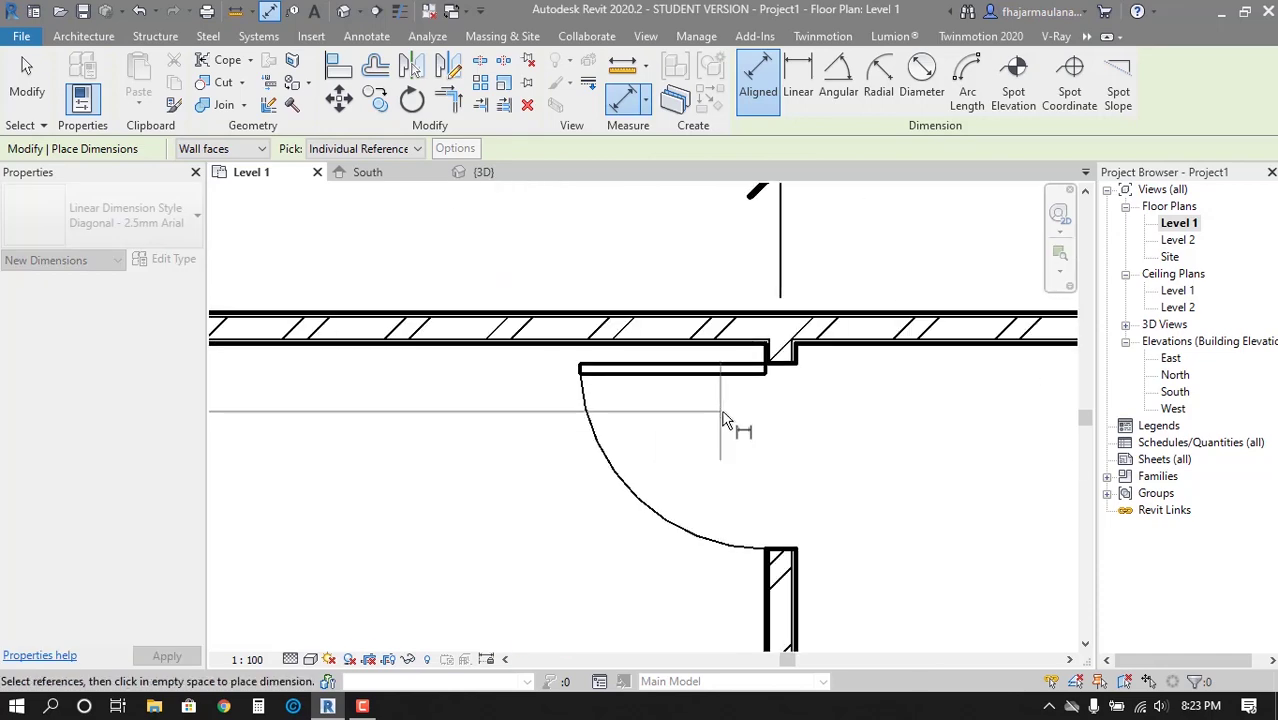
Pick both faces of the middle and right walls, placing the 15, 363, 15, 248, 15 string
left_click(766, 600)
left_click(797, 600)
scroll(700, 550, "down", 2)
scroll(617, 484, "up", 2)
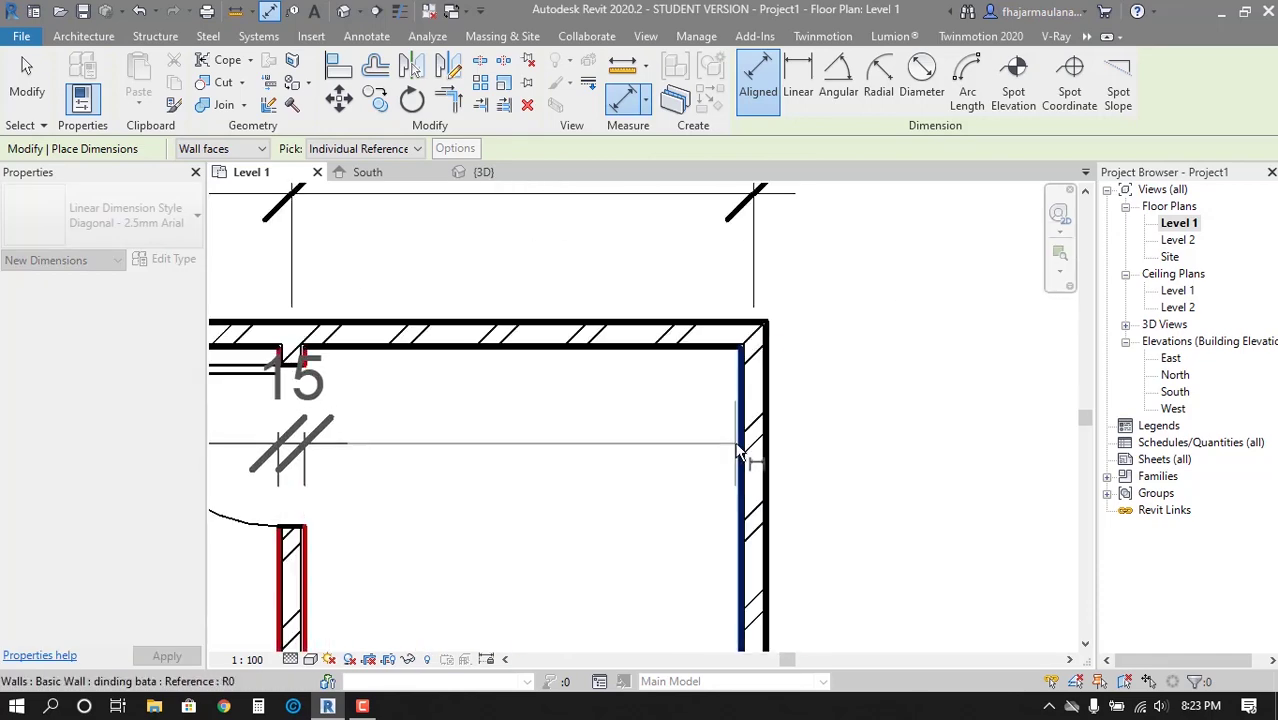
left_click(737, 486)
left_click(762, 486)
scroll(870, 428, "down", 2)
left_click(924, 352)
Move the wall-face dimension string up, just beneath the 378/263 chain
scroll(1013, 357, "down", 1)
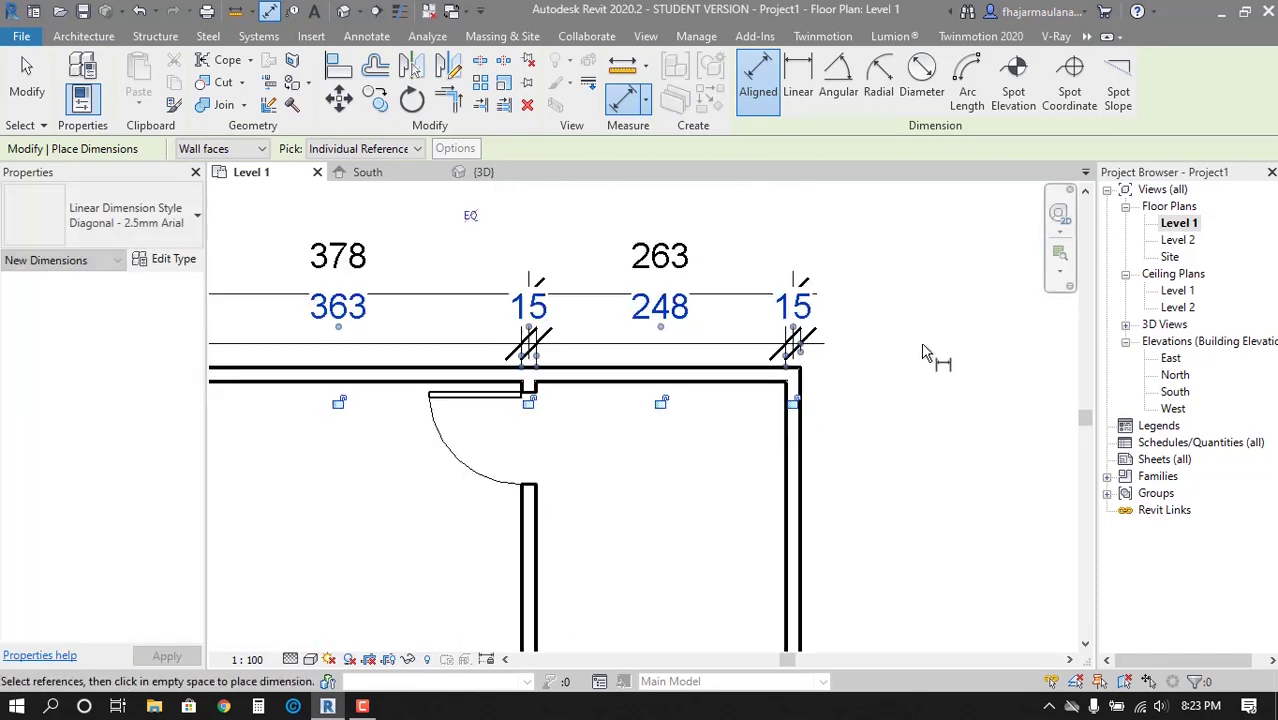
key("Escape")
key("Escape")
scroll(637, 318, "down", 2)
left_click(637, 287)
key("Escape")
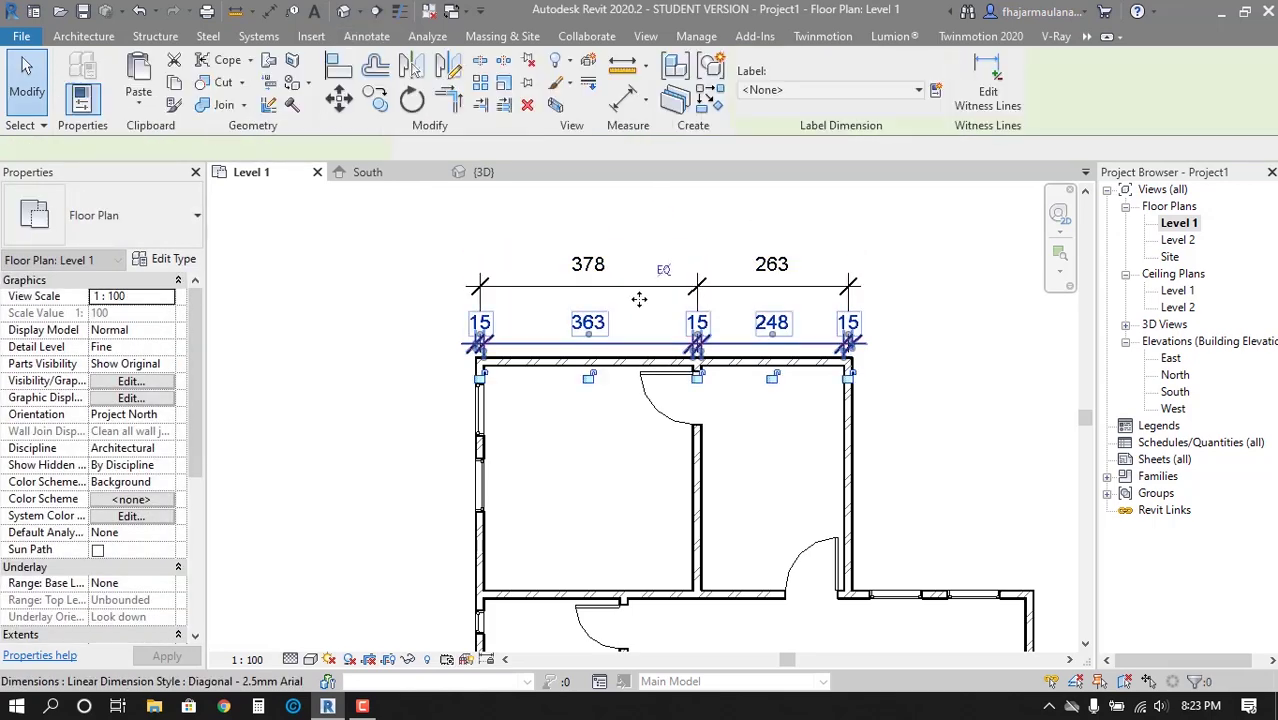
left_click_drag(646, 321, 646, 308)
key("Escape")
scroll(573, 467, "up", 2)
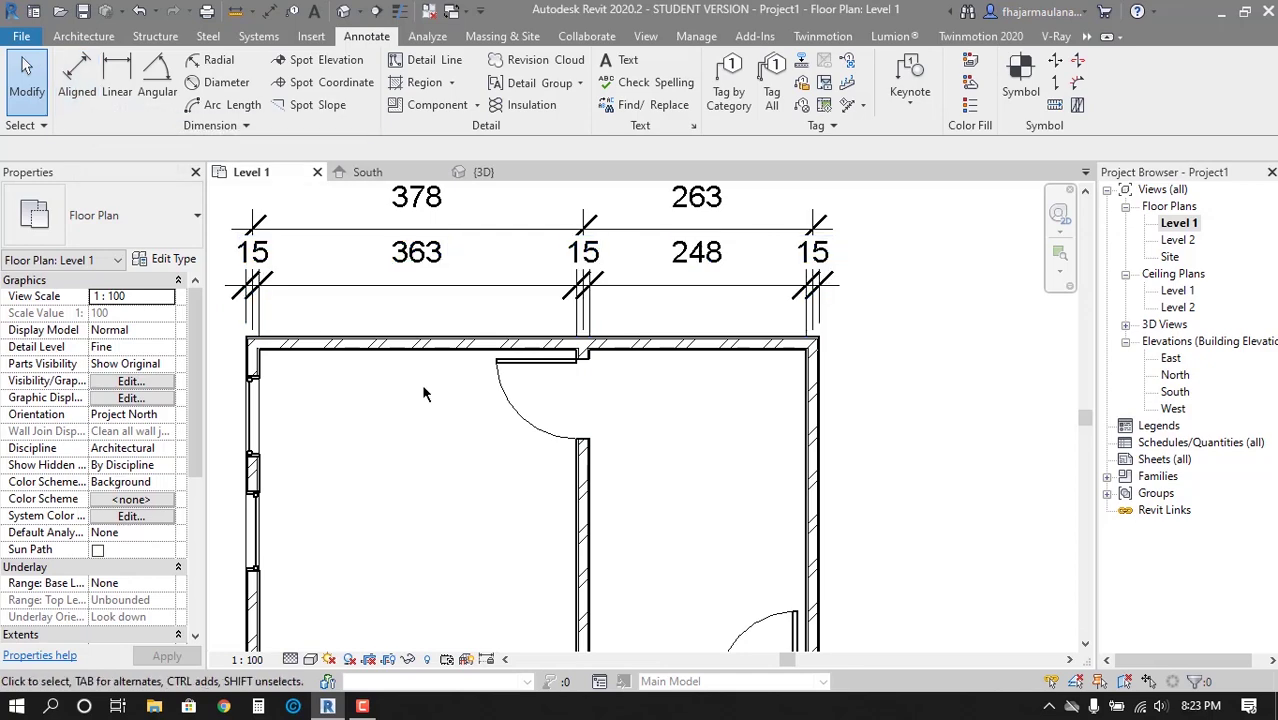
Dimension the right side along wall centrelines with the 405/515 chain
key("d")
key("i")
scroll(770, 440, "up", 2)
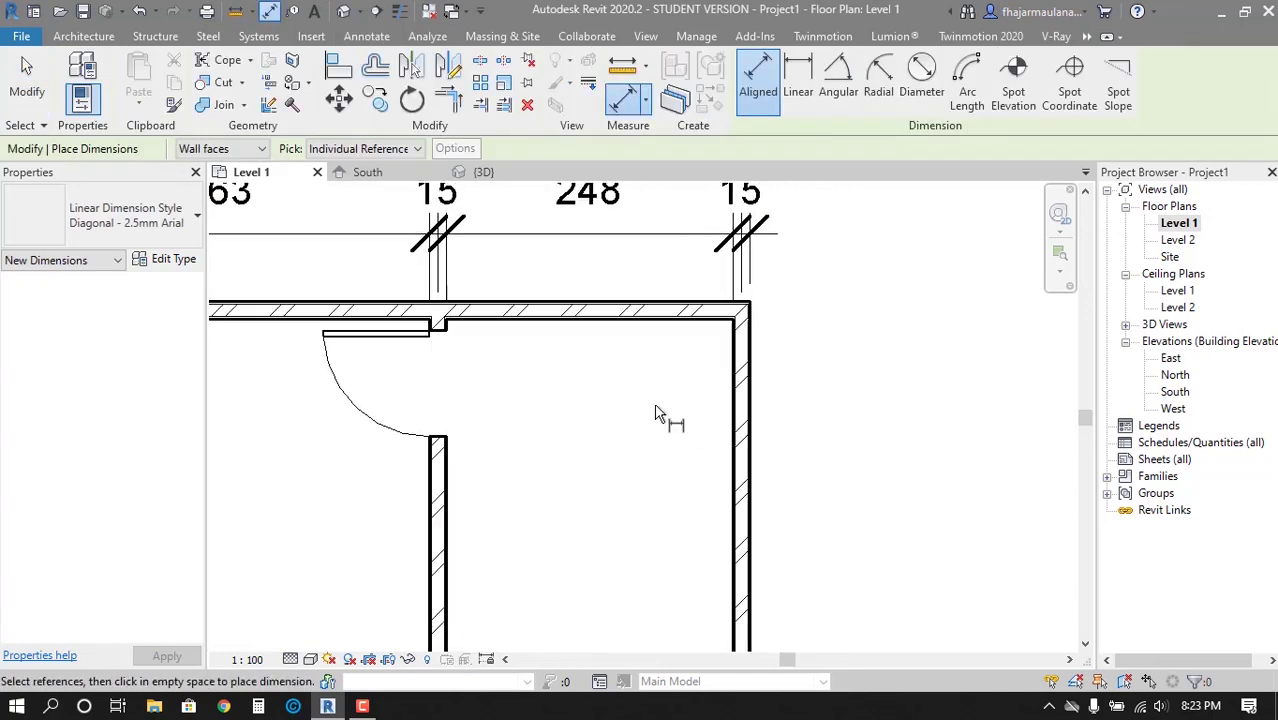
left_click(229, 152)
left_click(217, 168)
scroll(633, 308, "down", 2)
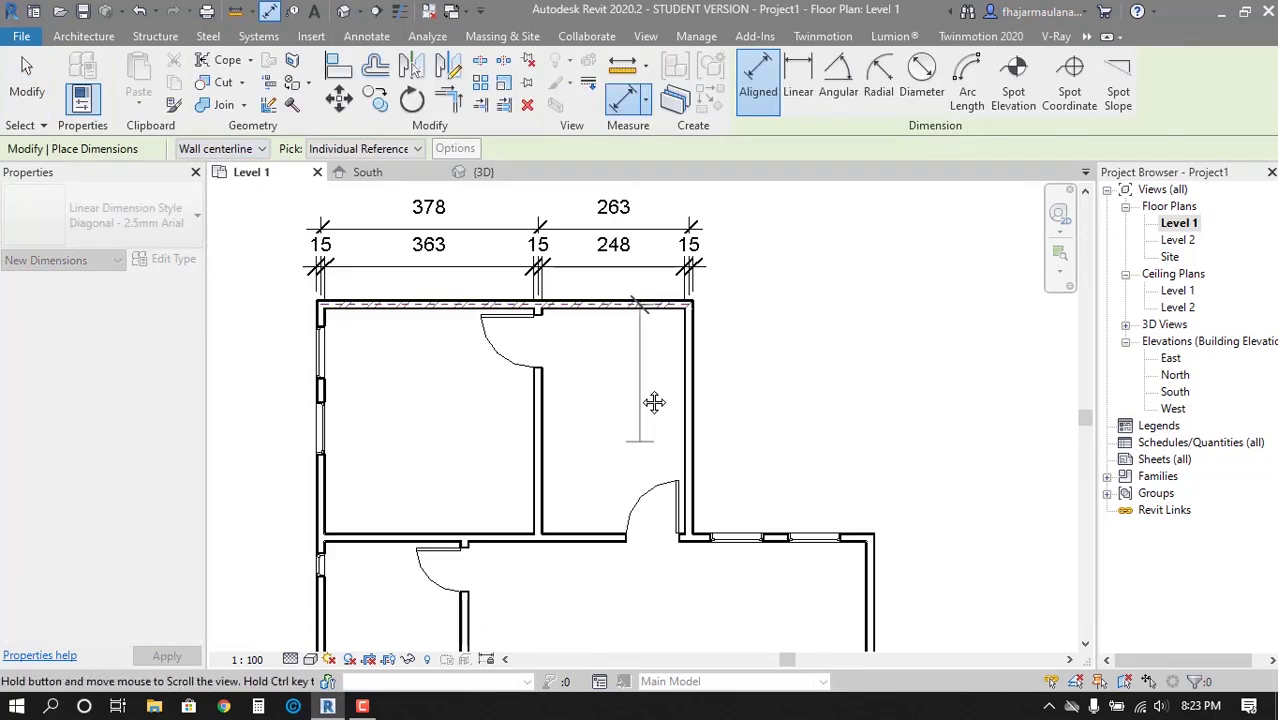
middle_click_drag(656, 399, 614, 295)
scroll(614, 295, "down", 2)
left_click(756, 556)
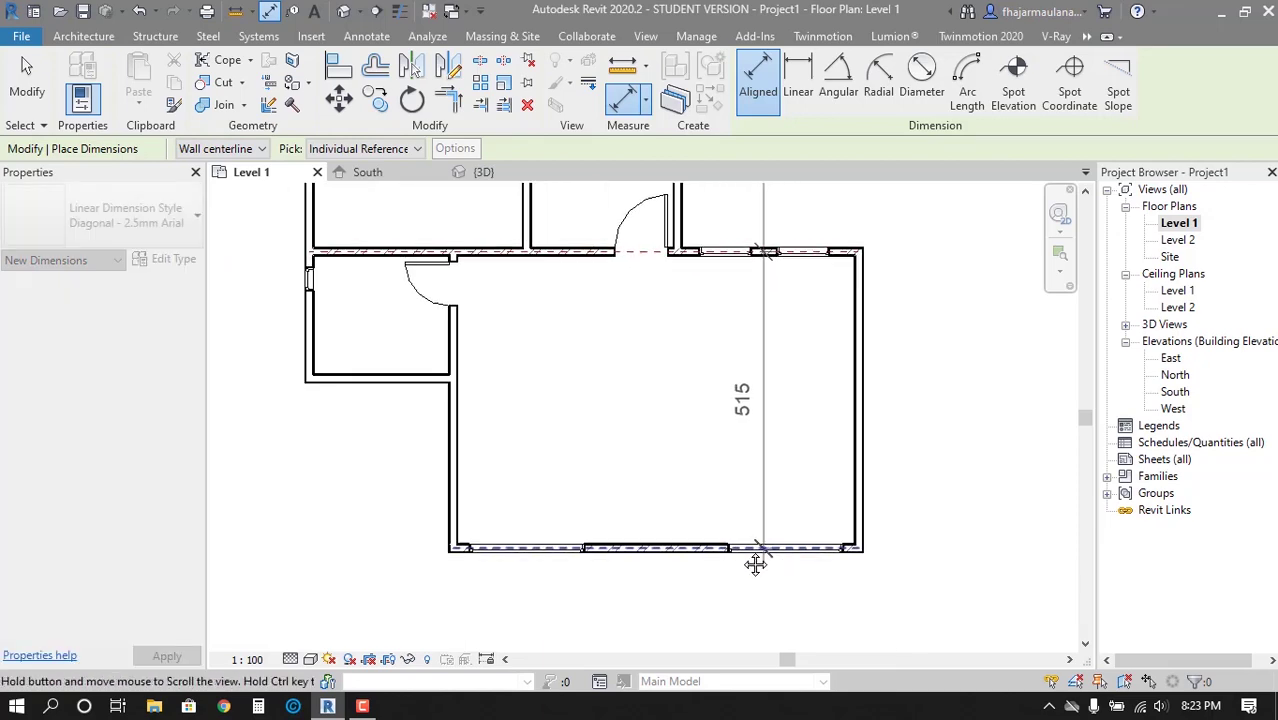
left_click(835, 500)
middle_click_drag(702, 411, 720, 531)
Add a 390/500 wall-face dimension chain on the right side of the plan
left_click(222, 148)
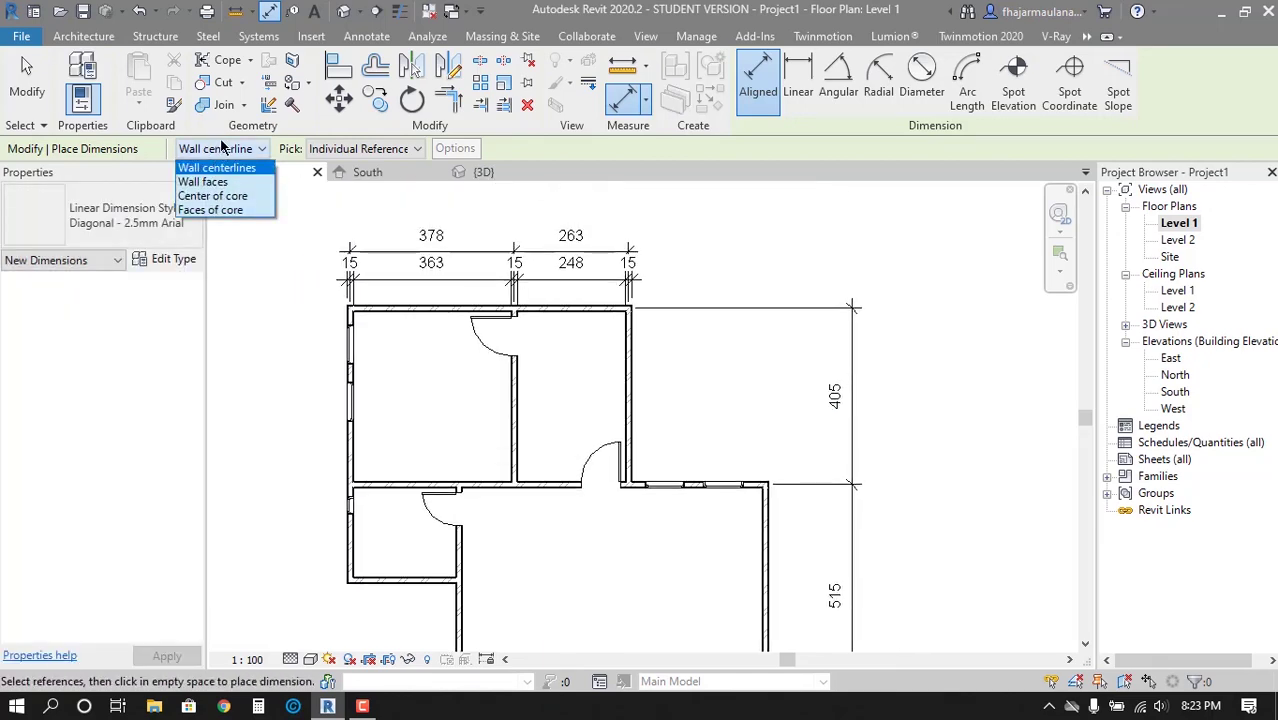
left_click(228, 186)
scroll(551, 280, "up", 3)
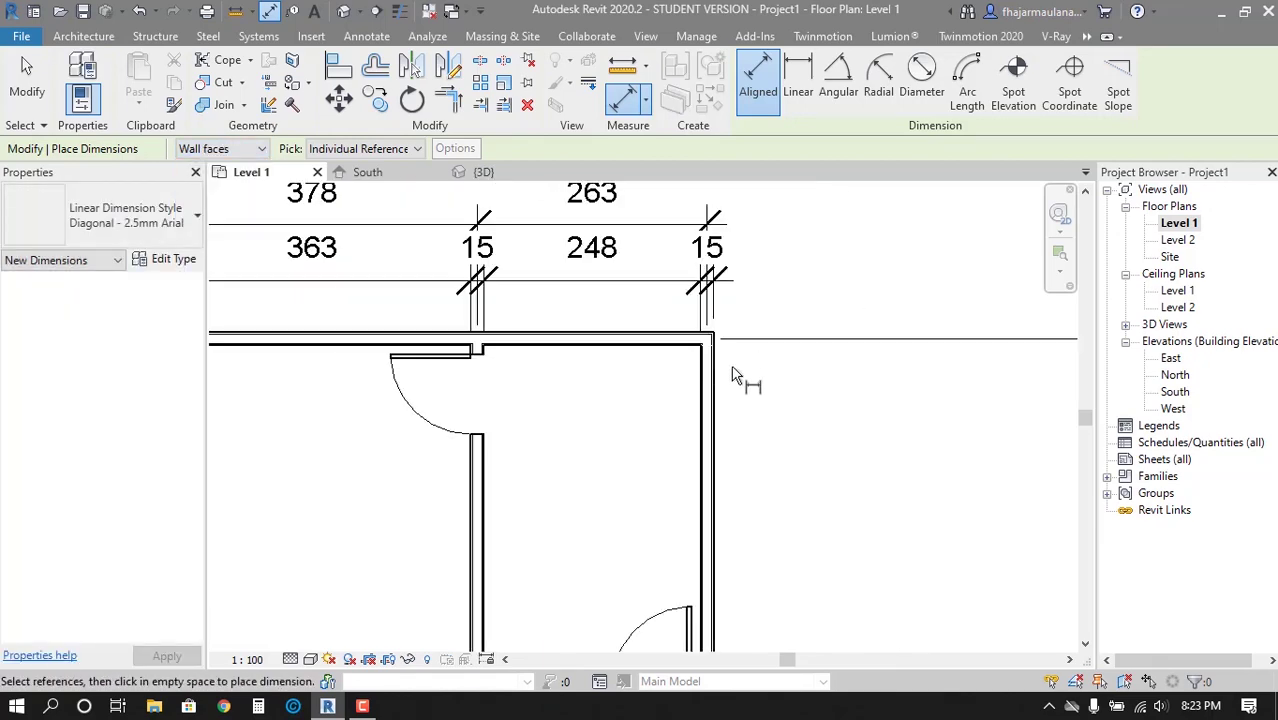
left_click(668, 335)
scroll(668, 335, "up", 2)
middle_click_drag(590, 337, 639, 177)
scroll(830, 410, "up", 2)
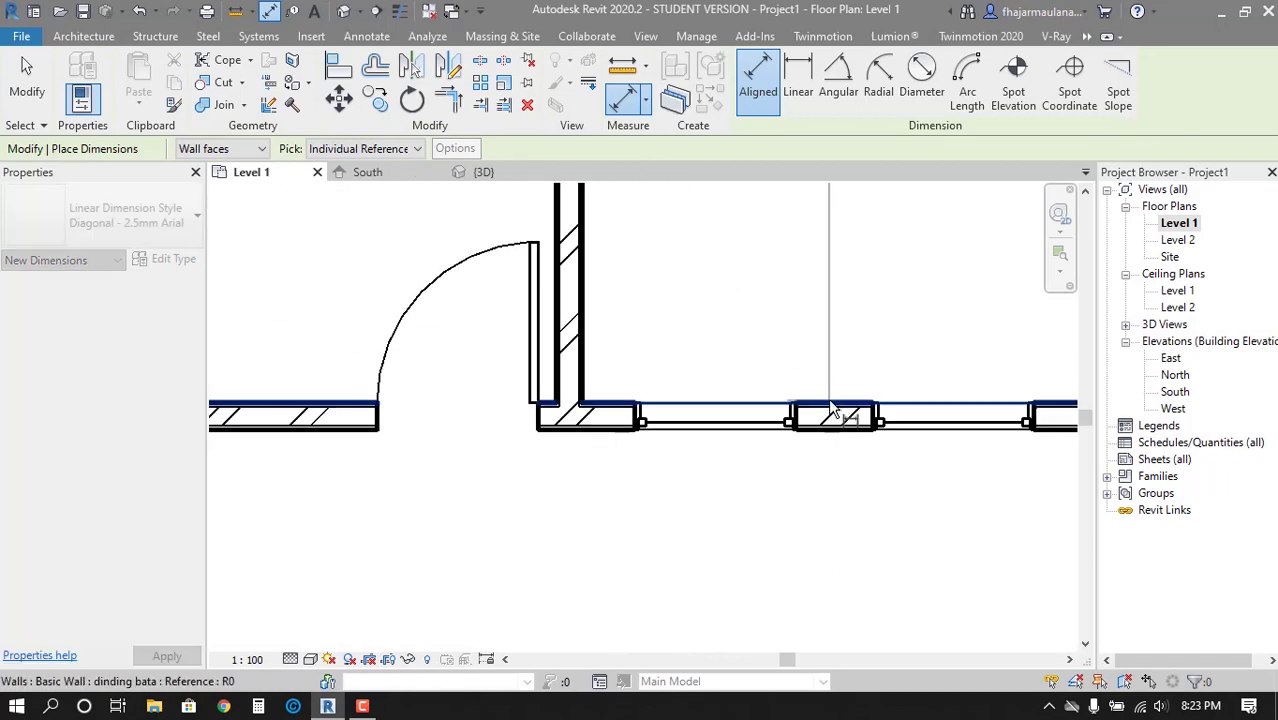
scroll(830, 410, "down", 1)
scroll(785, 432, "down", 1)
scroll(565, 437, "up", 2)
scroll(467, 413, "up", 1)
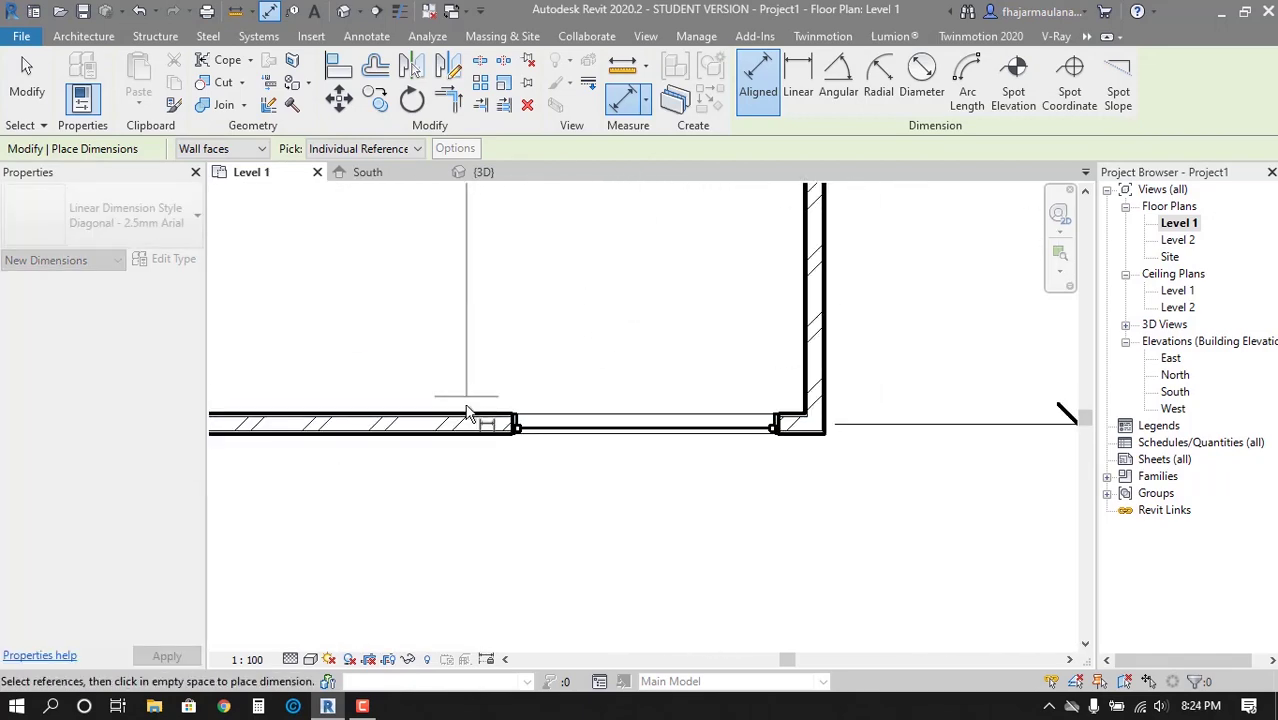
left_click(467, 413)
scroll(465, 420, "down", 1)
scroll(457, 428, "down", 2)
left_click(614, 556)
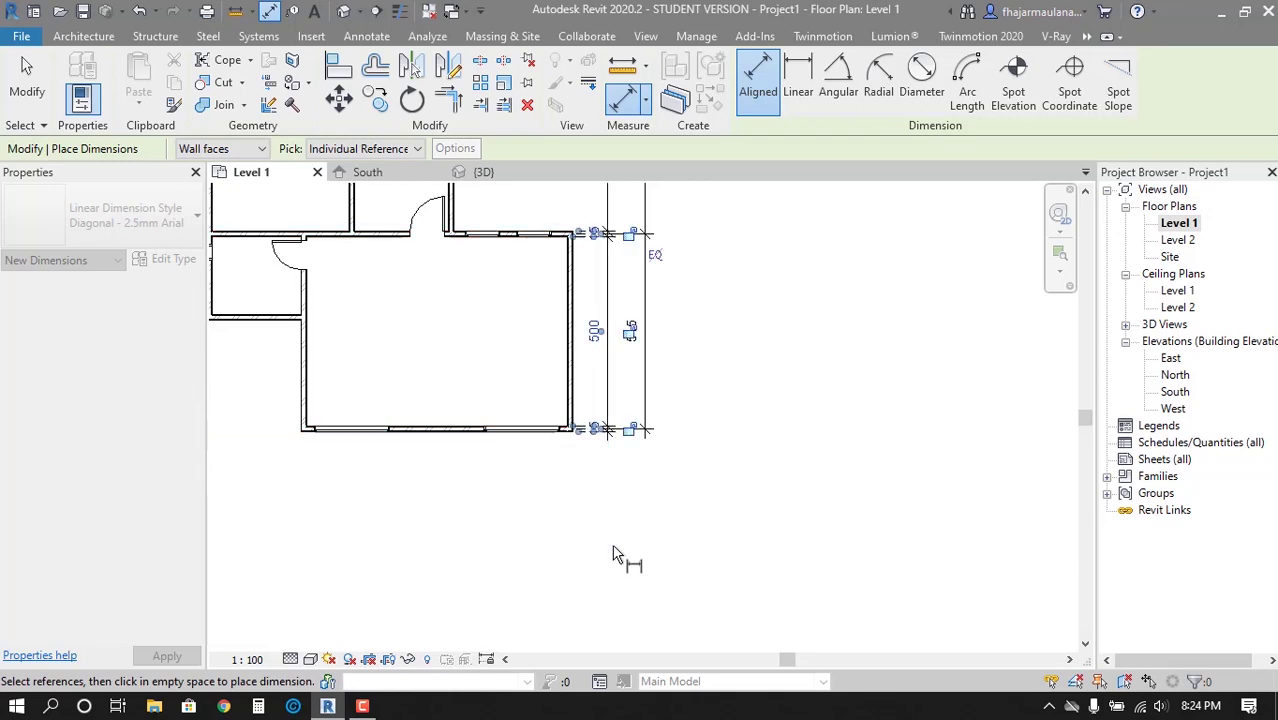
scroll(560, 500, "down", 1)
middle_click_drag(542, 485, 697, 487)
Pick left-room wall centrelines for the left-side dimensions, then reframe the whole plan
left_click(255, 149)
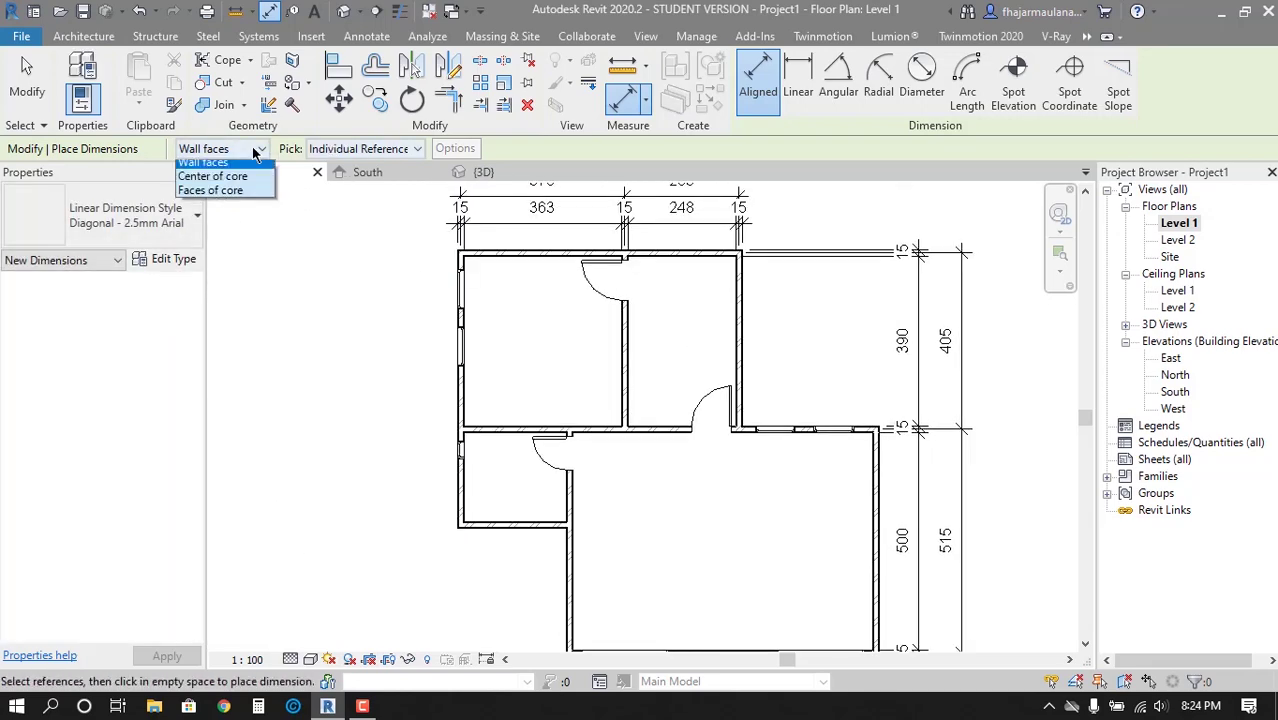
left_click(215, 165)
middle_click_drag(524, 496, 519, 489)
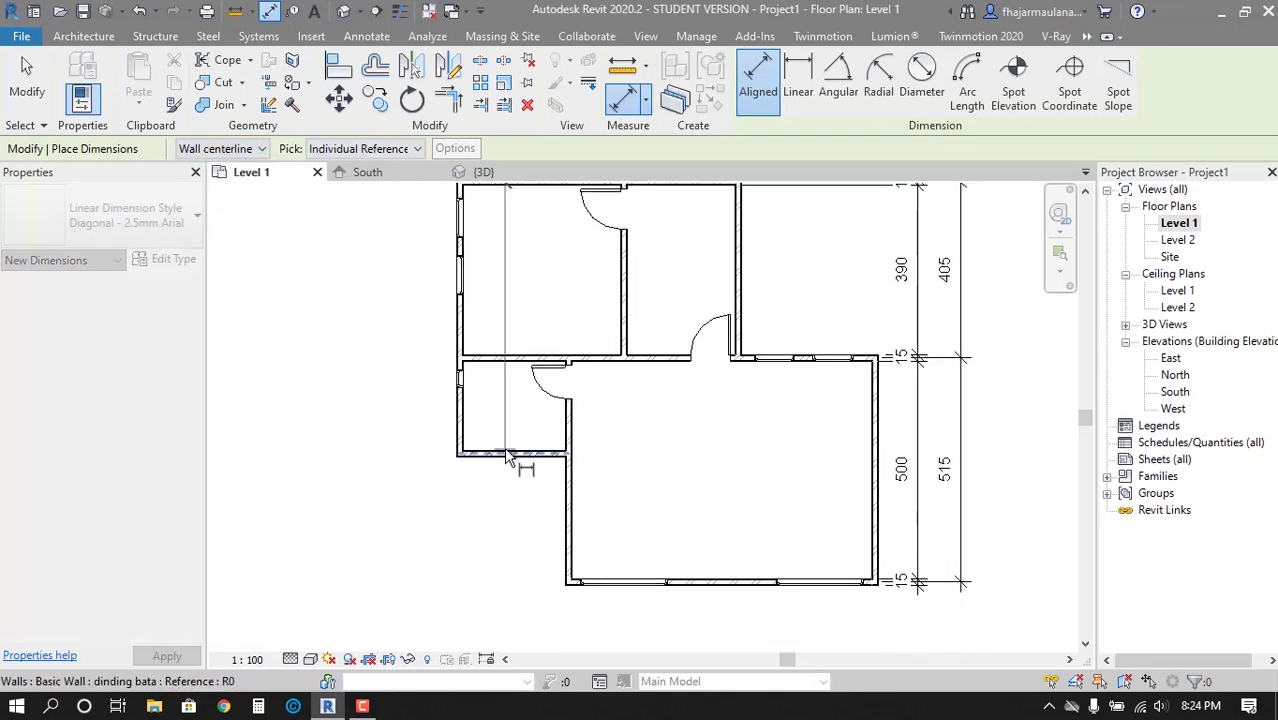
left_click(519, 515)
left_click(590, 645)
scroll(485, 590, "down", 1)
key("Escape")
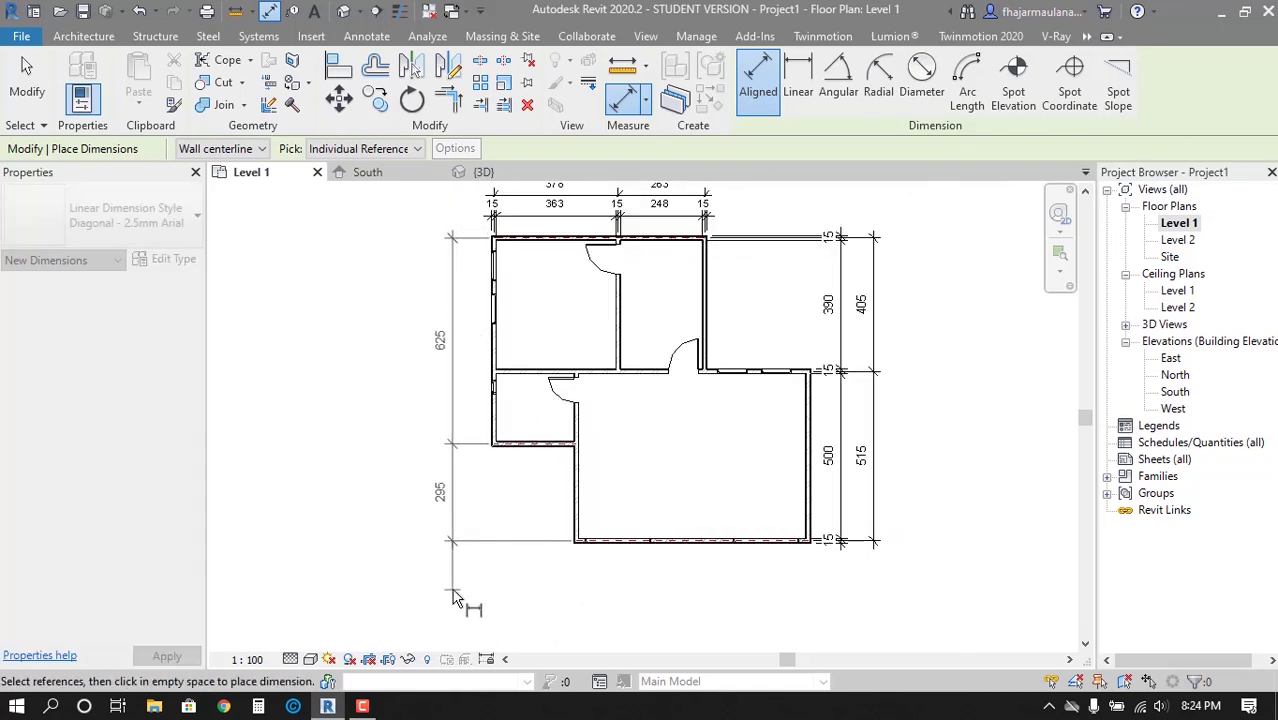
scroll(502, 491, "up", 1)
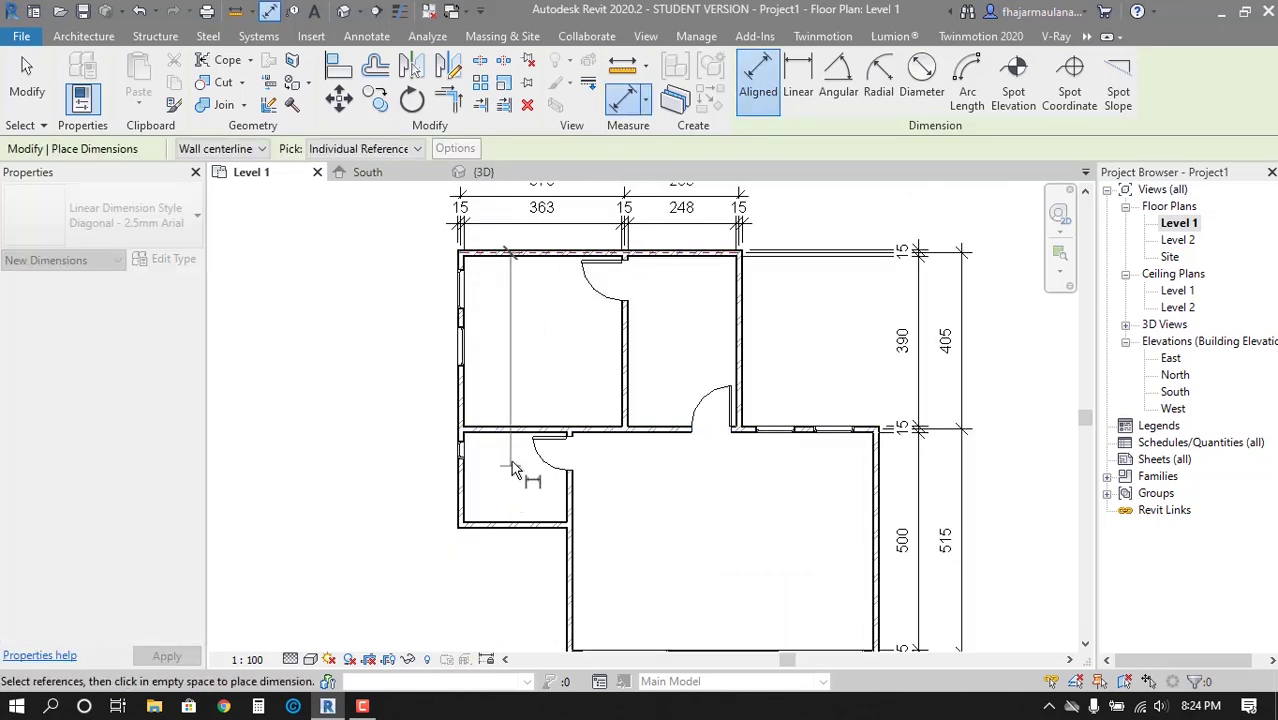
scroll(511, 468, "up", 1)
middle_click_drag(492, 545, 593, 450)
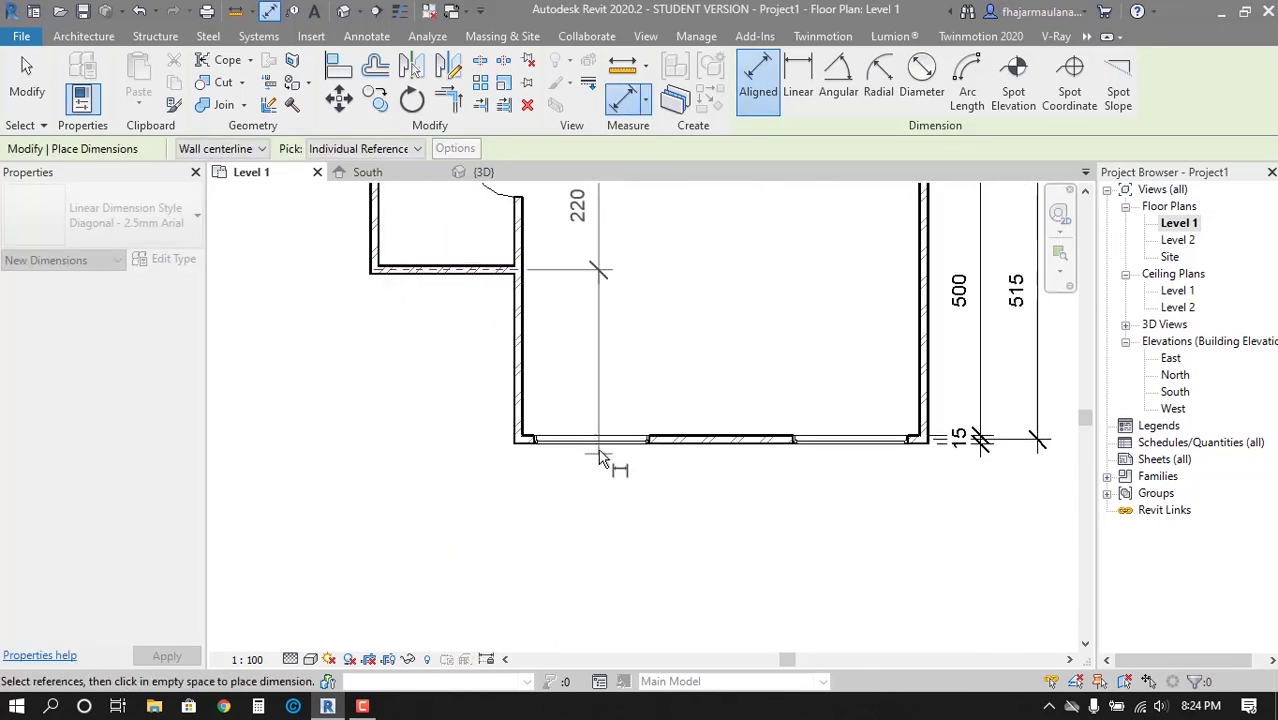
scroll(592, 444, "down", 2)
middle_click_drag(460, 530, 477, 508)
scroll(477, 508, "up", 1)
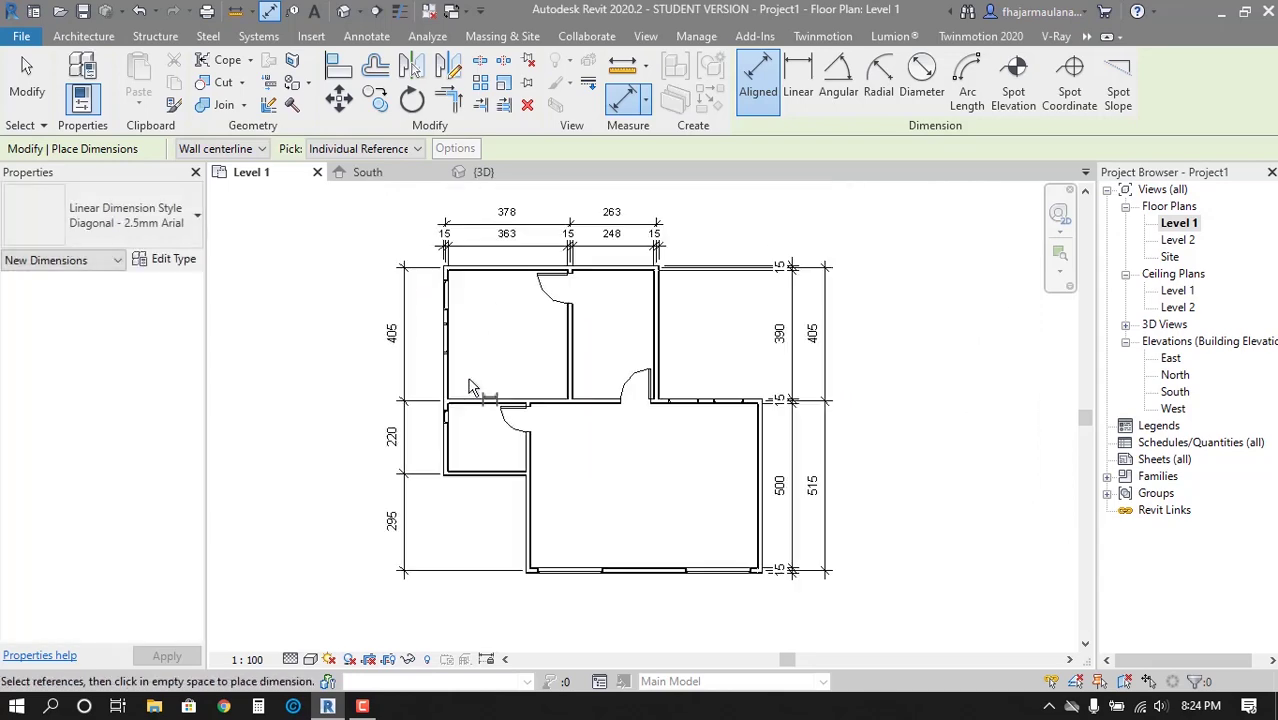
scroll(470, 480, "up", 1)
middle_click_drag(458, 259, 442, 343)
left_click(220, 148)
Measure from wall faces, starting the left 390/205/280 chain at the top wall's inner face
left_click(220, 183)
scroll(444, 300, "up", 1)
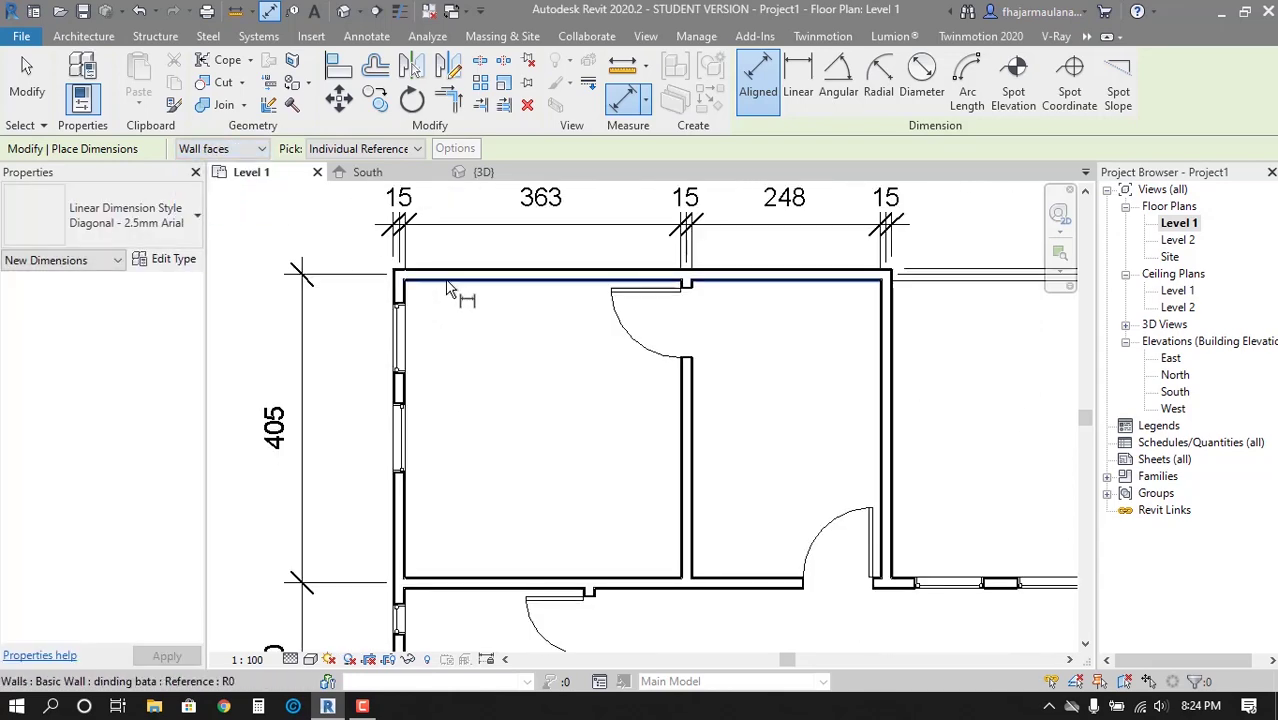
scroll(463, 425, "up", 2)
scroll(463, 425, "down", 1)
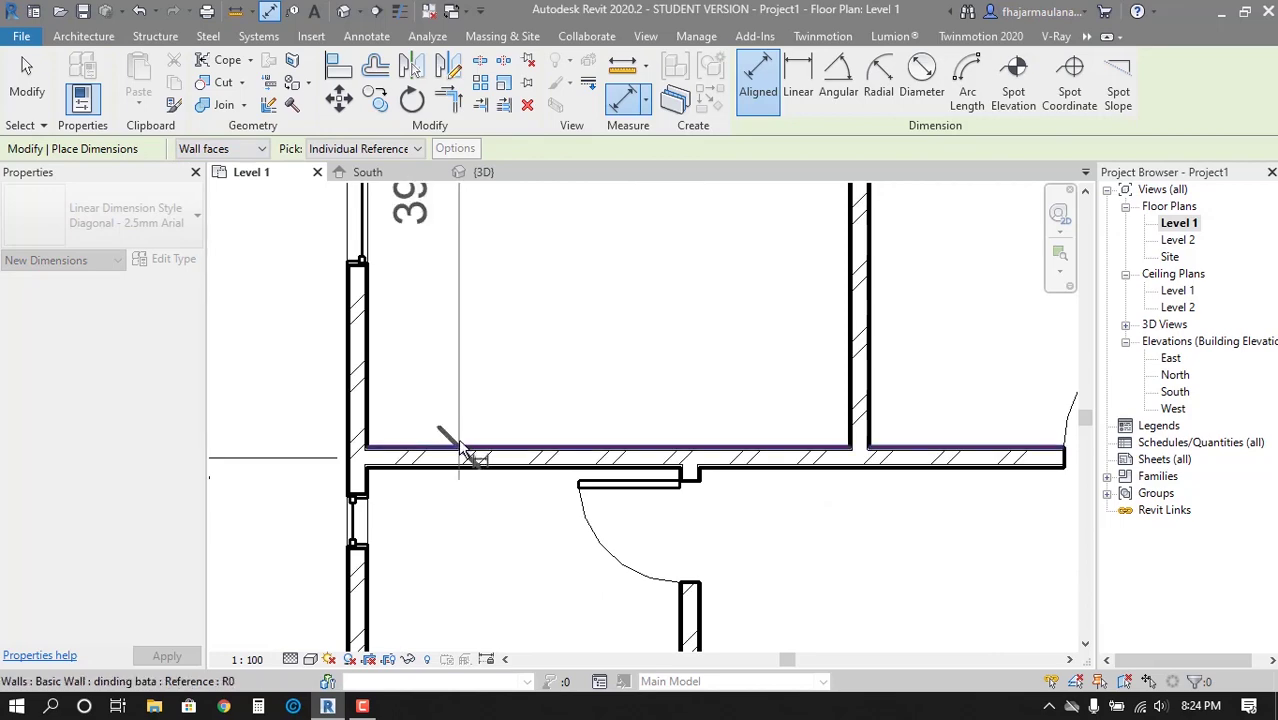
left_click(445, 443)
scroll(440, 432, "down", 1)
scroll(450, 420, "up", 1)
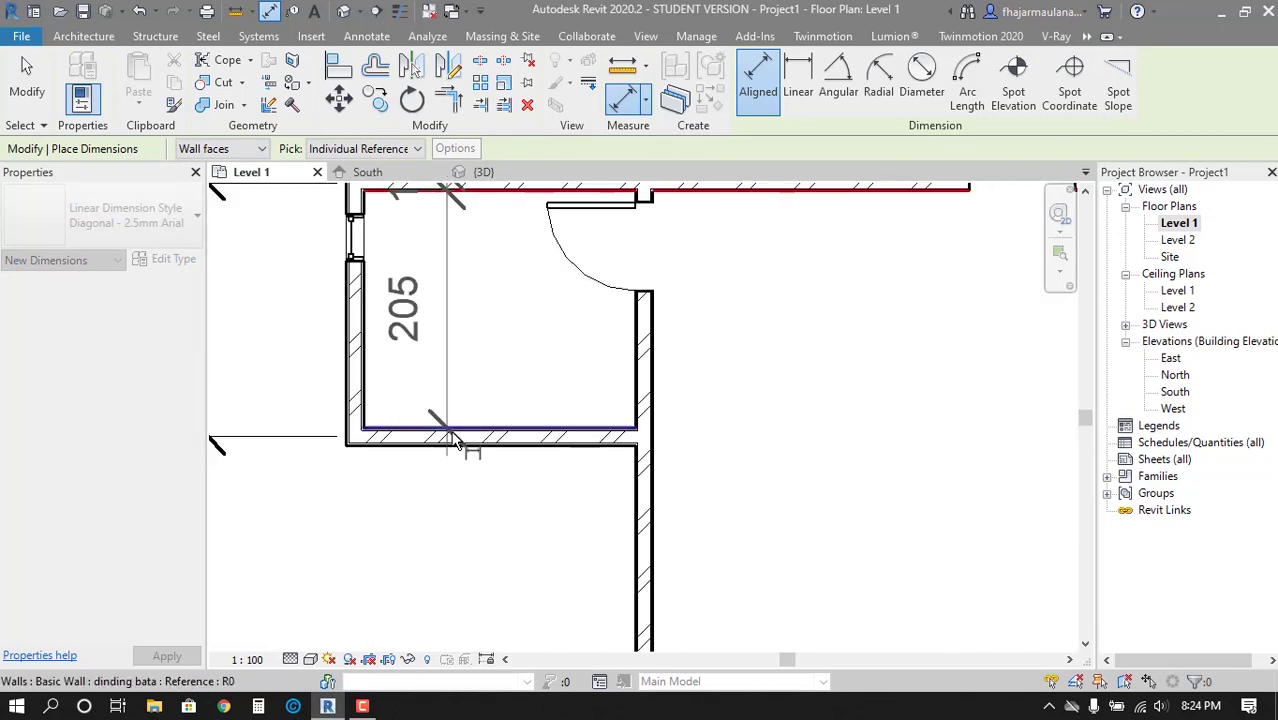
scroll(420, 430, "down", 2)
scroll(733, 410, "up", 2)
scroll(735, 409, "down", 1)
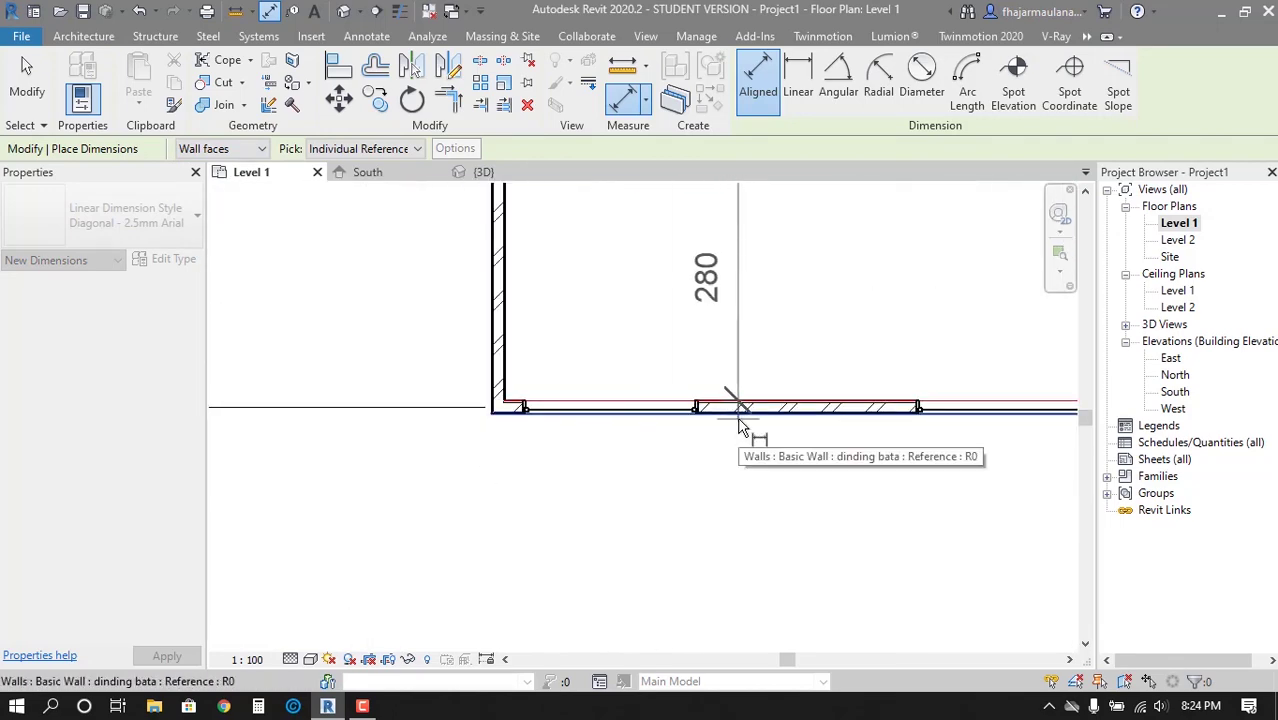
scroll(585, 534, "down", 2)
scroll(559, 536, "down", 1)
middle_click(646, 507)
middle_click_drag(646, 507, 572, 537)
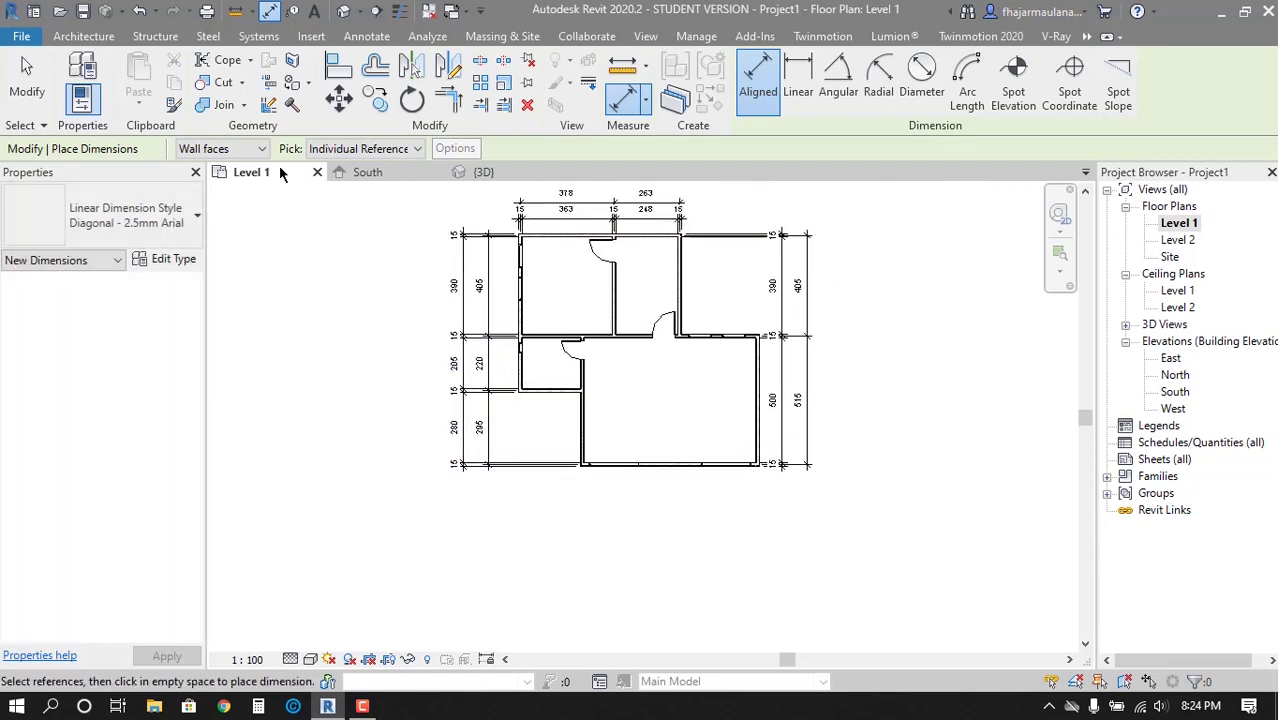
Place a 250/705 centreline chain below the plan across the left, middle and right walls
left_click(222, 148)
left_click(215, 168)
scroll(487, 290, "up", 2)
left_click(484, 290)
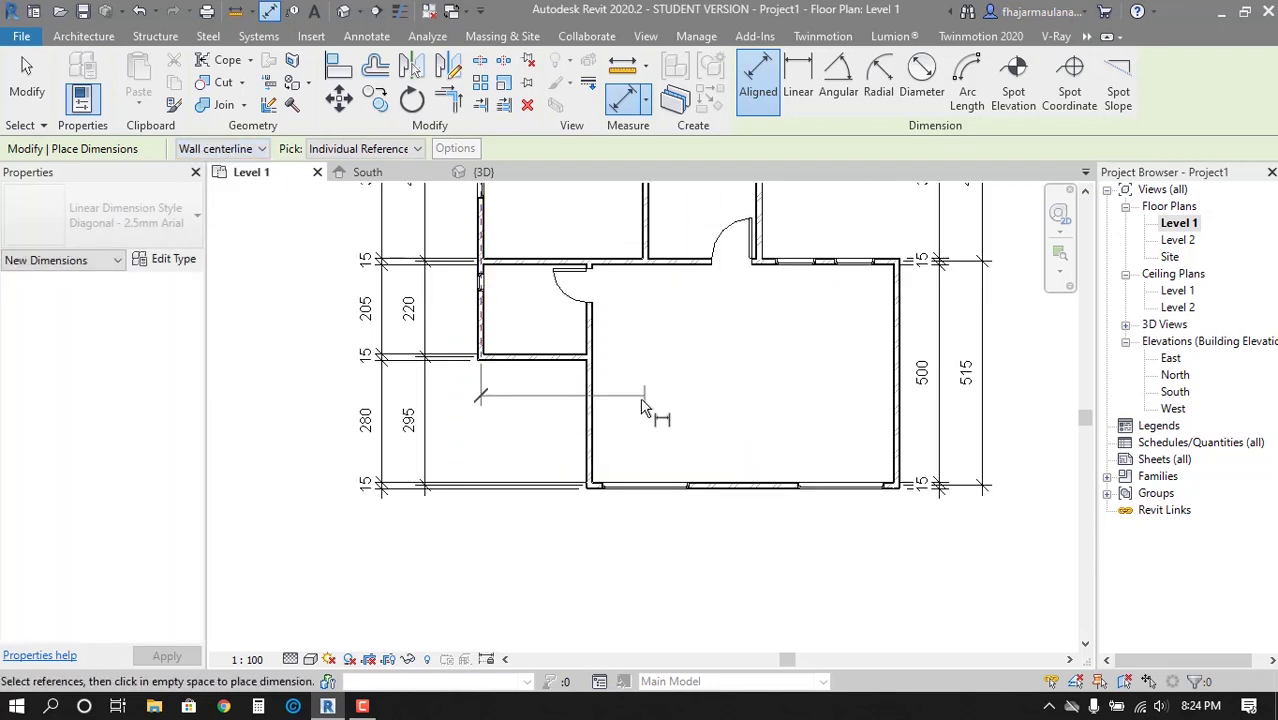
left_click(590, 400)
left_click(896, 440)
left_click(975, 568)
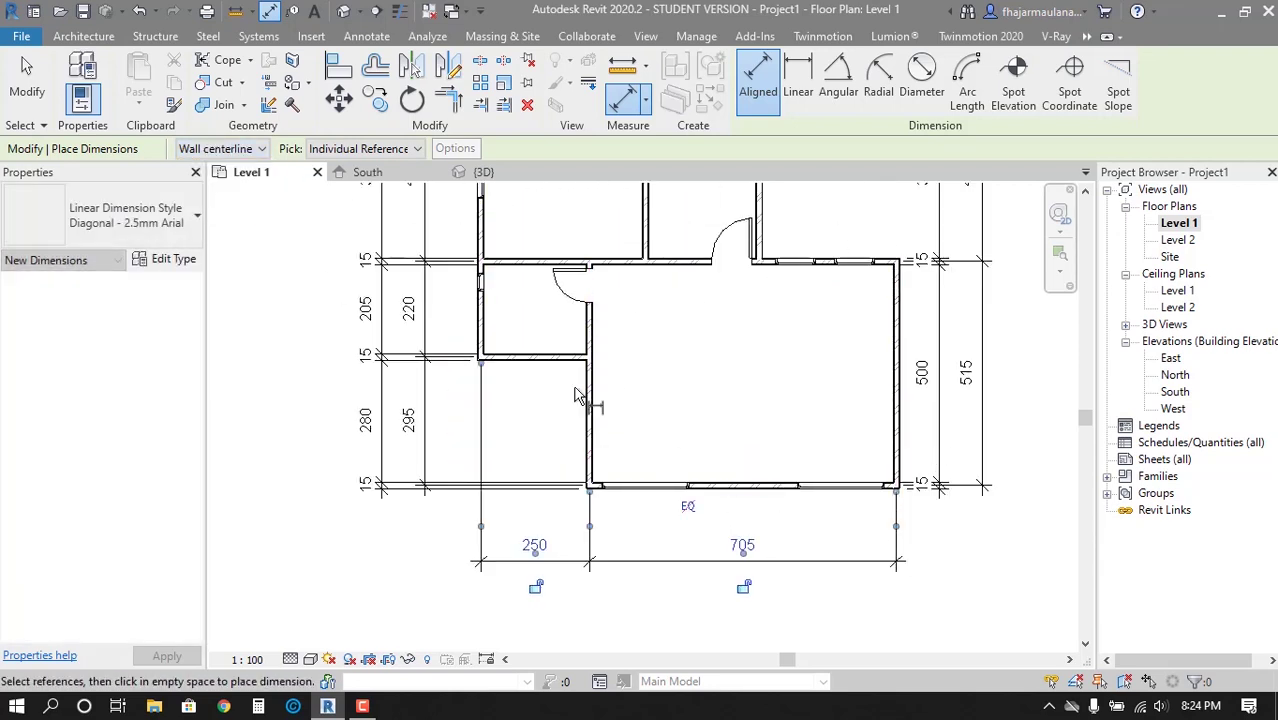
Add the 235/690 wall-face dimension chain below the plan
left_click(222, 148)
left_click(210, 185)
scroll(412, 354, "up", 2)
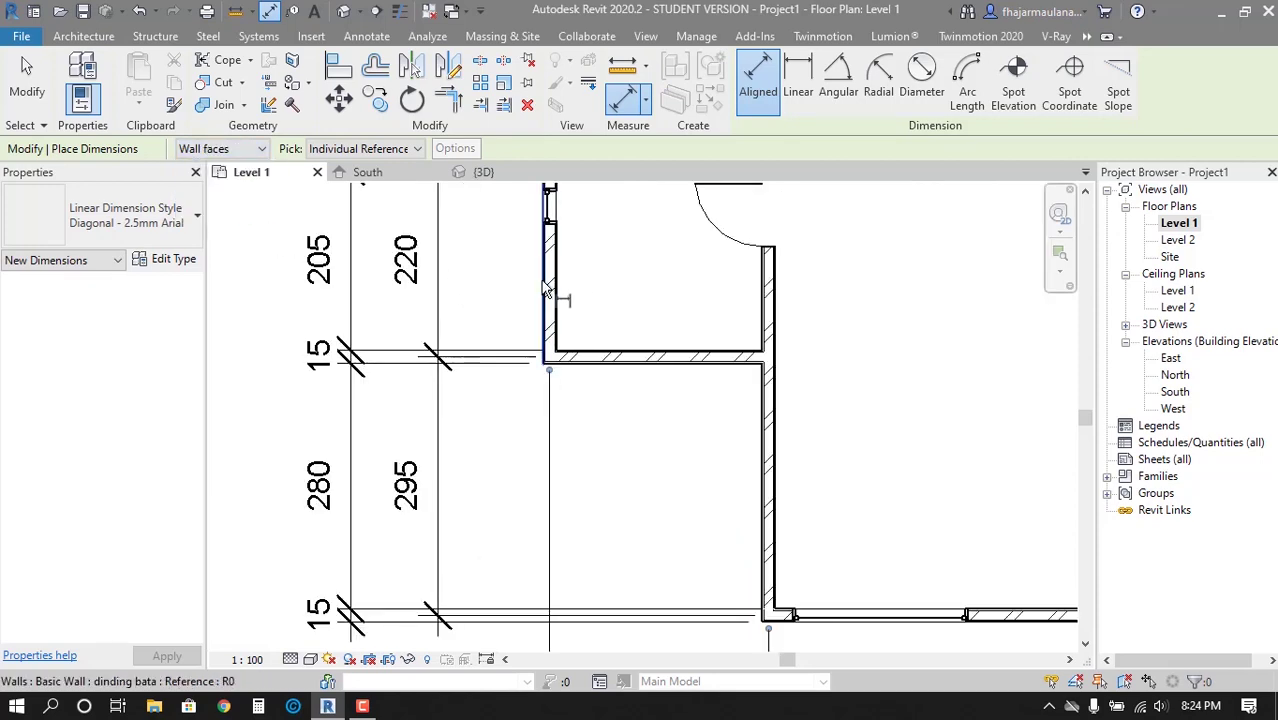
left_click(547, 290)
left_click(556, 290)
left_click(762, 300)
middle_click_drag(813, 443, 447, 388)
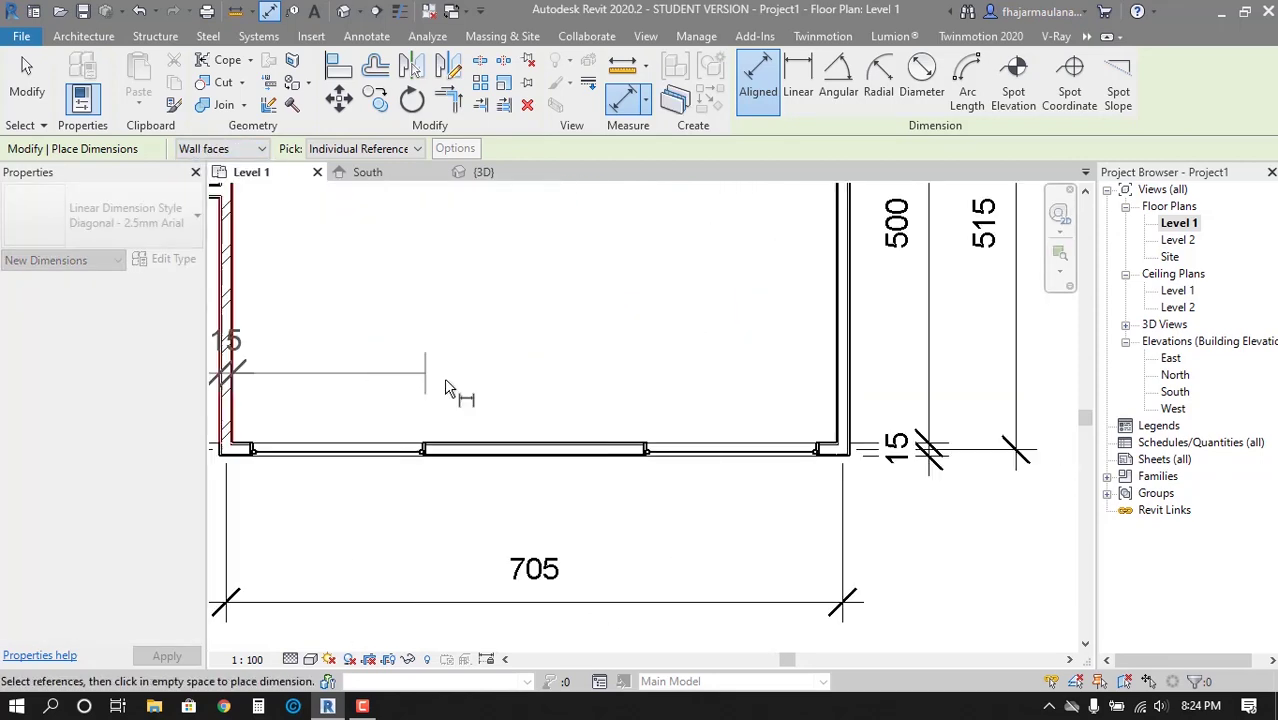
left_click(838, 362)
left_click(848, 362)
left_click(750, 545)
scroll(752, 541, "down", 2)
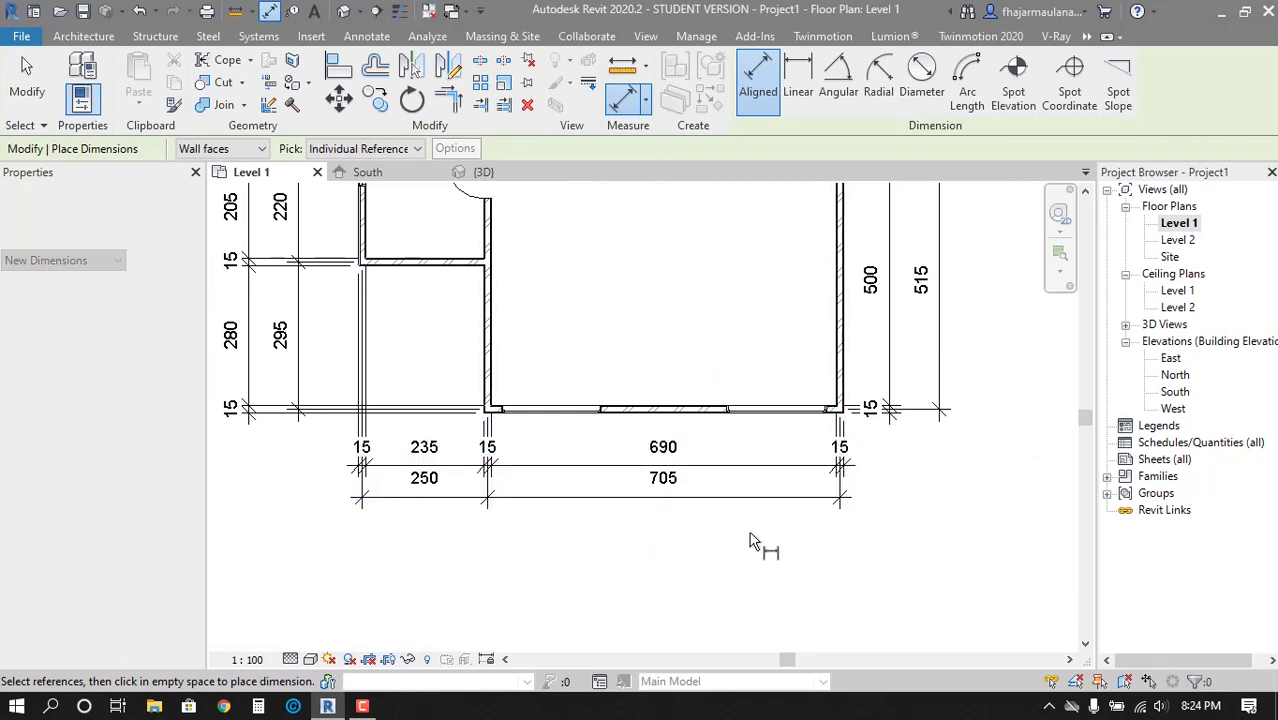
key("Escape")
left_click(700, 497)
key("Escape")
middle_click_drag(470, 300, 567, 466)
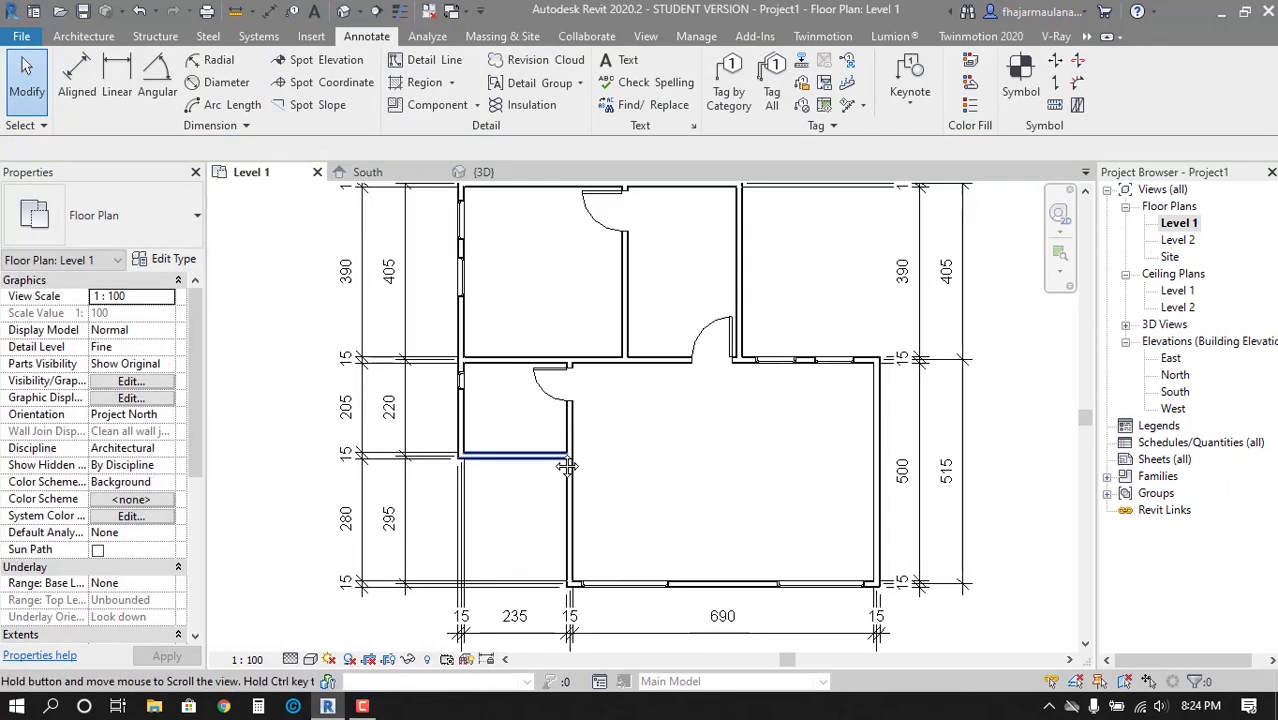
Add the overall 955 centreline width between the outer walls below the plan
key("d")
key("i")
middle_click_drag(607, 420, 555, 560)
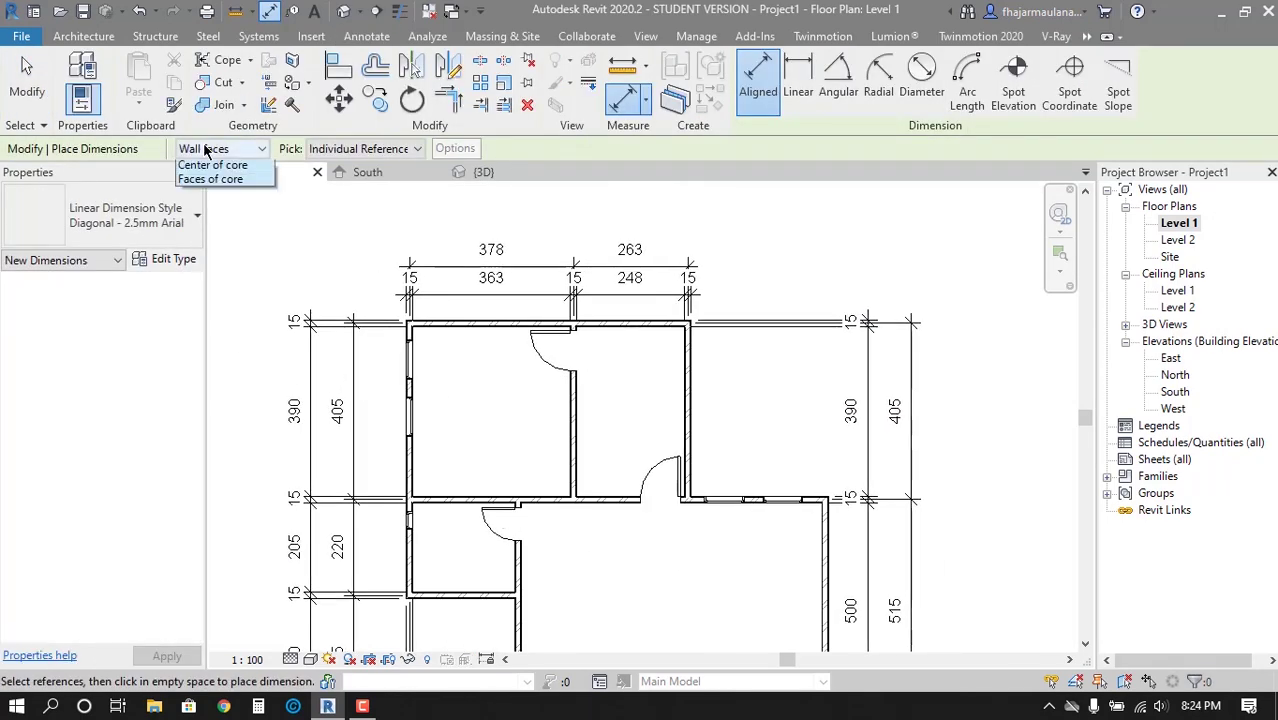
left_click(214, 165)
scroll(411, 430, "up", 2)
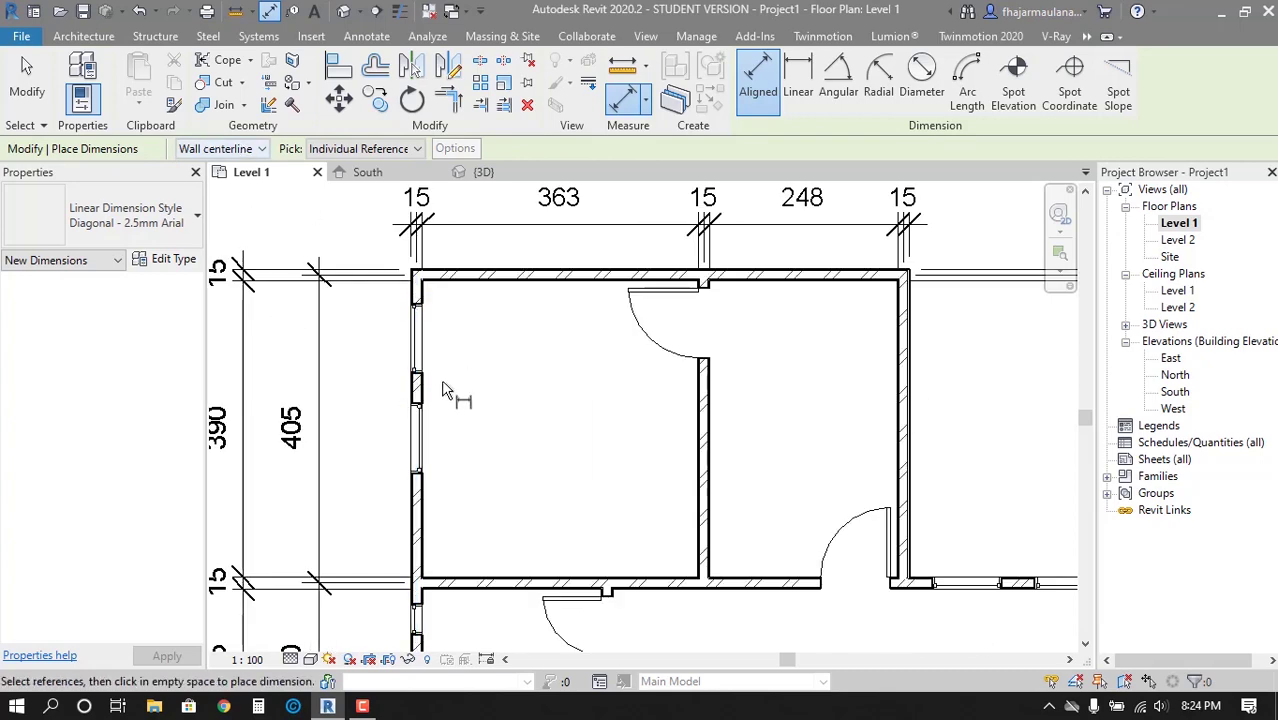
scroll(418, 398, "down", 2)
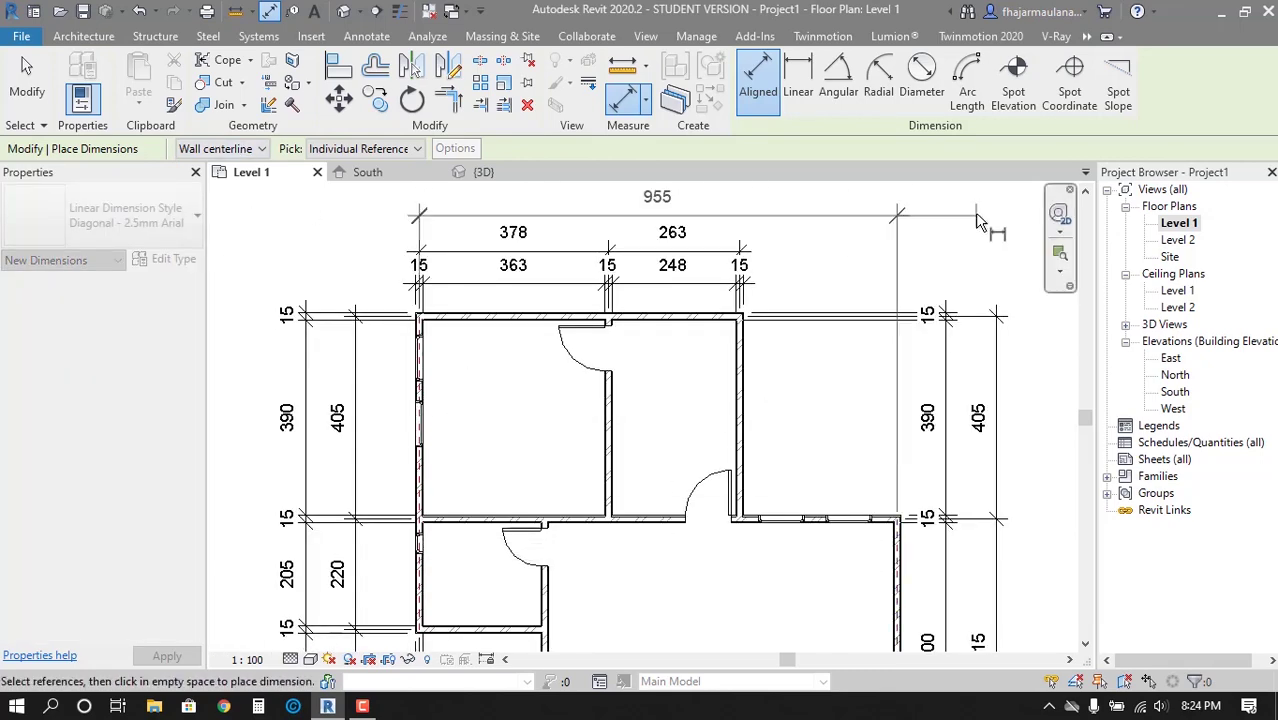
mouse_move(917, 260)
middle_mouse_down()
mouse_move(917, 323)
mouse_move(919, 311)
middle_mouse_up()
middle_click_drag(445, 640, 477, 398)
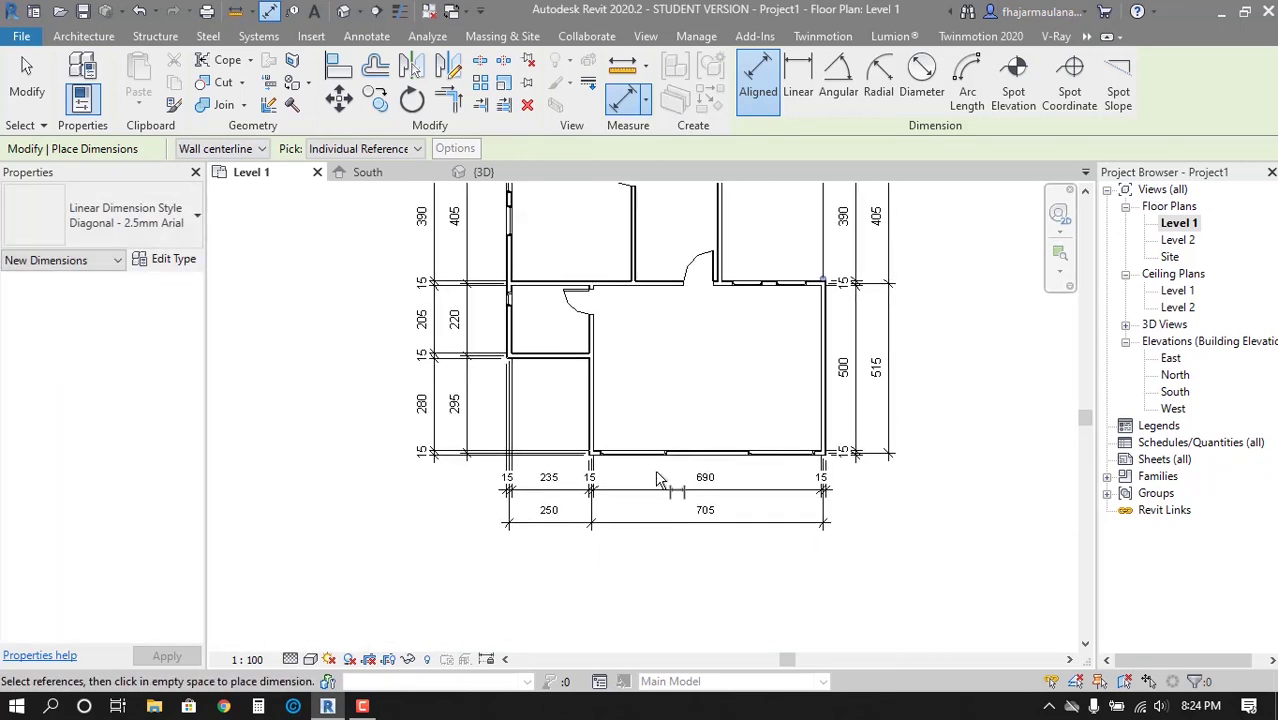
middle_click_drag(464, 308, 476, 352)
left_click(478, 410)
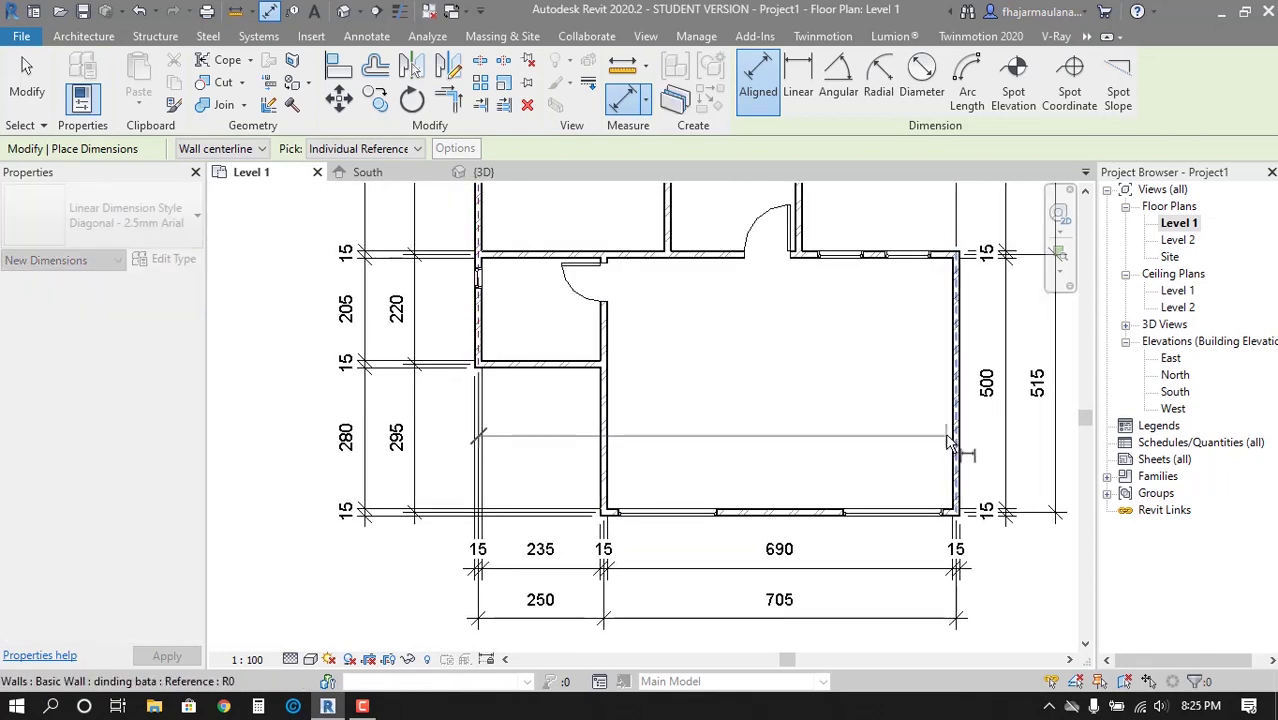
left_click(956, 440)
middle_click_drag(1060, 645, 956, 550)
left_click(956, 534)
key("Escape")
scroll(693, 551, "down", 2)
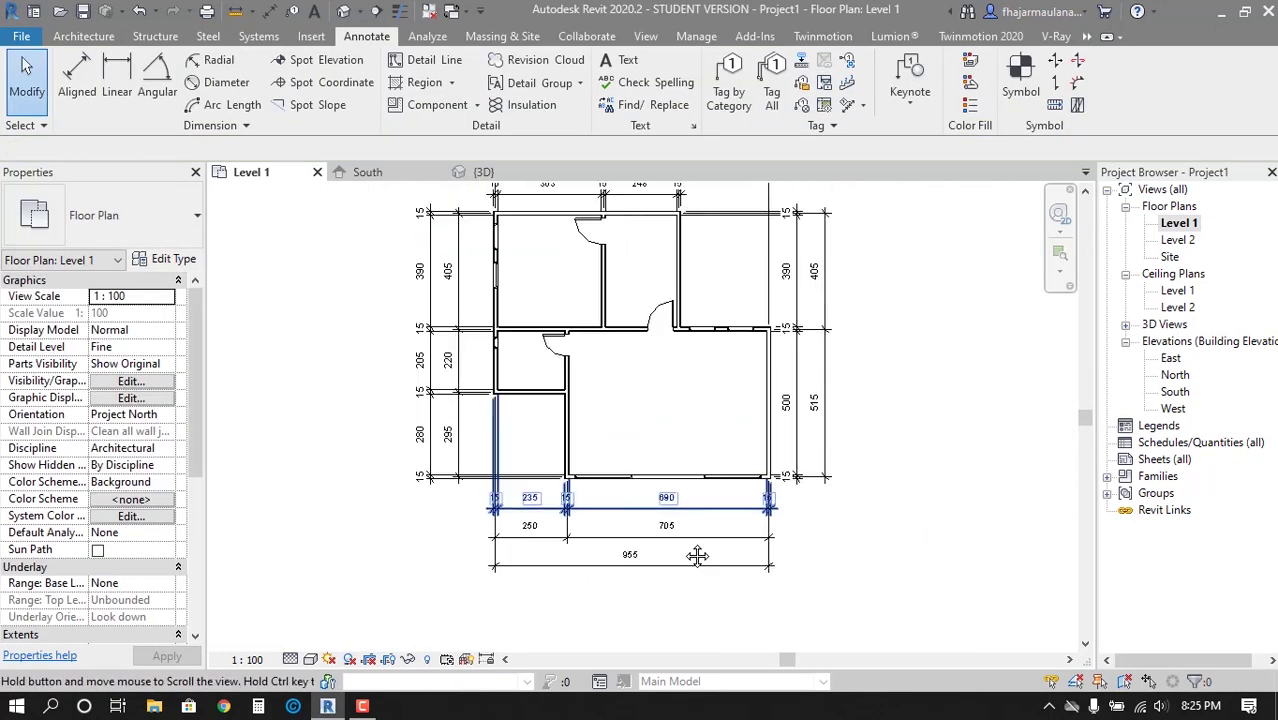
scroll(735, 471, "up", 1)
scroll(744, 481, "up", 1)
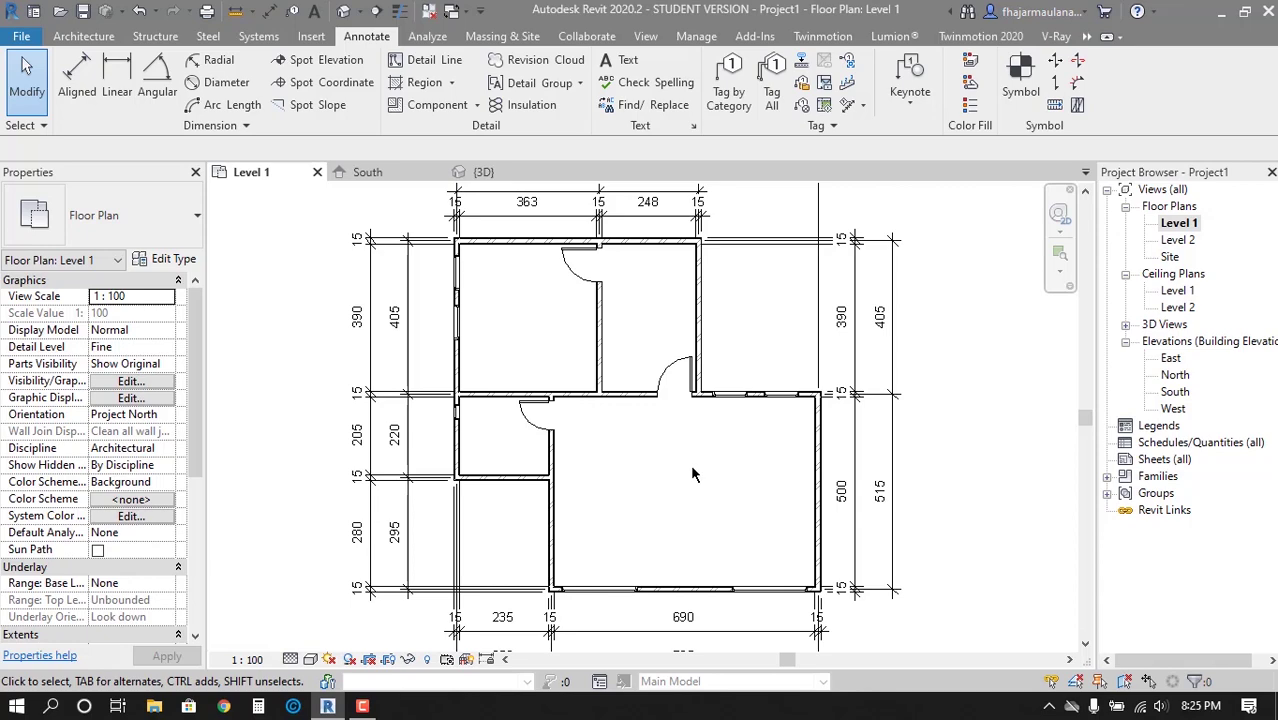
scroll(593, 503, "up", 1)
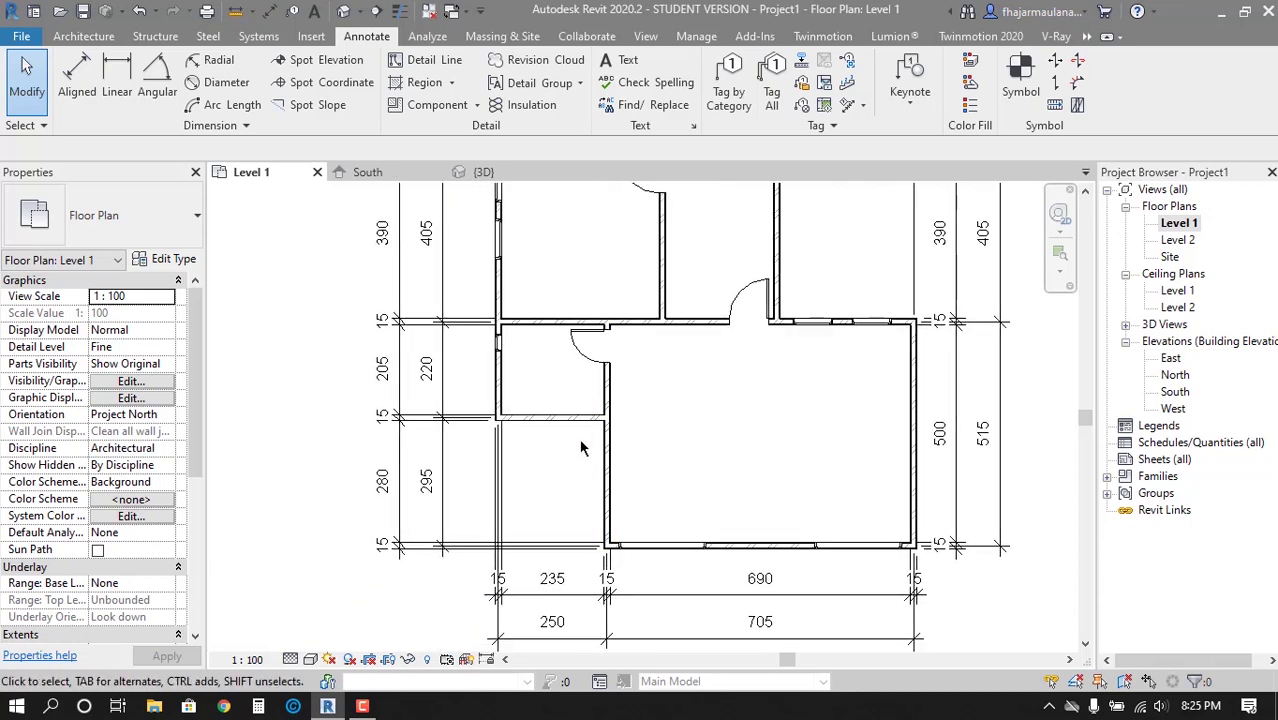
scroll(579, 420, "up", 2)
middle_click_drag(576, 415, 578, 381)
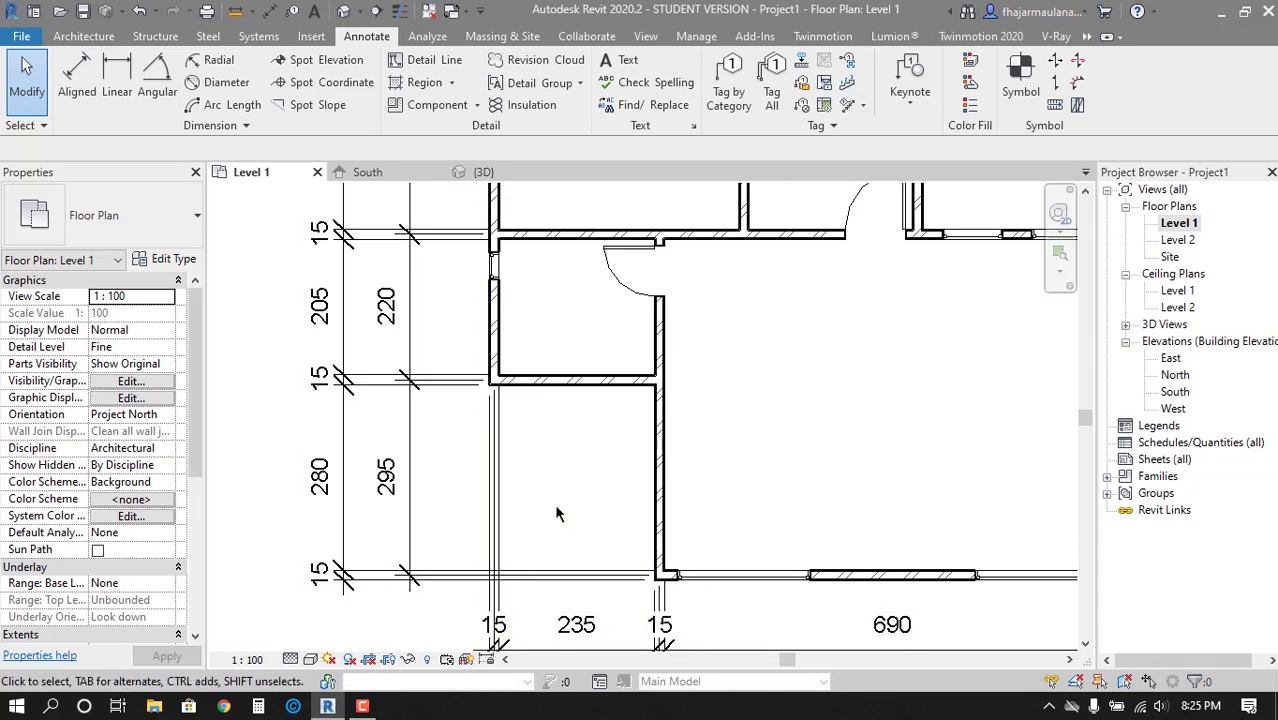
Sketch a rectangular floor boundary in the bottom-left room
left_click(68, 36)
left_click(367, 107)
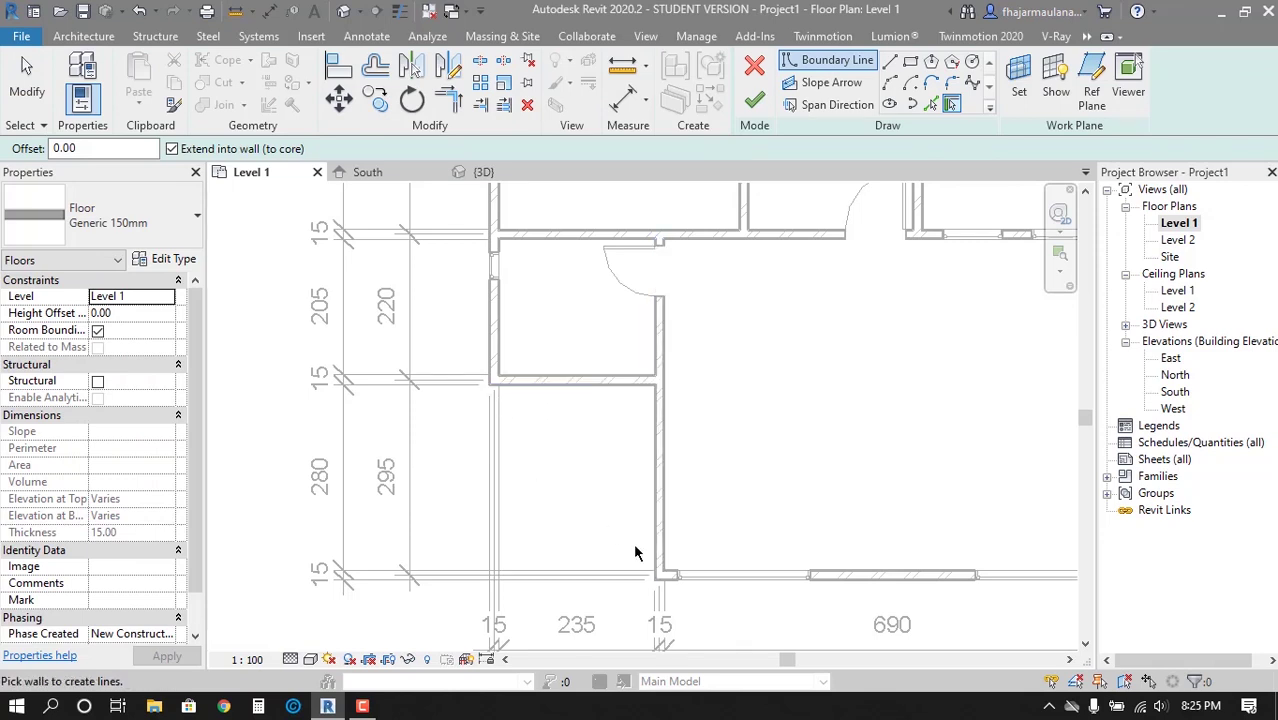
left_click(910, 61)
left_click(656, 384)
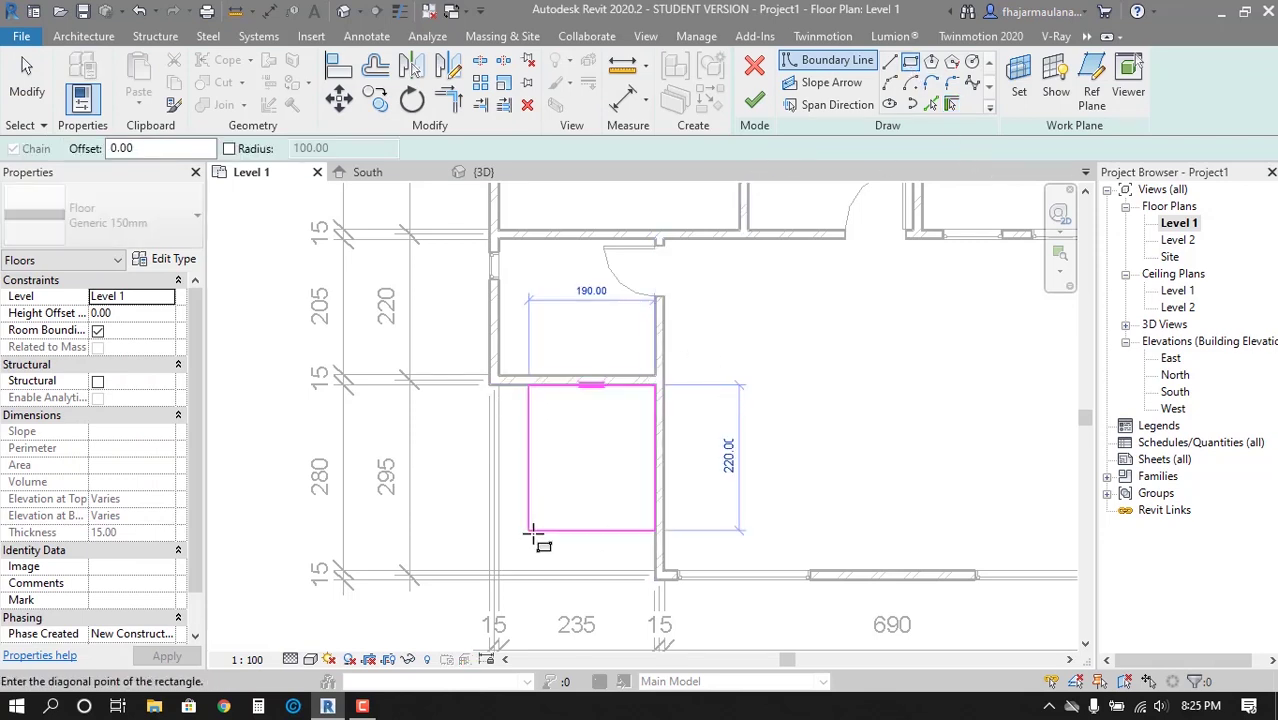
scroll(490, 580, "down", 2)
scroll(428, 614, "up", 2)
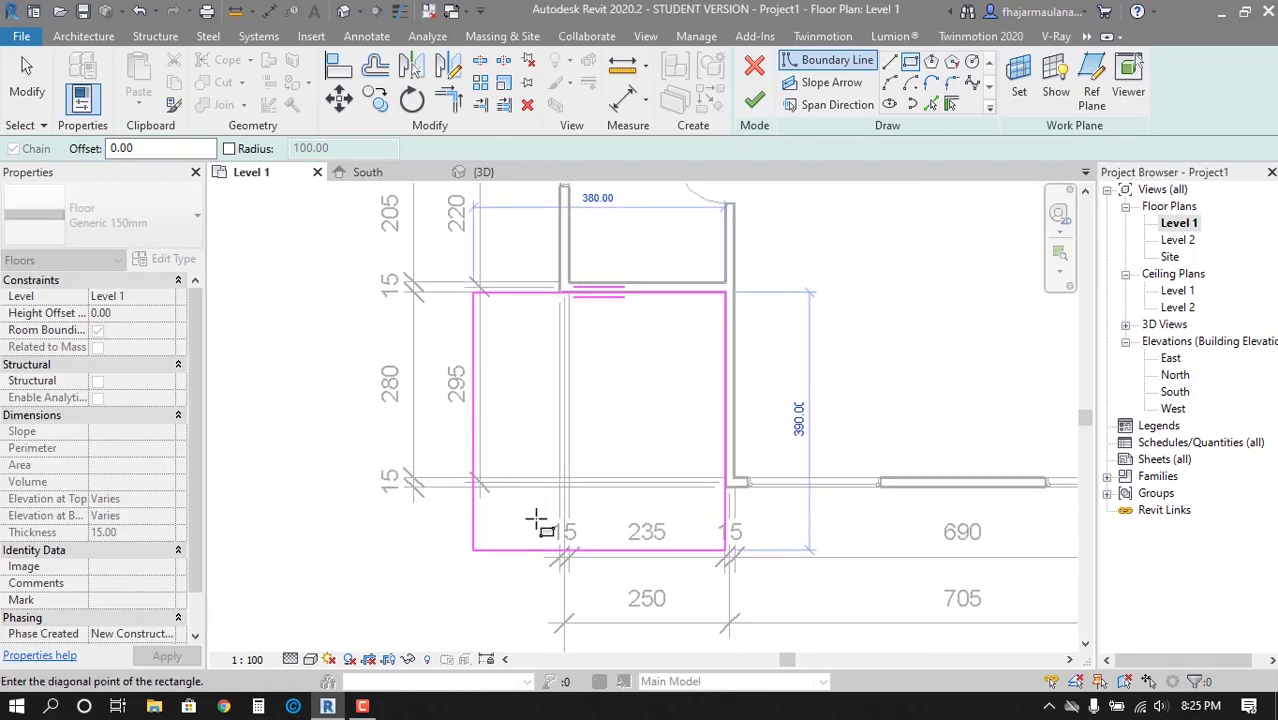
left_click(413, 585)
key("Escape")
Move the left boundary line toward the room's left wall
scroll(526, 461, "up", 2)
scroll(531, 439, "up", 1)
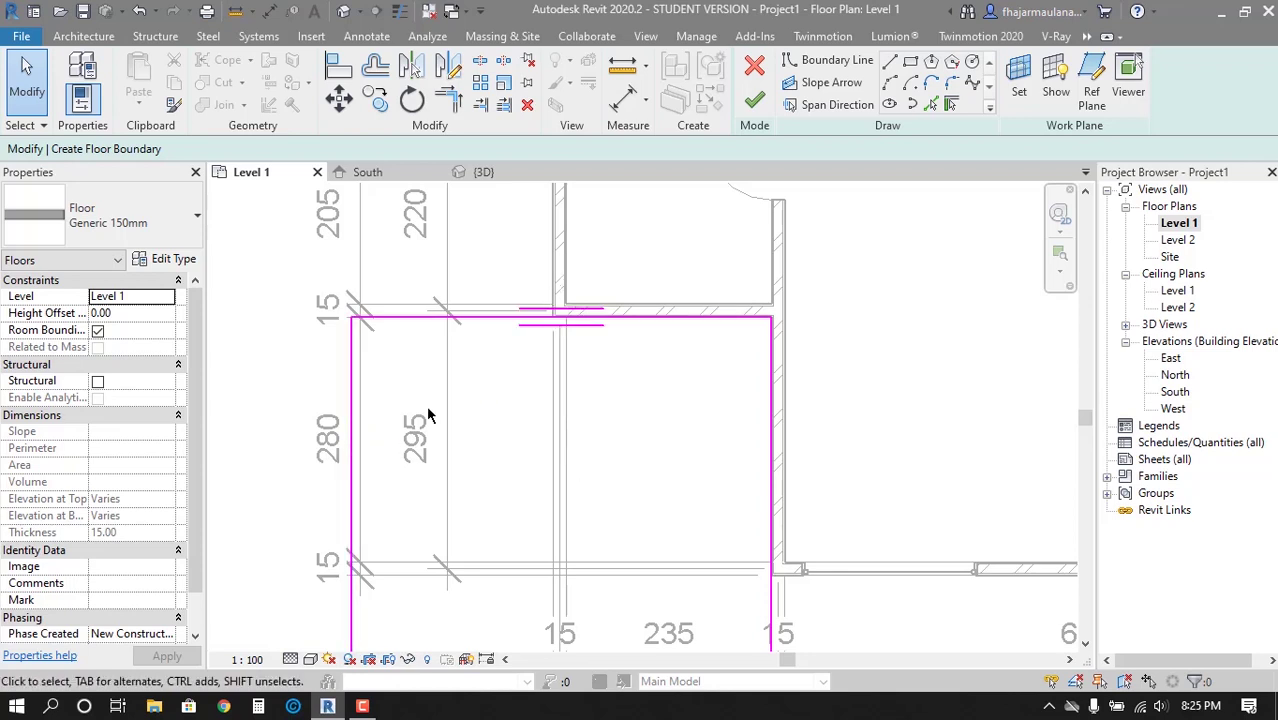
middle_click_drag(355, 455, 368, 447)
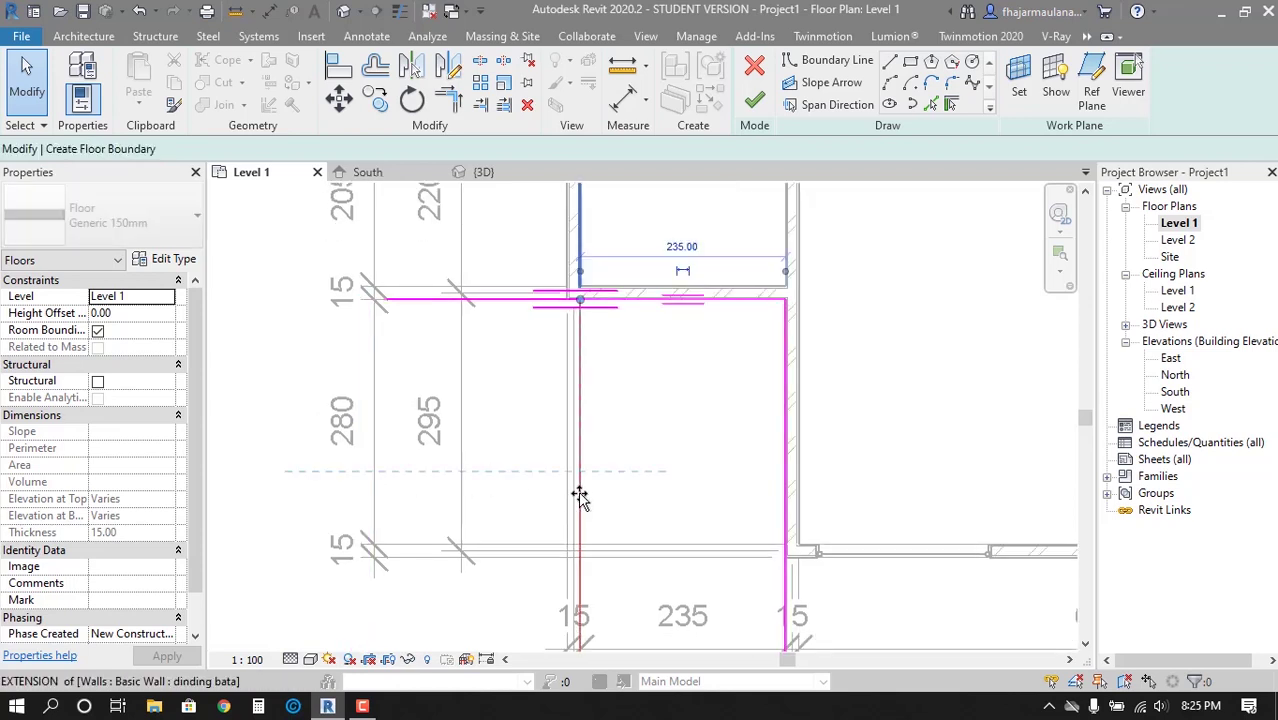
left_click(366, 480)
left_click_drag(366, 482, 491, 479)
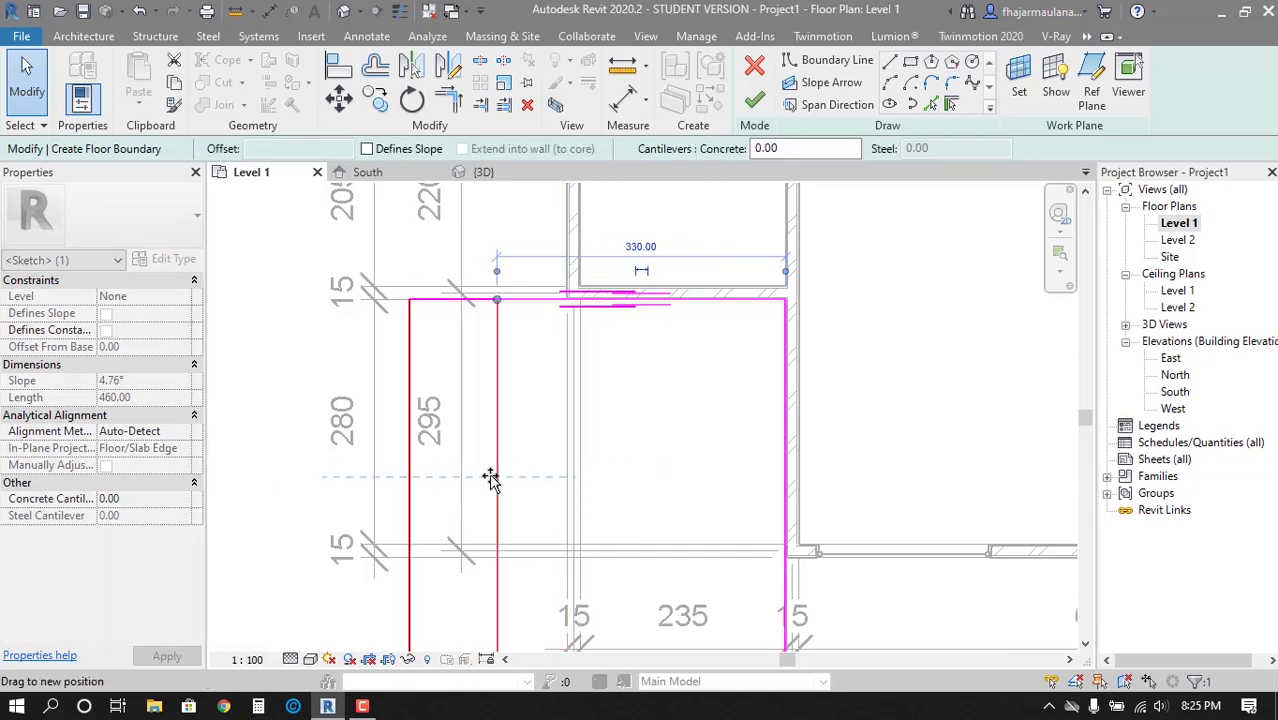
left_click(505, 471)
middle_click_drag(505, 471, 440, 513)
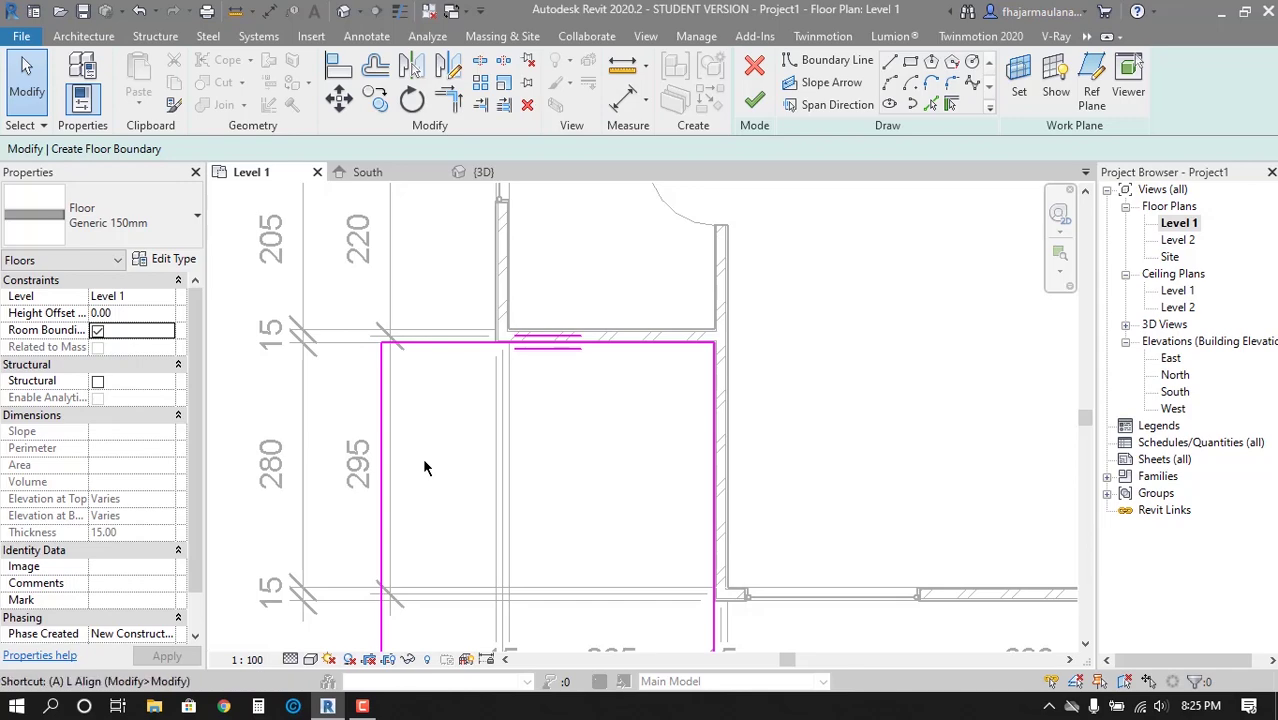
Align the left boundary to the wall face and finish the Generic 150mm floor
key("l")
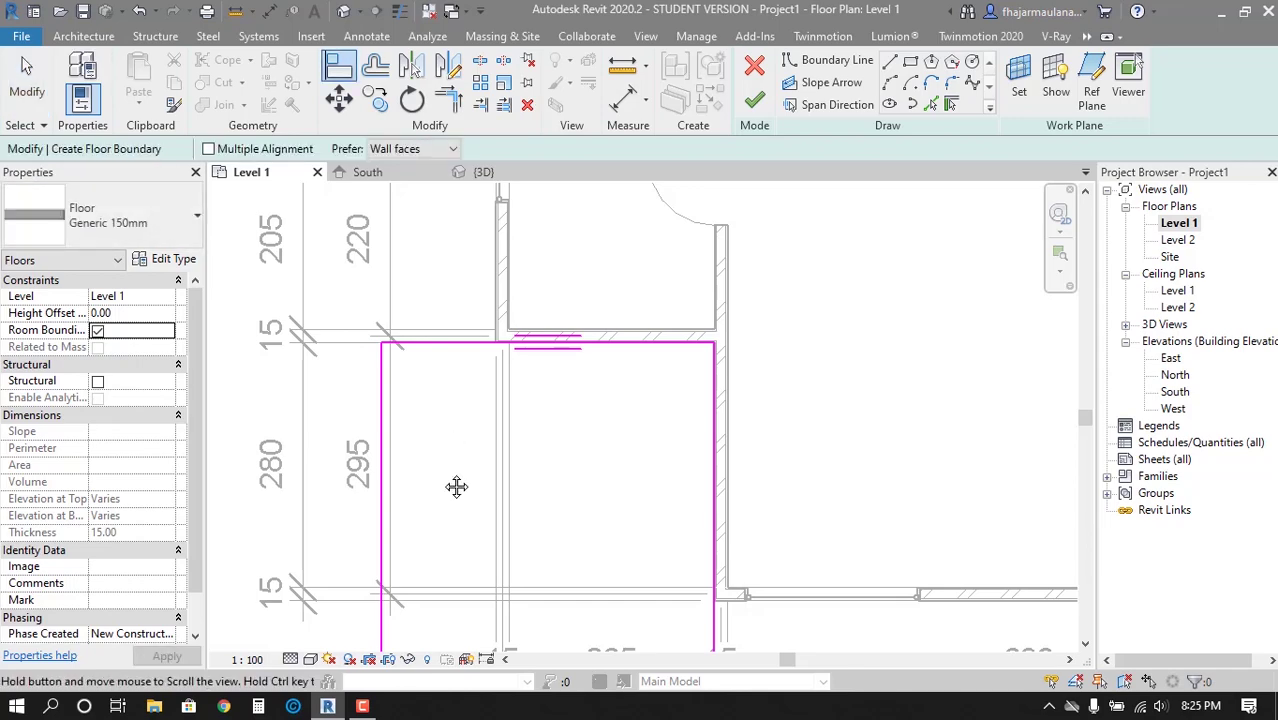
middle_click_drag(456, 487, 462, 478)
left_click(487, 343)
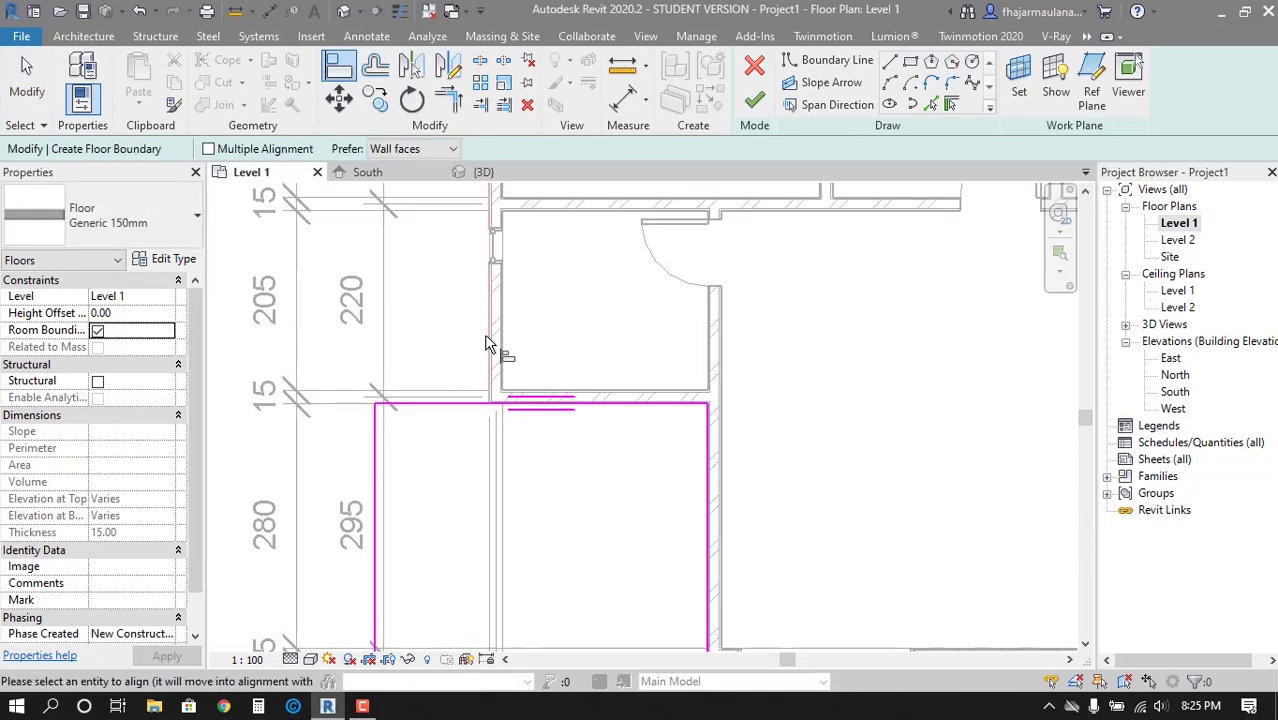
scroll(448, 399, "up", 2)
scroll(371, 414, "up", 1)
left_click(377, 436)
scroll(490, 357, "down", 4)
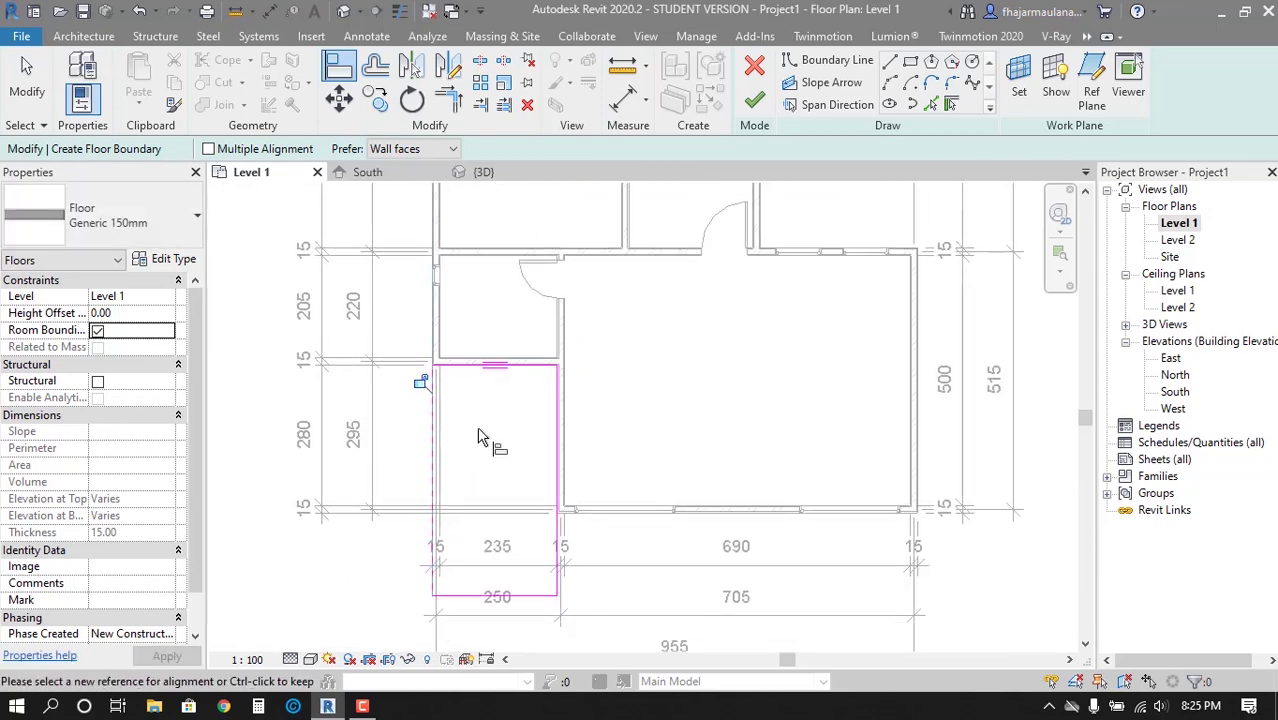
scroll(499, 414, "up", 3)
scroll(510, 410, "up", 2)
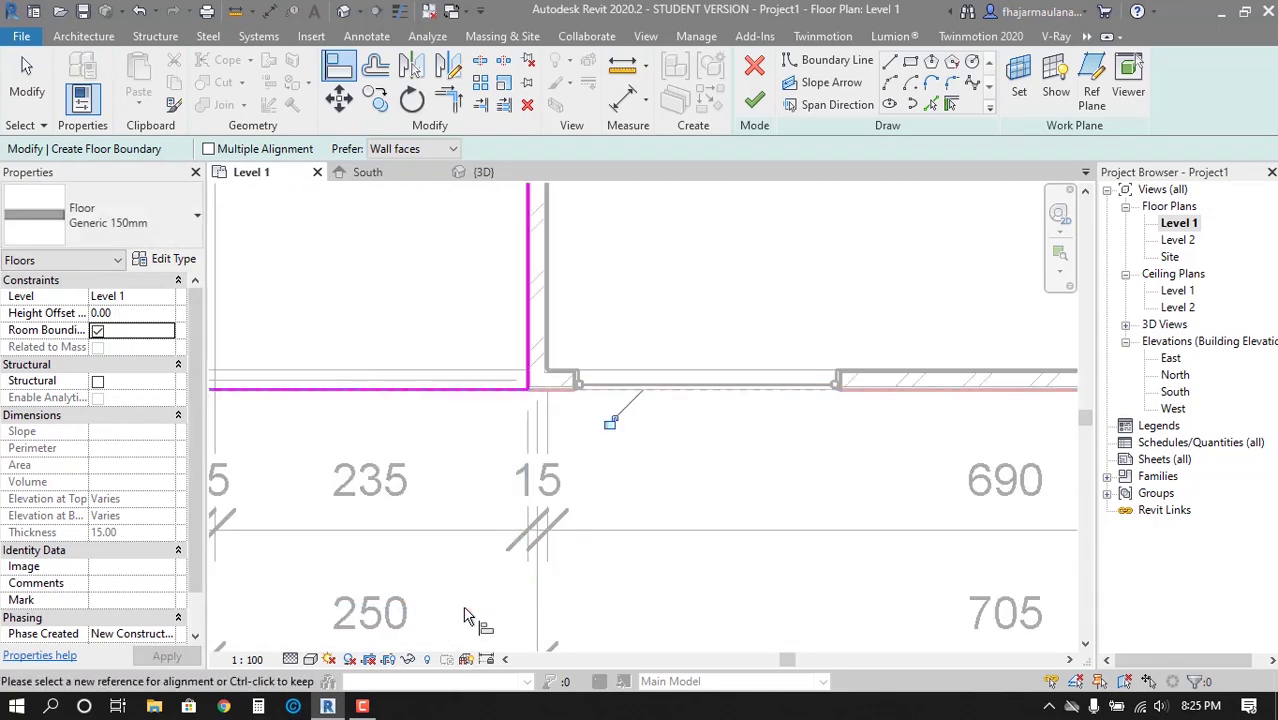
scroll(510, 500, "down", 3)
left_click(754, 100)
scroll(500, 390, "down", 3)
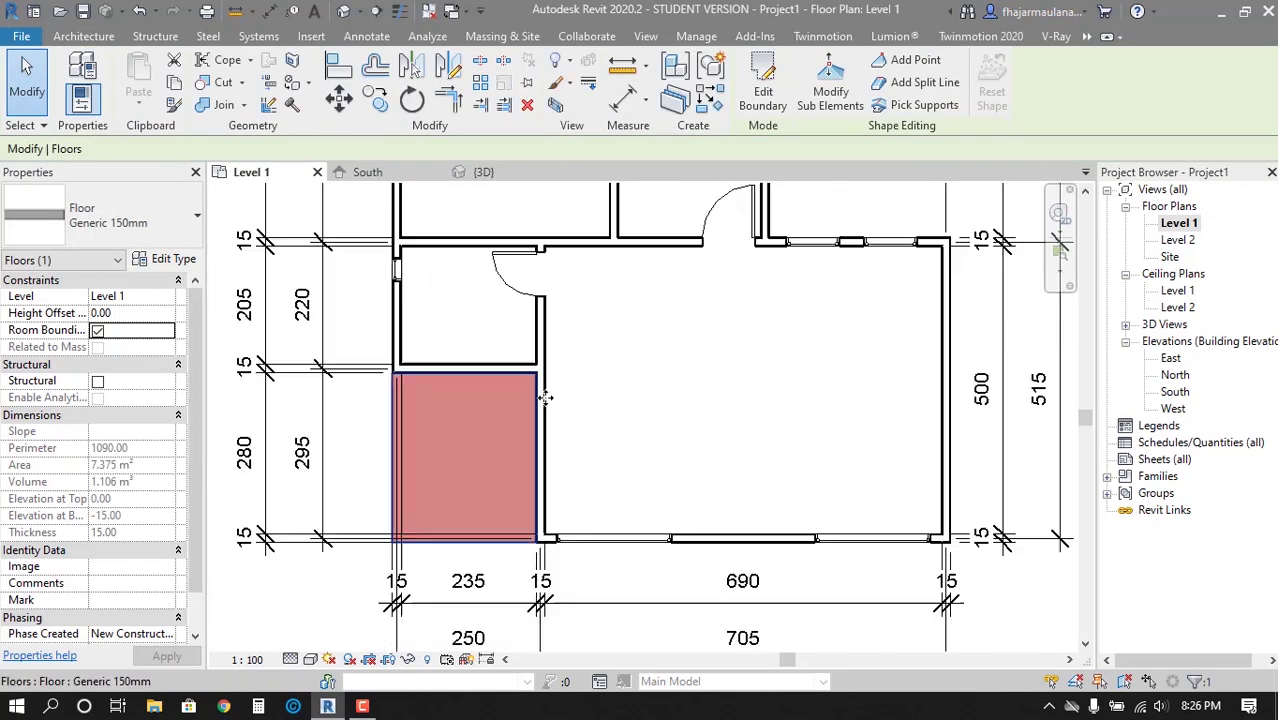
key("Escape")
left_click(343, 11)
middle_click_drag(570, 572, 699, 491, "shift")
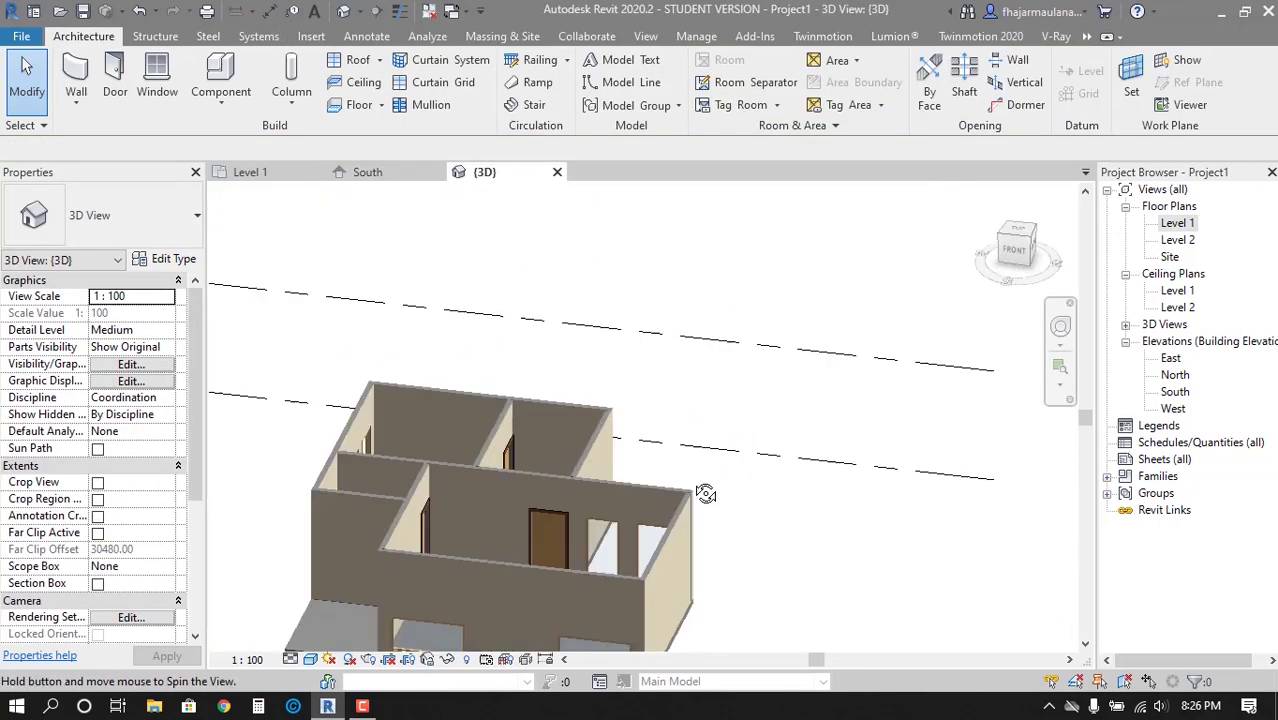
scroll(699, 491, "up", 3)
scroll(685, 486, "up", 2)
double_click(1180, 226)
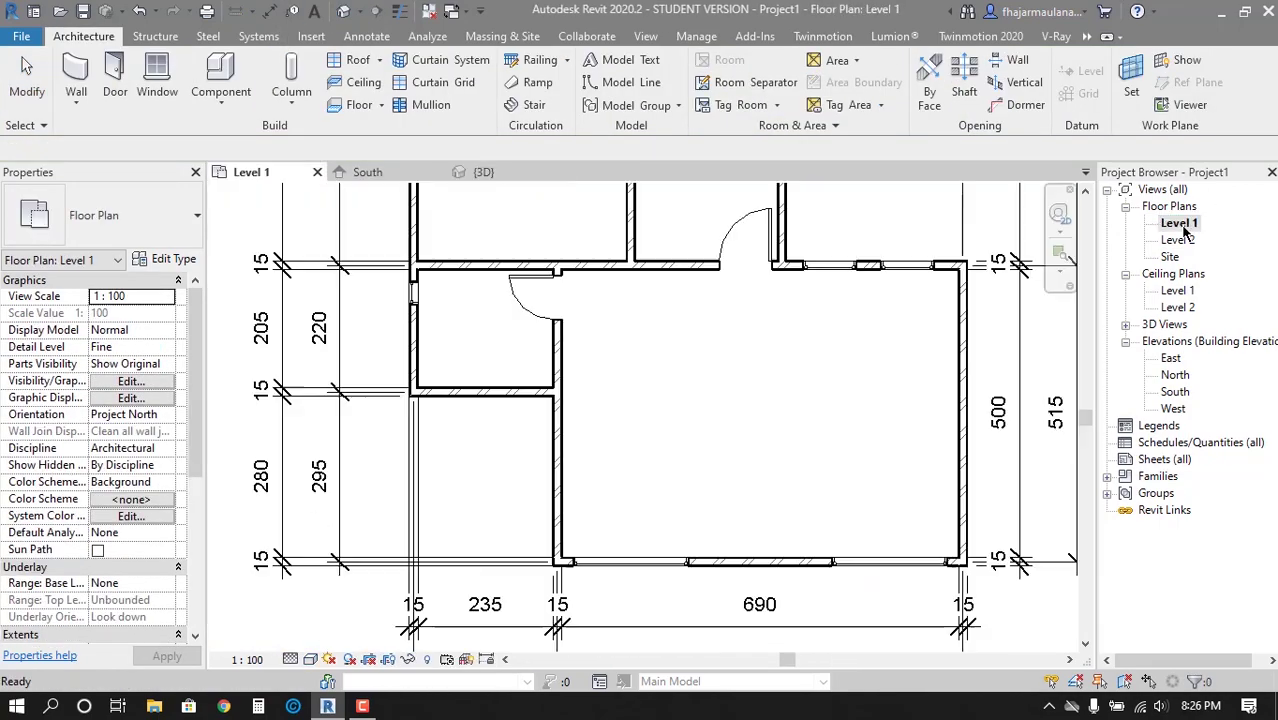
scroll(700, 380, "up", 2)
left_click(770, 290)
key("d")
key("r")
scroll(595, 455, "up", 2)
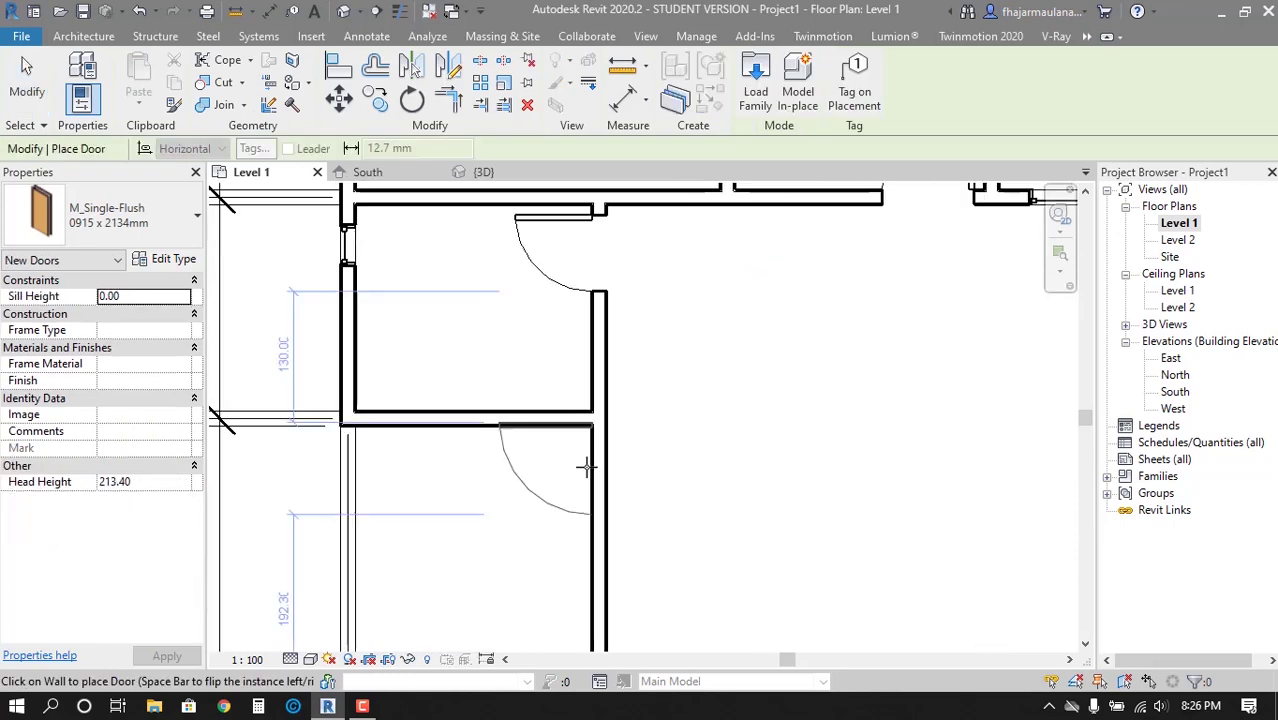
scroll(590, 470, "down", 3)
scroll(586, 489, "down", 2)
key("Escape")
key("Escape")
scroll(586, 489, "down", 1)
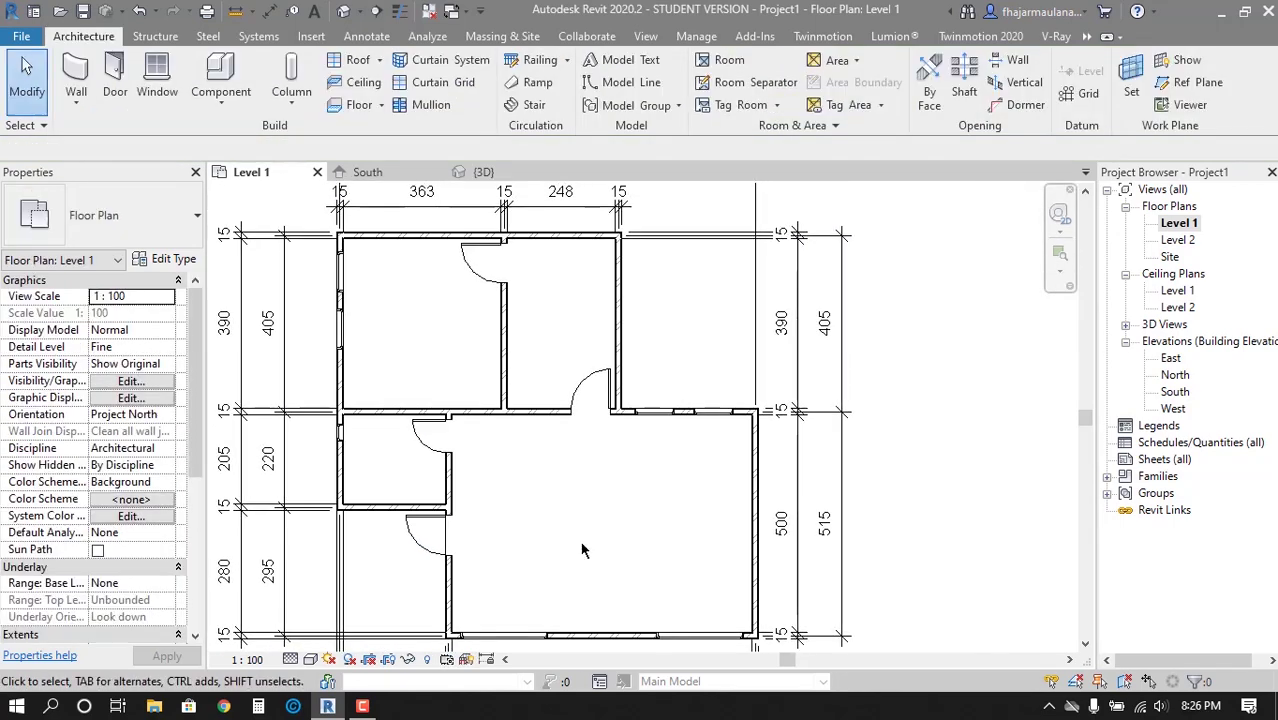
scroll(513, 556, "down", 1)
scroll(551, 491, "down", 1)
scroll(528, 483, "up", 1)
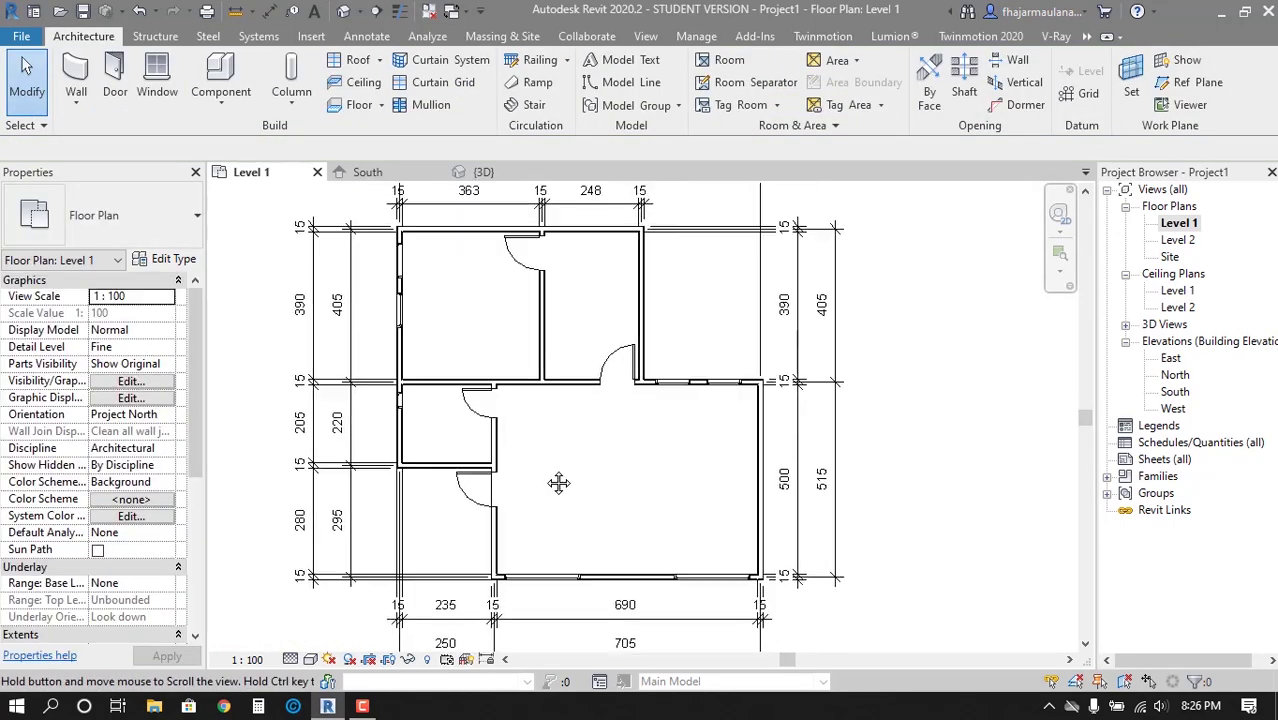
scroll(515, 478, "up", 1)
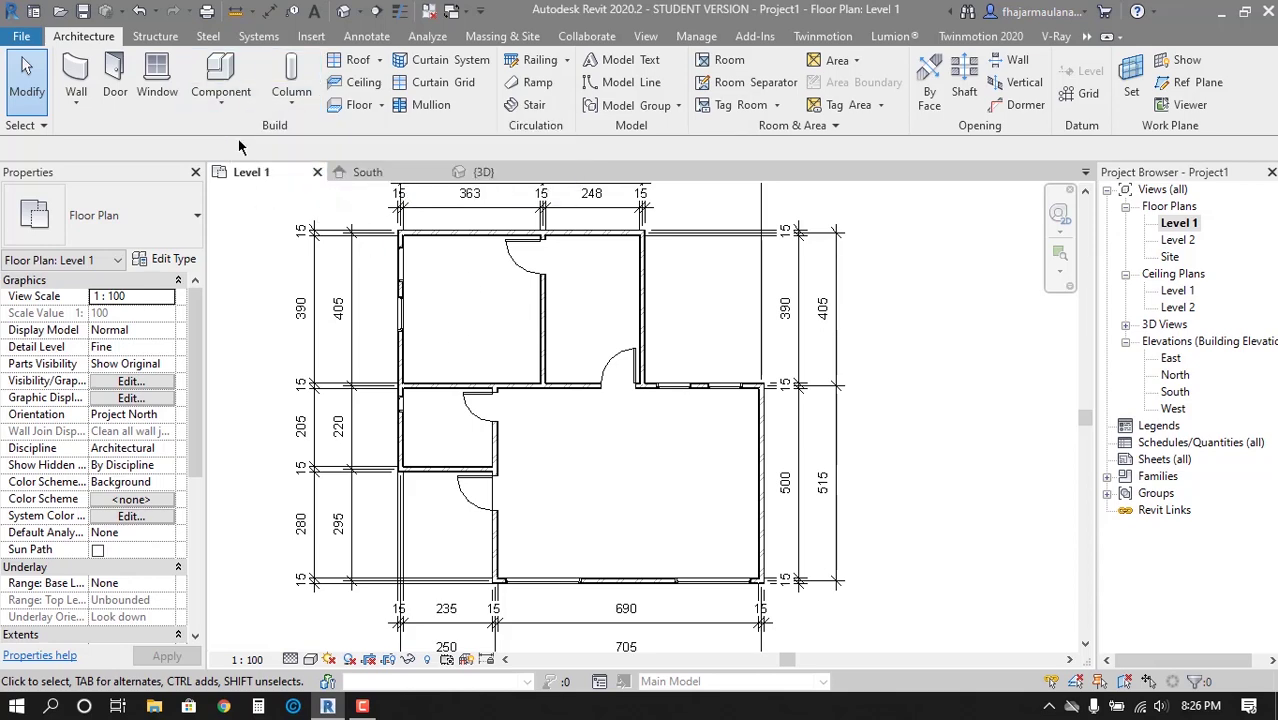
Choose the M_Desk 1525 x 762mm Student type for component placement
left_click(228, 72)
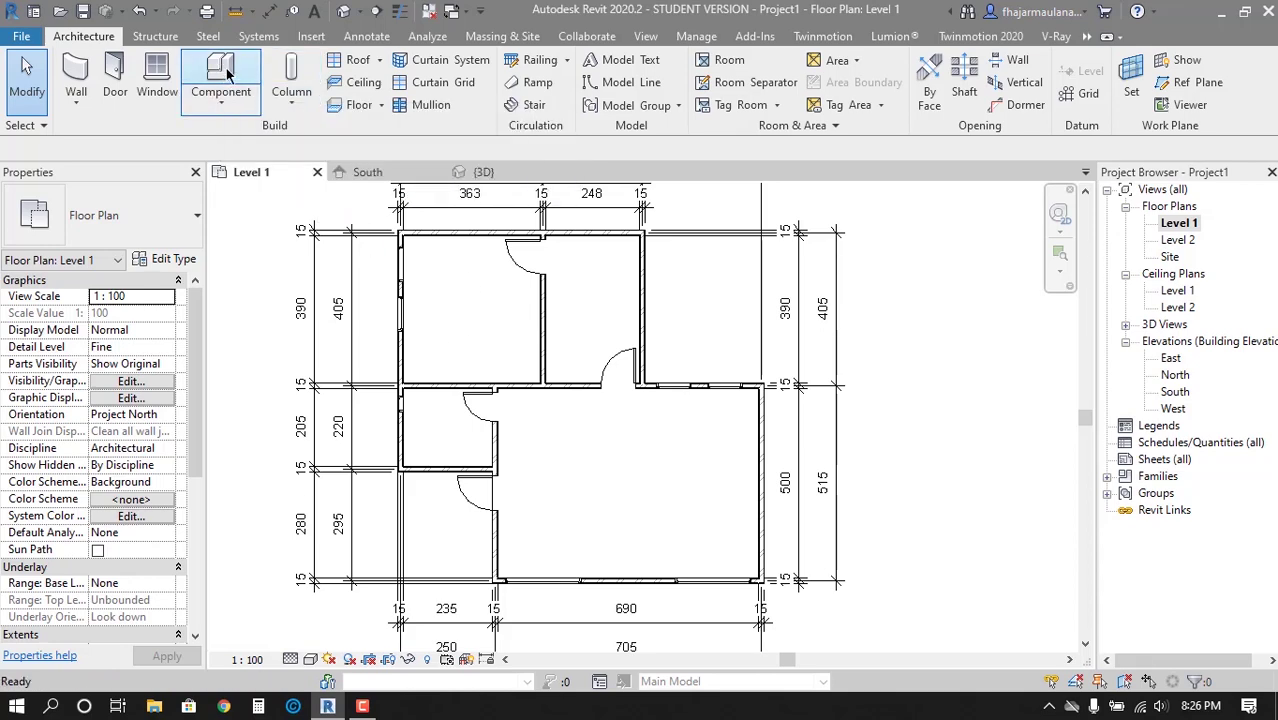
left_click(148, 224)
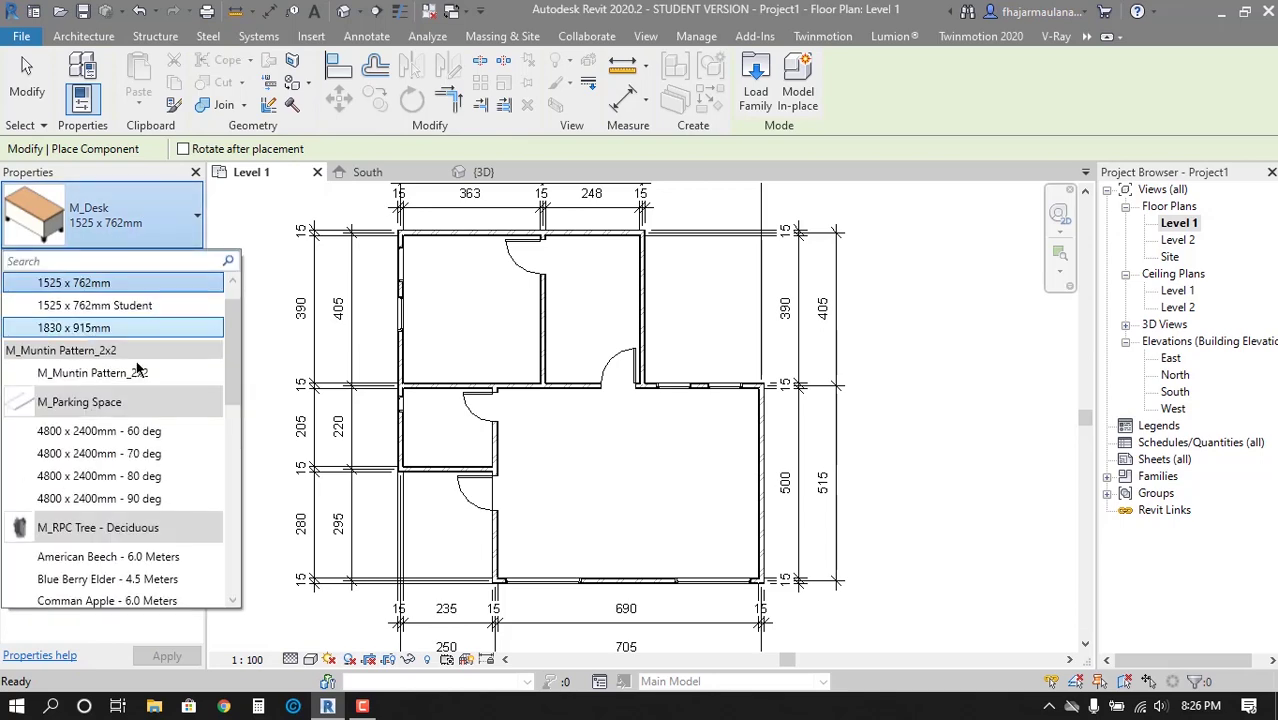
scroll(122, 412, "down", 7)
scroll(122, 412, "down", 4)
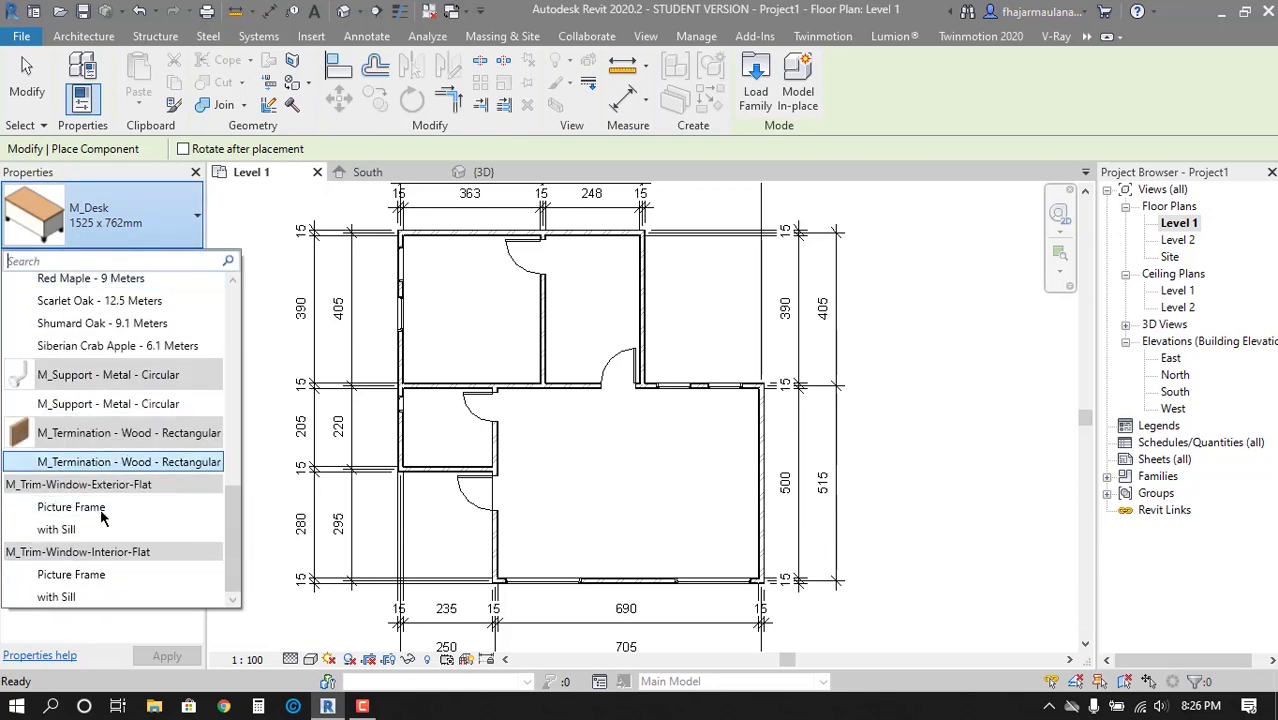
scroll(100, 460, "up", 5)
scroll(105, 535, "up", 5)
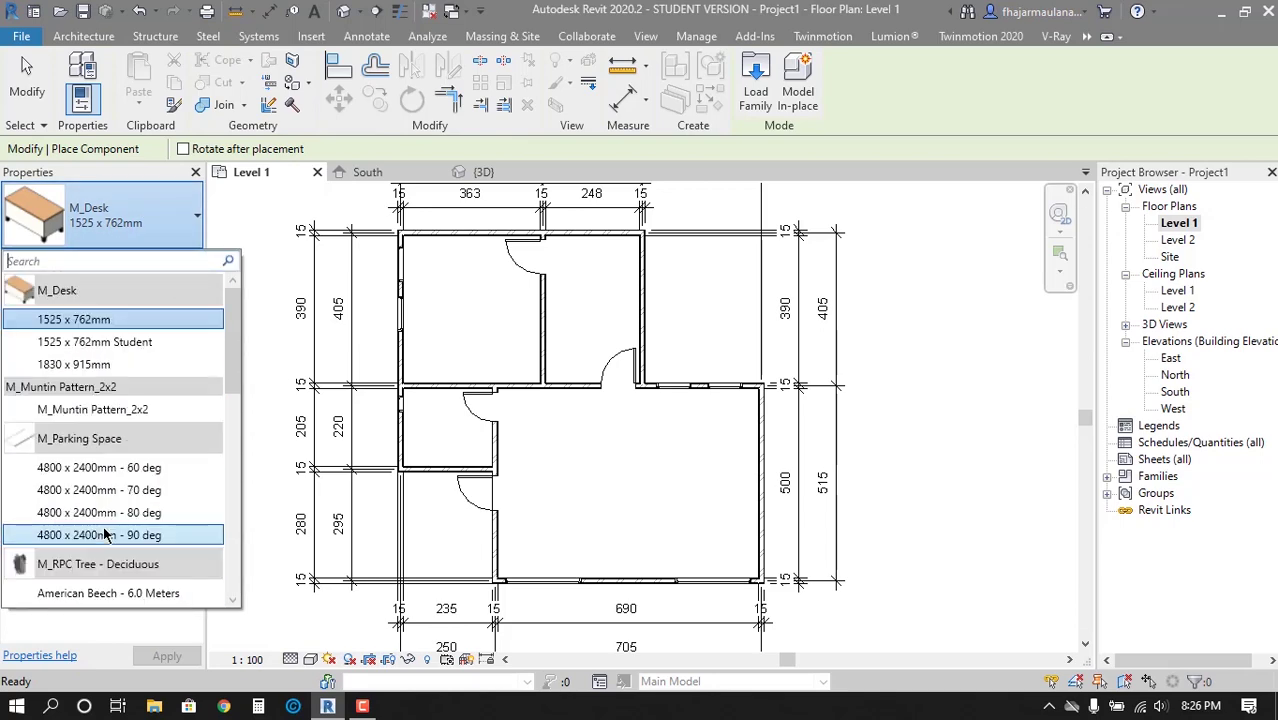
left_click(95, 341)
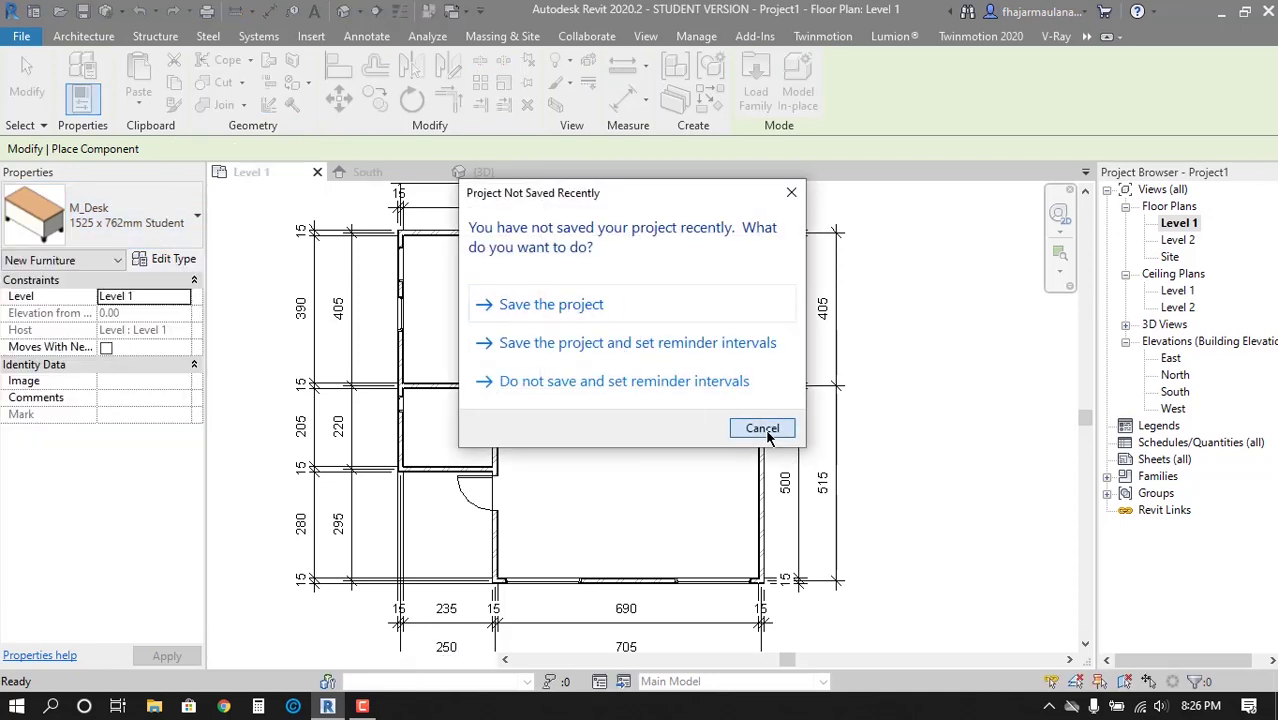
Place the Student desk in the upper-left room and move it against the left wall
left_click(762, 427)
scroll(465, 328, "up", 2)
scroll(440, 380, "up", 2)
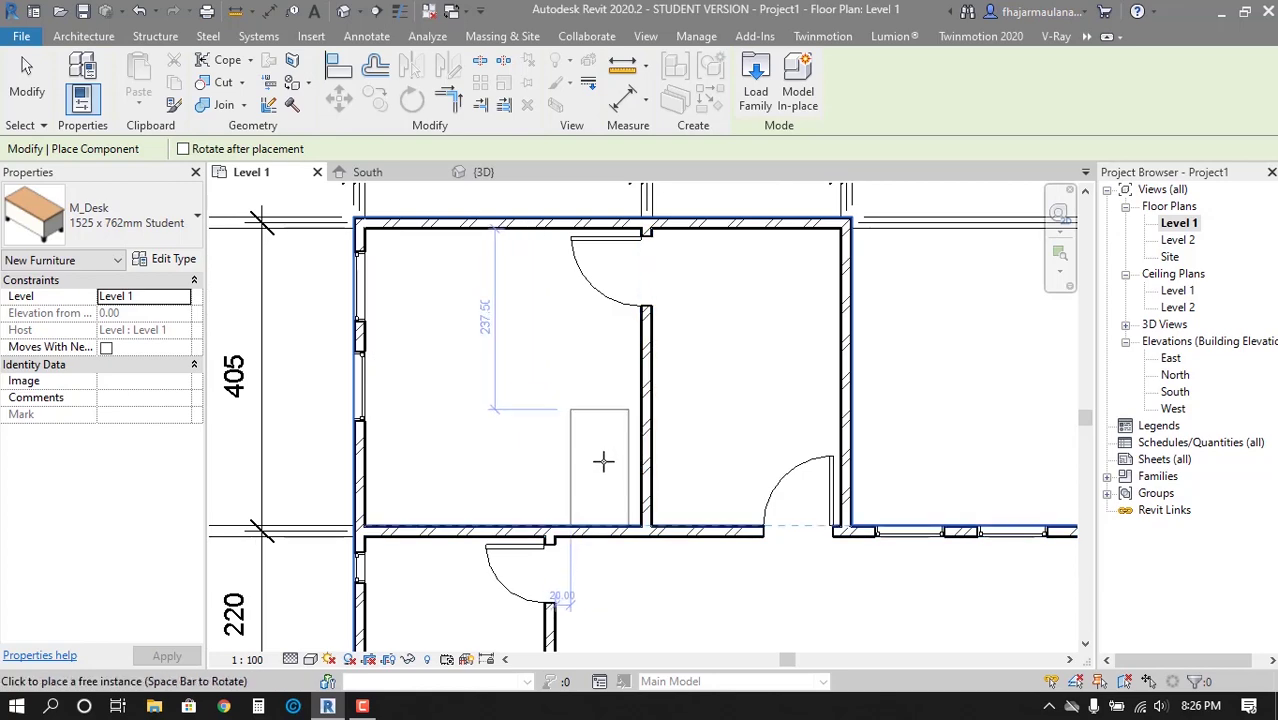
scroll(604, 456, "up", 2)
left_click(604, 456)
key("Escape")
scroll(604, 456, "down", 1)
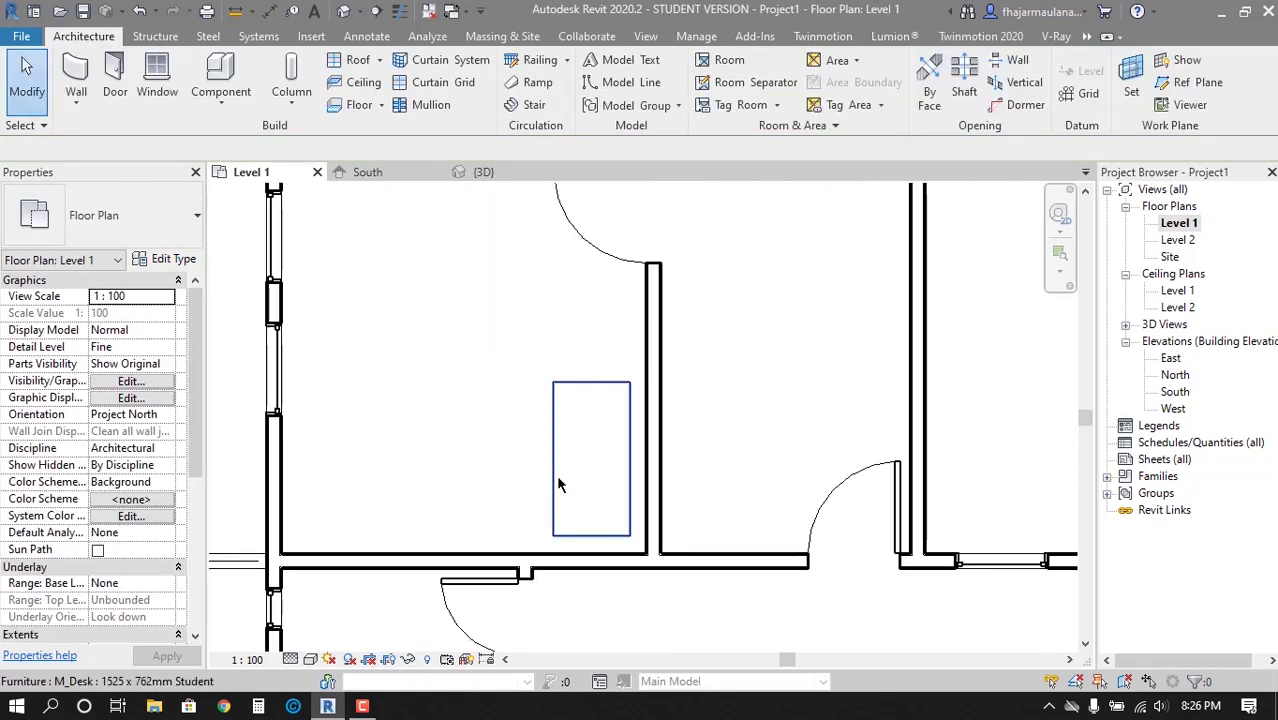
left_click(556, 474)
left_click_drag(556, 474, 300, 488)
key("Escape")
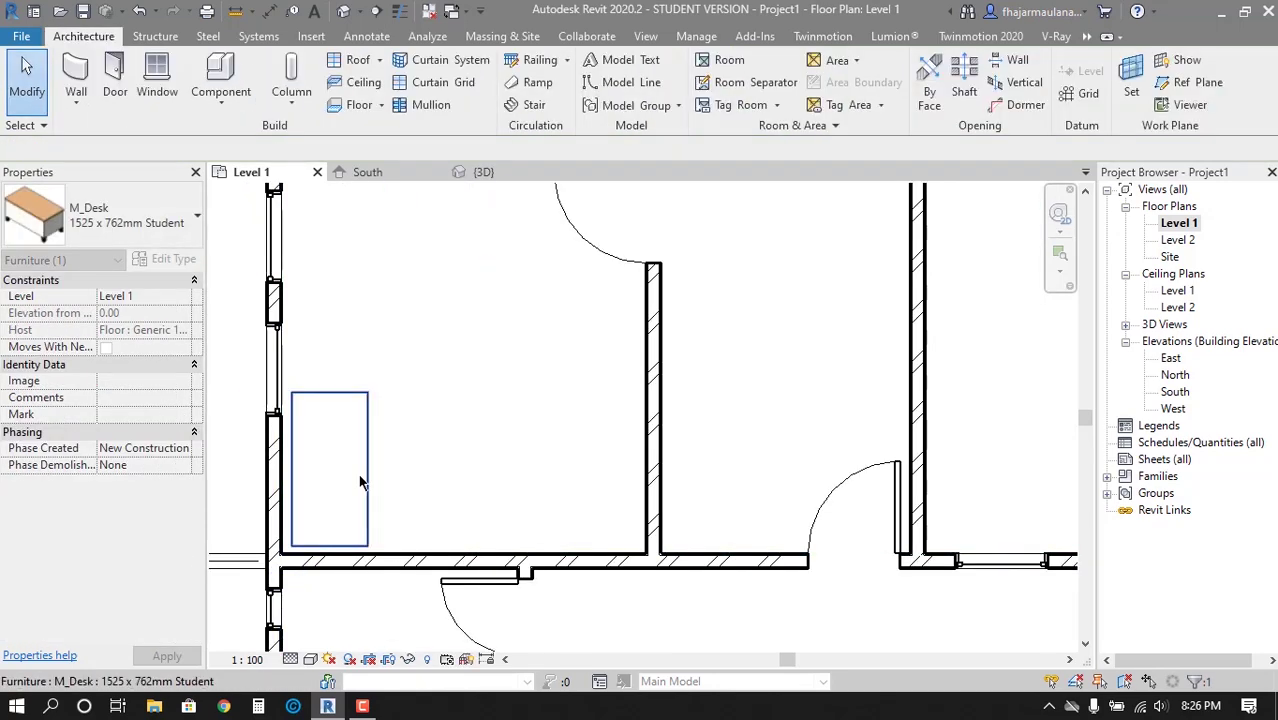
Reframe the plan, review the component type list again, then cancel placement
scroll(362, 480, "down", 2)
mouse_move(418, 409)
middle_mouse_down()
mouse_move(484, 369)
mouse_move(428, 366)
middle_mouse_up()
scroll(484, 369, "down", 1)
middle_click_drag(428, 424, 447, 404)
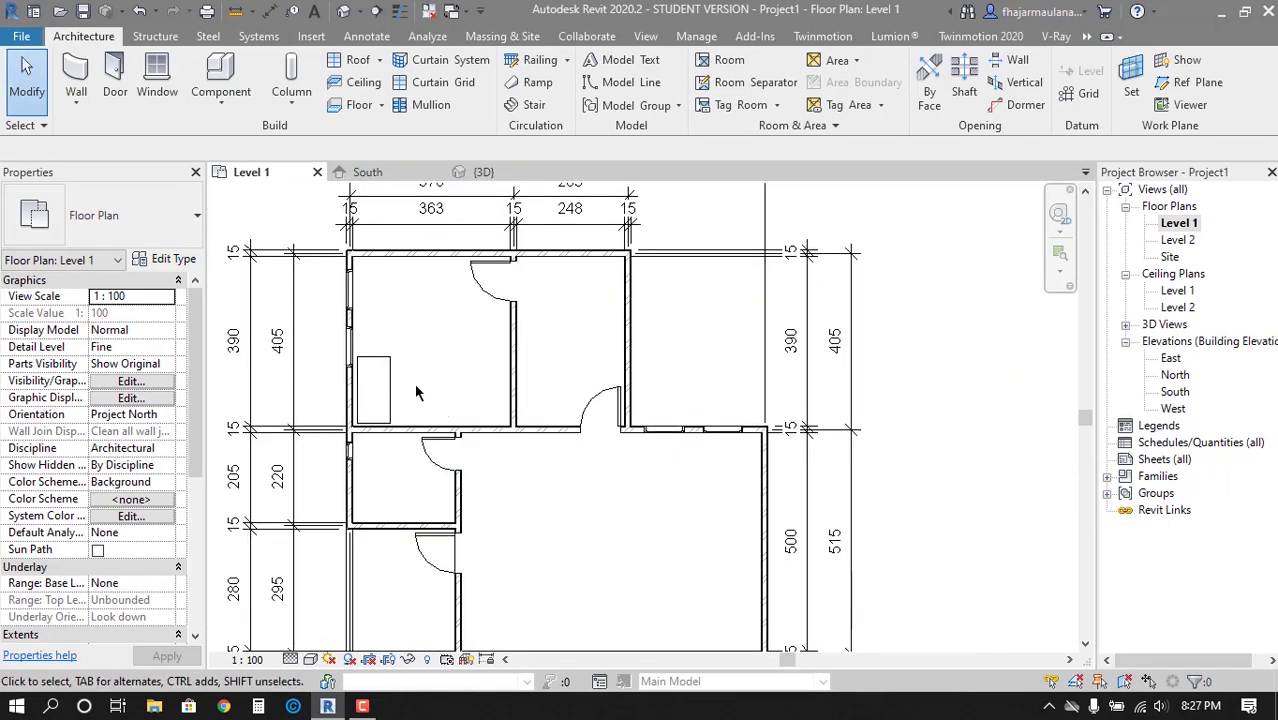
left_click(221, 80)
left_click(197, 215)
scroll(133, 337, "down", 5)
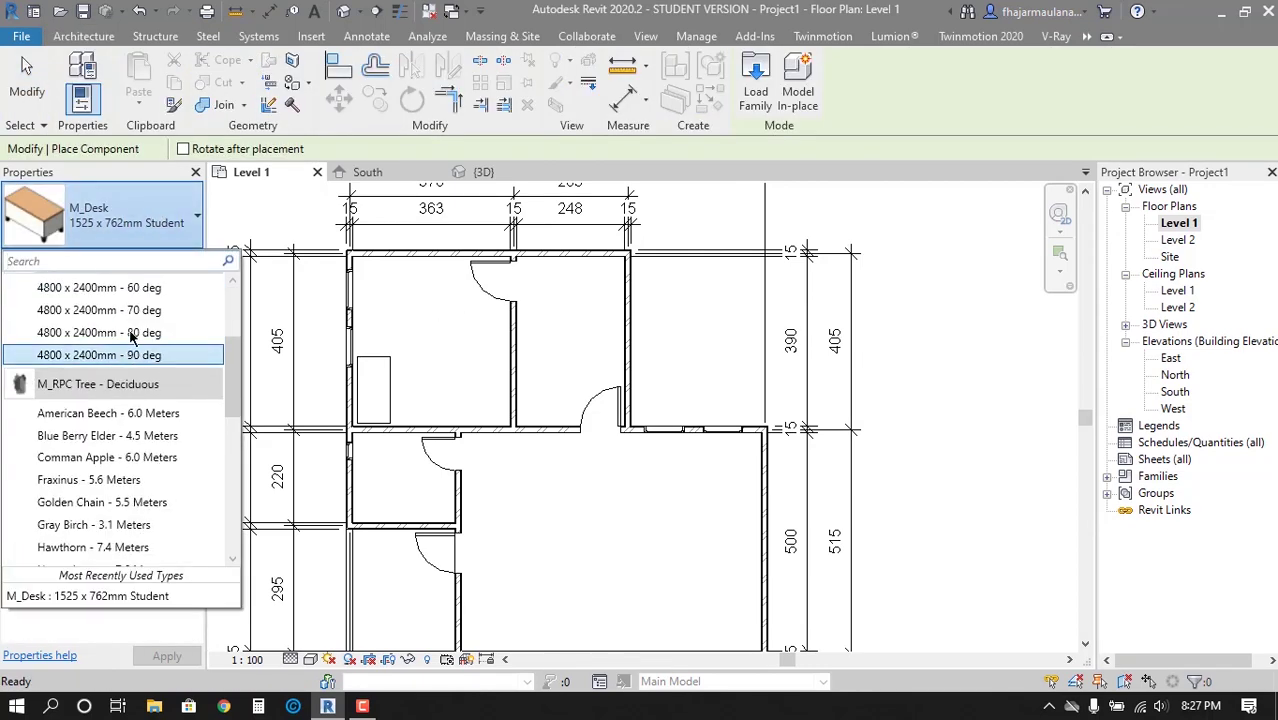
left_click(142, 210)
key("Escape")
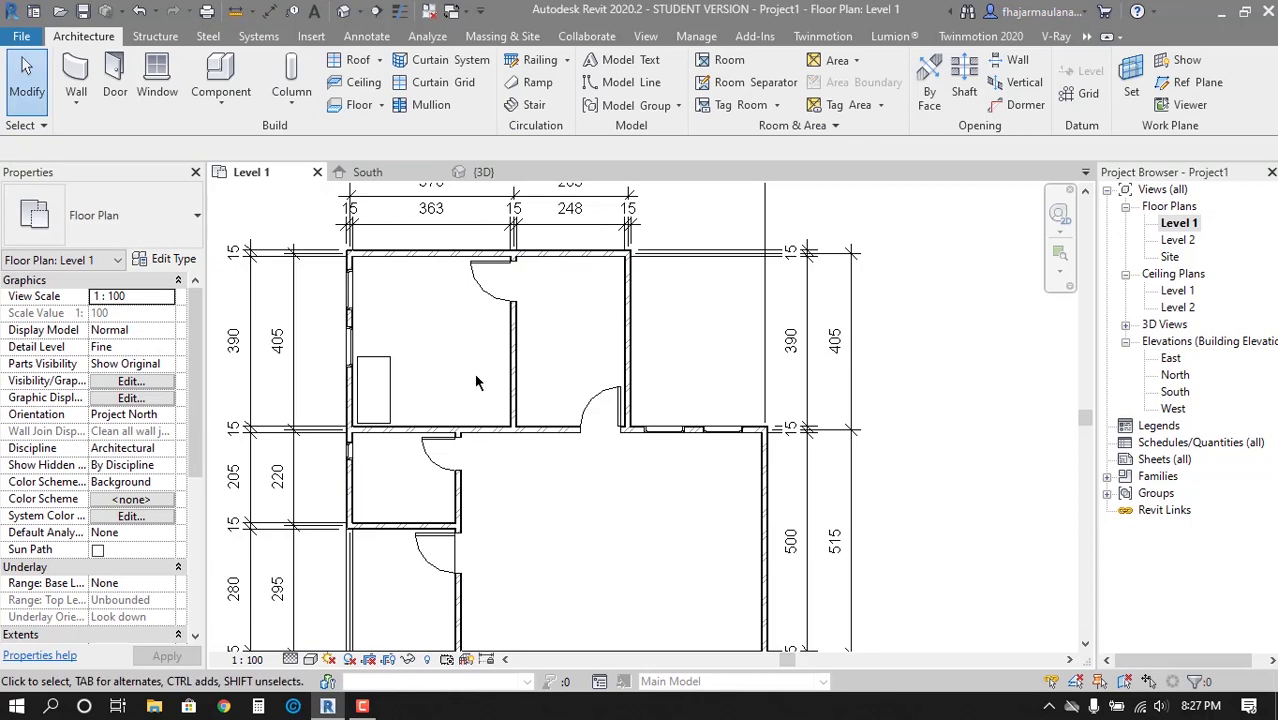
Restart component placement and open Load Family to browse the US Imperial library
scroll(474, 372, "down", 3)
scroll(519, 486, "up", 2)
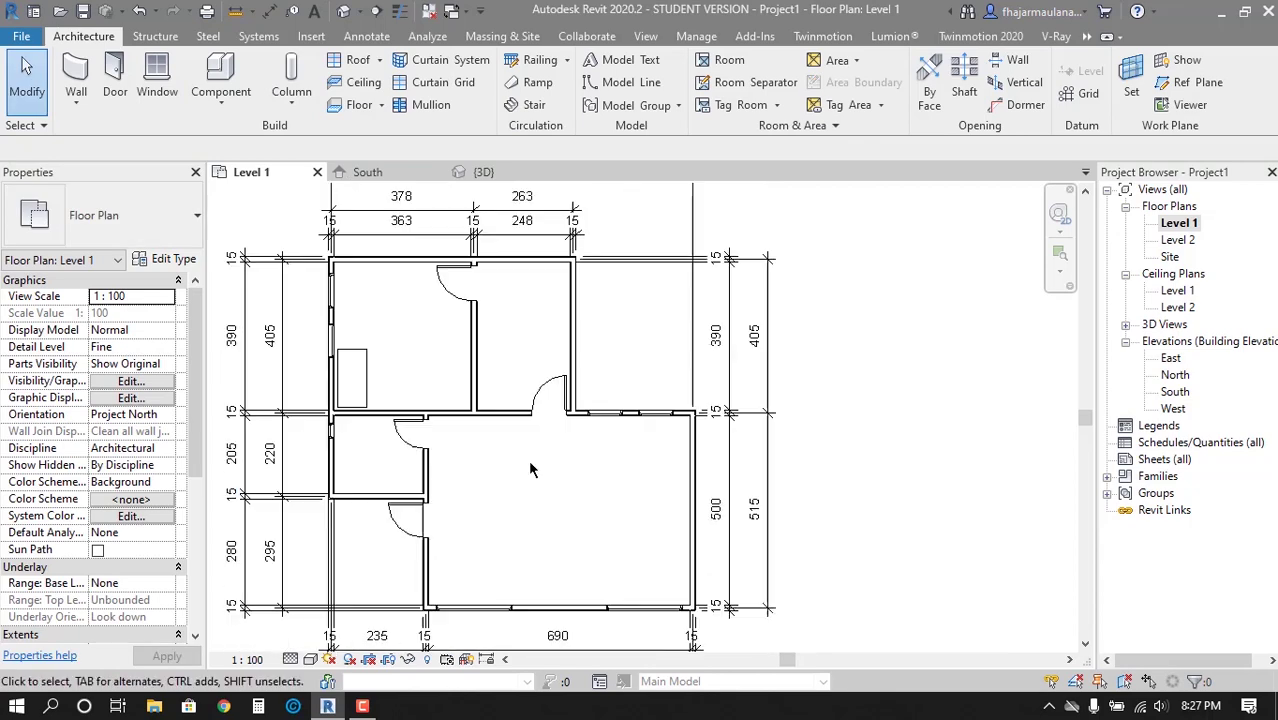
left_click(221, 72)
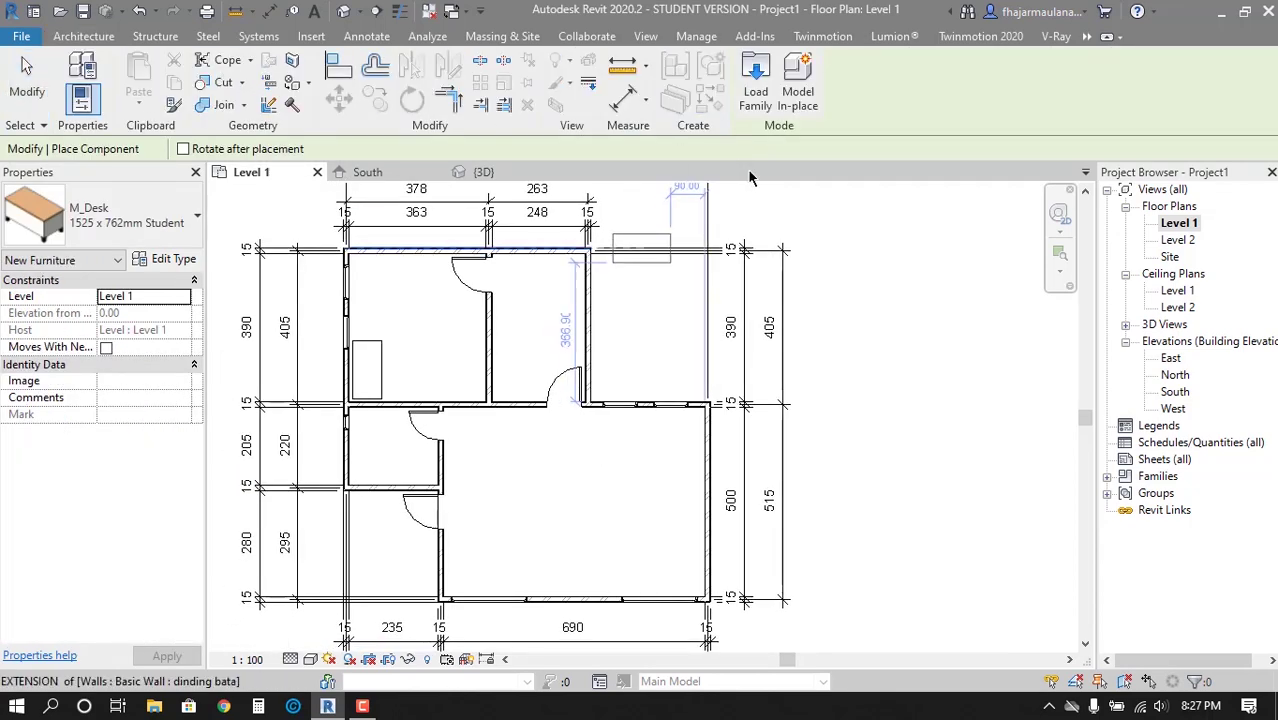
left_click(755, 92)
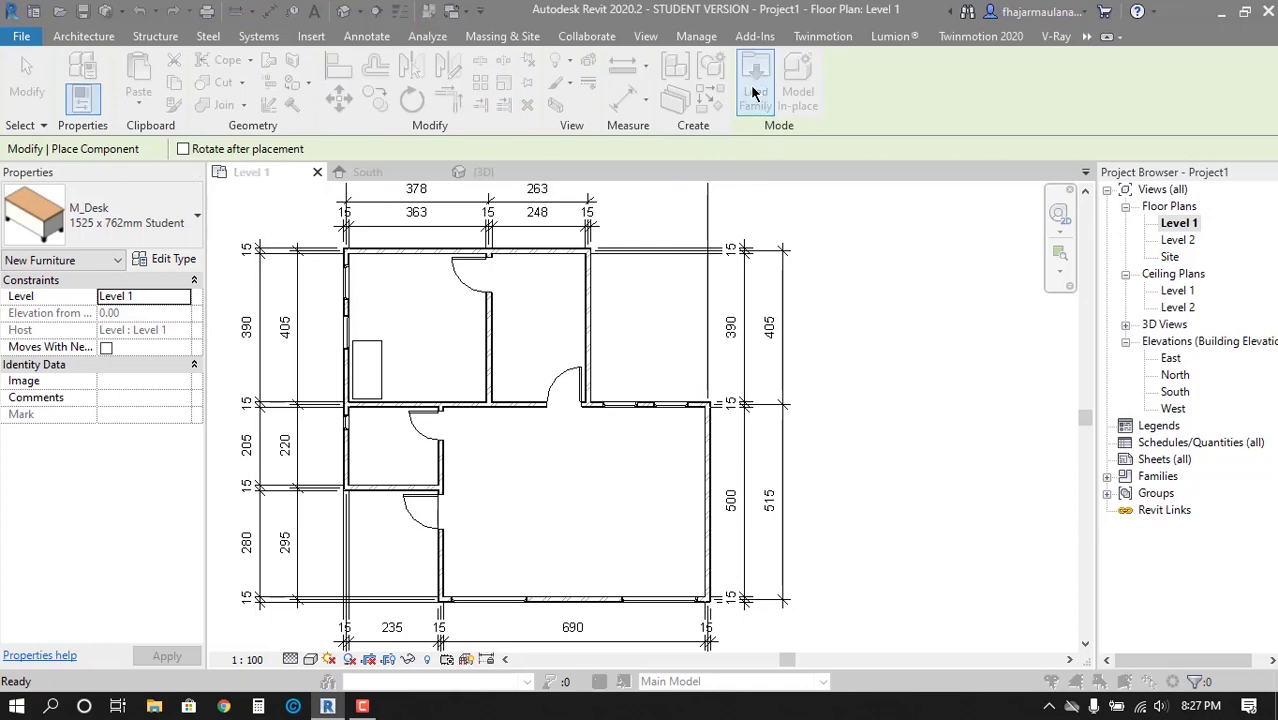
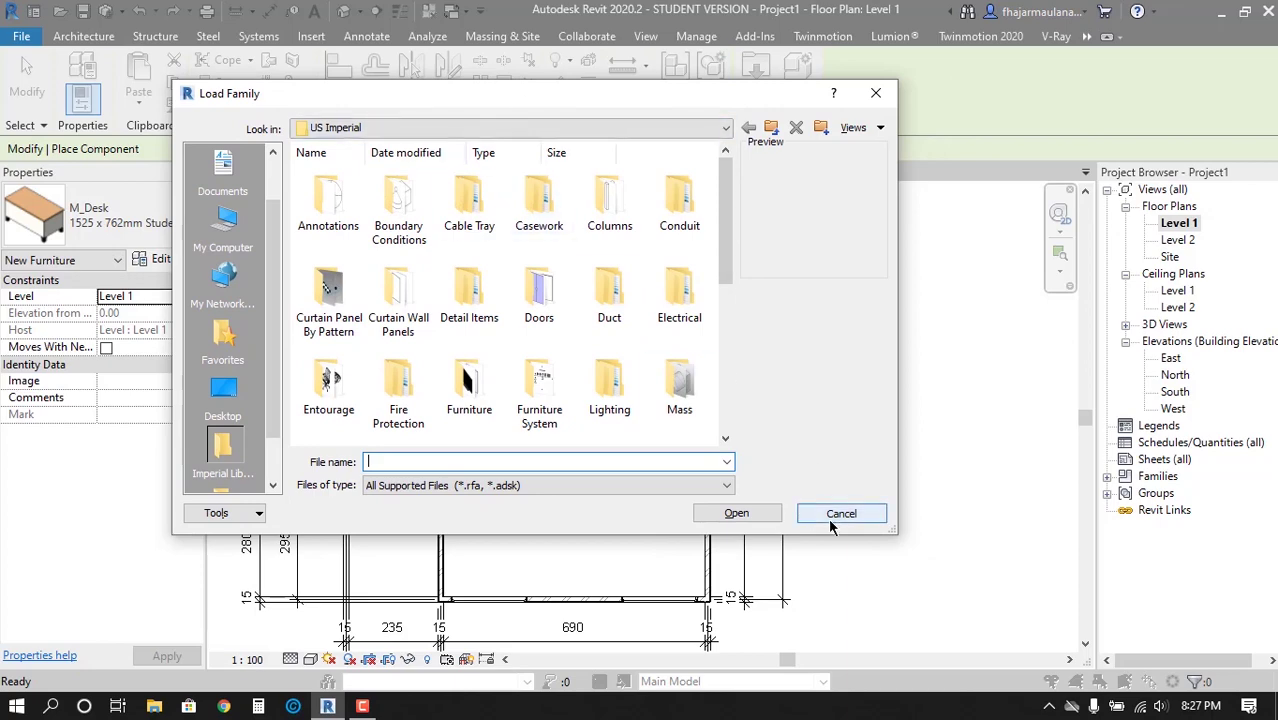
Abandon the desk placement and reopen Load Family from the Component tool
left_click(828, 517)
key("Escape")
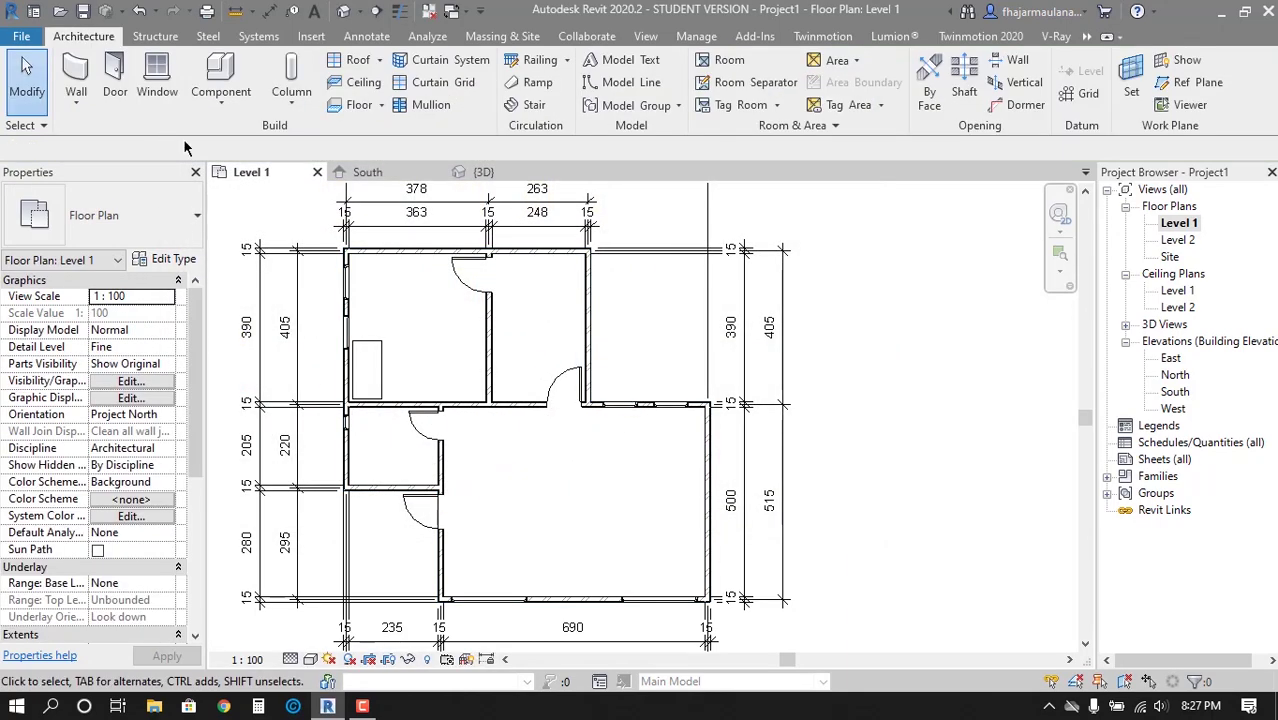
left_click(222, 80)
left_click(737, 85)
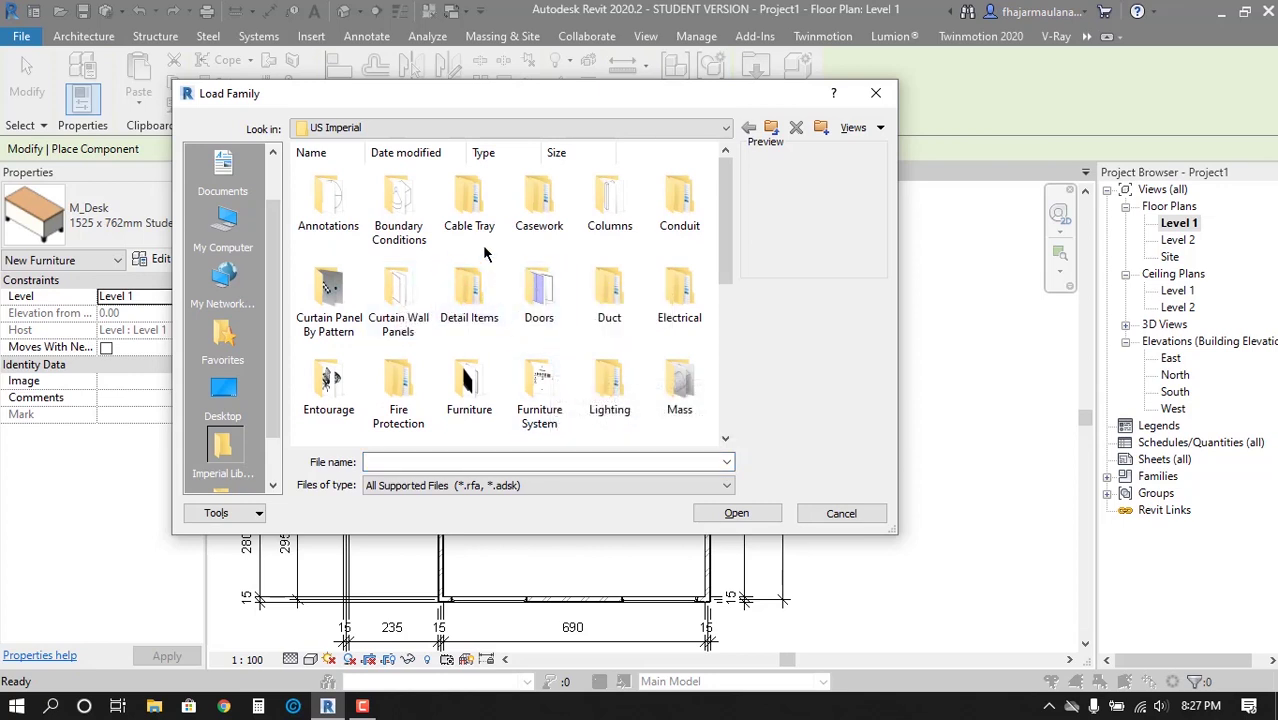
Load M_Bed-Standard.rfa from Libraries > US Metric > Furniture > Beds
key("BackSpace")
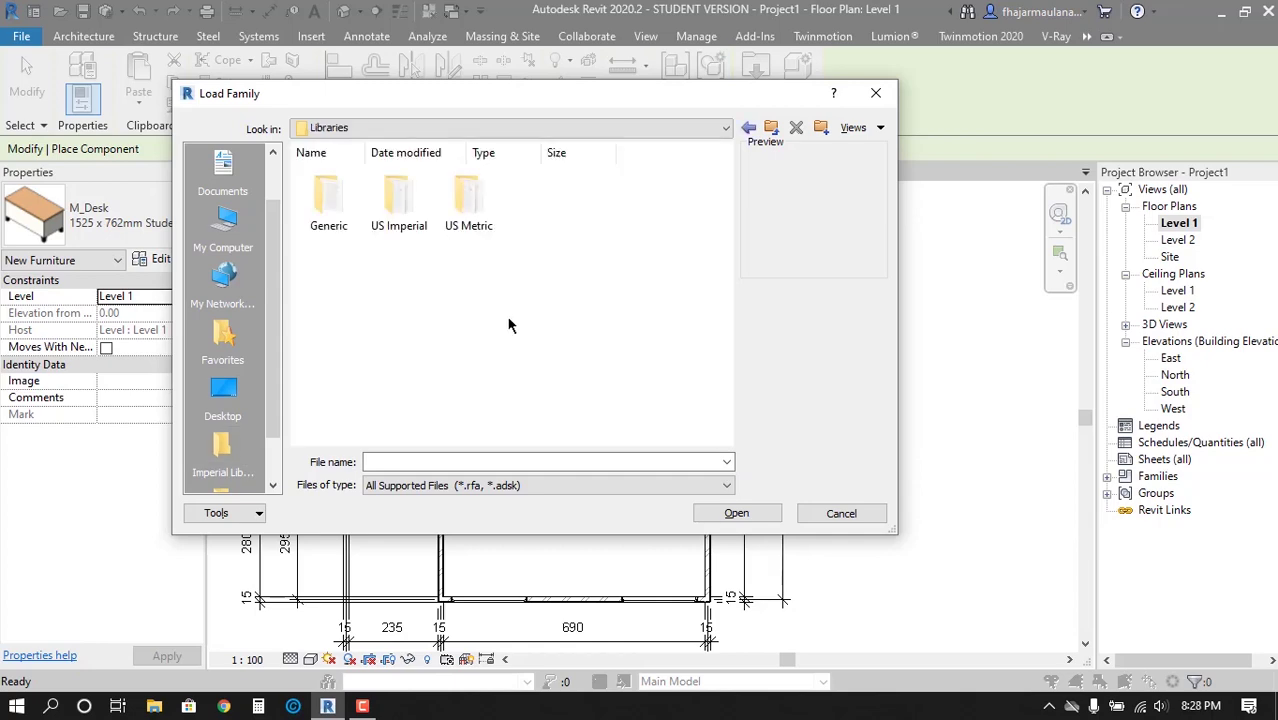
double_click(466, 212)
scroll(521, 293, "down", 2)
scroll(521, 287, "up", 2)
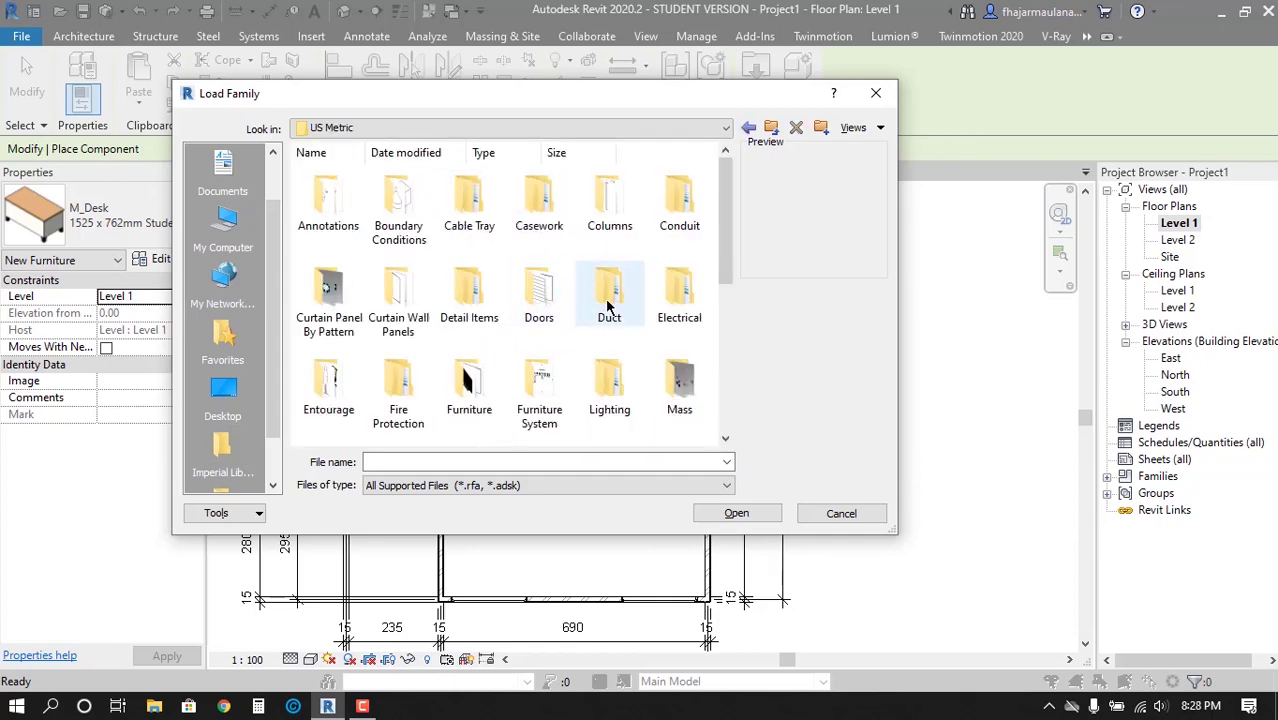
double_click(468, 378)
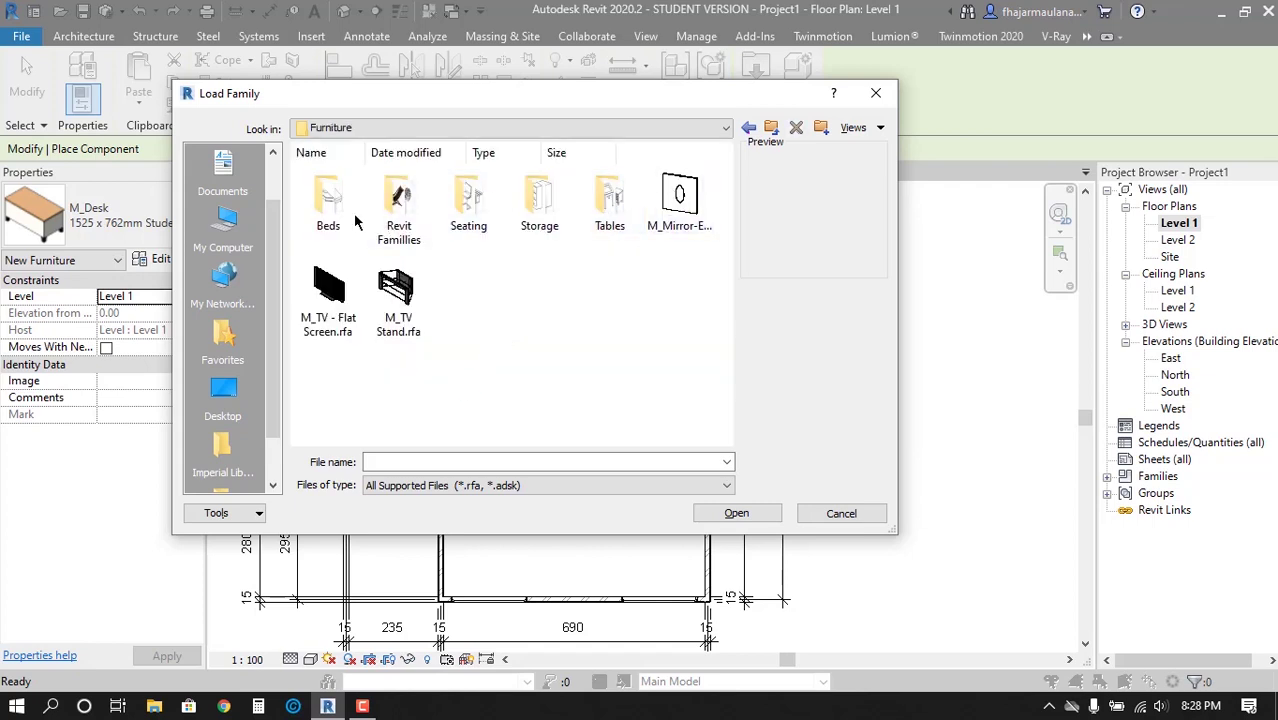
double_click(328, 198)
left_click(345, 203)
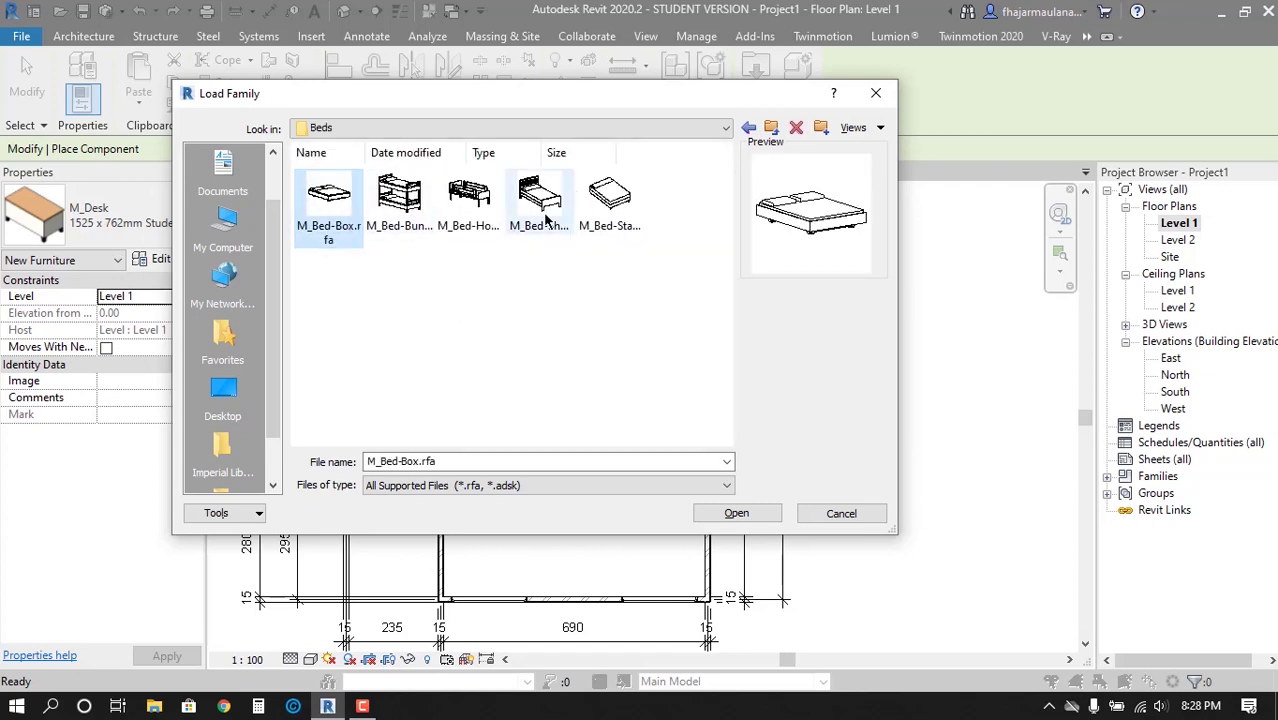
left_click(605, 297)
left_click_drag(620, 302, 330, 242)
left_click(556, 261)
left_click(610, 200)
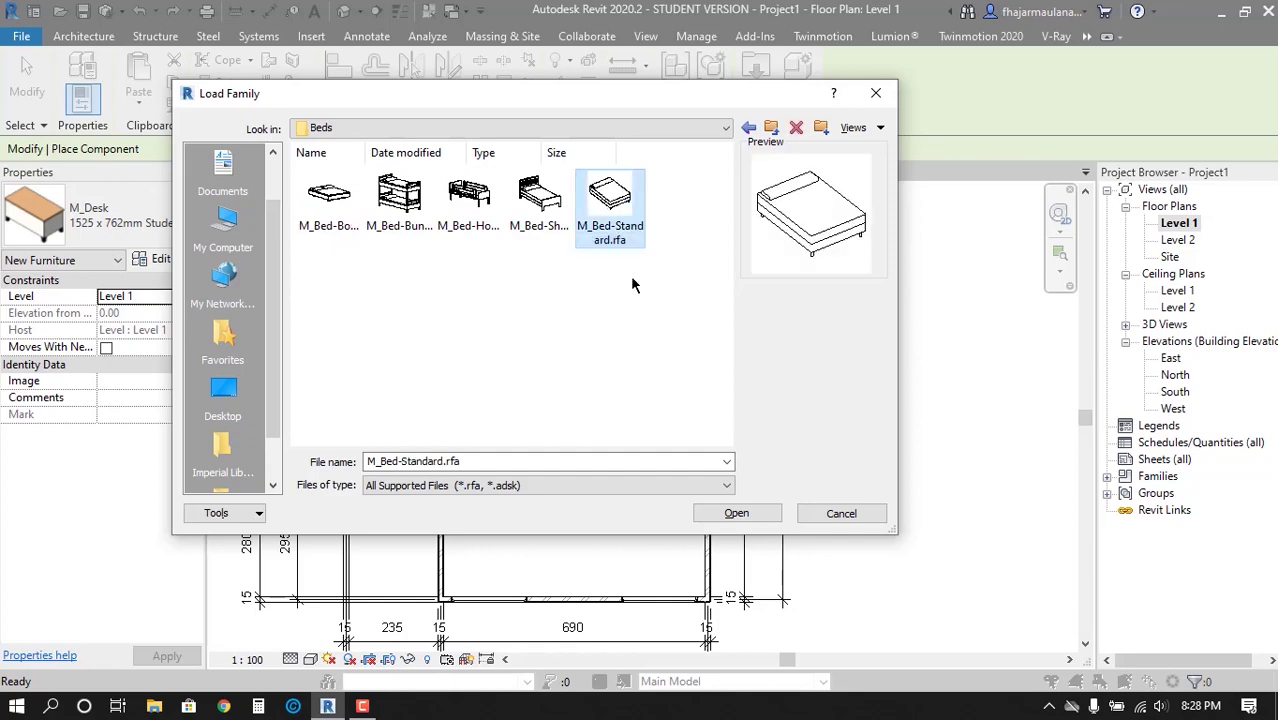
left_click(740, 514)
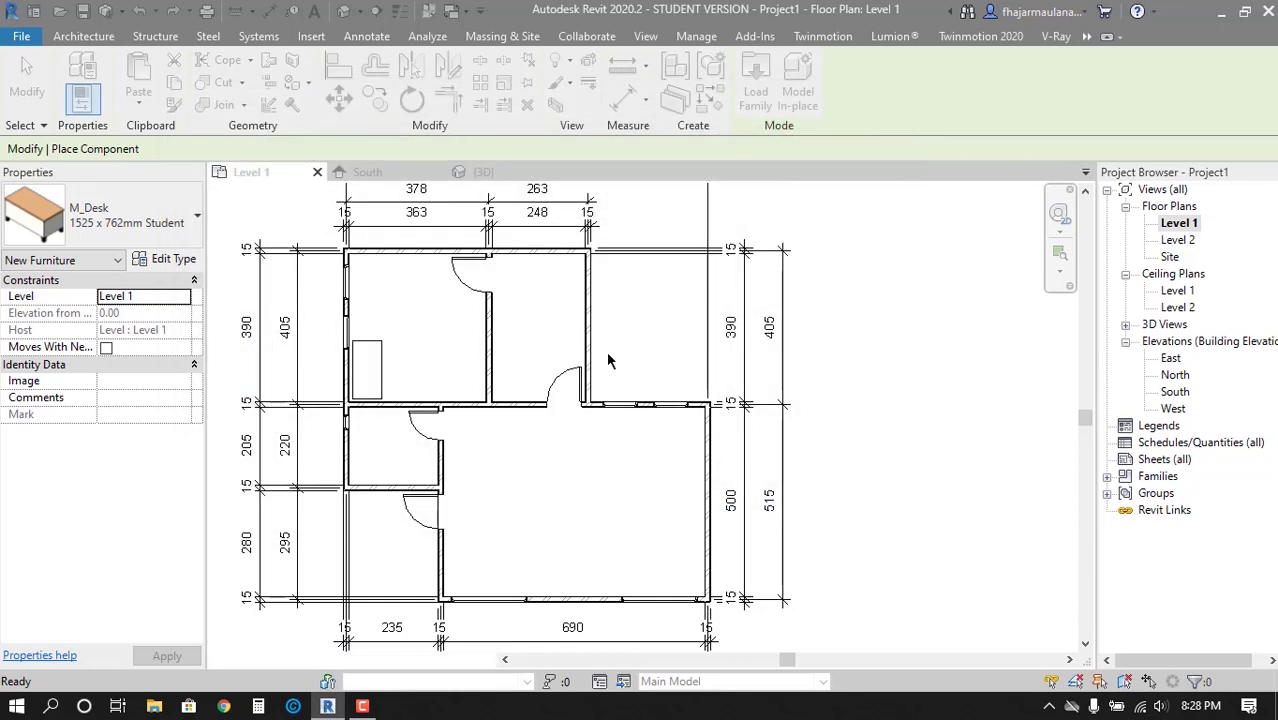
Select the 1525 x 2007mm - Queen bed type, try rotating it, then cancel placement
scroll(372, 308, "up", 3)
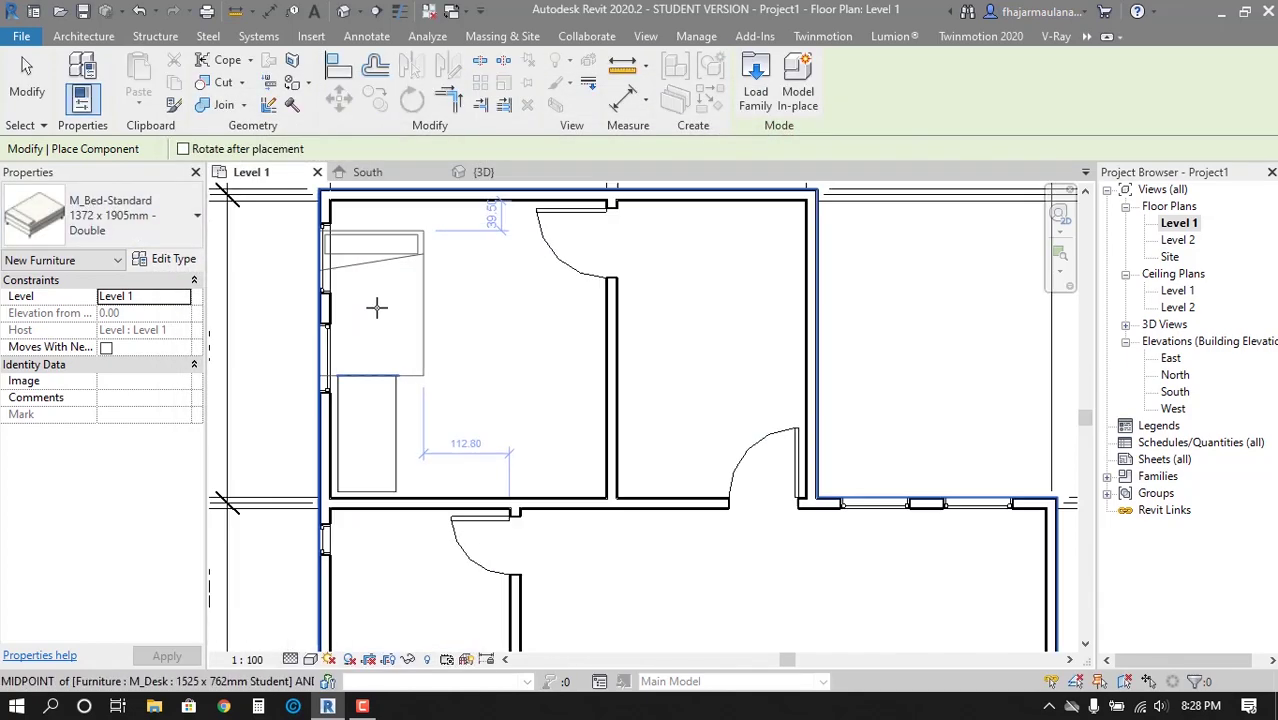
left_click(167, 236)
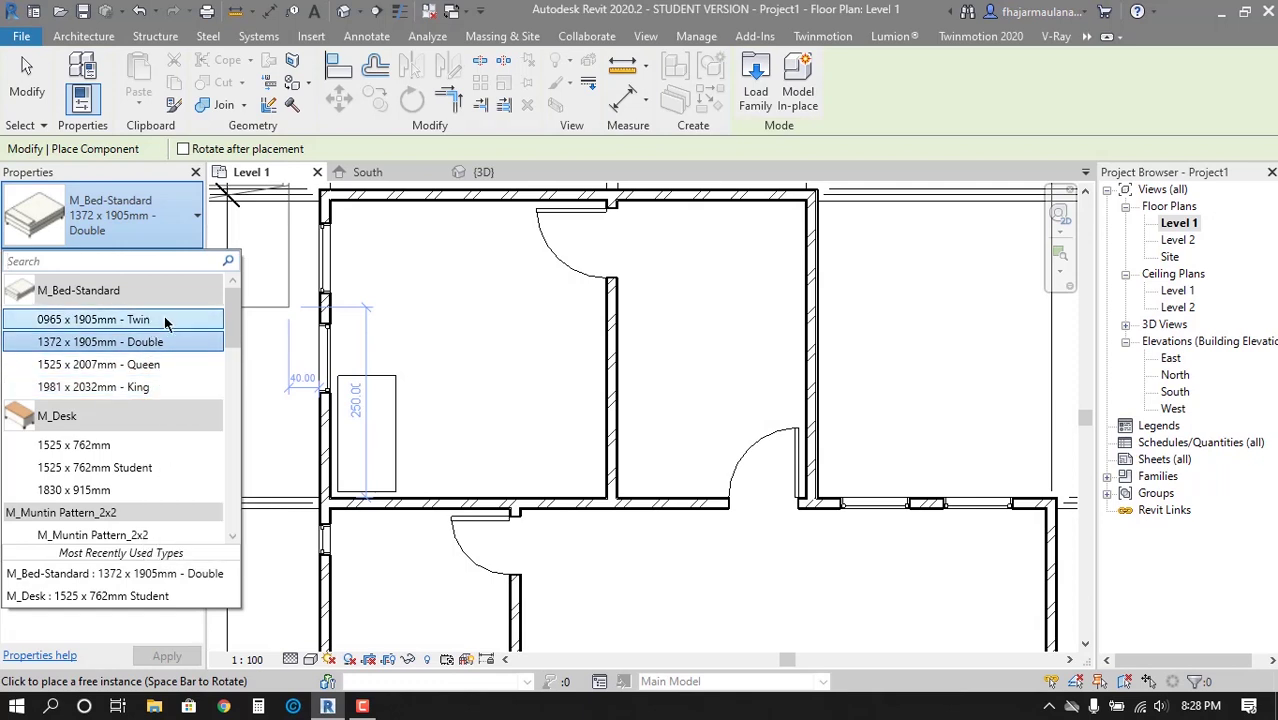
left_click(165, 364)
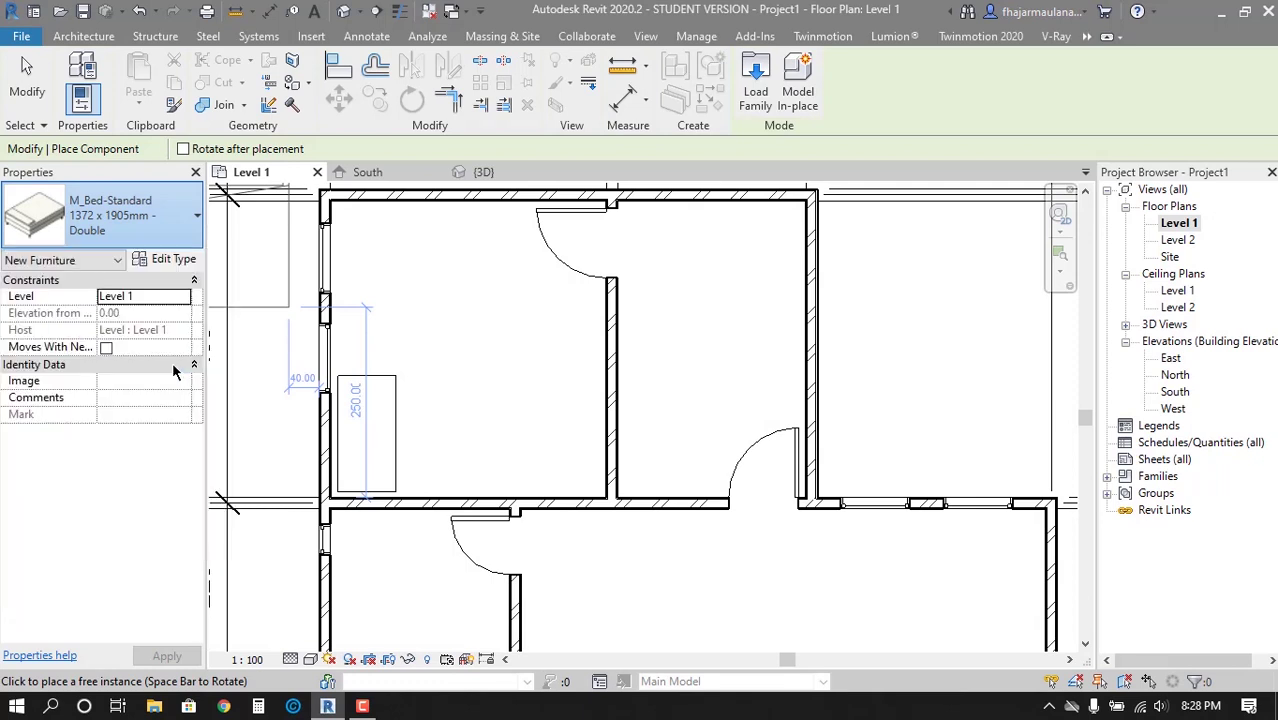
key("space")
key("space")
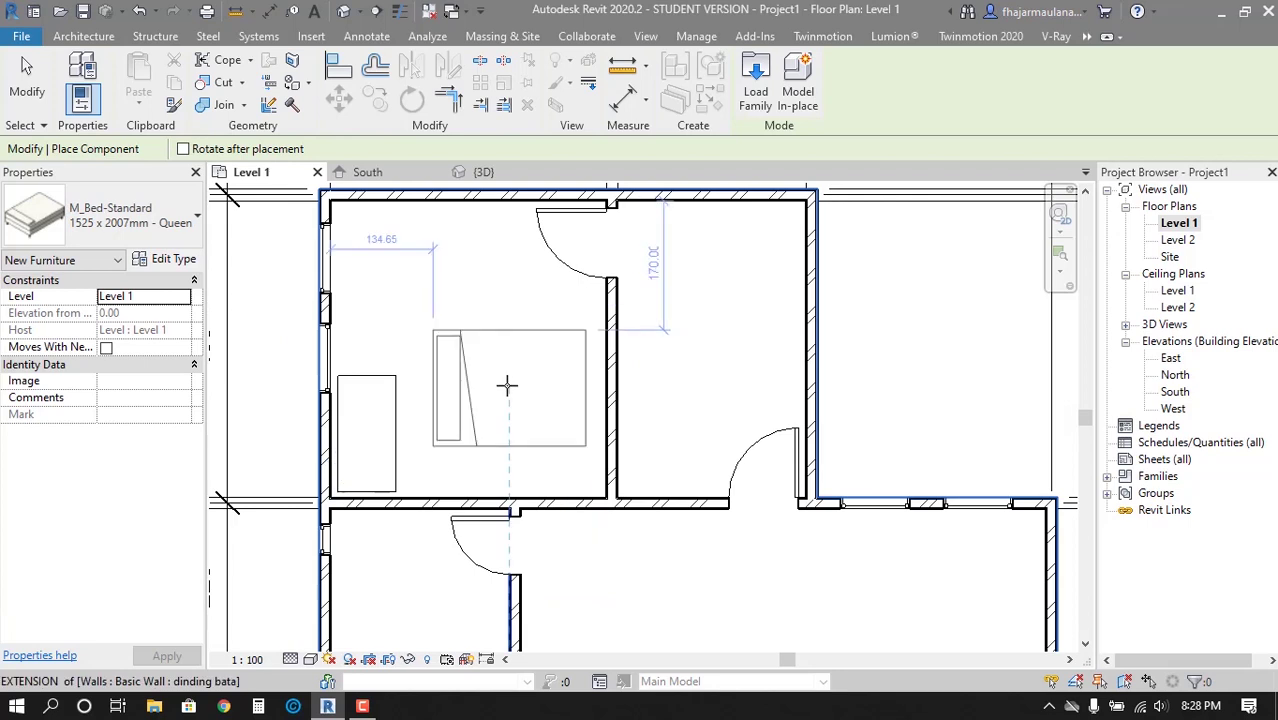
scroll(519, 407, "up", 2)
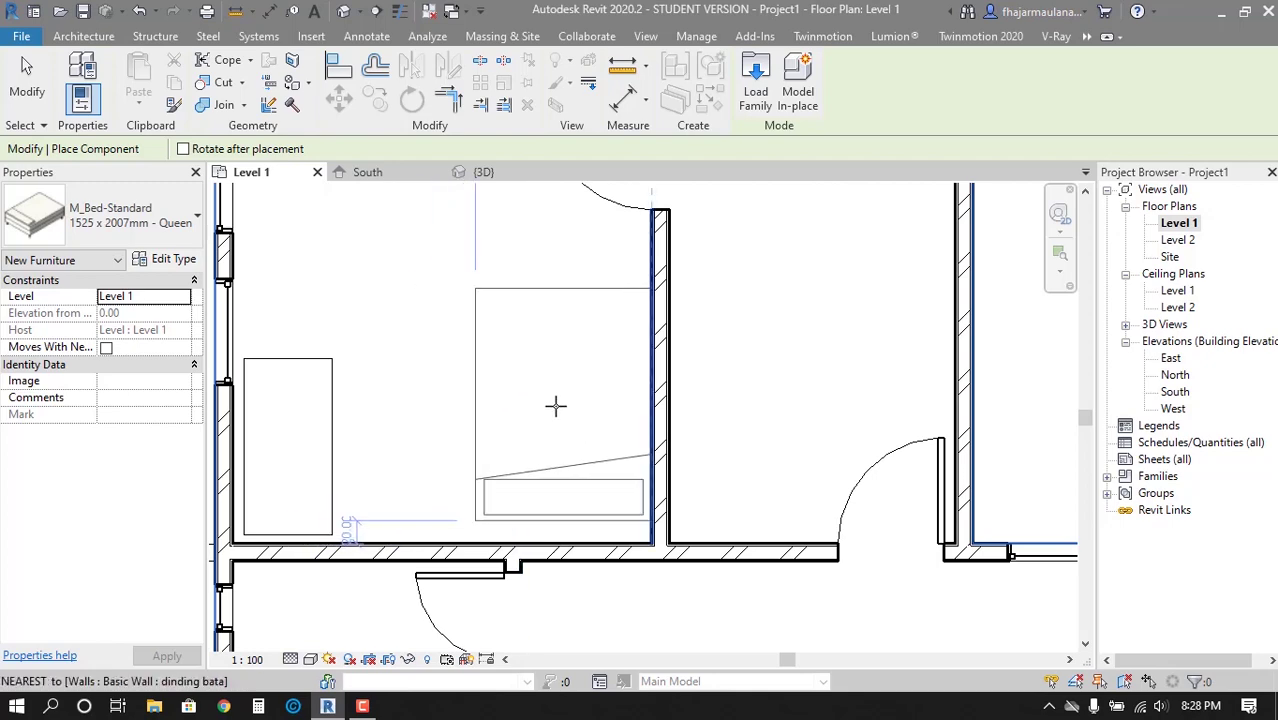
key("Escape")
Place an upright Queen bed against the upper-left bedroom's bottom wall
middle_click_drag(518, 353, 530, 362)
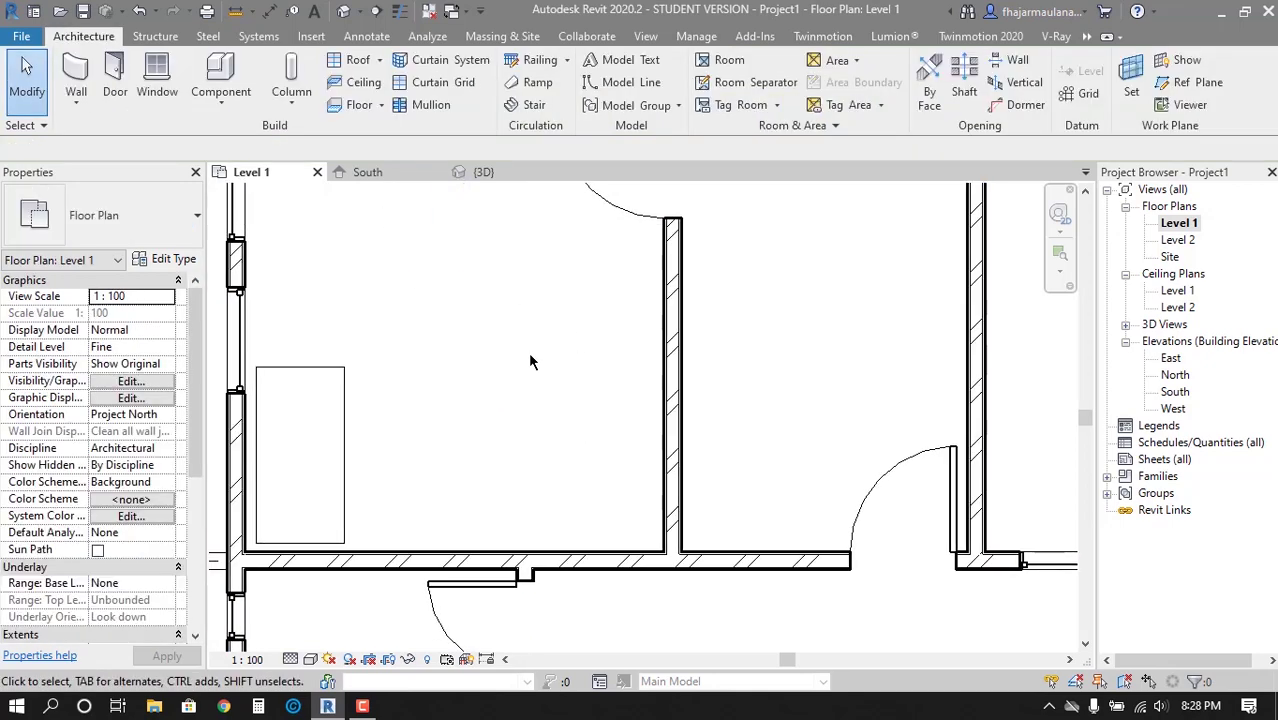
left_click(230, 70)
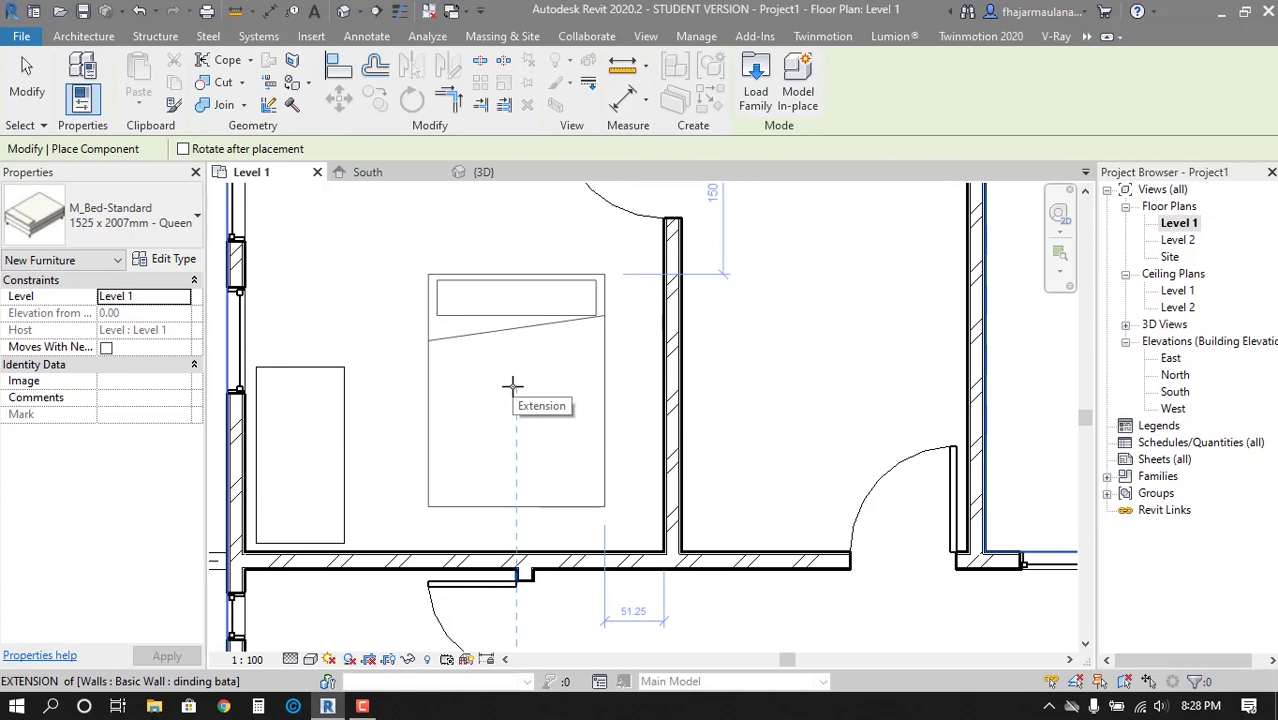
key("space")
key("space")
key("space")
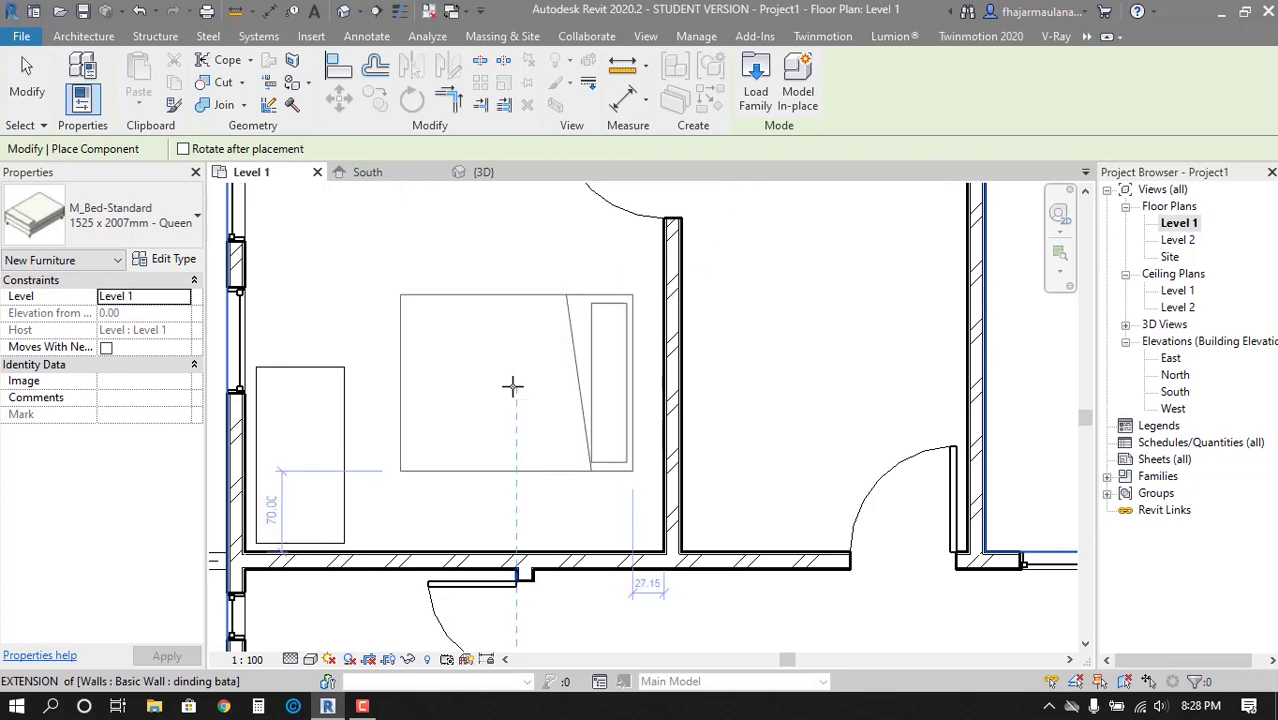
key("space")
key("space")
key("space")
key("space")
key("space")
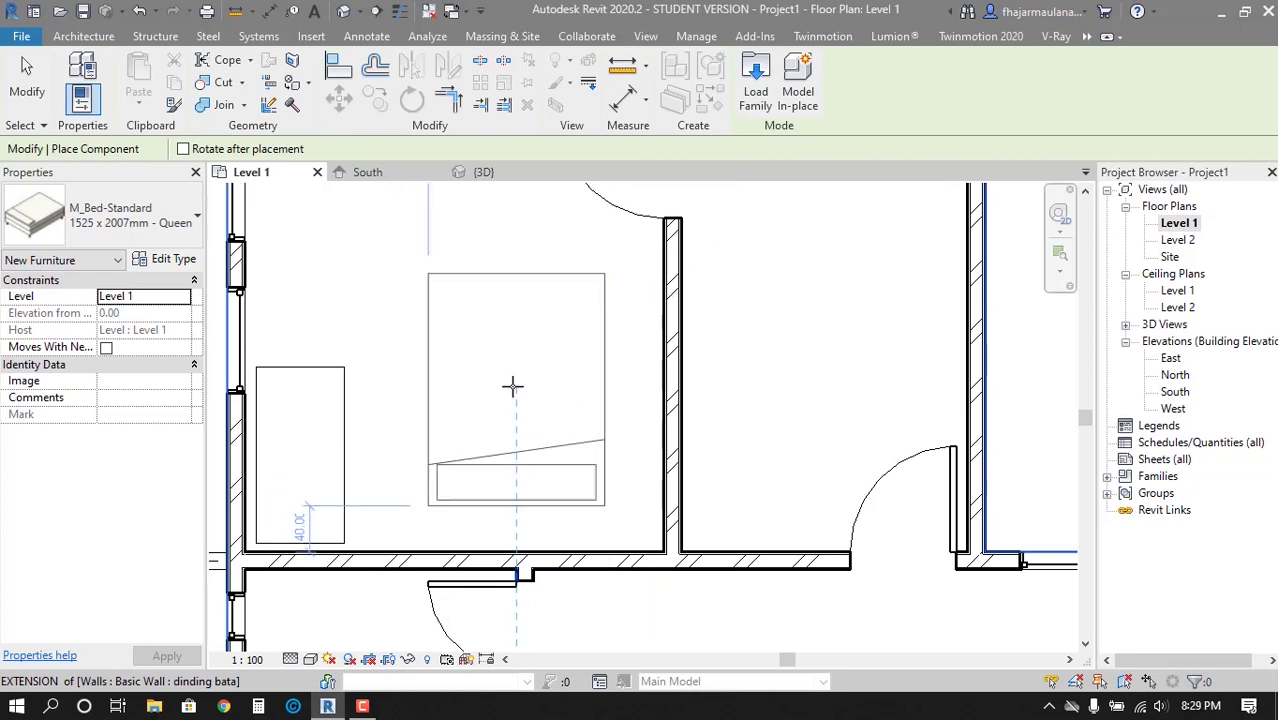
key("space")
key("space")
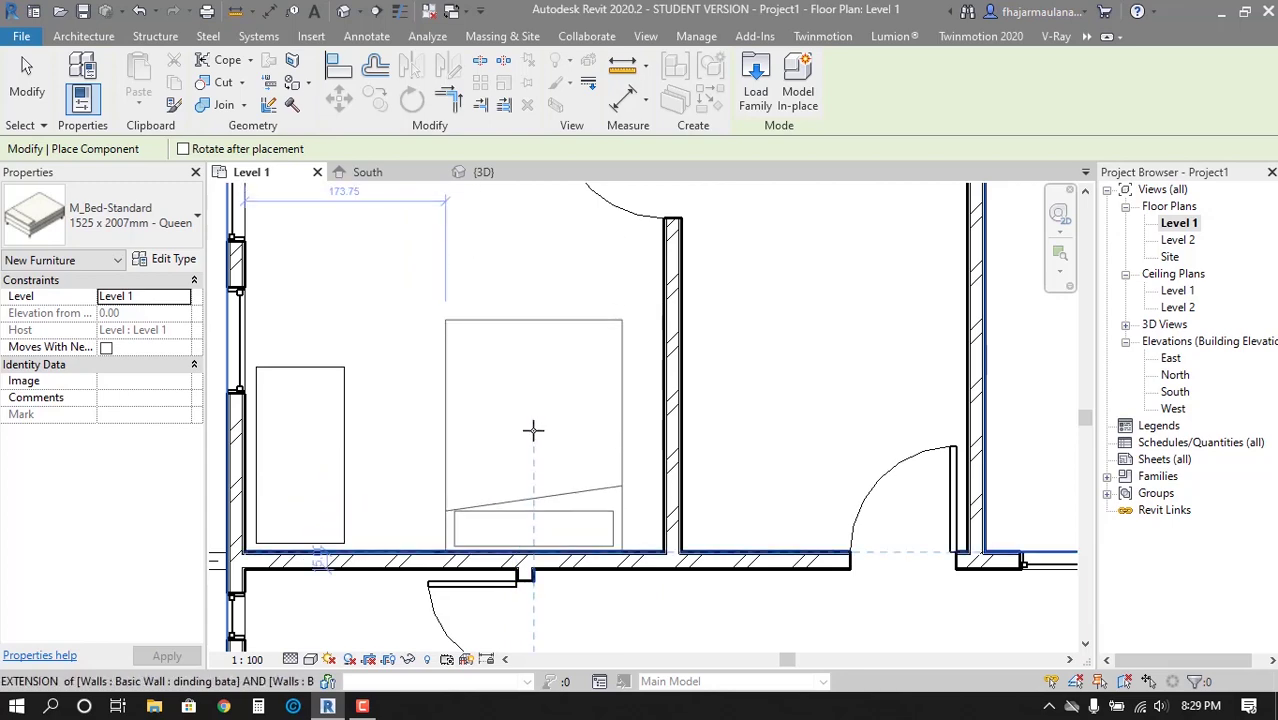
left_click(533, 430)
key("Escape")
key("Escape")
scroll(574, 416, "up", 2)
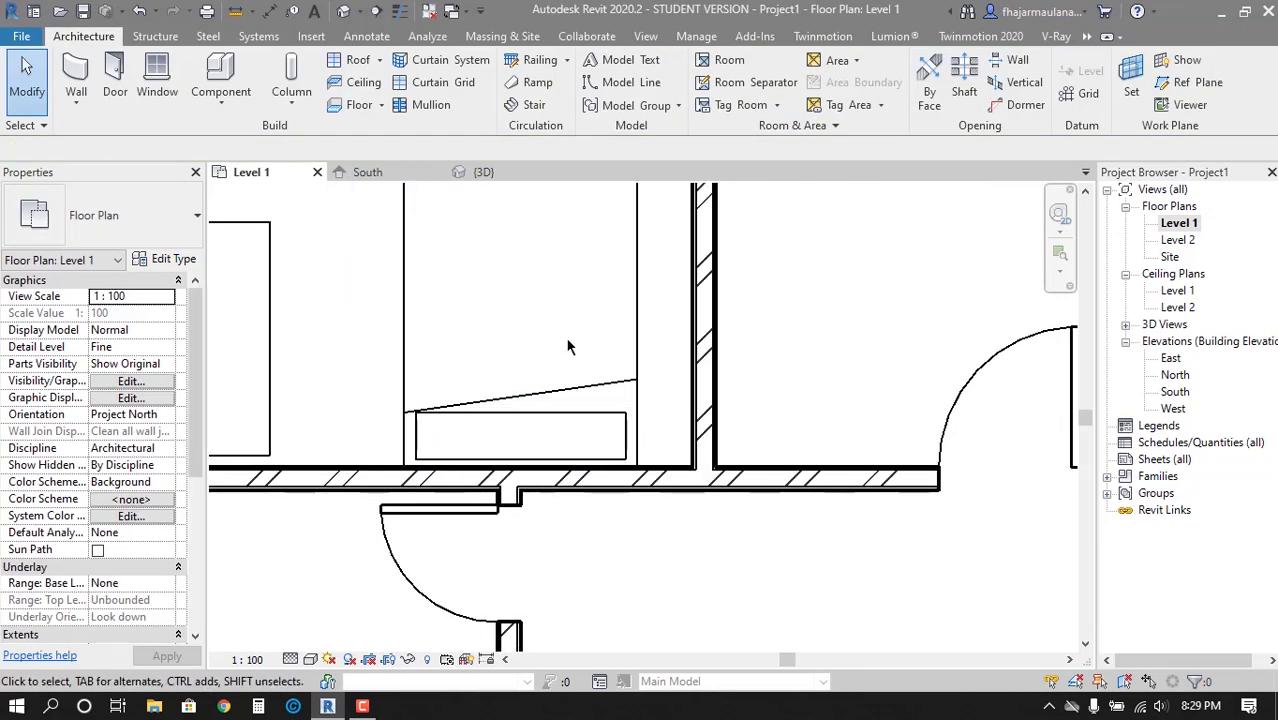
Align the bed's edge flush with the bedroom's right wall face using AL
left_click(551, 408)
key("Left")
key("Left")
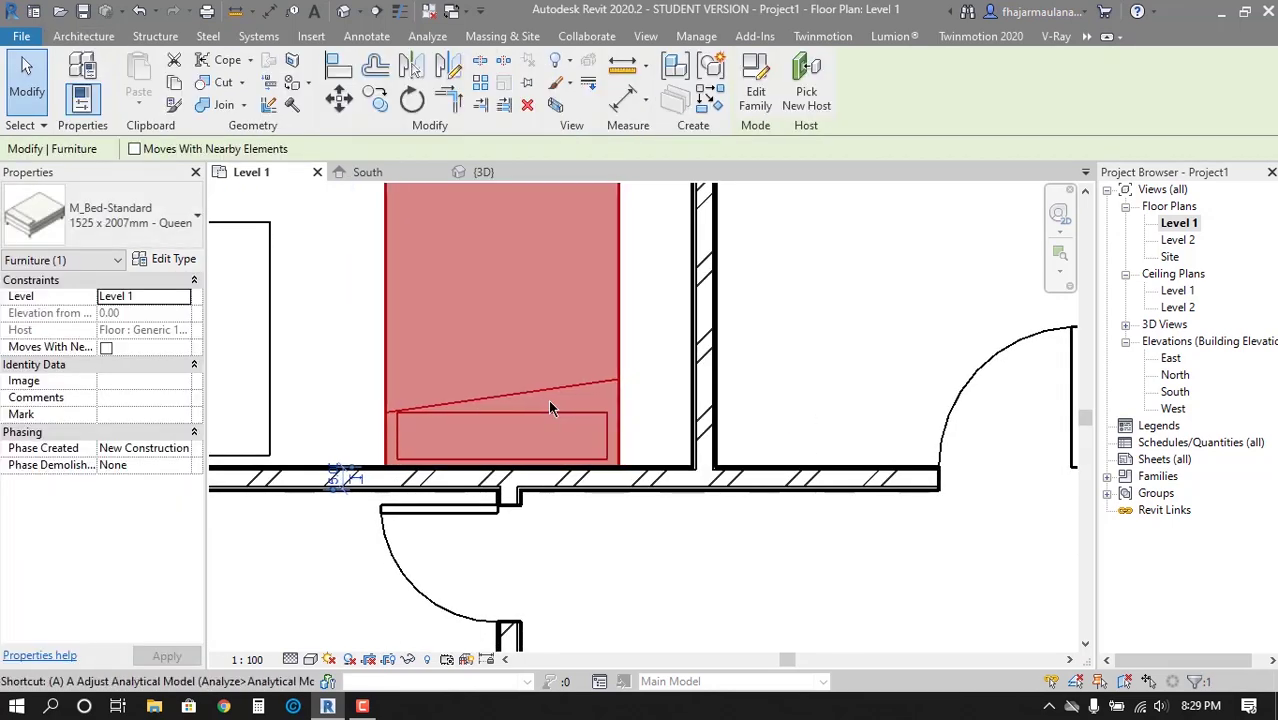
key("a")
key("l")
left_click(697, 362)
left_click(619, 325)
scroll(630, 330, "down", 3)
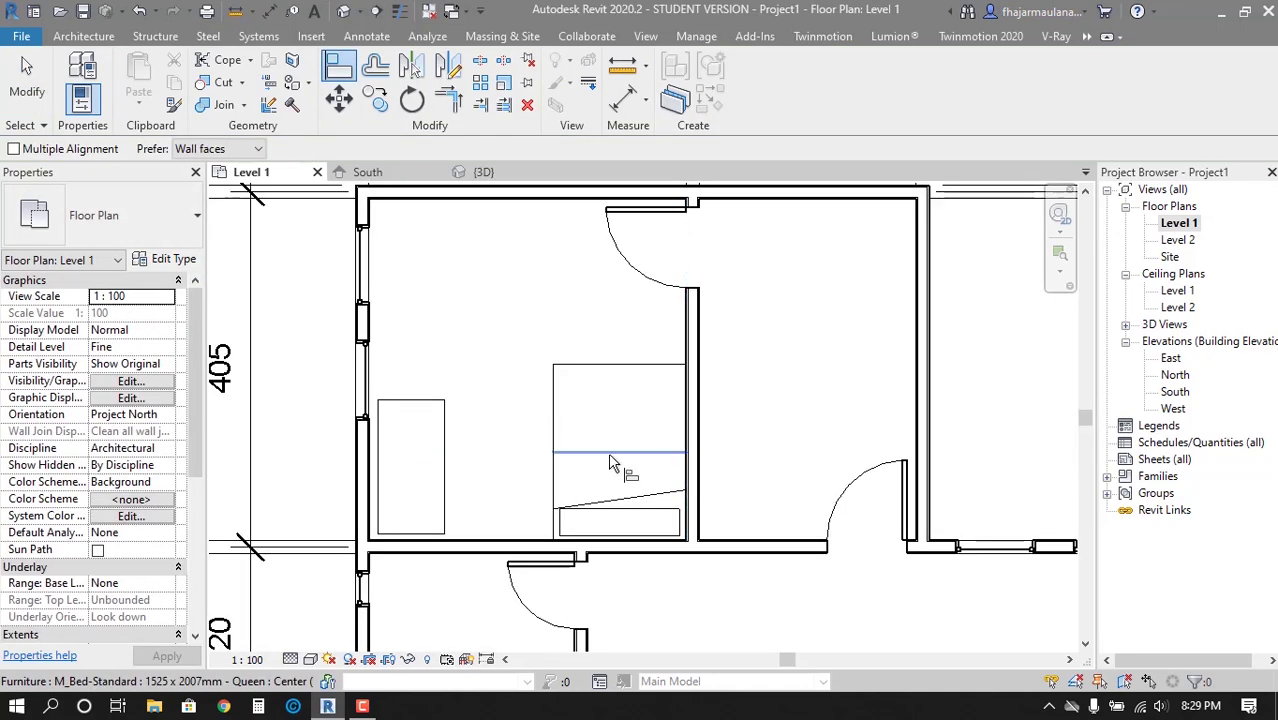
scroll(598, 500, "down", 3)
key("Escape")
scroll(640, 400, "up", 4)
scroll(616, 434, "up", 2)
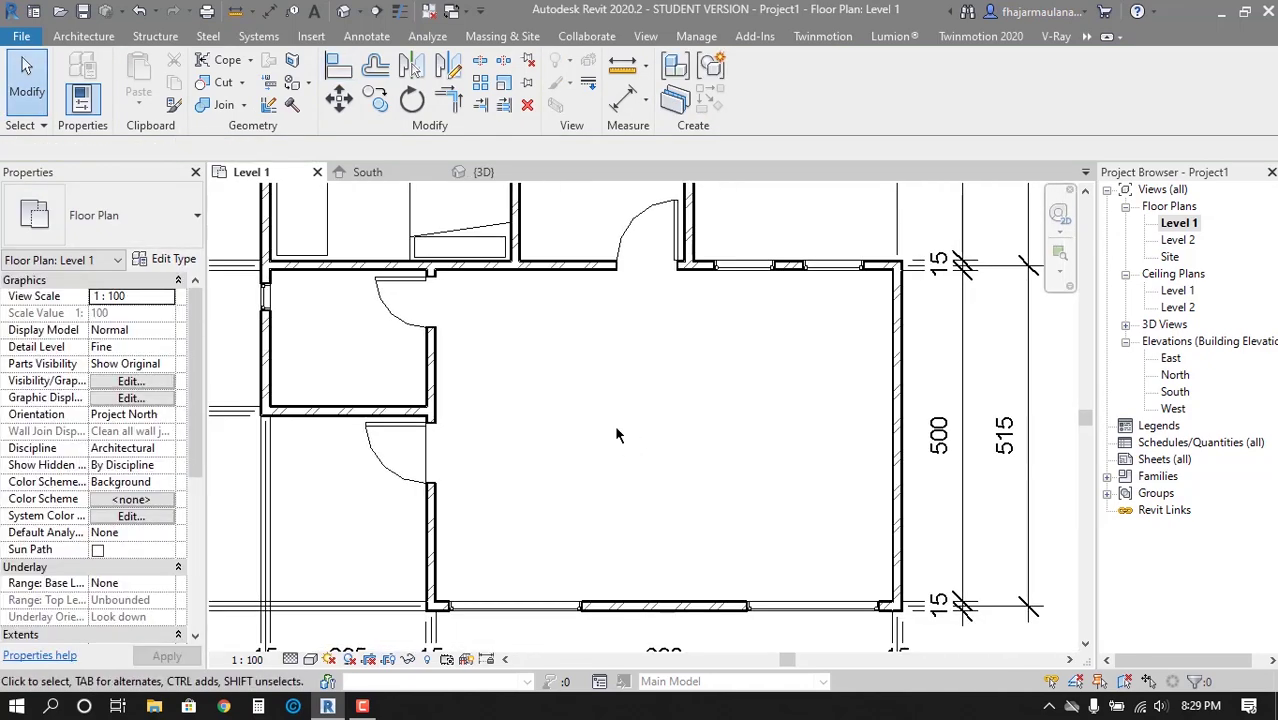
left_click(70, 38)
left_click(242, 68)
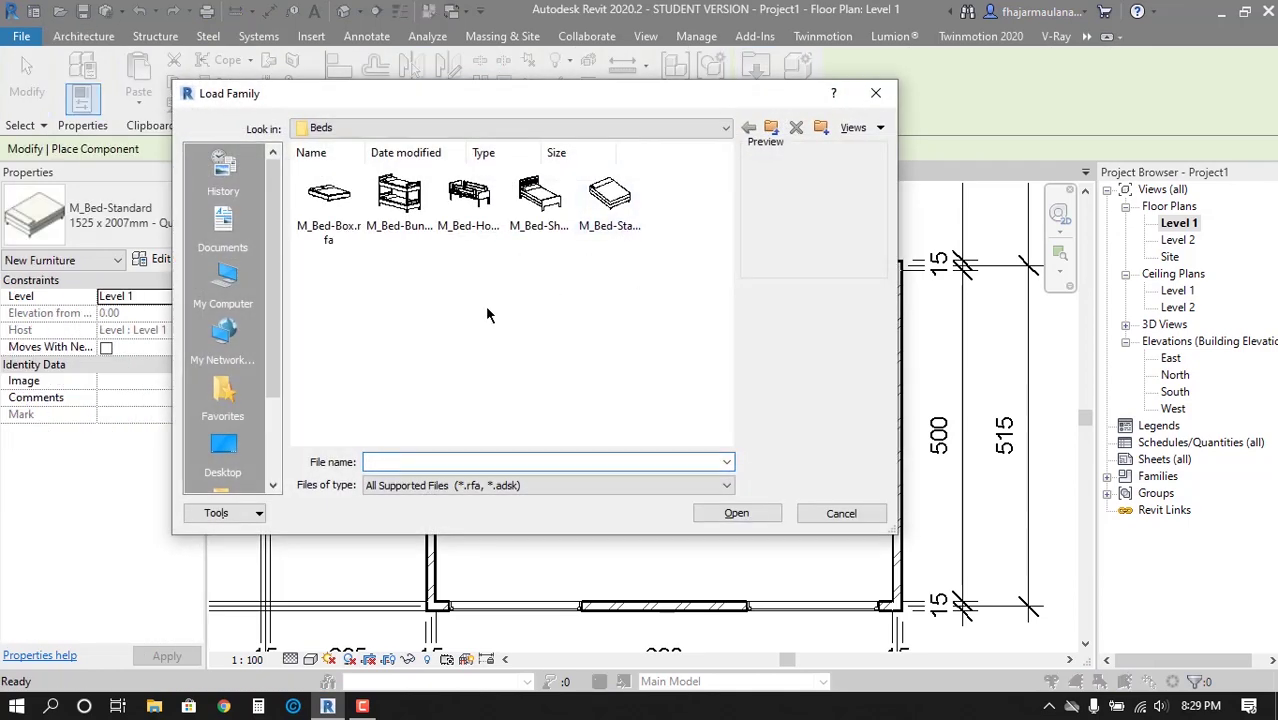
Load the M_Sofa-Corbu sofa from Furniture > Seating and place it along the right wall
key("BackSpace")
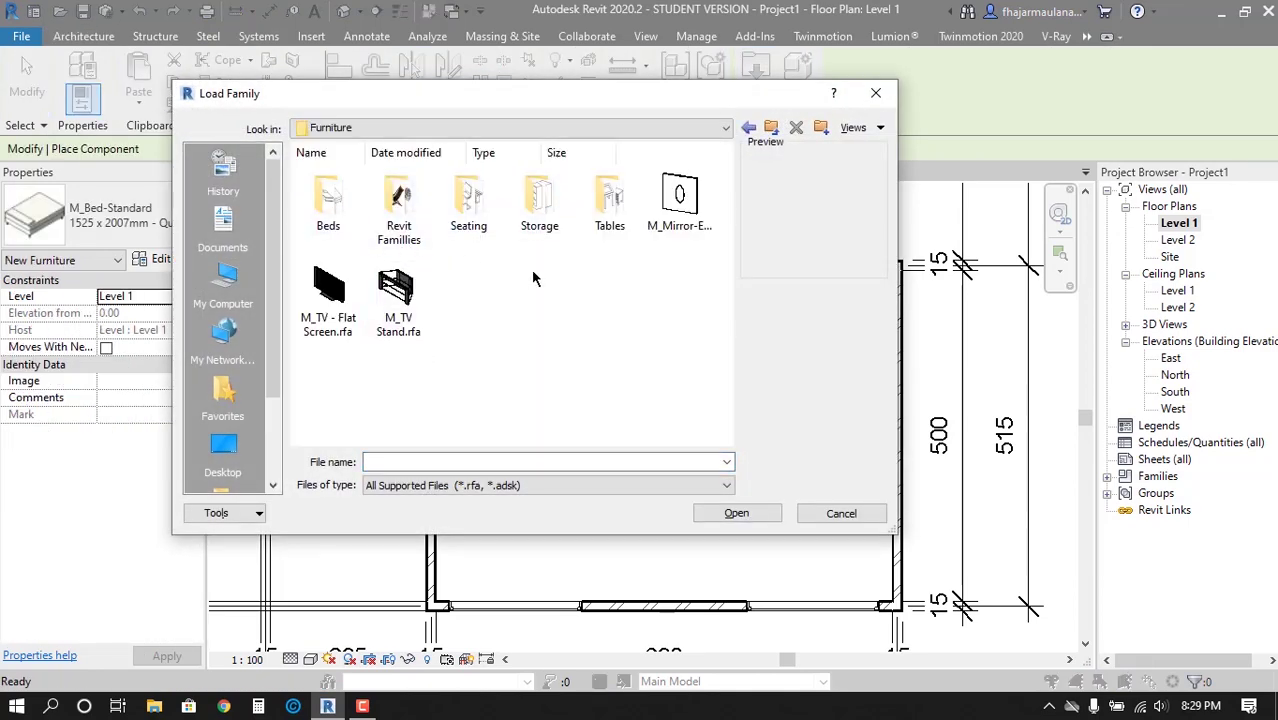
double_click(469, 200)
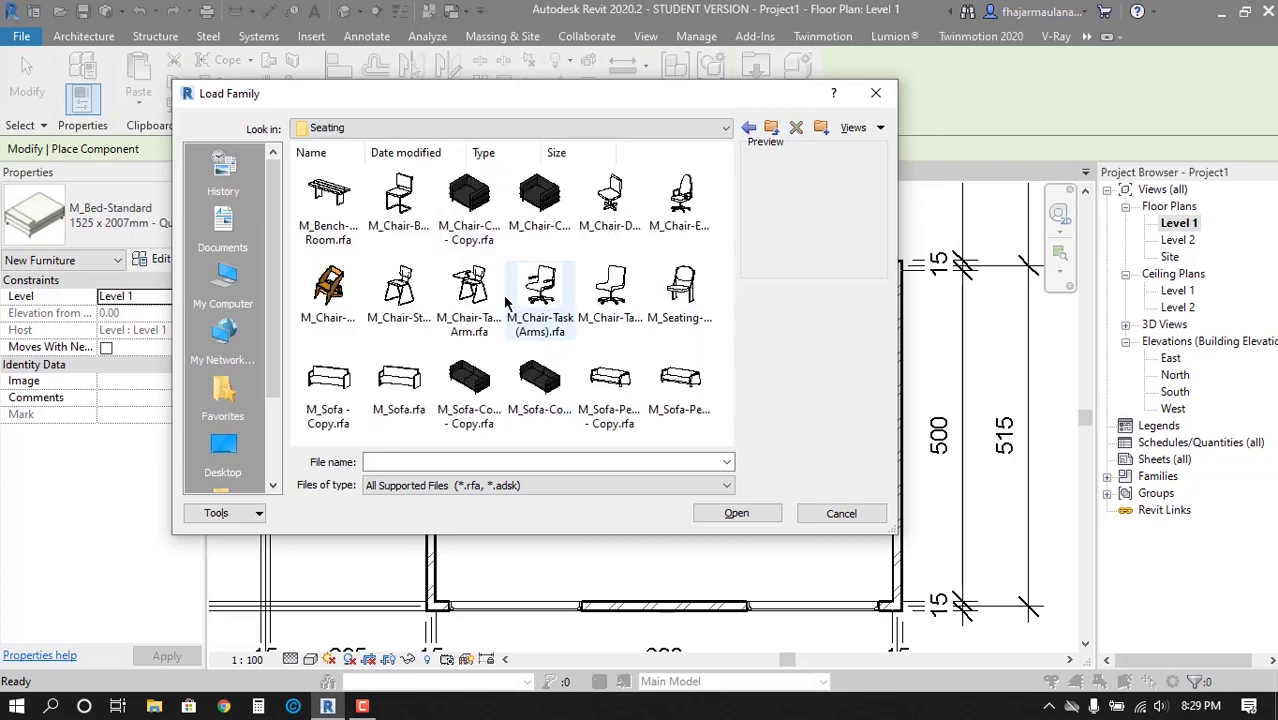
left_click(469, 388)
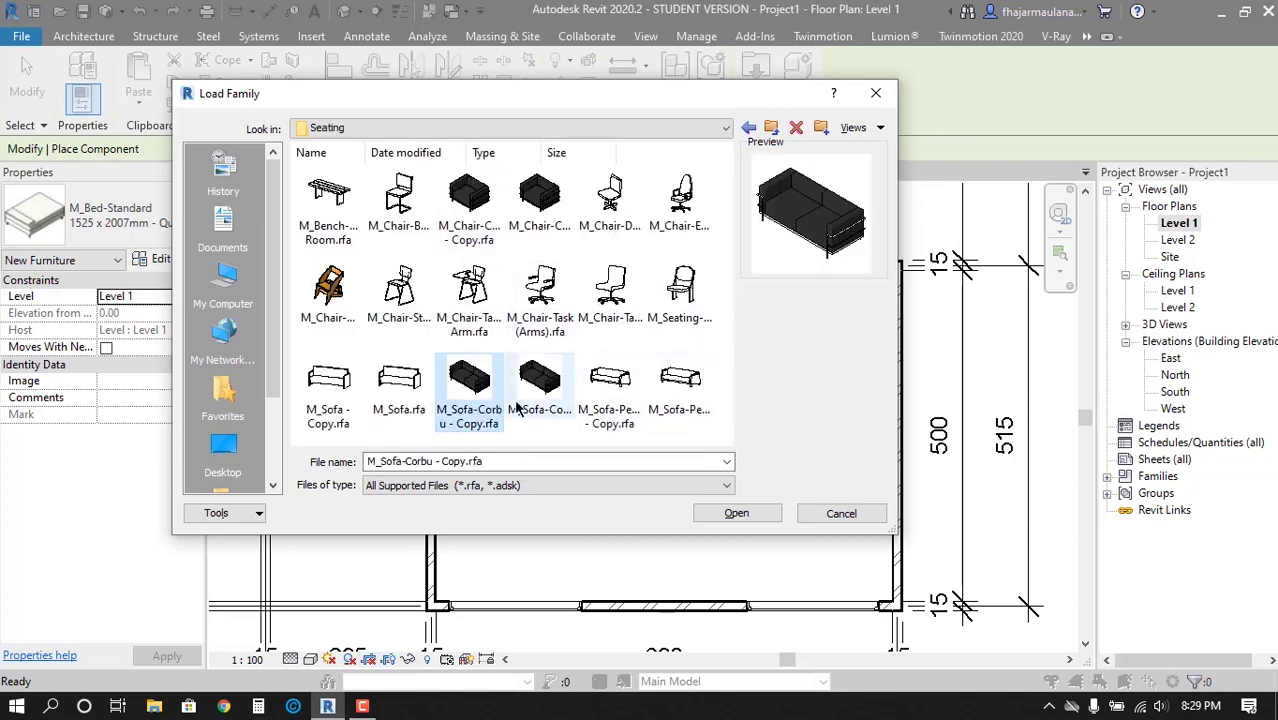
double_click(481, 218)
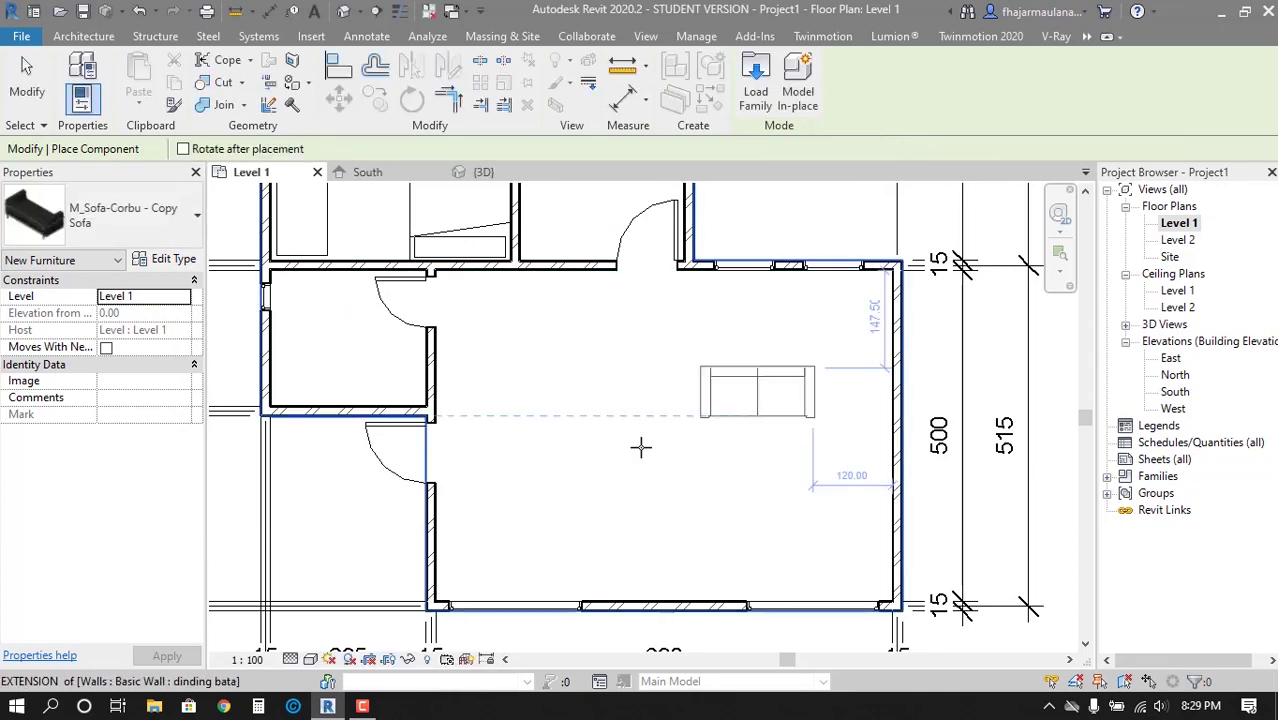
left_click(856, 362)
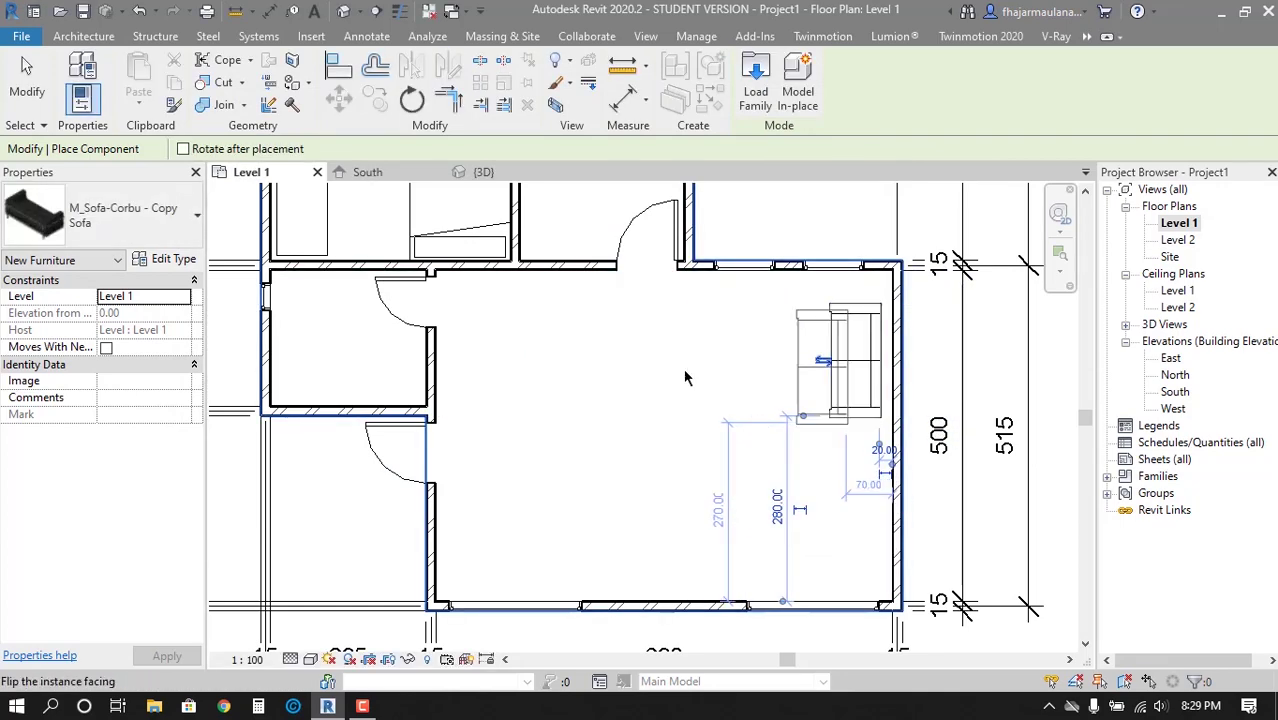
key("space")
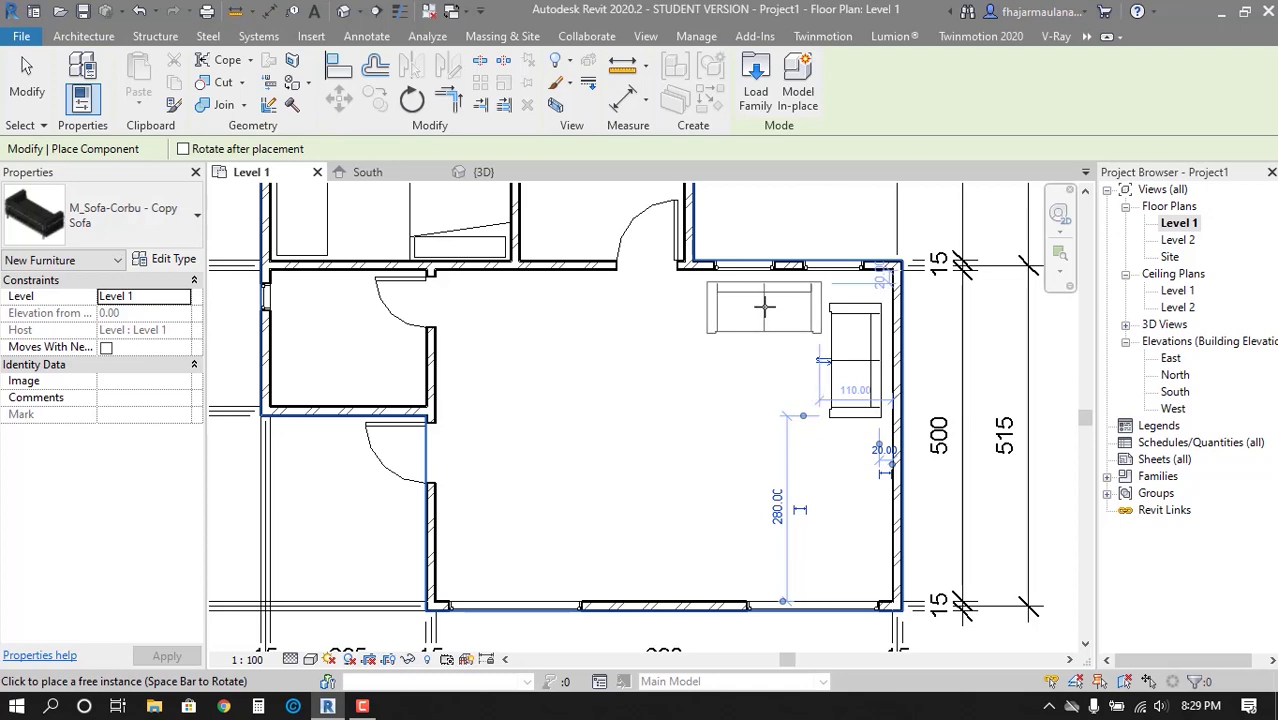
left_click(764, 307)
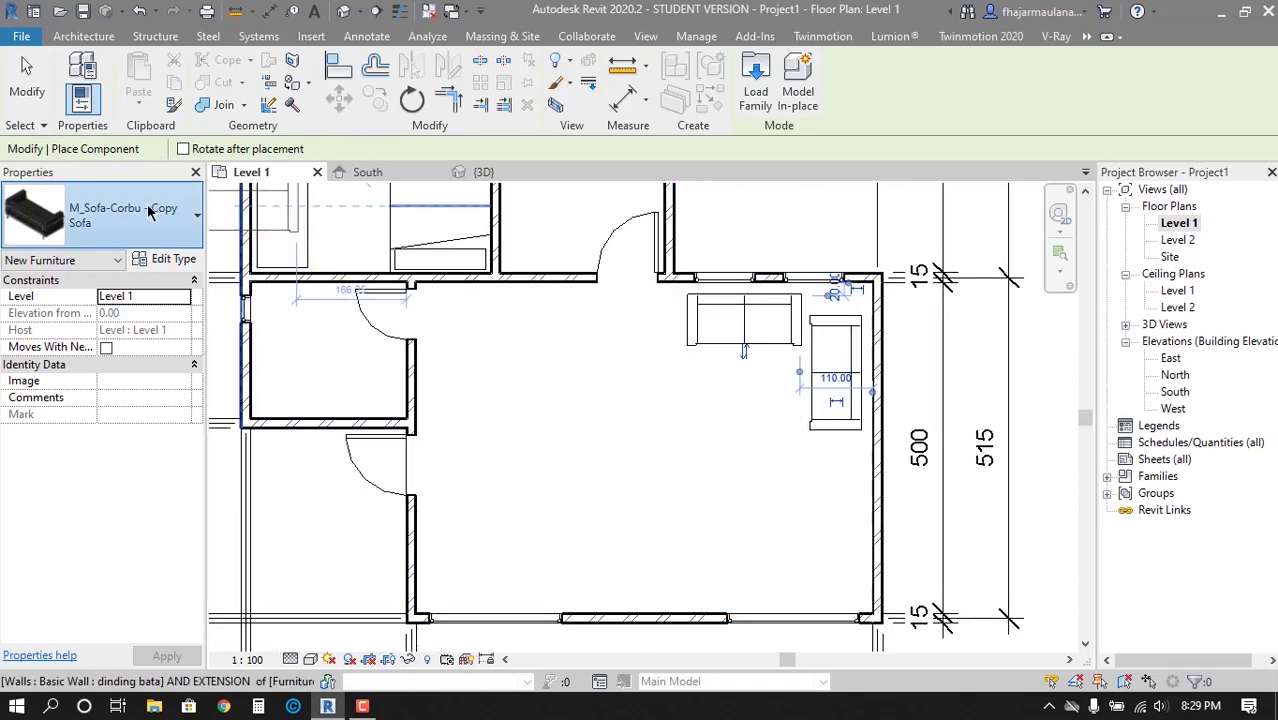
Place an M_Chair-Corbu armchair in the living room
left_click(120, 215)
scroll(120, 370, "down", 5)
scroll(147, 376, "up", 10)
scroll(147, 376, "up", 5)
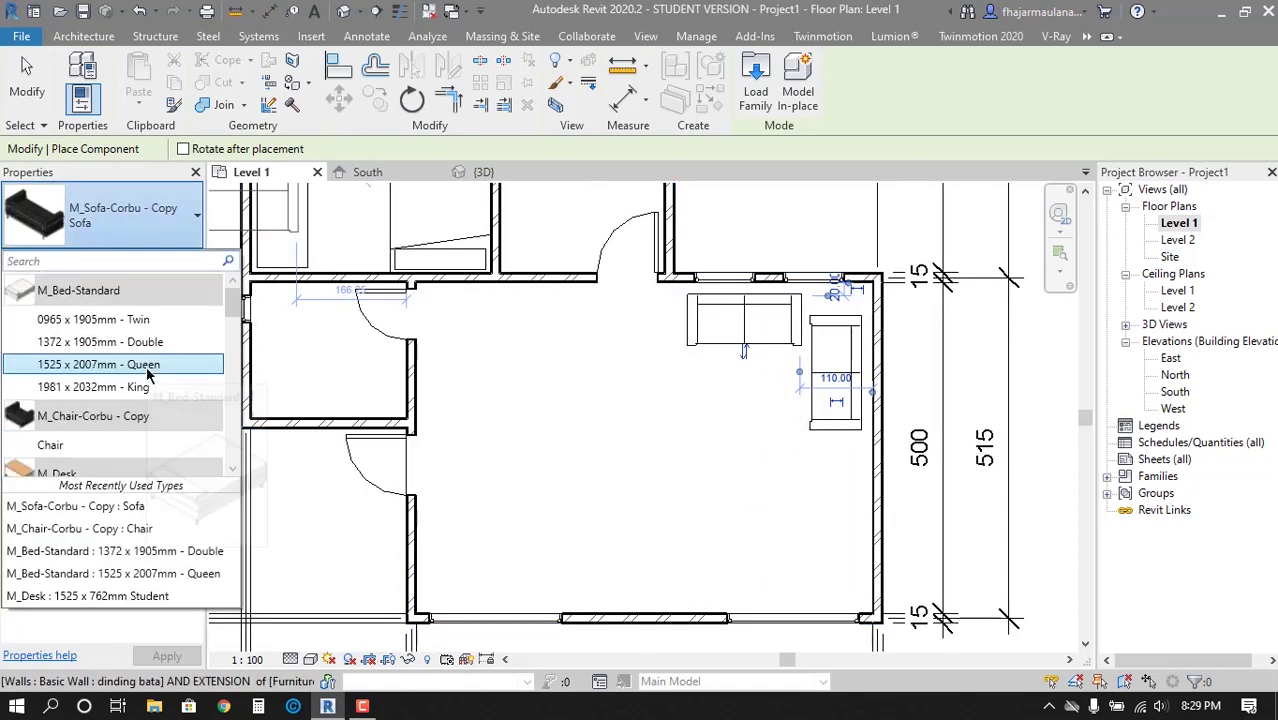
scroll(140, 365, "down", 1)
left_click(130, 354)
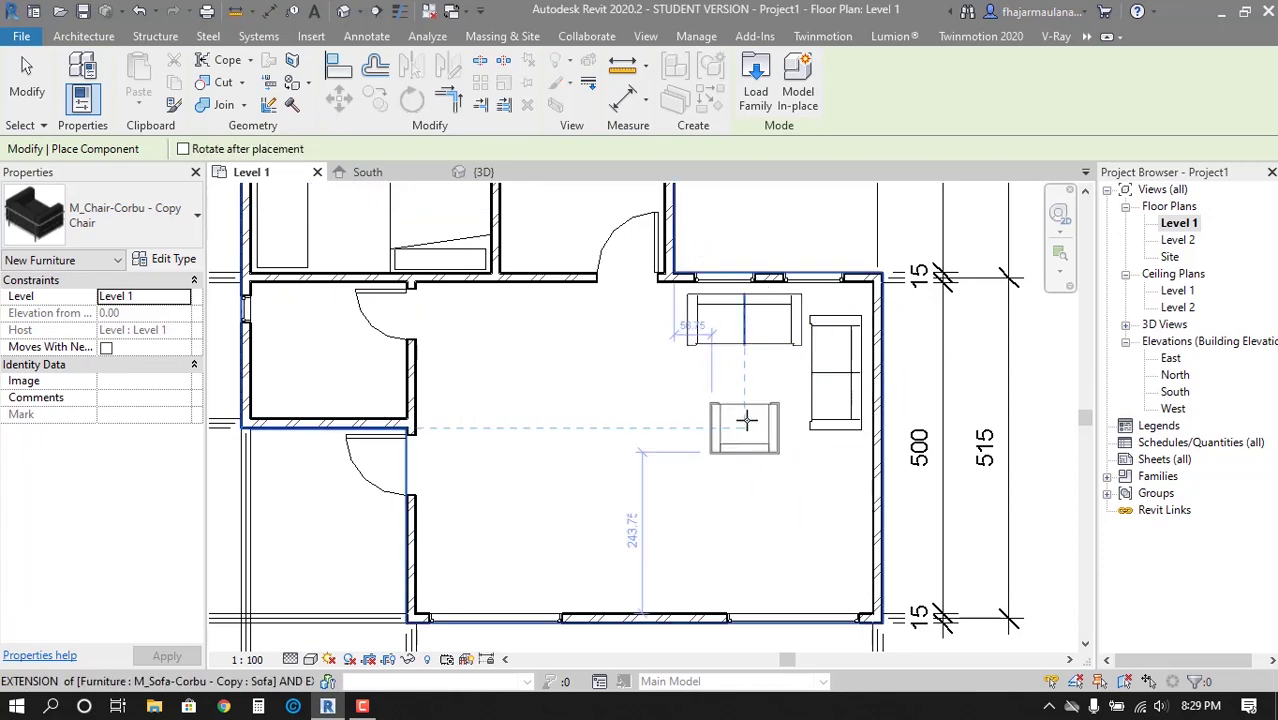
left_click(745, 418)
key("Escape")
key("Escape")
Nudge the sofa toward the right wall and the armchair slightly down
middle_click_drag(802, 464, 785, 486)
scroll(813, 478, "up", 2)
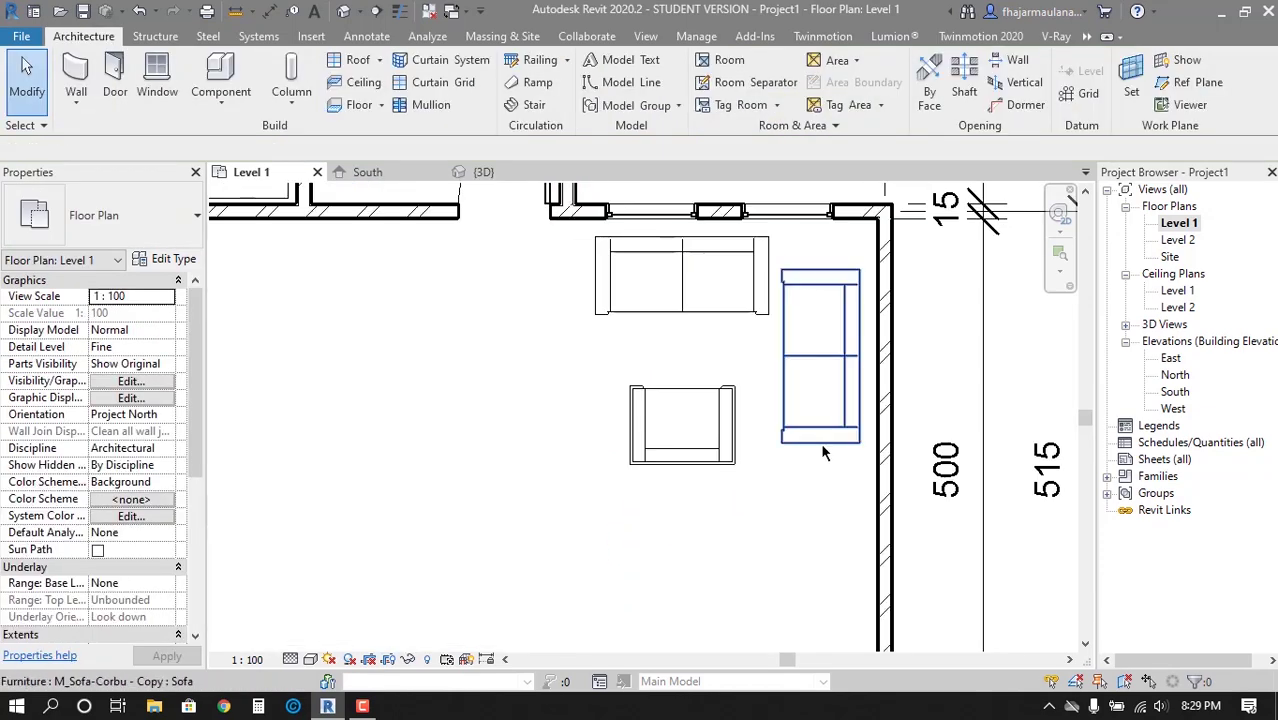
left_click(710, 432)
left_click(737, 496)
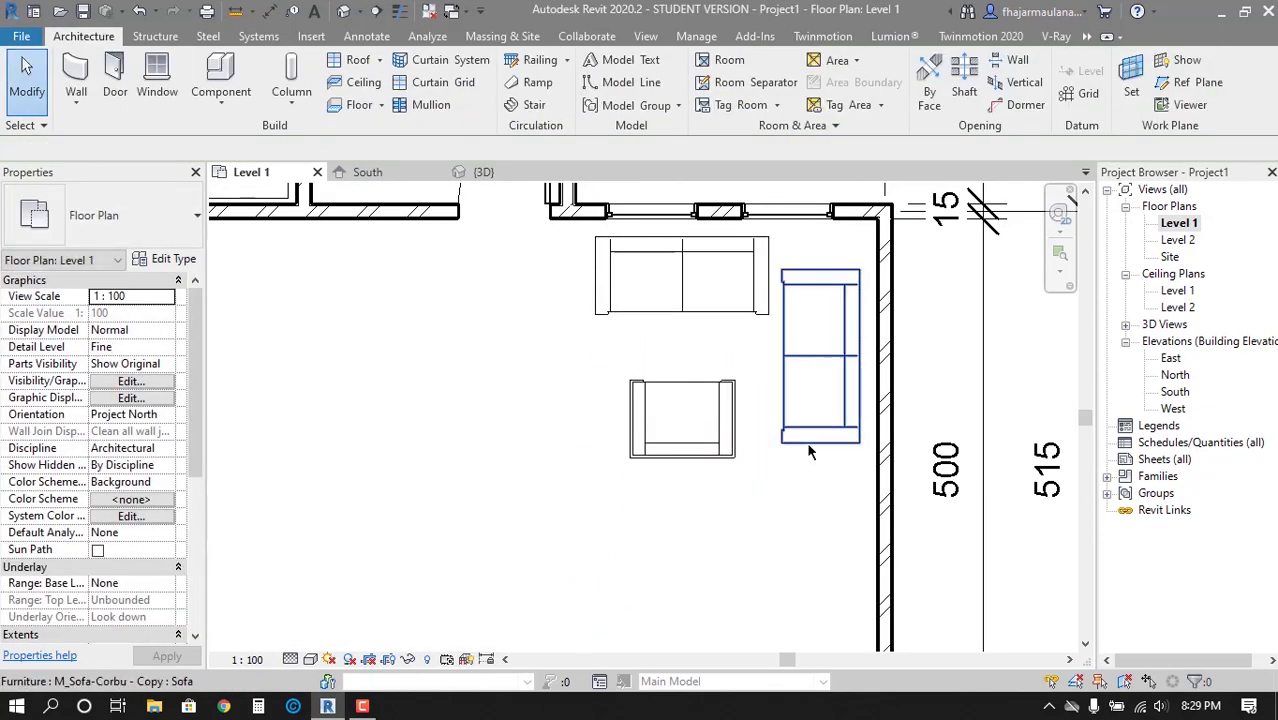
left_click(813, 442)
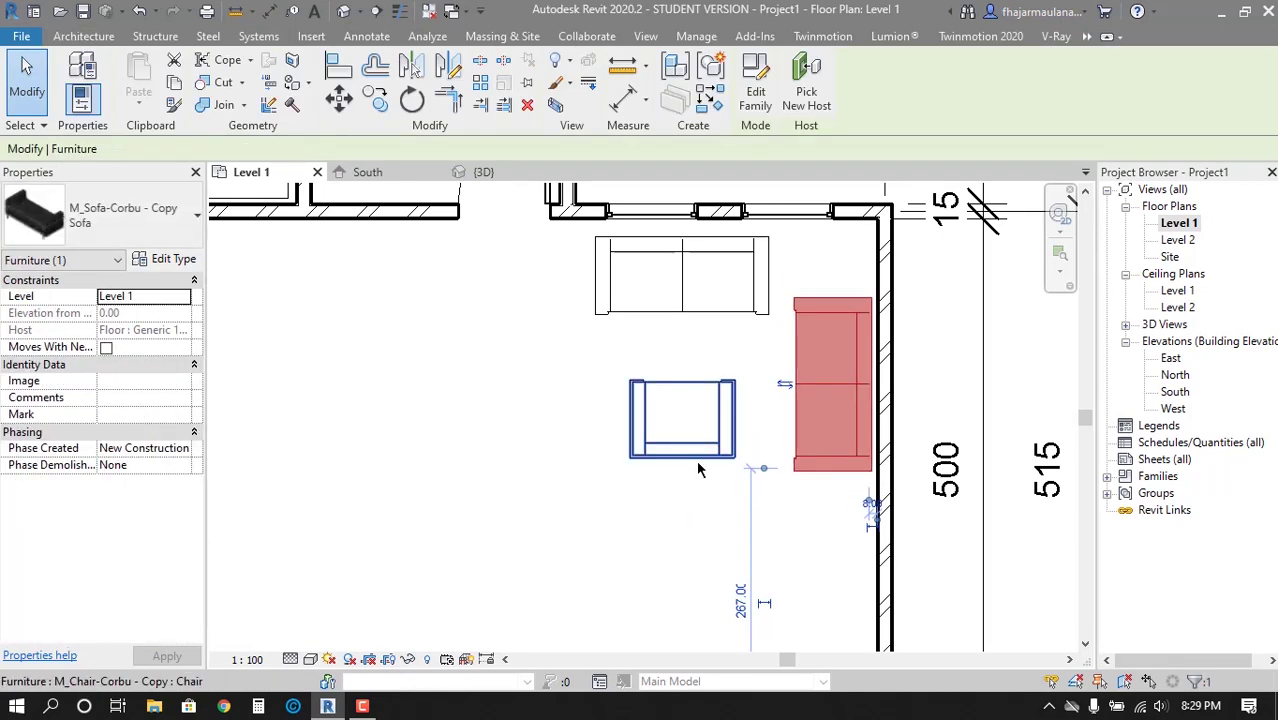
left_click_drag(696, 459, 696, 479)
left_click(716, 549)
scroll(752, 313, "down", 3)
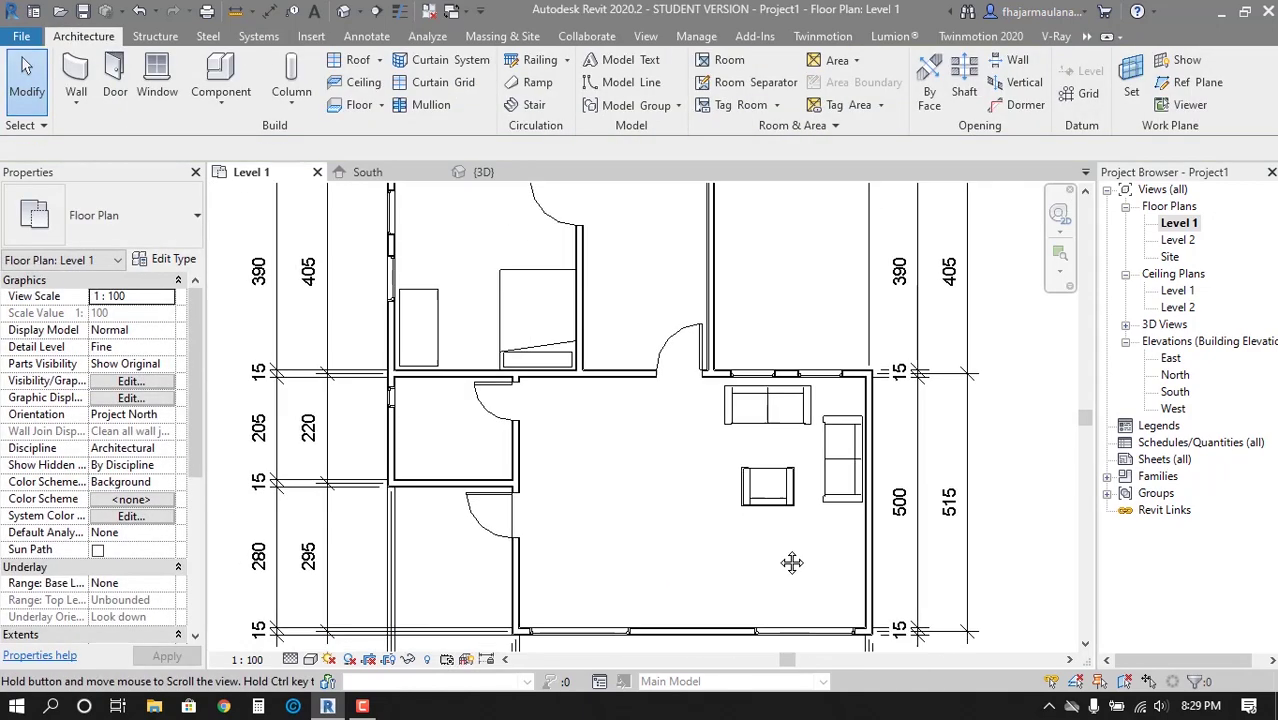
left_click(842, 480)
left_click(716, 503)
middle_click_drag(716, 503, 675, 528)
scroll(675, 528, "up", 2)
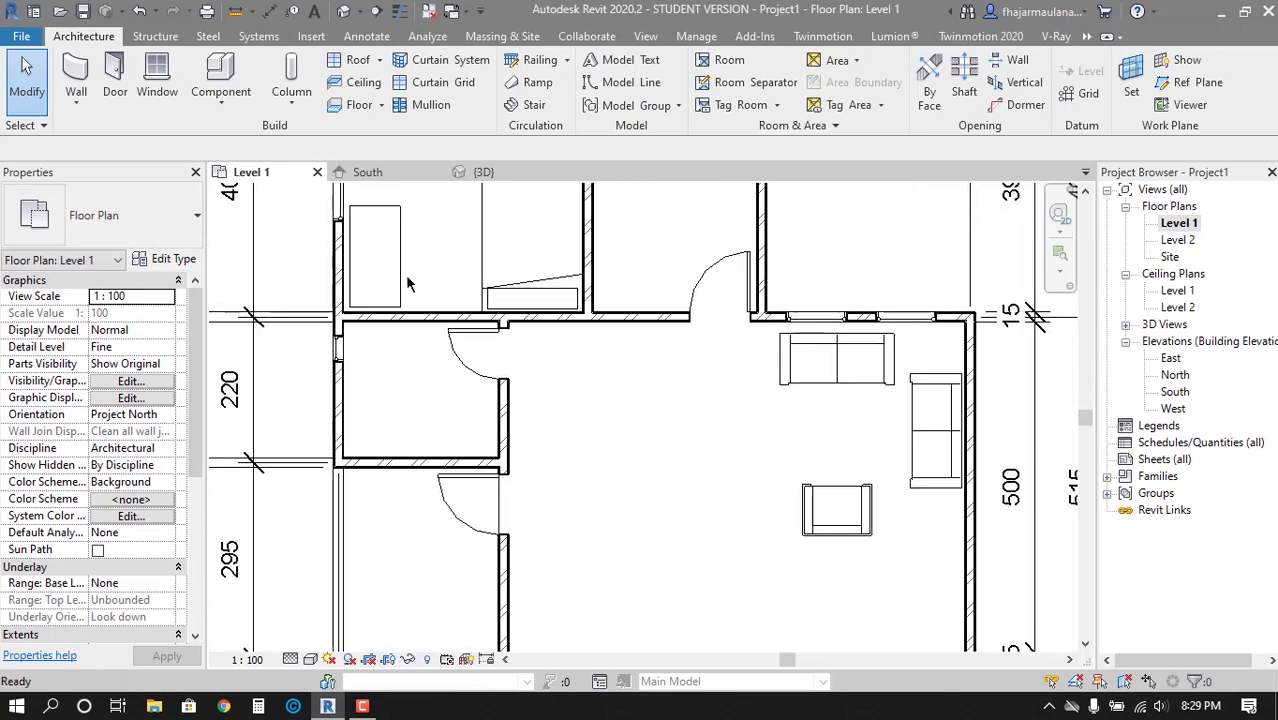
left_click(221, 82)
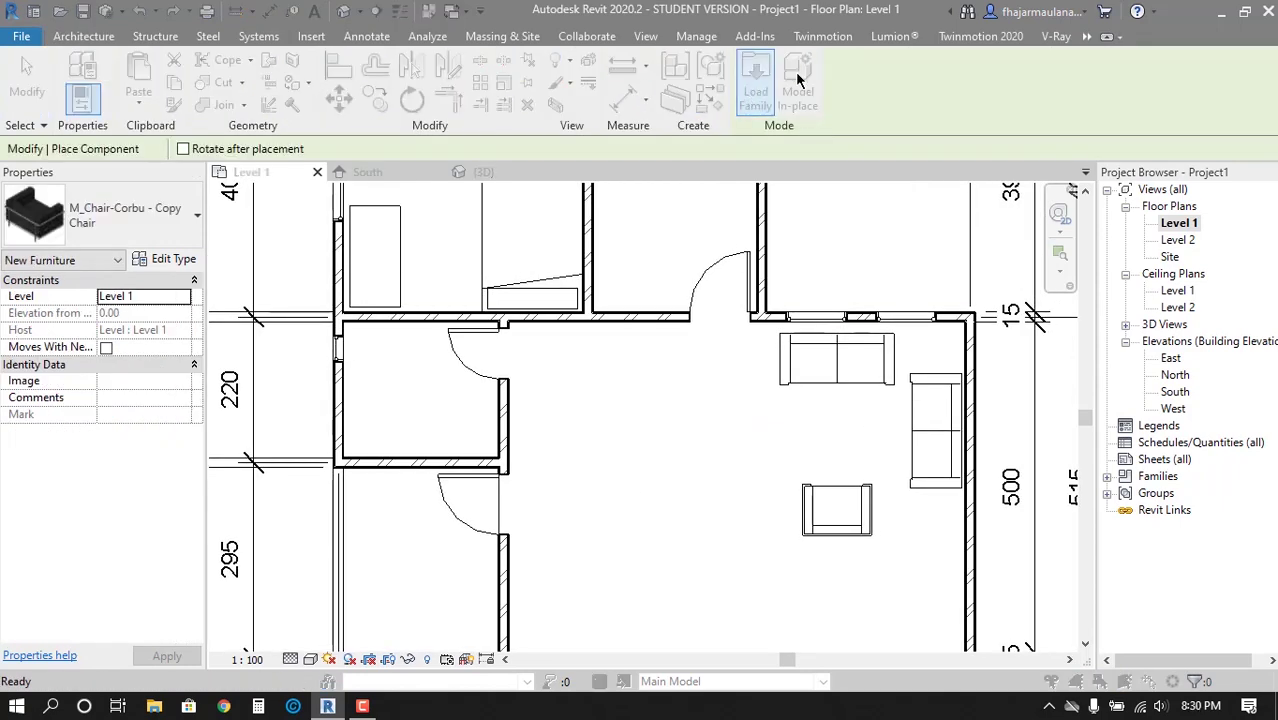
Load M_Table-Dining Round.rfa from the Furniture > Tables library
left_click(757, 80)
left_click(608, 290)
key("BackSpace")
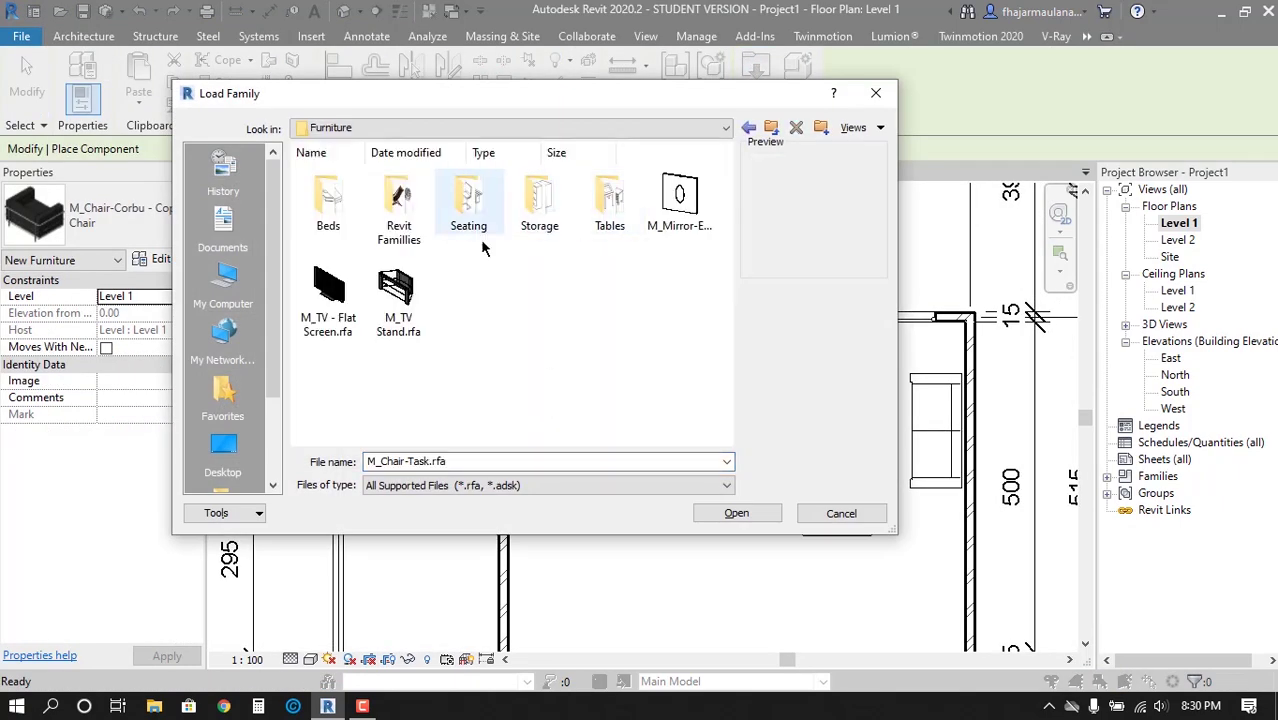
double_click(604, 222)
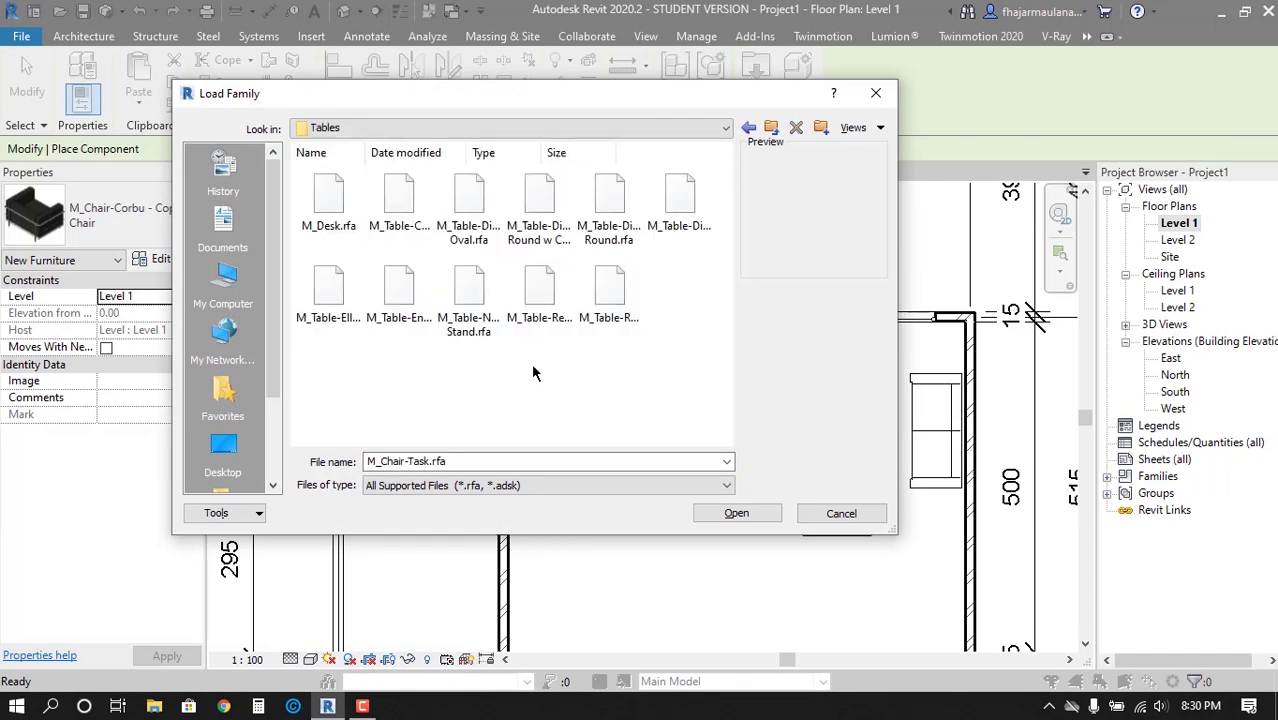
left_click(630, 210)
left_click(737, 513)
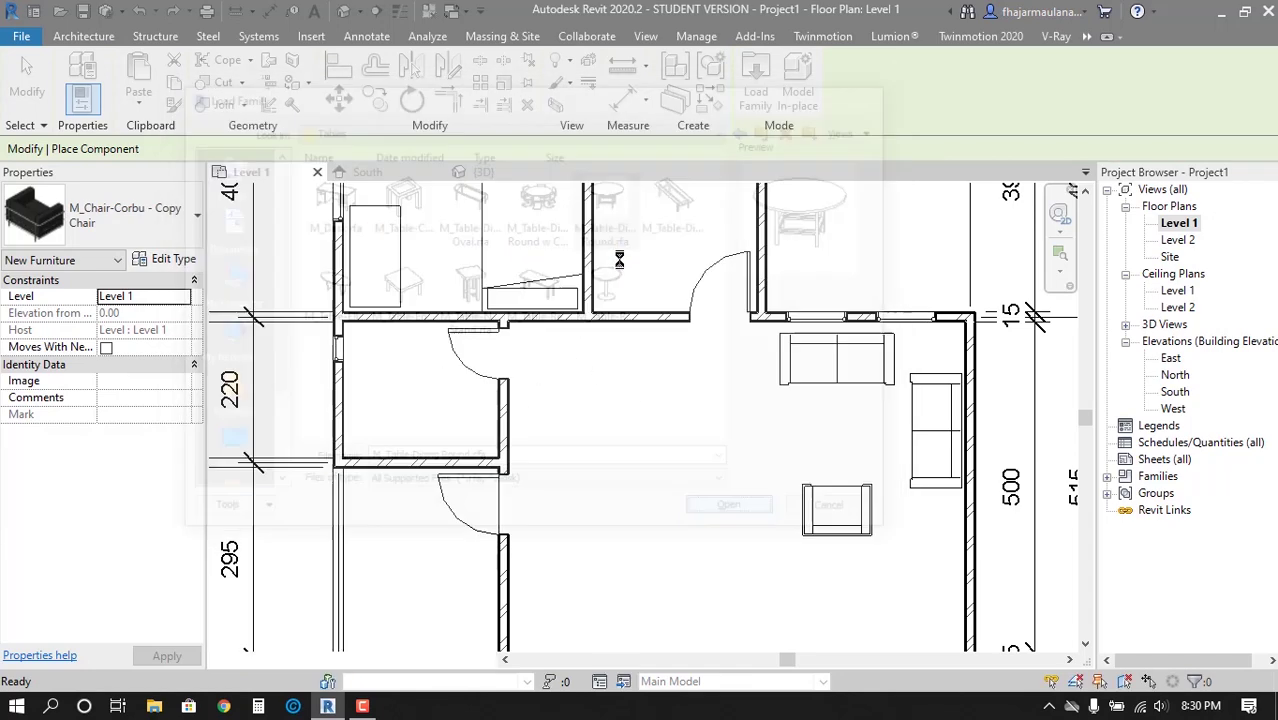
Place the 0915mm round dining table between the sofas and armchair
left_click(840, 425)
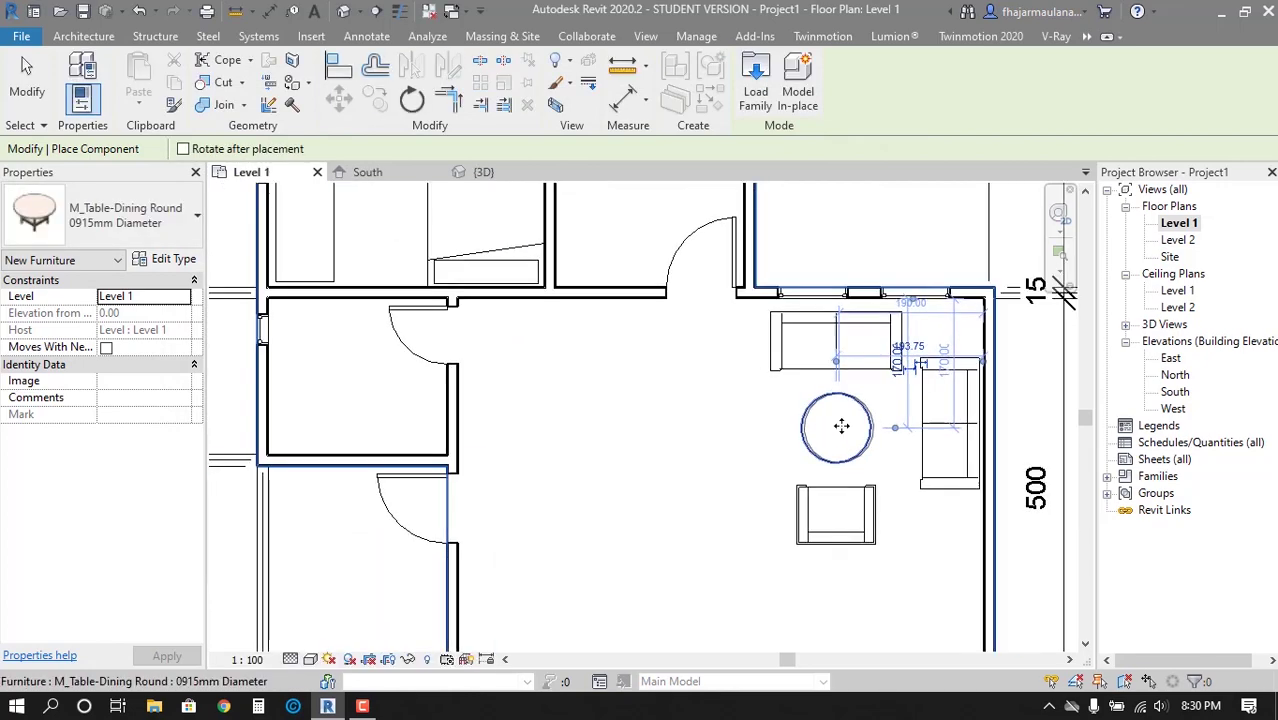
key("Escape")
key("Escape")
scroll(699, 502, "down", 3)
scroll(647, 491, "up", 2)
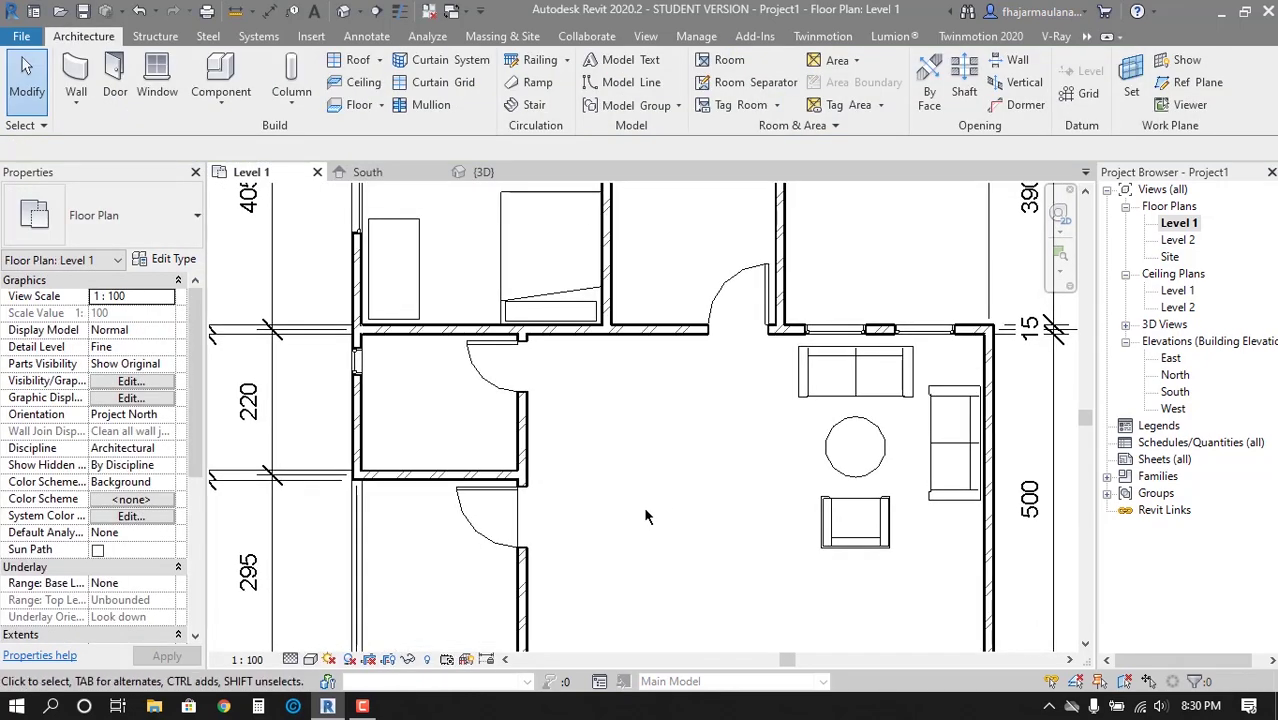
middle_click_drag(643, 479, 628, 571)
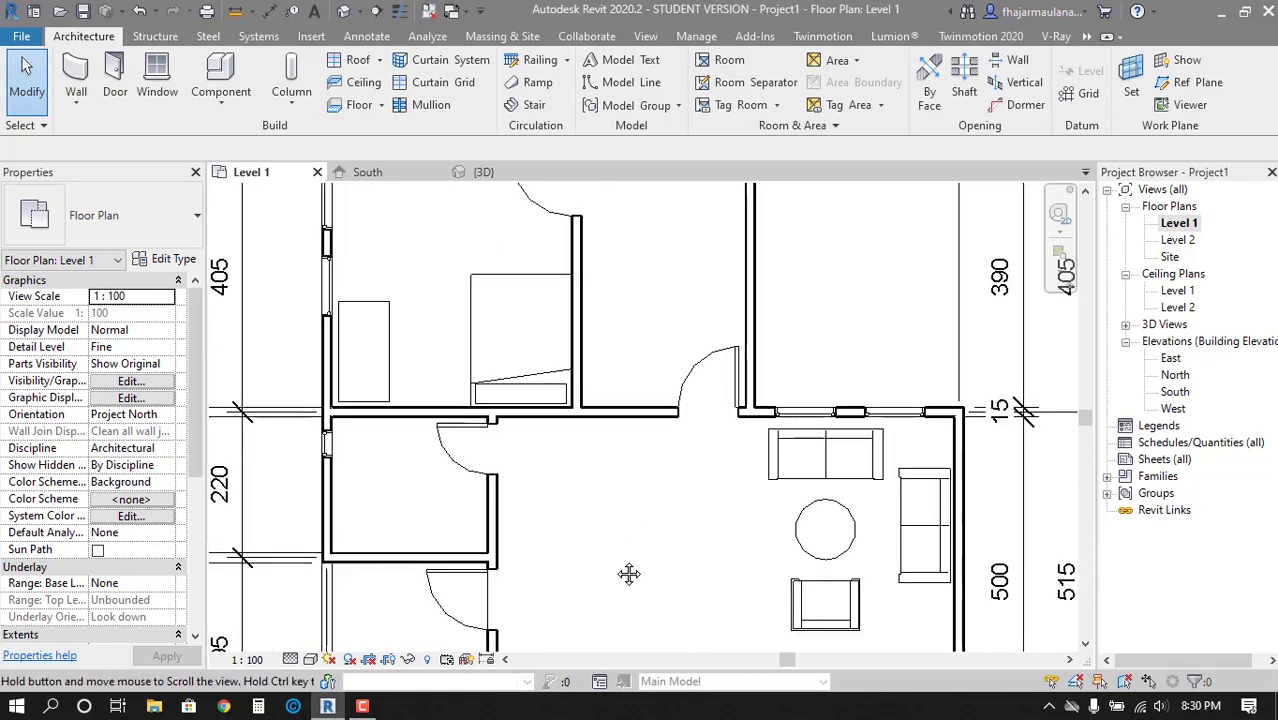
scroll(550, 553, "up", 3)
Pan and zoom the plan to frame the furnished rooms and bottom dimensions
middle_click_drag(436, 357, 455, 404)
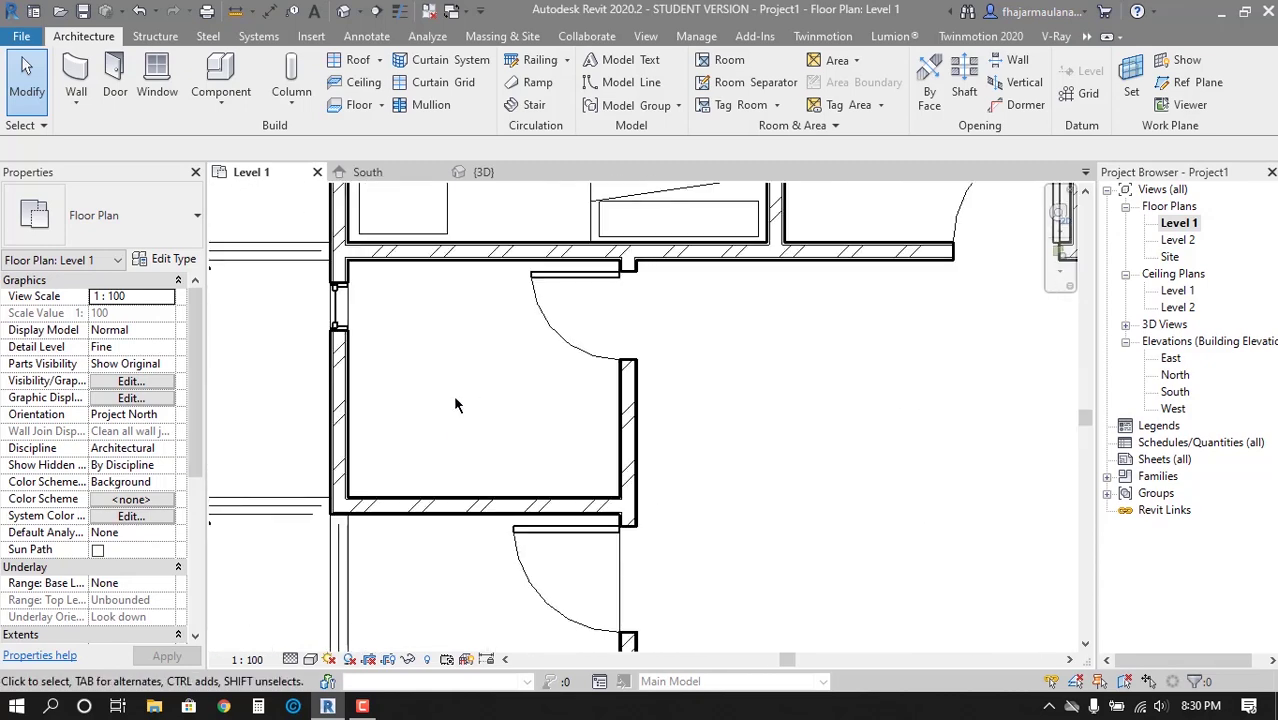
scroll(455, 363, "down", 2)
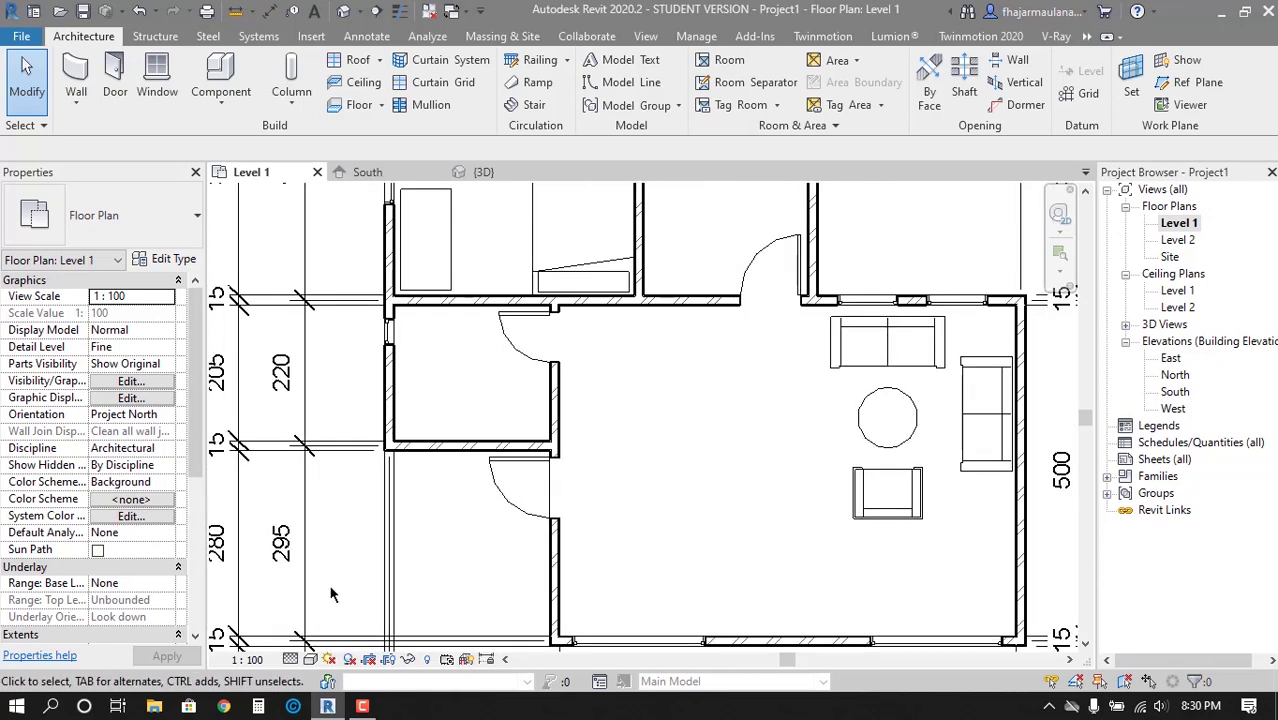
middle_click_drag(478, 436, 444, 390)
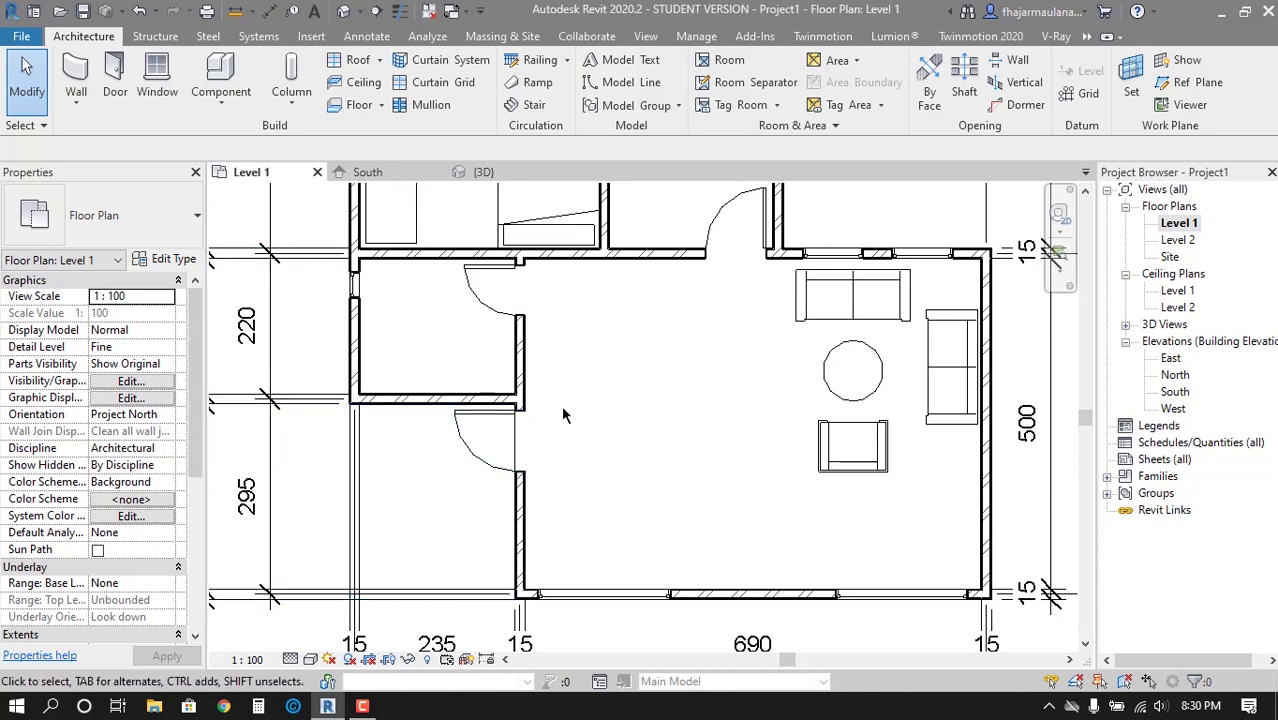
scroll(434, 365, "up", 1)
scroll(363, 332, "up", 1)
scroll(363, 332, "up", 1)
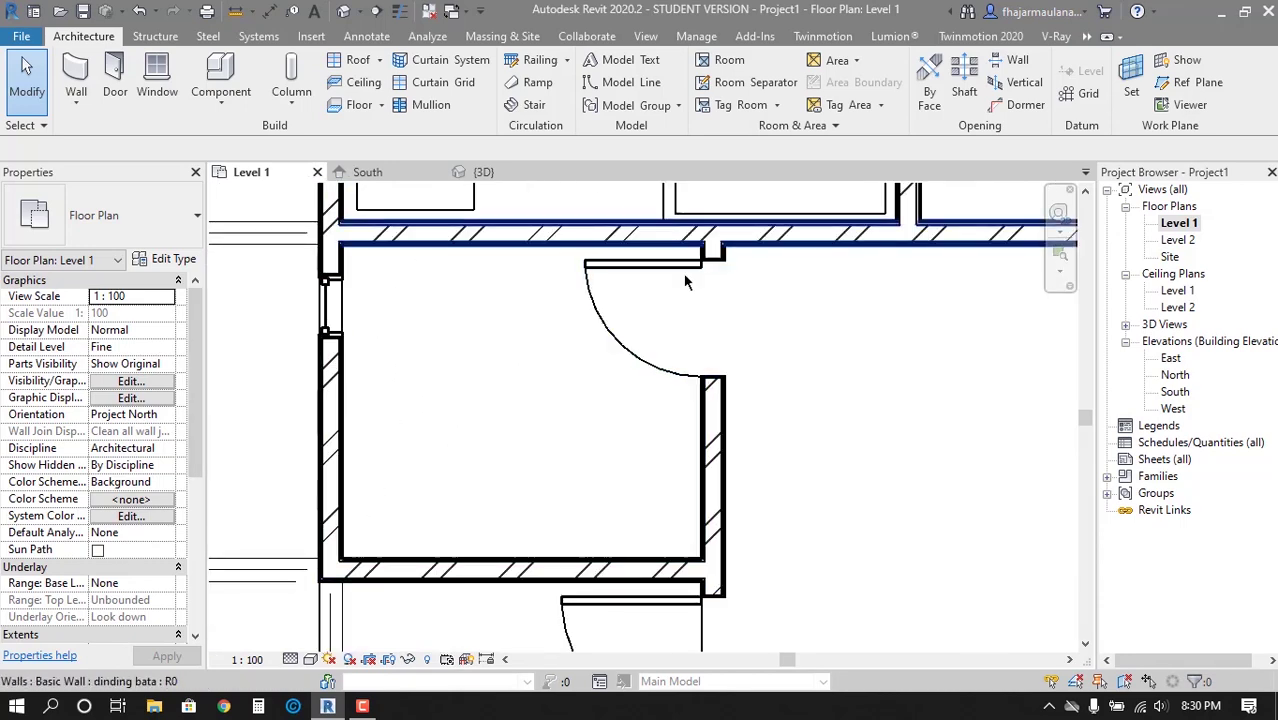
scroll(558, 419, "down", 3)
scroll(558, 419, "down", 2)
scroll(679, 429, "up", 1)
middle_click_drag(679, 429, 735, 501)
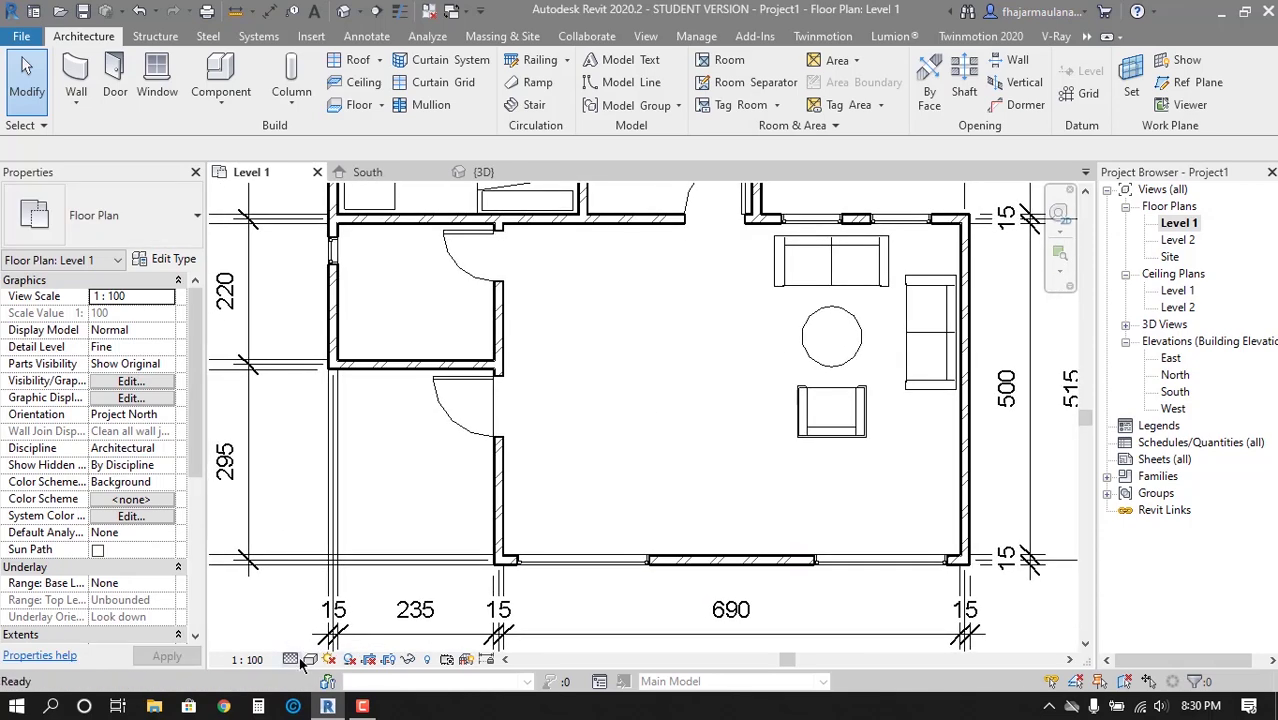
Set the view's visual style to Shaded and reframe the hallway and furnished room
left_click(310, 659)
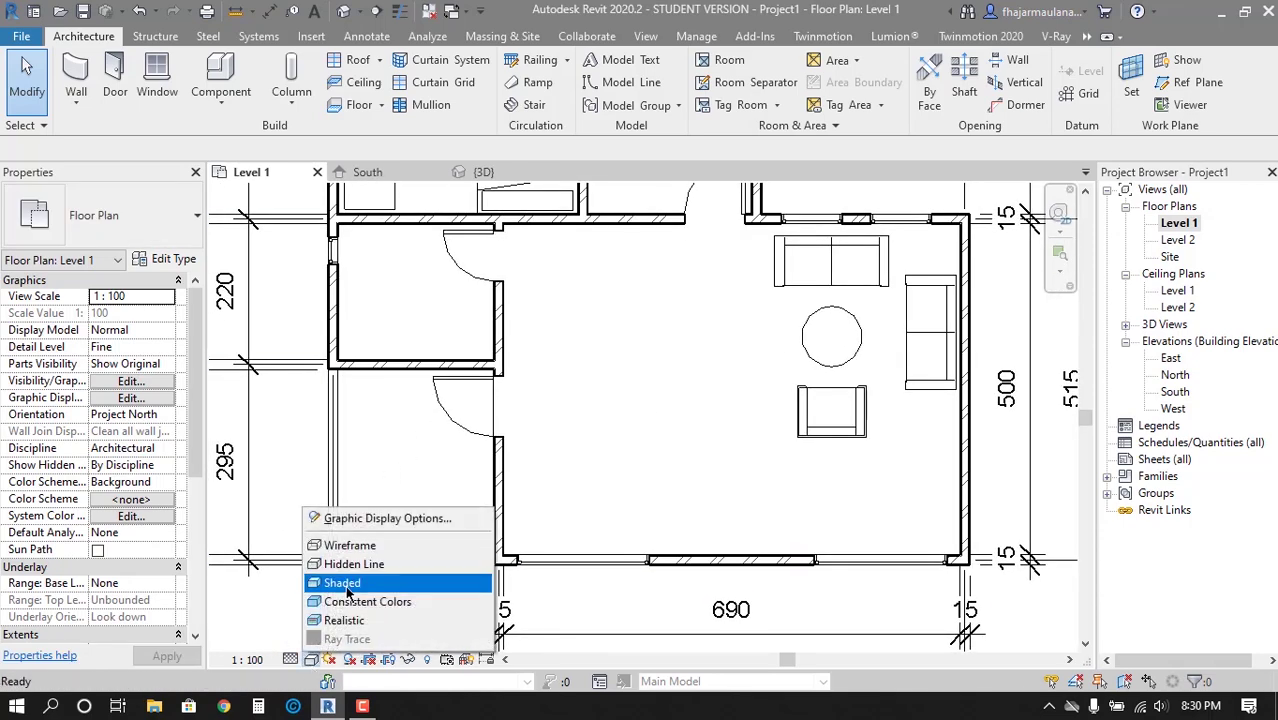
left_click(370, 579)
scroll(560, 430, "up", 2)
mouse_move(551, 512)
middle_mouse_down()
mouse_move(615, 300)
mouse_move(581, 360)
middle_mouse_up()
scroll(615, 300, "up", 1)
scroll(581, 360, "down", 1)
mouse_move(667, 467)
middle_mouse_down()
mouse_move(630, 416)
mouse_move(620, 305)
middle_mouse_up()
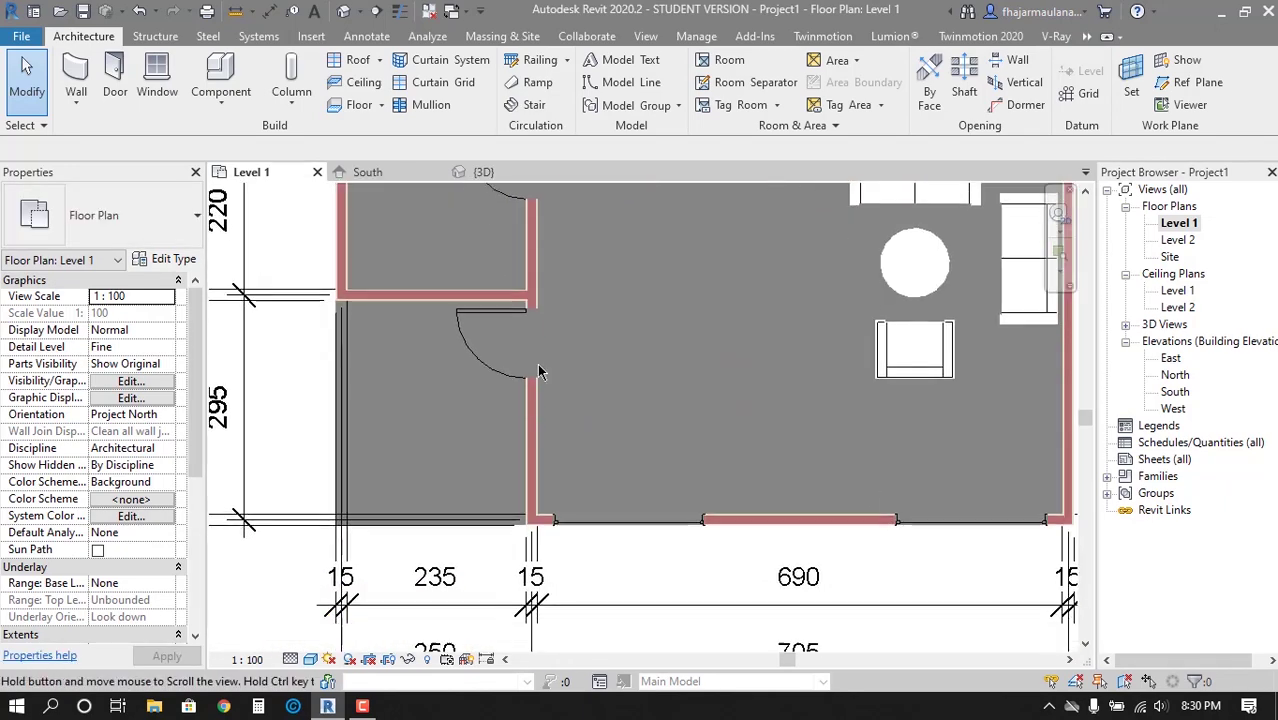
Open the floor type's structure layer material from its Edit Assembly settings
left_click(337, 390)
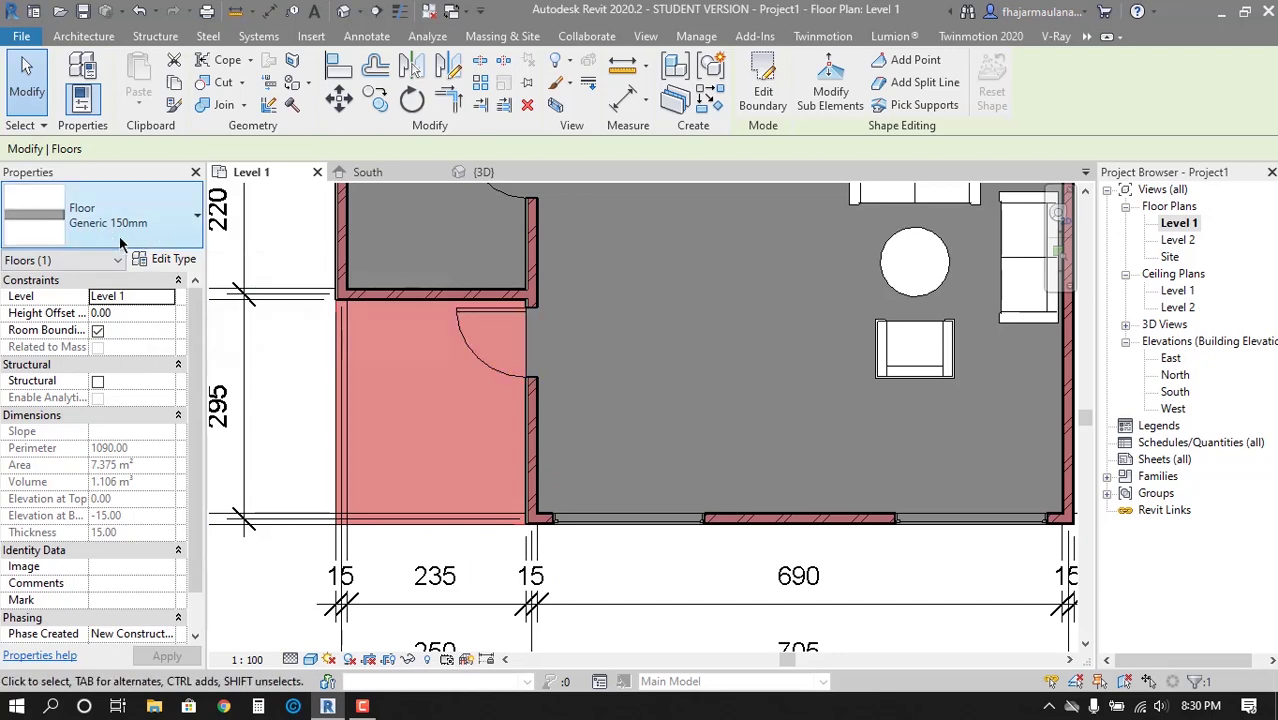
left_click(168, 261)
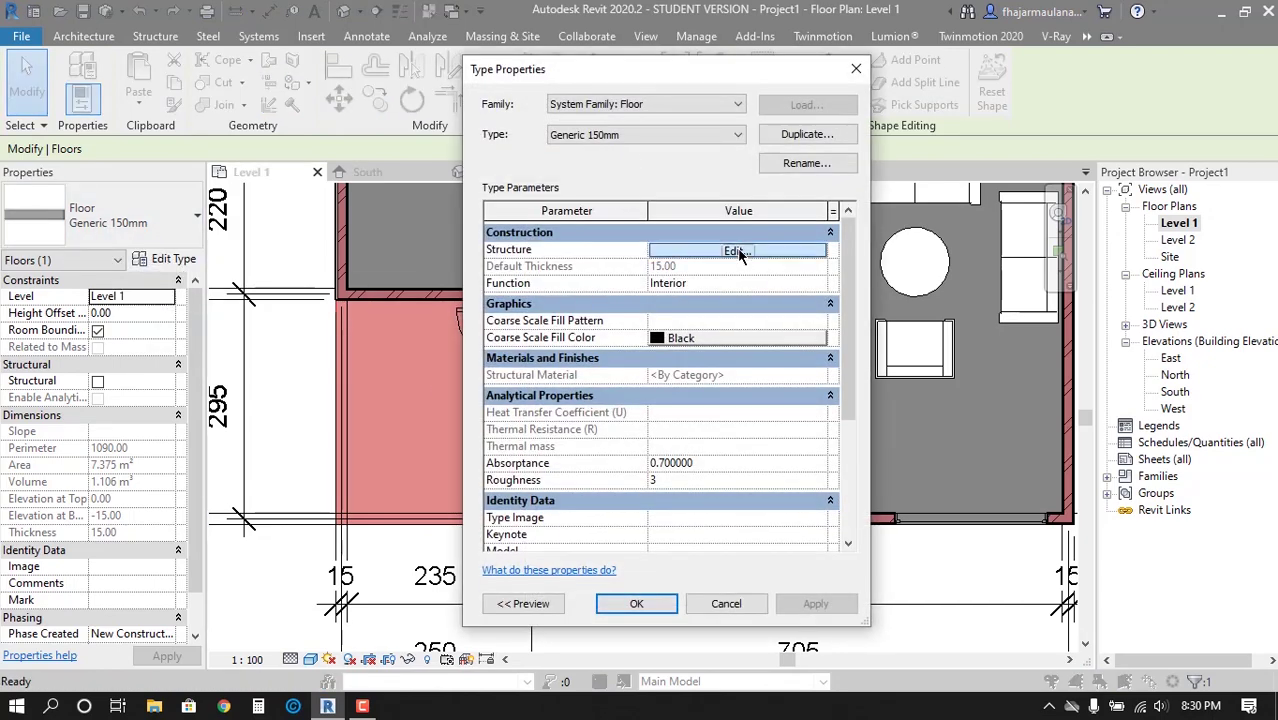
left_click(740, 253)
left_click(630, 290)
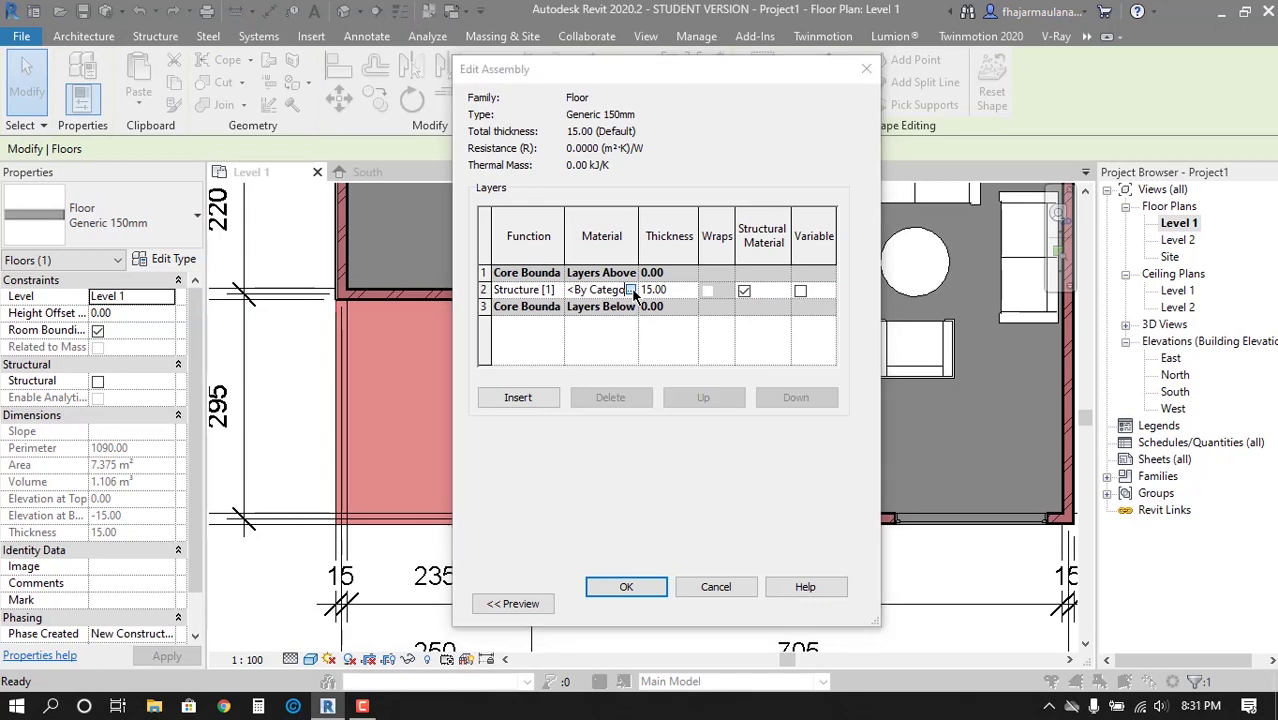
Add Cork Tiles from the flooring library and enable Use Render Appearance
left_click(395, 133)
type("wood")
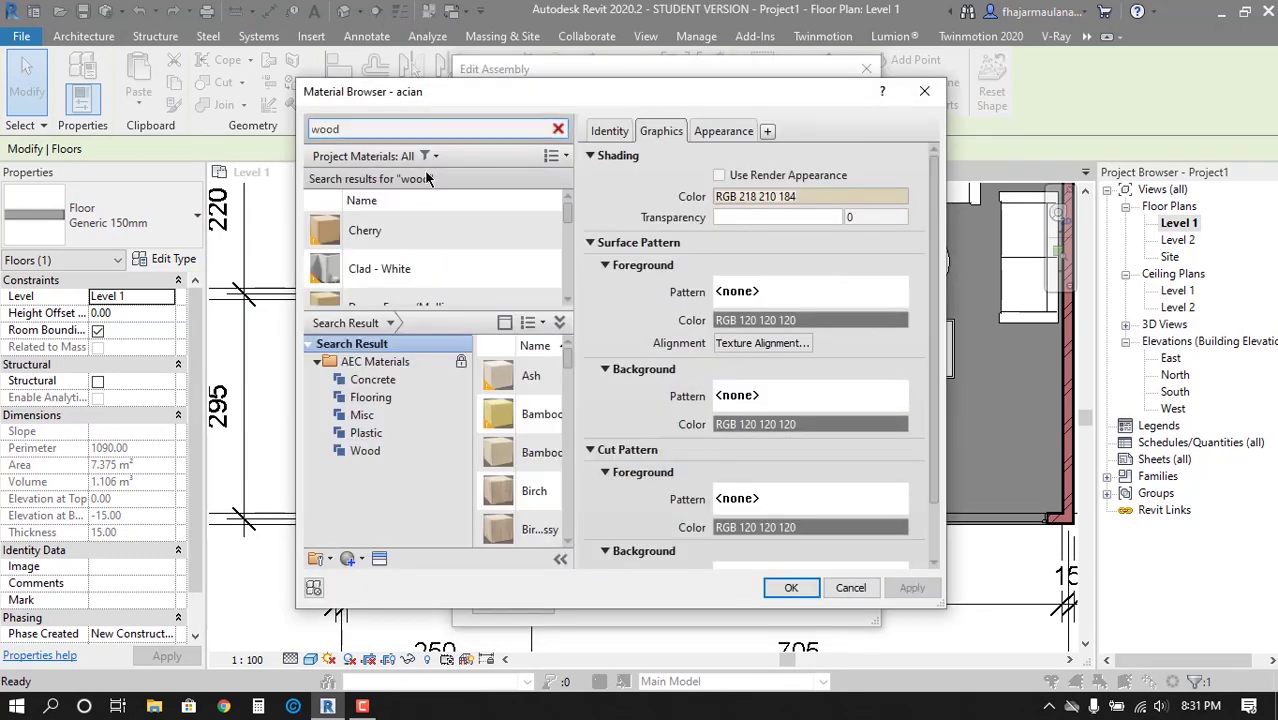
scroll(435, 214, "down", 3)
scroll(450, 250, "down", 2)
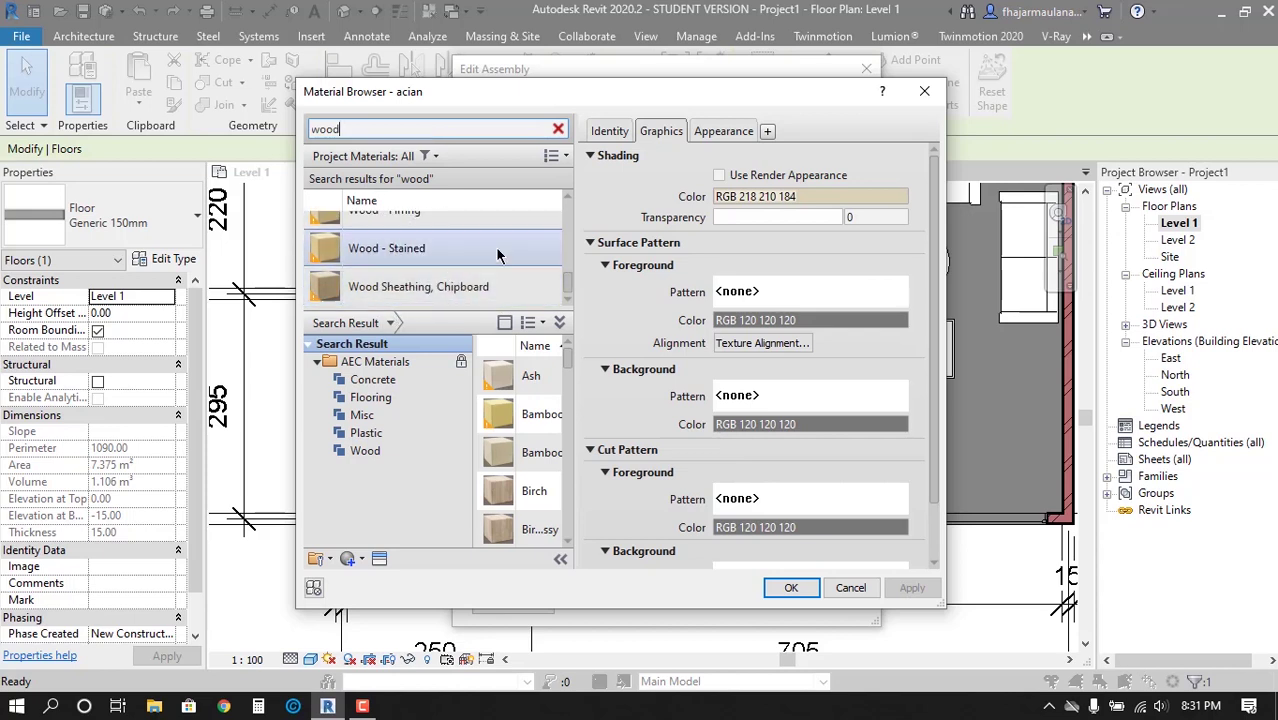
scroll(528, 490, "down", 3)
scroll(528, 490, "down", 3)
scroll(530, 495, "down", 3)
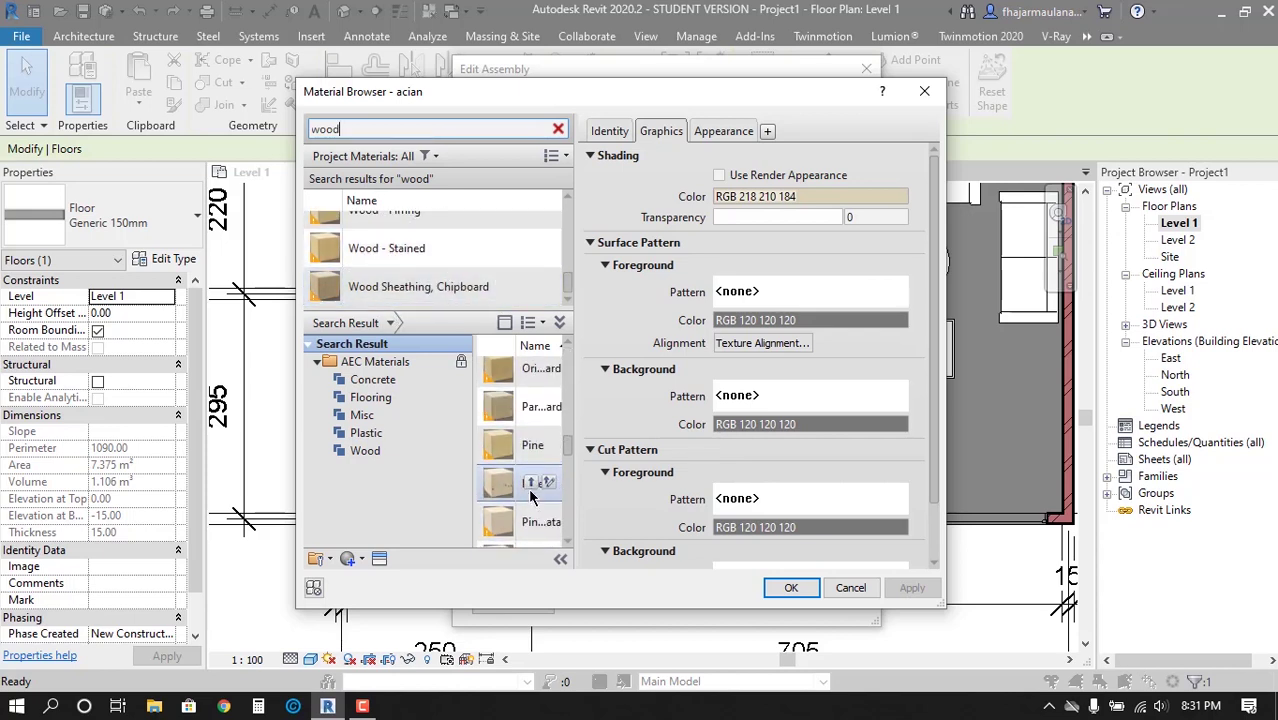
left_click(370, 397)
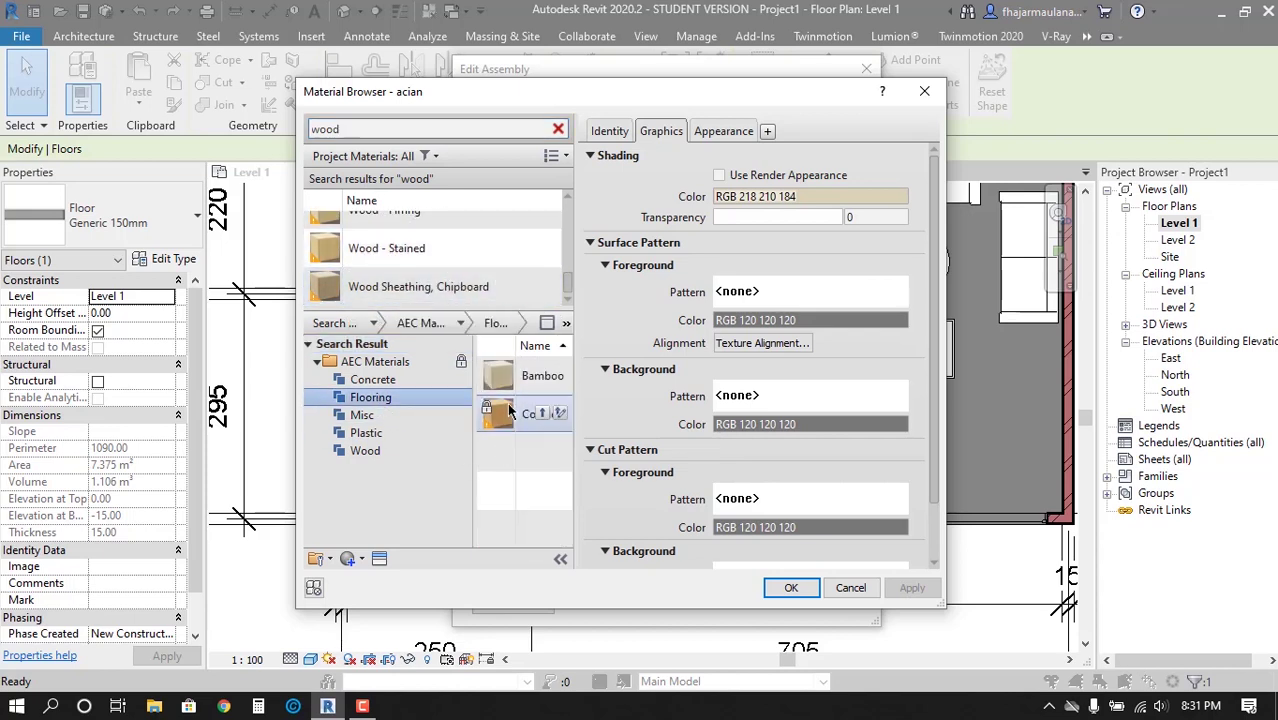
left_click(541, 413)
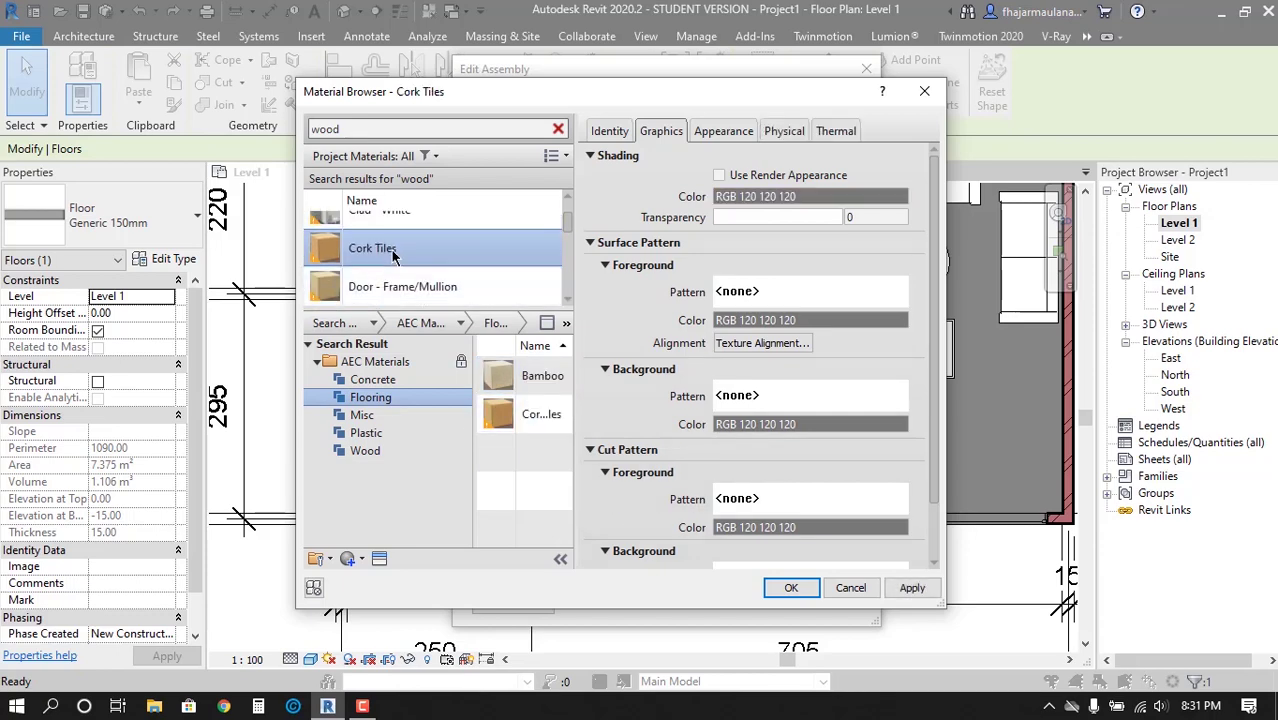
left_click(719, 176)
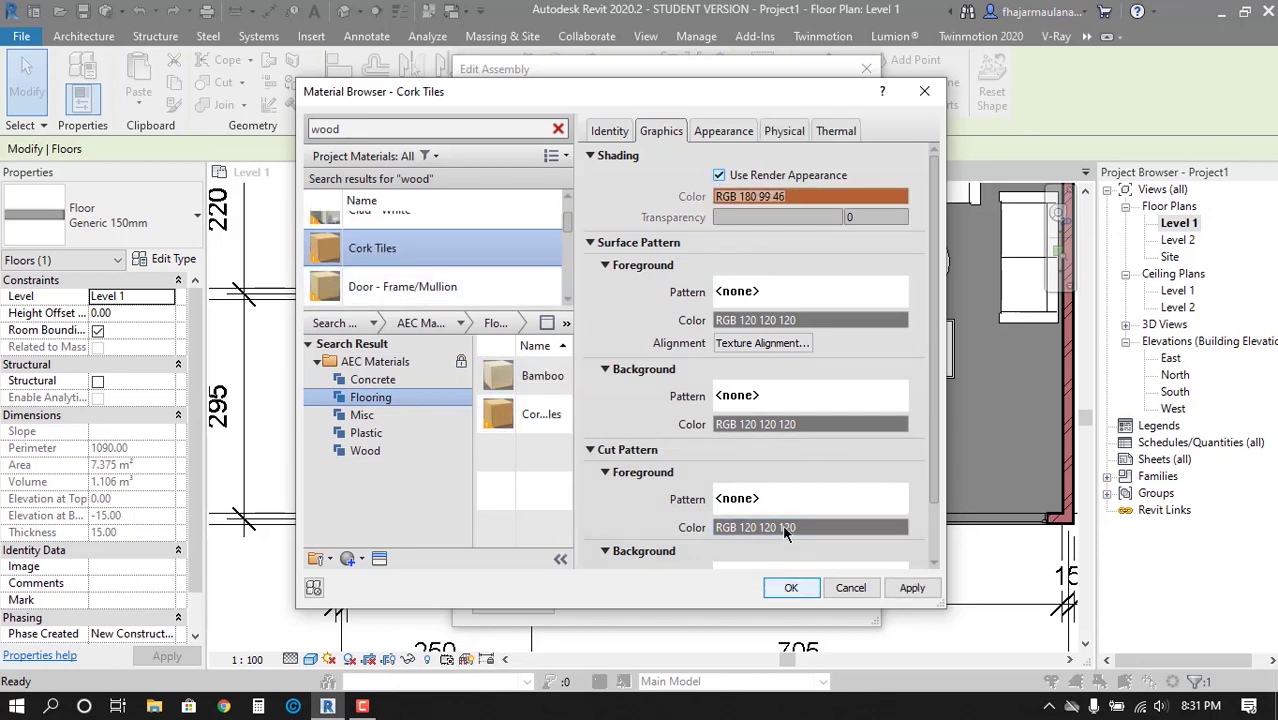
Confirm Cork Tiles as the structure material and close the floor type dialogs
left_click(791, 589)
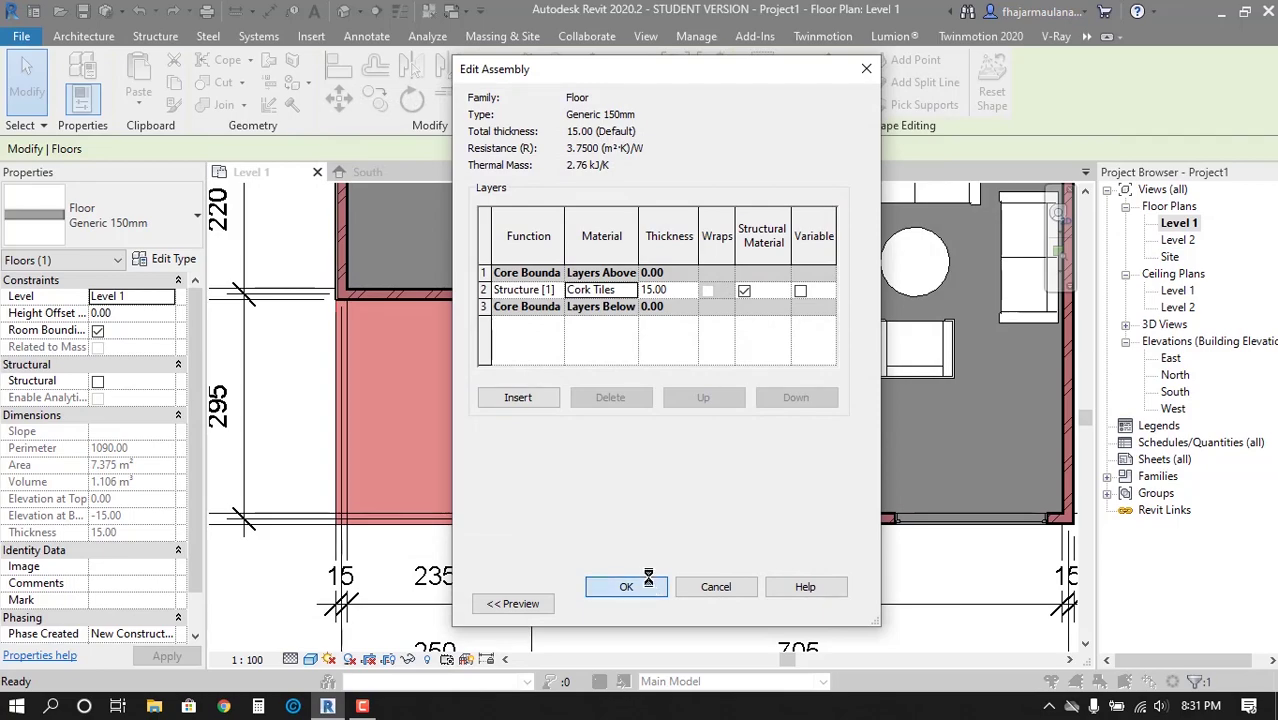
left_click(648, 580)
left_click(645, 680)
key("Escape")
scroll(618, 492, "up", 2)
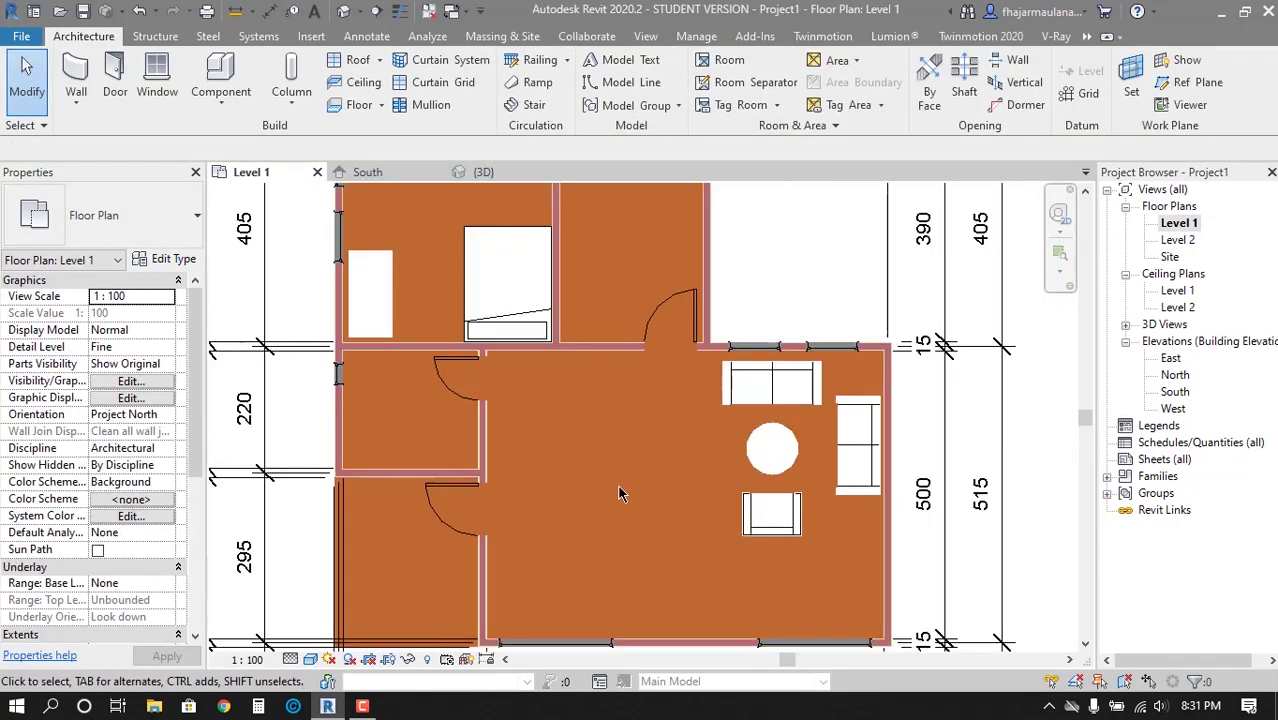
scroll(683, 442, "down", 2)
scroll(747, 434, "up", 3)
scroll(782, 383, "down", 2)
scroll(545, 580, "up", 2)
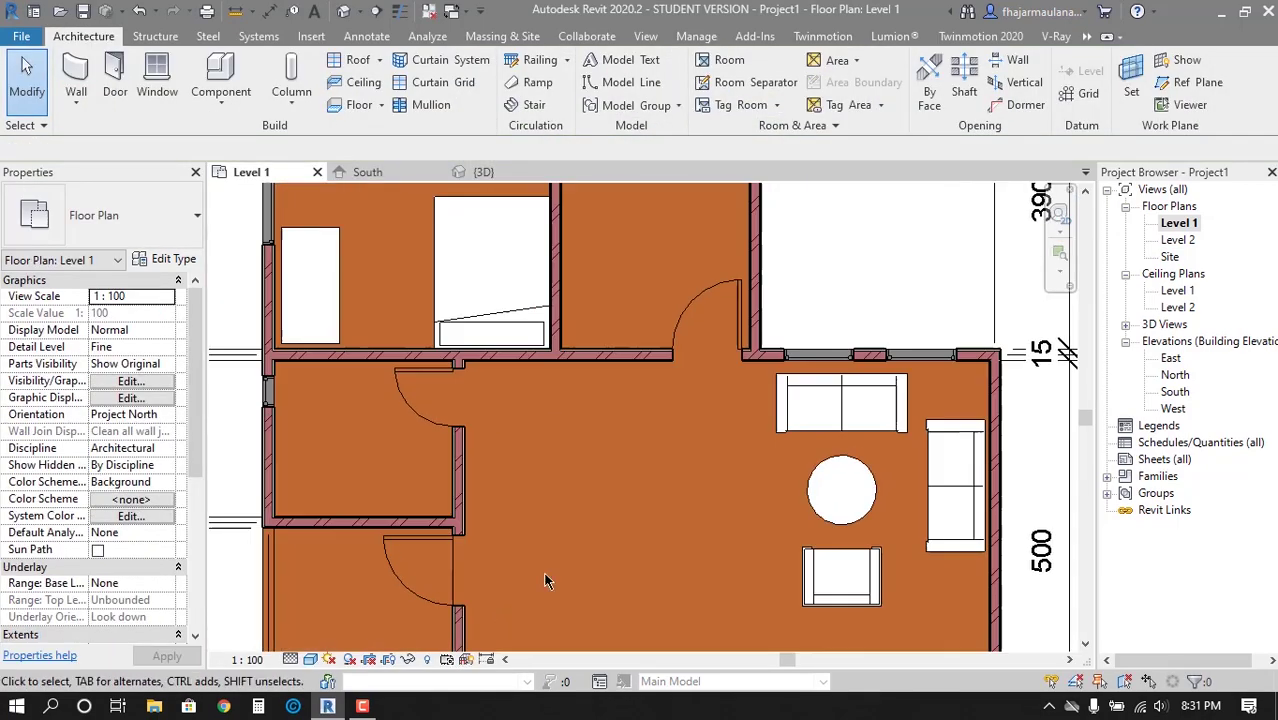
middle_click_drag(545, 580, 563, 447)
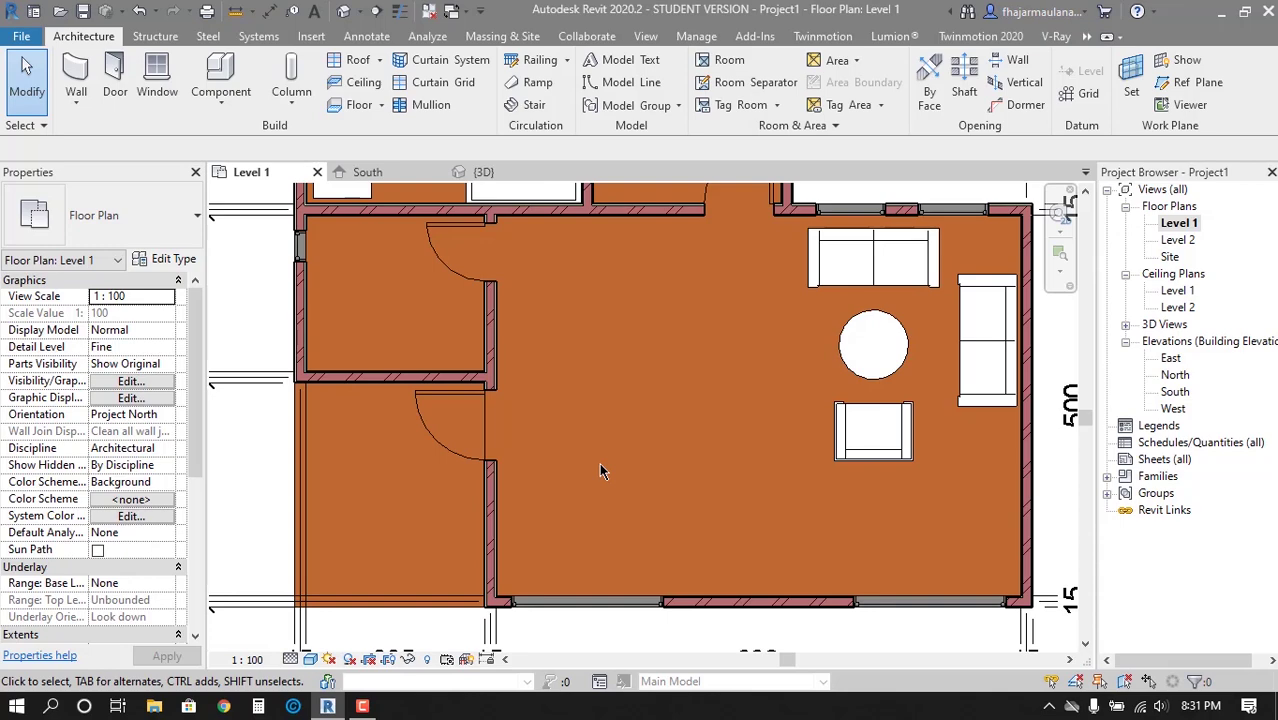
scroll(599, 462, "up", 3)
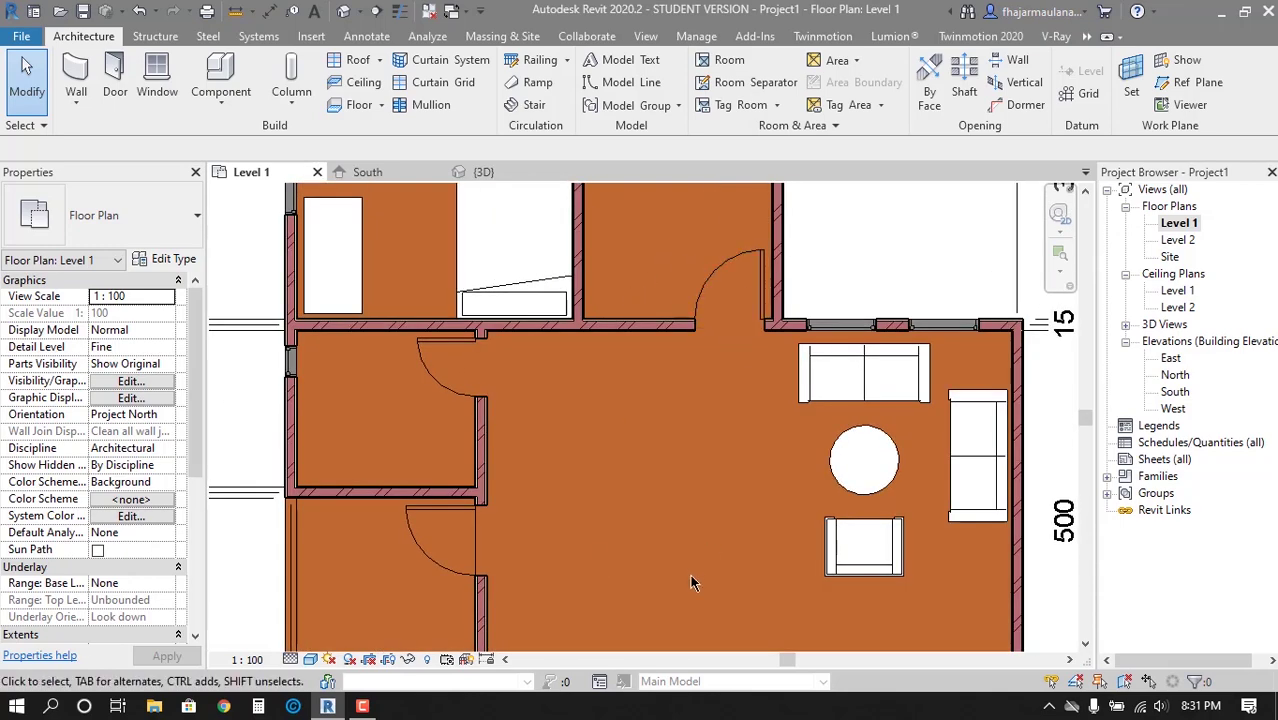
scroll(700, 290, "down", 3)
middle_click_drag(698, 434, 726, 456)
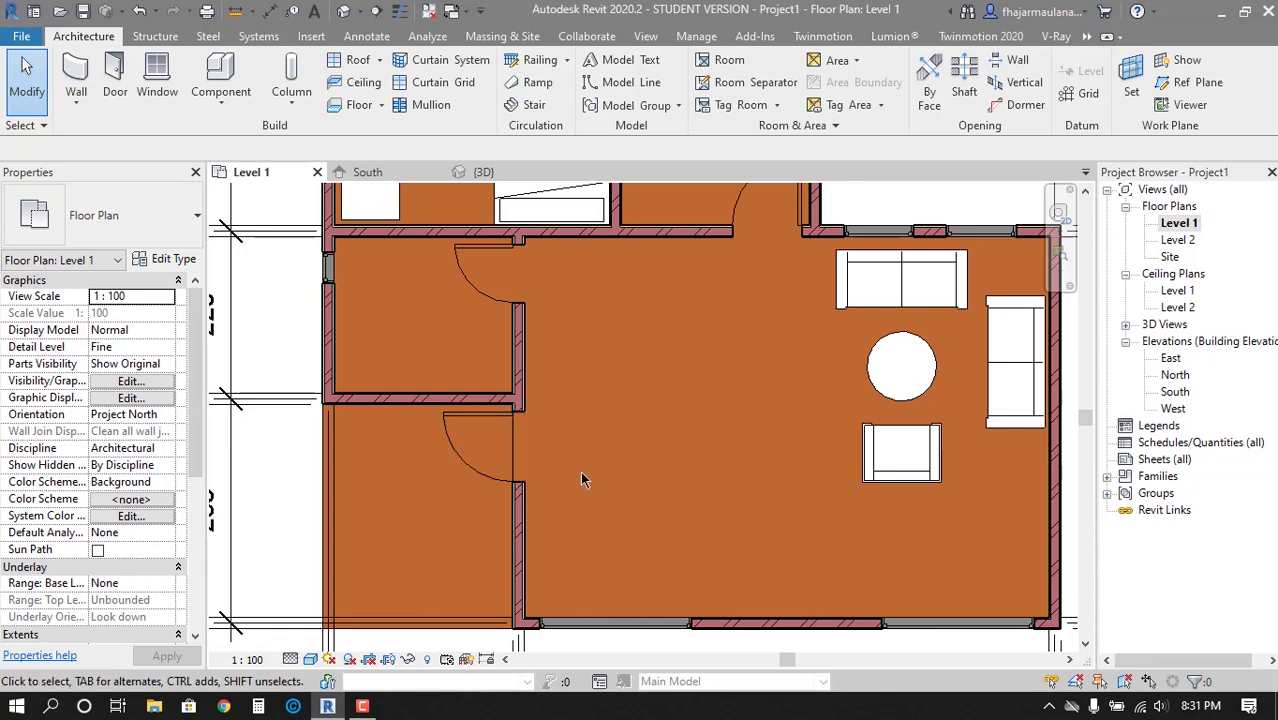
middle_click_drag(618, 485, 666, 436)
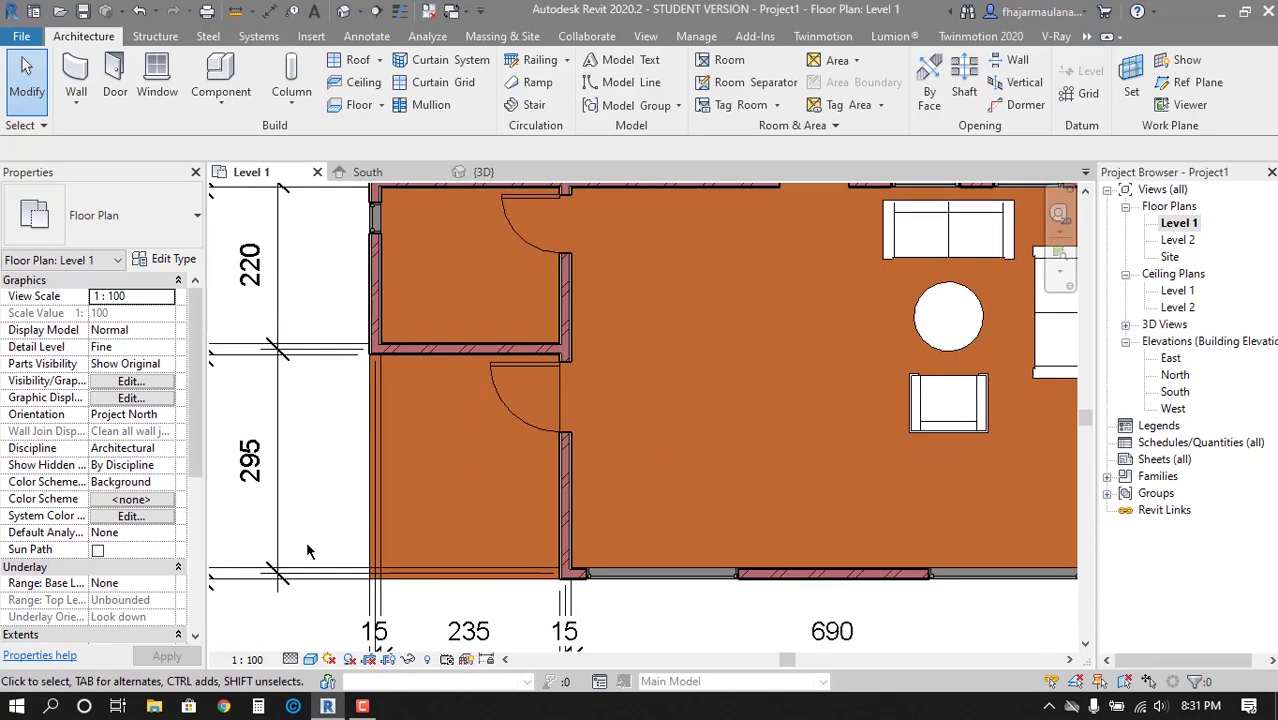
Switch the Level 1 plan's visual style to Realistic
left_click(324, 659)
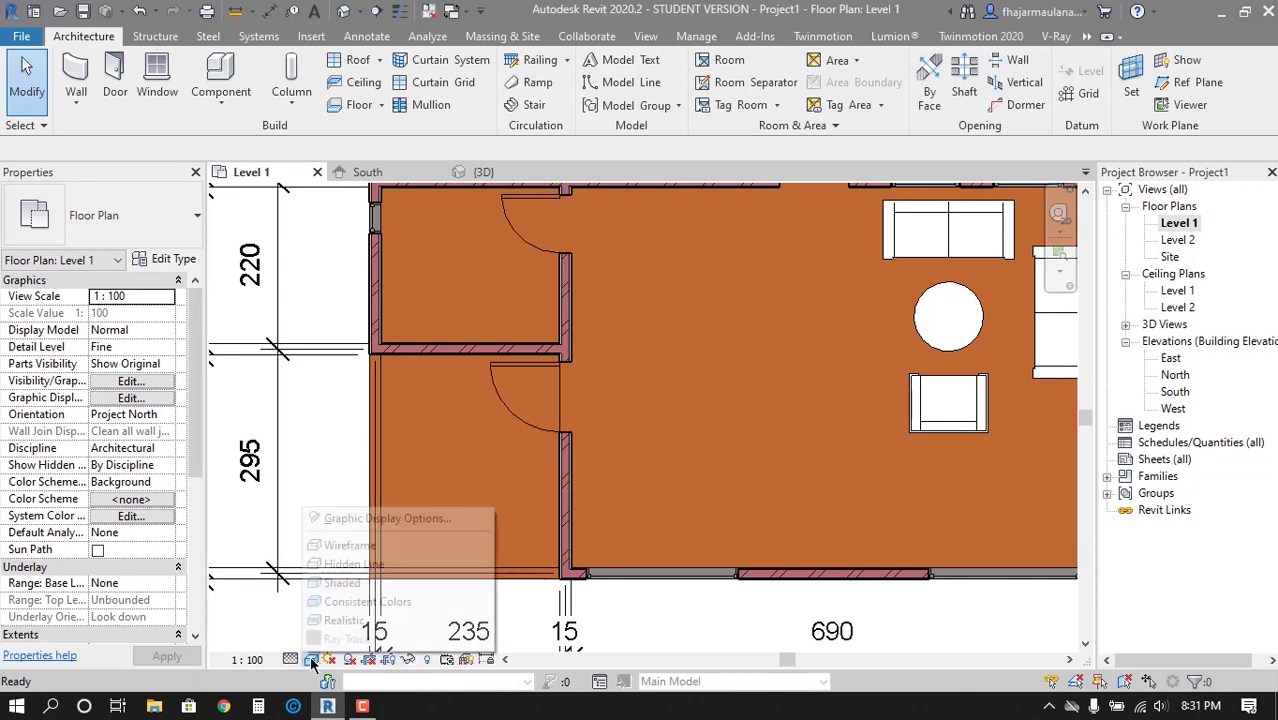
left_click(343, 620)
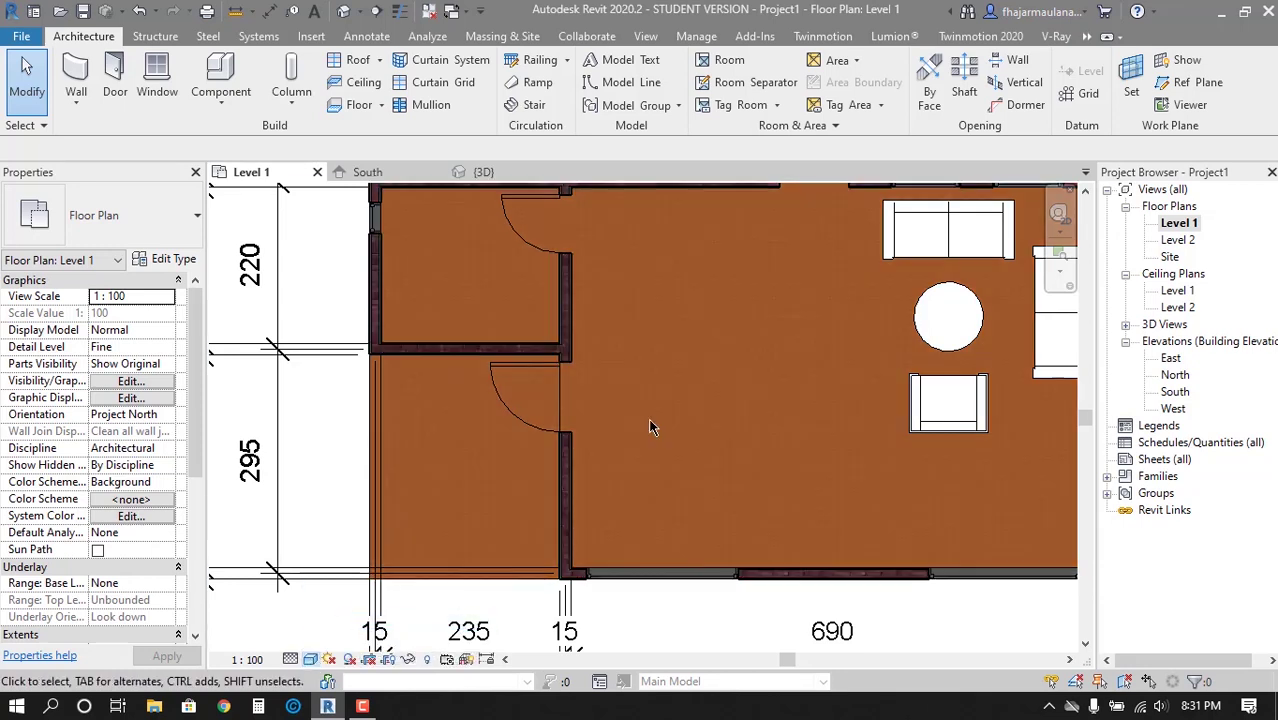
scroll(642, 400, "up", 5)
scroll(700, 460, "down", 5)
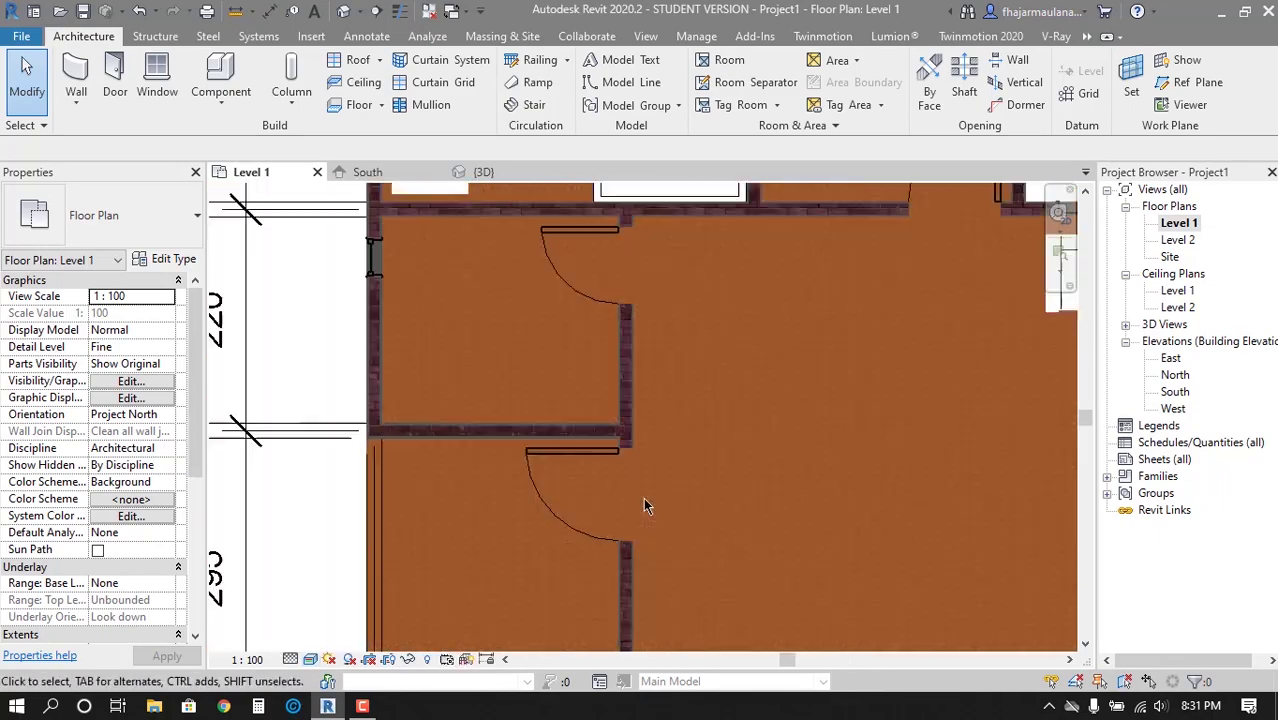
scroll(642, 411, "up", 2)
scroll(499, 478, "up", 2)
scroll(562, 432, "up", 3)
scroll(540, 420, "down", 2)
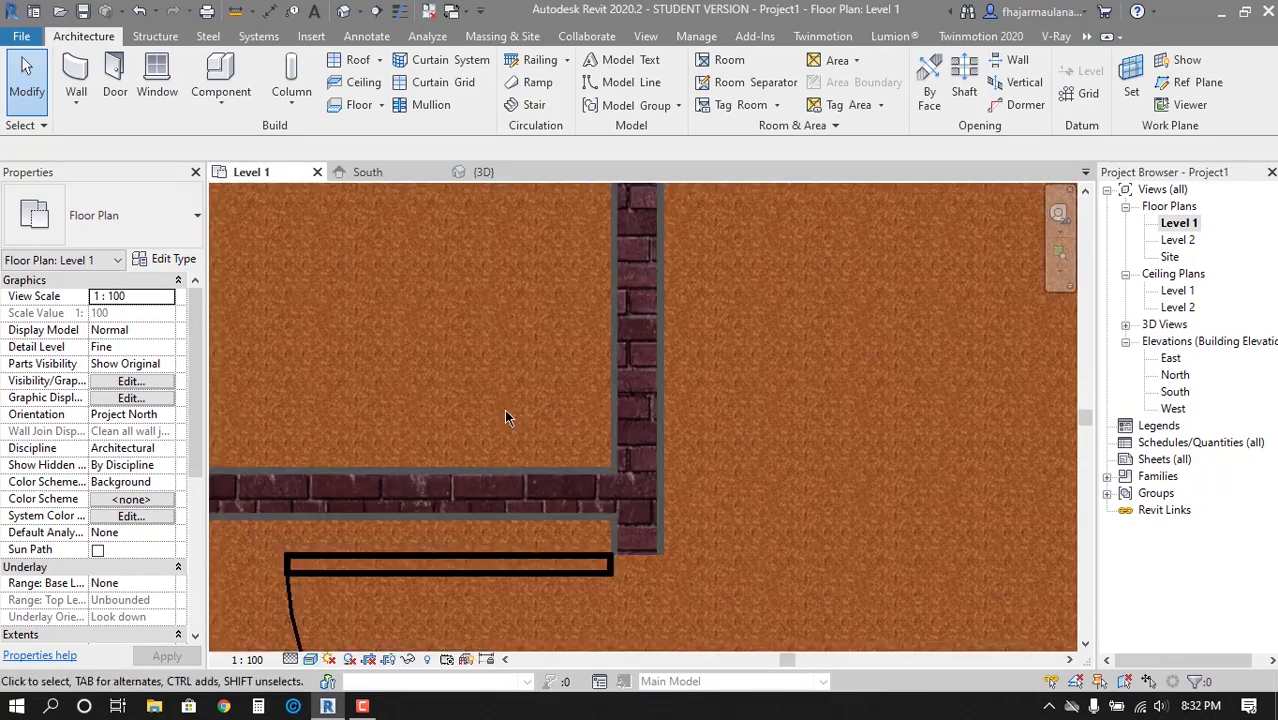
scroll(504, 409, "up", 2)
Zoom in to inspect the cork floor and brick wall textures
mouse_move(504, 409)
middle_mouse_down()
mouse_move(439, 459)
mouse_move(477, 300)
mouse_move(463, 262)
middle_mouse_up()
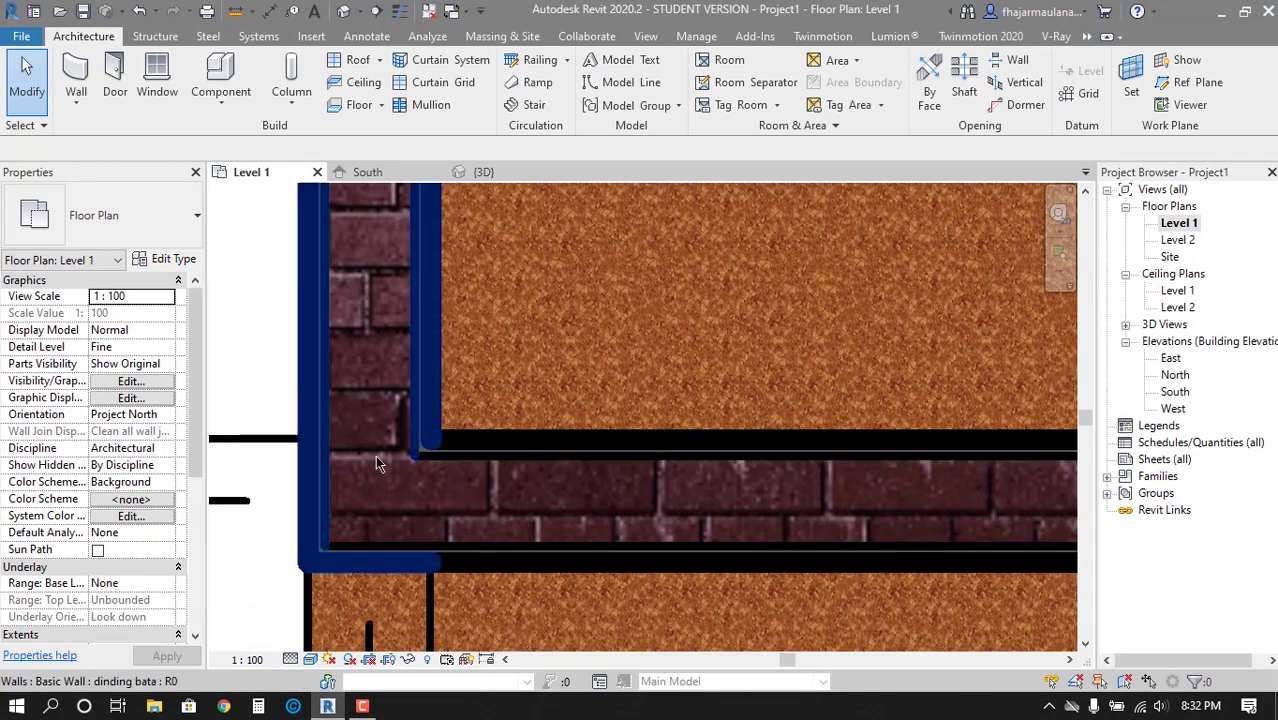
scroll(397, 357, "down", 5)
scroll(644, 310, "up", 3)
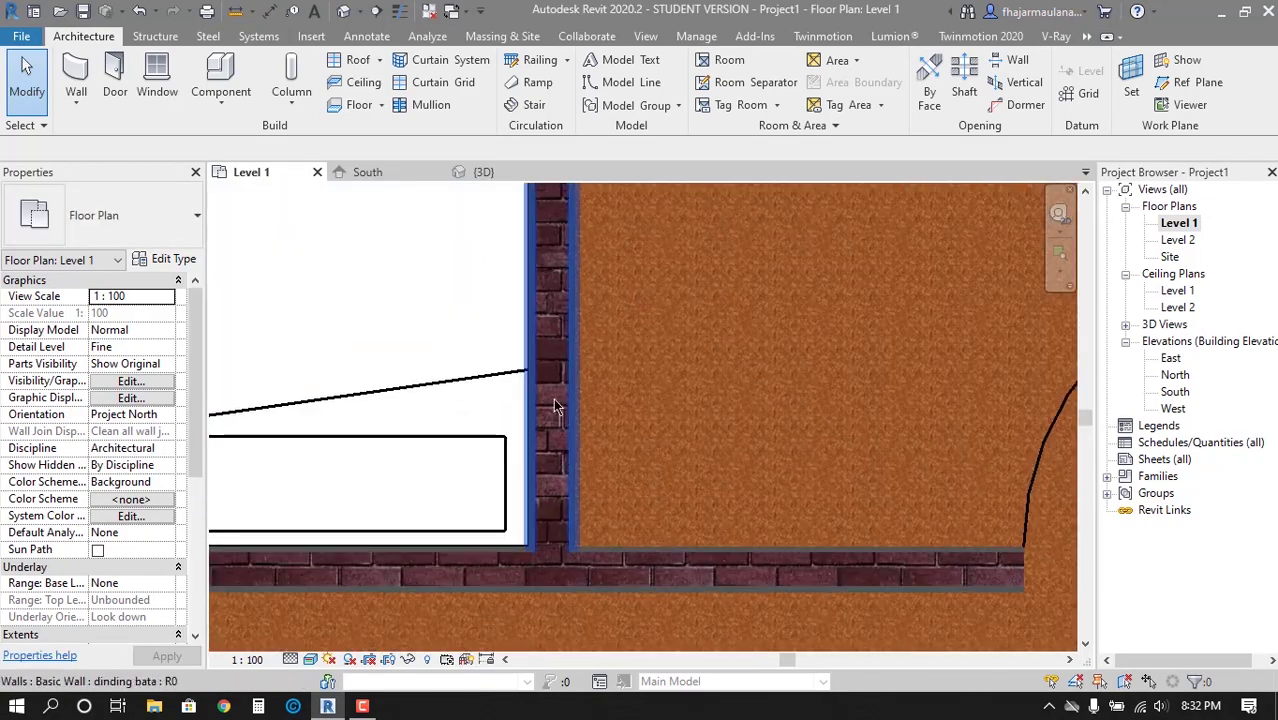
scroll(676, 305, "down", 4)
scroll(676, 305, "down", 1)
left_click(311, 659)
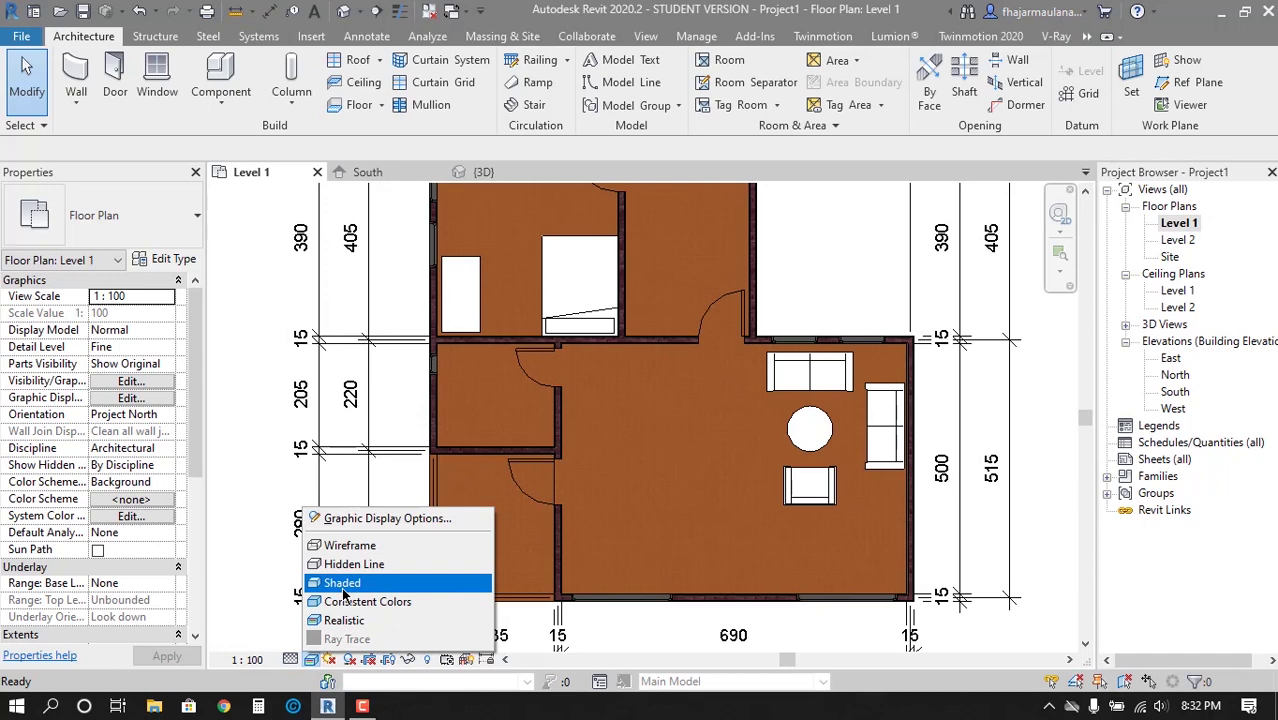
Switch the plan to Shaded and open the small floor type's structure-layer material
left_click(343, 590)
scroll(639, 459, "up", 3)
scroll(712, 442, "up", 2)
scroll(600, 450, "down", 3)
left_click(456, 480)
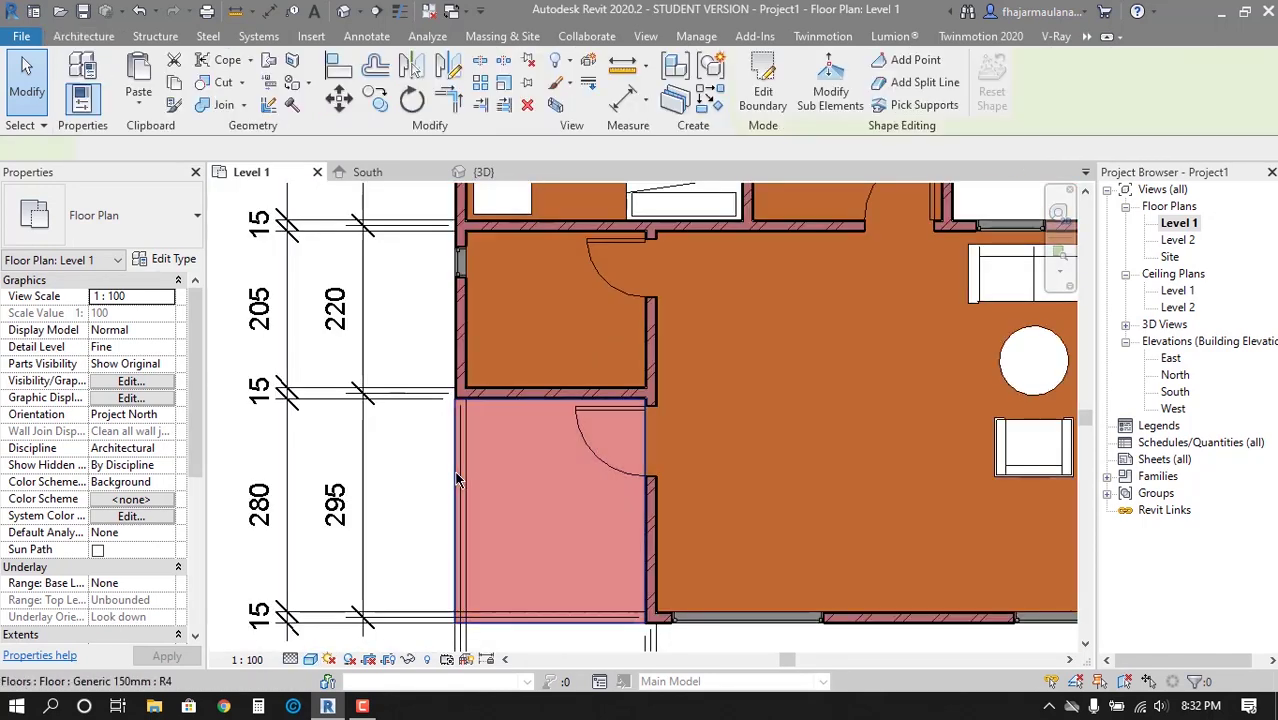
left_click(160, 260)
left_click(713, 252)
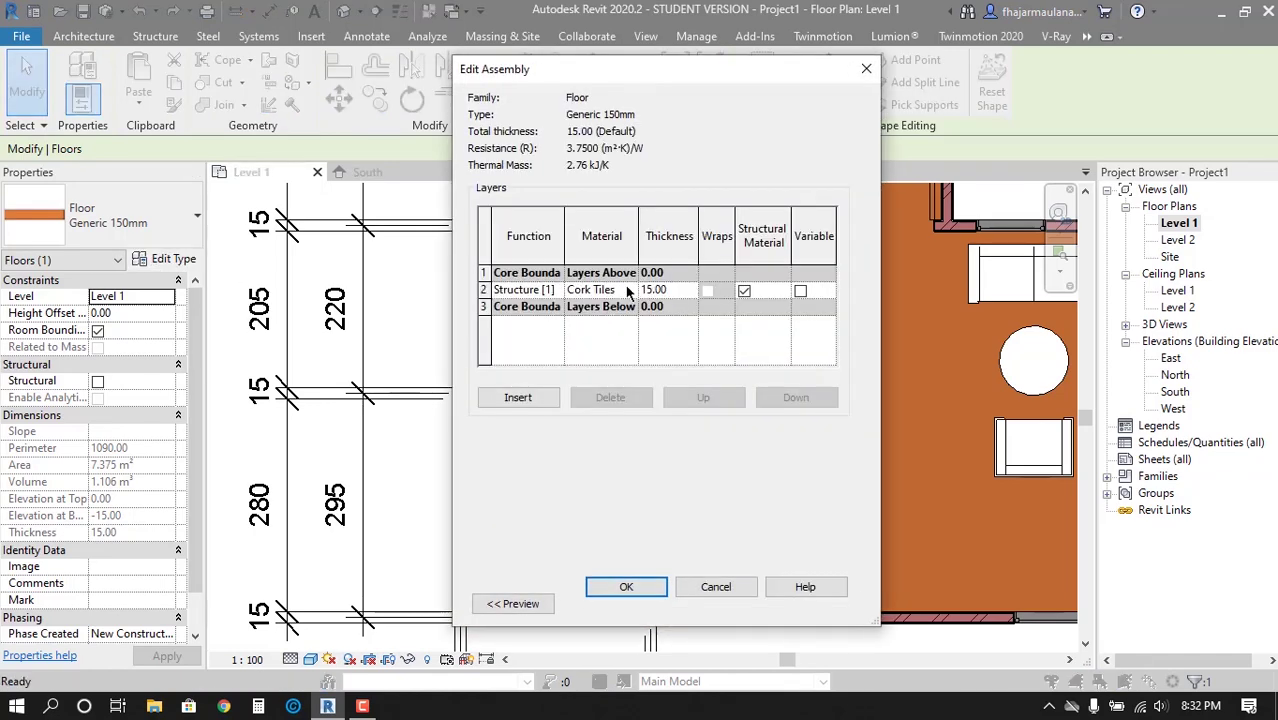
left_click(630, 290)
Give the Cork Tiles material a Model Wood Board Wide surface pattern
left_click_drag(594, 88, 509, 86)
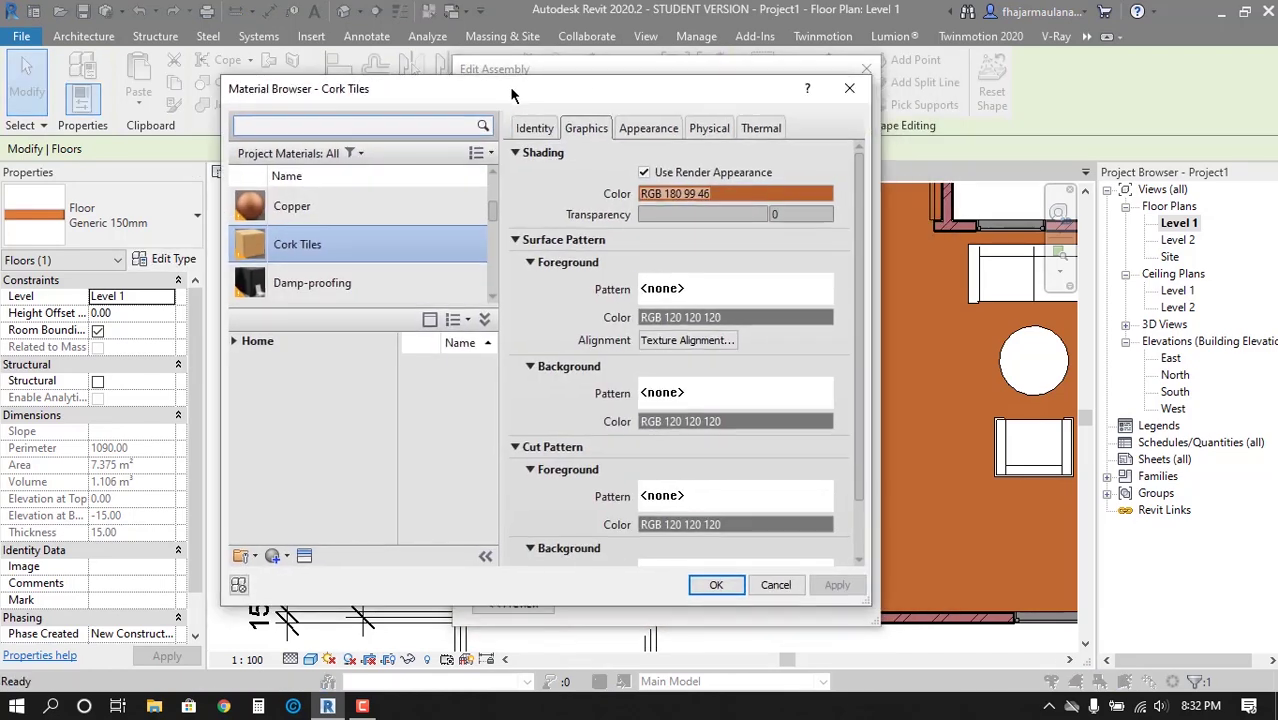
left_click_drag(621, 92, 557, 88)
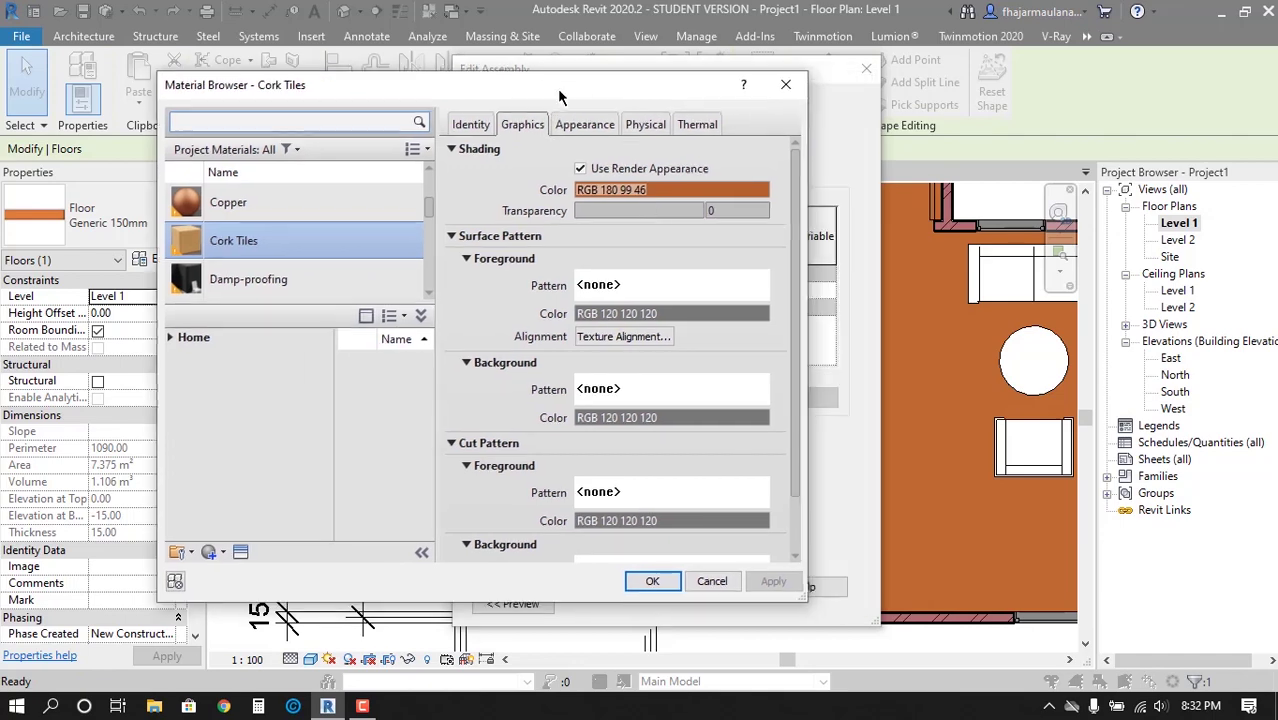
left_click(665, 287)
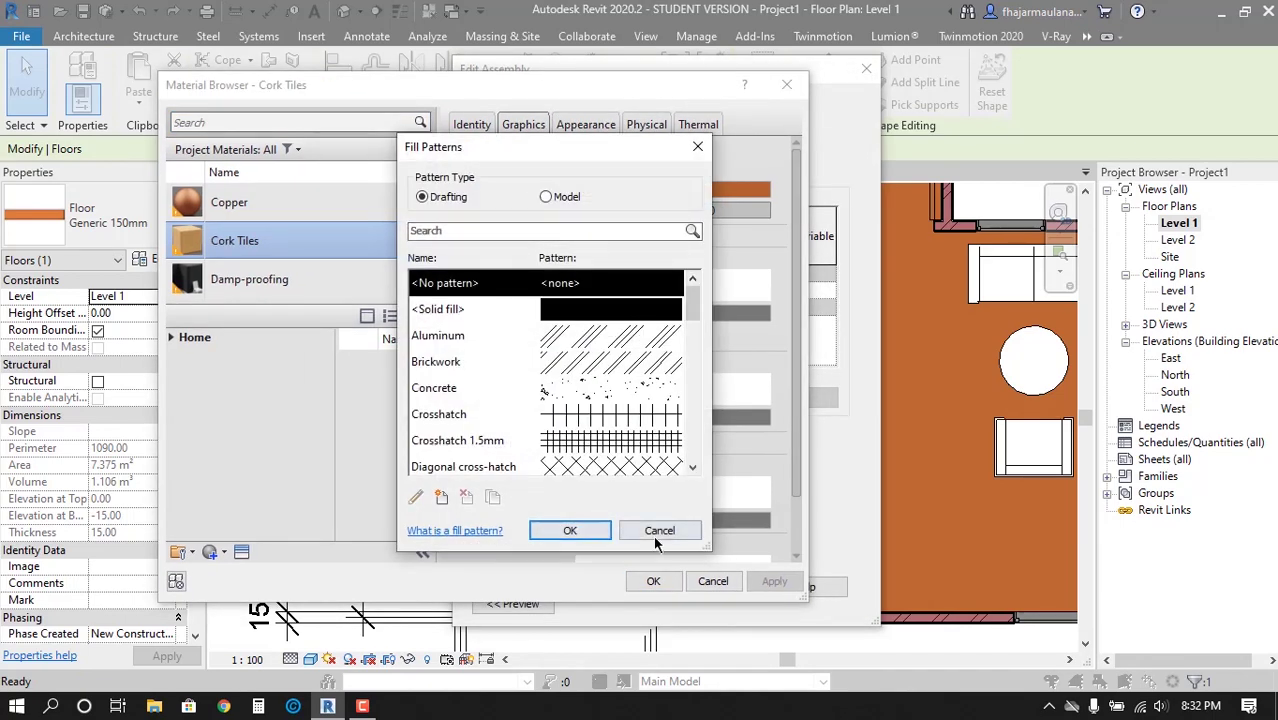
left_click(569, 530)
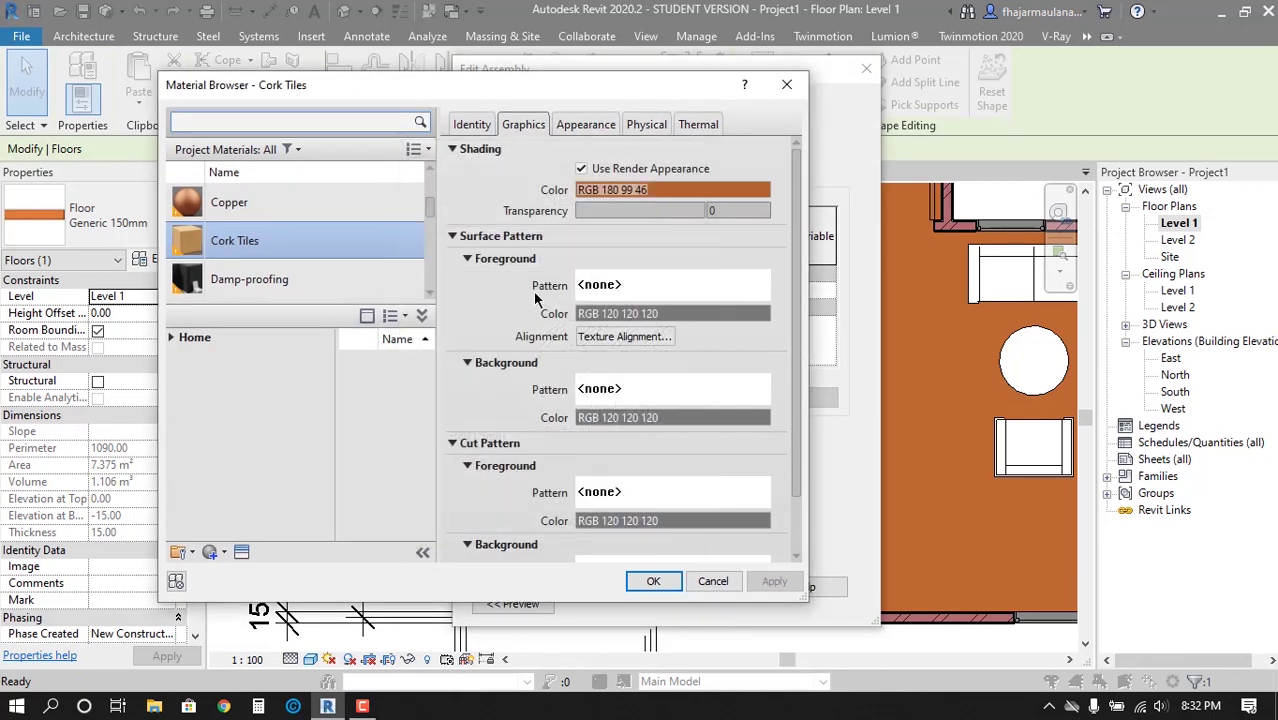
left_click(630, 285)
left_click(546, 197)
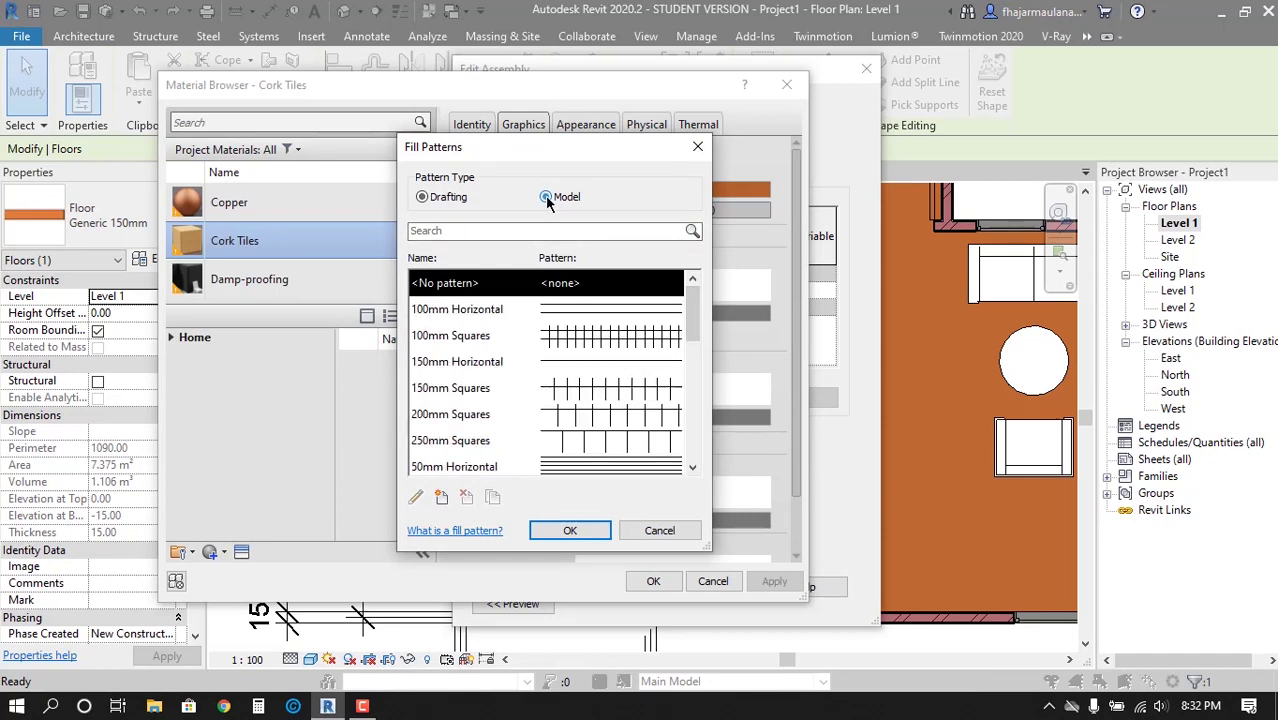
left_click_drag(688, 310, 682, 437)
left_click(535, 416)
left_click(584, 388)
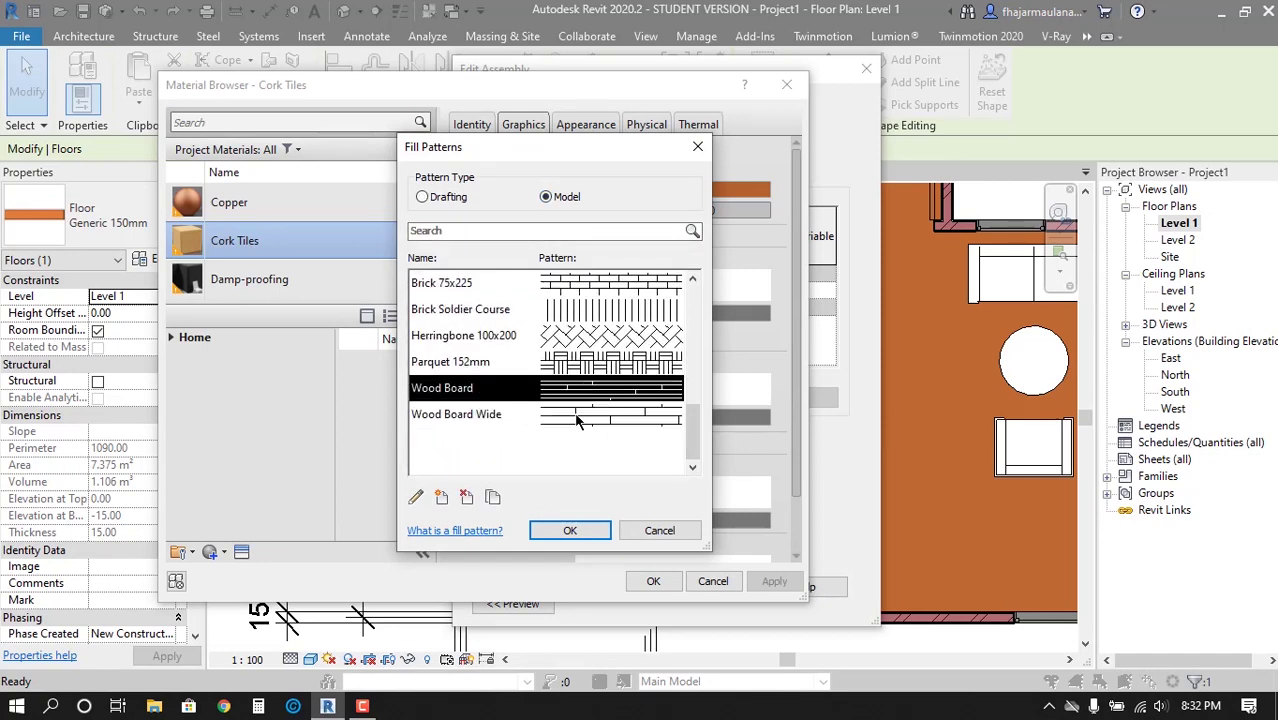
left_click(580, 418)
left_click(567, 524)
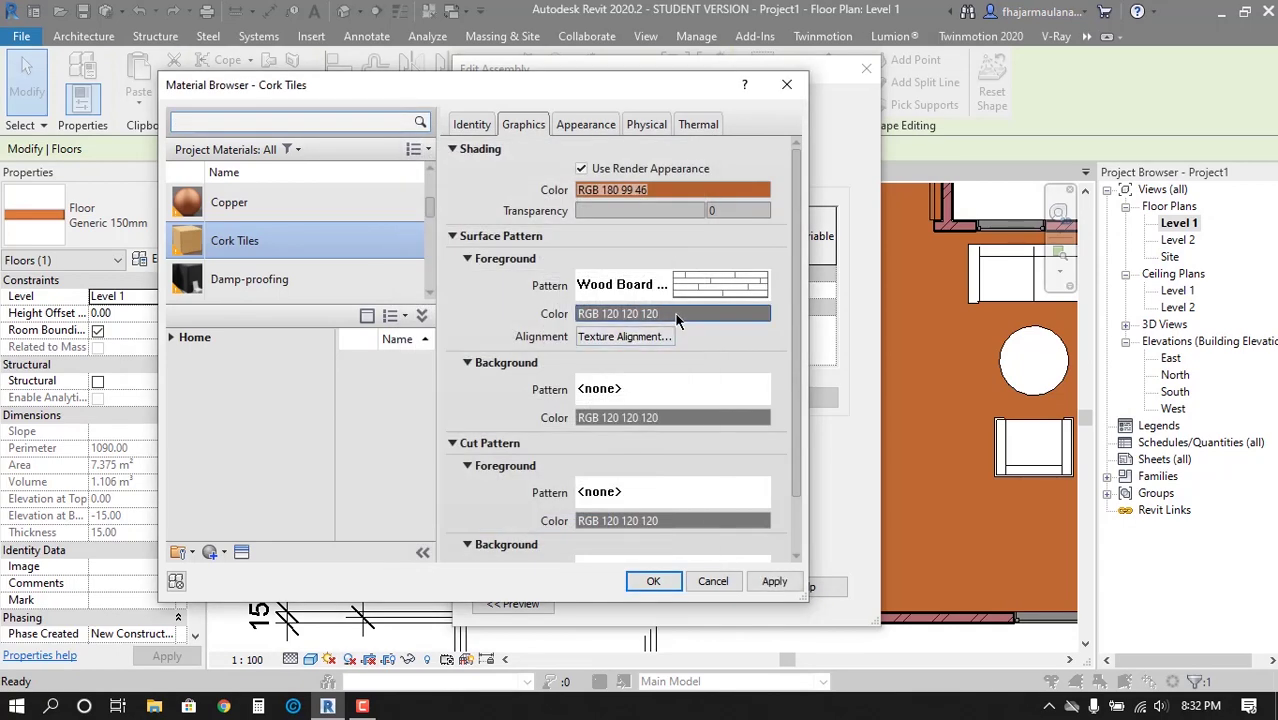
Make the Wood Board Wide pattern lines black and apply the material changes
left_click(676, 316)
left_click(289, 312)
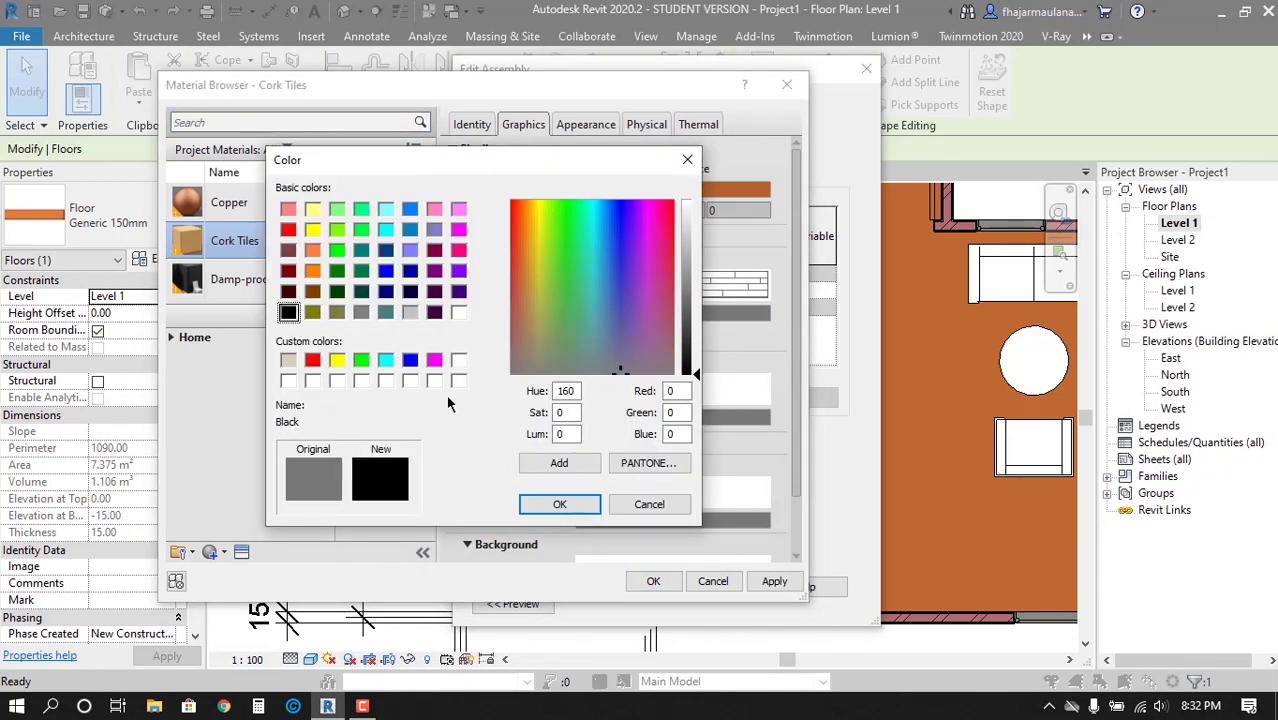
left_click(594, 507)
left_click(652, 580)
Close the remaining floor type settings and clear the floor selection
left_click(635, 603)
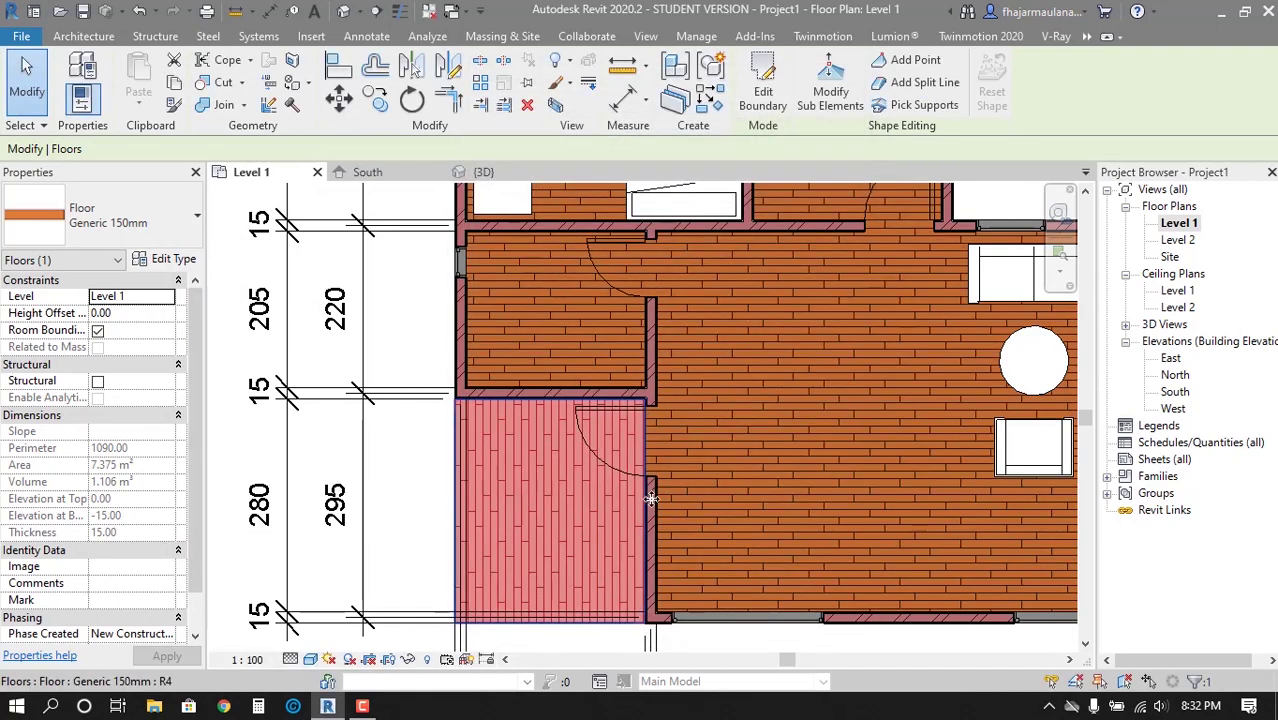
key("Escape")
scroll(651, 497, "down", 1)
middle_click_drag(651, 497, 608, 497)
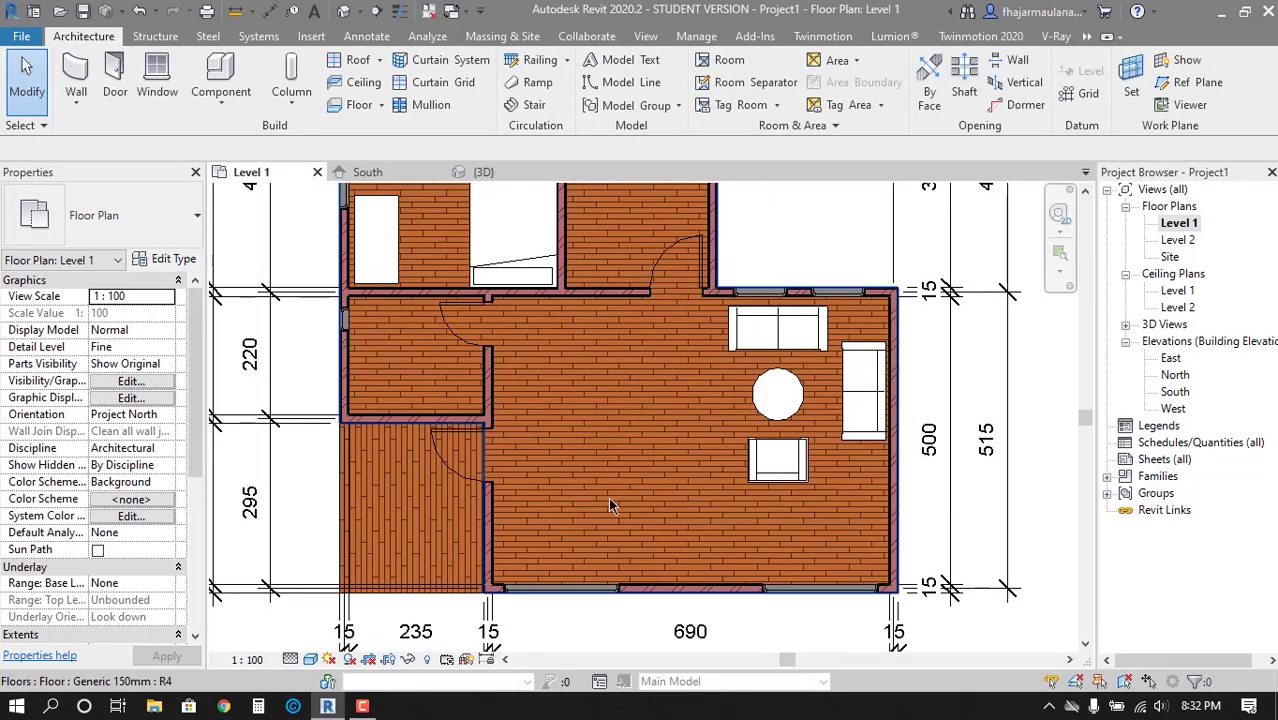
scroll(608, 497, "up", 2)
middle_click_drag(500, 450, 387, 397)
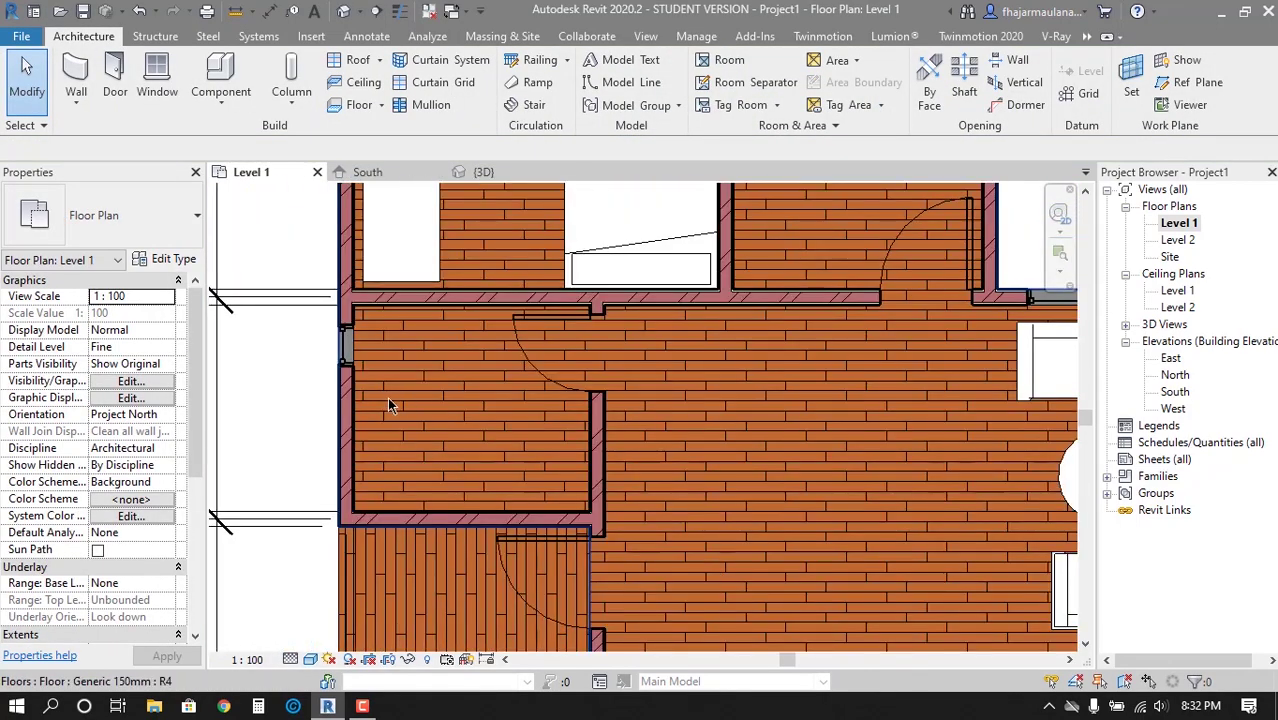
Zoom into the toilet room area and select the large 70.563 m² wood floor
scroll(437, 403, "up", 2)
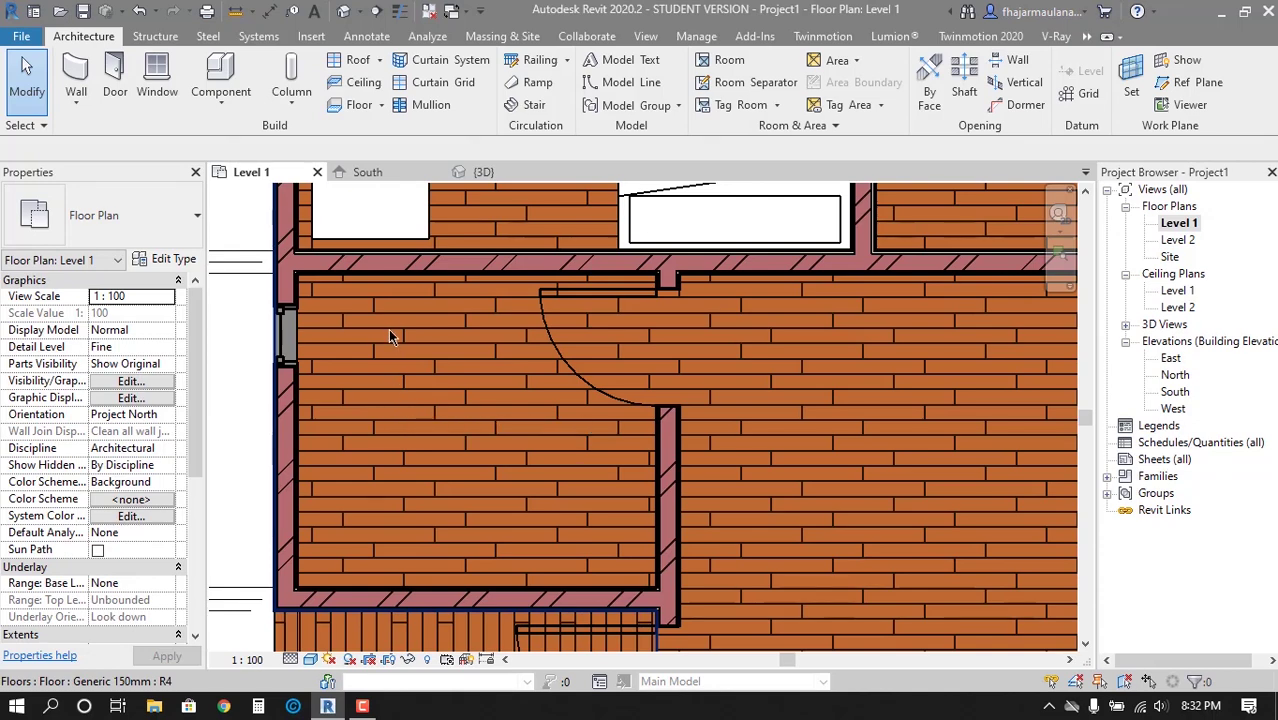
scroll(388, 335, "down", 2)
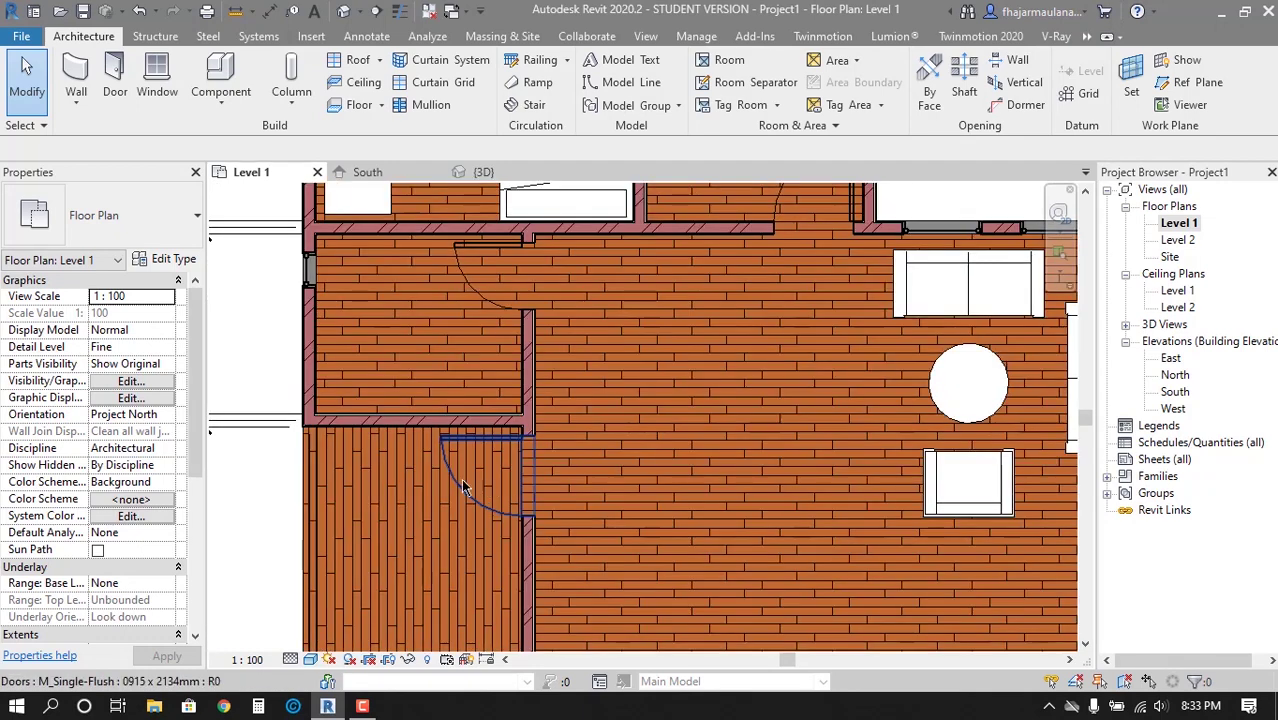
middle_click_drag(548, 437, 554, 472)
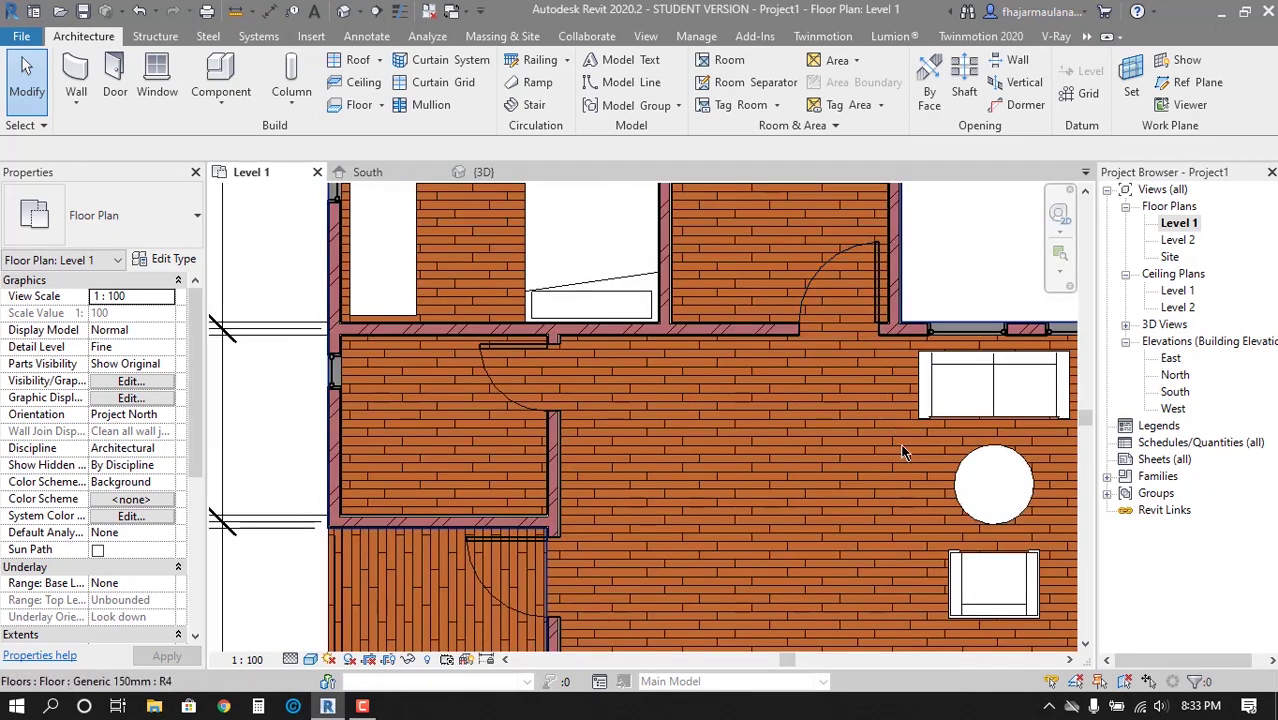
scroll(746, 472, "up", 2)
middle_click_drag(621, 449, 742, 430)
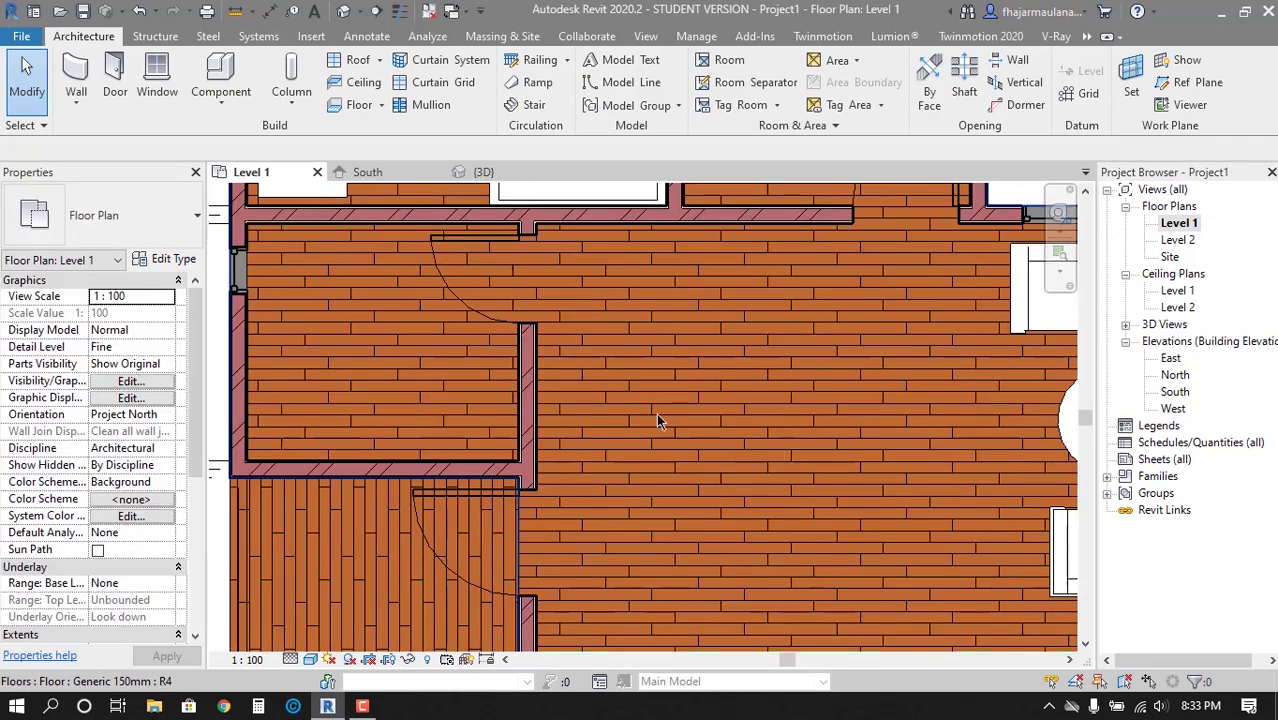
left_click(530, 535)
middle_click_drag(530, 535, 588, 643)
Enter Edit Boundary on the large floor and bring the toilet room's boundary lines into view
left_click(763, 92)
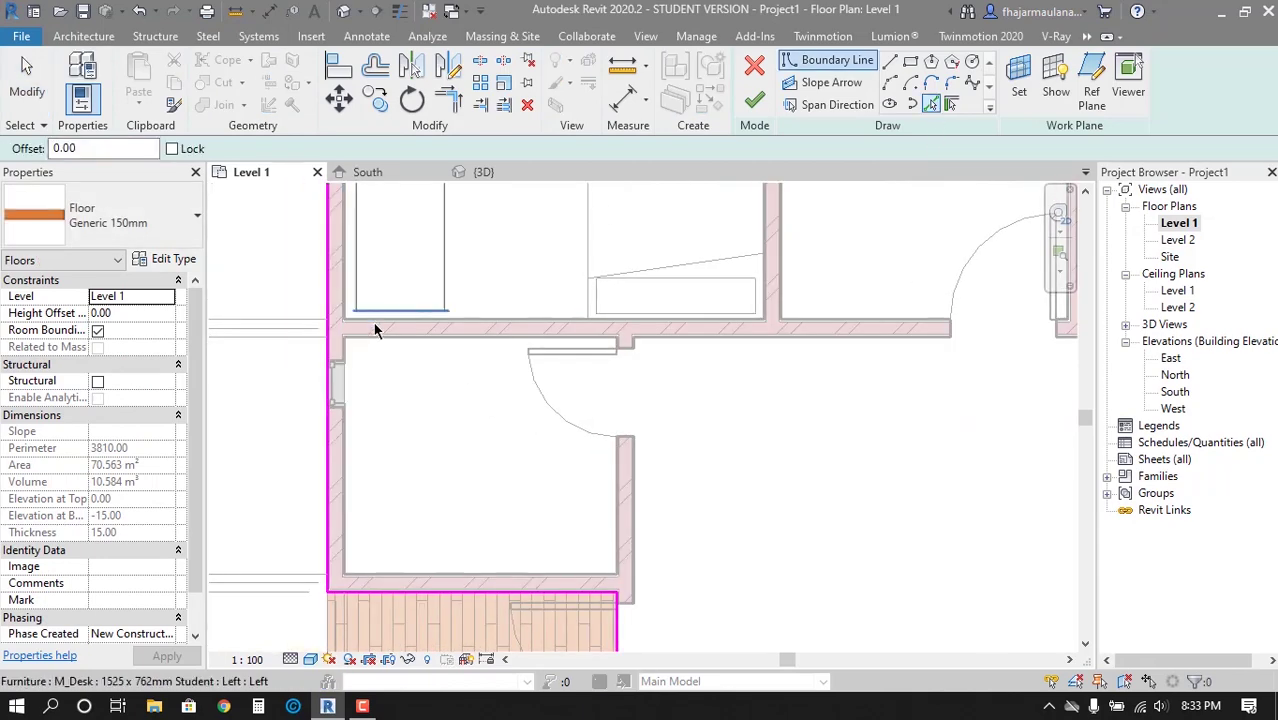
scroll(378, 320, "up", 2)
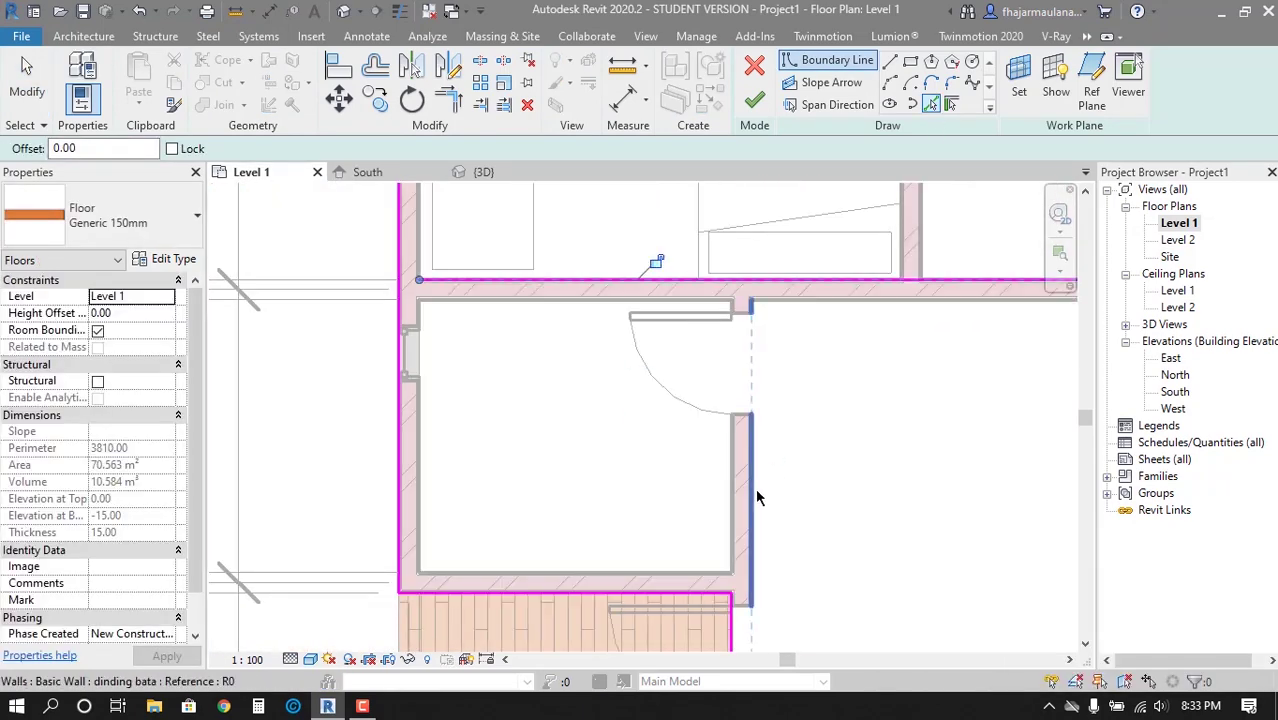
middle_click_drag(755, 487, 607, 356)
scroll(593, 359, "down", 1)
scroll(601, 358, "up", 1)
key("Escape")
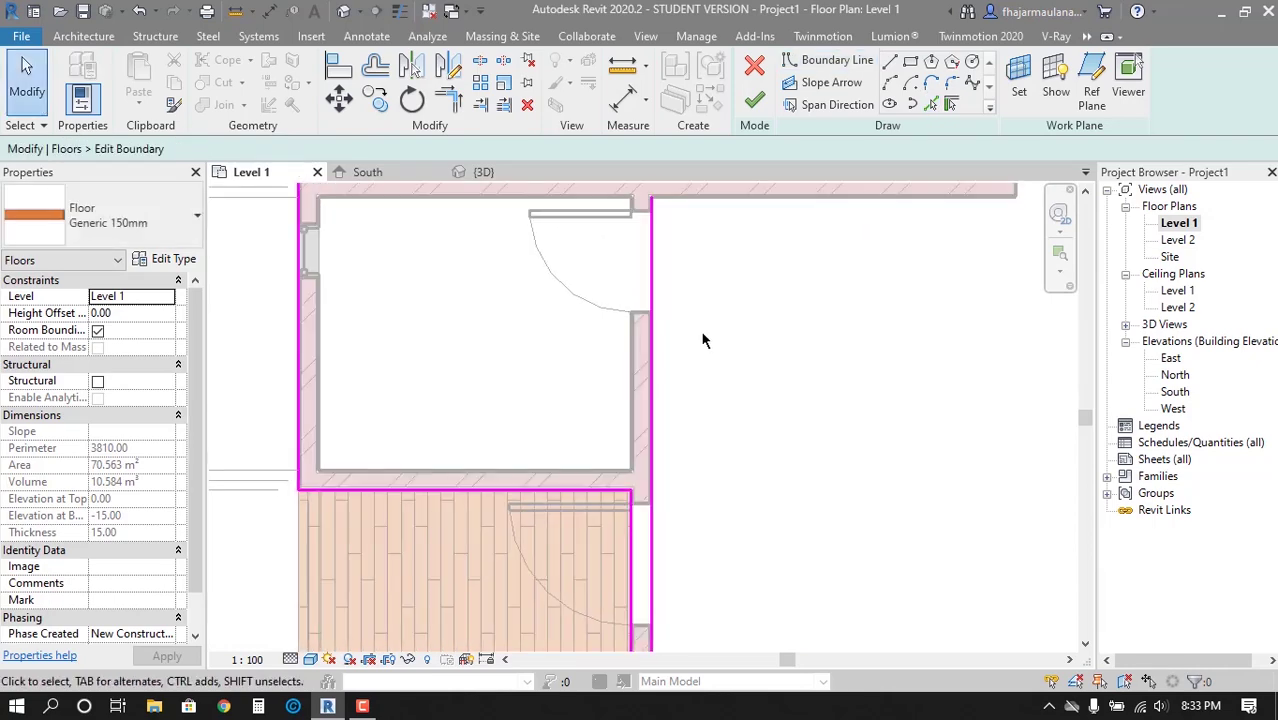
middle_click_drag(579, 399, 508, 475)
Trim the boundary lines around the toilet with TR and finish the floor edit
key("t")
key("r")
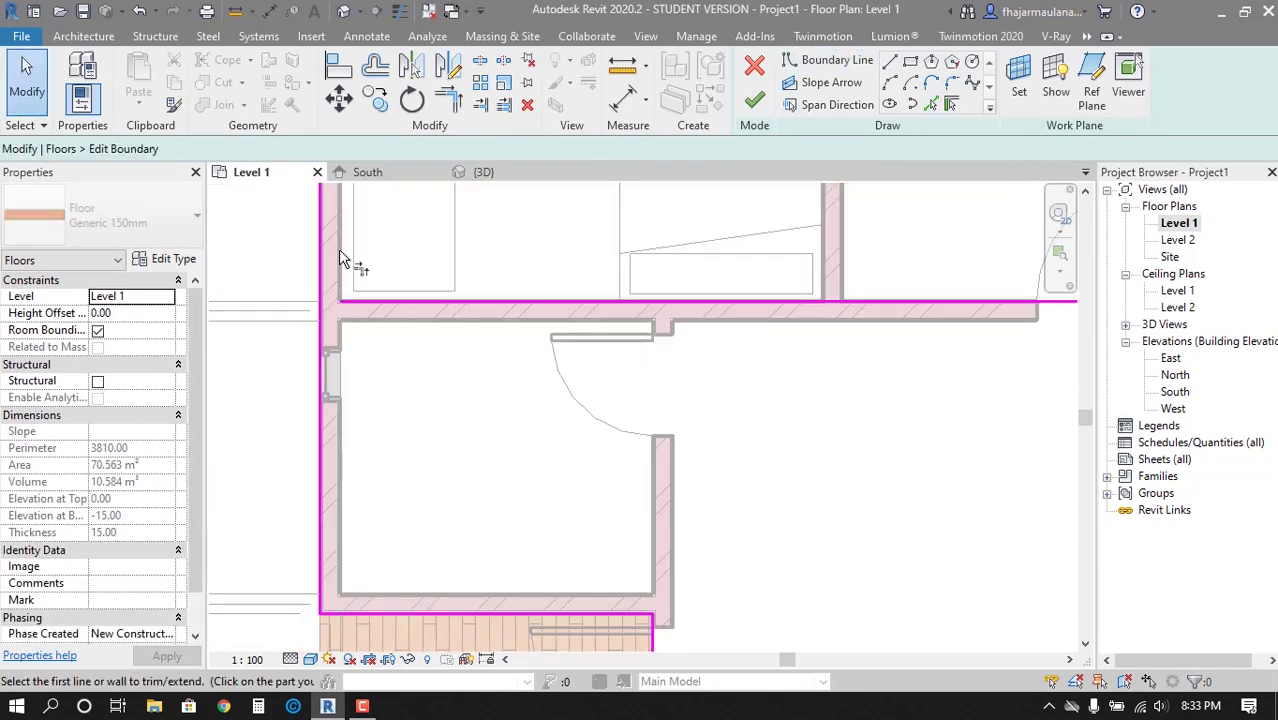
mouse_move(673, 510)
middle_mouse_down()
mouse_move(648, 343)
mouse_move(625, 470)
middle_mouse_up()
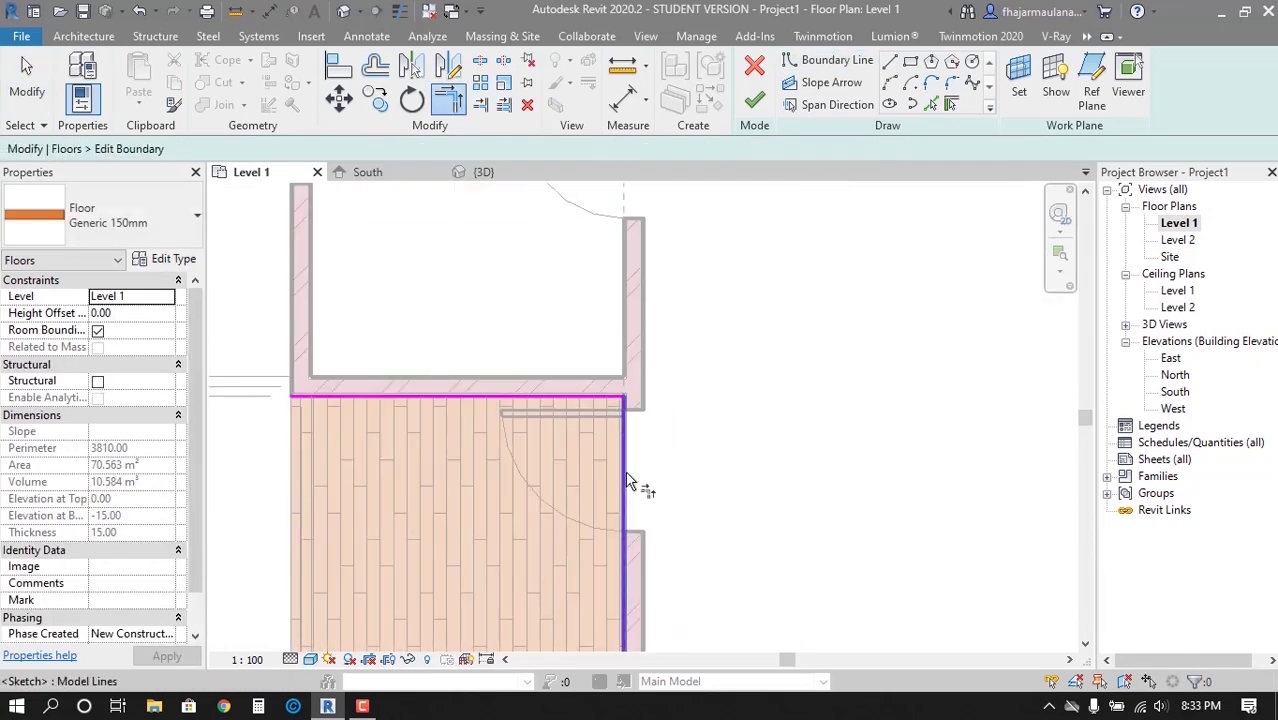
scroll(625, 470, "down", 2)
key("Escape")
left_click(641, 455)
left_click(754, 100)
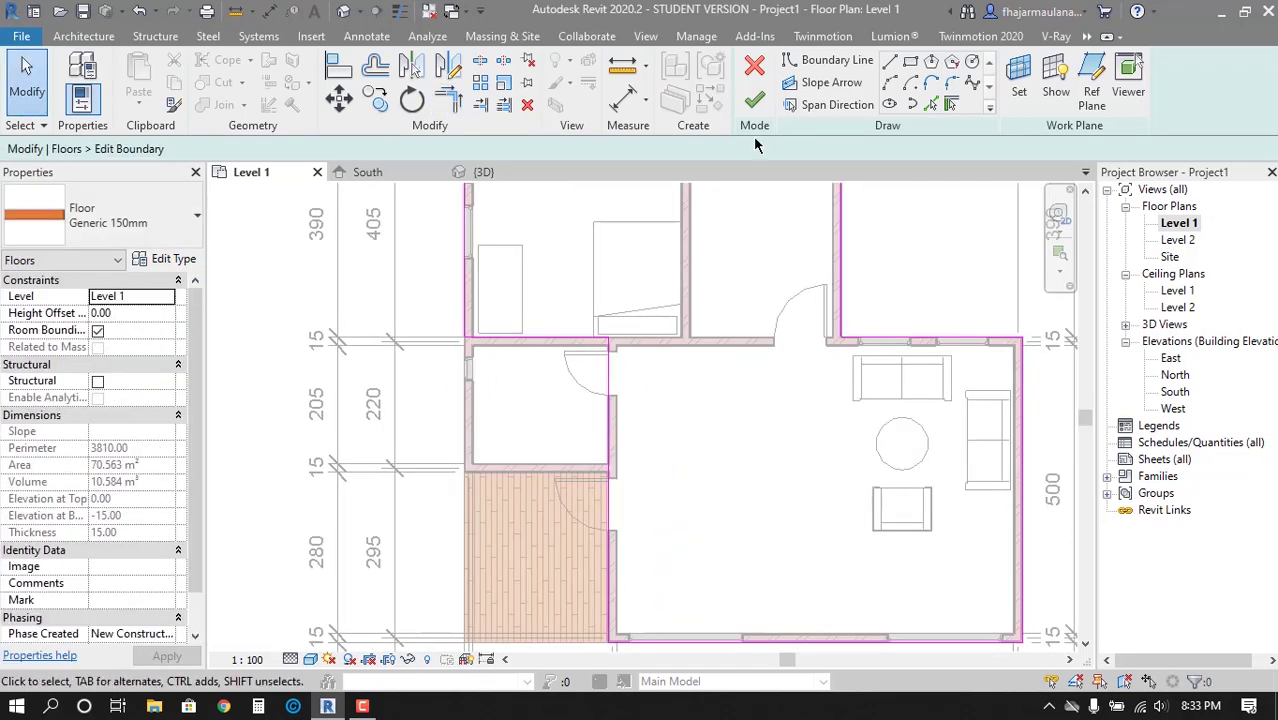
scroll(668, 472, "up", 2)
scroll(668, 472, "up", 2)
Start a new floor and duplicate its type as 'lantai toilet'
key("Escape")
scroll(668, 472, "up", 2)
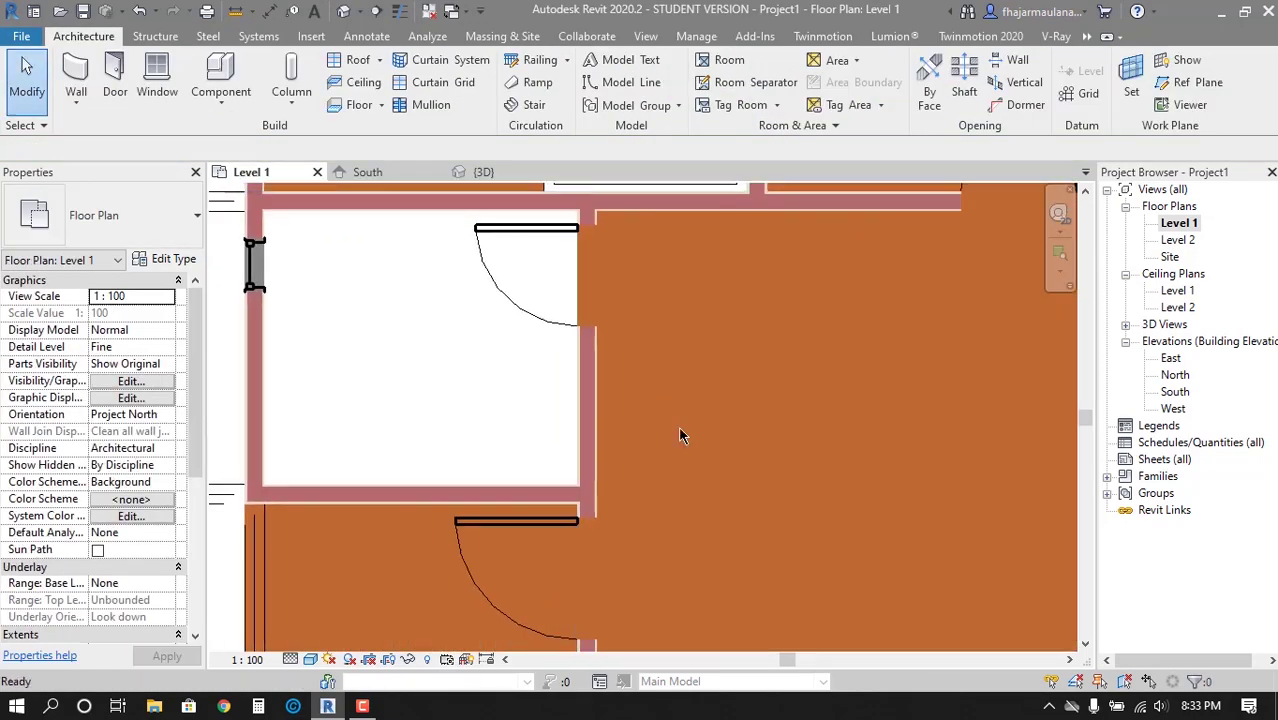
middle_click_drag(312, 336, 356, 356)
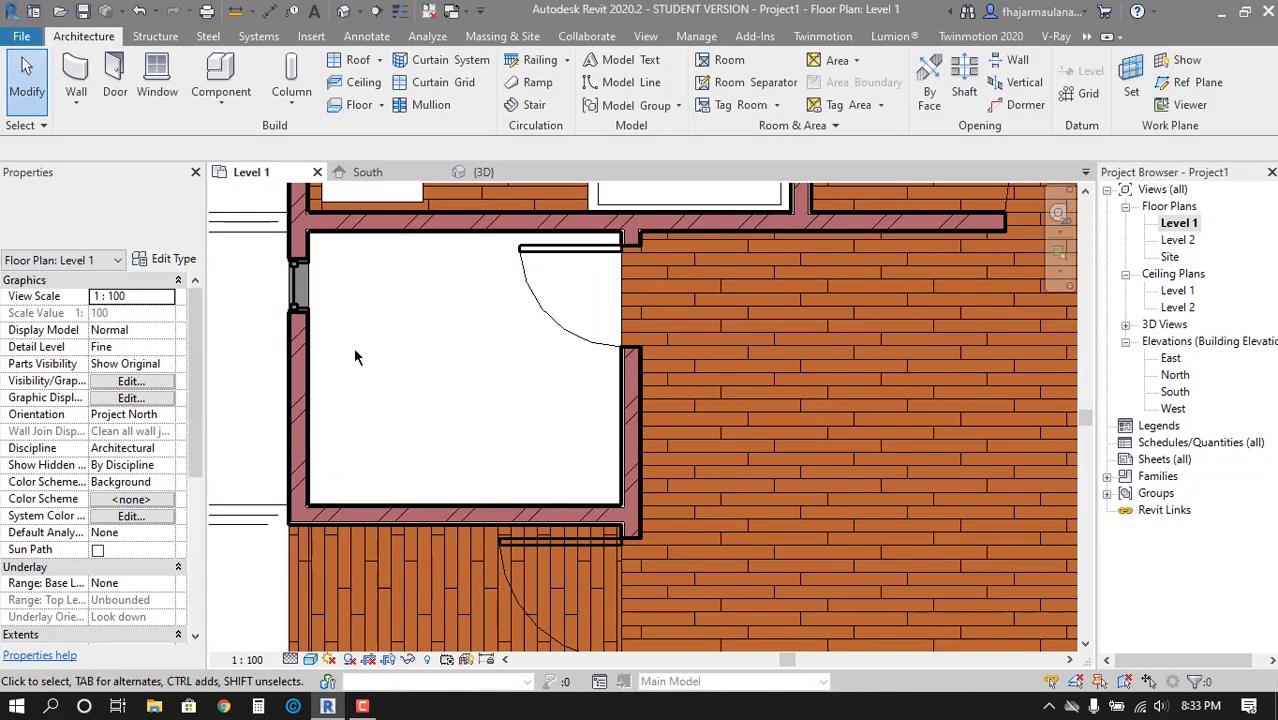
left_click(354, 106)
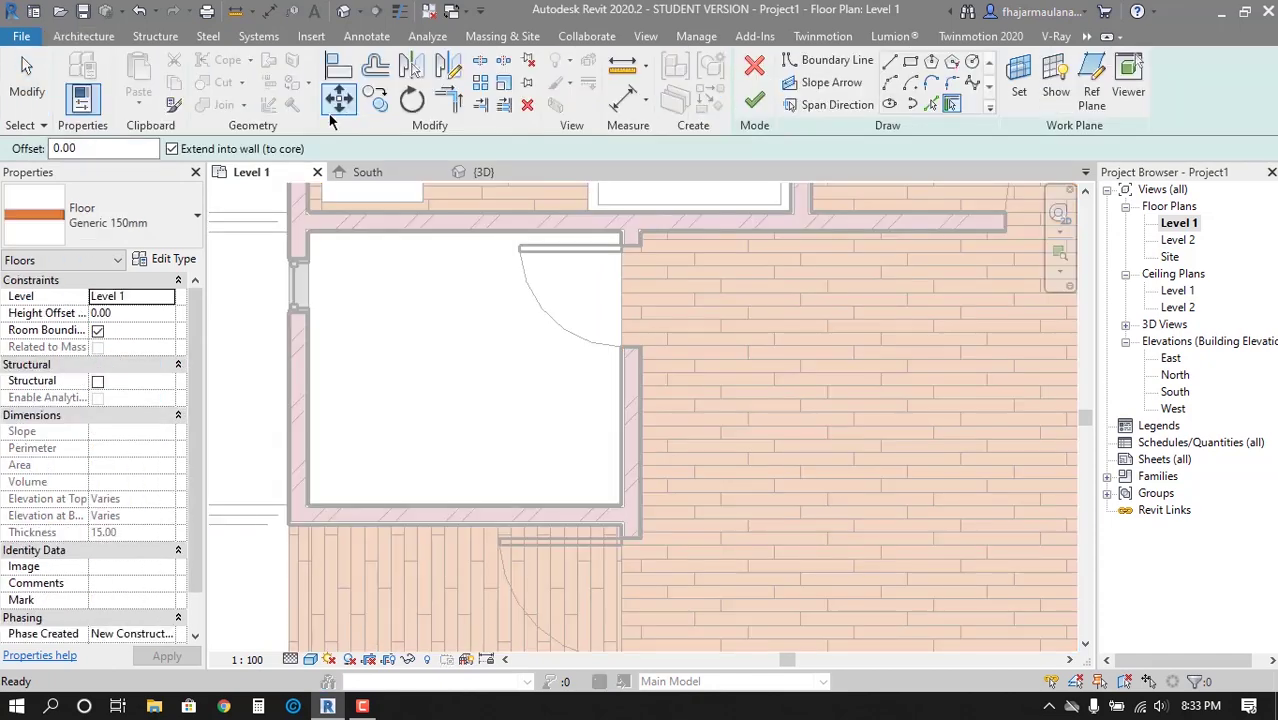
left_click(165, 260)
left_click_drag(681, 74, 610, 80)
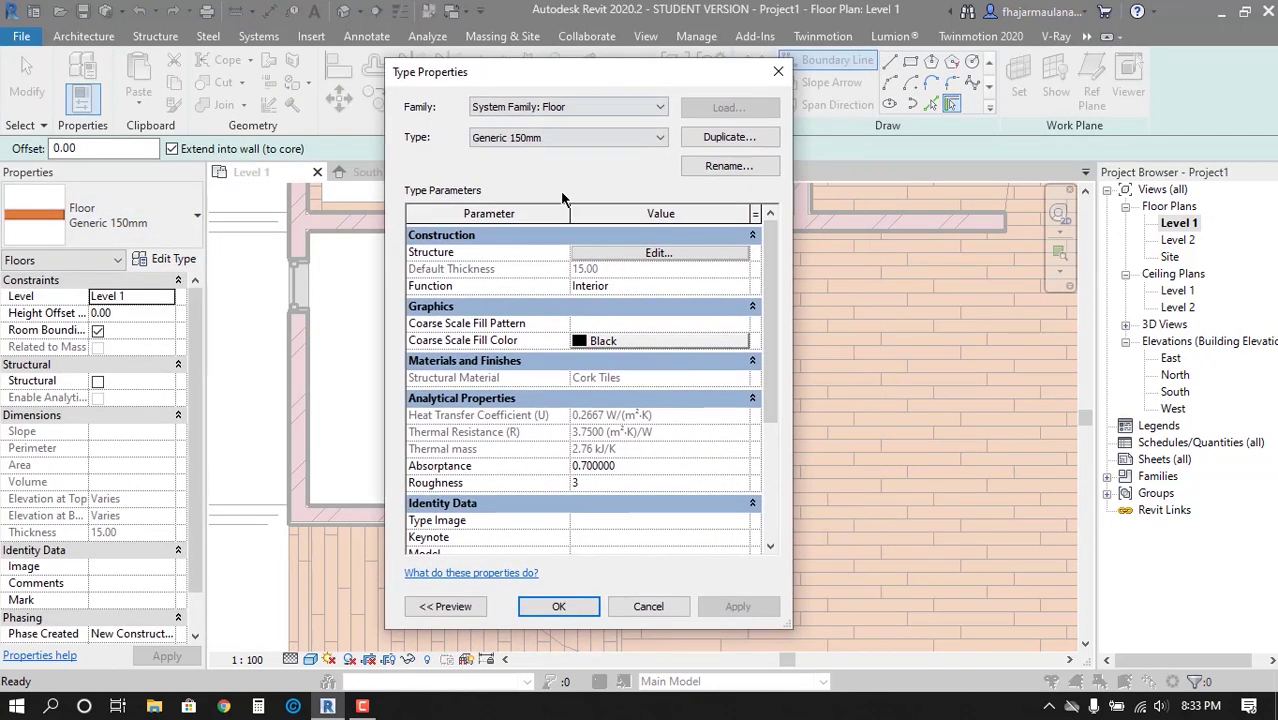
left_click(728, 139)
type("lantai toilet")
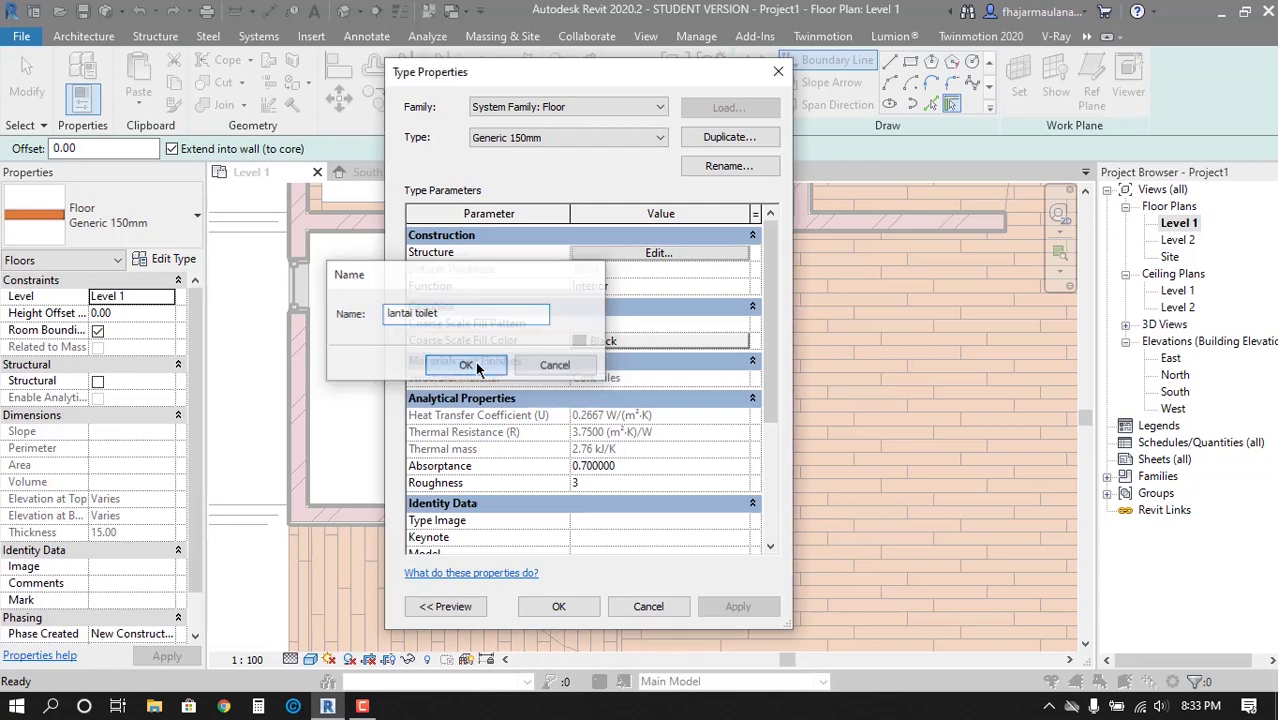
left_click(466, 365)
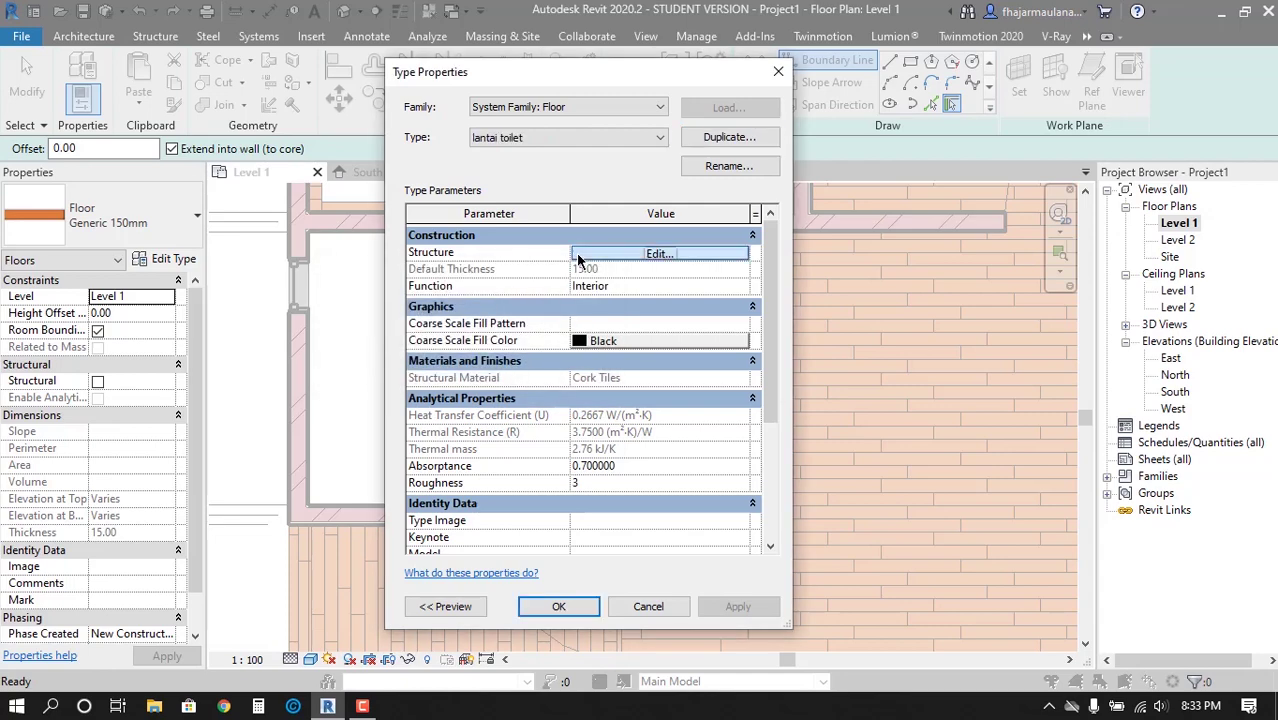
Create a new structure-layer material named 'lantai toilet'
left_click(657, 252)
left_click(553, 293)
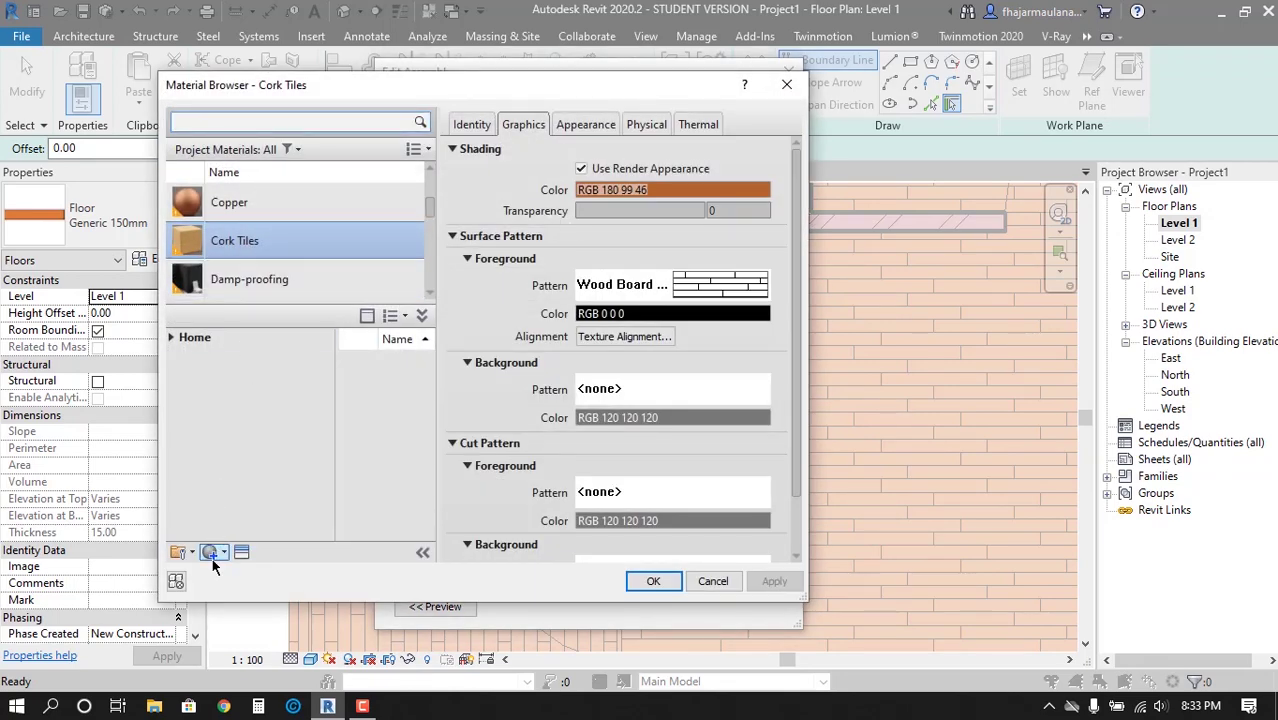
left_click(216, 556)
left_click(225, 651)
right_click(257, 242)
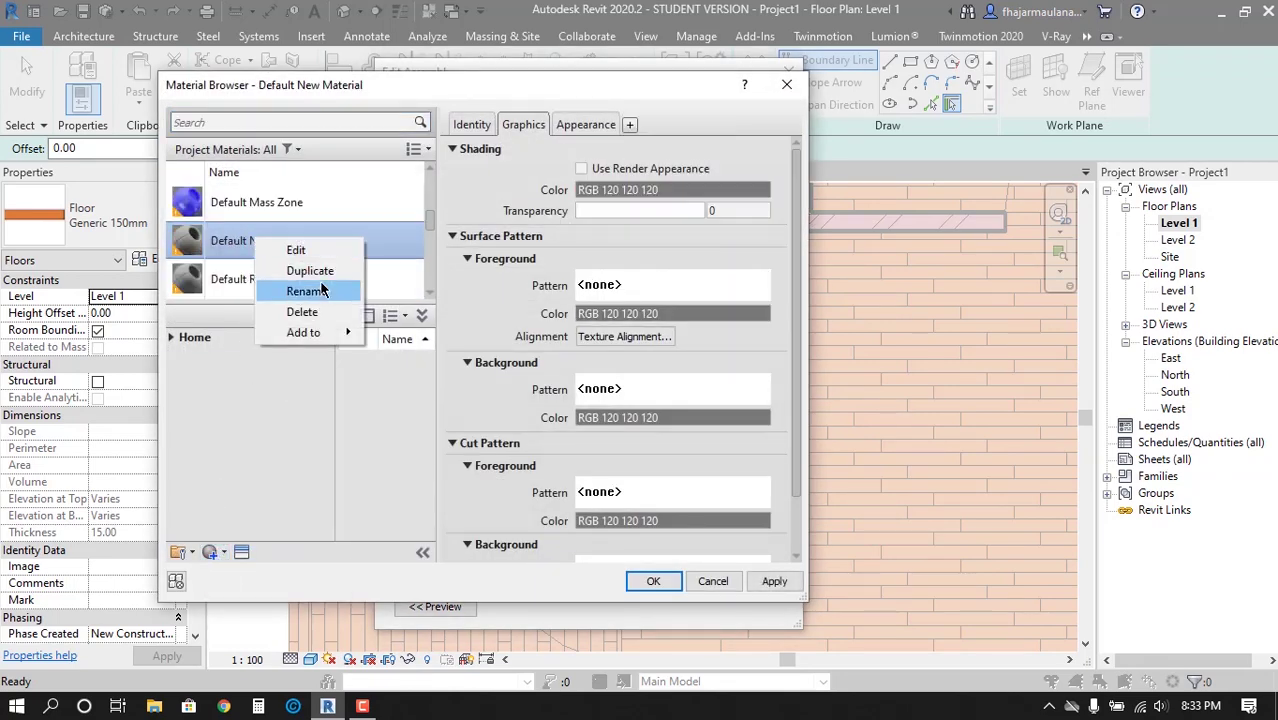
left_click(320, 284)
type("lantai")
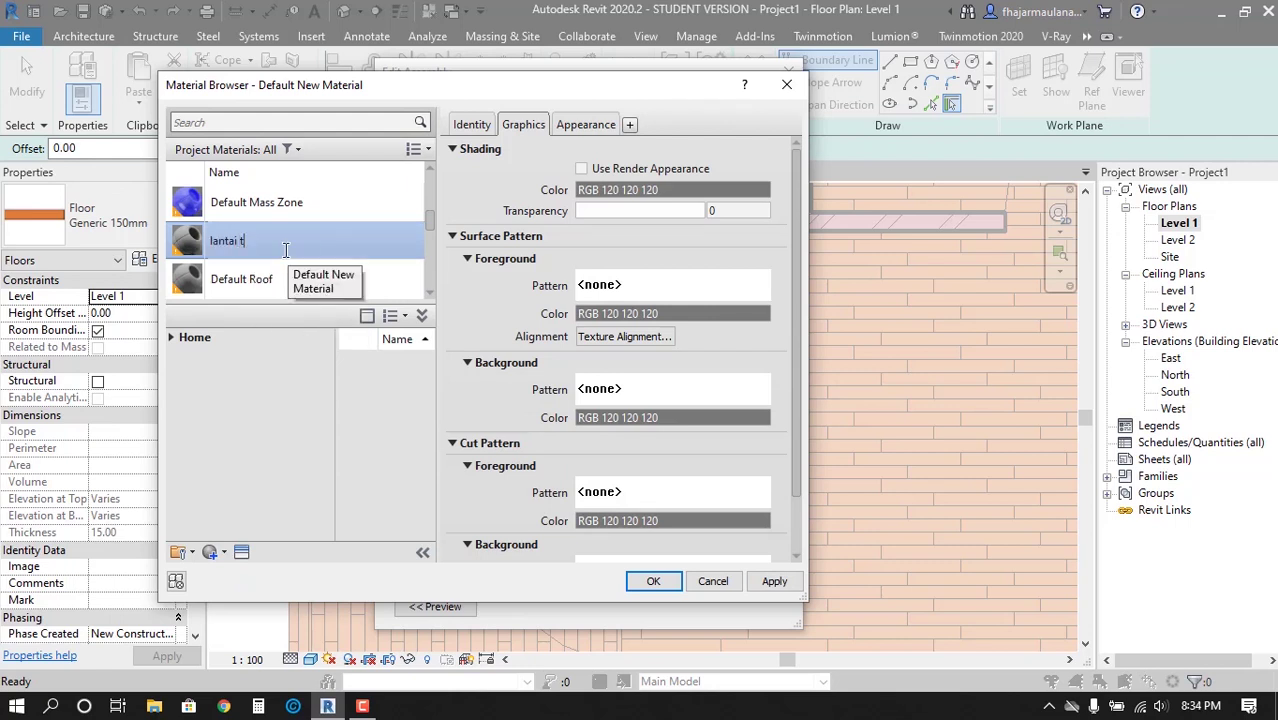
type("t")
key("Return")
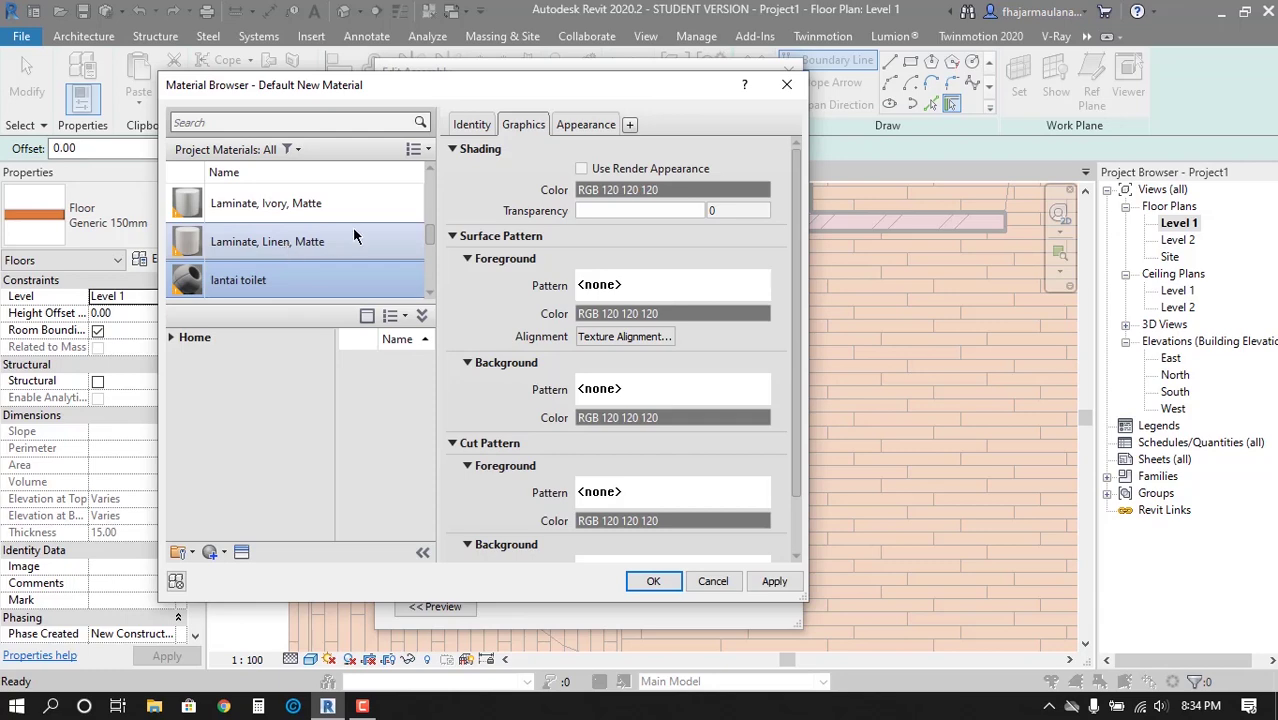
Set the lantai toilet material's shading colour to white
left_click(672, 189)
left_click(512, 208)
left_click(697, 205)
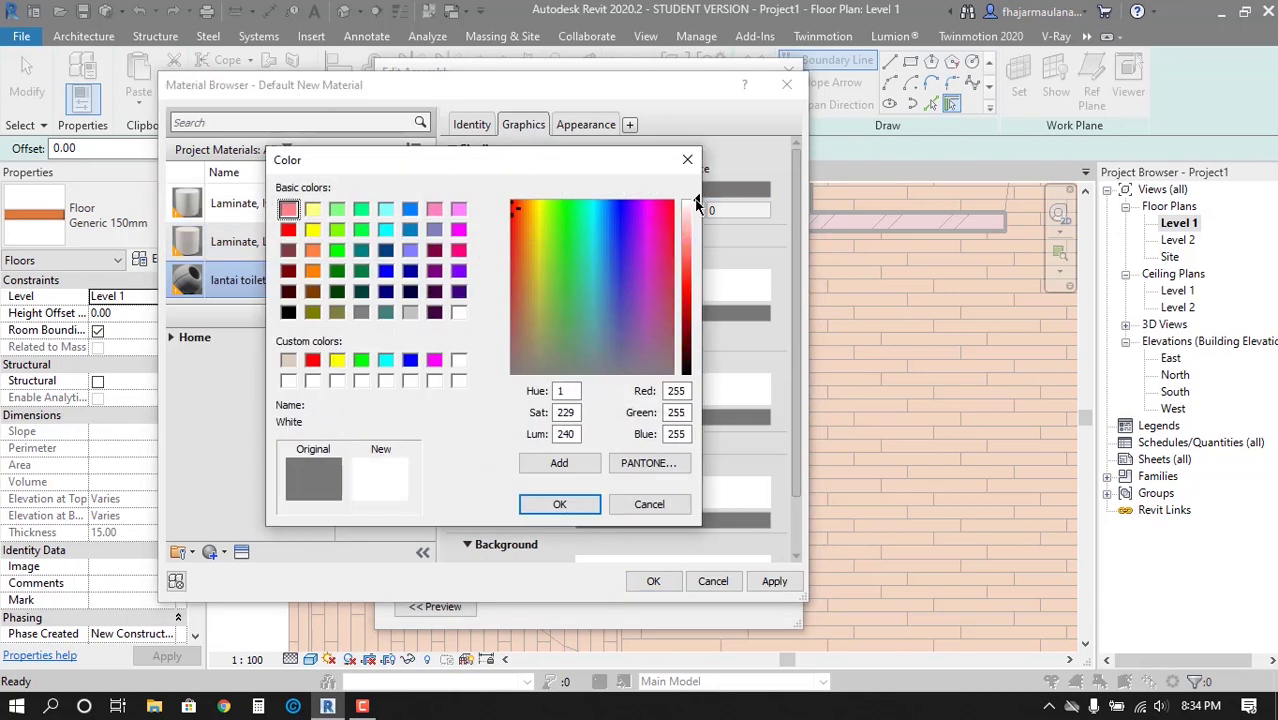
left_click(583, 505)
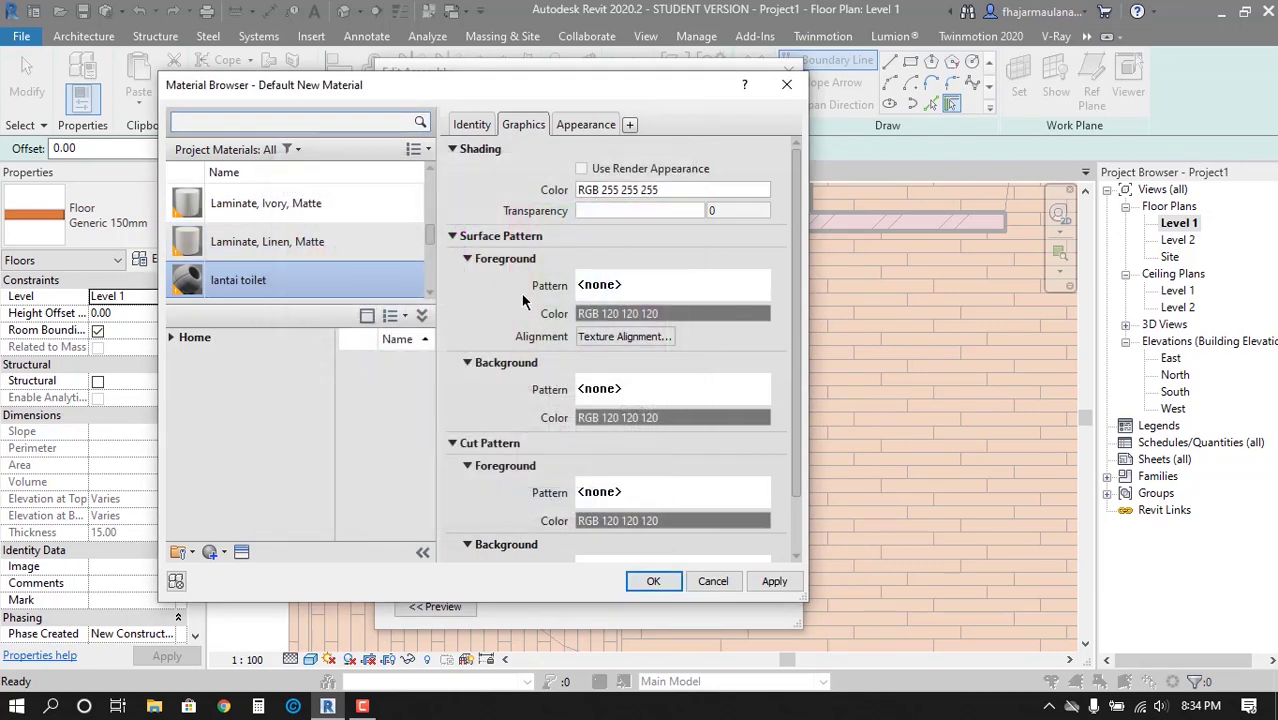
Give the material a black Model 200mm Squares surface pattern and accept the floor type
left_click(615, 287)
left_click(547, 197)
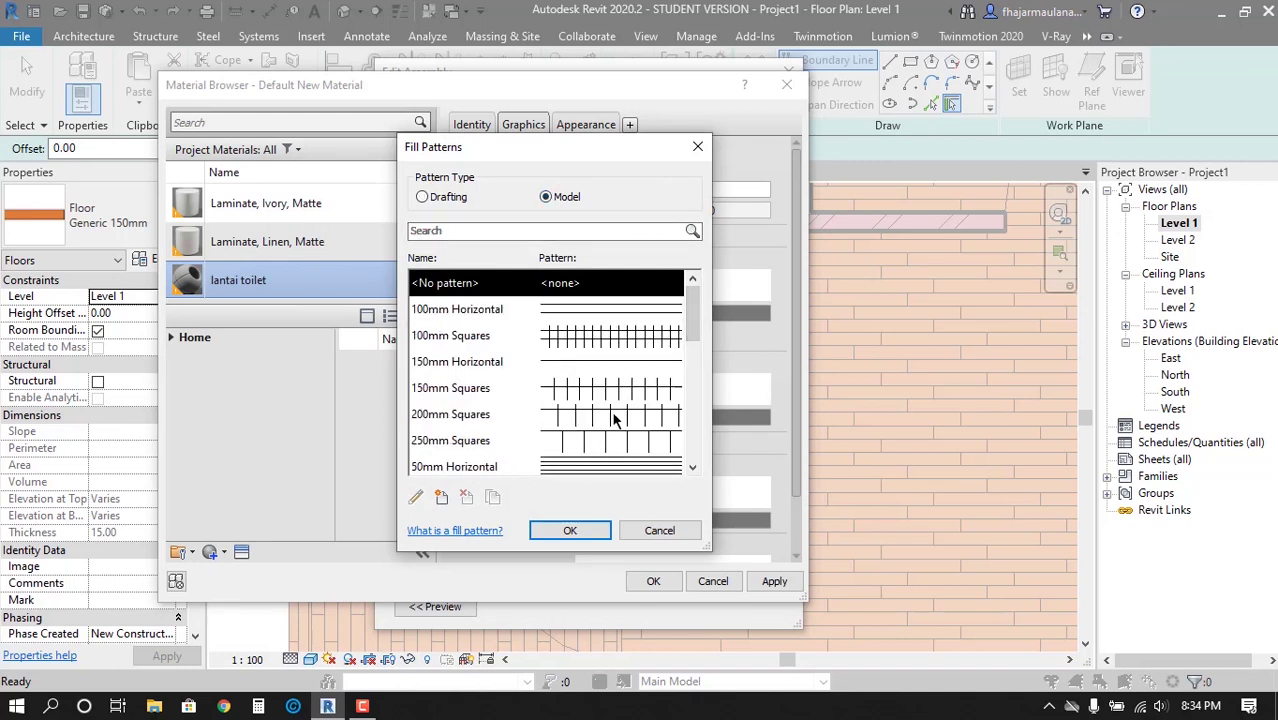
left_click(580, 392)
left_click(580, 418)
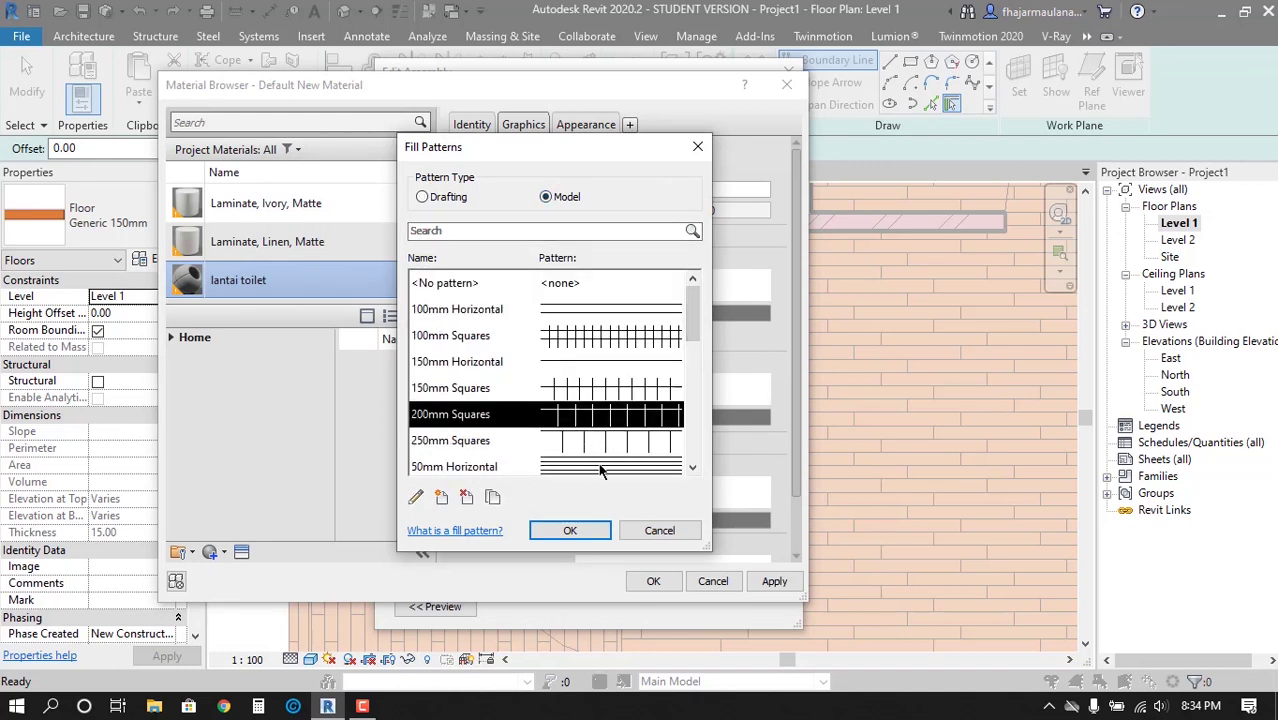
left_click(570, 530)
left_click(640, 313)
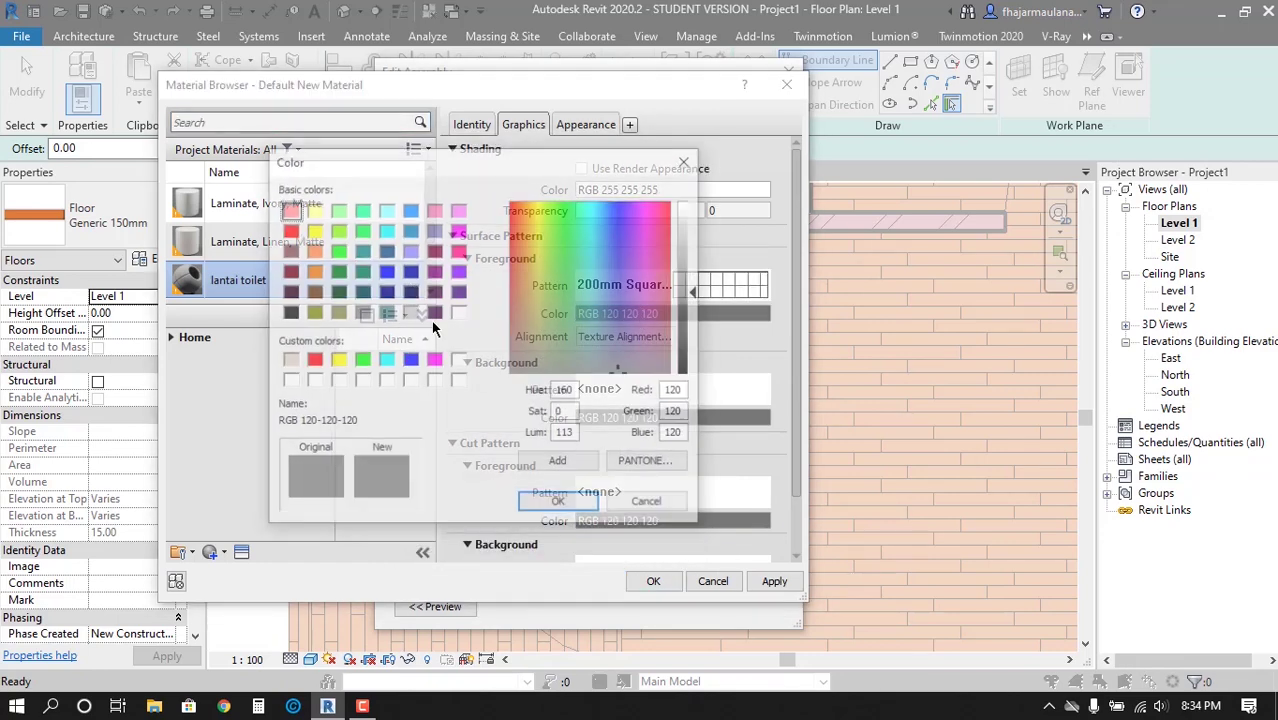
left_click(296, 320)
left_click(562, 509)
left_click(650, 581)
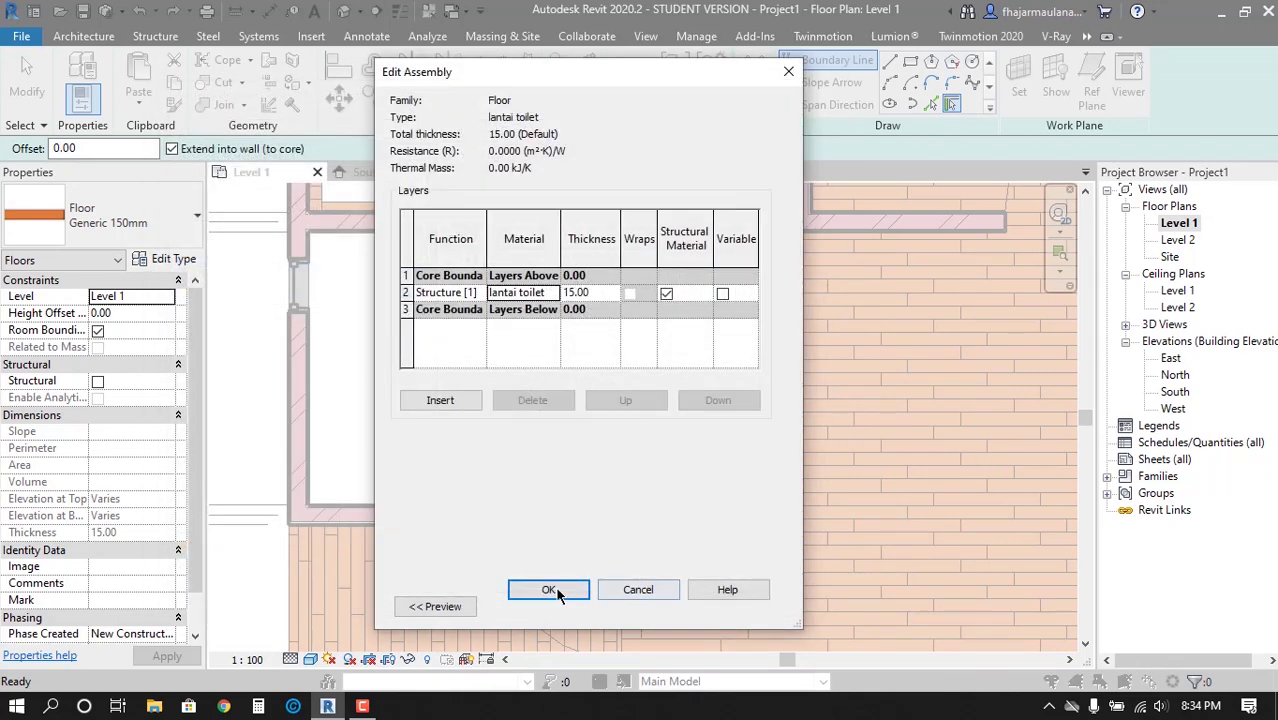
left_click(556, 592)
left_click(562, 608)
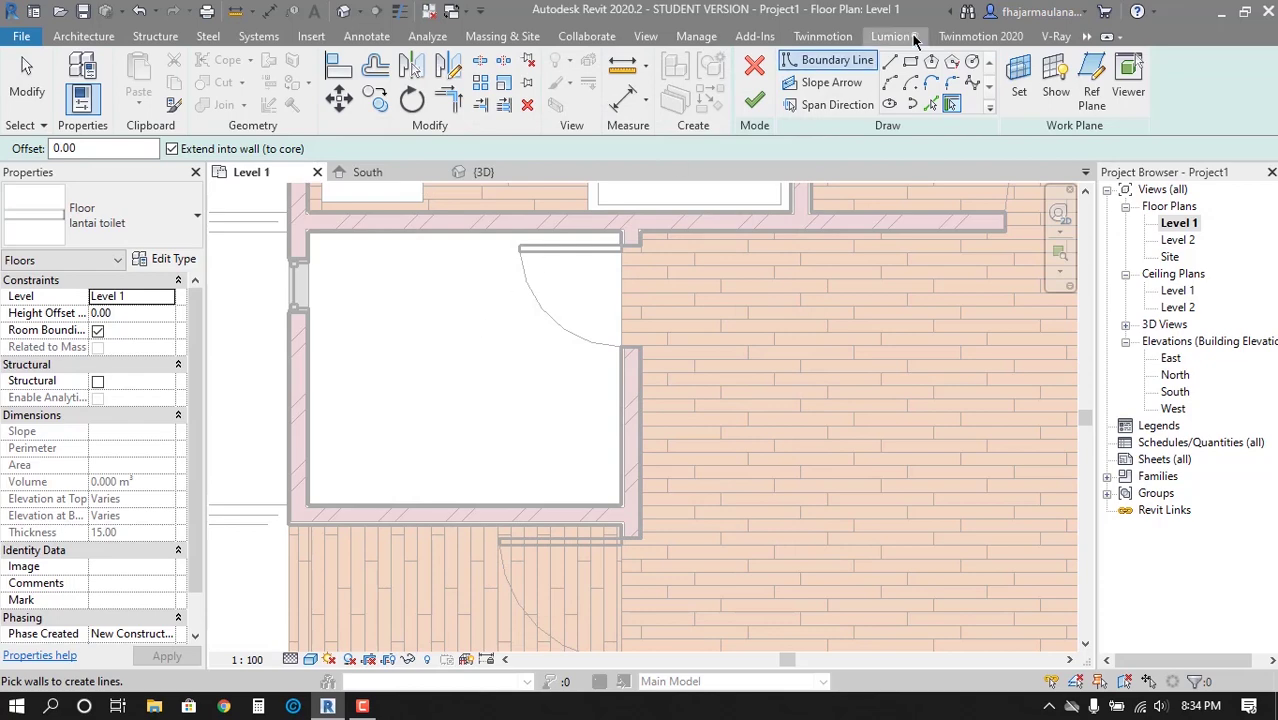
Sketch a rectangular boundary over the toilet room and finish the lantai toilet floor
left_click(890, 60)
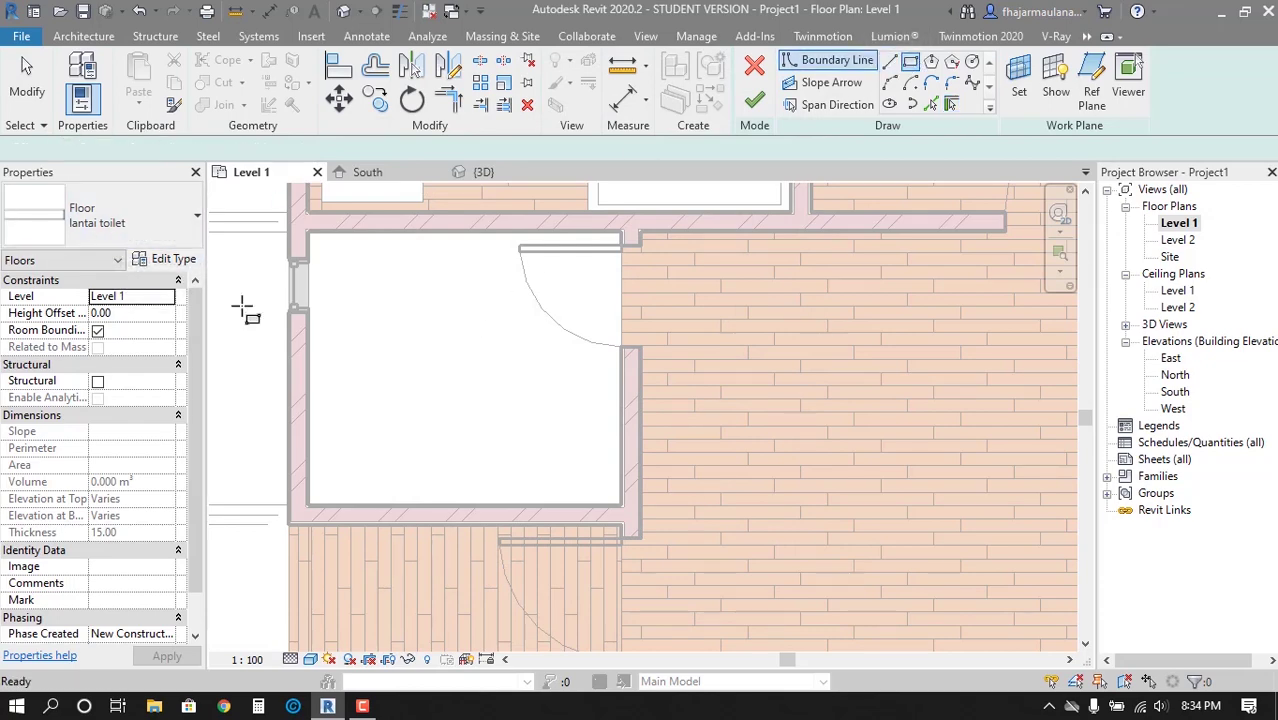
scroll(324, 222, "up", 2)
left_click(280, 222)
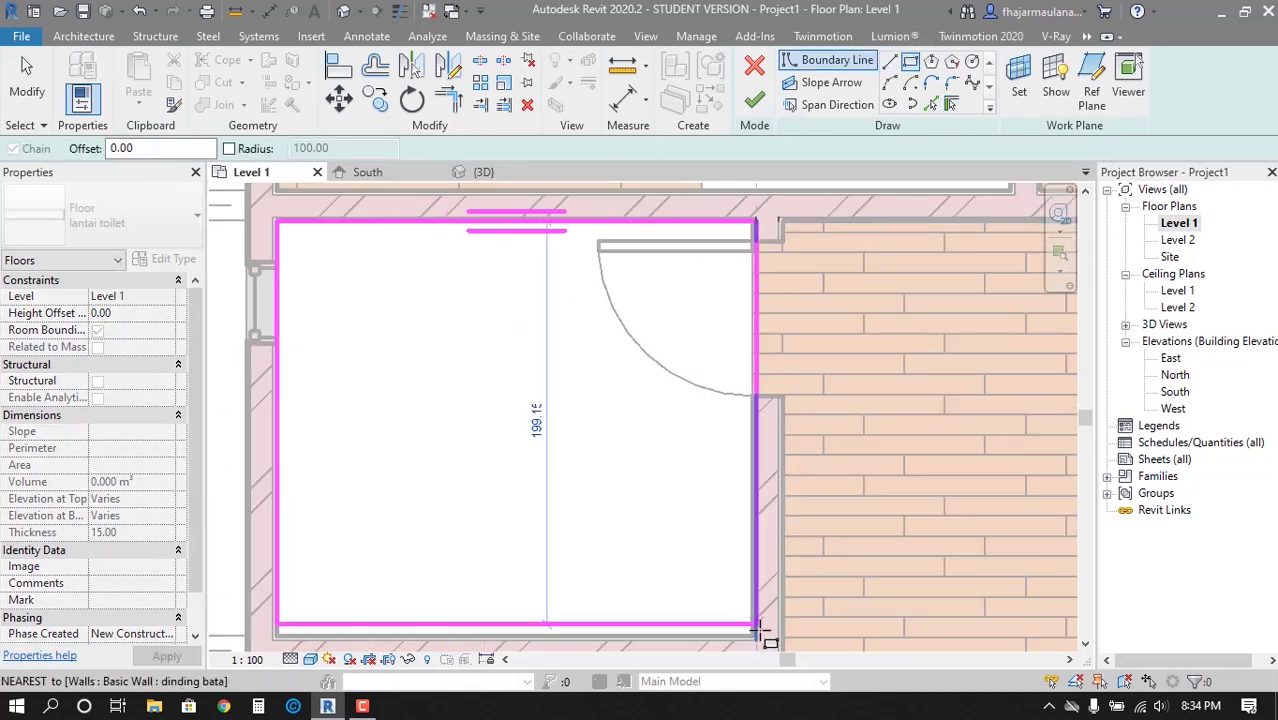
left_click(753, 633)
left_click(754, 99)
key("Escape")
Centre the toilet room and Tab-cycle the pick to the lantai toilet floor
scroll(783, 523, "down", 5)
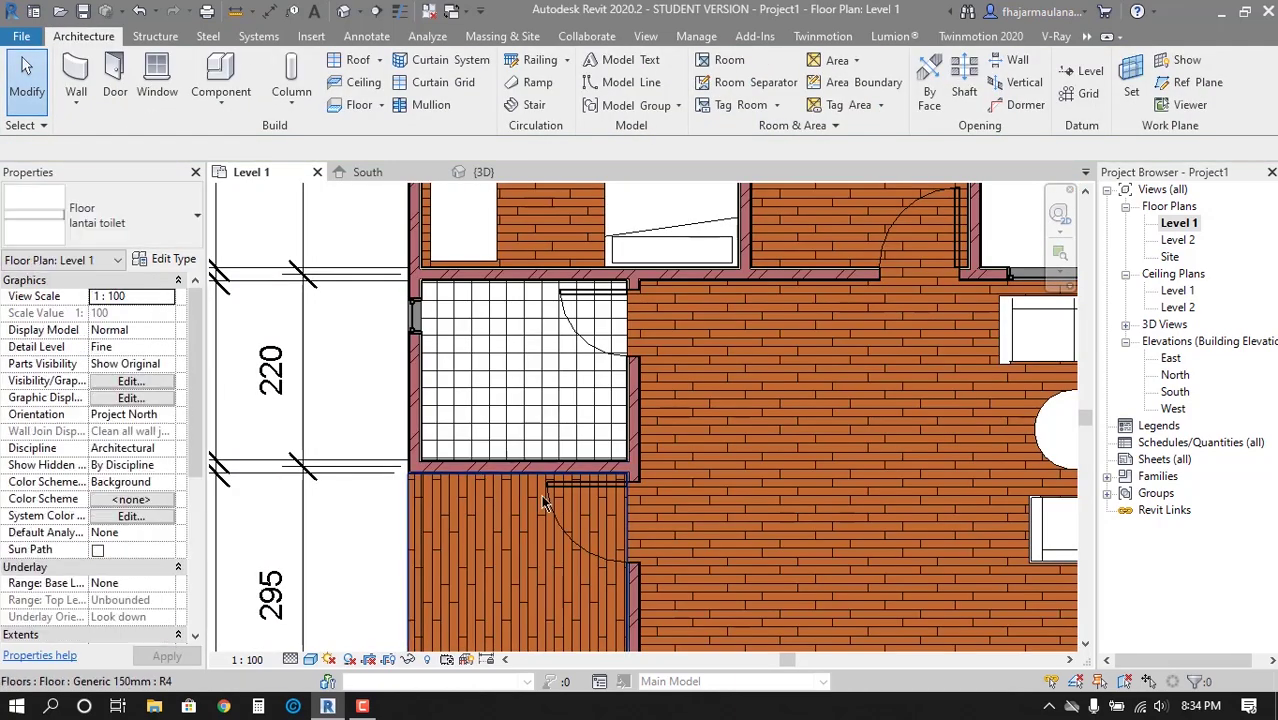
scroll(536, 470, "down", 2)
scroll(383, 410, "up", 3)
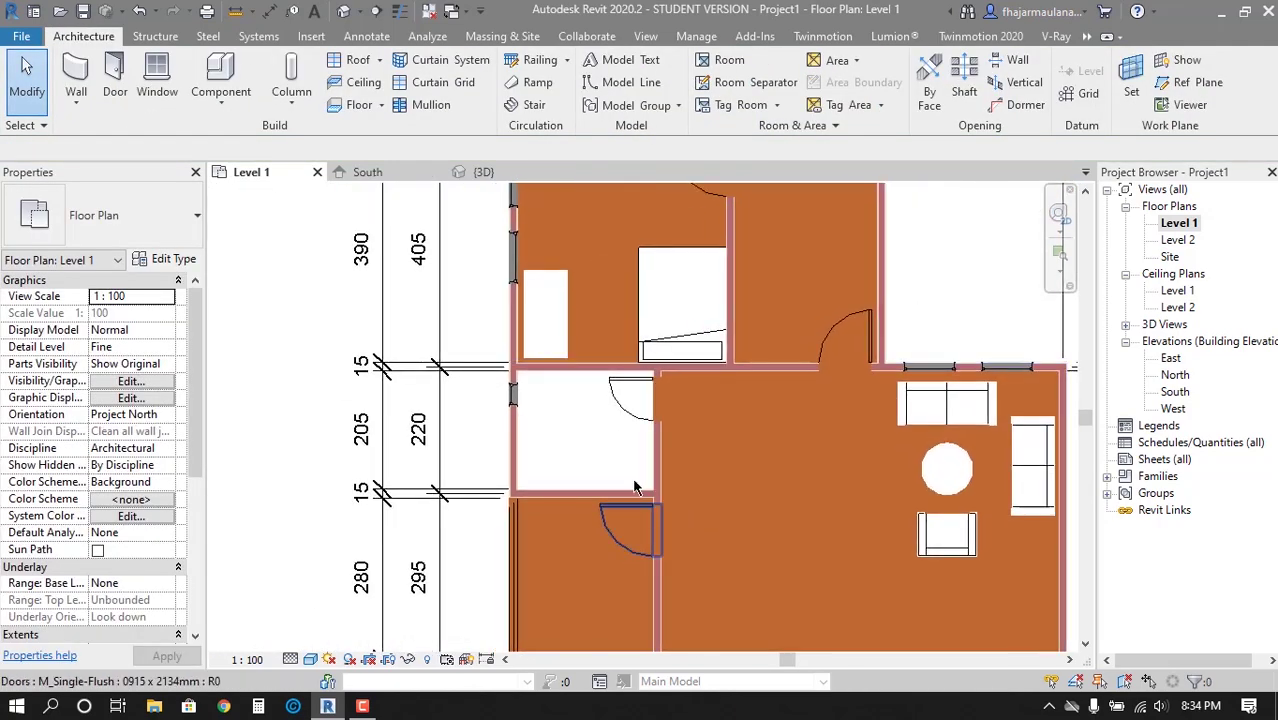
scroll(383, 410, "up", 2)
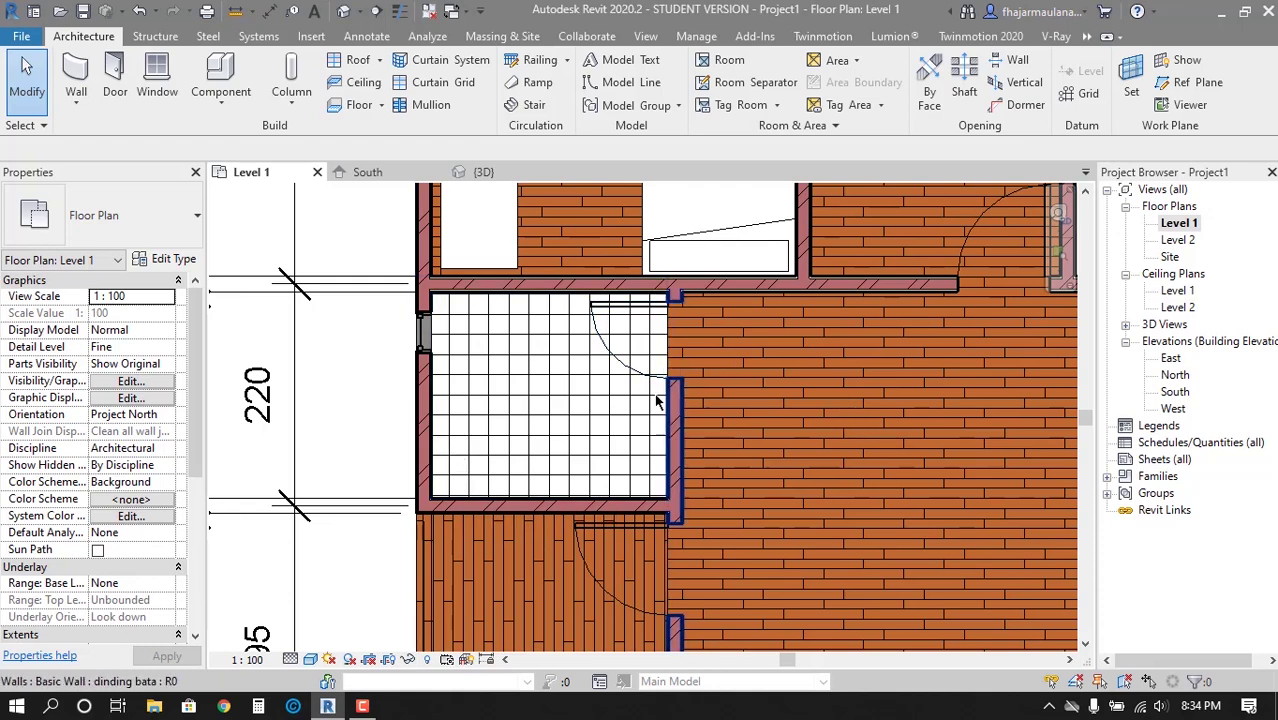
middle_click_drag(893, 352, 851, 397)
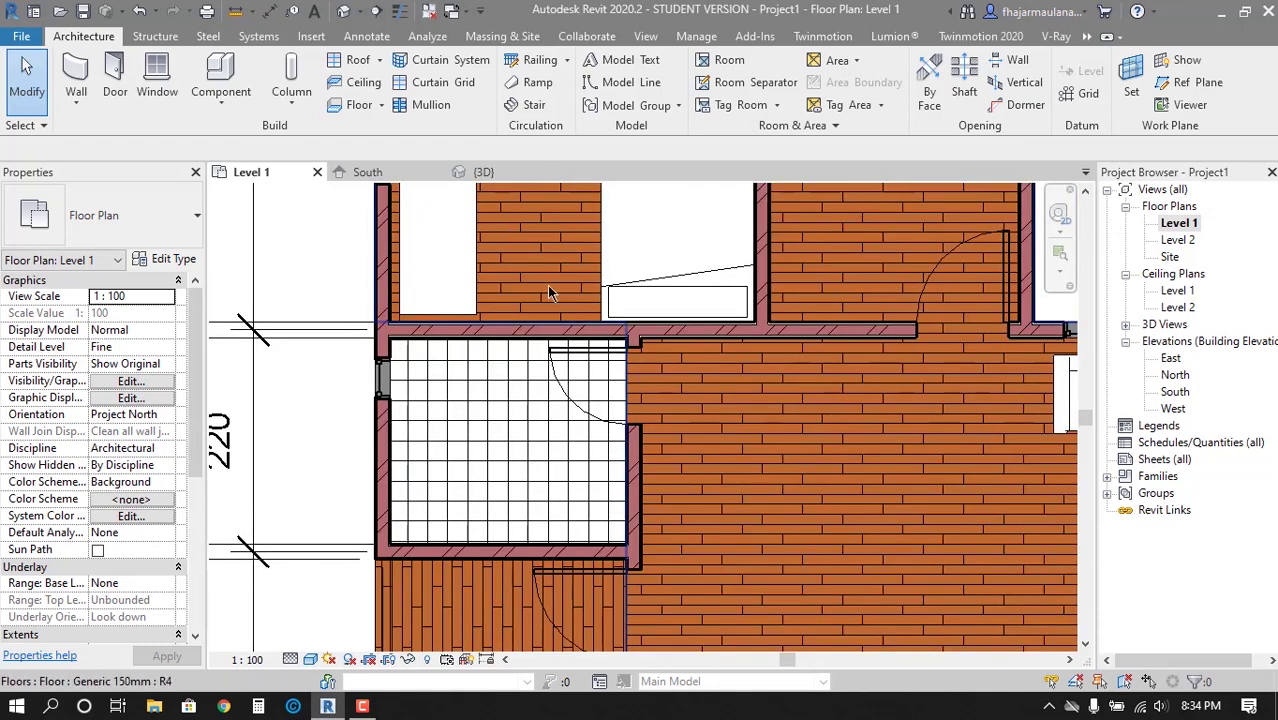
key("Tab")
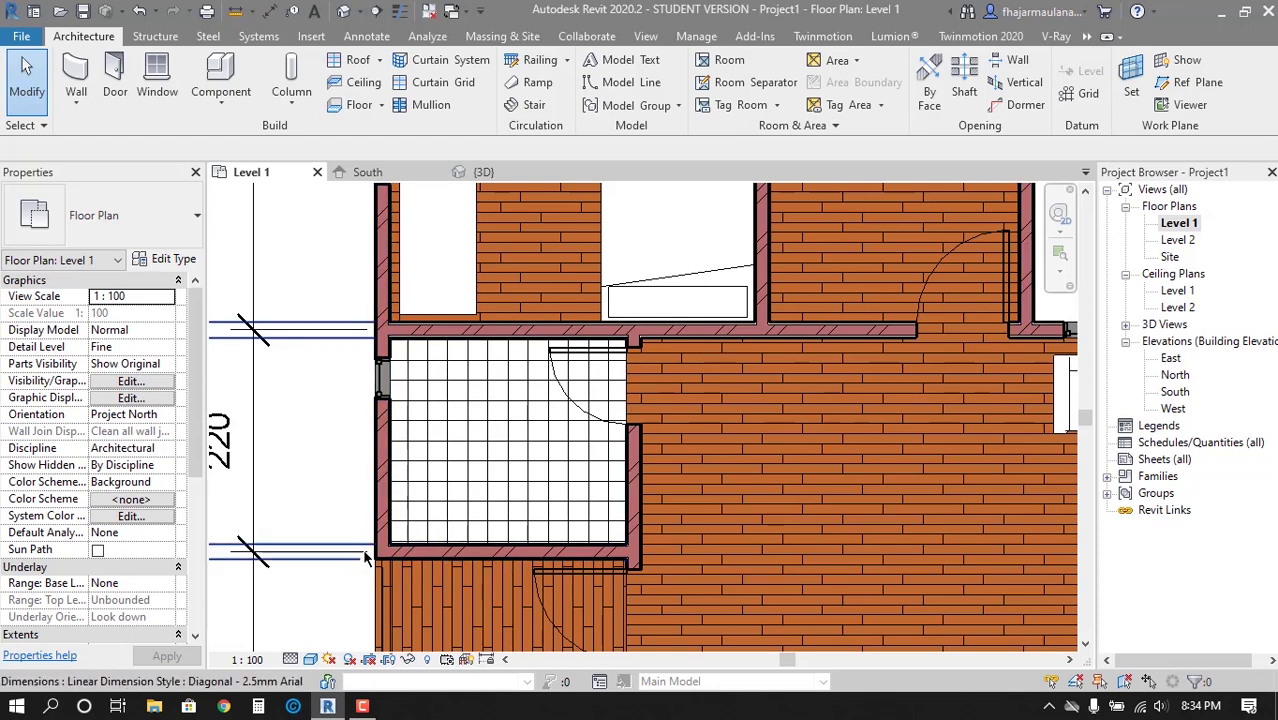
key("Tab")
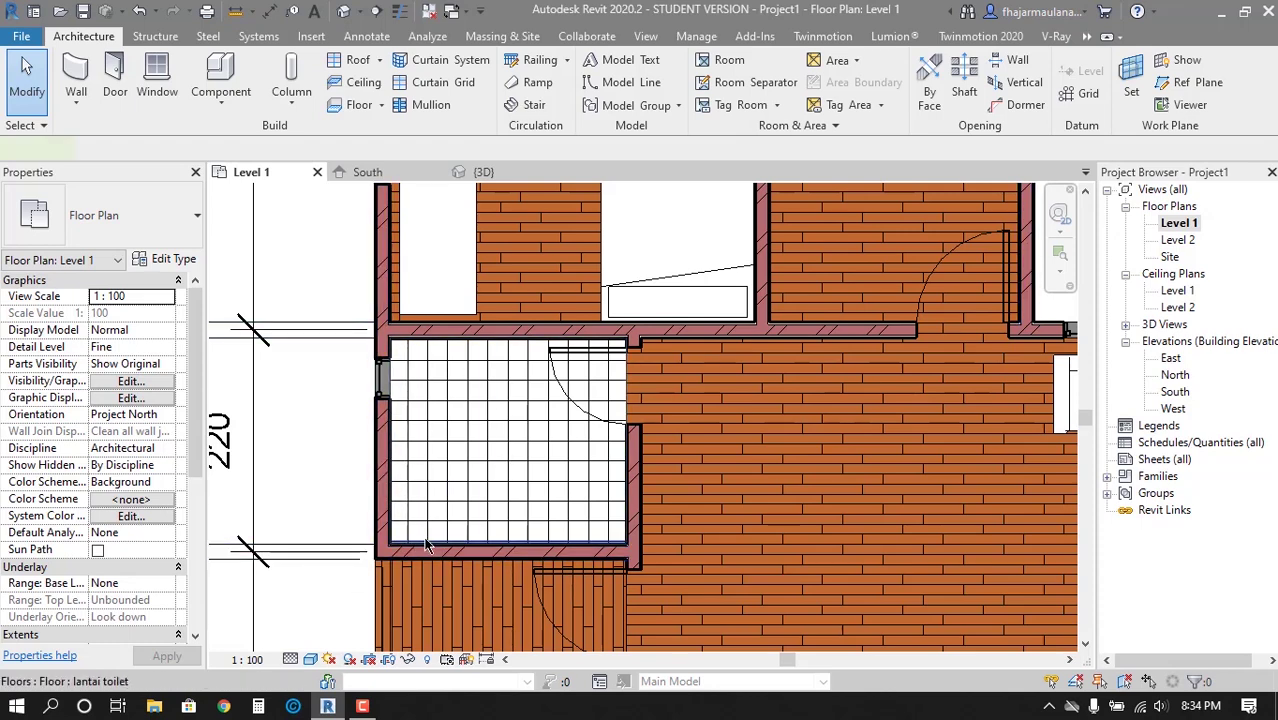
scroll(639, 376, "up", 3)
Delete the white-tile toilet floor and open the main floor's boundary for editing
left_click(612, 404)
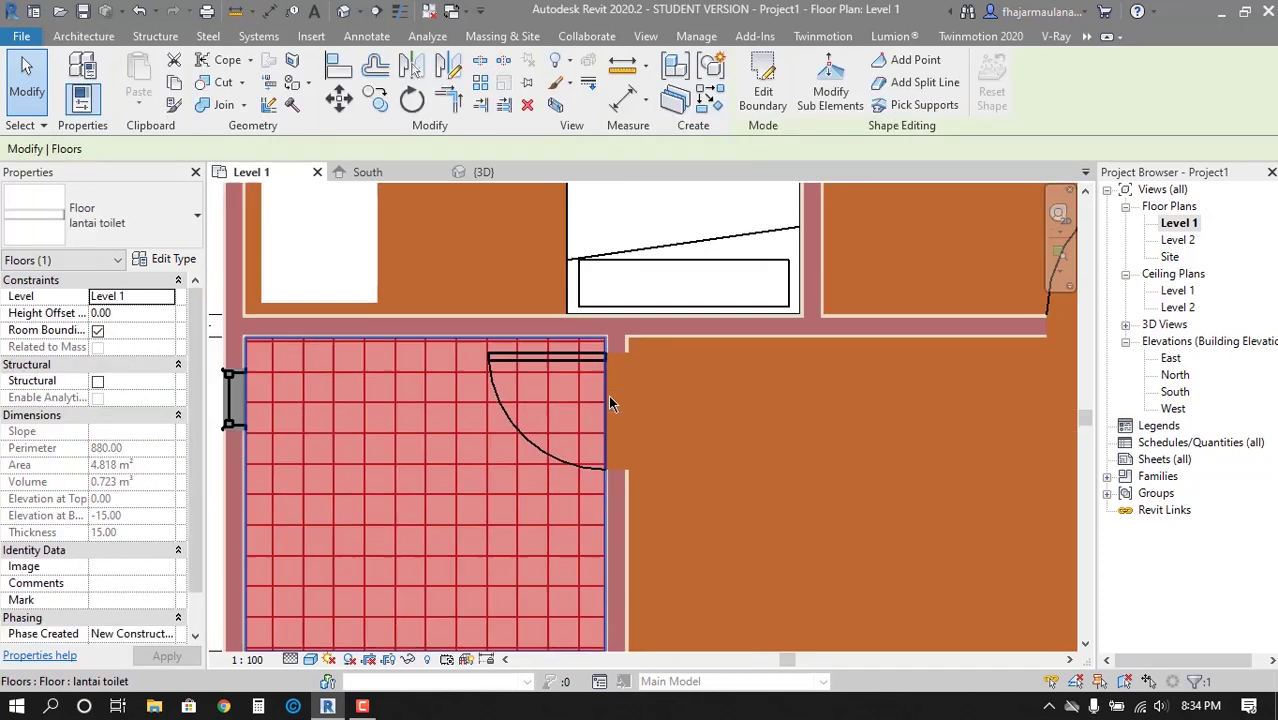
key("Delete")
scroll(612, 404, "down", 2)
double_click(612, 404)
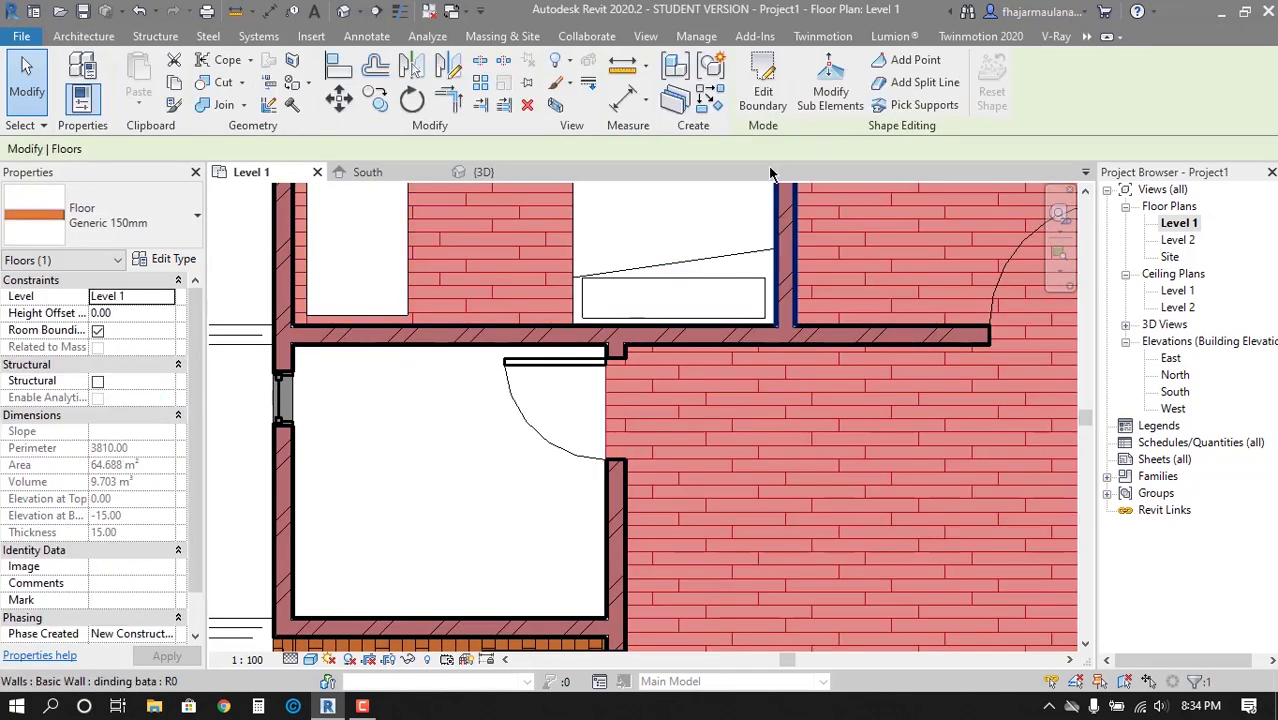
scroll(492, 434, "down", 2)
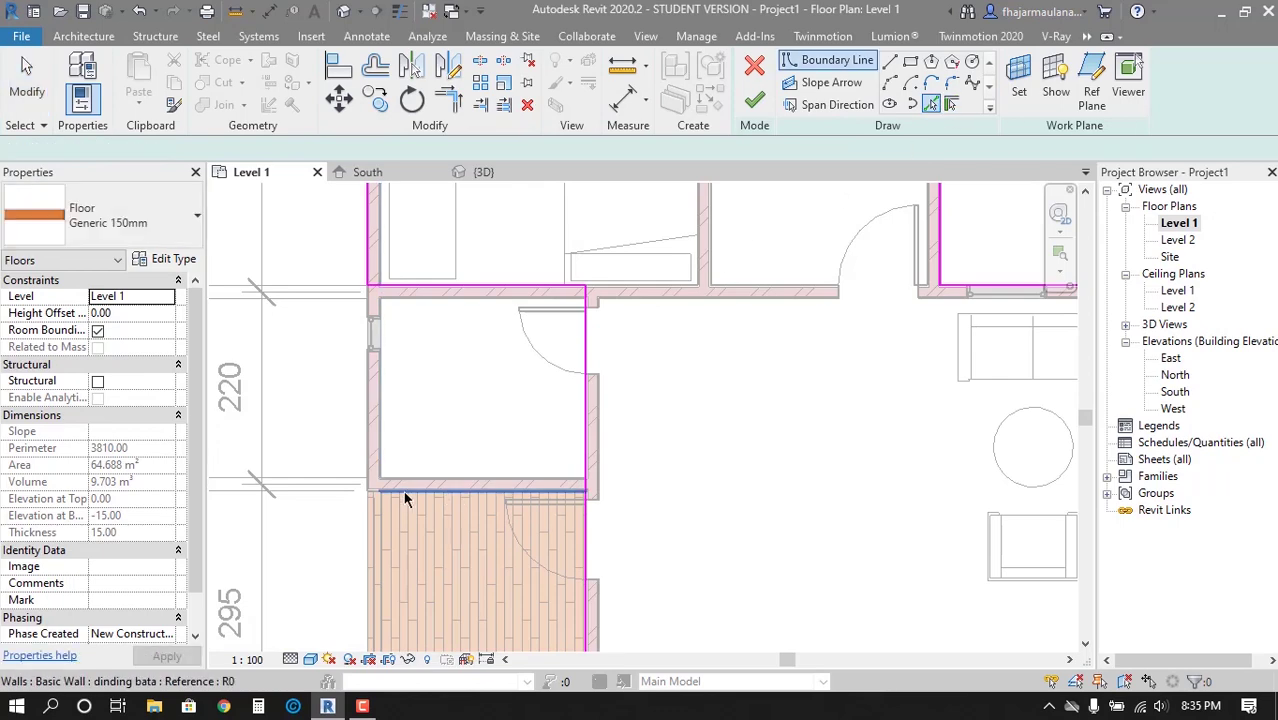
Trim the main floor's boundary lines into two corners to cover the toilet, then finish editing
key("t")
key("r")
left_click(585, 535)
left_click(543, 505)
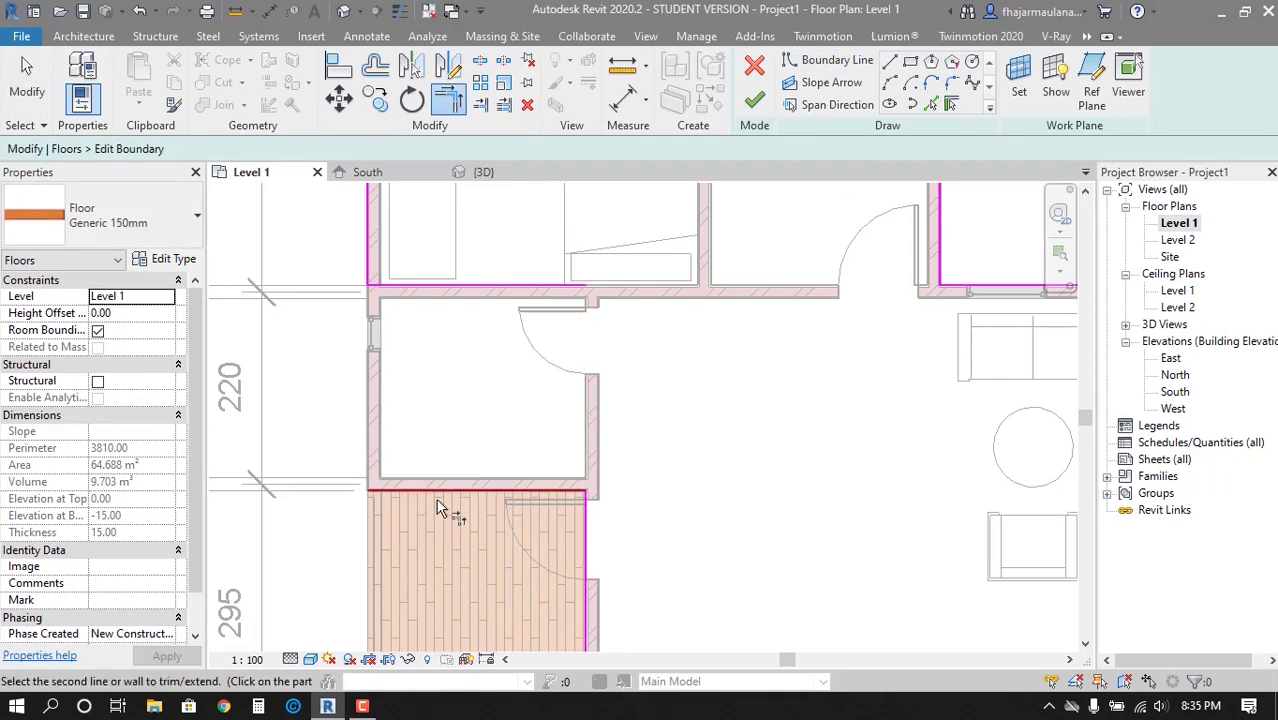
left_click(388, 486)
left_click(400, 285)
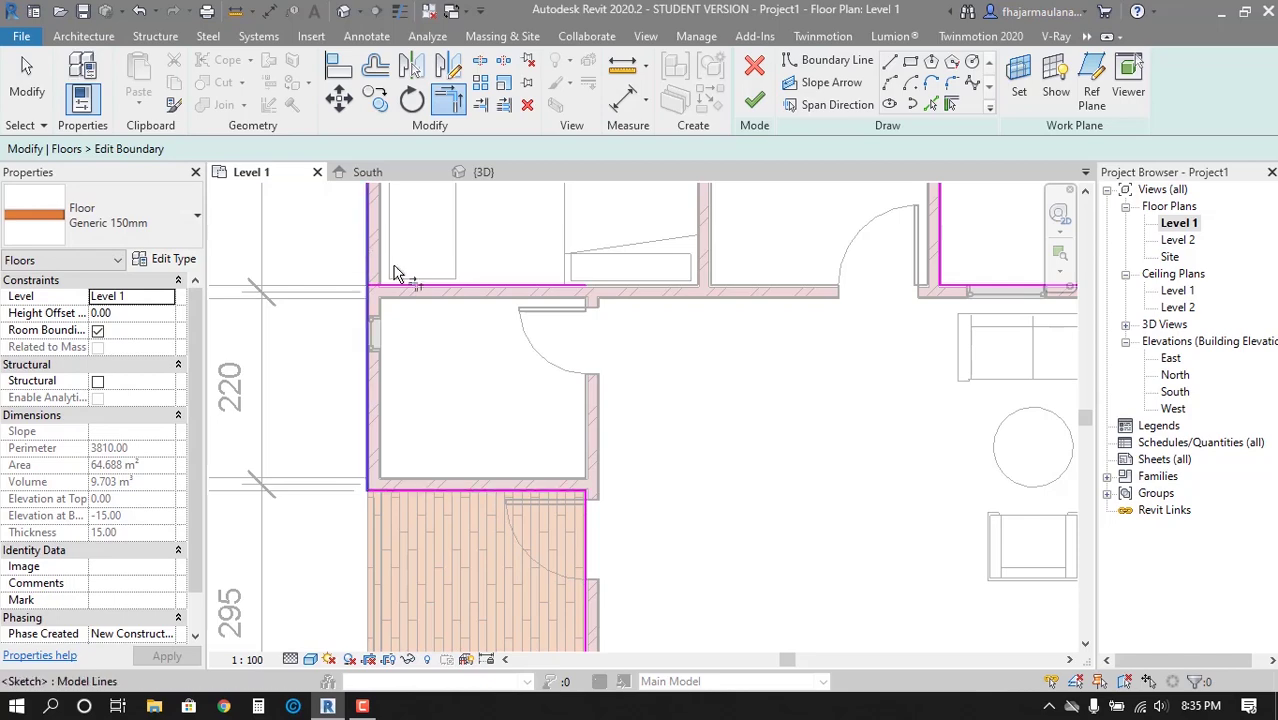
key("Escape")
left_click(443, 281)
scroll(647, 387, "down", 3)
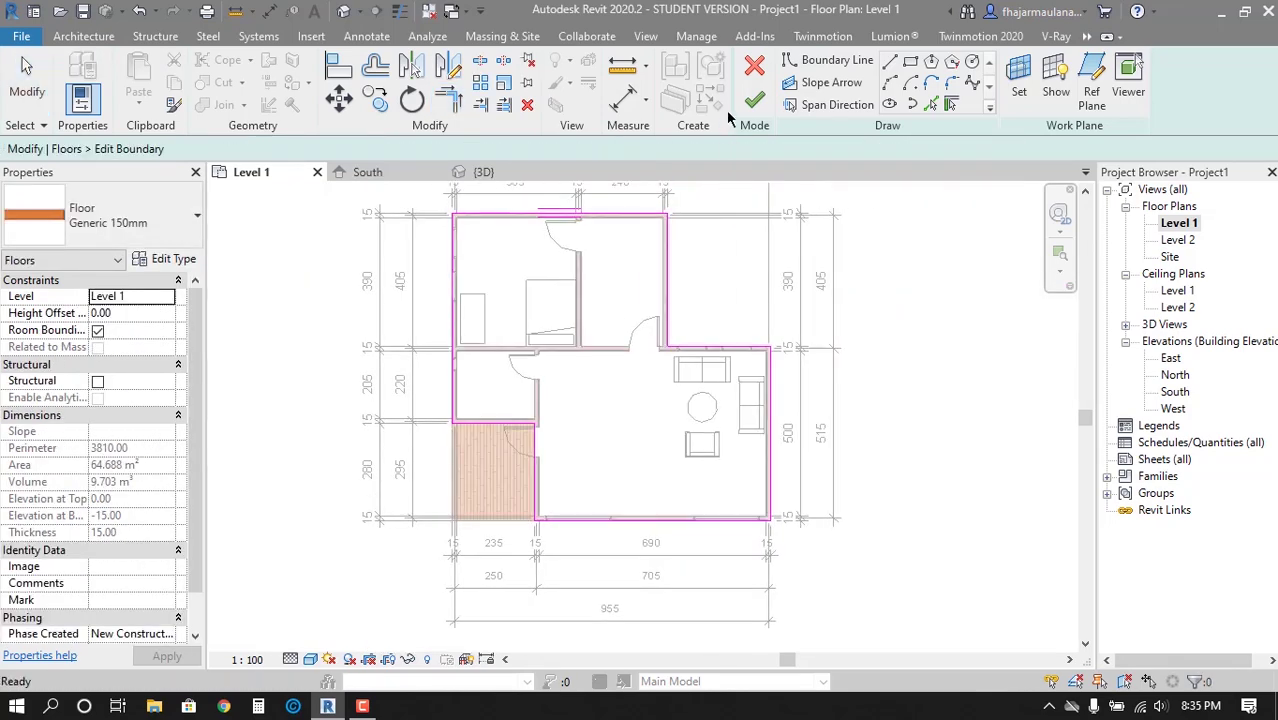
left_click(754, 100)
scroll(677, 408, "up", 3)
key("Escape")
scroll(677, 408, "down", 2)
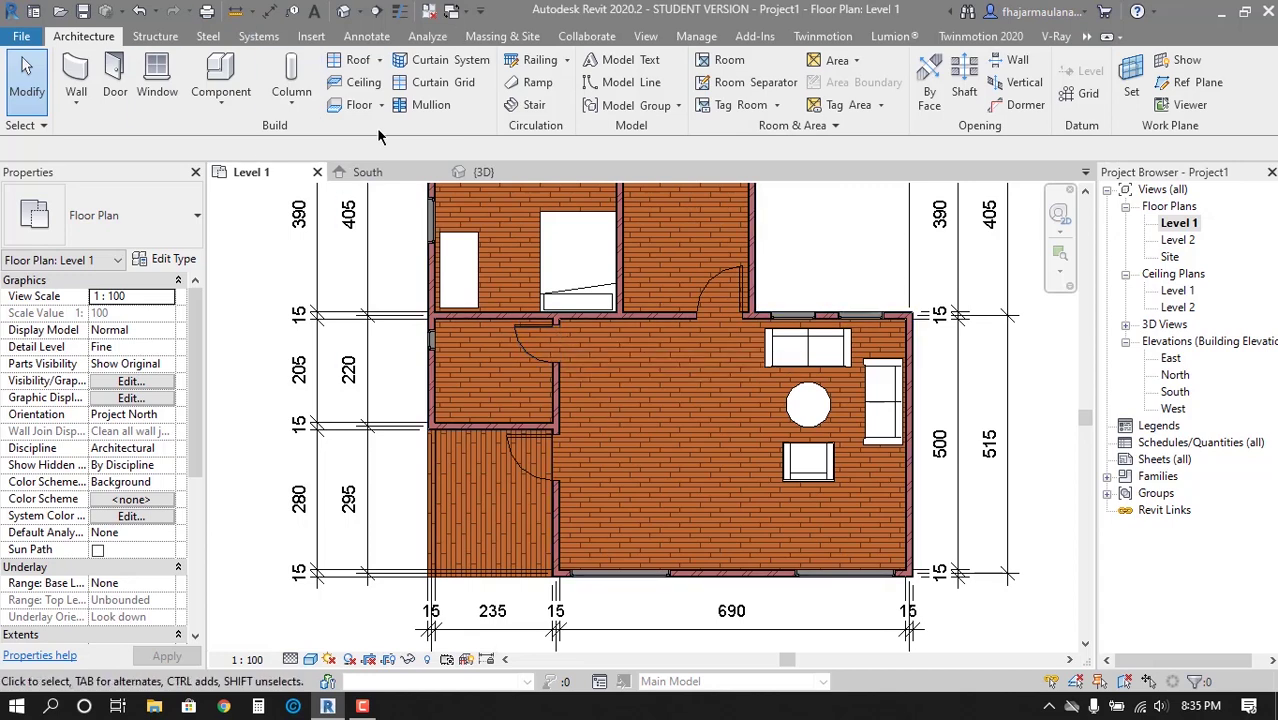
left_click(369, 37)
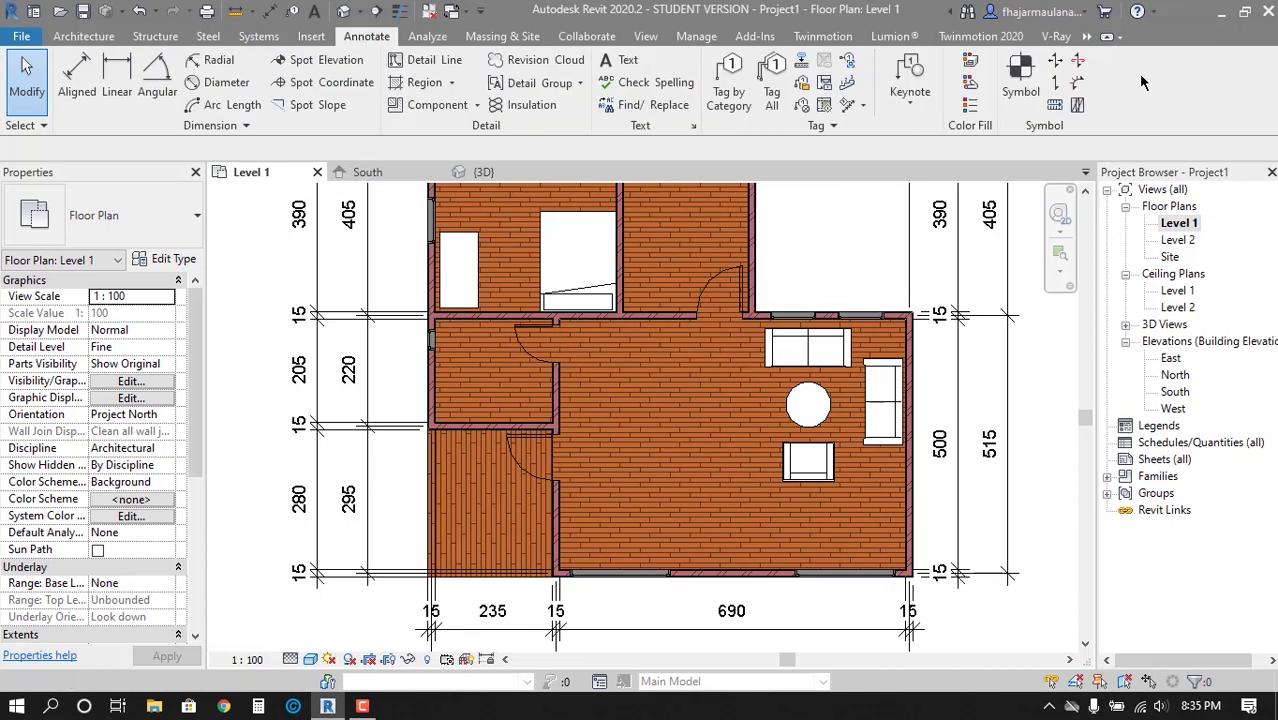
left_click(1088, 37)
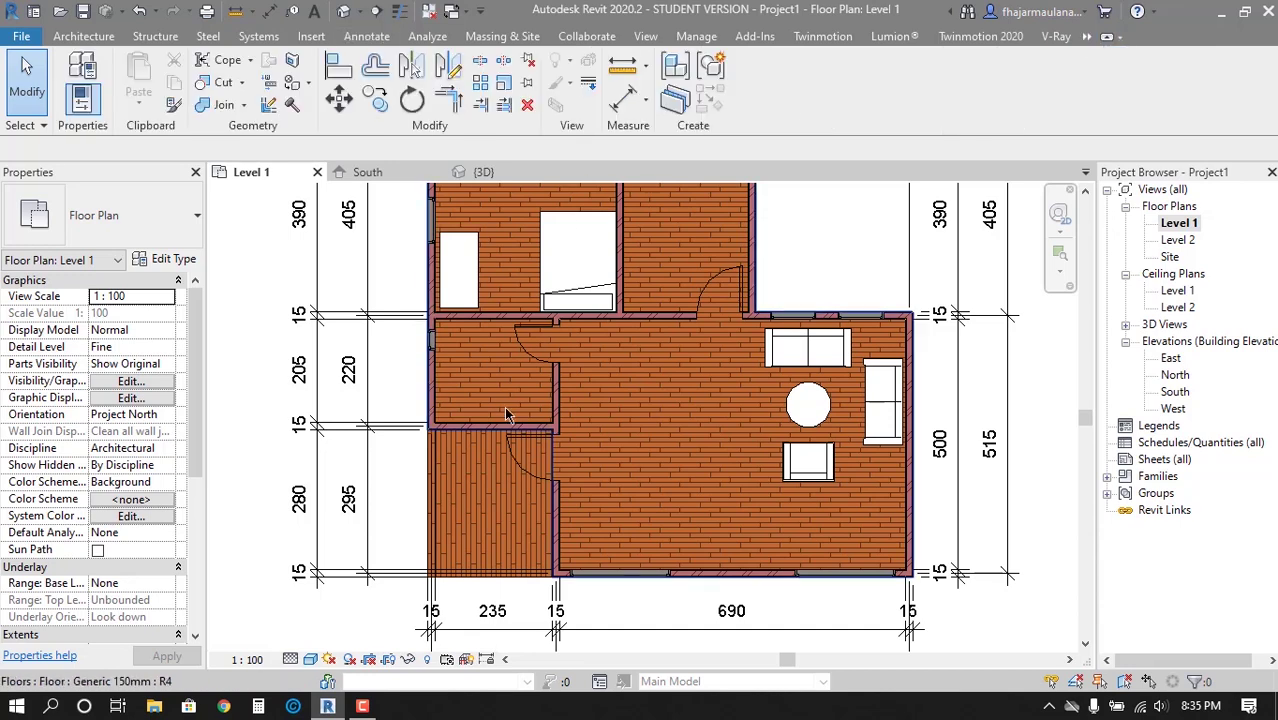
scroll(462, 295, "up", 4)
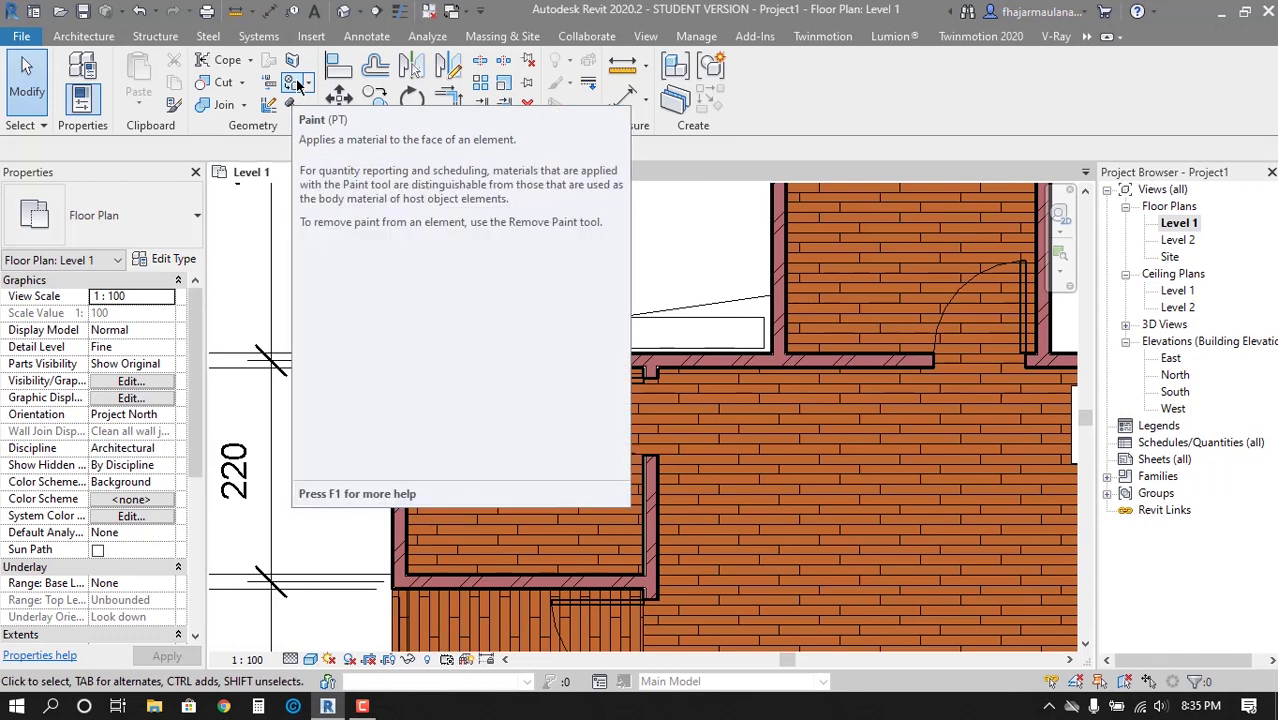
left_click(291, 86)
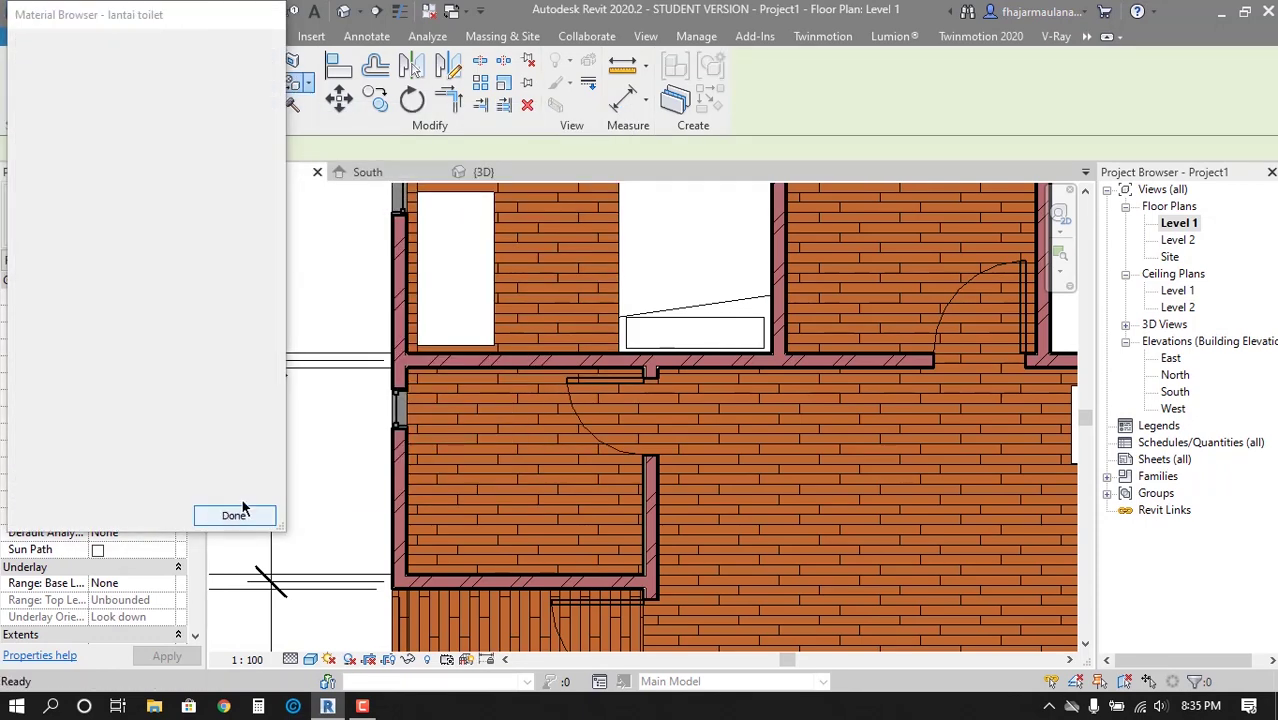
left_click(233, 515)
scroll(571, 482, "up", 3)
scroll(527, 425, "up", 3)
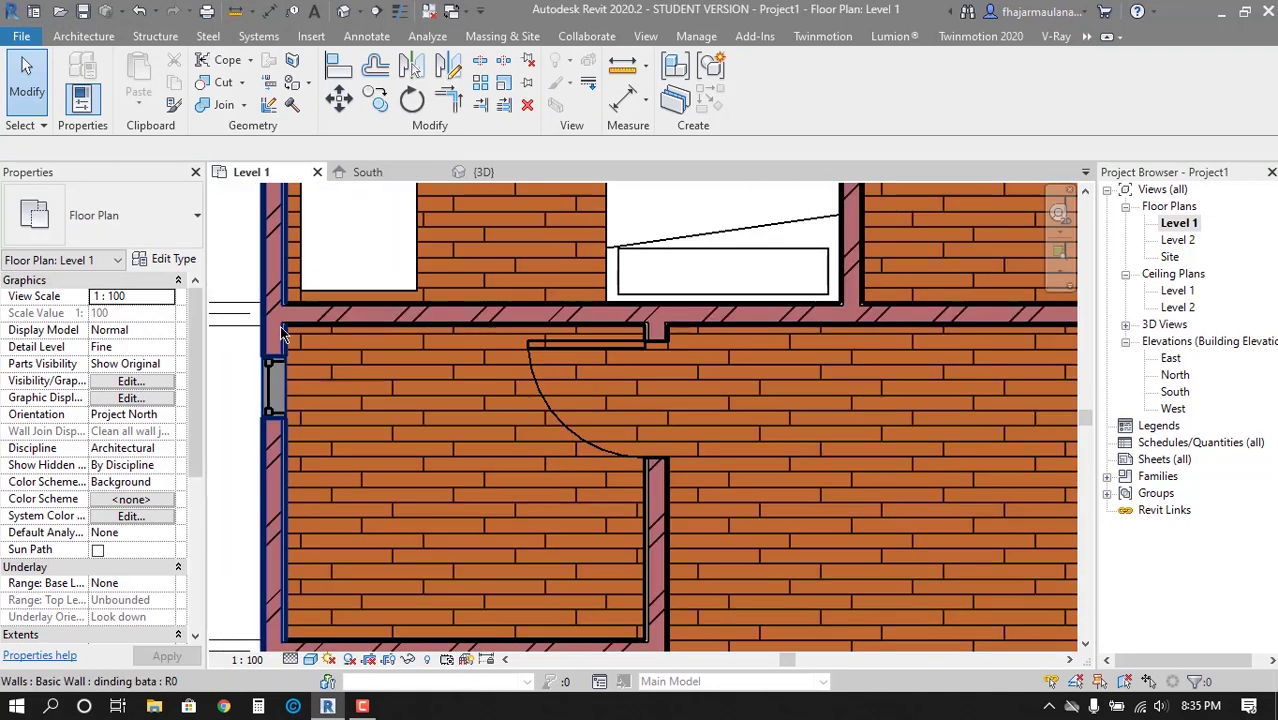
Center the toilet room, start Split Face and select the floor face
middle_click_drag(678, 383, 730, 353)
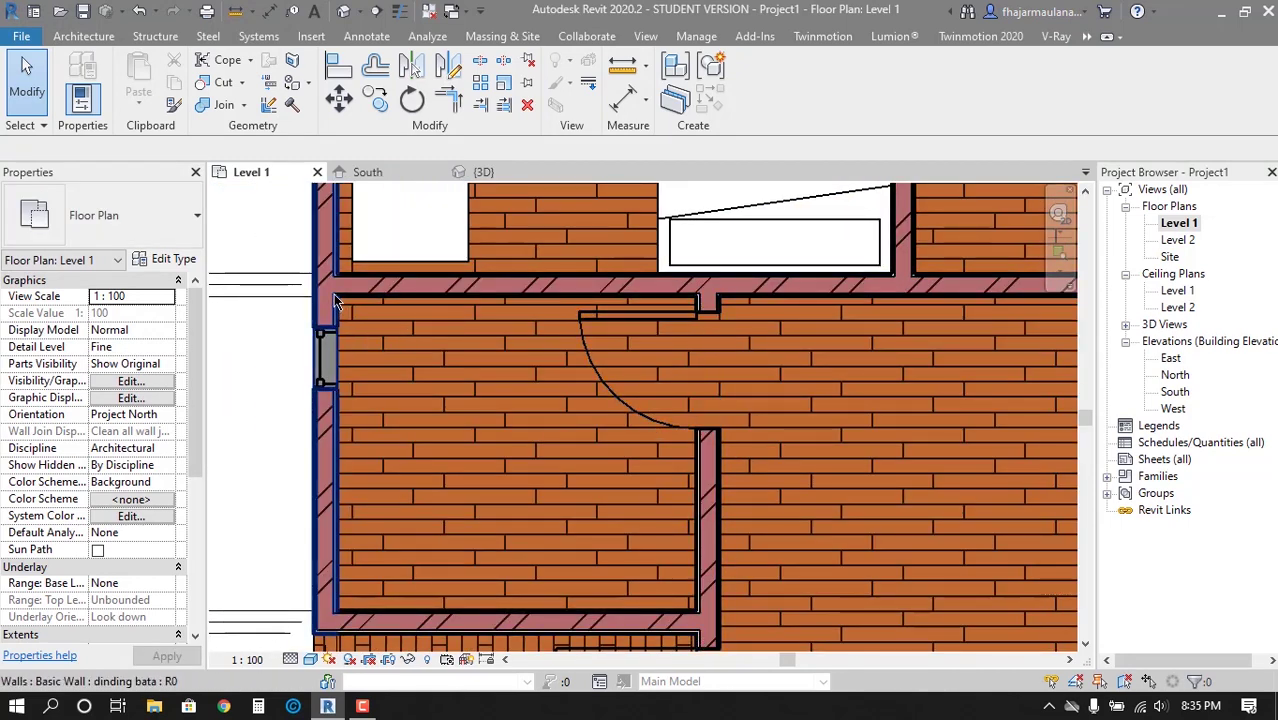
middle_click_drag(668, 560, 656, 513)
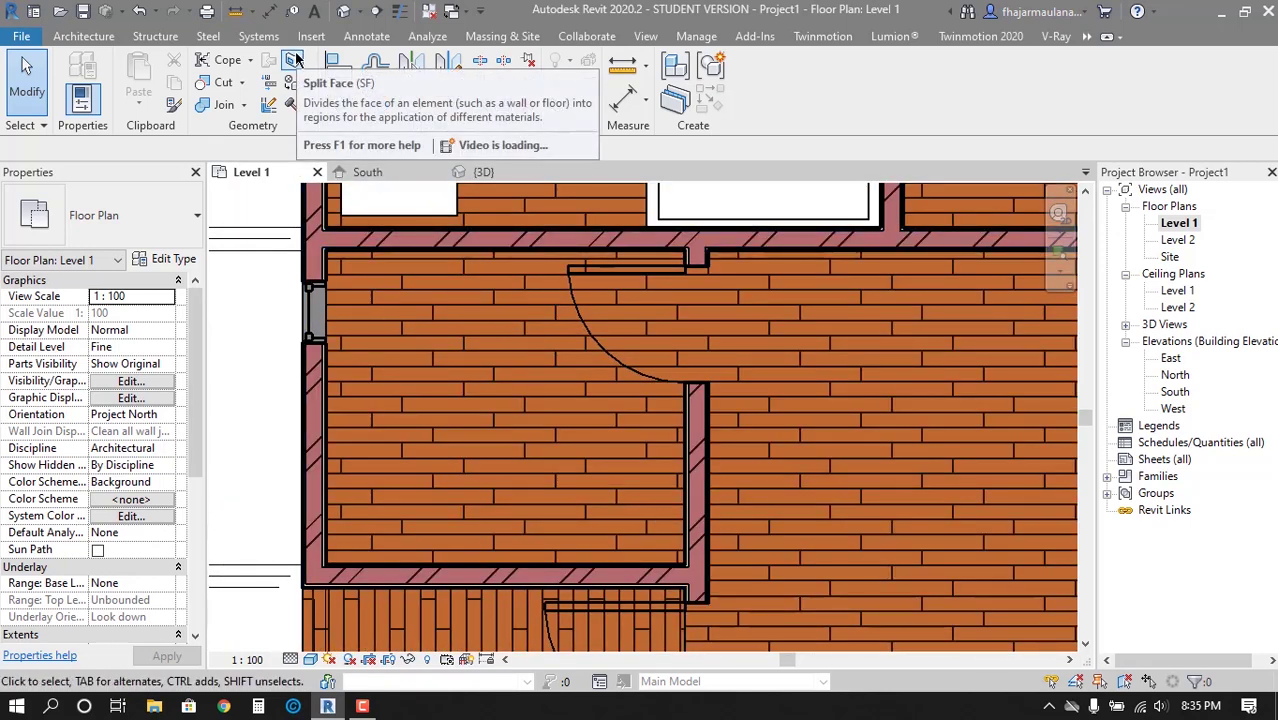
left_click(293, 61)
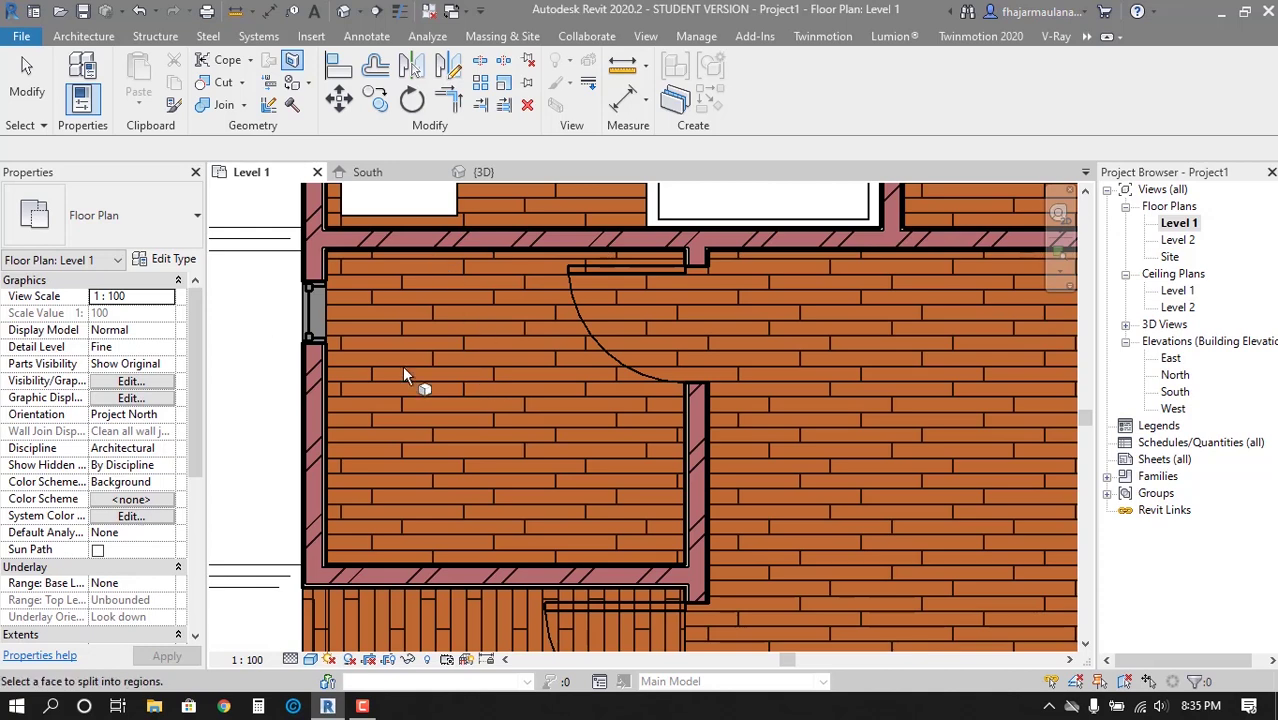
scroll(402, 365, "down", 3)
scroll(459, 471, "up", 2)
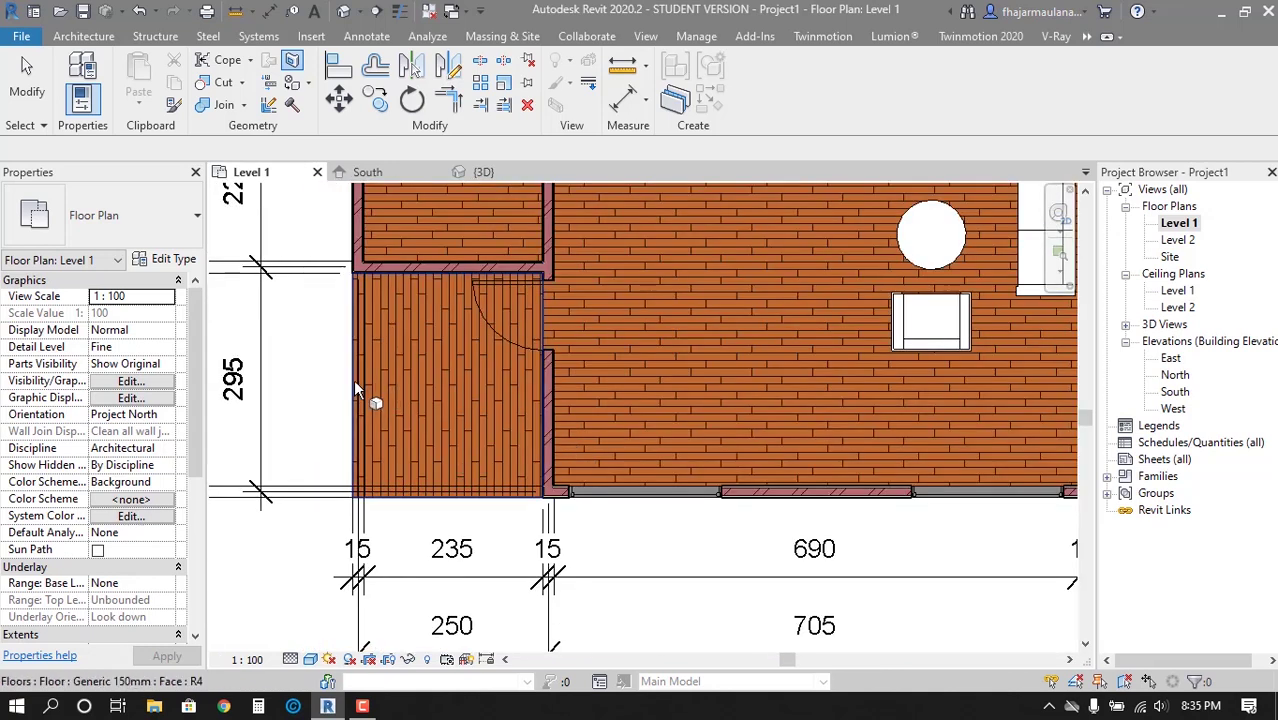
middle_click_drag(355, 385, 355, 502)
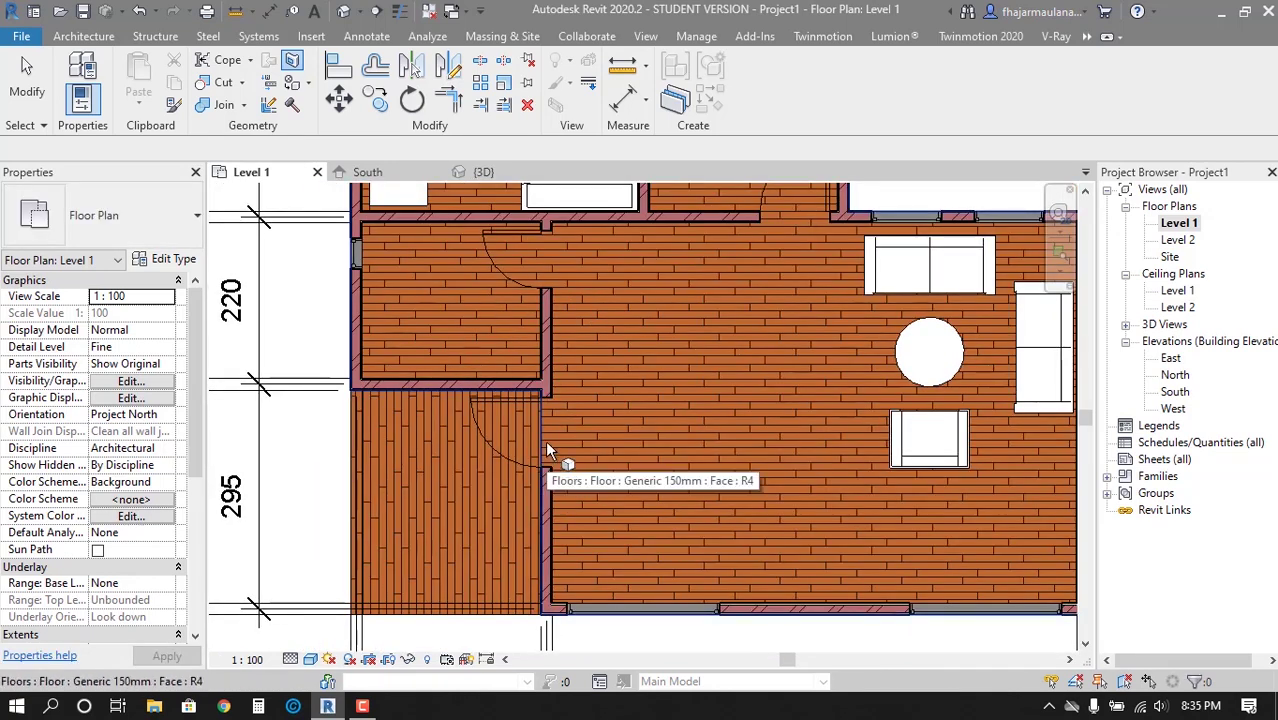
scroll(547, 452, "up", 2)
left_click(542, 430)
Outline the toilet room with a rectangle and finish the split
scroll(542, 440, "down", 2)
scroll(471, 413, "up", 2)
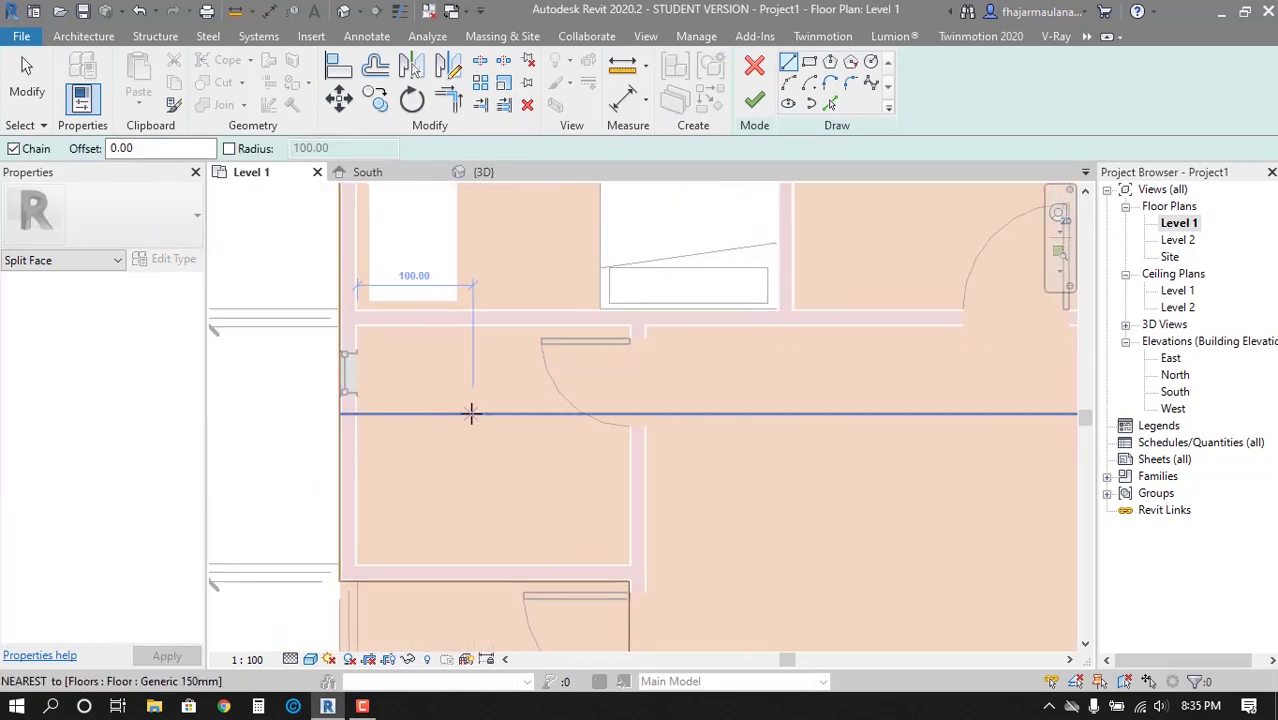
scroll(471, 413, "up", 1)
left_click(809, 61)
left_click(299, 284)
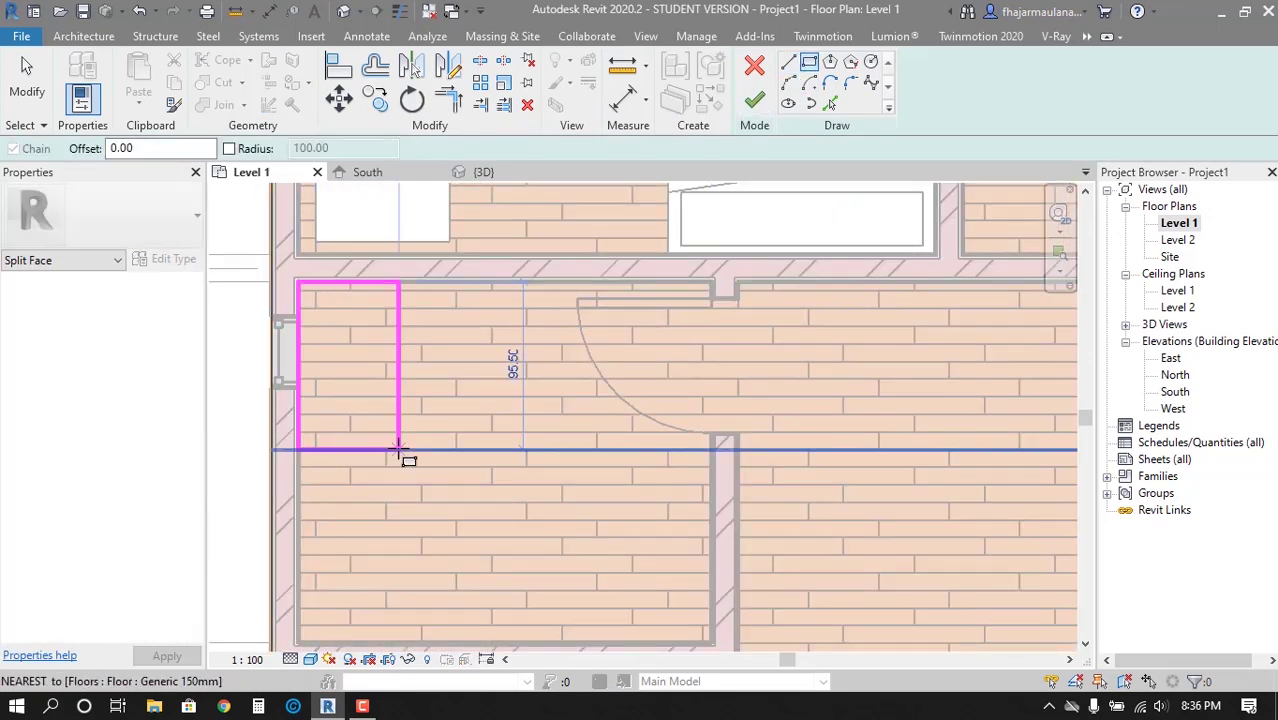
middle_click_drag(398, 450, 393, 335)
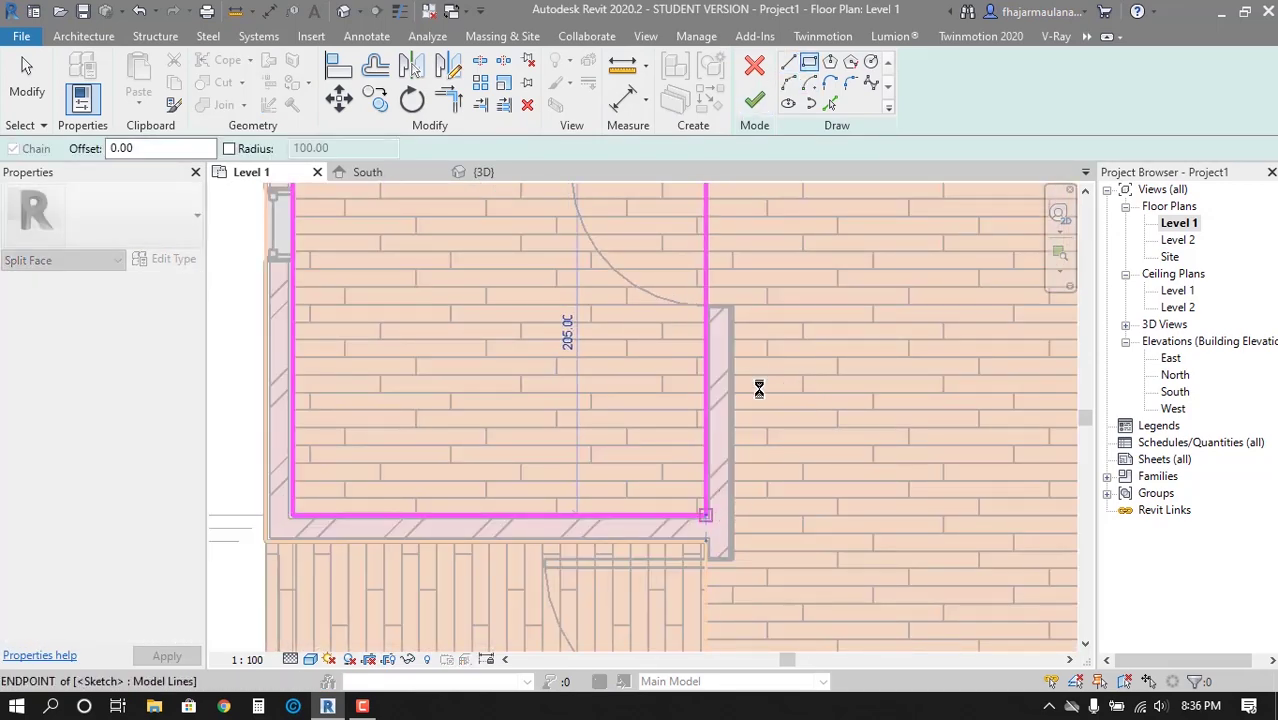
scroll(759, 389, "down", 2)
left_click(754, 100)
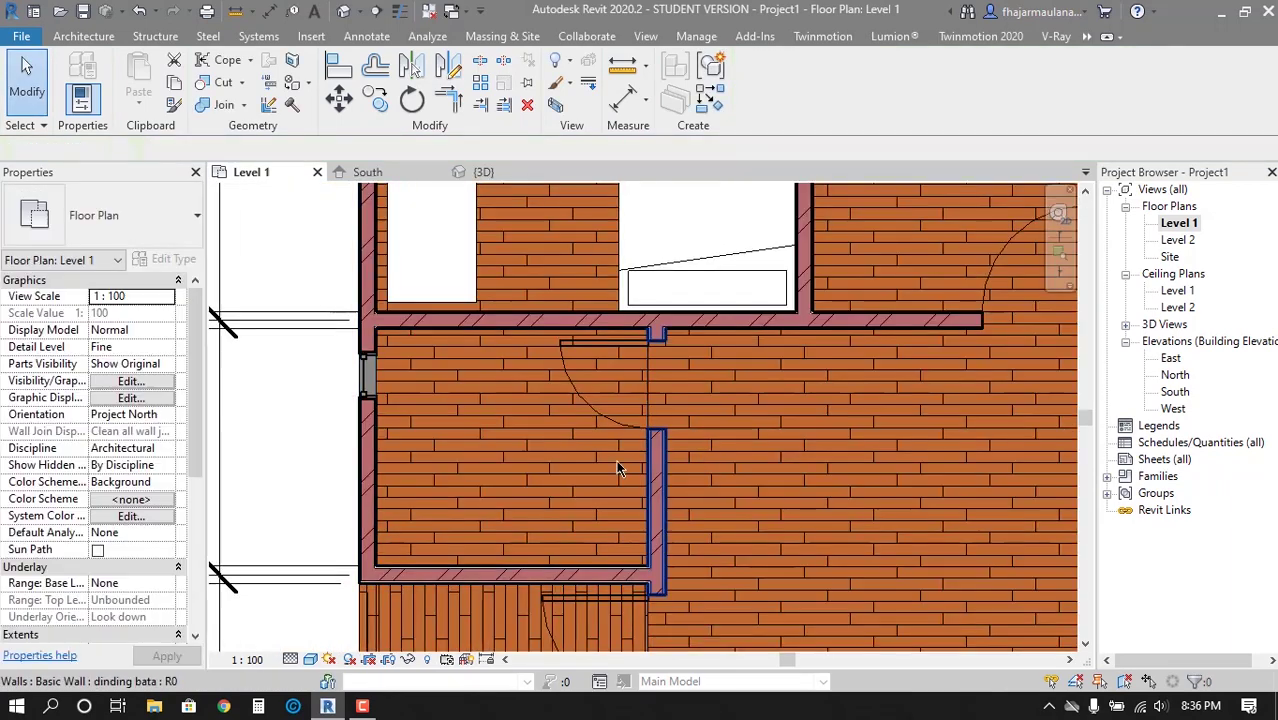
Paint the split toilet region with 'lantai toilet' tile and switch the plan to Shaded
scroll(451, 401, "up", 1)
scroll(451, 401, "up", 1)
scroll(451, 401, "down", 1)
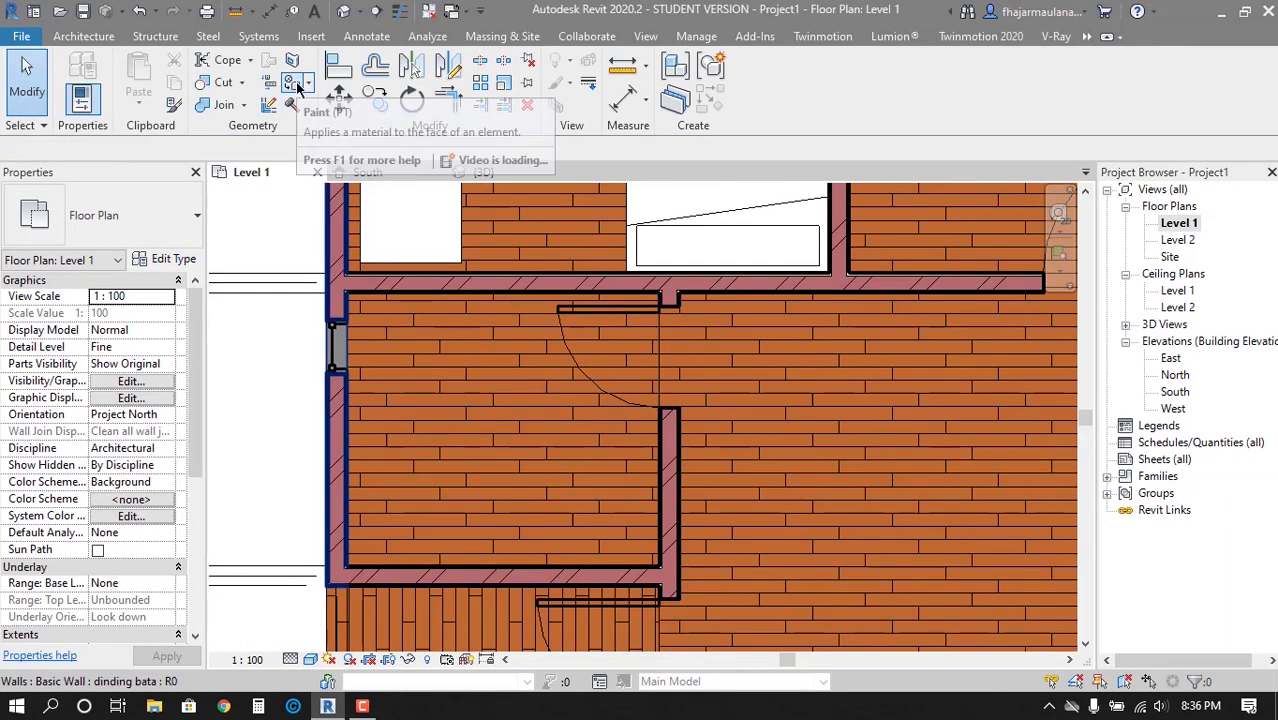
left_click(296, 88)
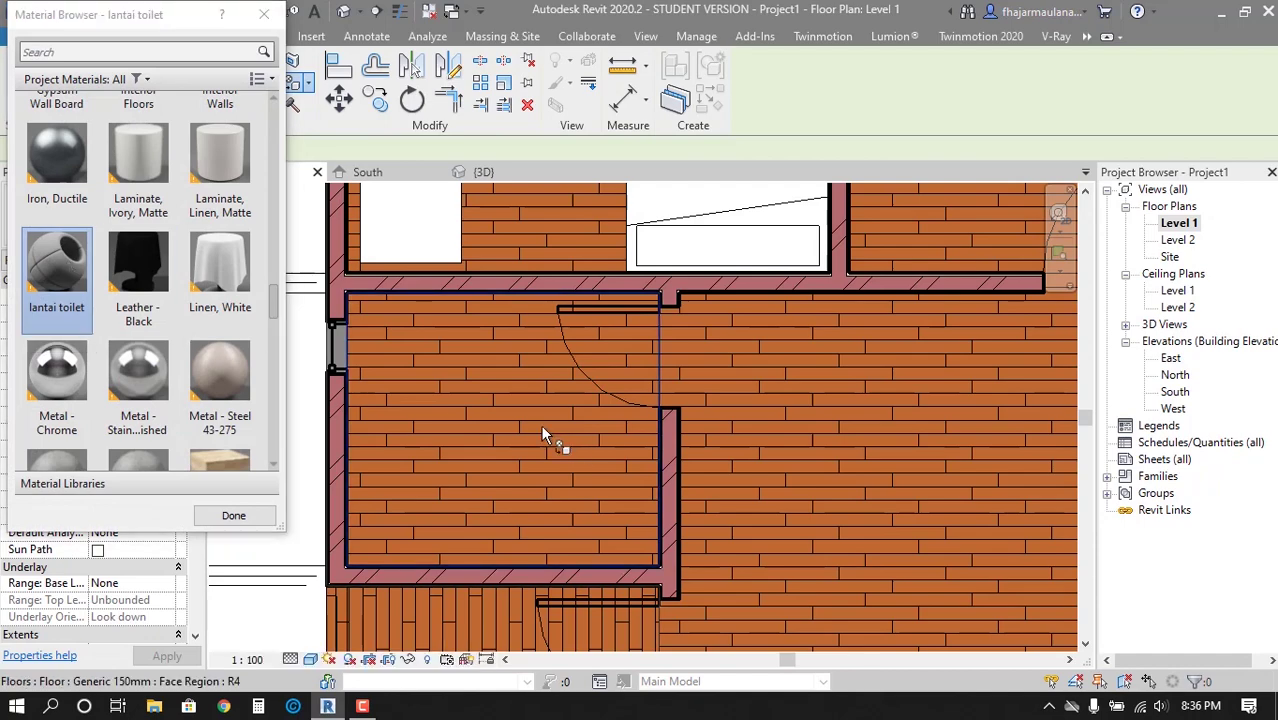
left_click(540, 424)
left_click(234, 515)
scroll(508, 427, "down", 1)
scroll(508, 427, "down", 1)
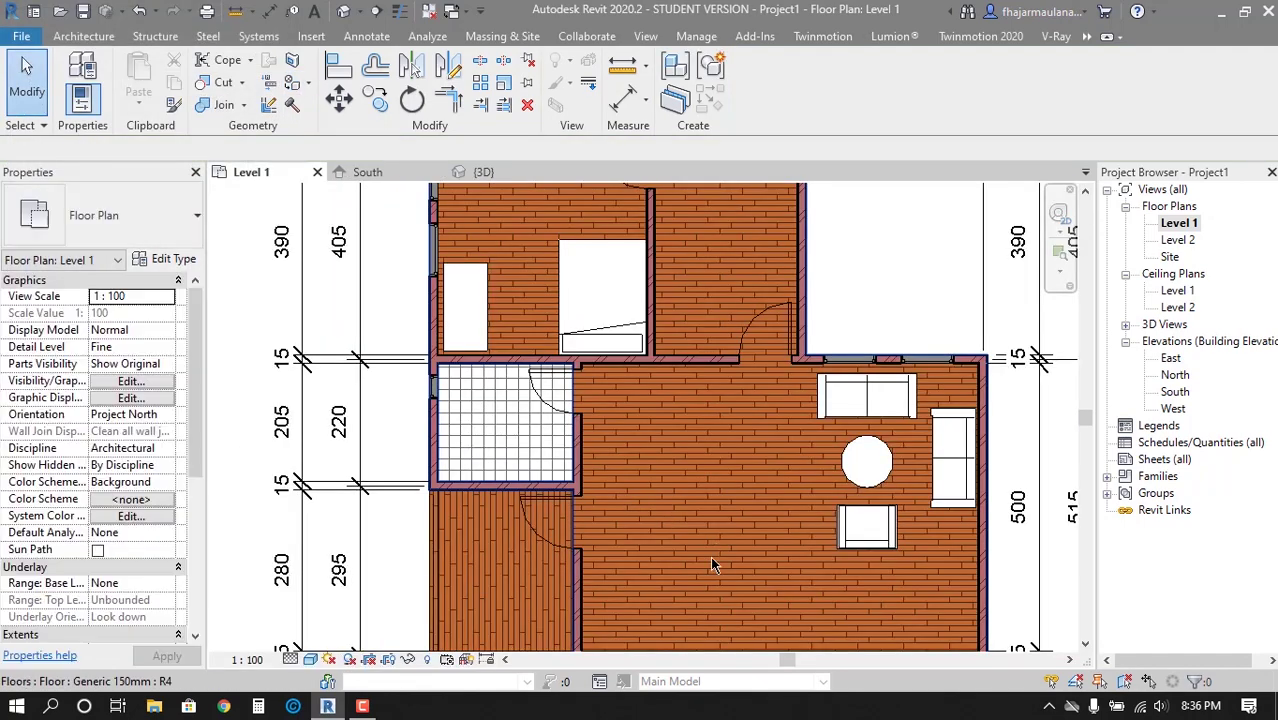
scroll(710, 556, "down", 1)
left_click(310, 659)
left_click(338, 583)
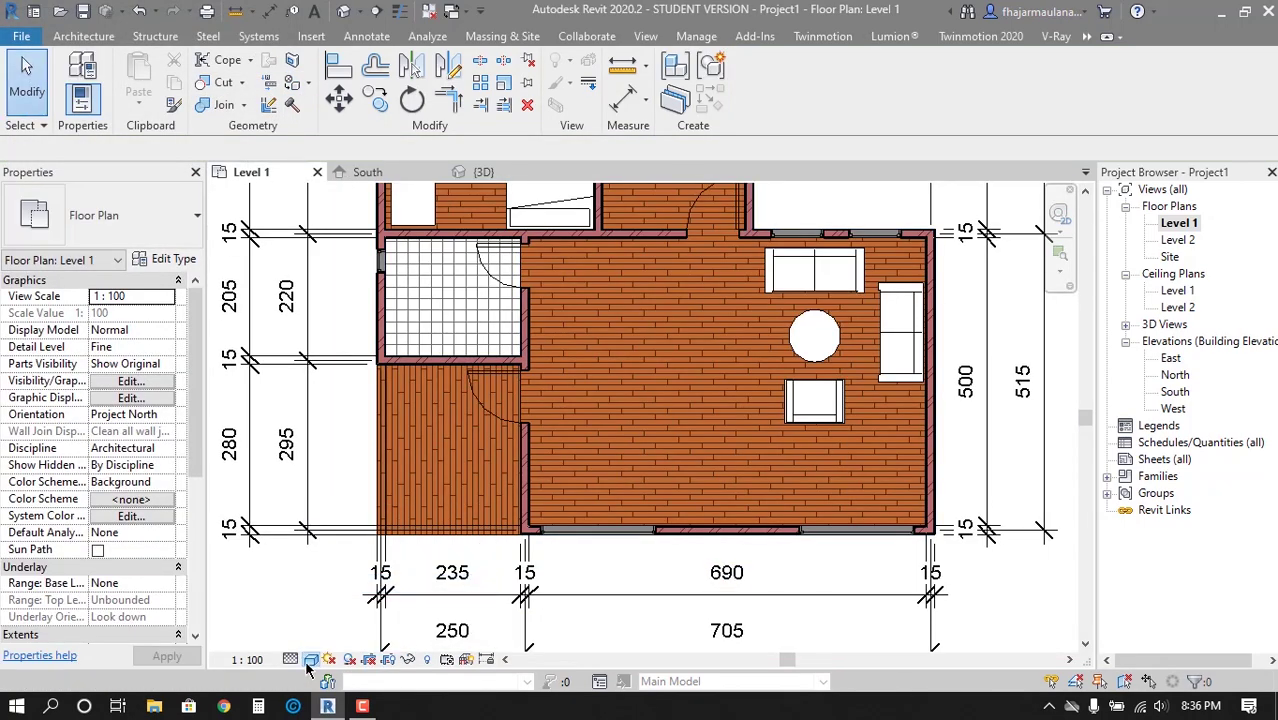
Try Hidden Line display, then return the plan to Shaded
left_click(310, 659)
left_click(328, 566)
scroll(650, 485, "down", 1)
middle_click_drag(650, 485, 646, 551)
scroll(646, 551, "up", 2)
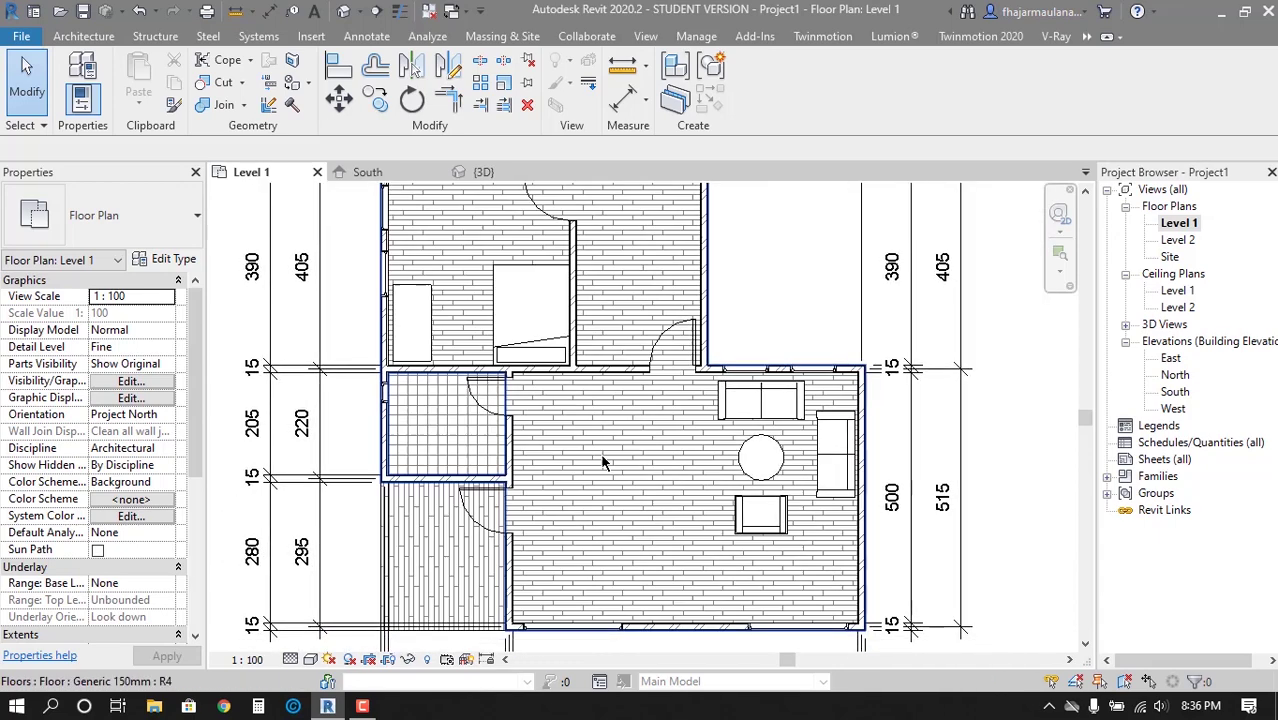
scroll(605, 457, "up", 2)
left_click(310, 659)
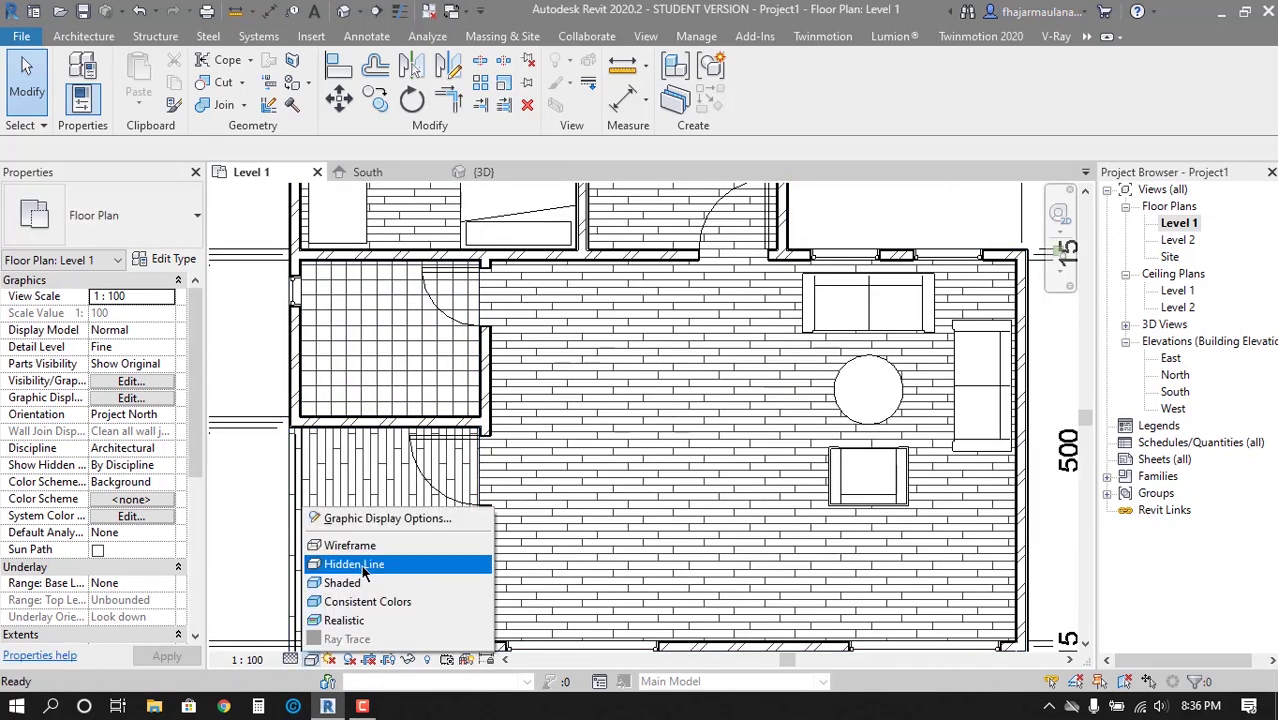
left_click(328, 583)
Frame the whole Level 1 plan with its dimensions in view
scroll(600, 450, "down", 1)
middle_click_drag(650, 480, 638, 432)
scroll(635, 432, "down", 2)
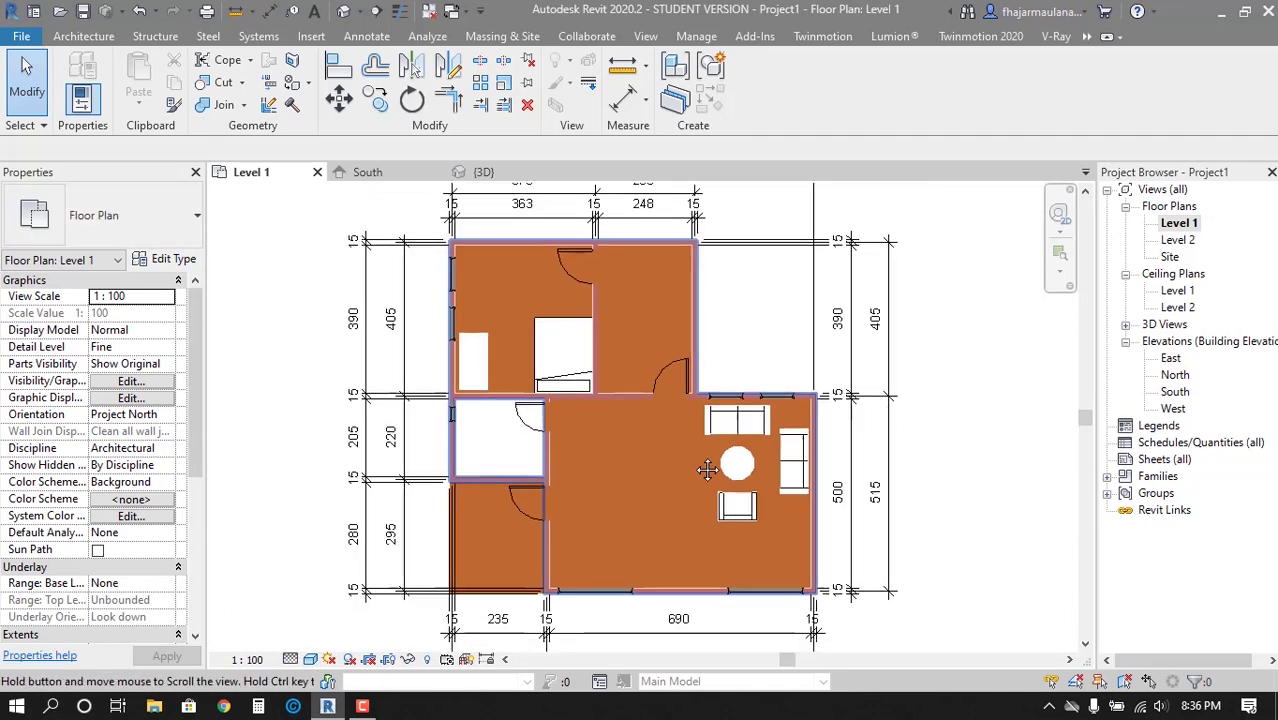
scroll(703, 439, "up", 1)
scroll(611, 446, "up", 1)
scroll(574, 421, "up", 2)
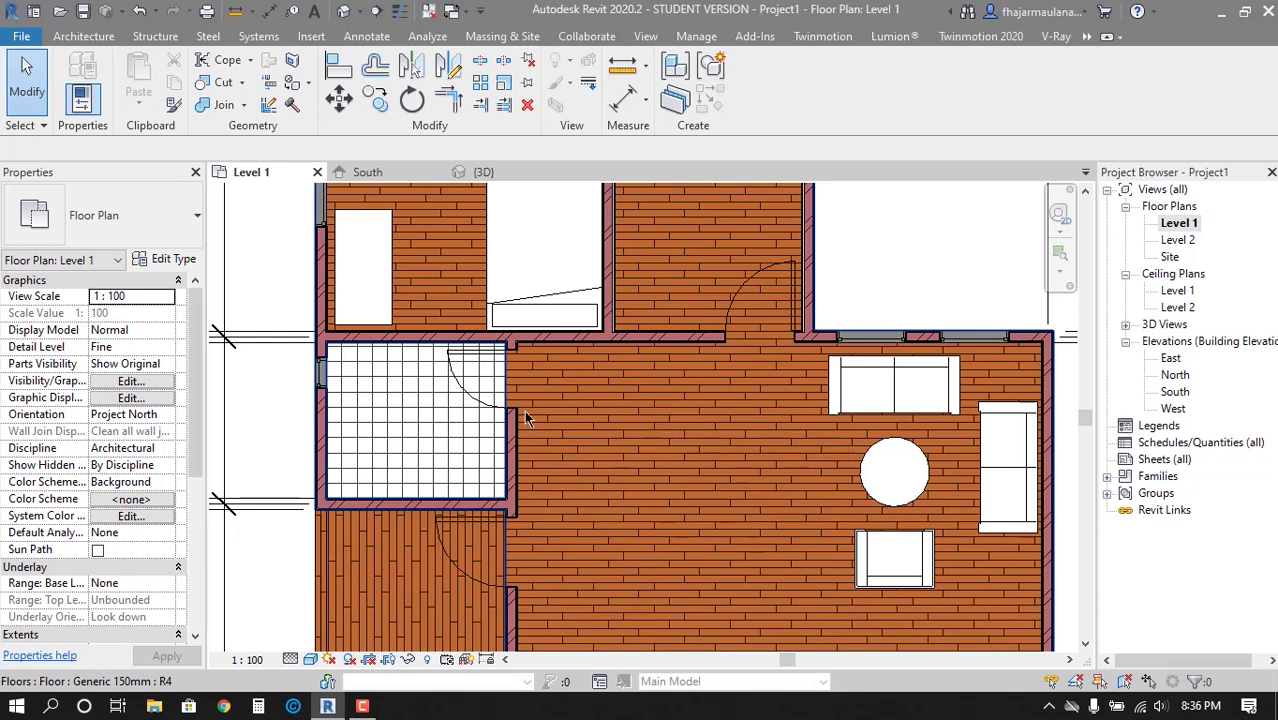
middle_click_drag(663, 428, 640, 340)
scroll(636, 380, "down", 2)
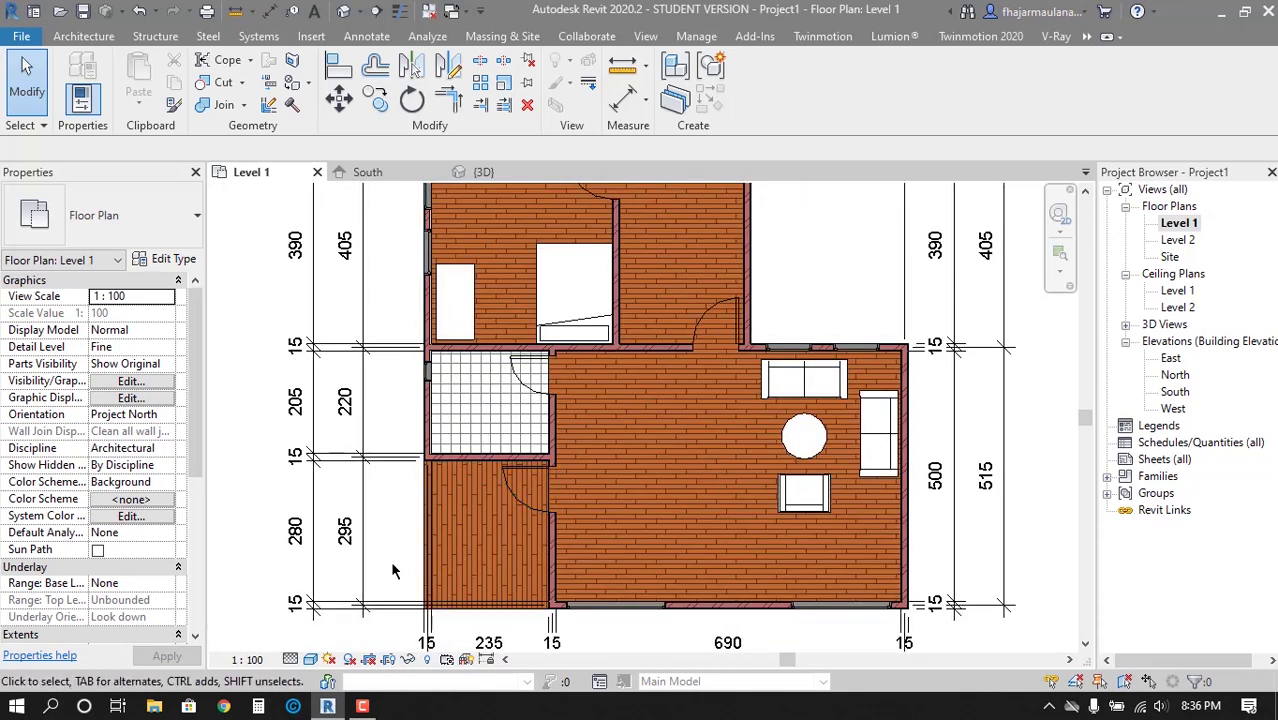
Turn shadows on and review the shadowed plan
left_click(346, 665)
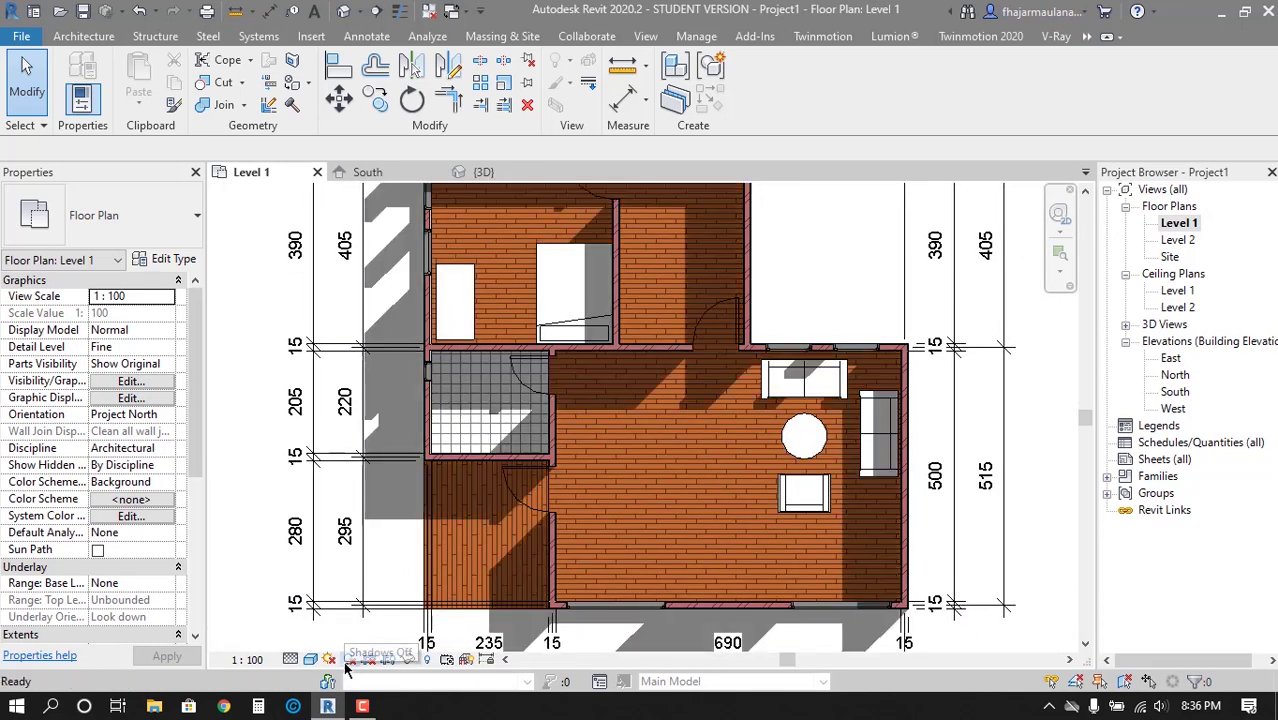
middle_click_drag(600, 450, 650, 500)
scroll(650, 500, "down", 2)
scroll(667, 508, "up", 1)
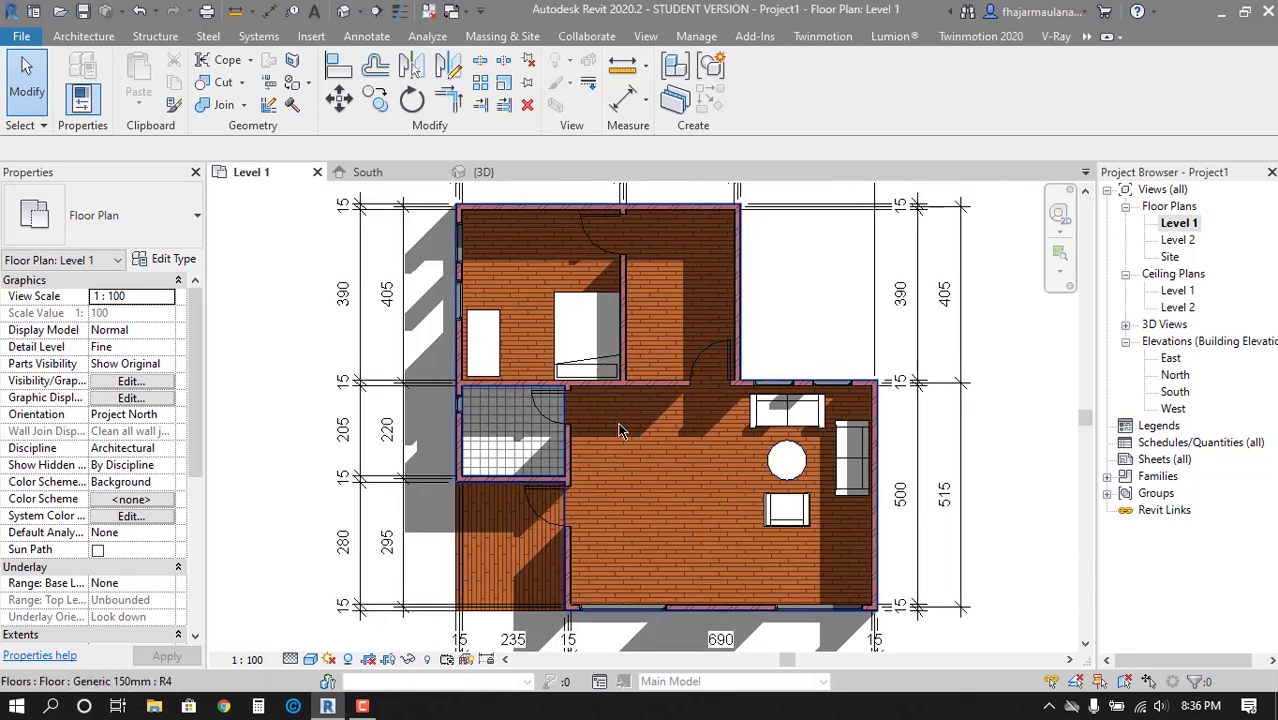
scroll(655, 443, "up", 1)
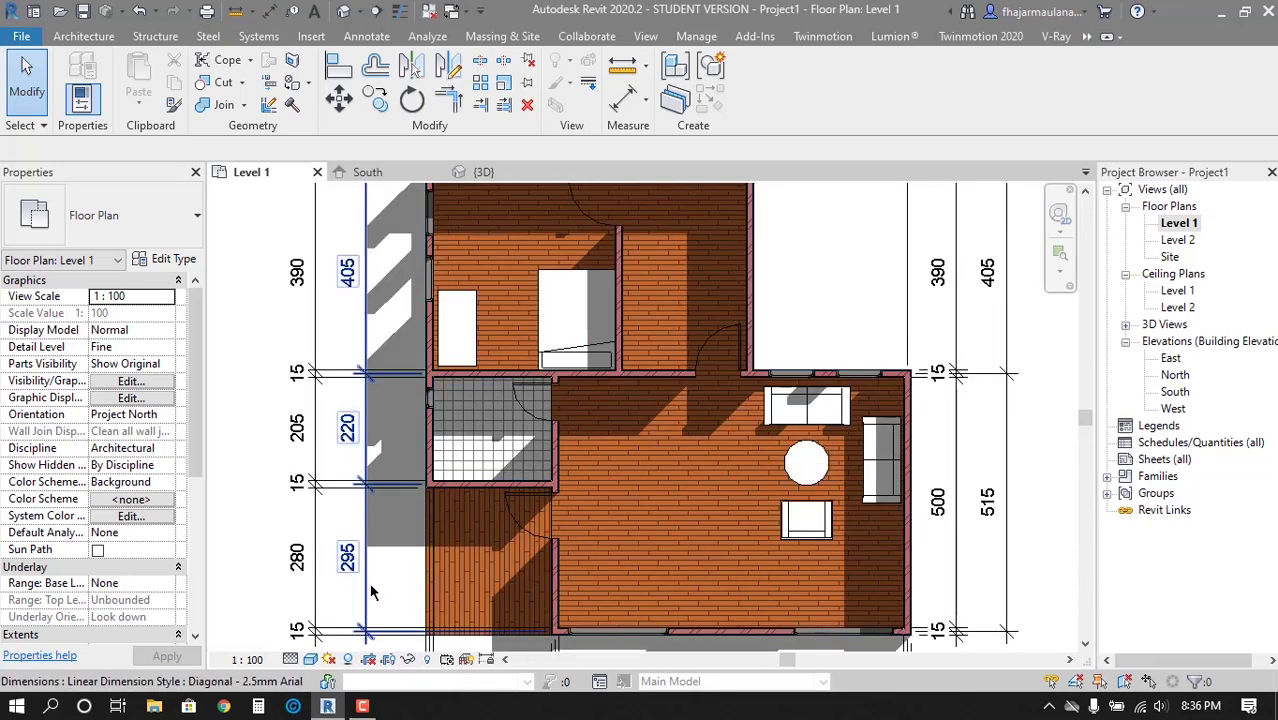
scroll(627, 427, "up", 2)
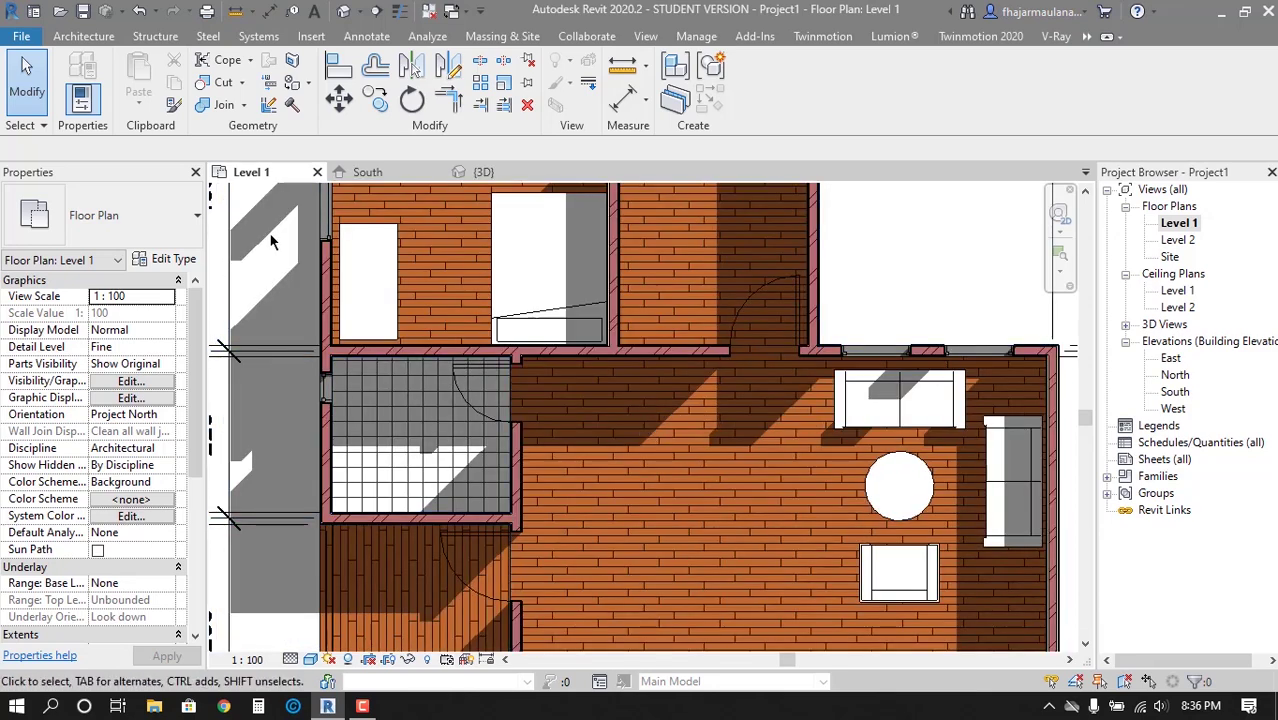
scroll(571, 442, "down", 2)
Enable Show Ambient Shadows in Graphic Display Options and apply it
left_click(310, 659)
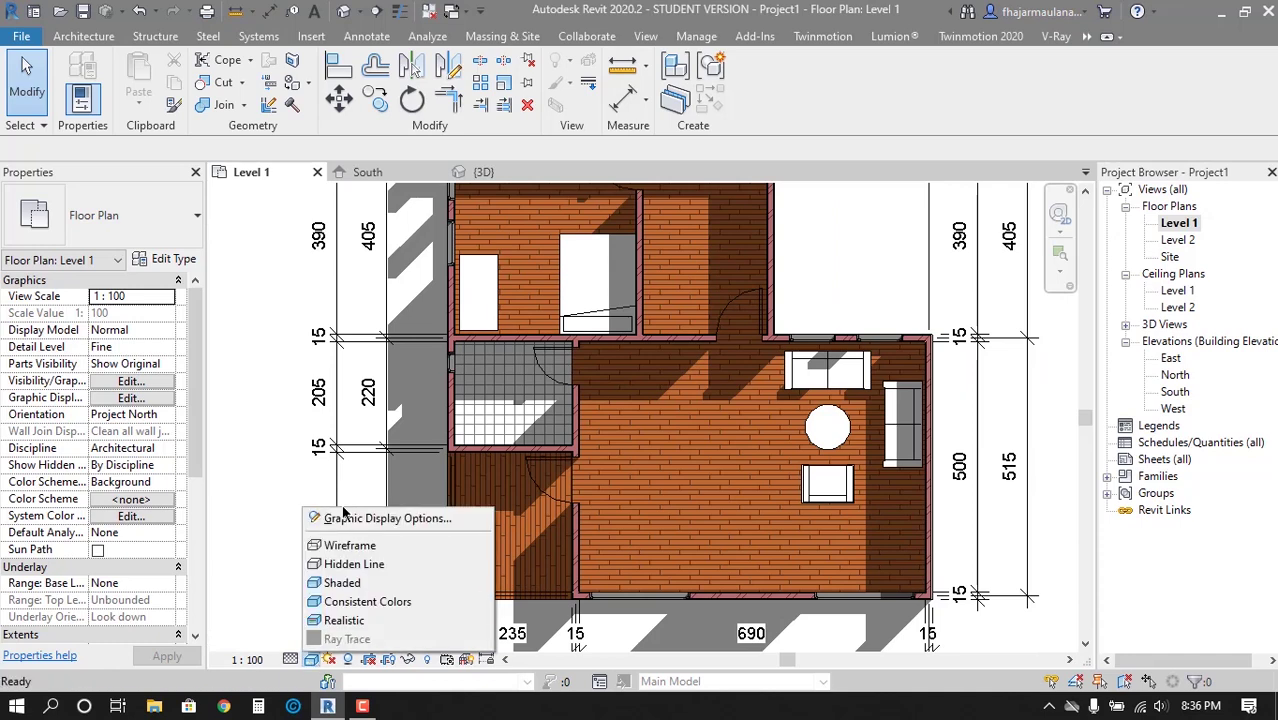
left_click(363, 519)
left_click_drag(268, 56, 476, 118)
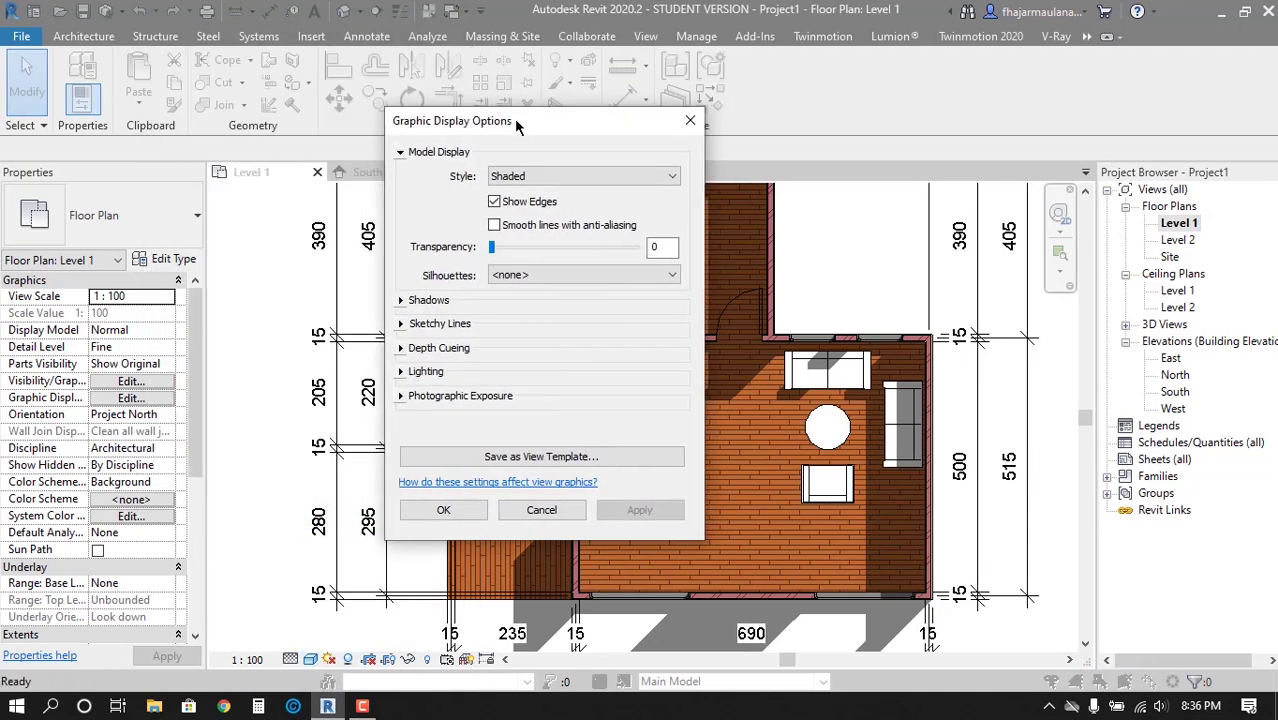
left_click(366, 298)
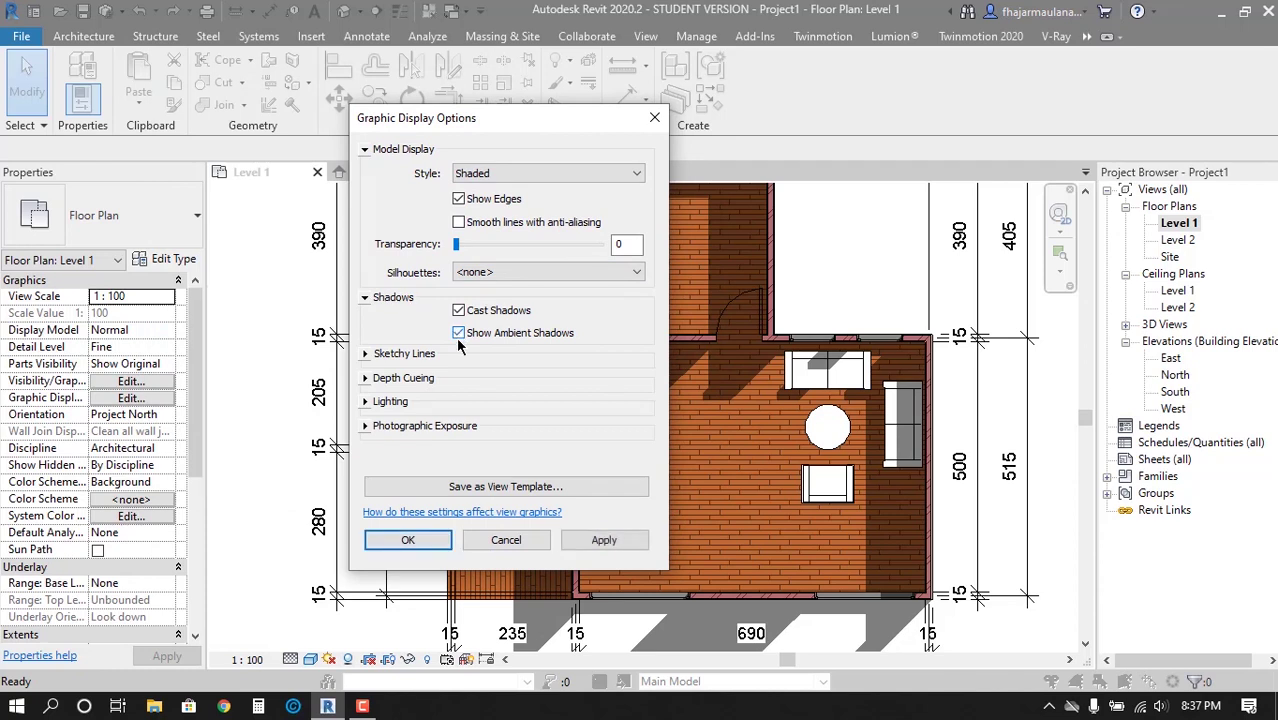
left_click(600, 539)
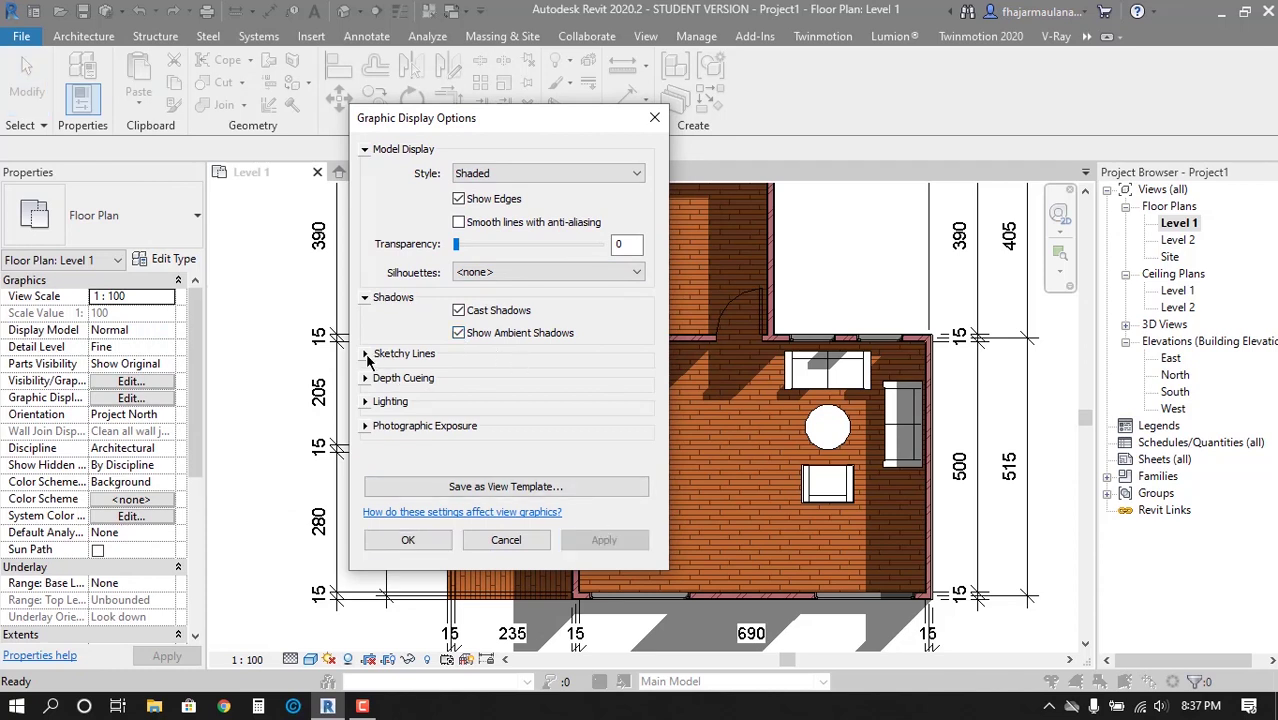
Set lighting to Sun 92 and Ambient Light about 56, then confirm
left_click(364, 401)
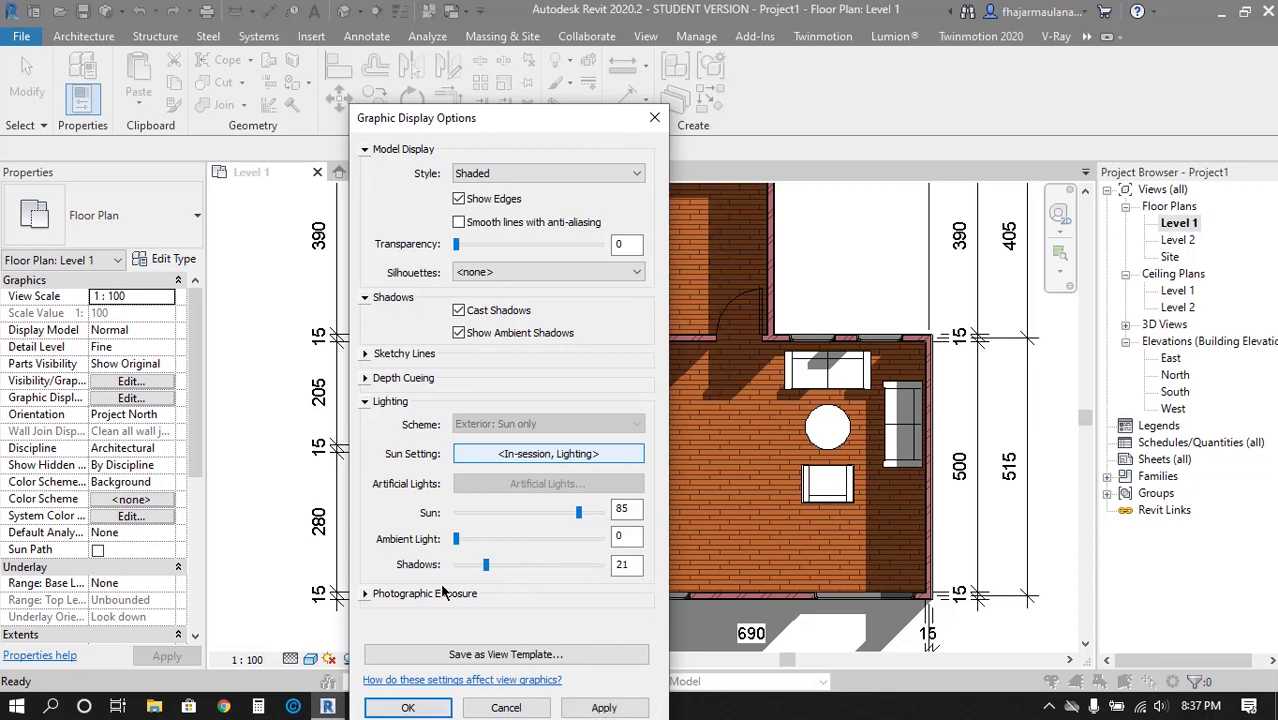
left_click(603, 707)
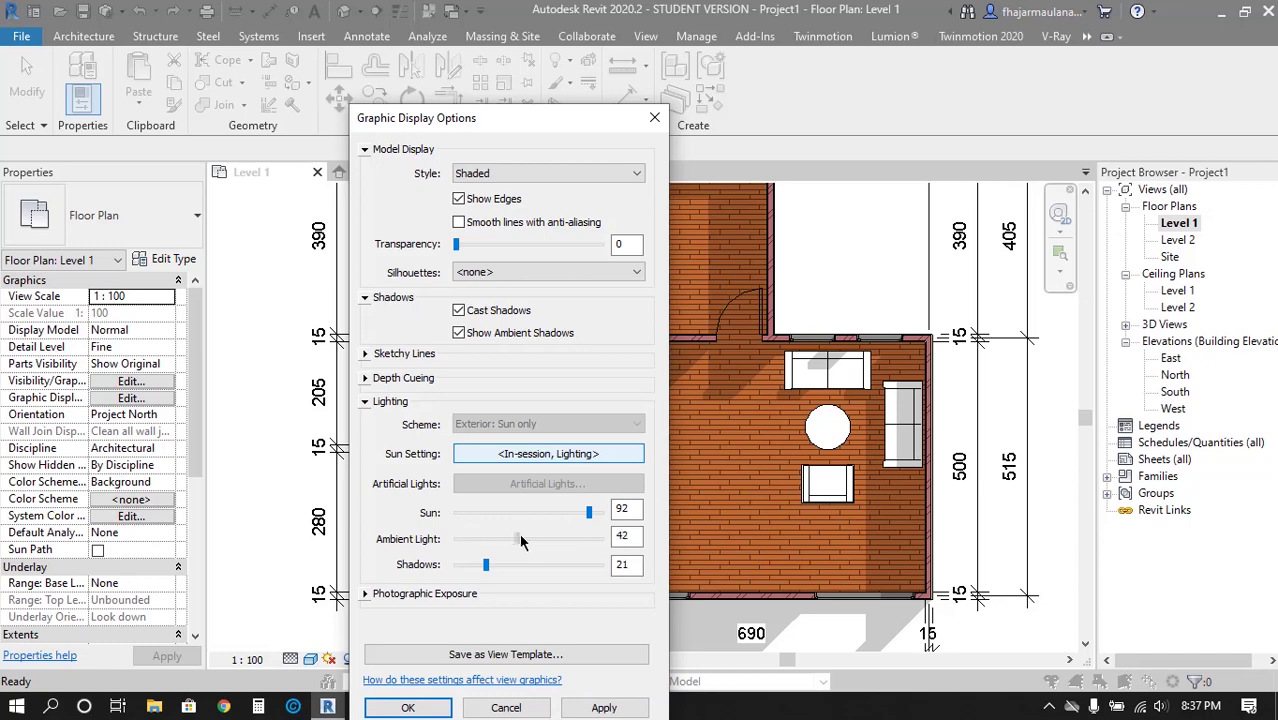
left_click_drag(520, 540, 538, 539)
left_click(603, 707)
left_click_drag(493, 117, 281, 33)
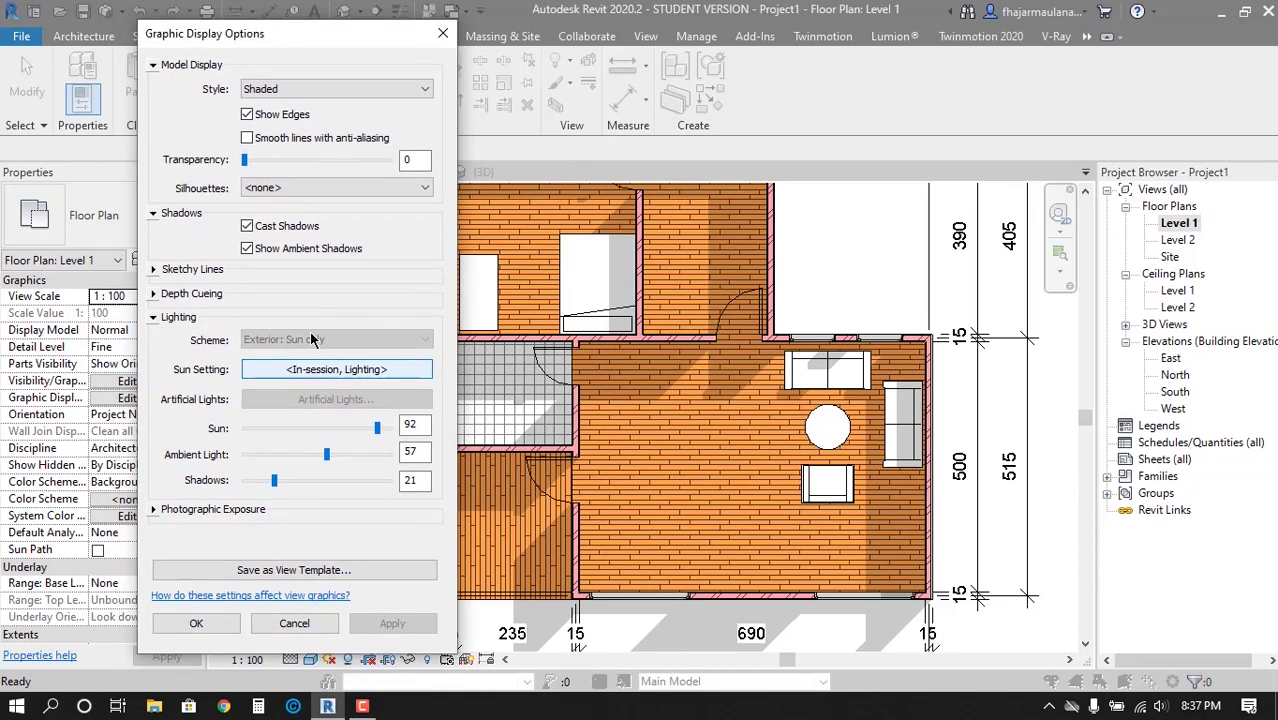
left_click(155, 511)
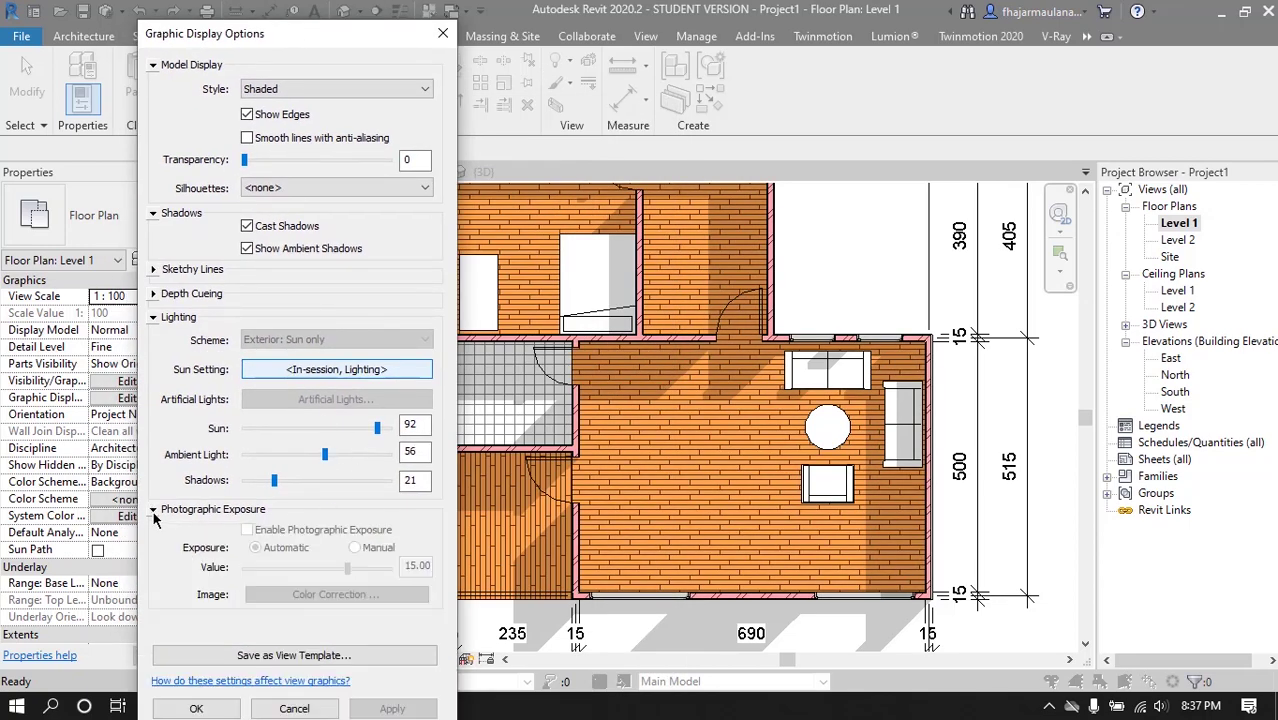
left_click(156, 512)
left_click(196, 623)
scroll(628, 452, "down", 5)
scroll(628, 452, "up", 2)
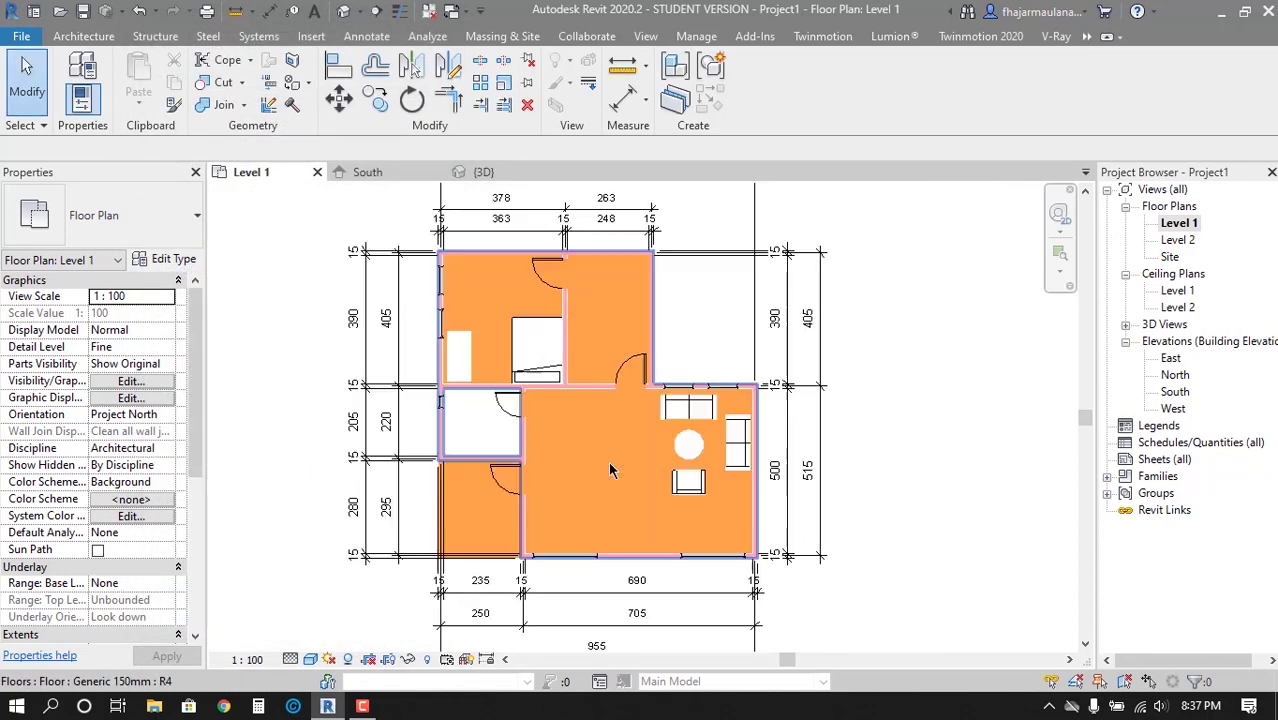
scroll(628, 452, "up", 2)
scroll(628, 452, "up", 2)
middle_click_drag(628, 452, 636, 484)
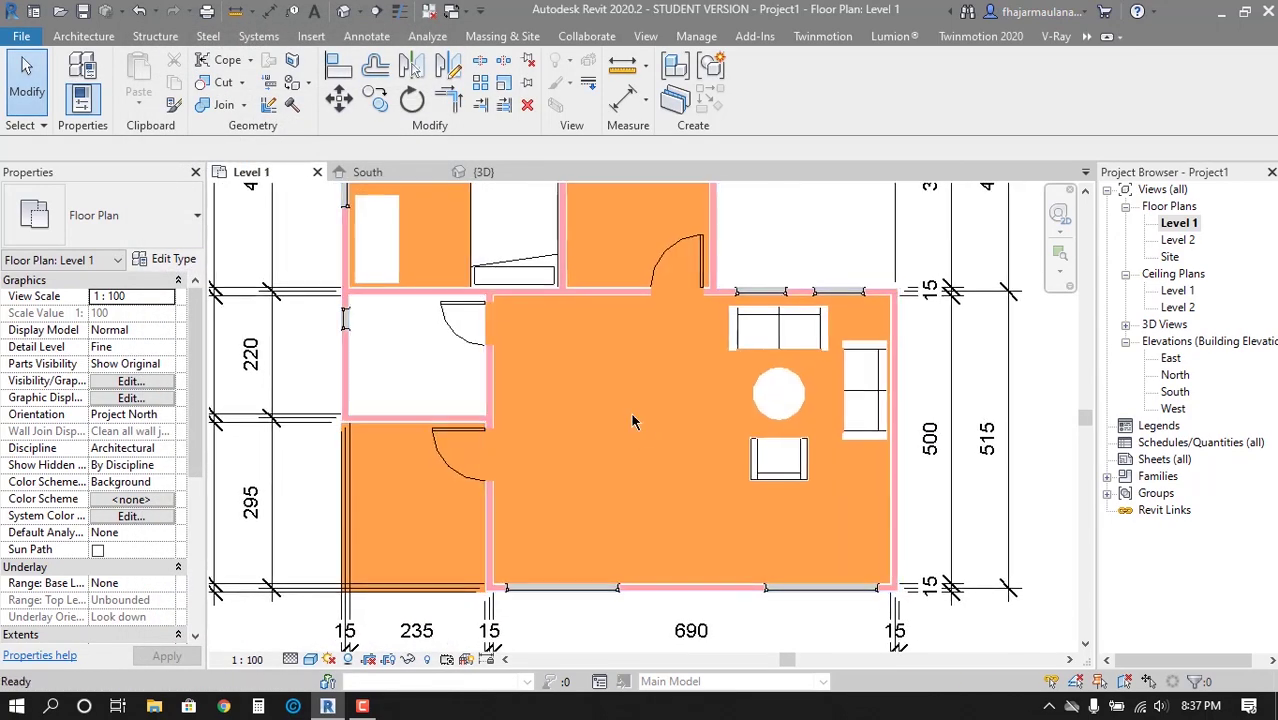
left_click(345, 12)
middle_click_drag(739, 528, 834, 403, "shift")
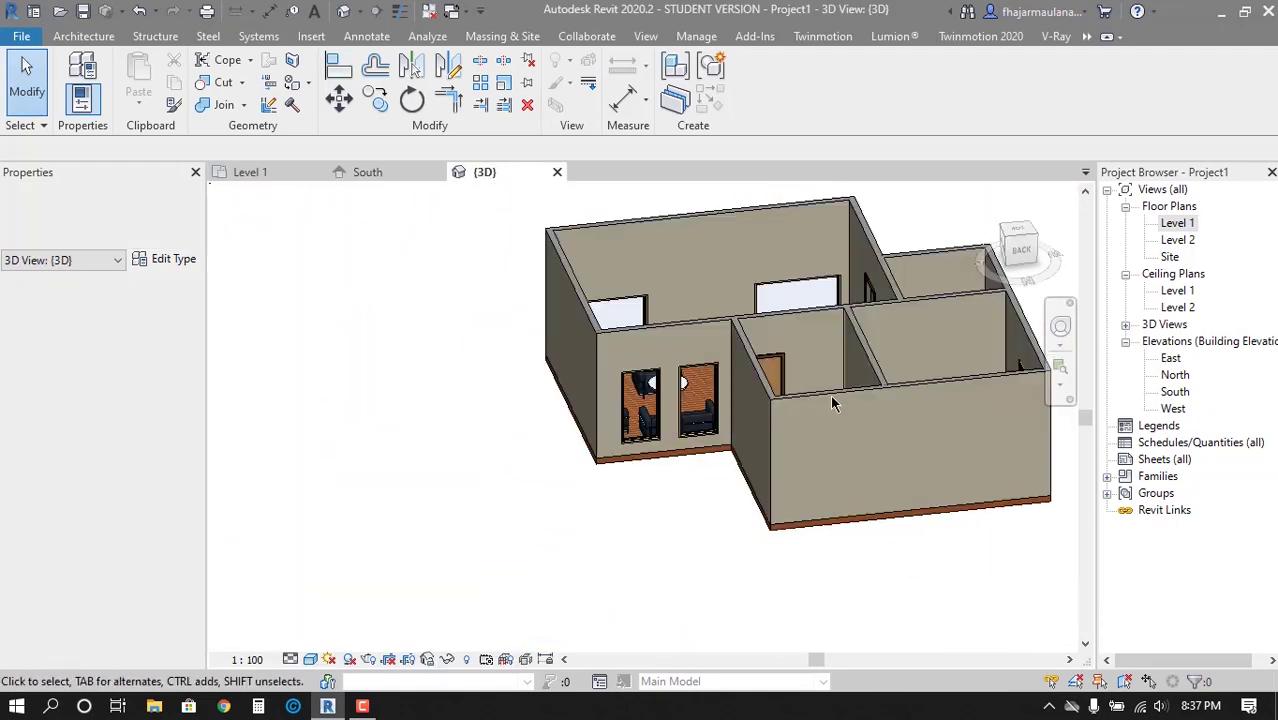
scroll(834, 403, "up", 5)
mouse_move(585, 477)
middle_mouse_down("shift")
mouse_move(591, 272)
mouse_move(682, 487)
middle_mouse_up("shift")
scroll(682, 487, "up", 3)
scroll(682, 505, "down", 2)
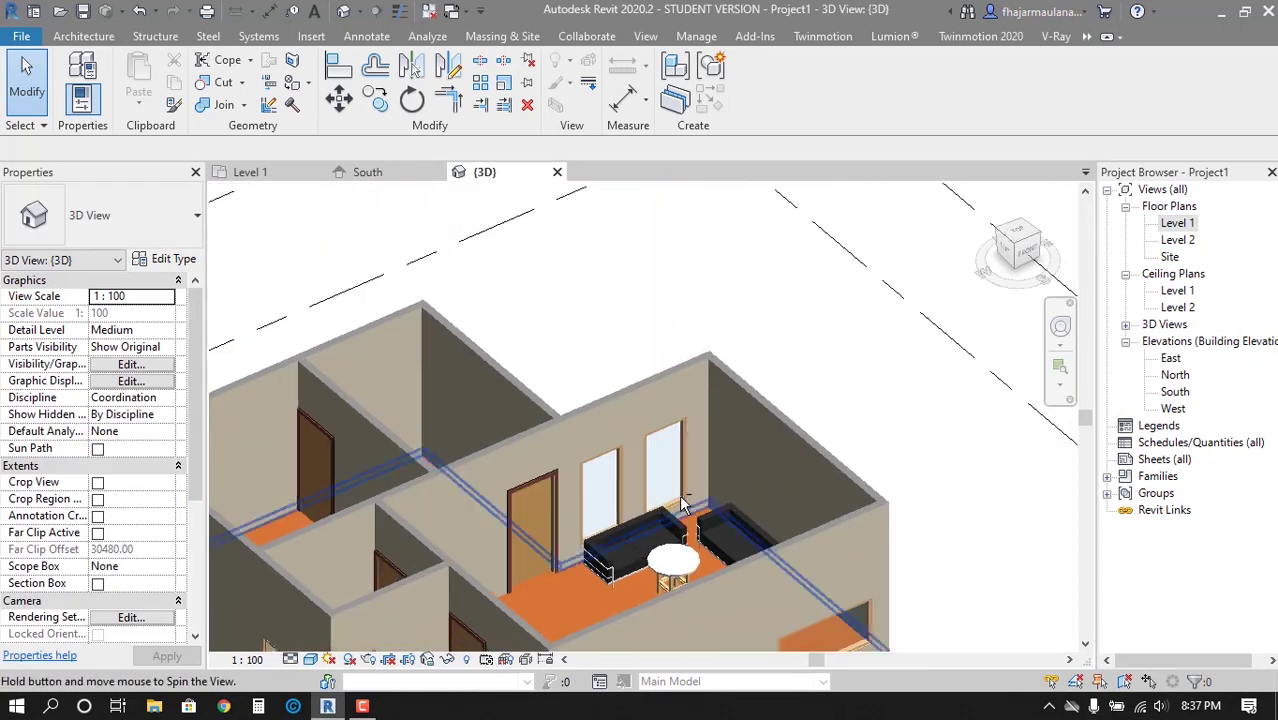
scroll(682, 505, "down", 3)
middle_click_drag(725, 357, 850, 420, "shift")
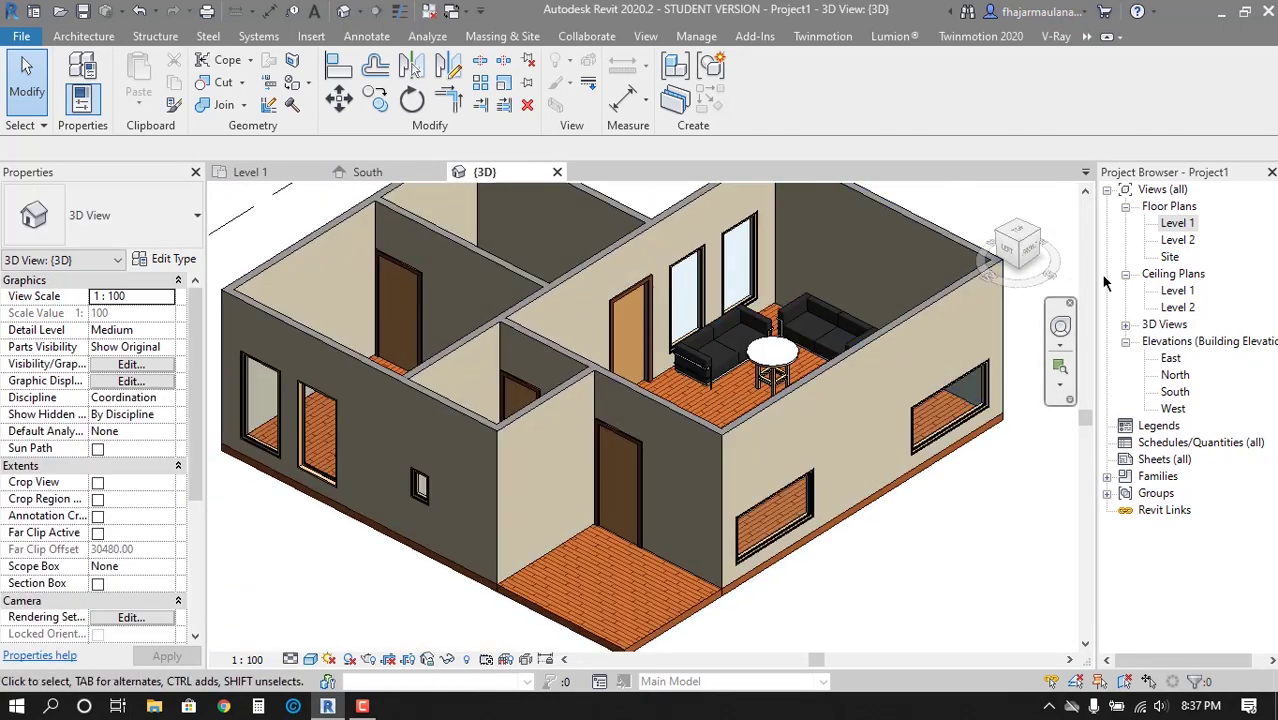
double_click(1177, 223)
Switch the Level 1 plan to Wireframe and review the grey floor patterns
left_click(311, 659)
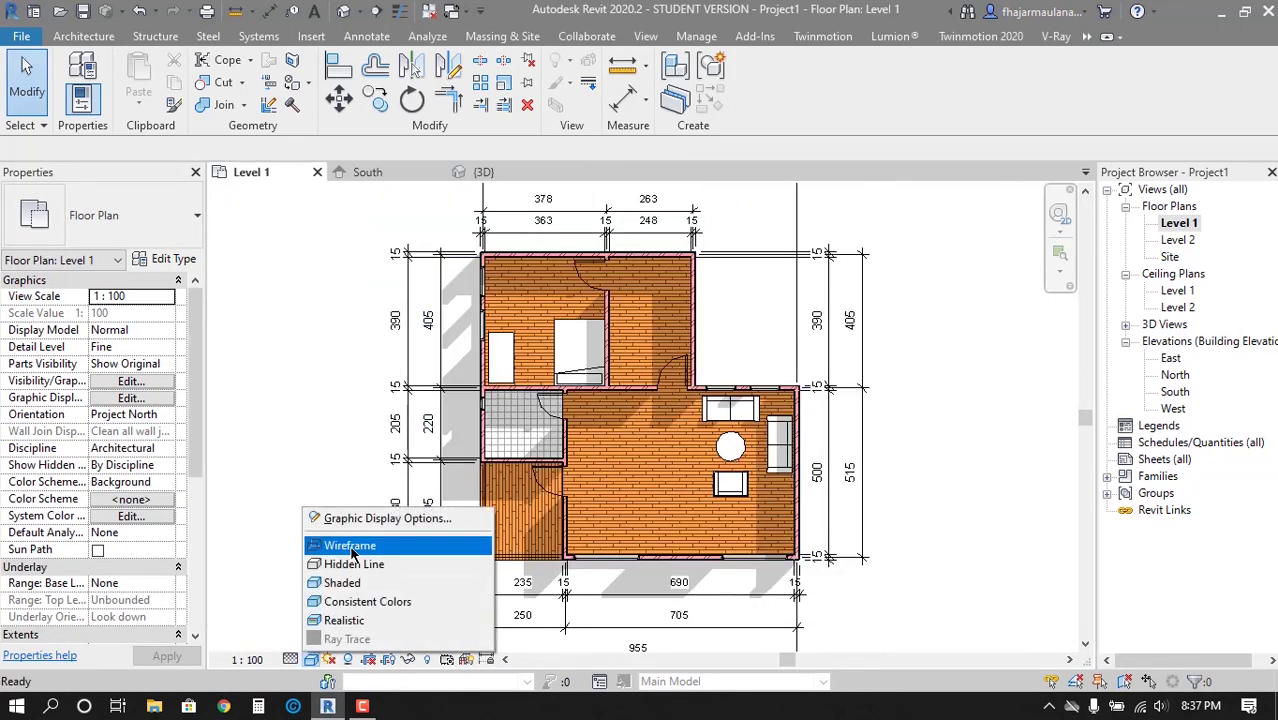
left_click(351, 548)
scroll(590, 270, "up", 3)
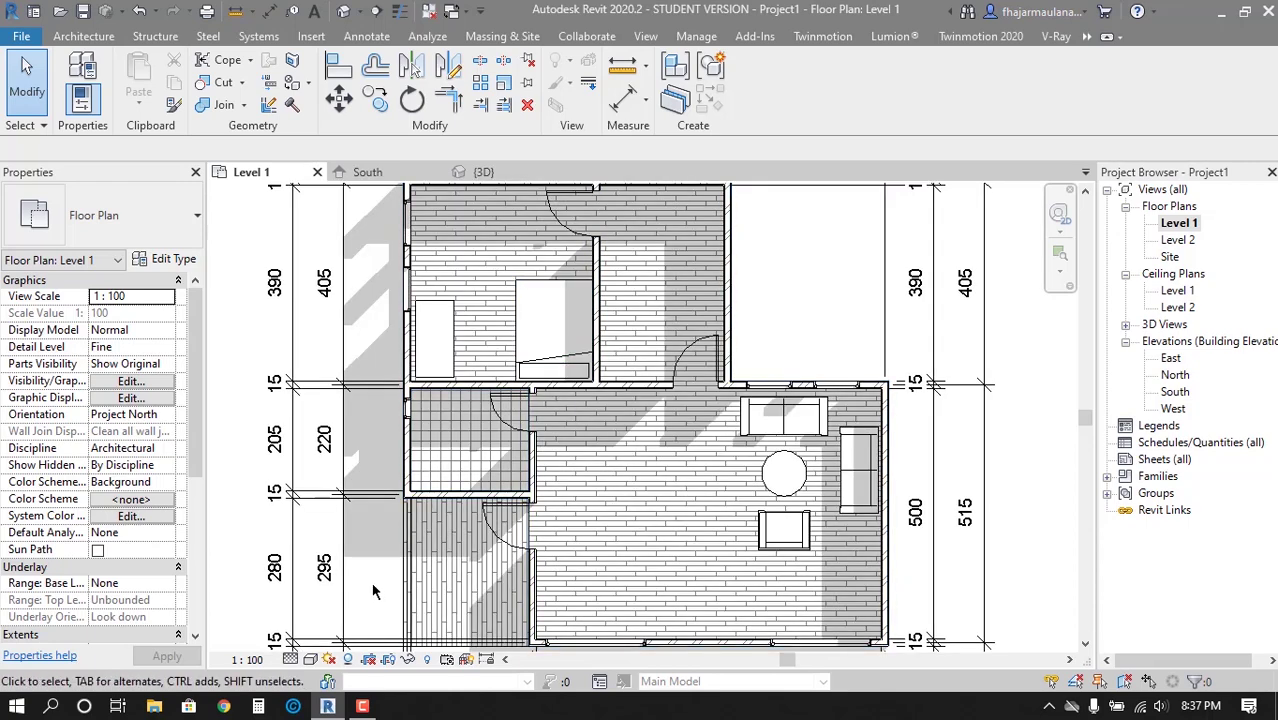
scroll(507, 406, "up", 3)
scroll(402, 392, "up", 2)
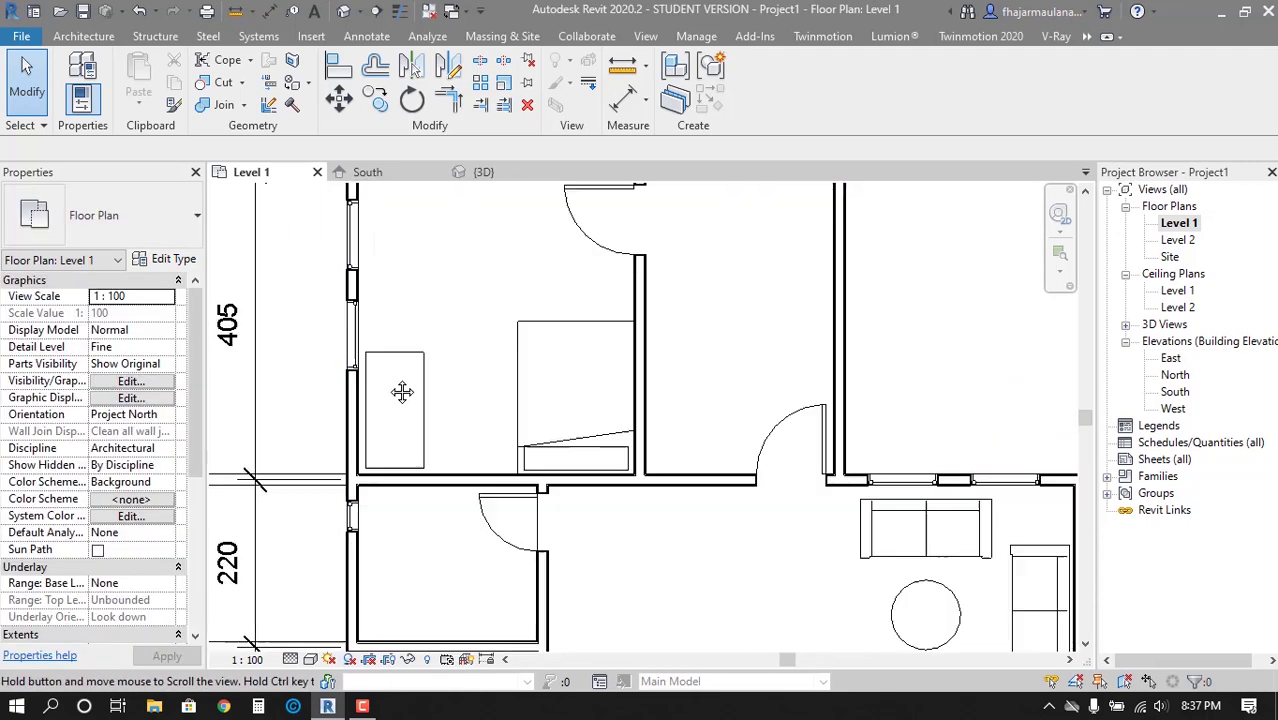
middle_click_drag(402, 392, 408, 404)
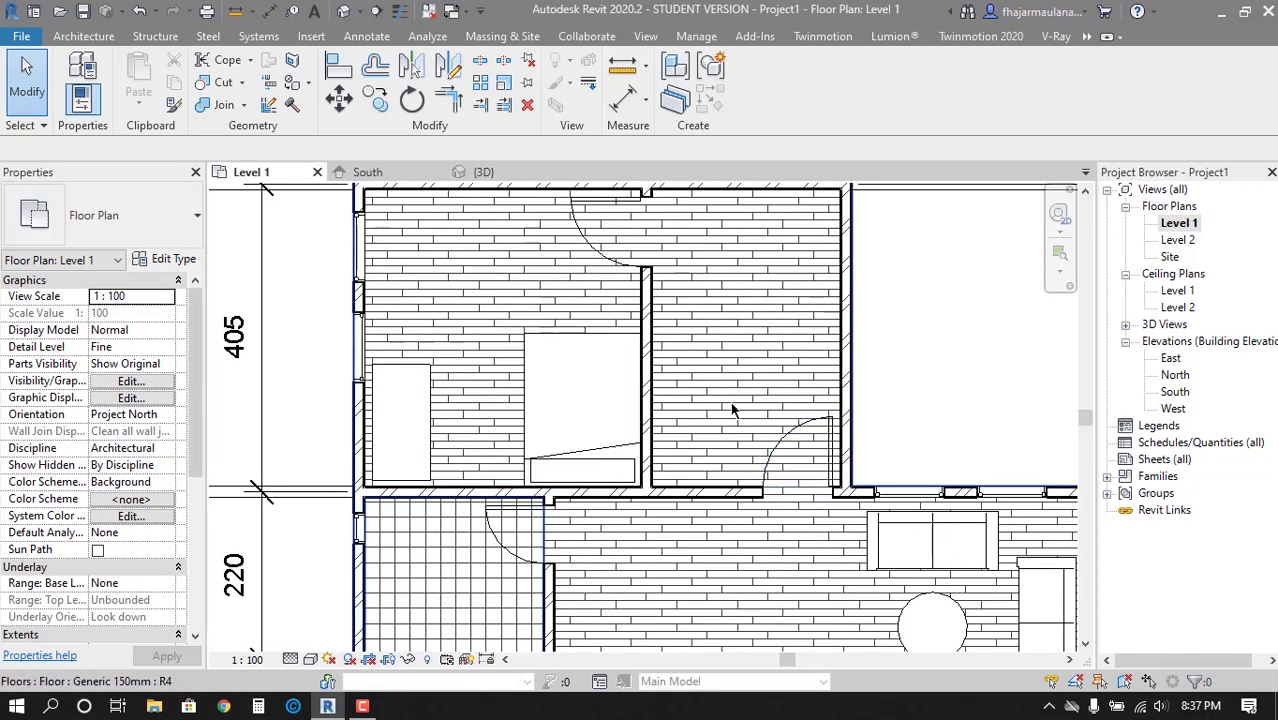
scroll(677, 392, "down", 3)
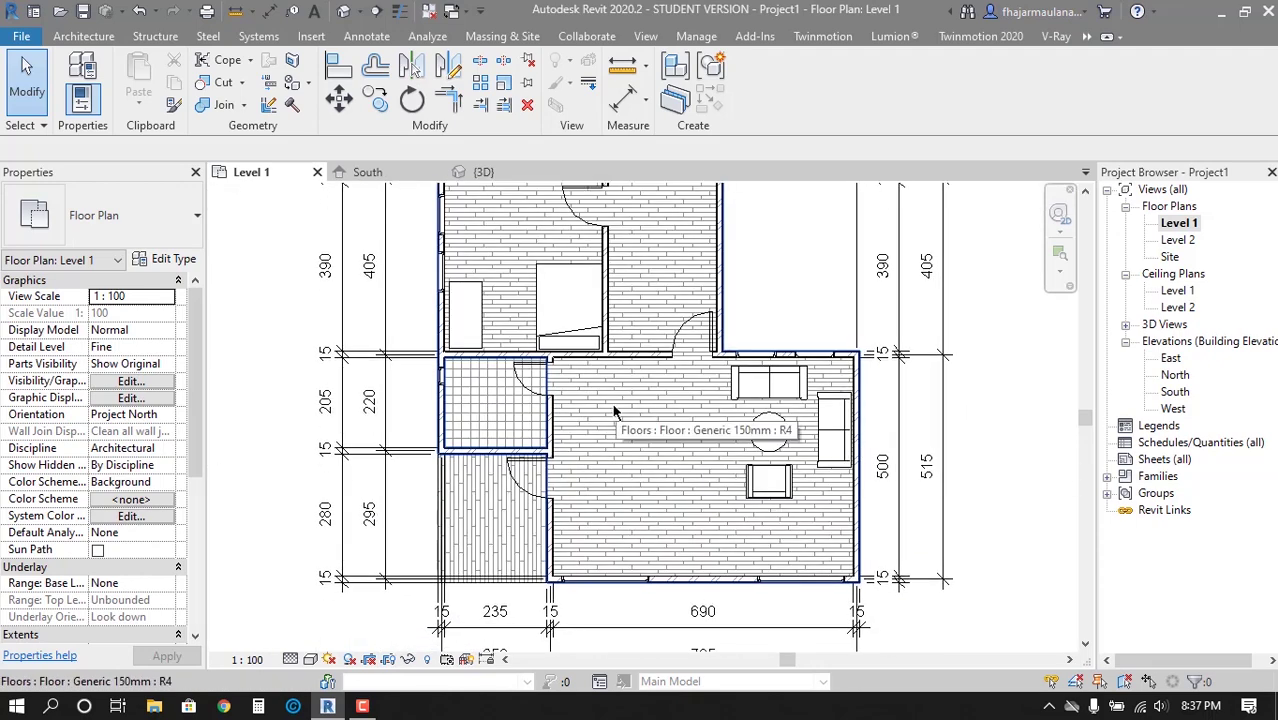
scroll(645, 440, "down", 4)
scroll(660, 480, "up", 2)
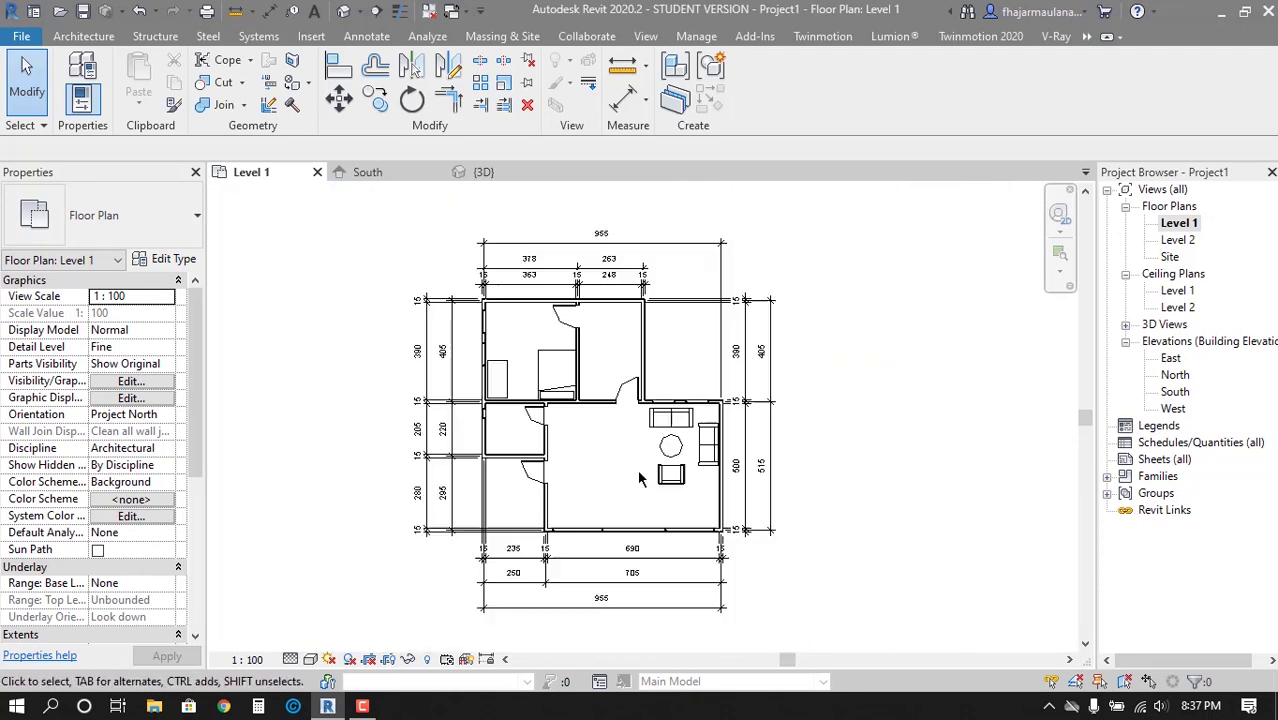
scroll(683, 511, "up", 1)
middle_click_drag(683, 511, 662, 507)
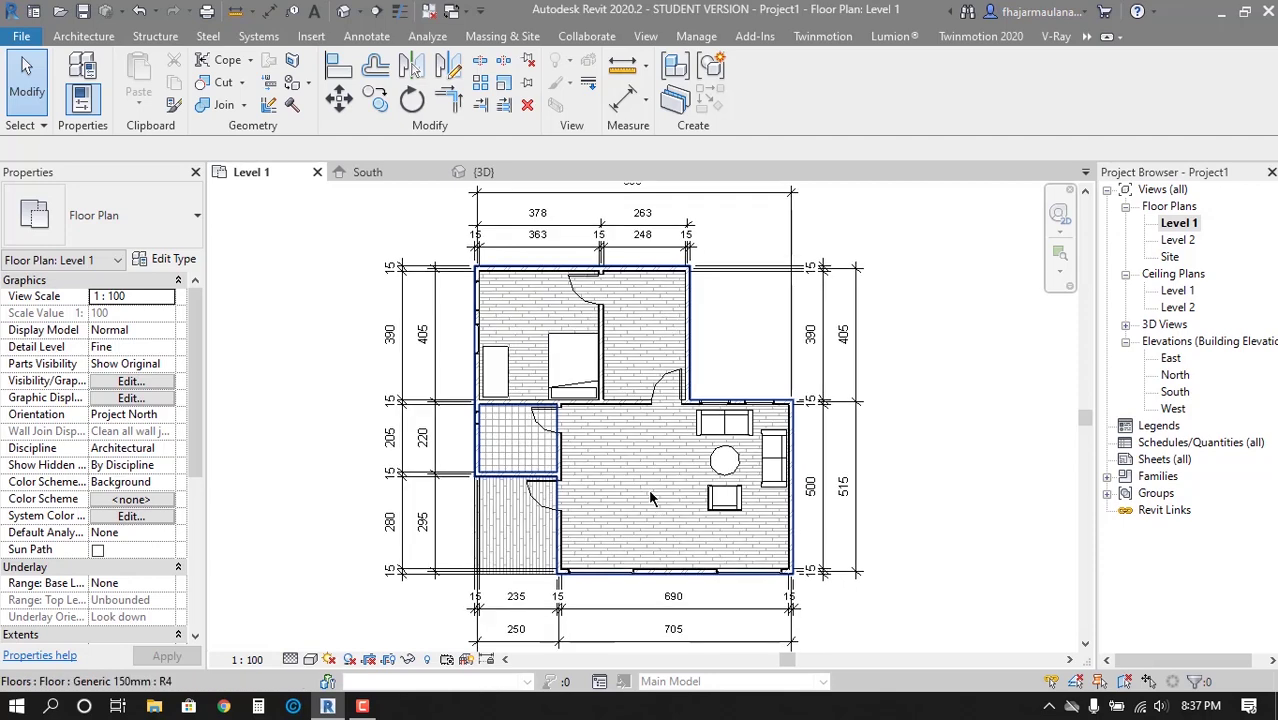